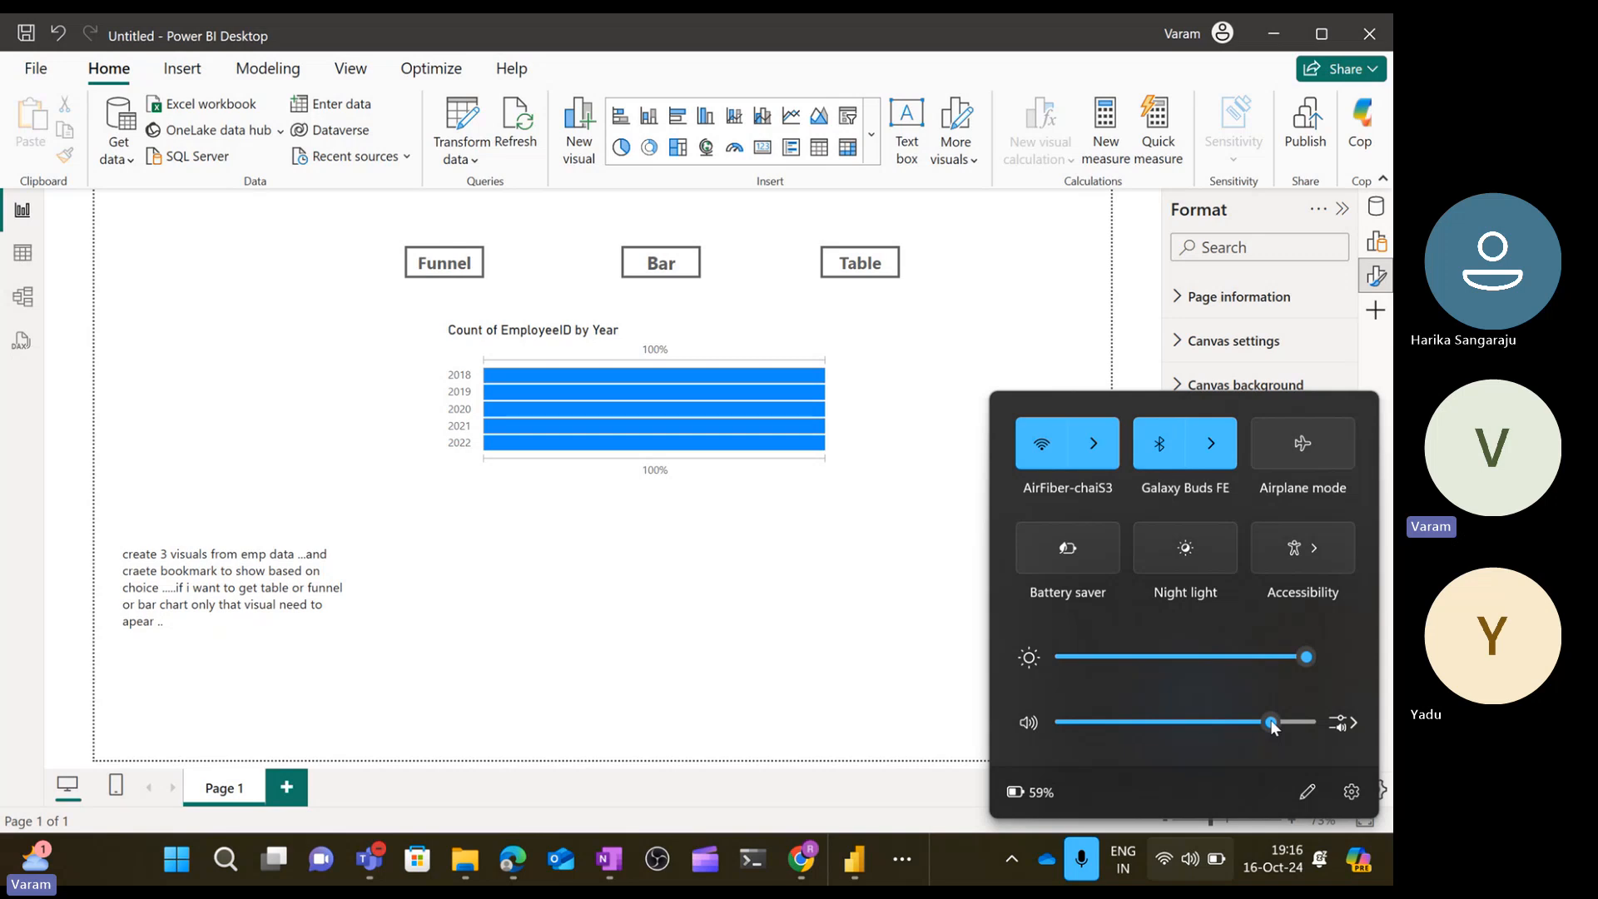
Add a new blank page to the report after Page 1.
click(657, 680)
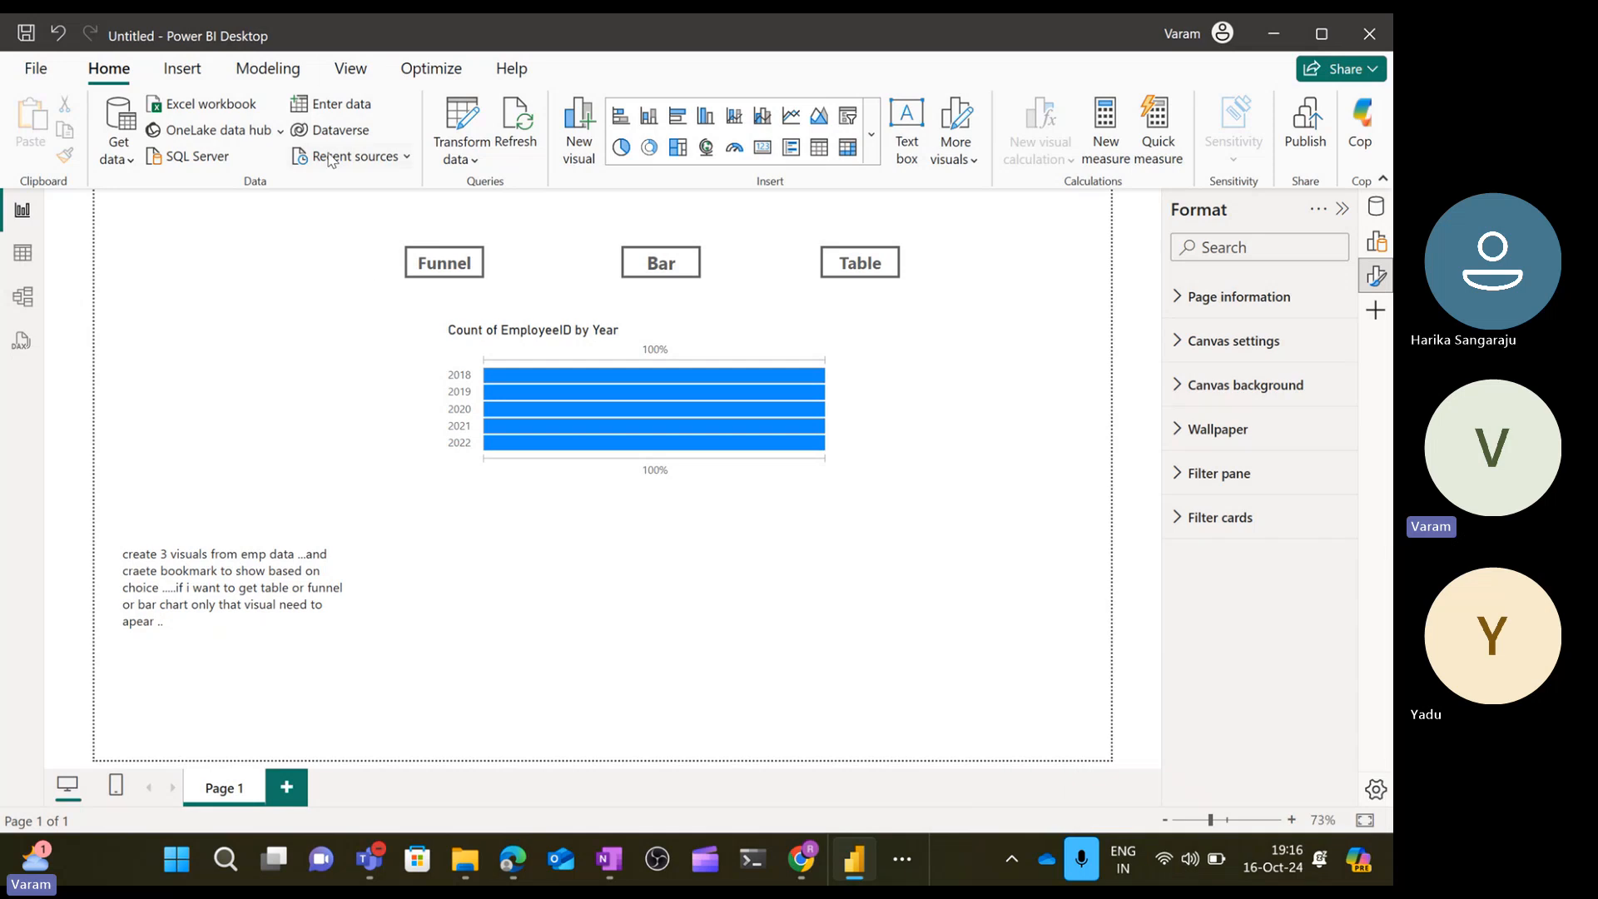
click(350, 68)
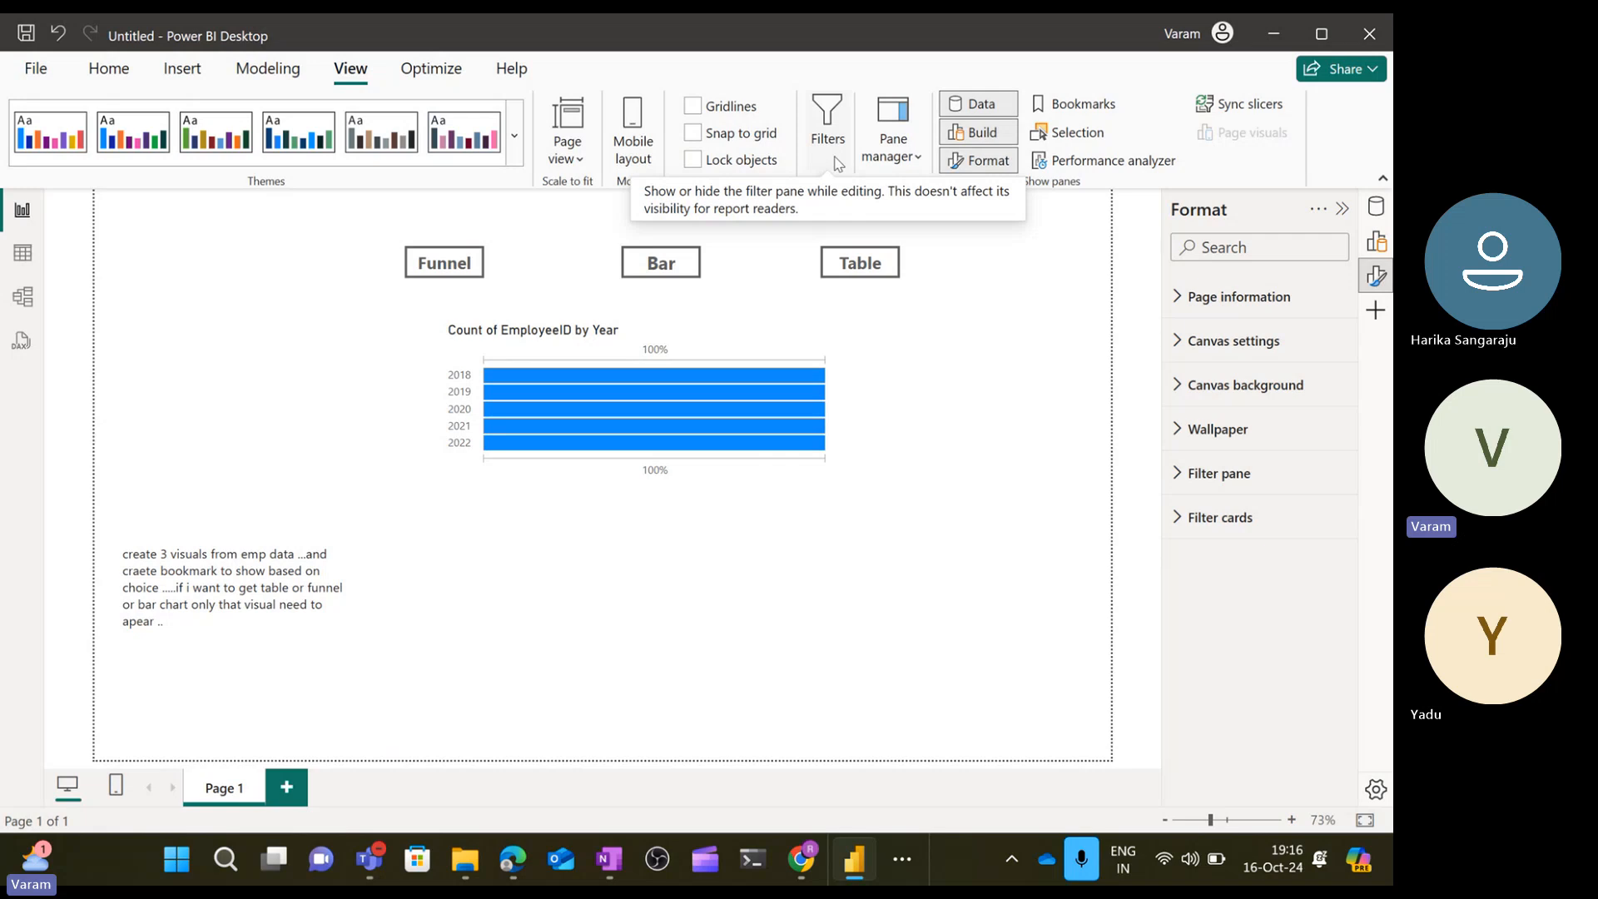
click(287, 787)
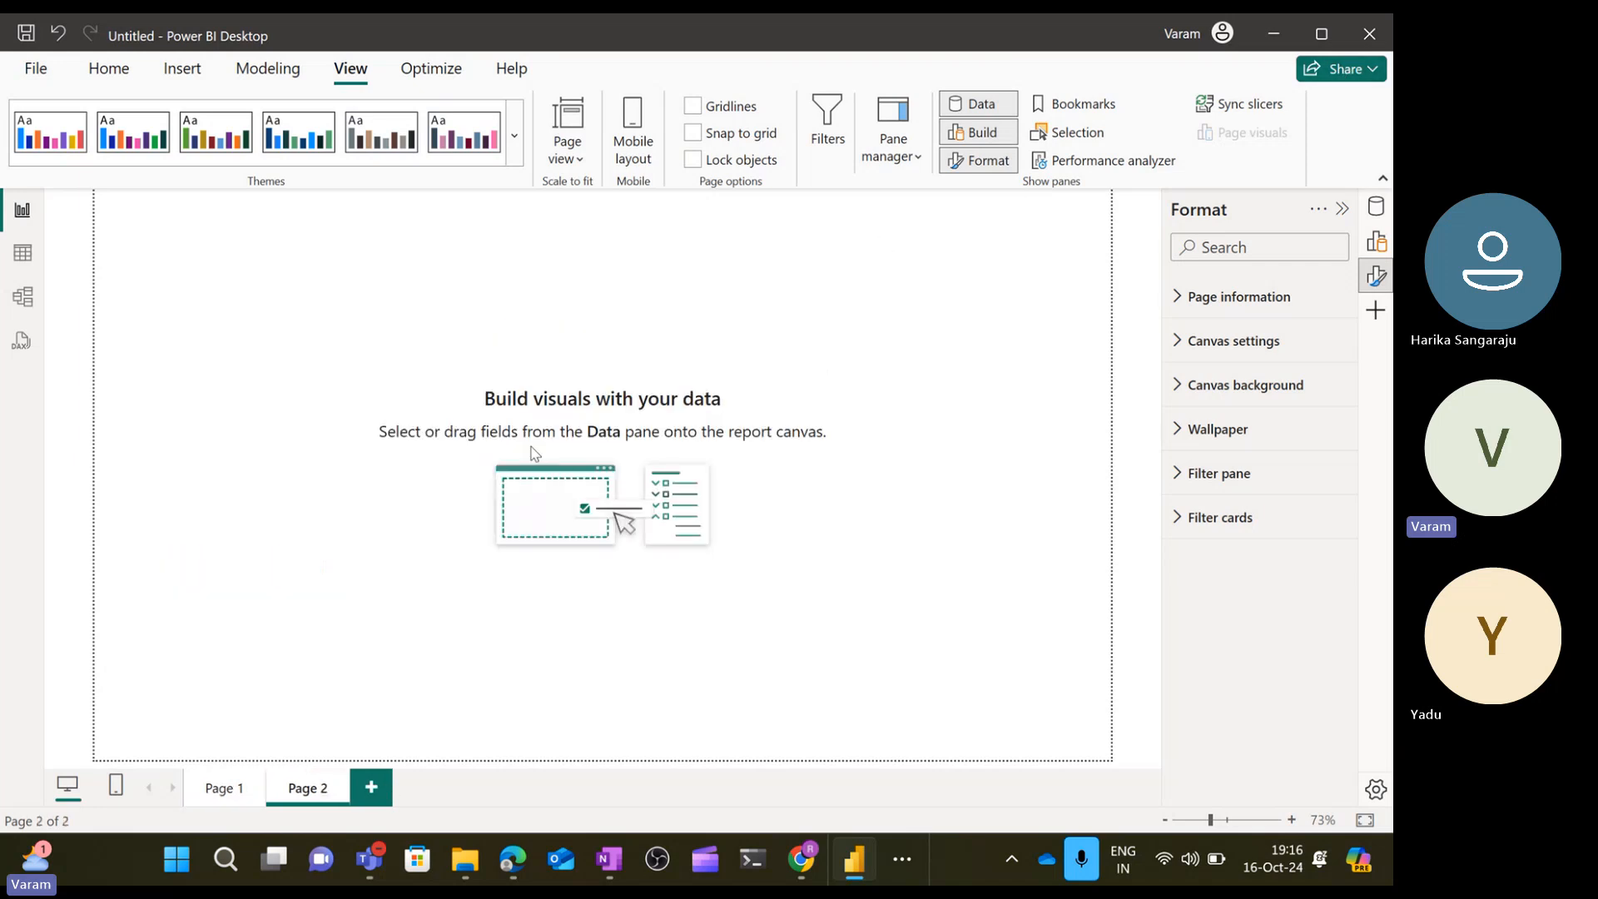
click(109, 68)
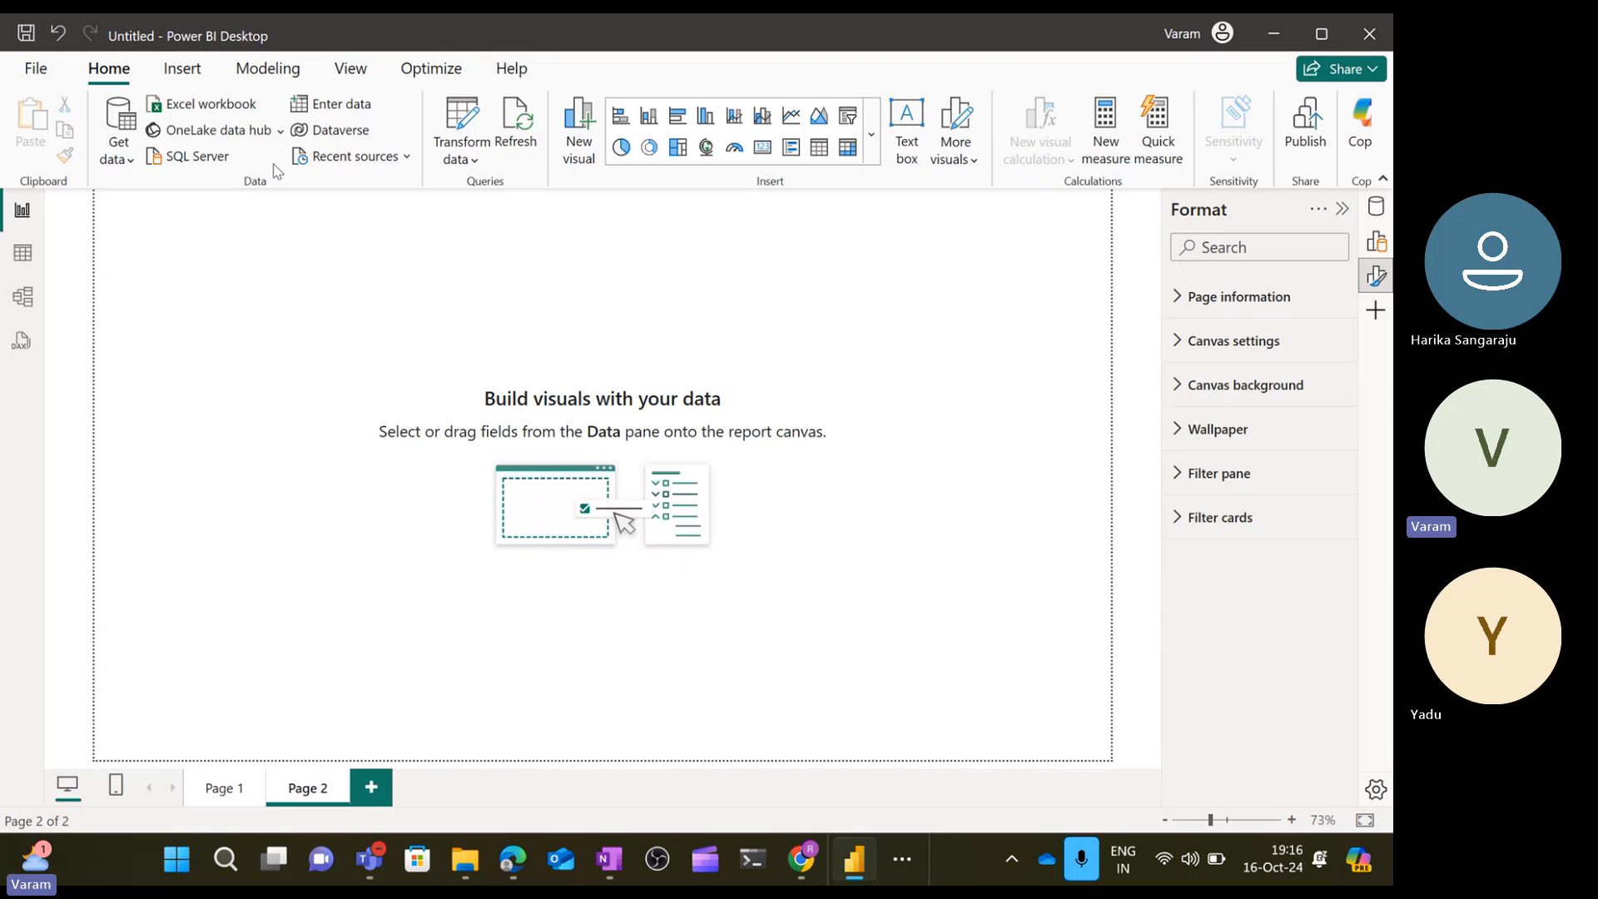
click(351, 68)
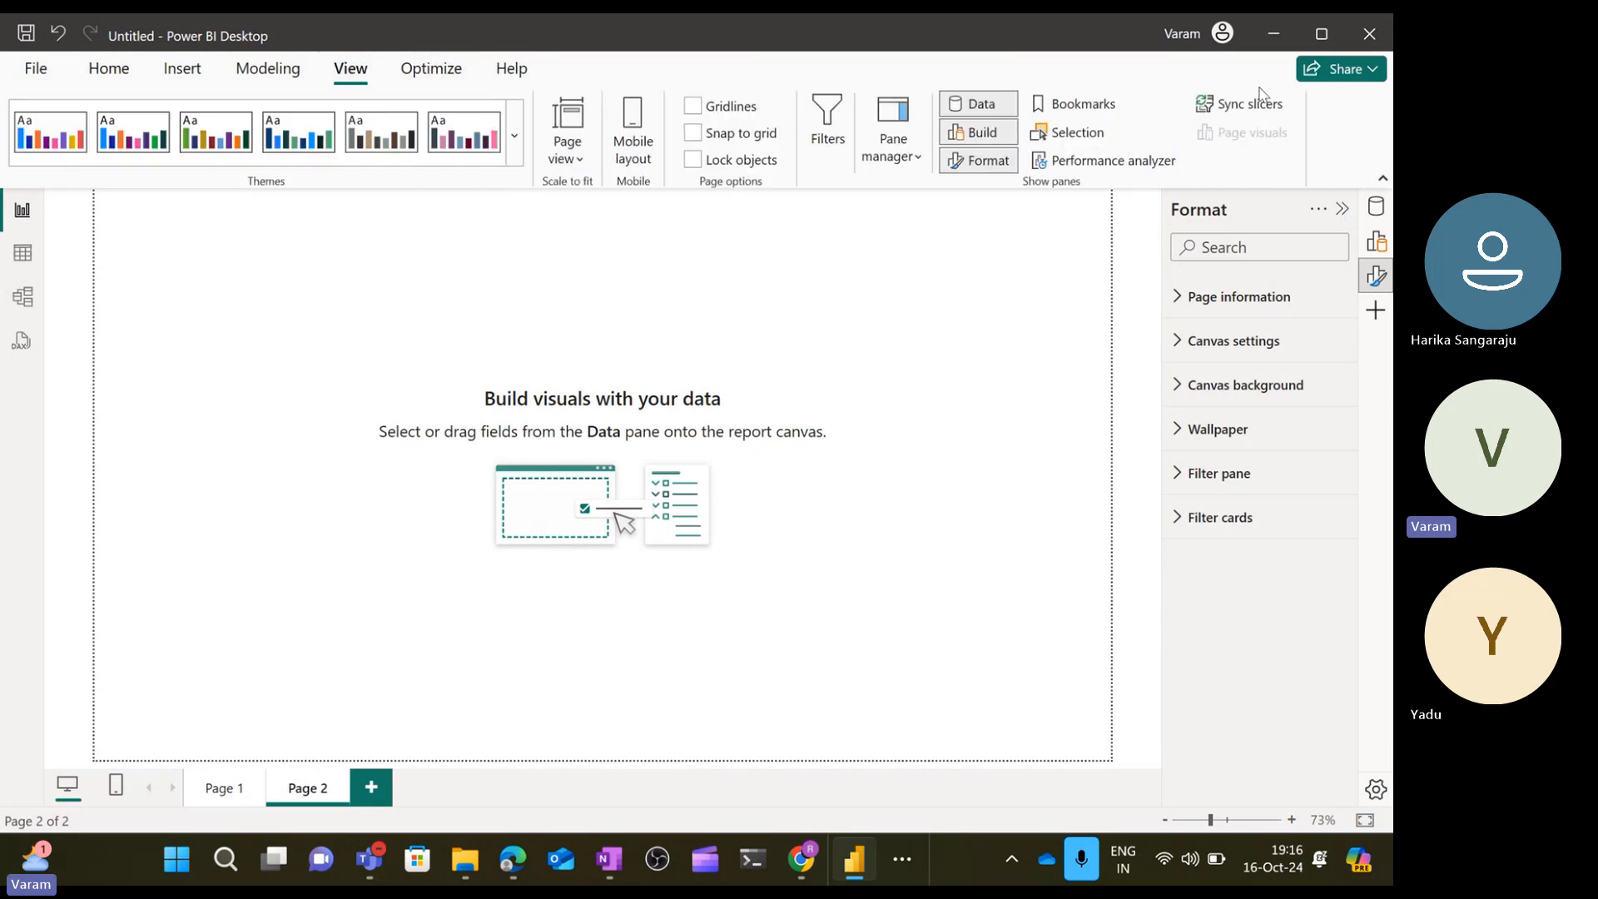
click(109, 69)
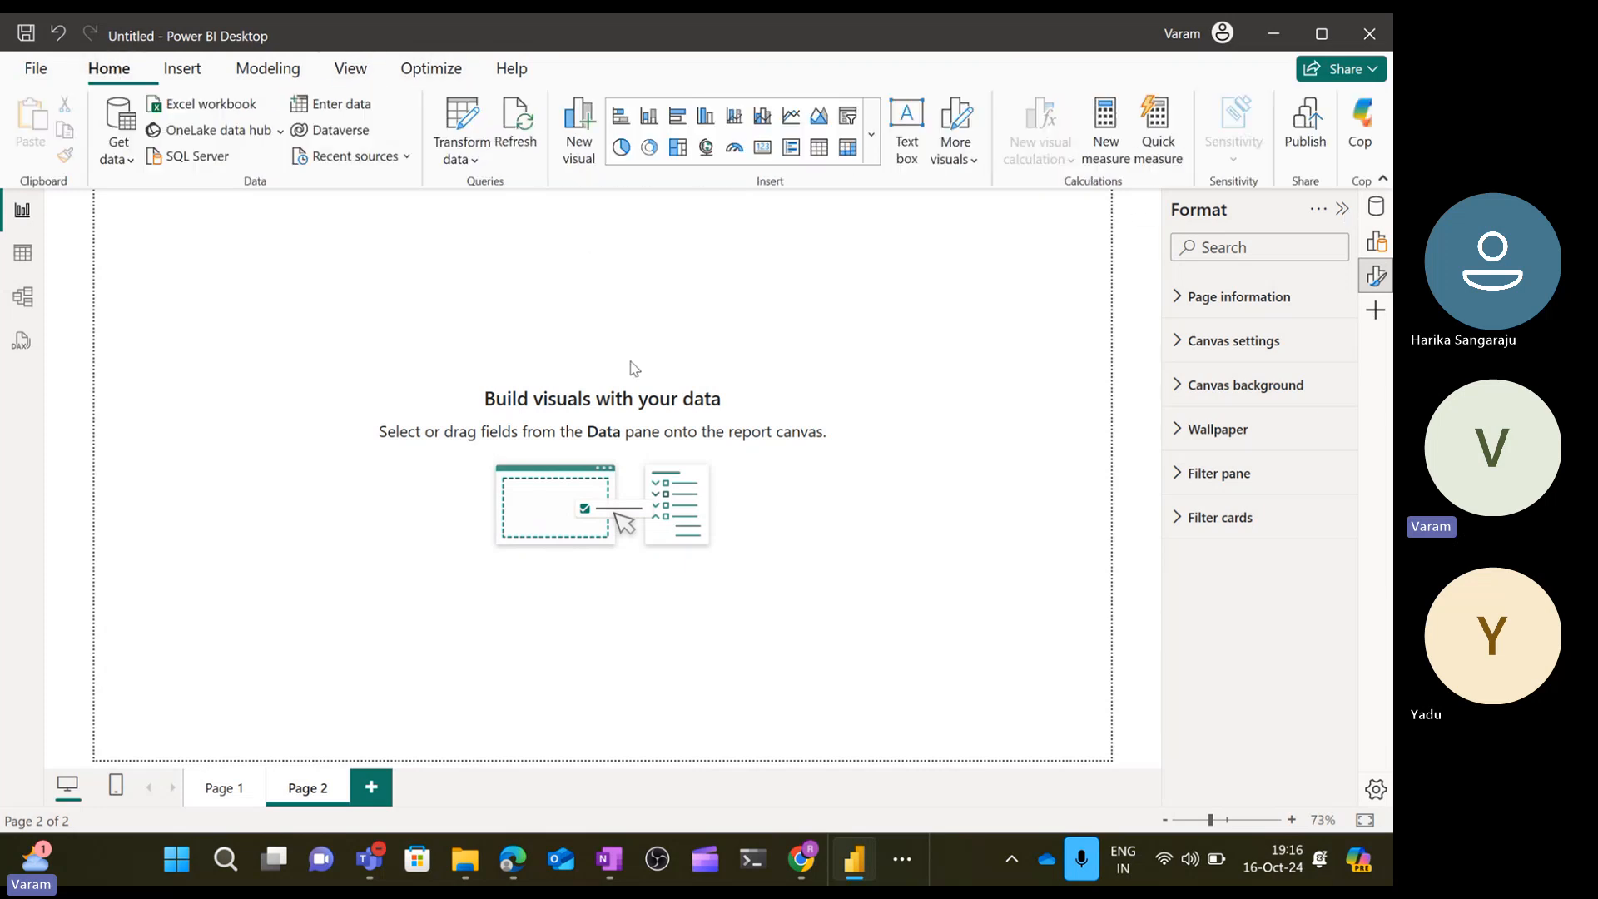
Insert a text box, move it inward to the upper middle of the page, and set its font size to 12.
click(906, 131)
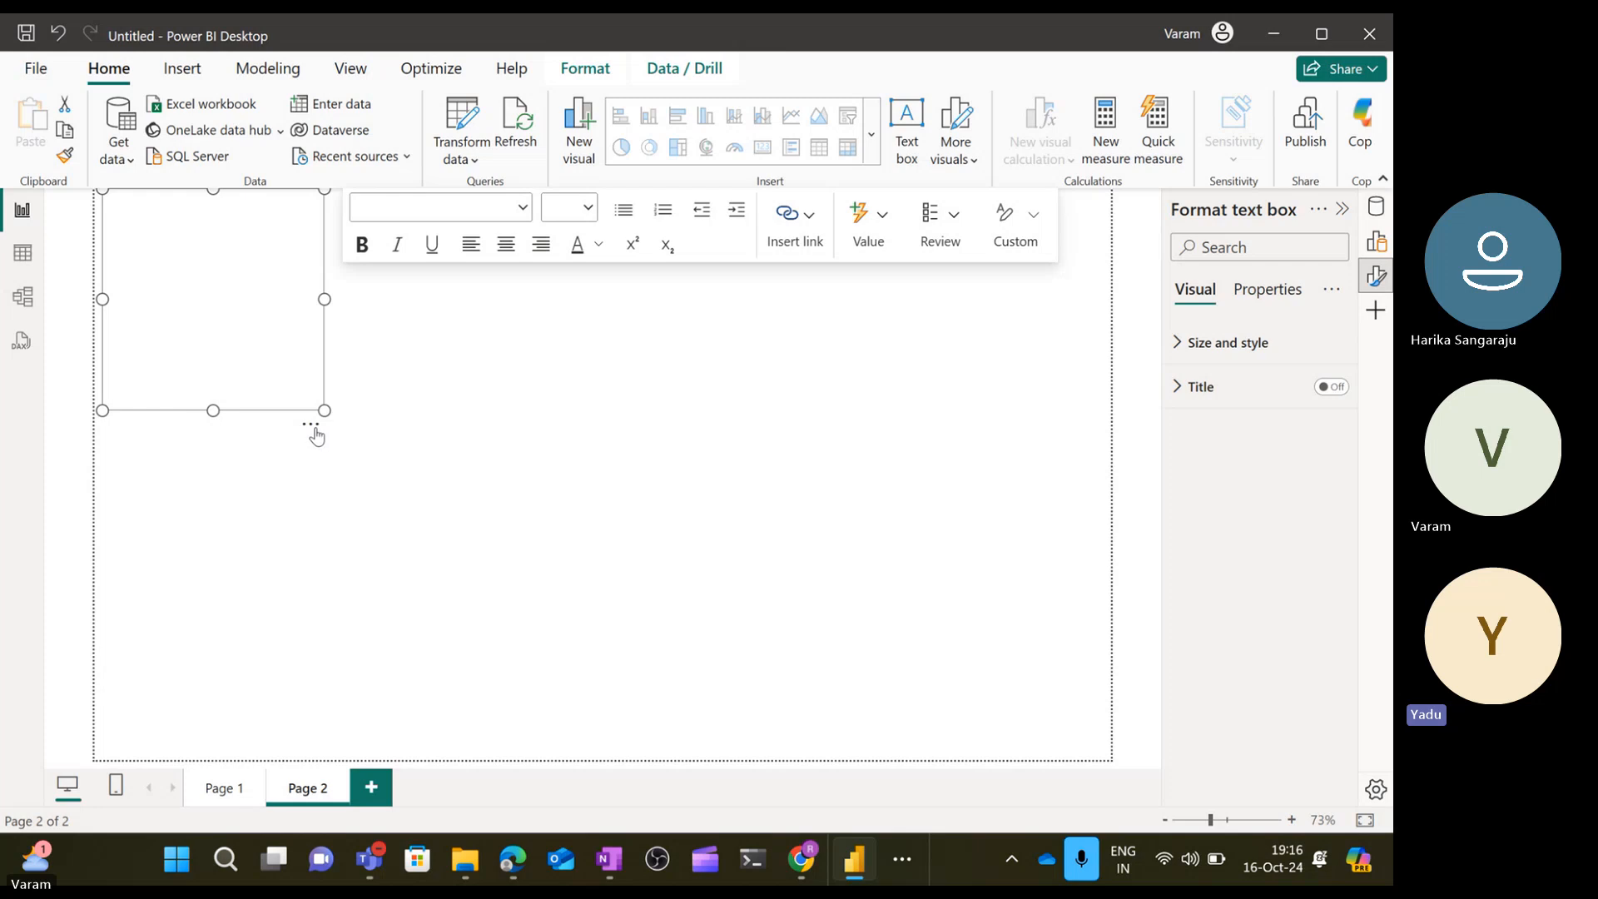
drag(316, 436, 561, 539)
click(477, 397)
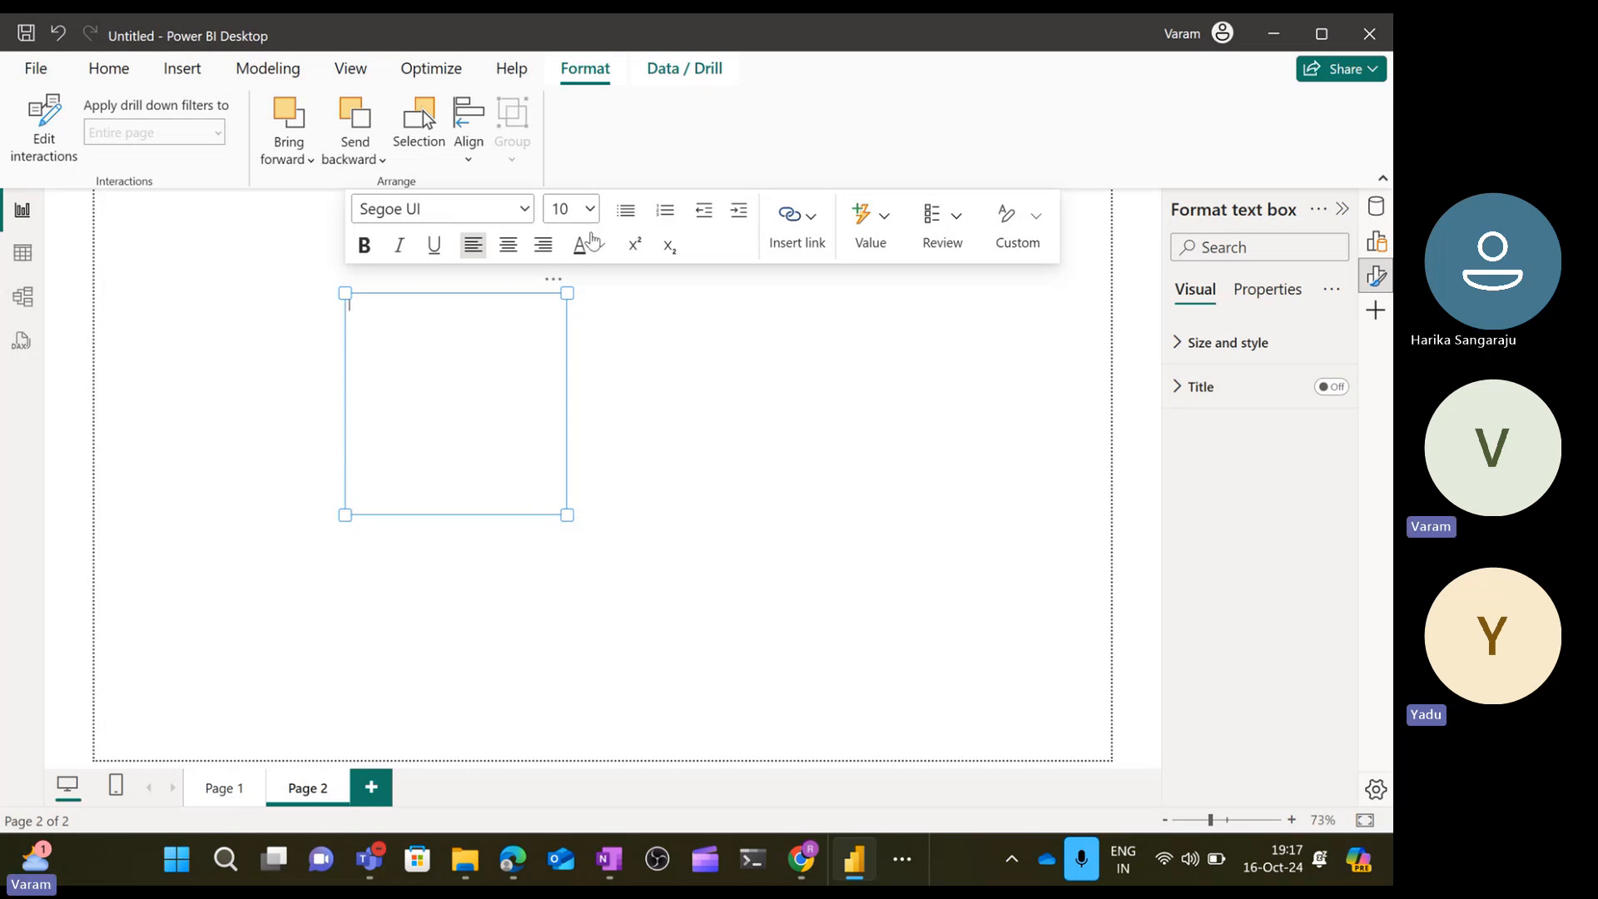
click(591, 210)
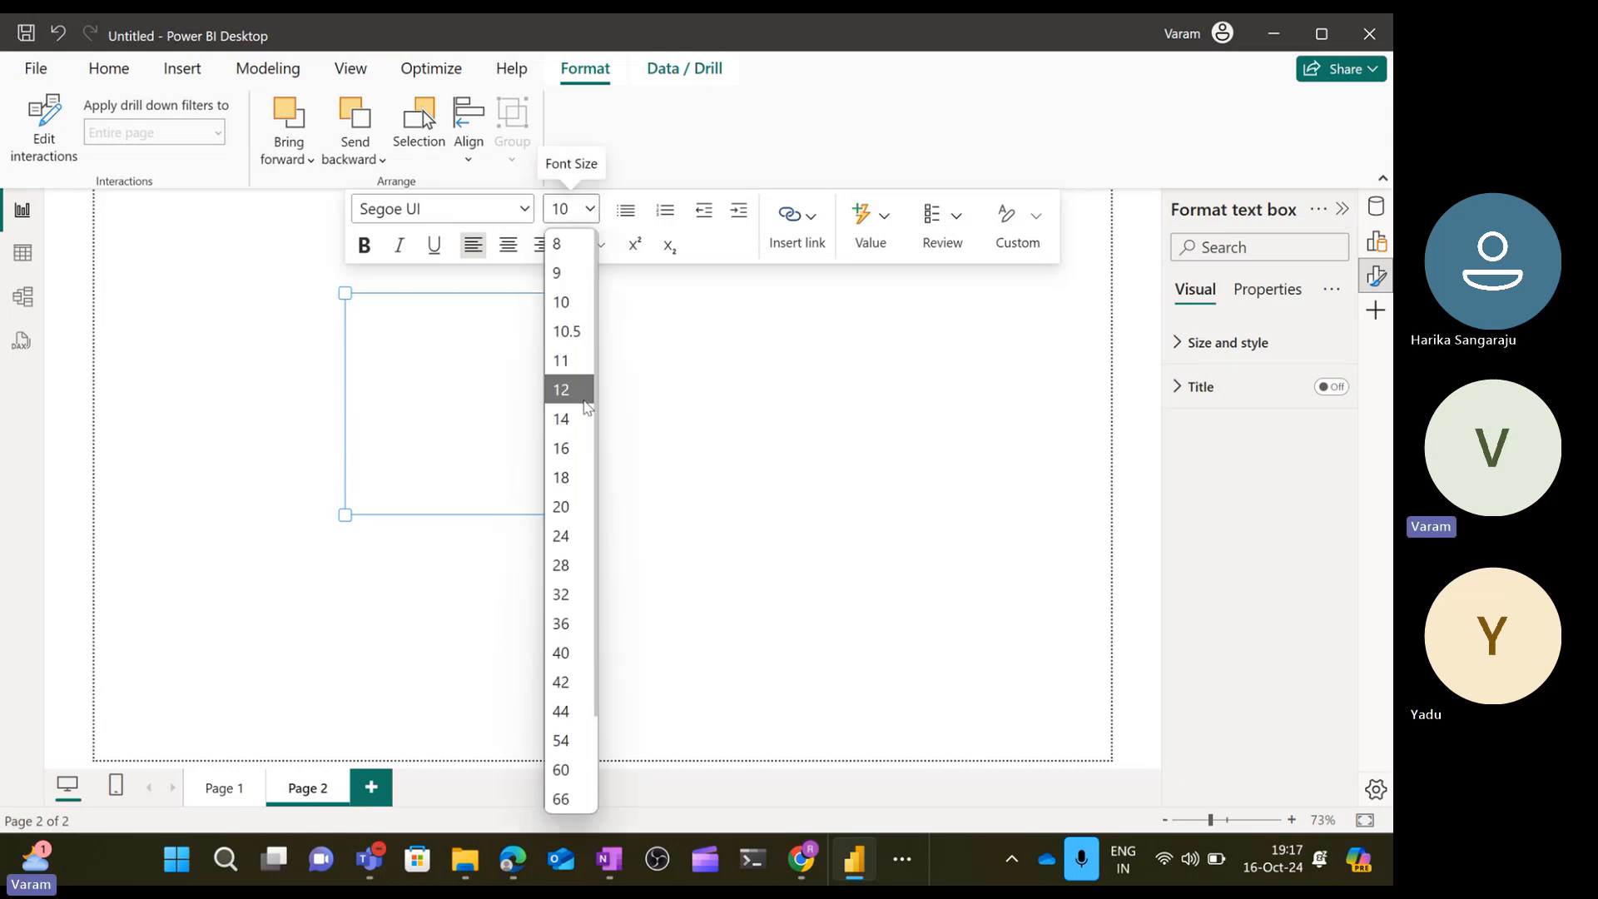
click(573, 373)
Enter the note "Slicer ---Visual Filters" in the text box and finish editing it.
text(Sl)
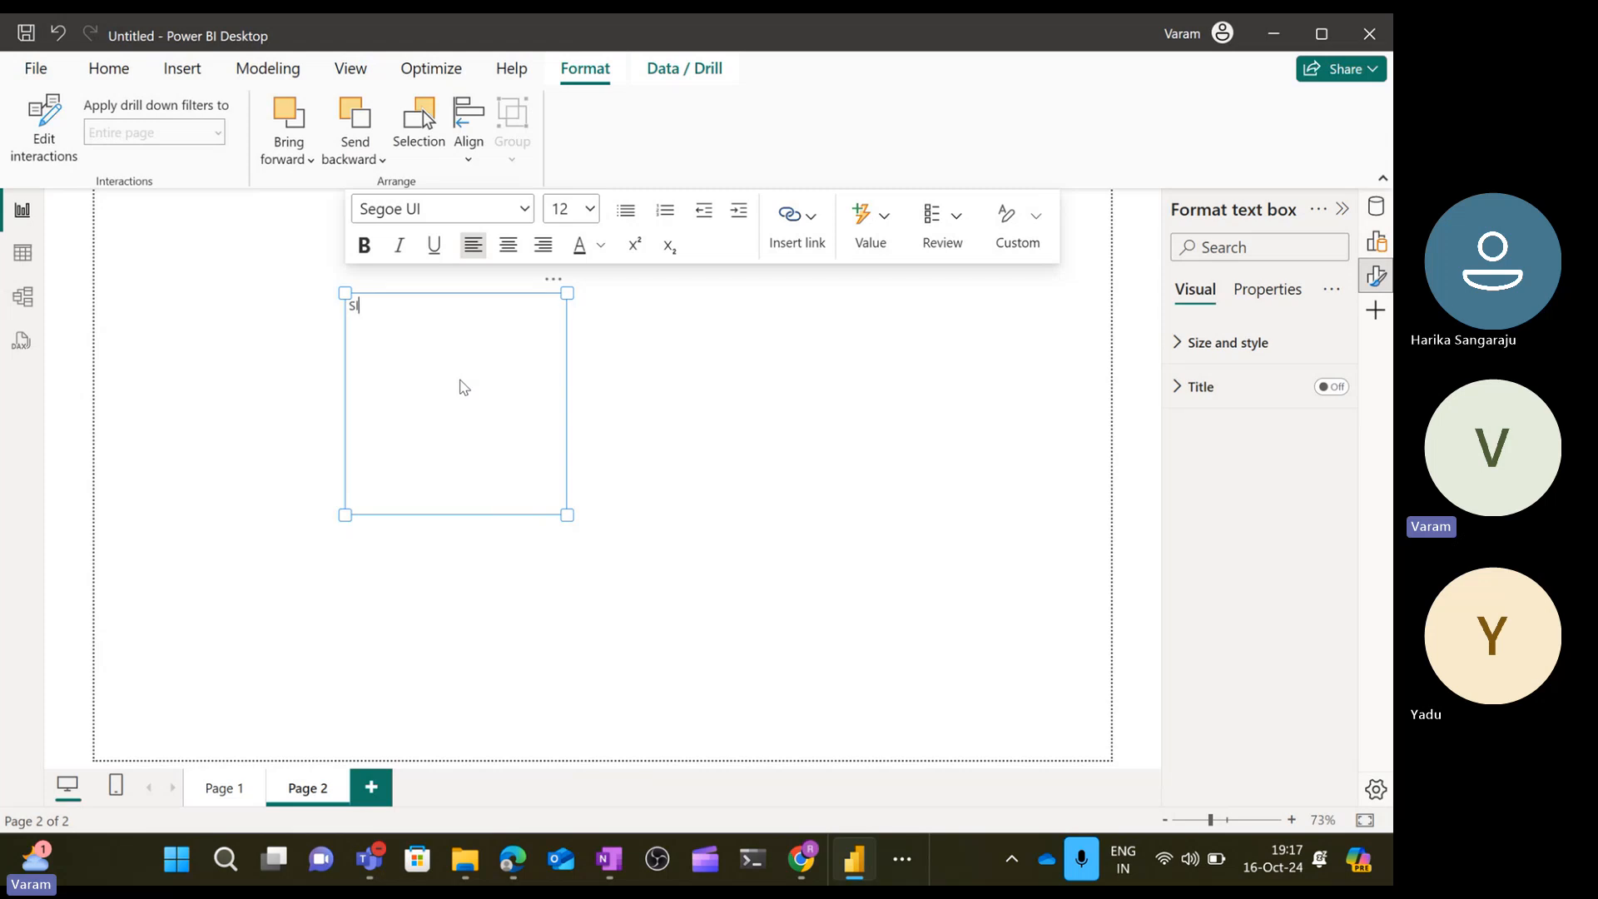
text(icer)
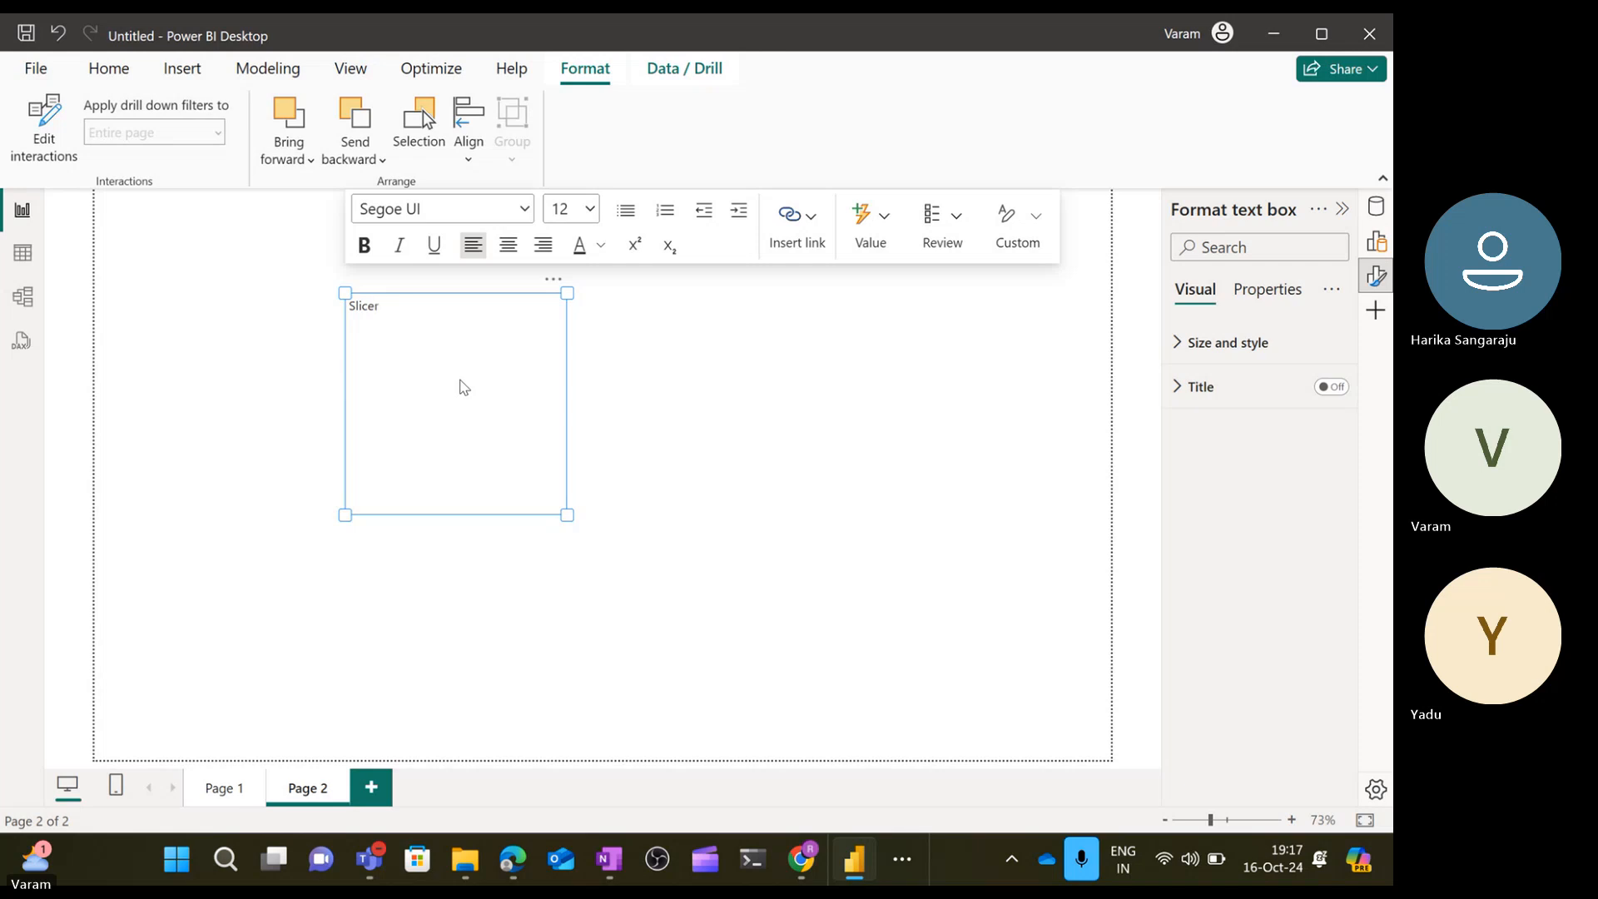
key(Return)
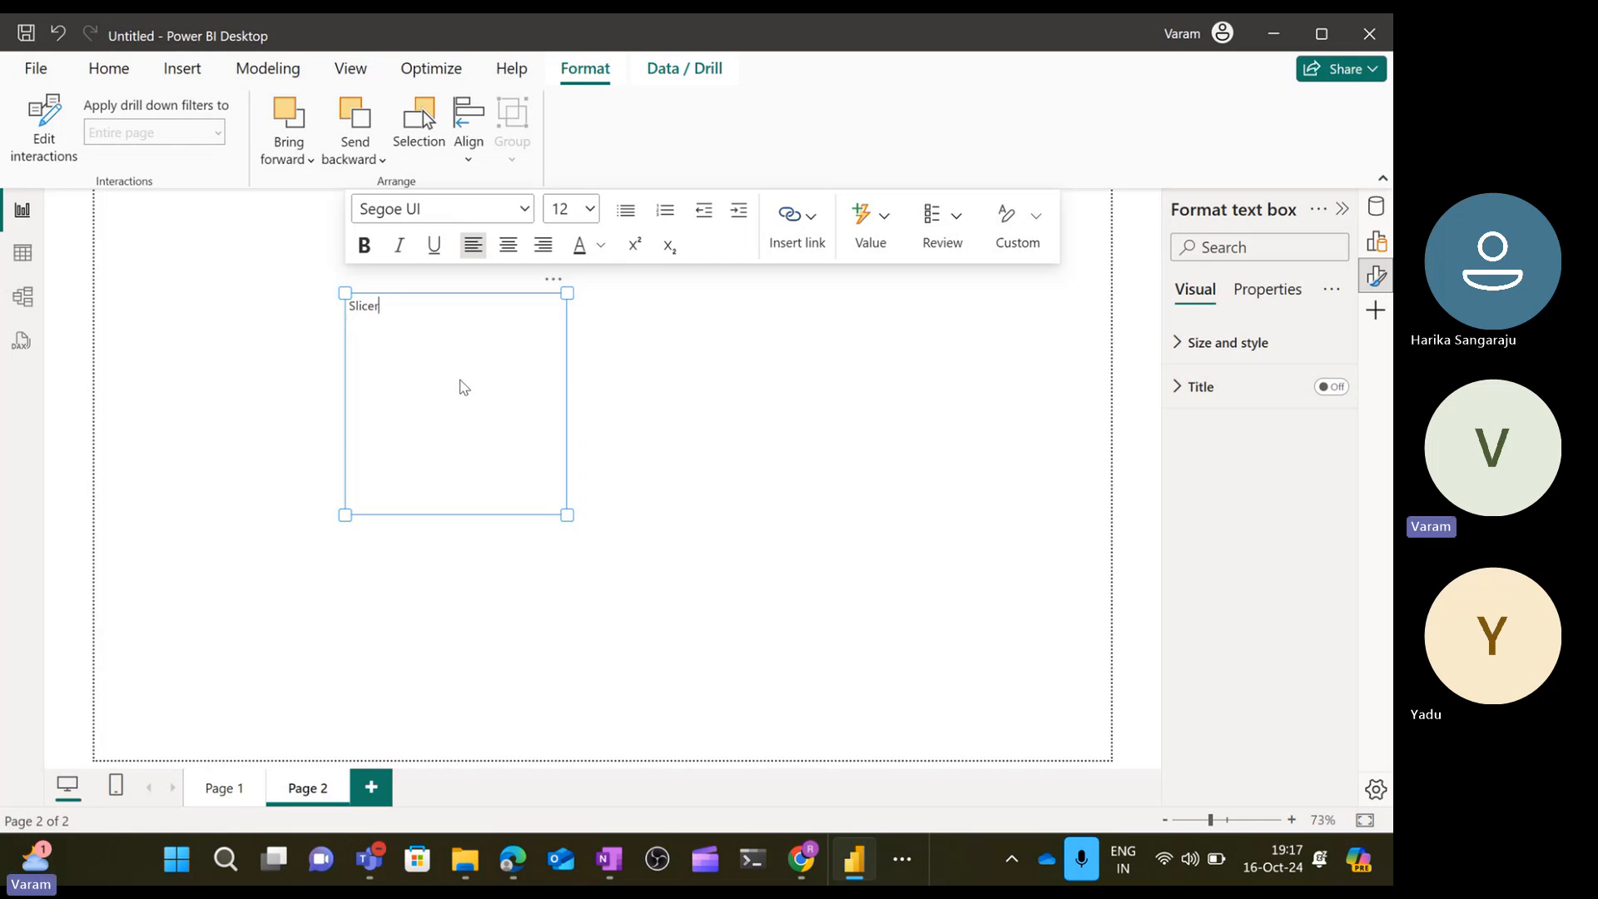
key(BackSpace)
text(---Visual File)
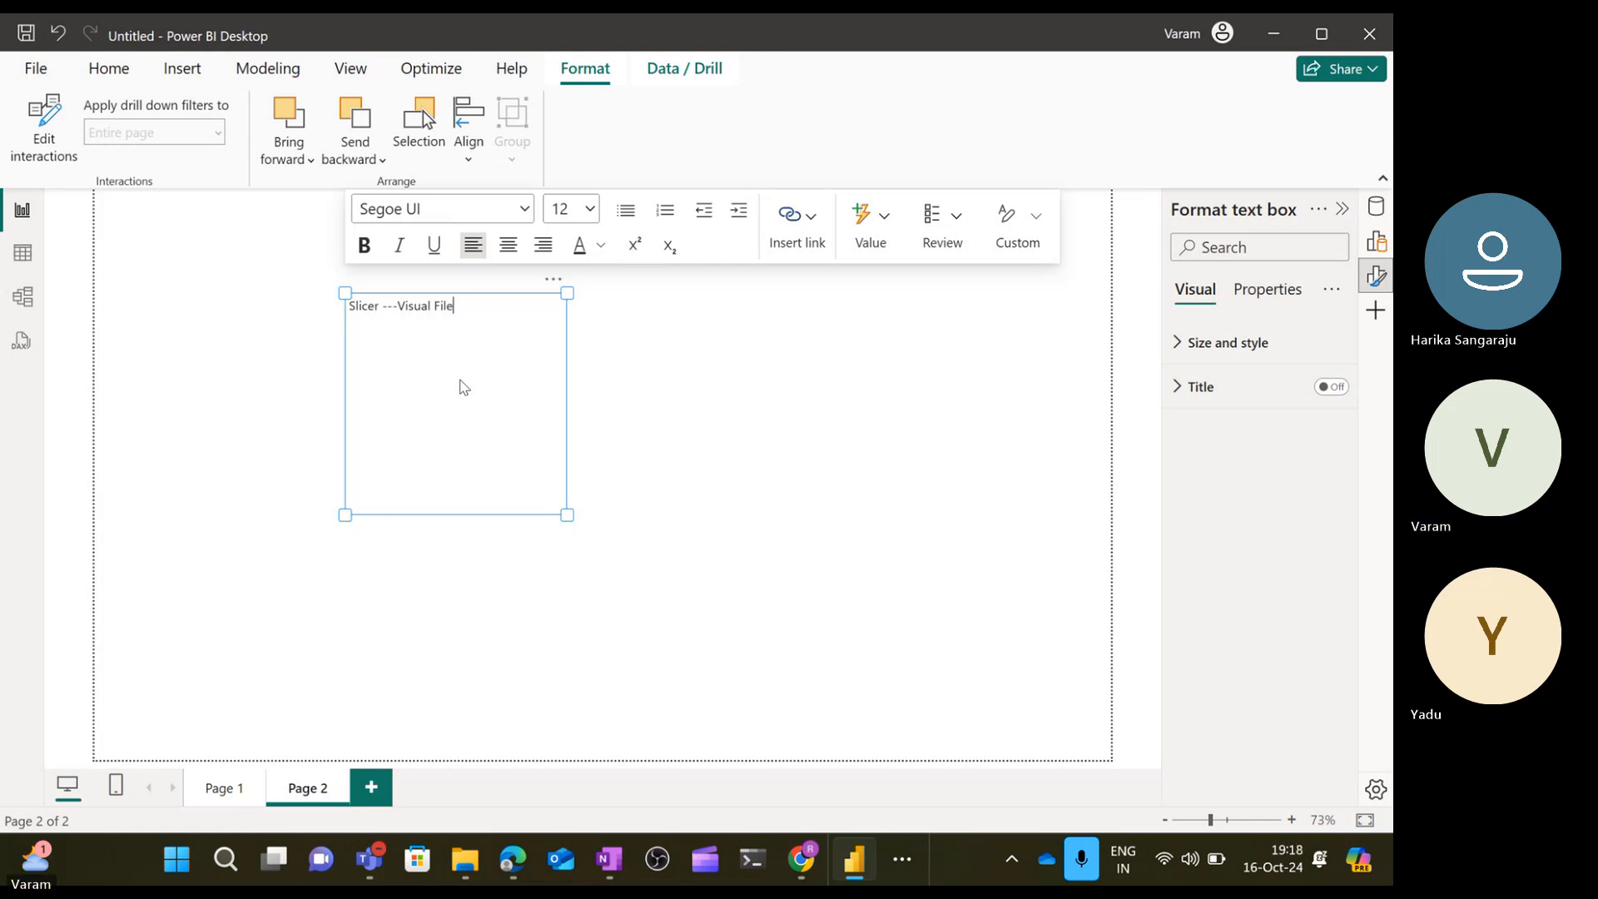
key(BackSpace)
key(BackSpace)
text(ters)
click(707, 432)
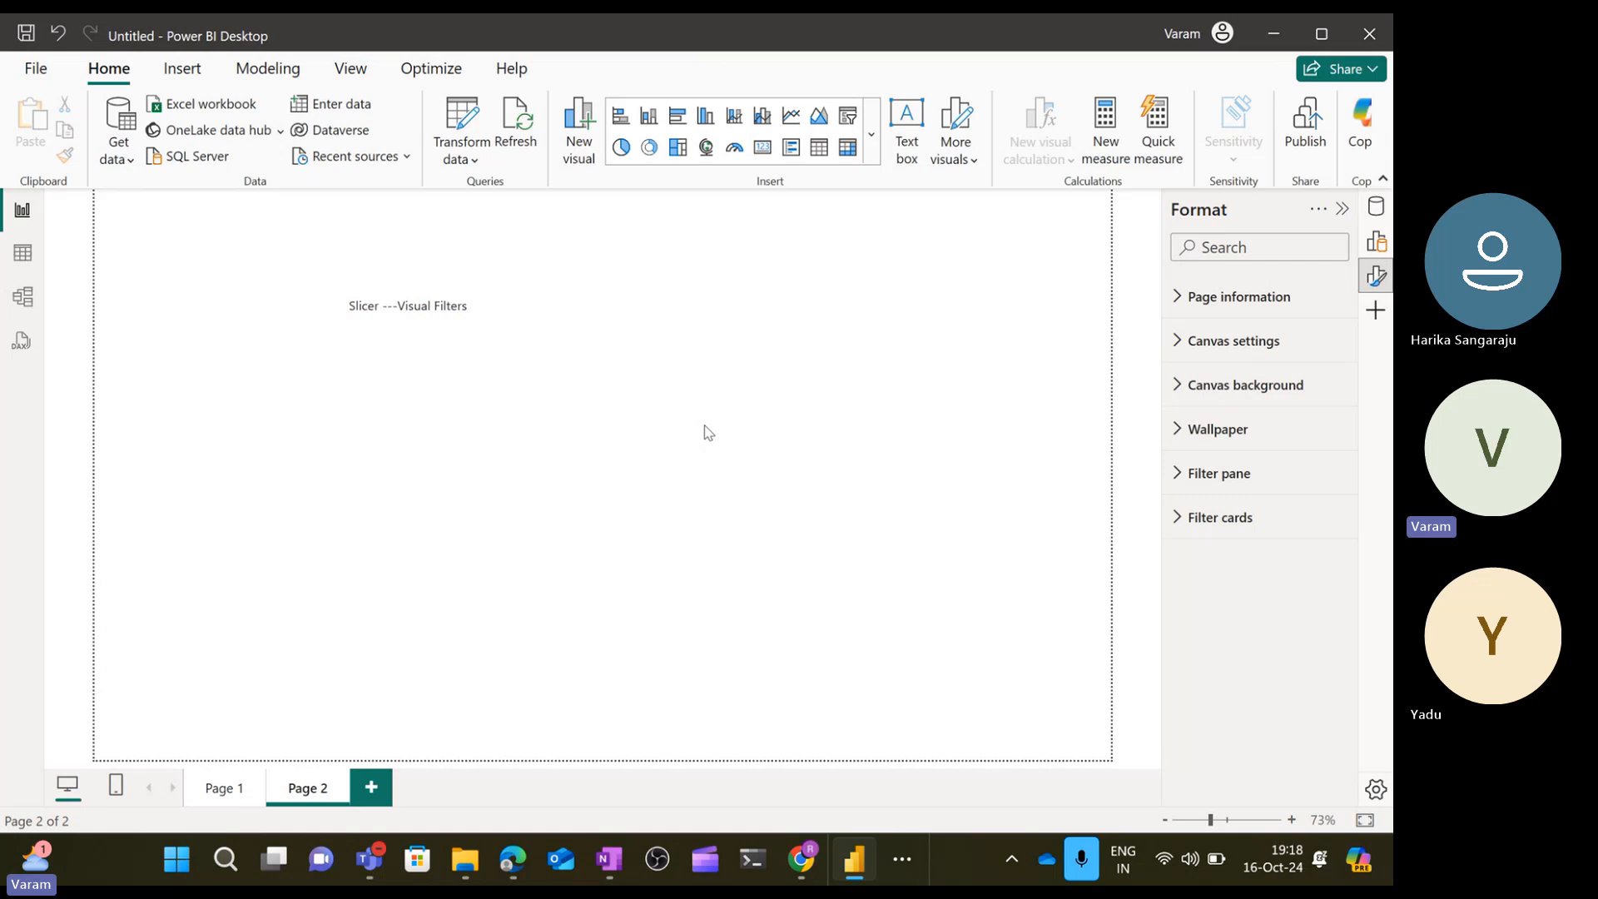
Examine the Sheet1 records in the data table and return to the report page.
click(34, 263)
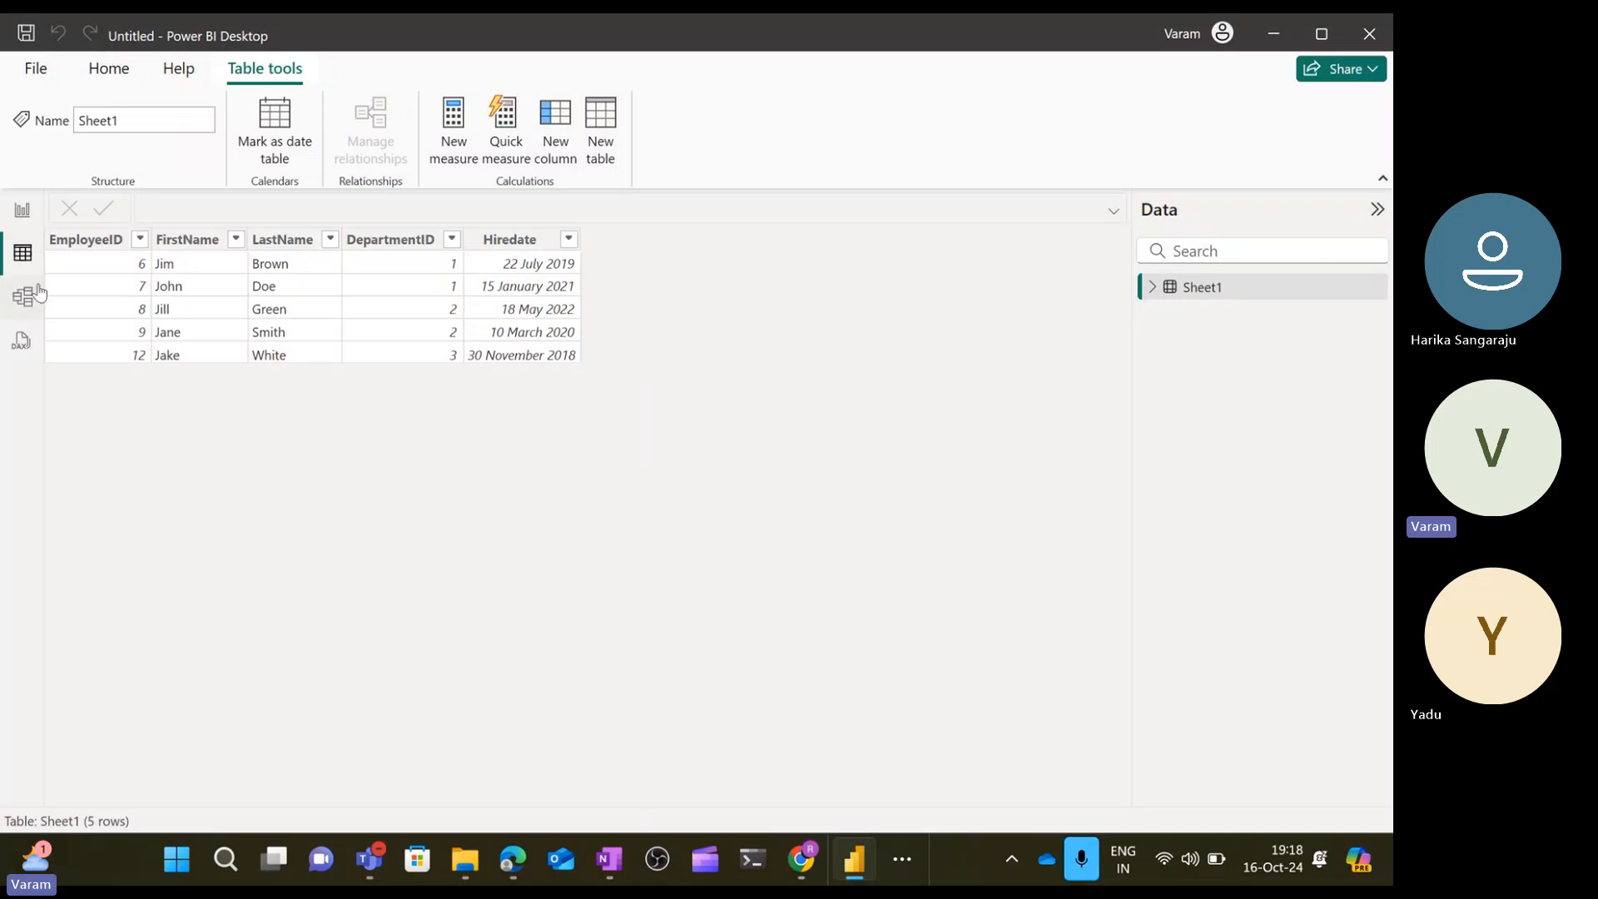
click(23, 212)
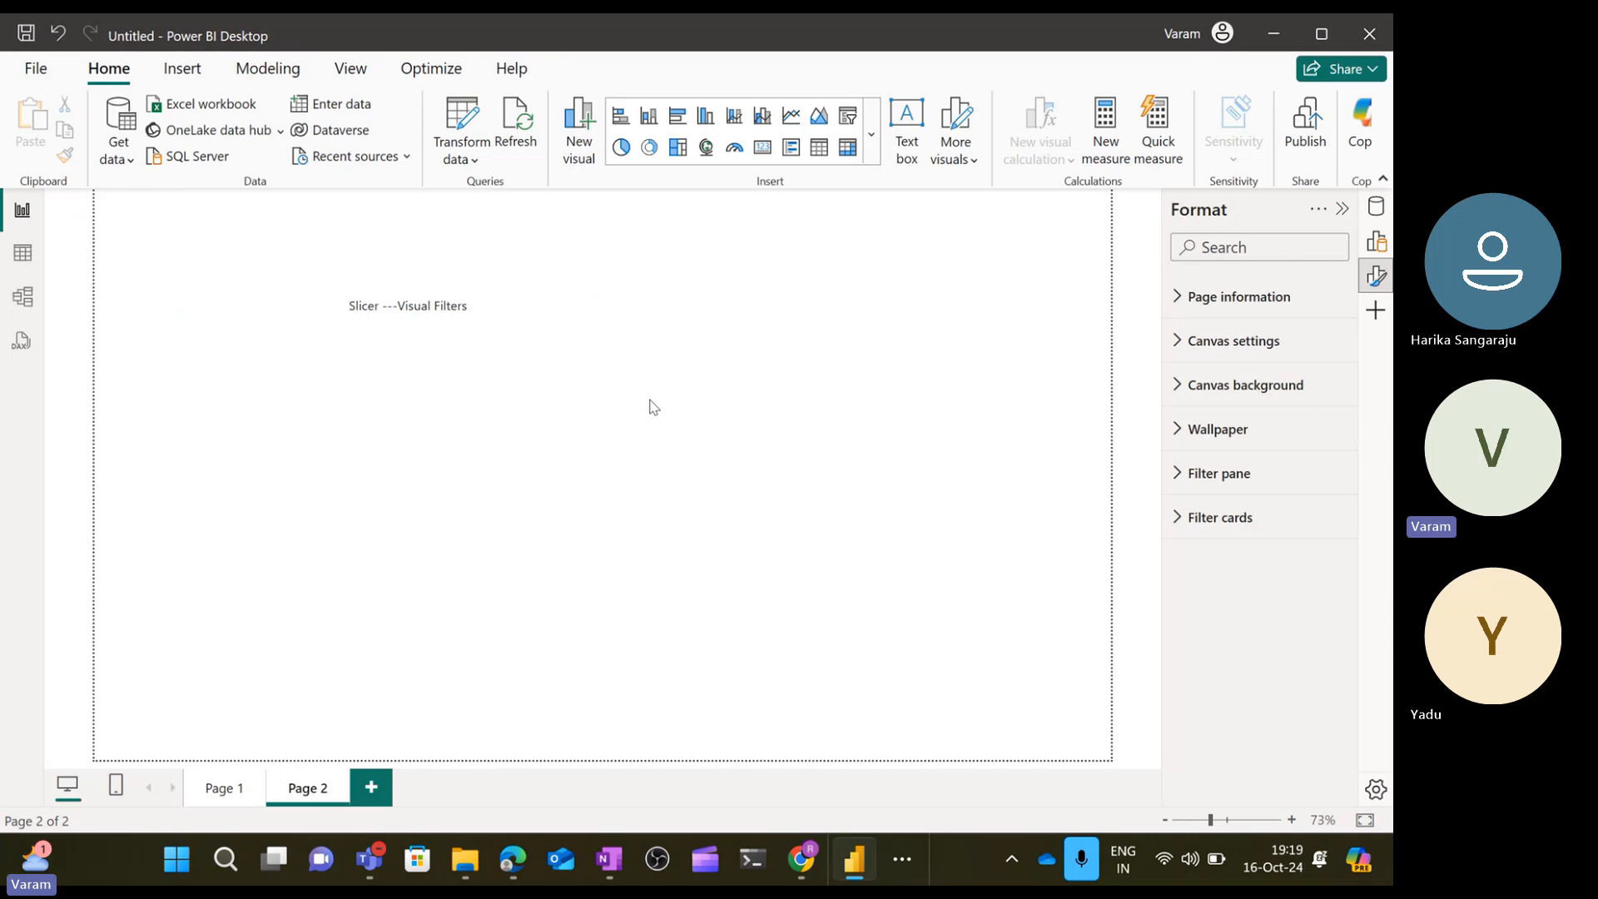
Move the "Slicer ---Visual Filters" text box to the left edge of the page, below mid-height.
click(487, 383)
key(ctrl+shift+Left)
click(730, 354)
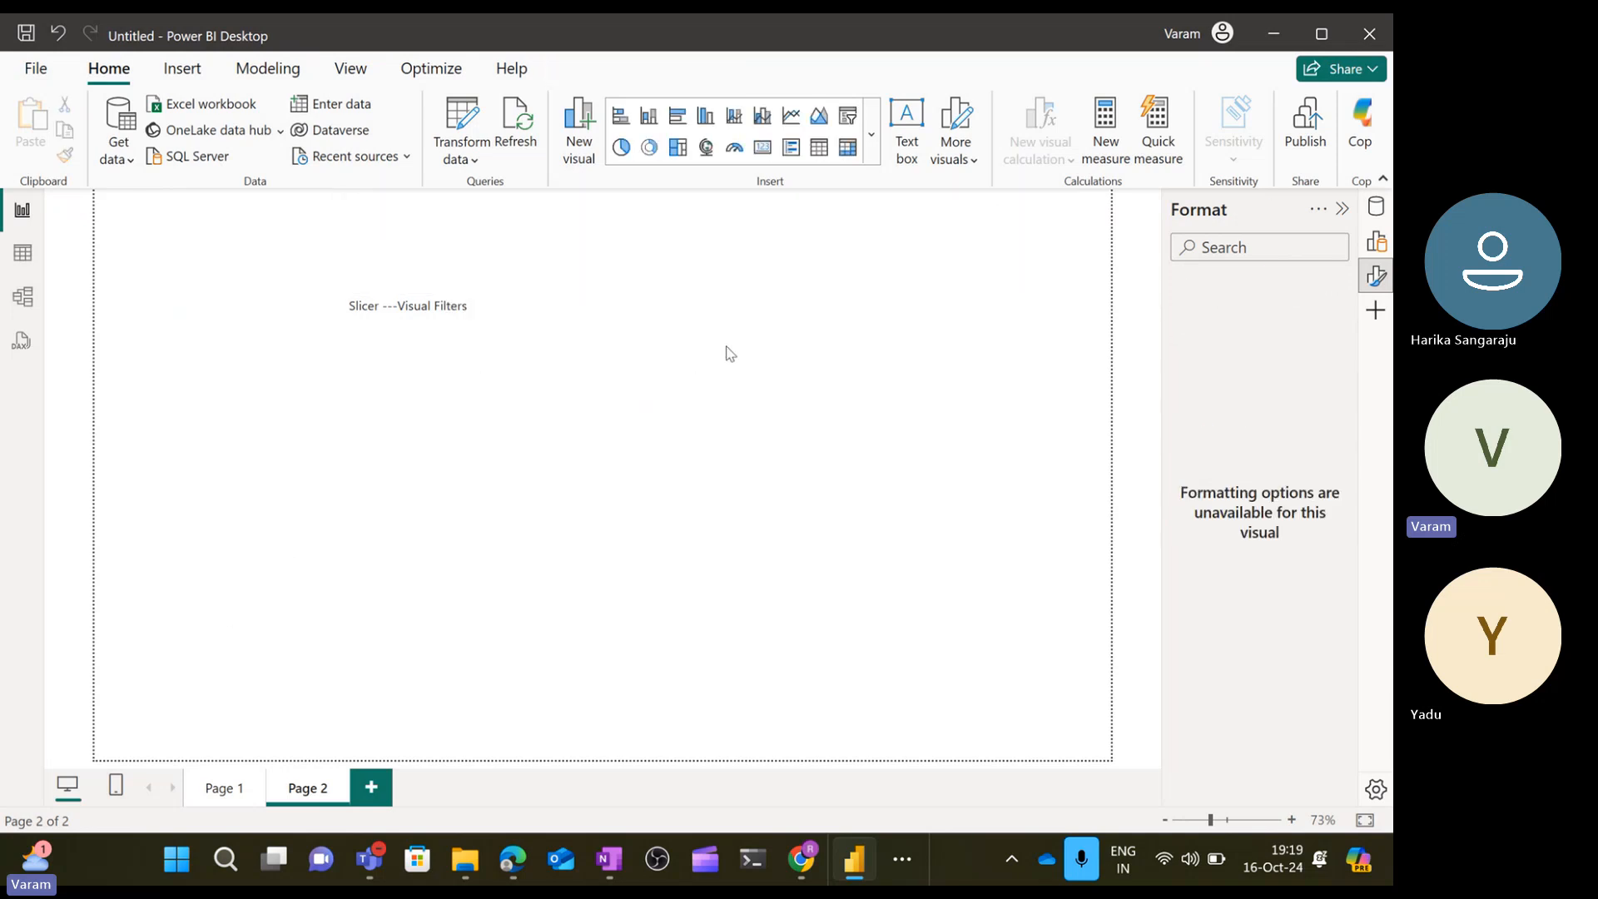
click(553, 305)
drag(556, 291, 230, 496)
click(714, 257)
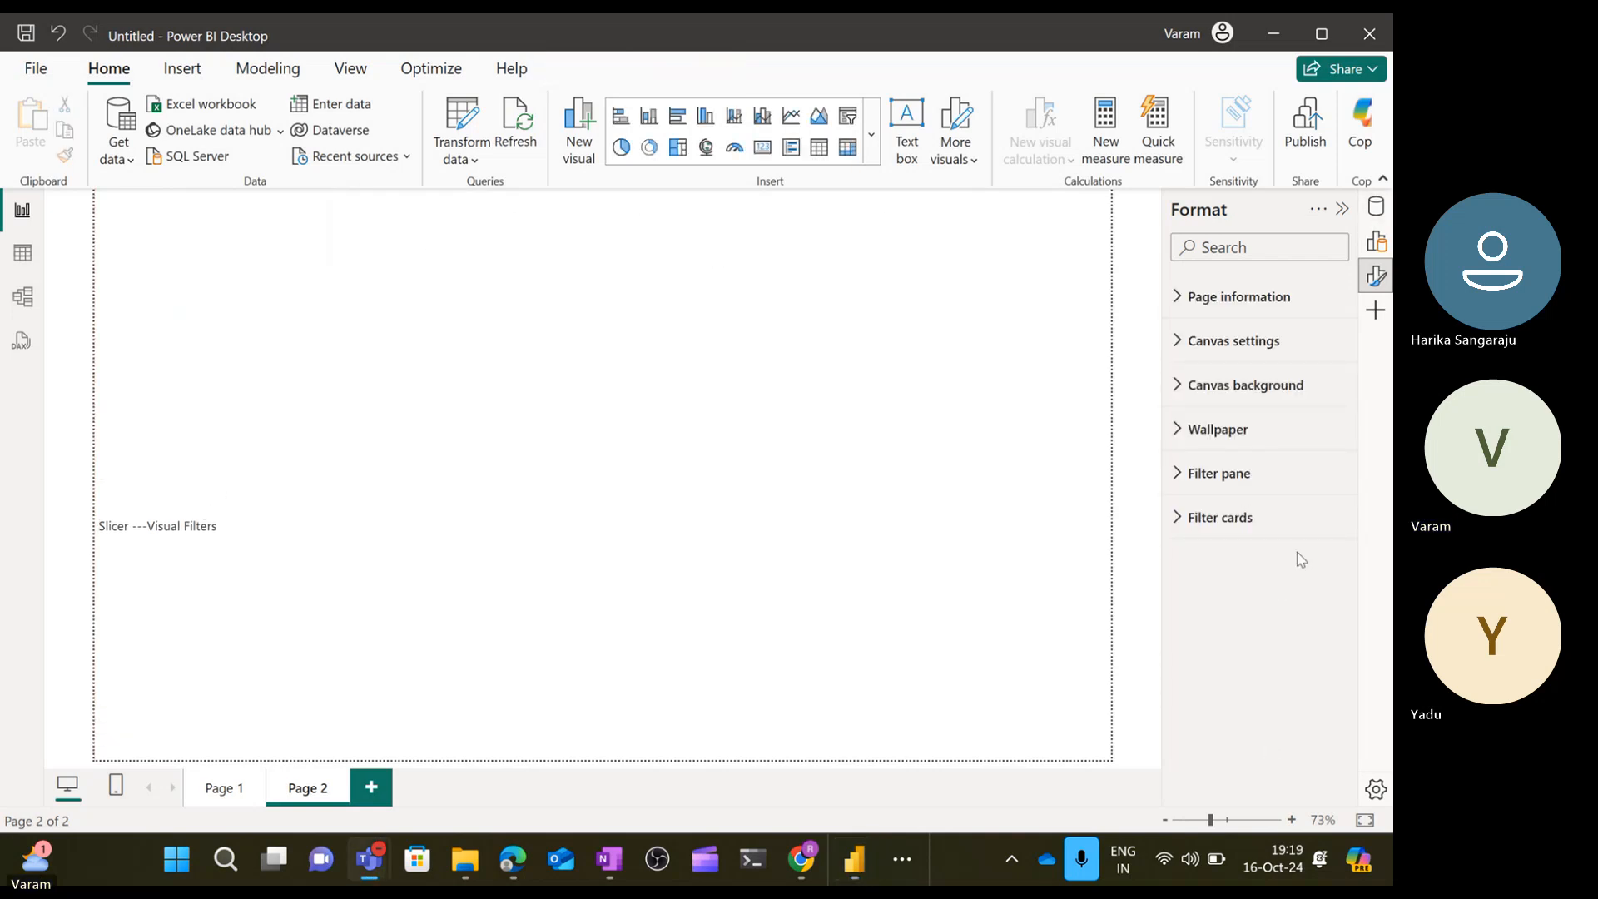
Add an empty stacked column chart, place it beside the text note, and enlarge it across the middle of the page.
click(1376, 241)
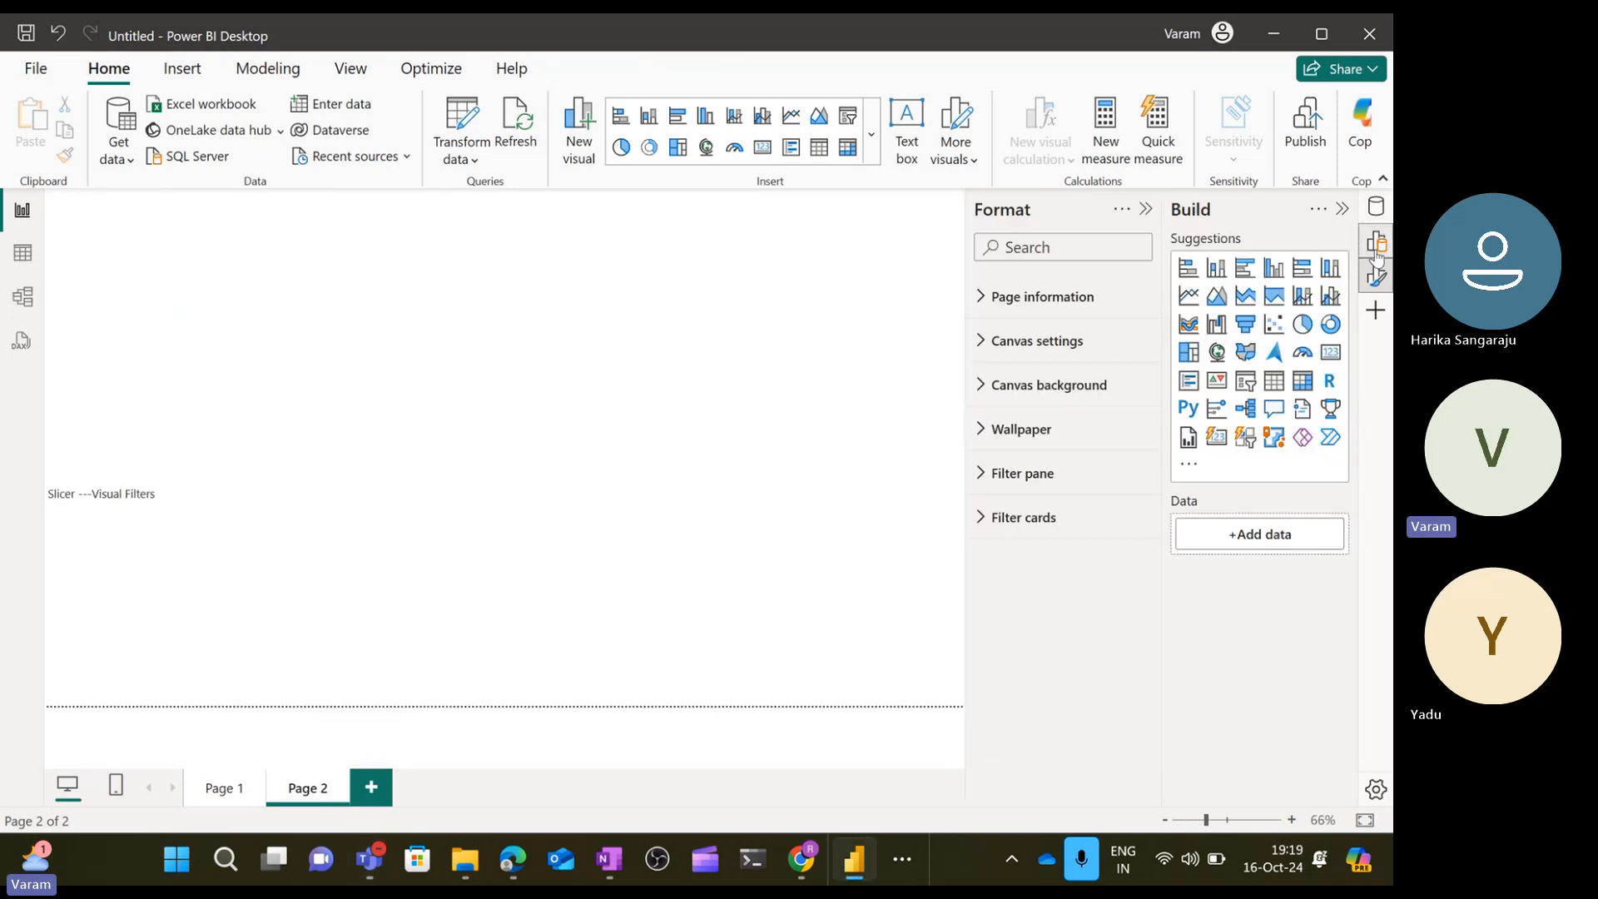
click(1217, 268)
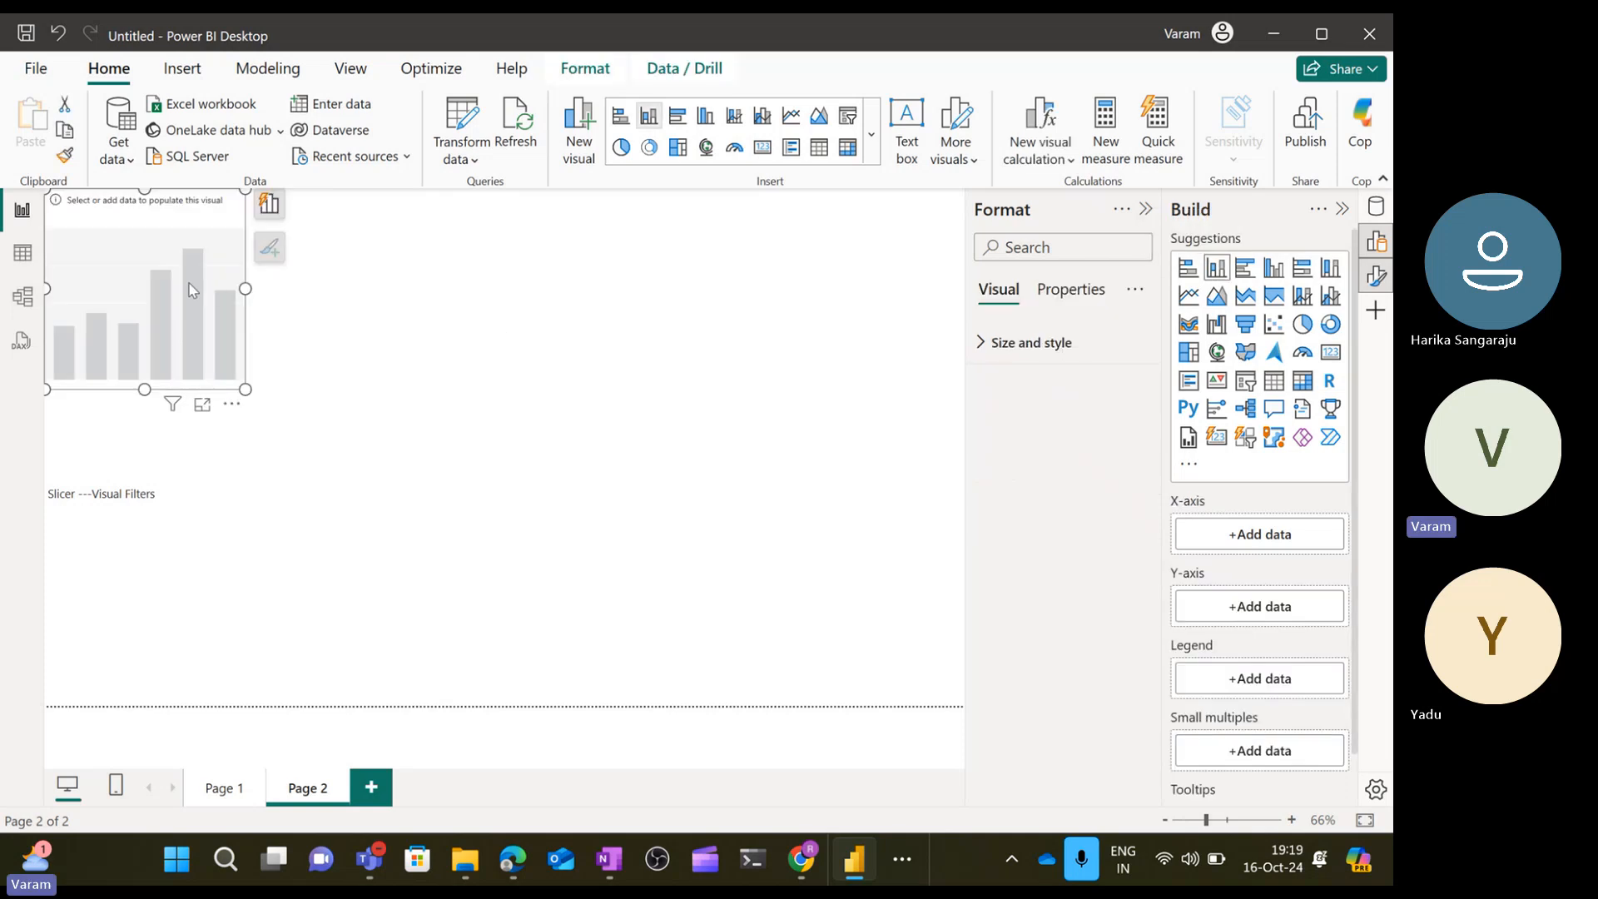
drag(192, 290, 849, 449)
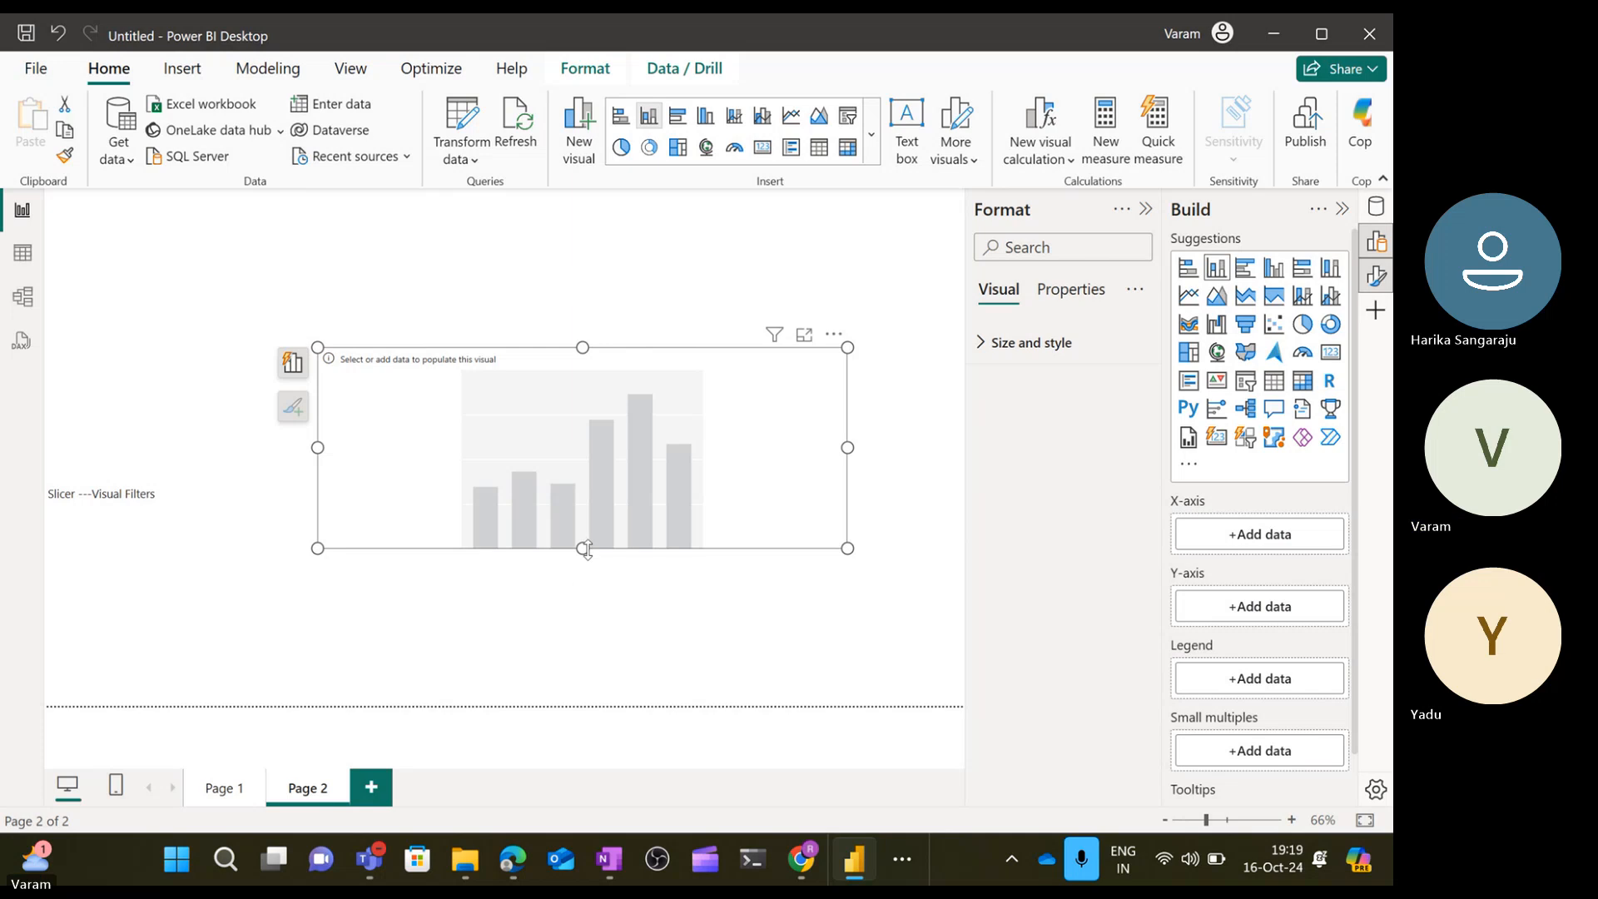
drag(582, 549, 578, 620)
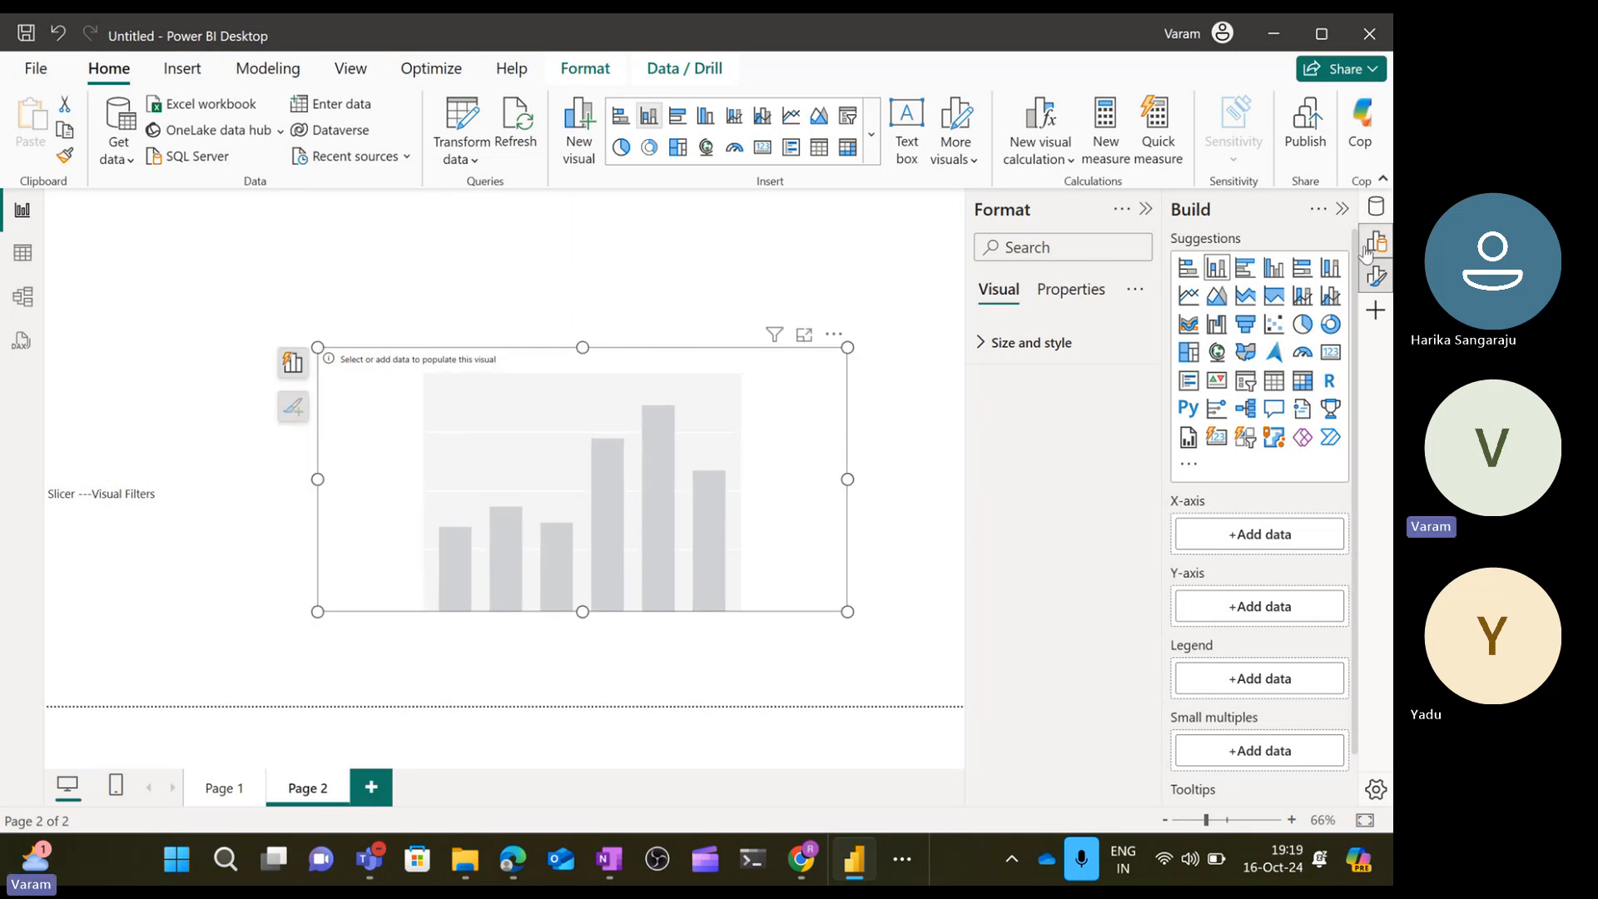
Populate the column chart with FirstName on the X-axis, EmployeeID on the Y-axis, and DepartmentID as the legend.
click(1375, 210)
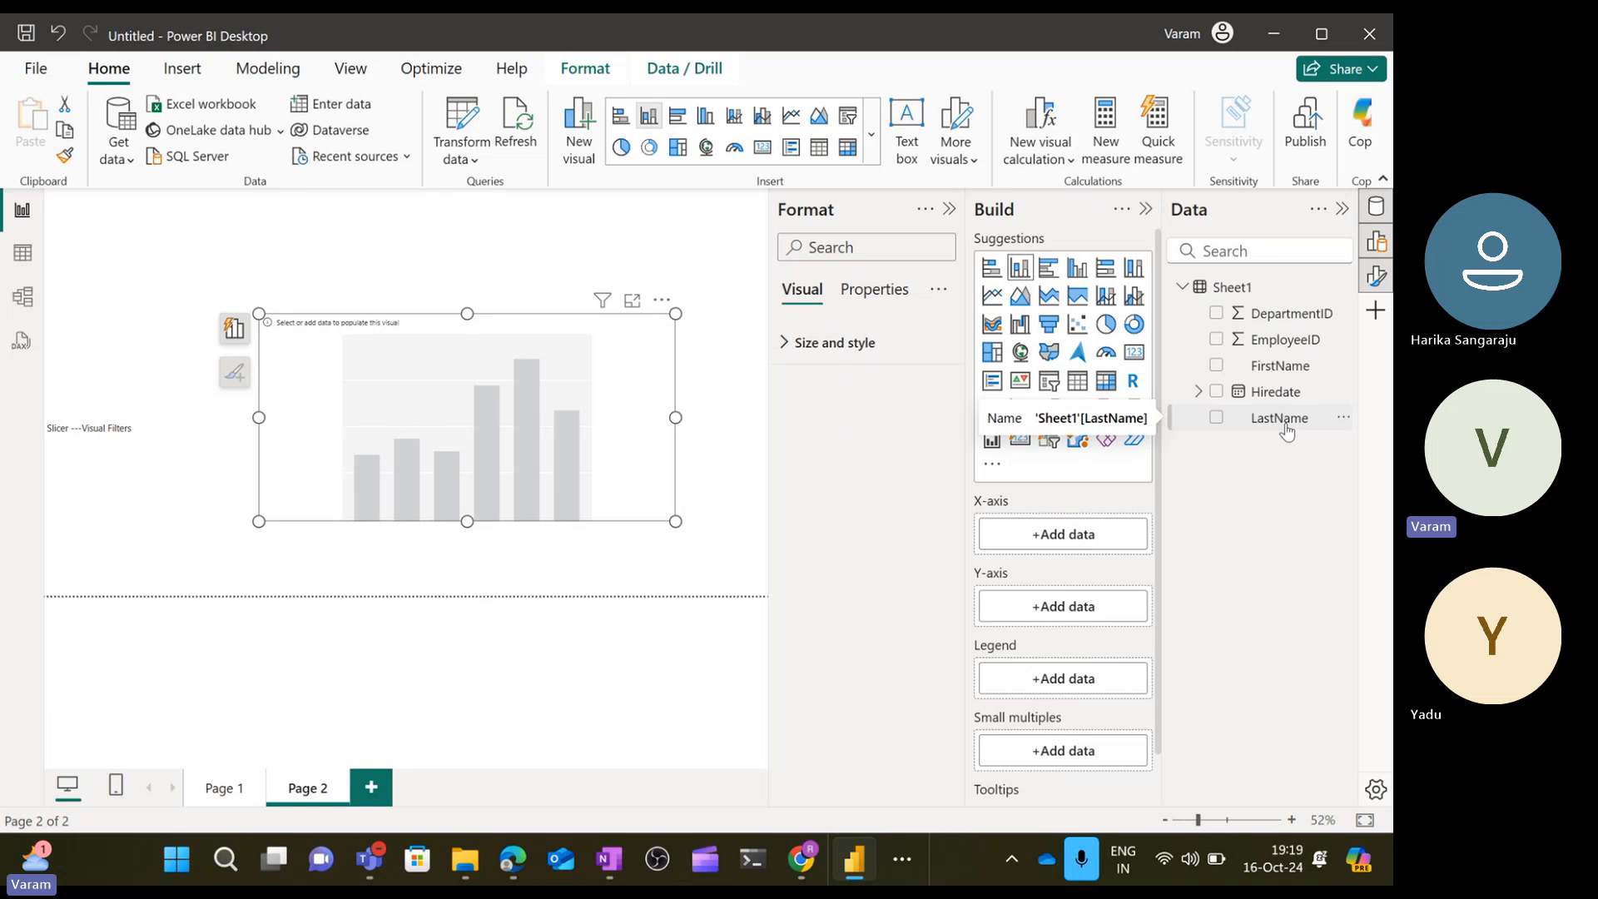
drag(1280, 367, 1064, 535)
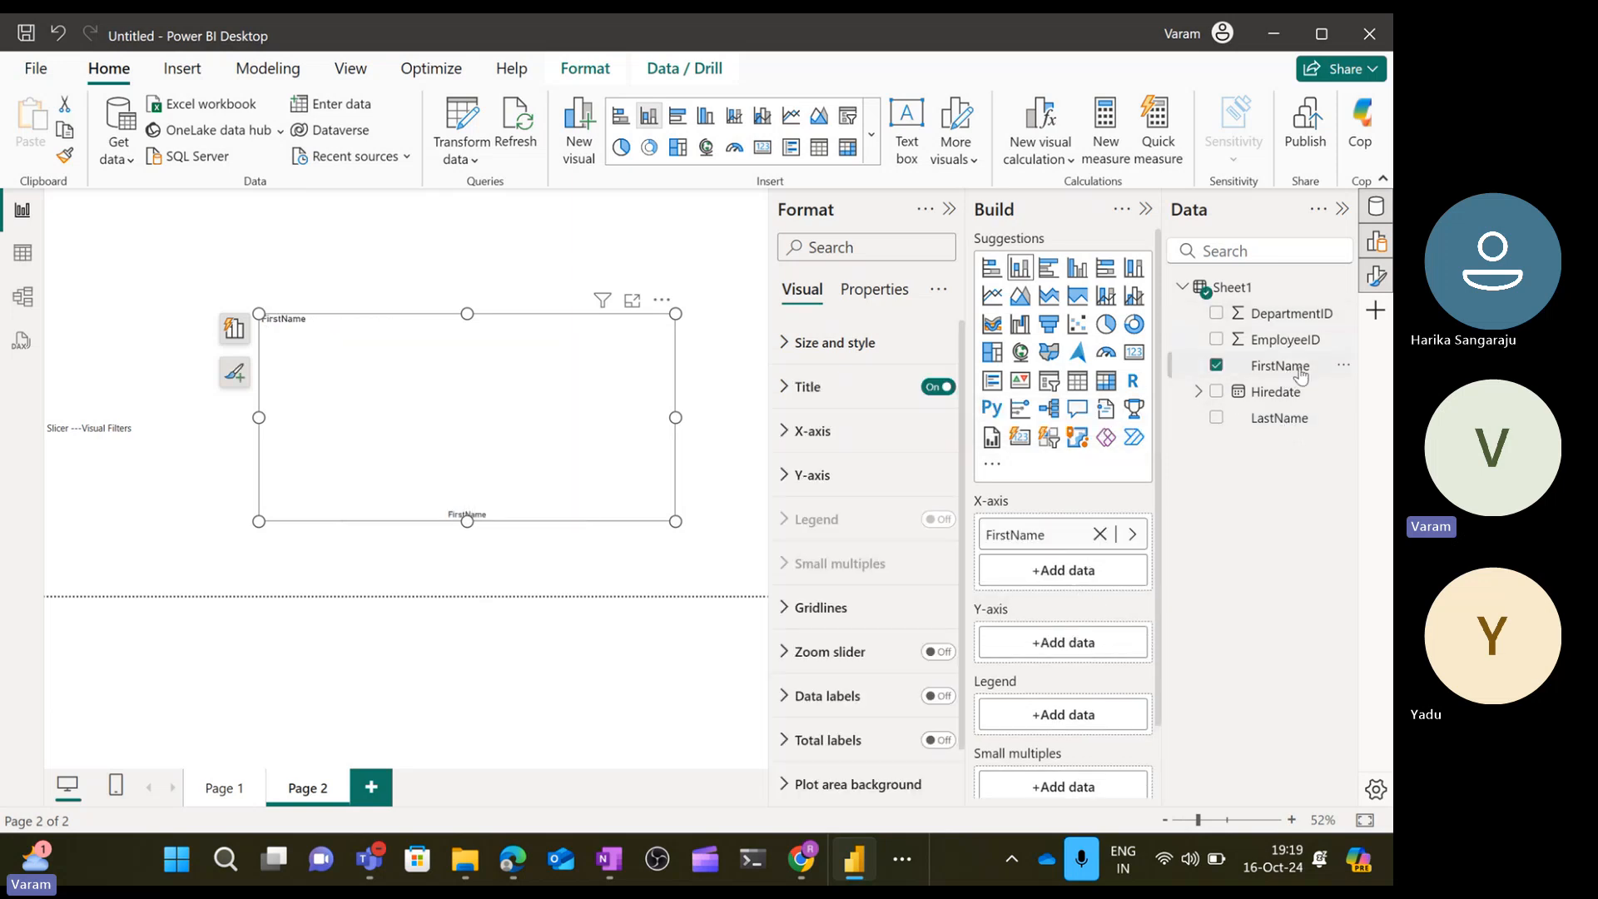
drag(1282, 341, 1084, 650)
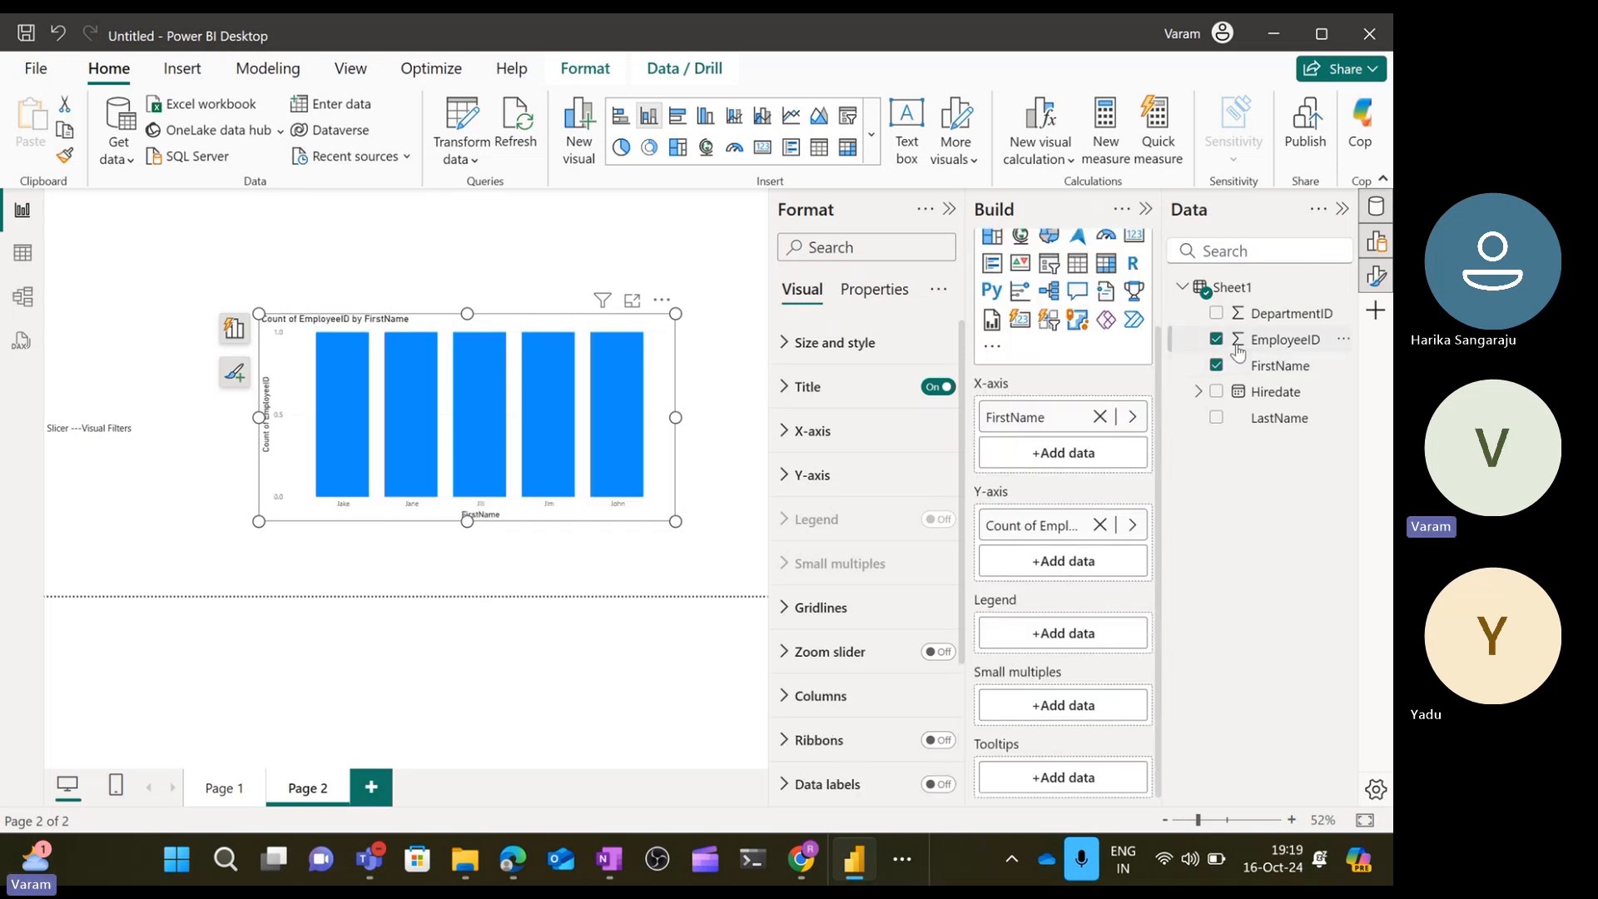
drag(1290, 313, 1110, 629)
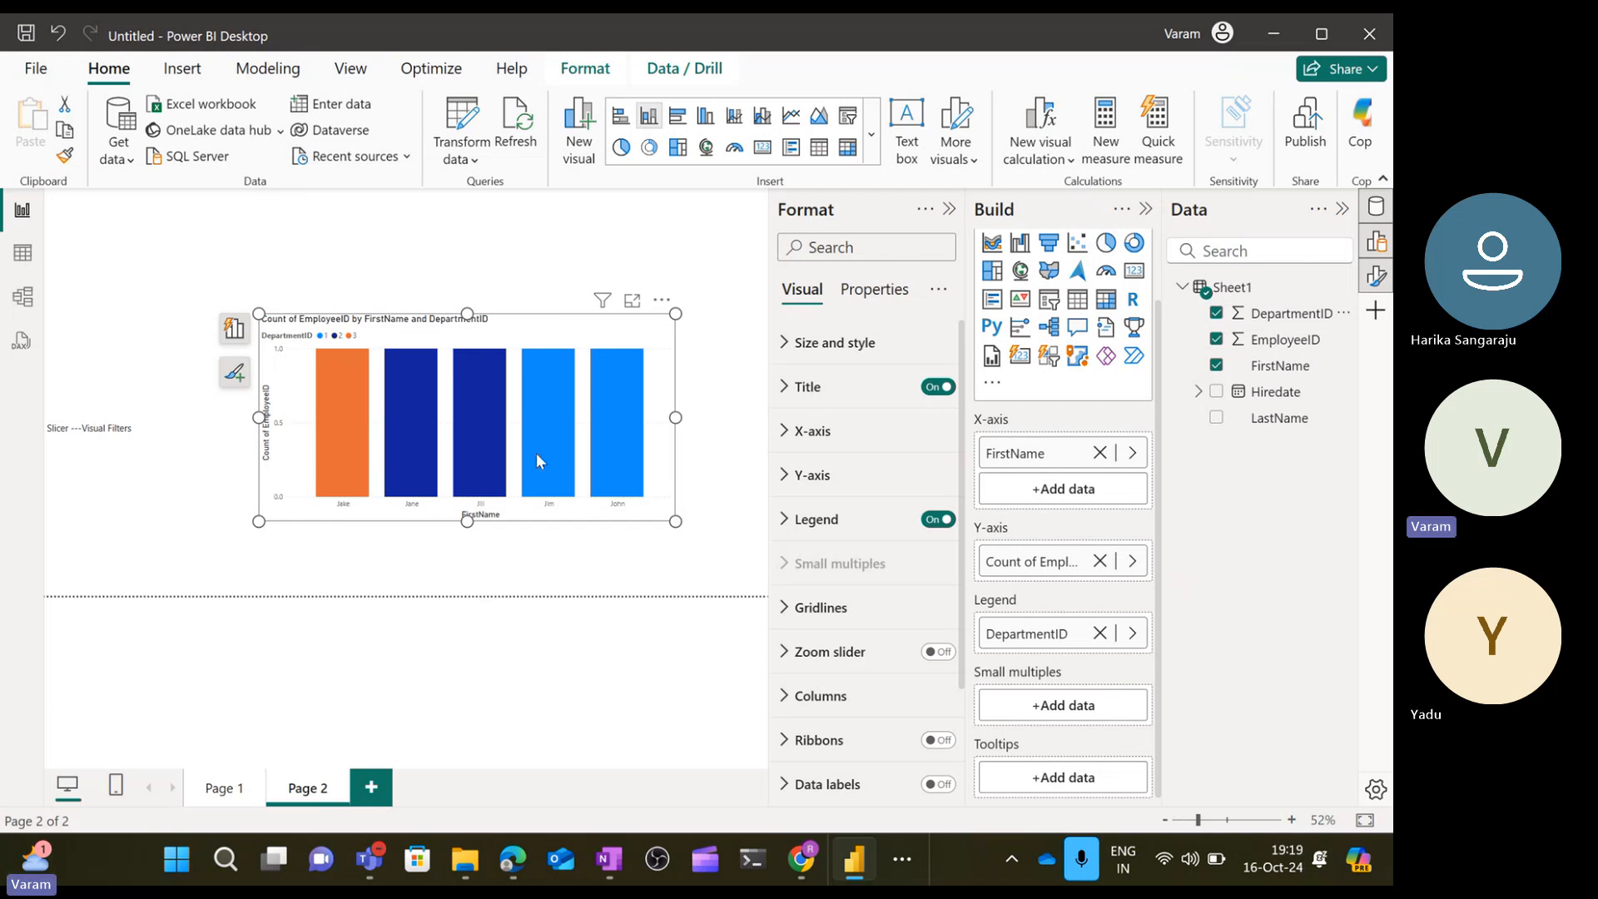
click(594, 264)
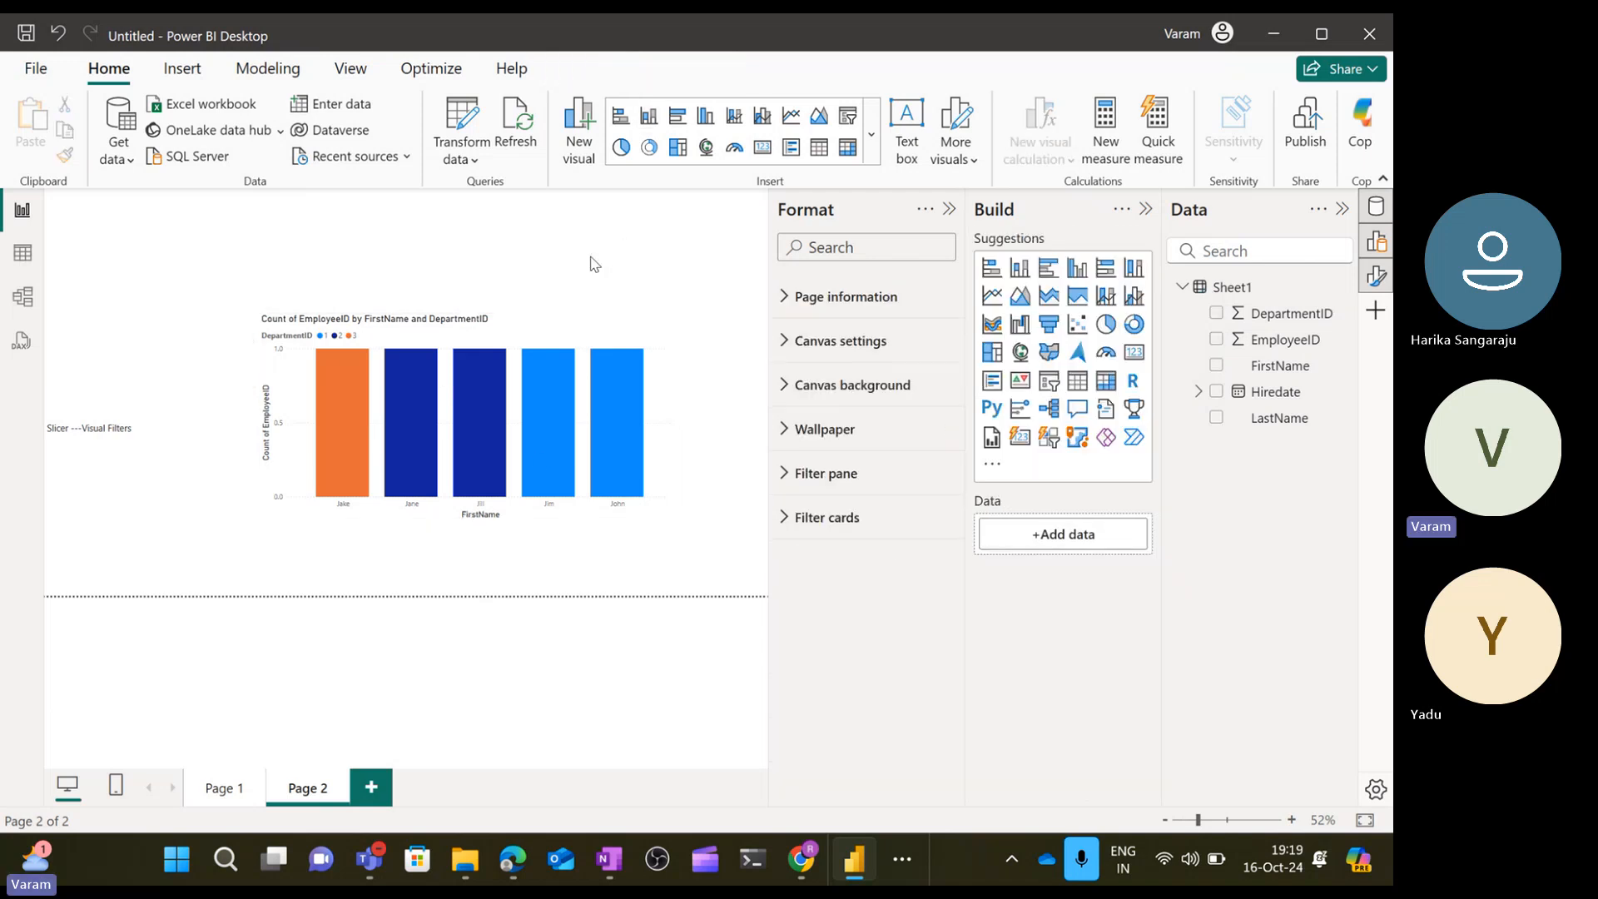
click(562, 338)
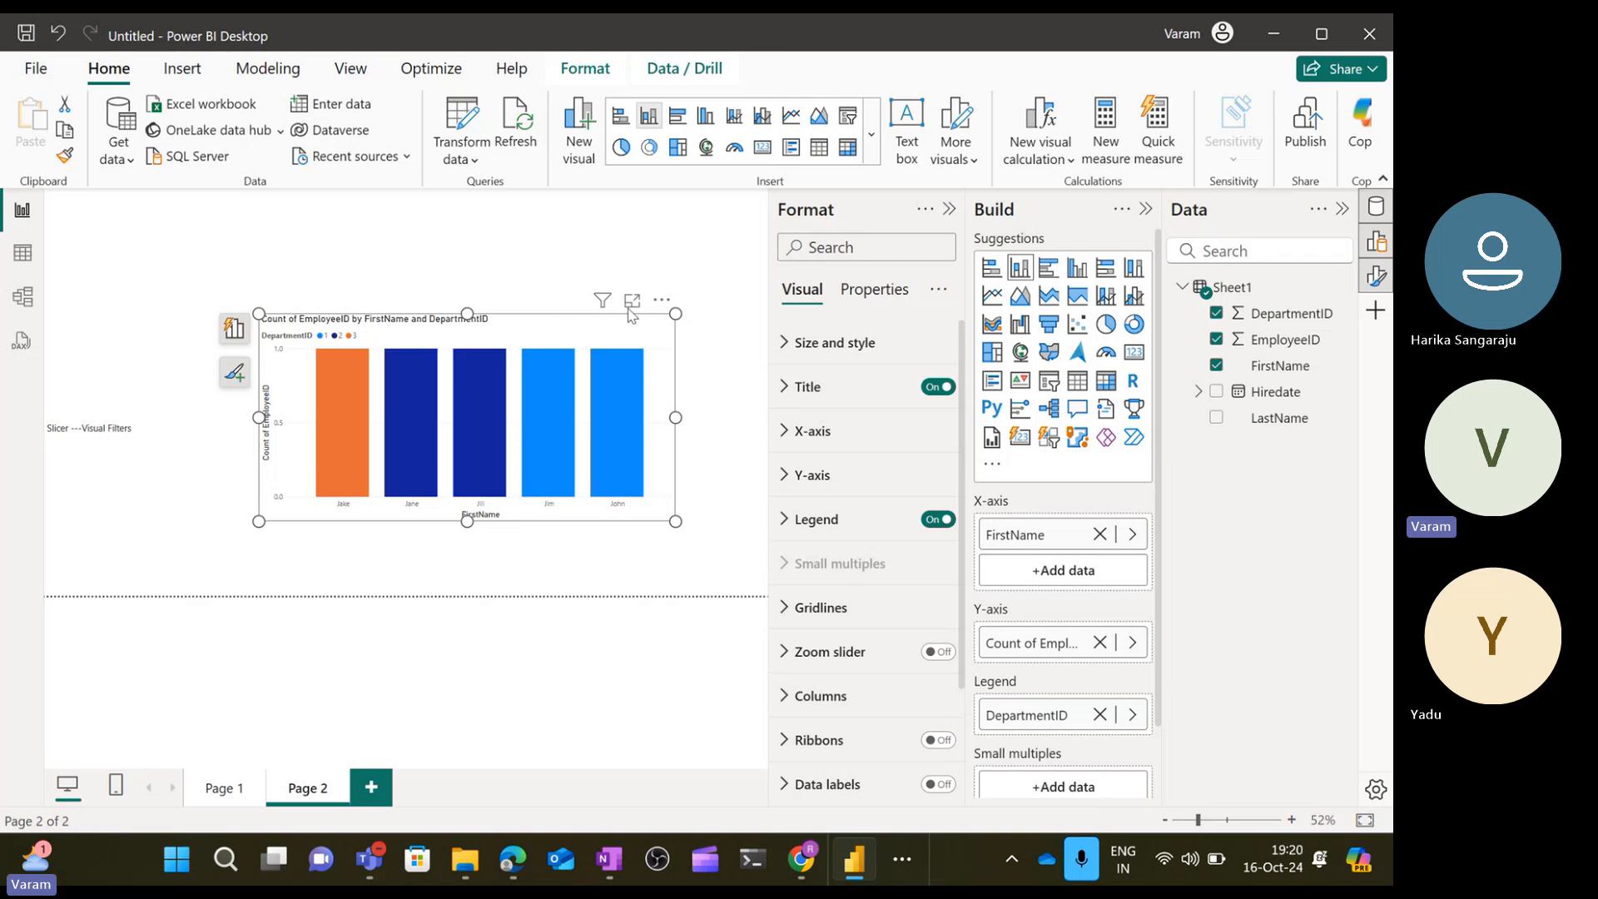
click(662, 262)
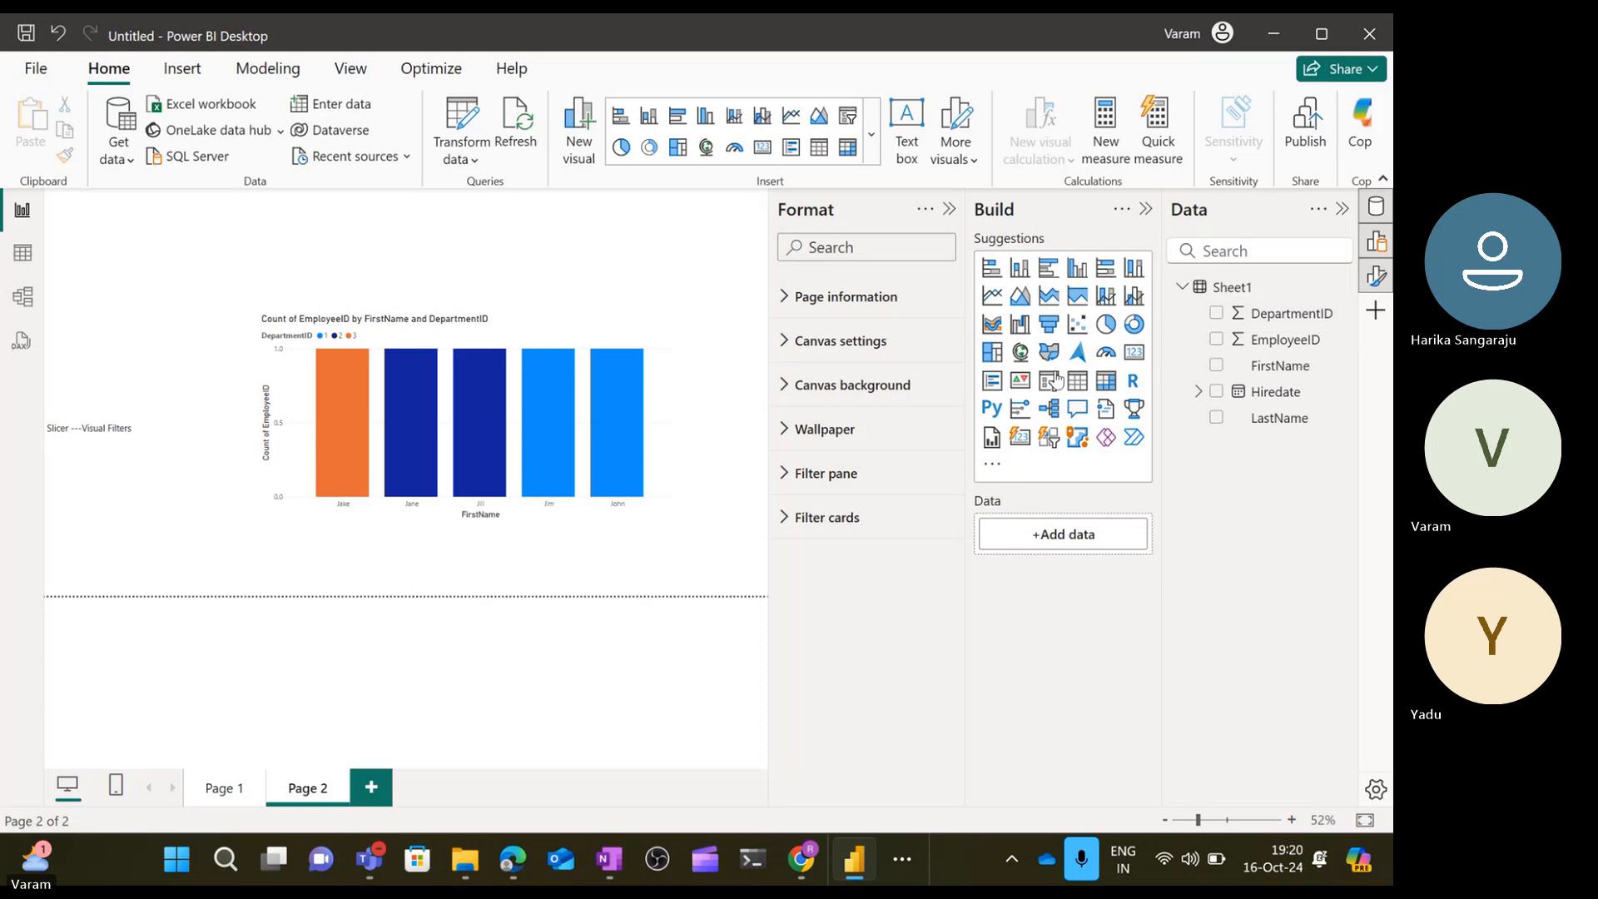
Add a slicer for DepartmentID and fit it as a short box directly above the column chart.
click(1042, 382)
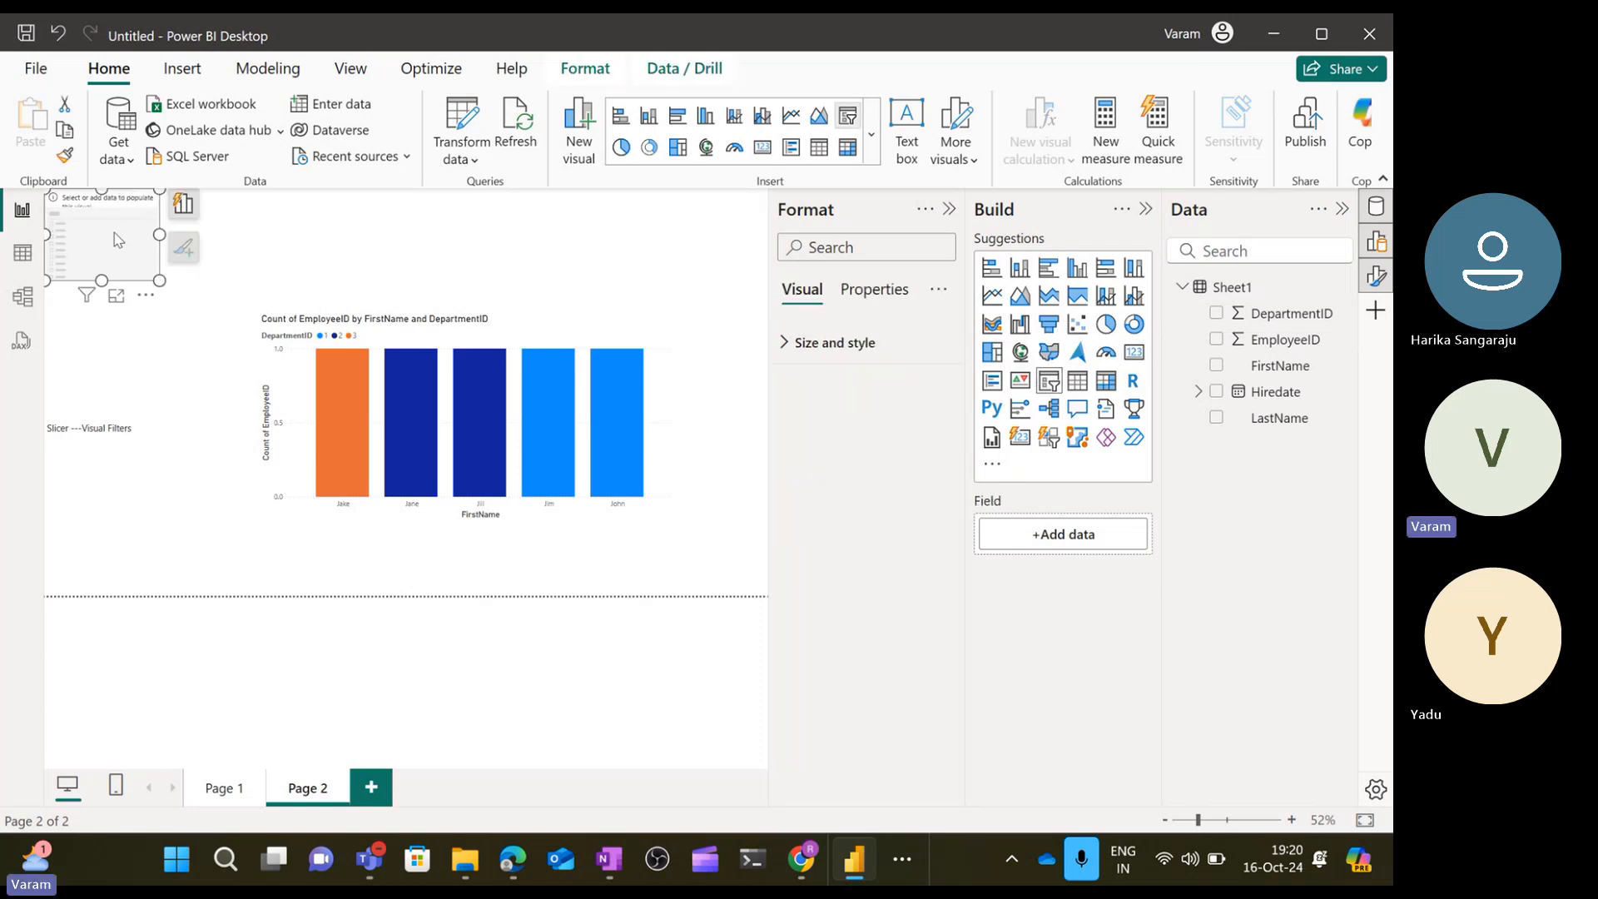
drag(120, 239, 438, 250)
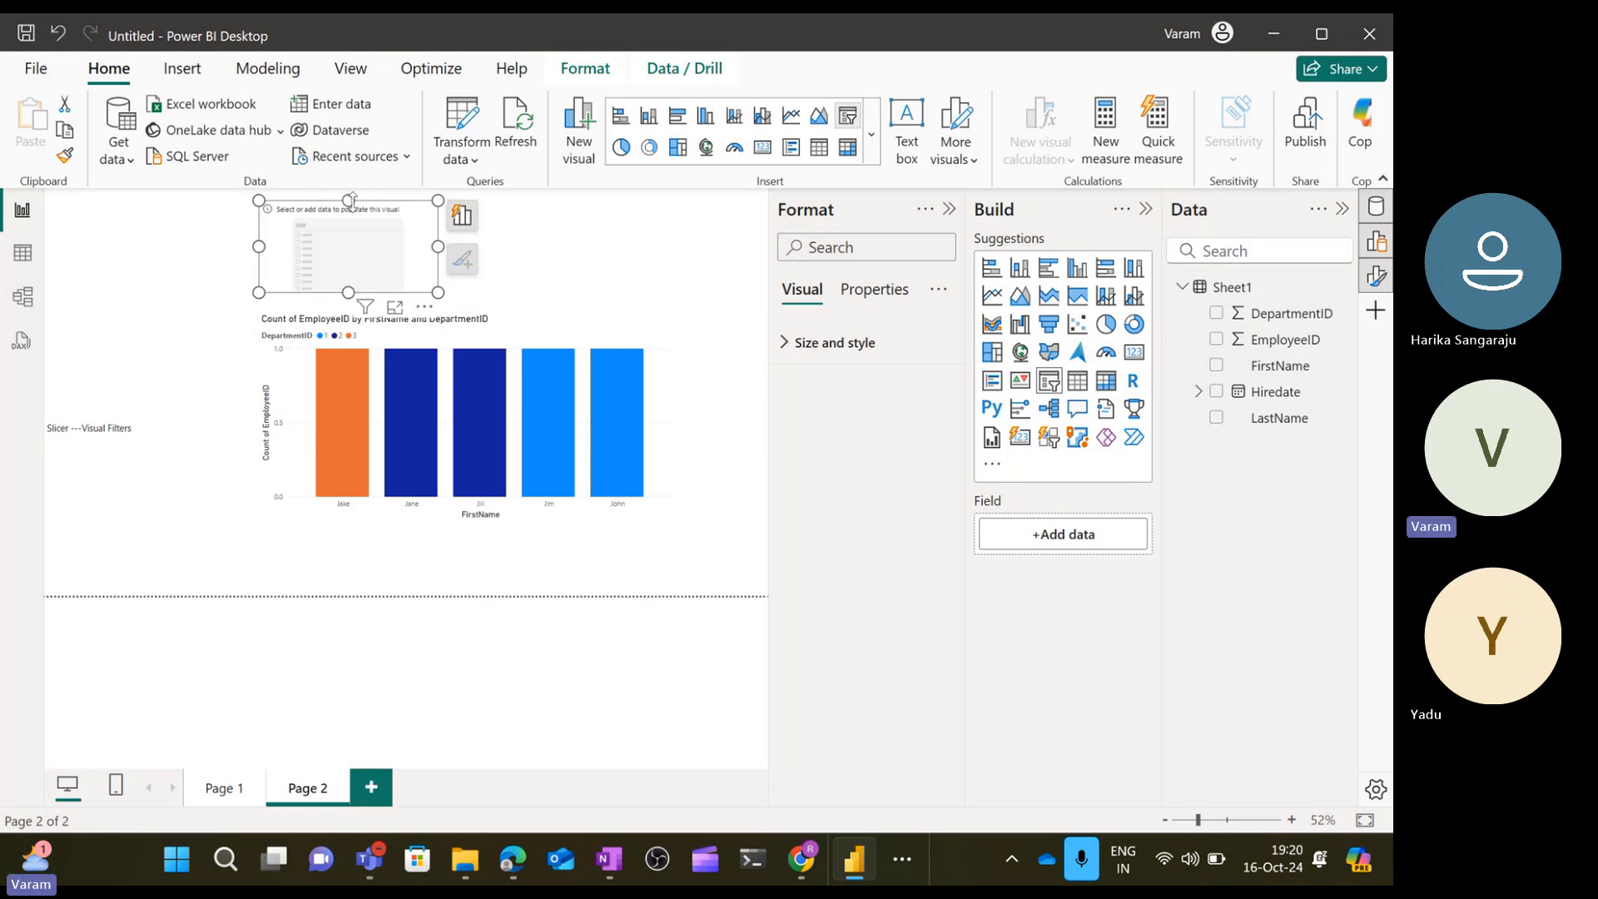
drag(351, 200, 347, 255)
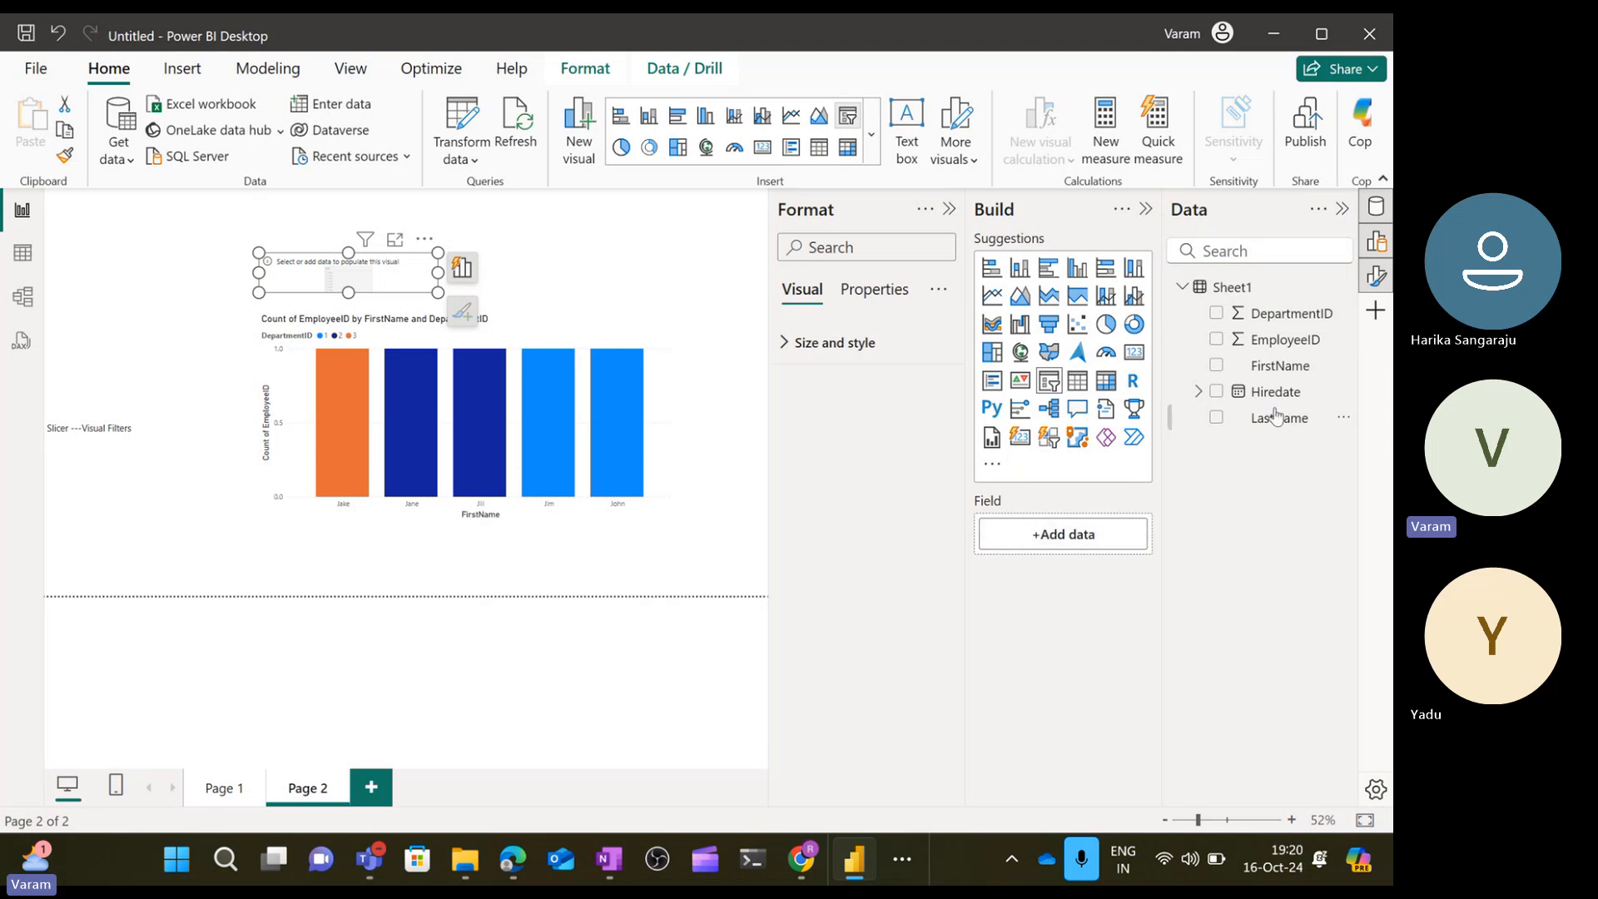
drag(1291, 315, 1098, 547)
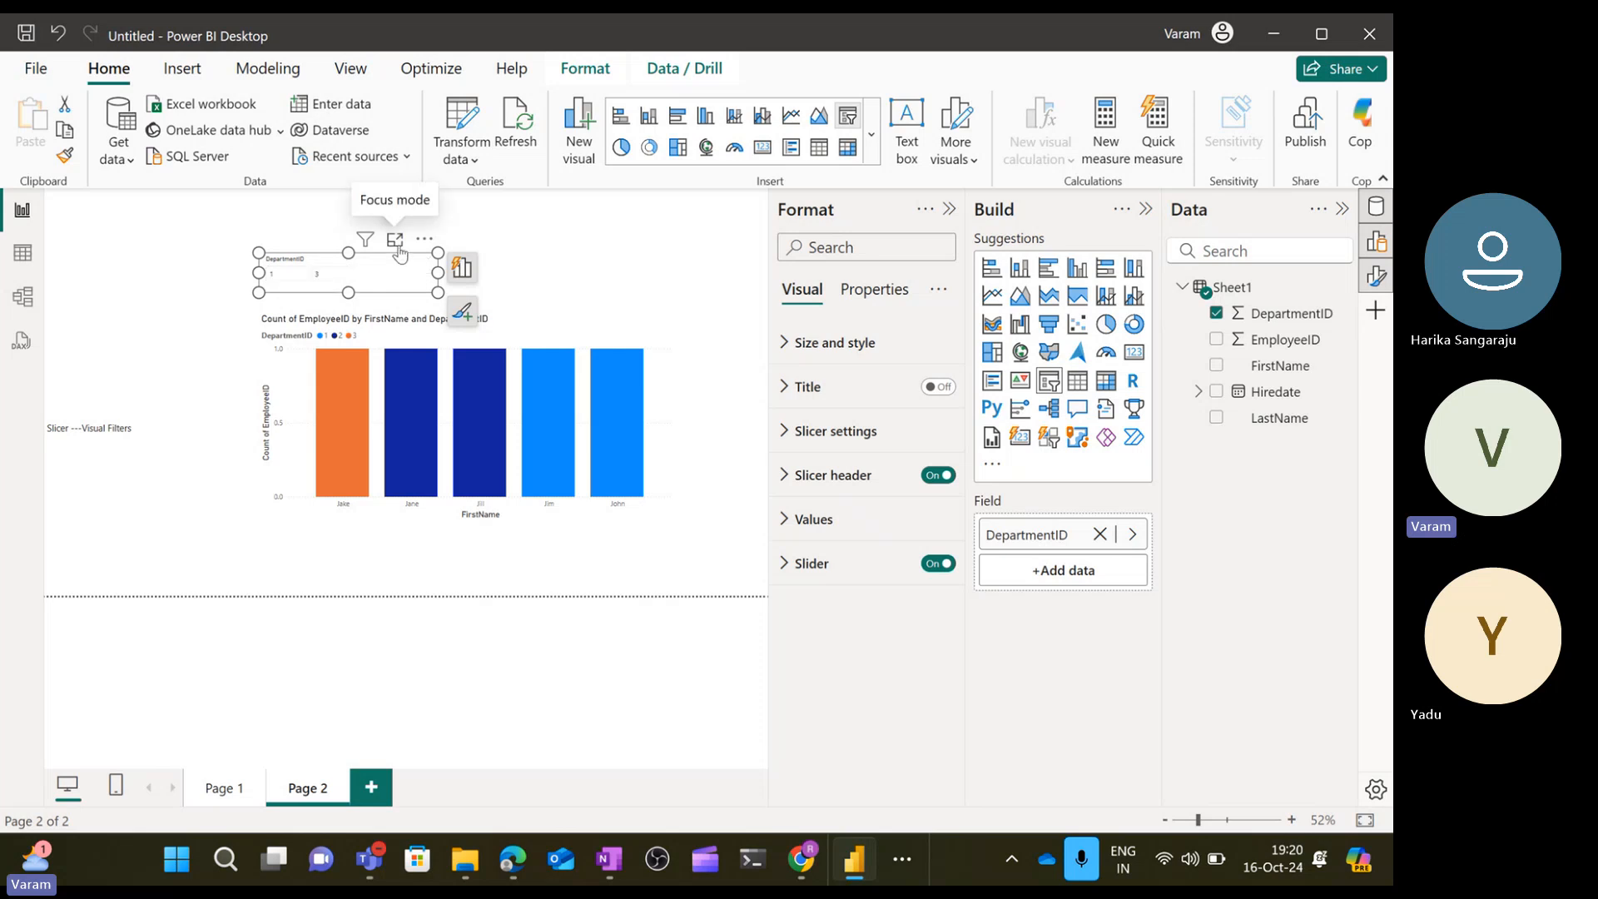
Show the DepartmentID slicer in focus mode and limit its range to 1 through 2.
click(395, 239)
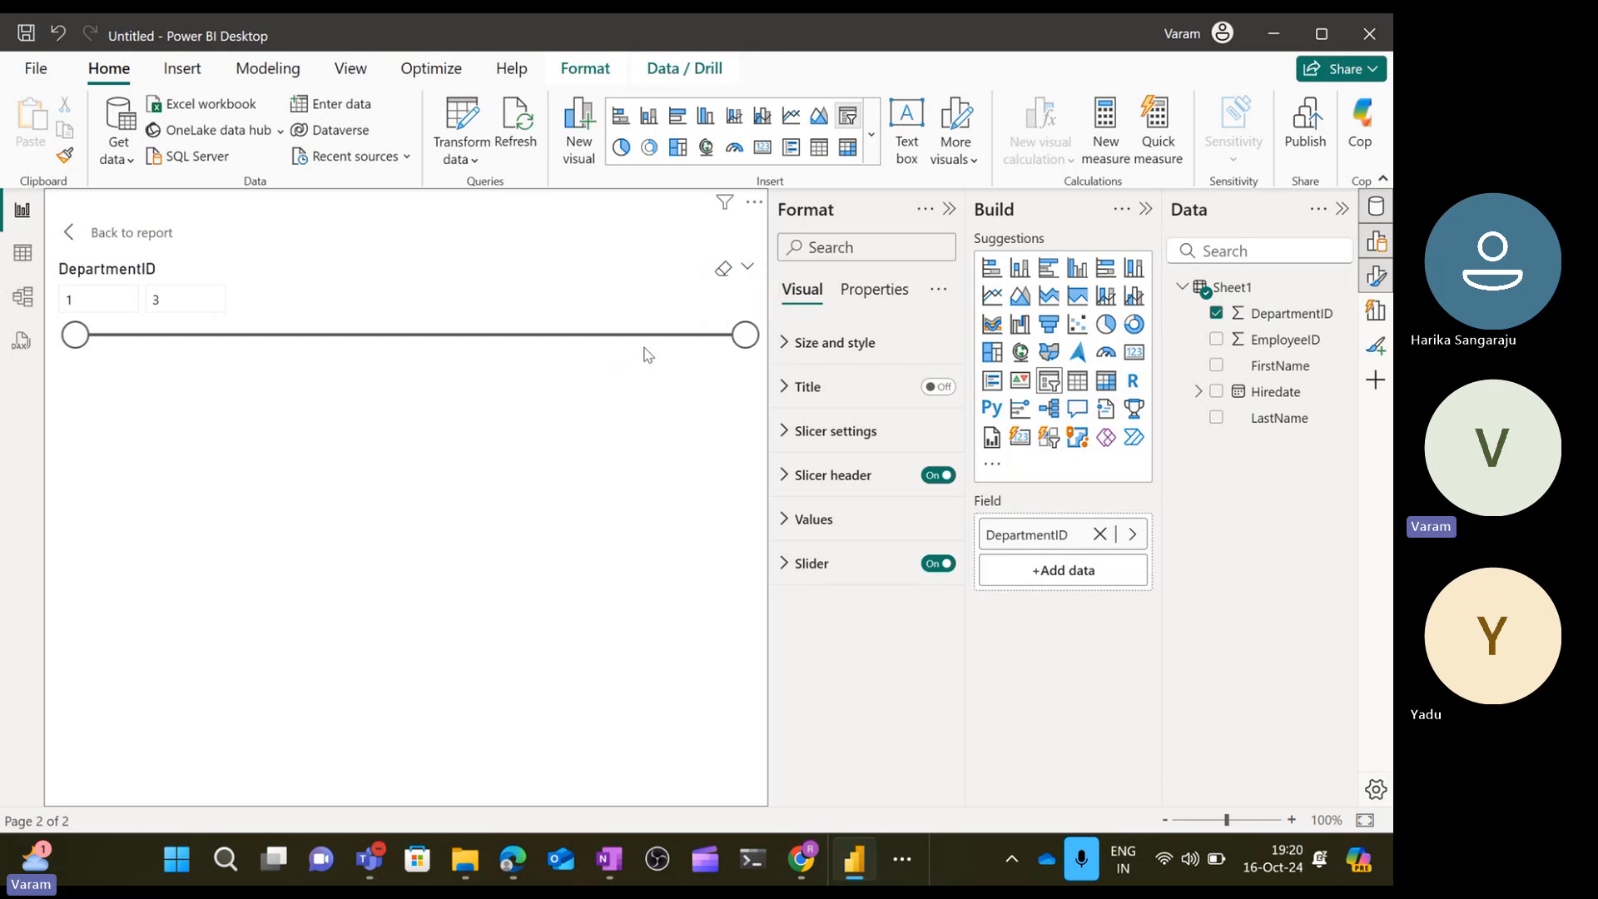
drag(750, 342, 542, 349)
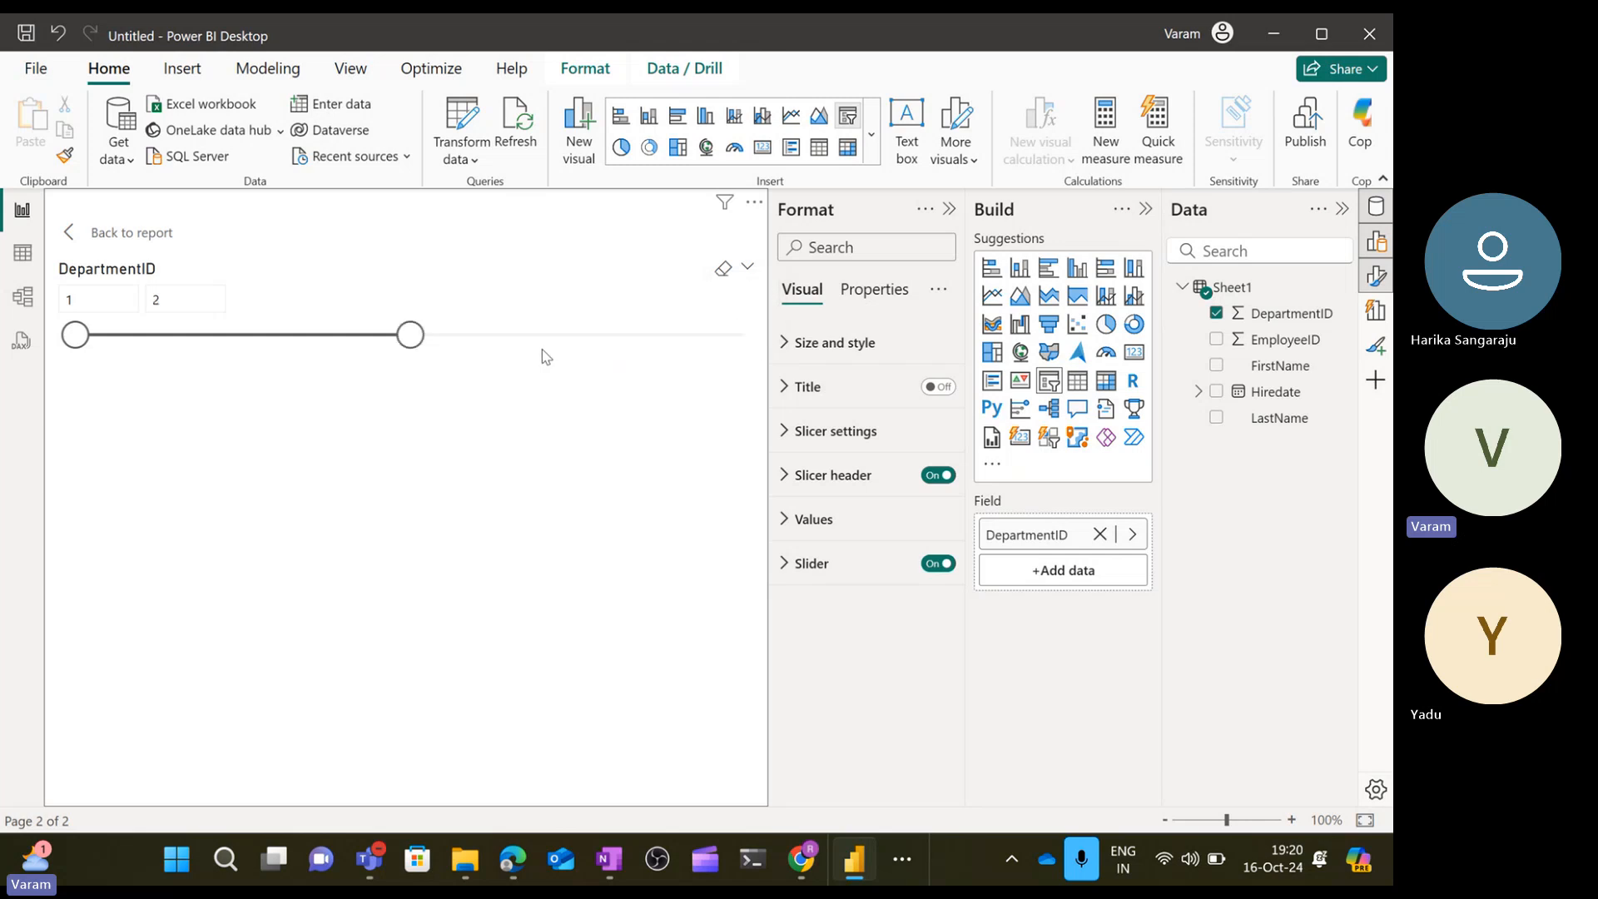
Set the DepartmentID slicer's range to 1 through 3, turn off its slider, and return to the report.
drag(410, 335, 115, 392)
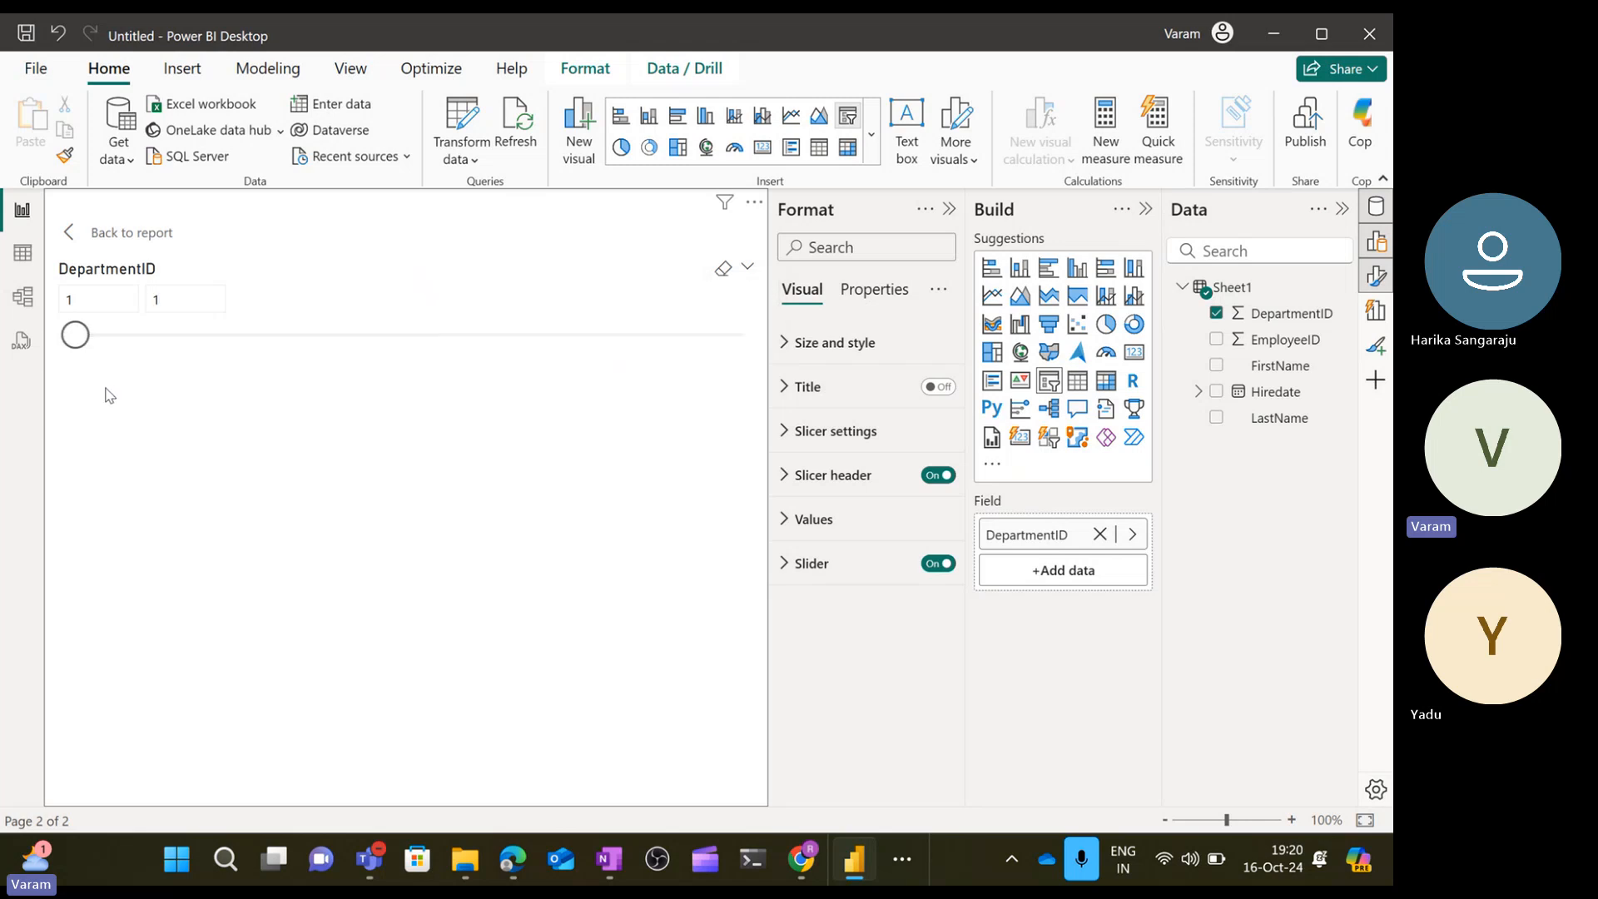
drag(80, 335, 367, 333)
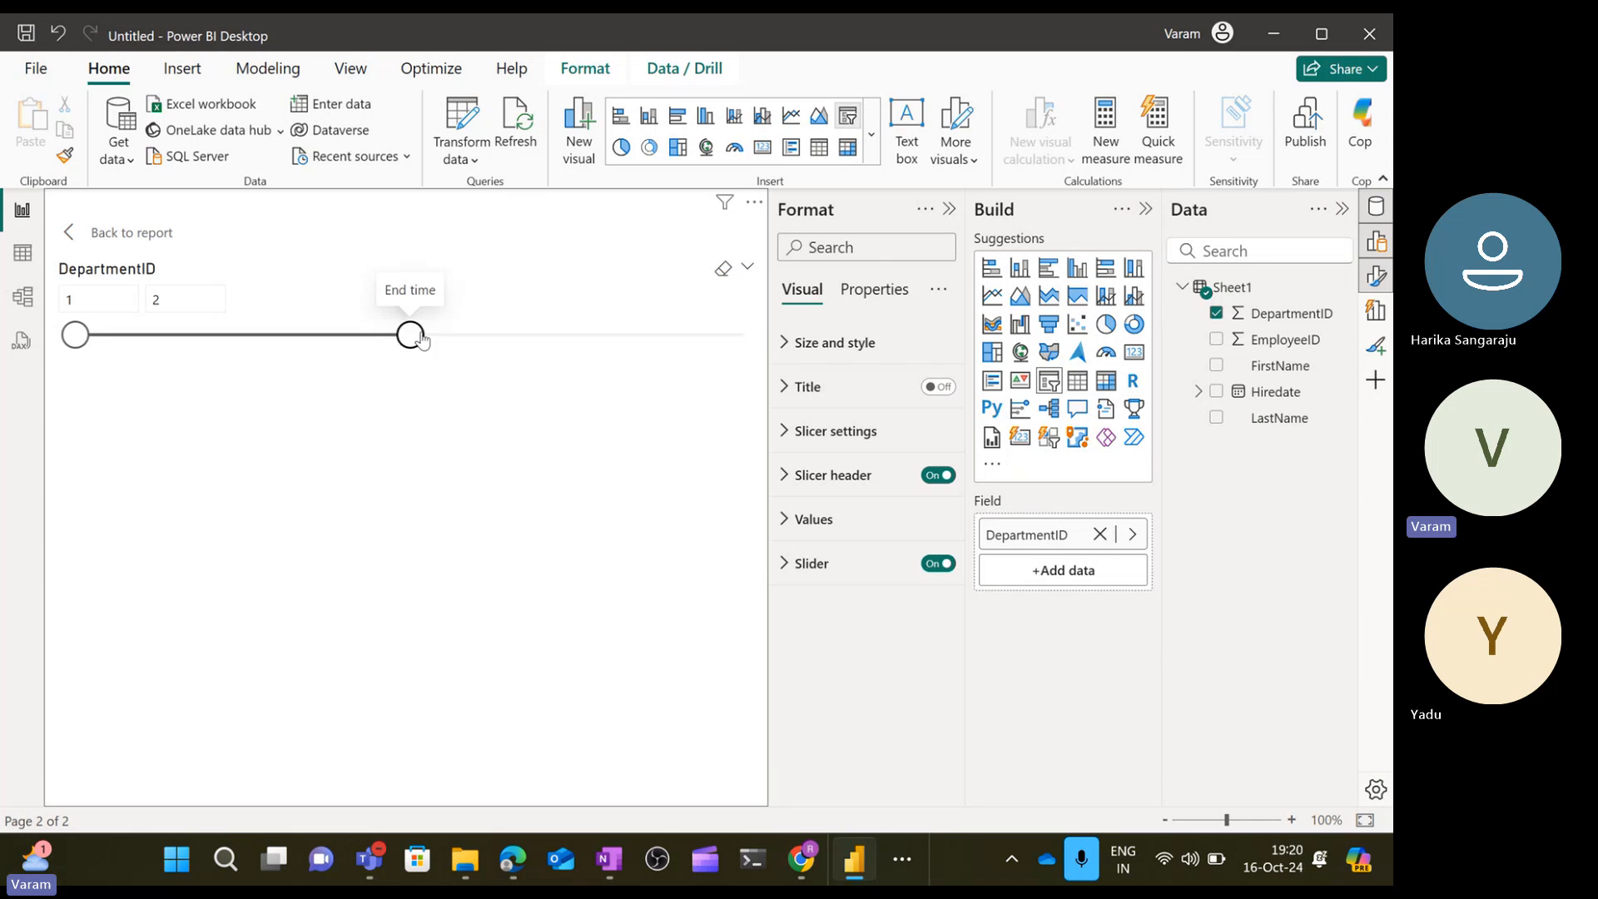
drag(658, 318, 812, 308)
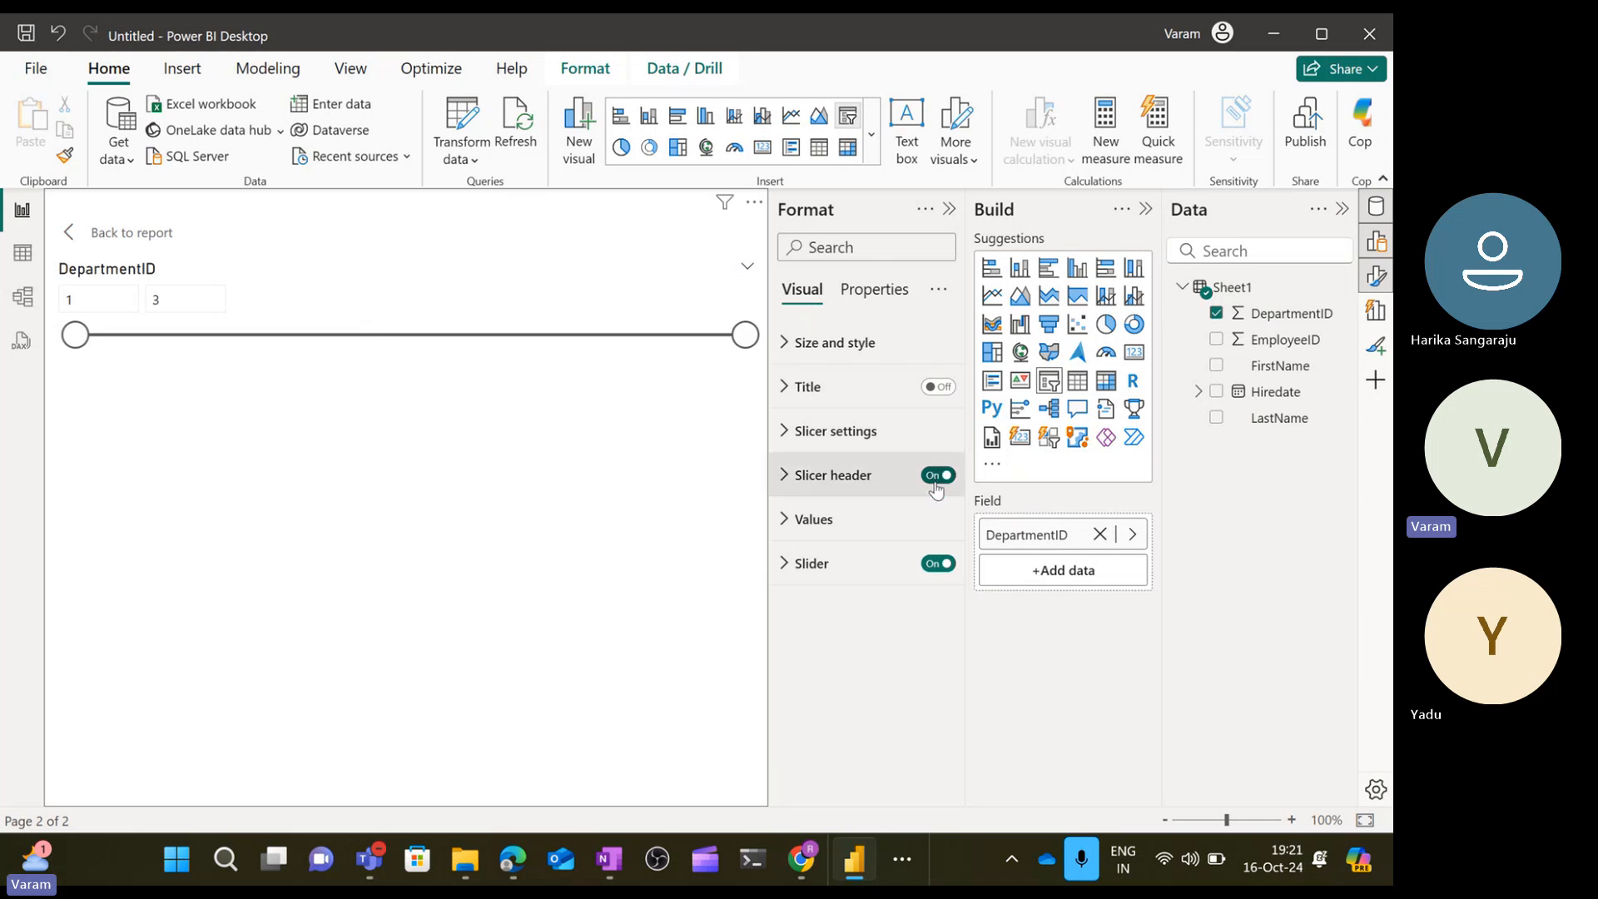
click(932, 563)
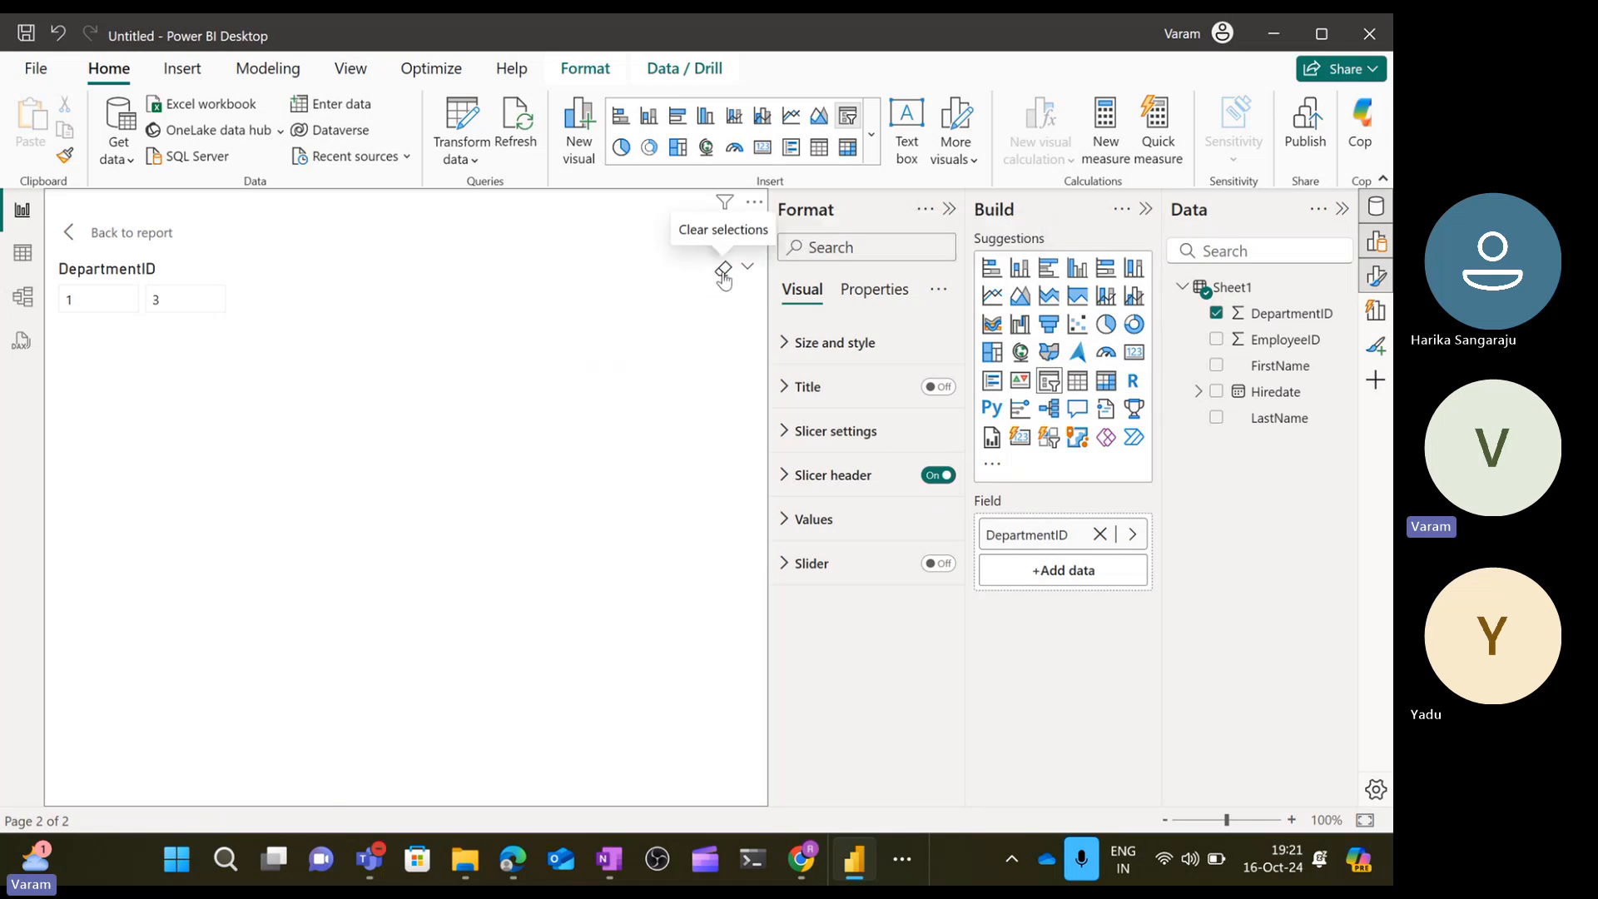
click(86, 232)
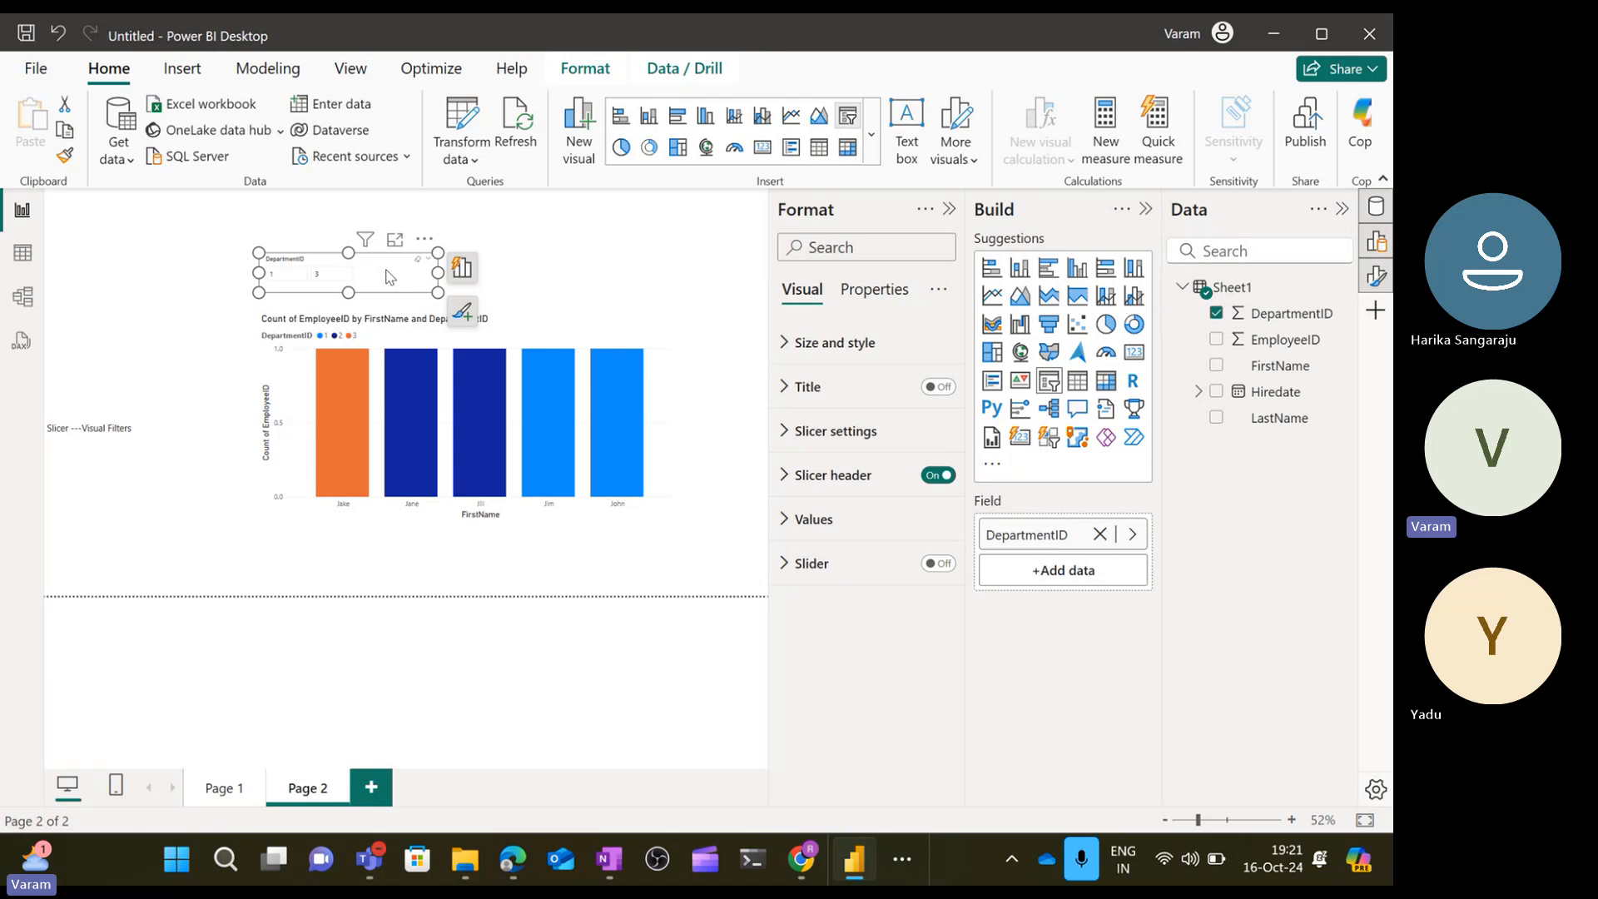
Change the DepartmentID slicer's style to Vertical list and make it taller so all its values fit.
click(782, 443)
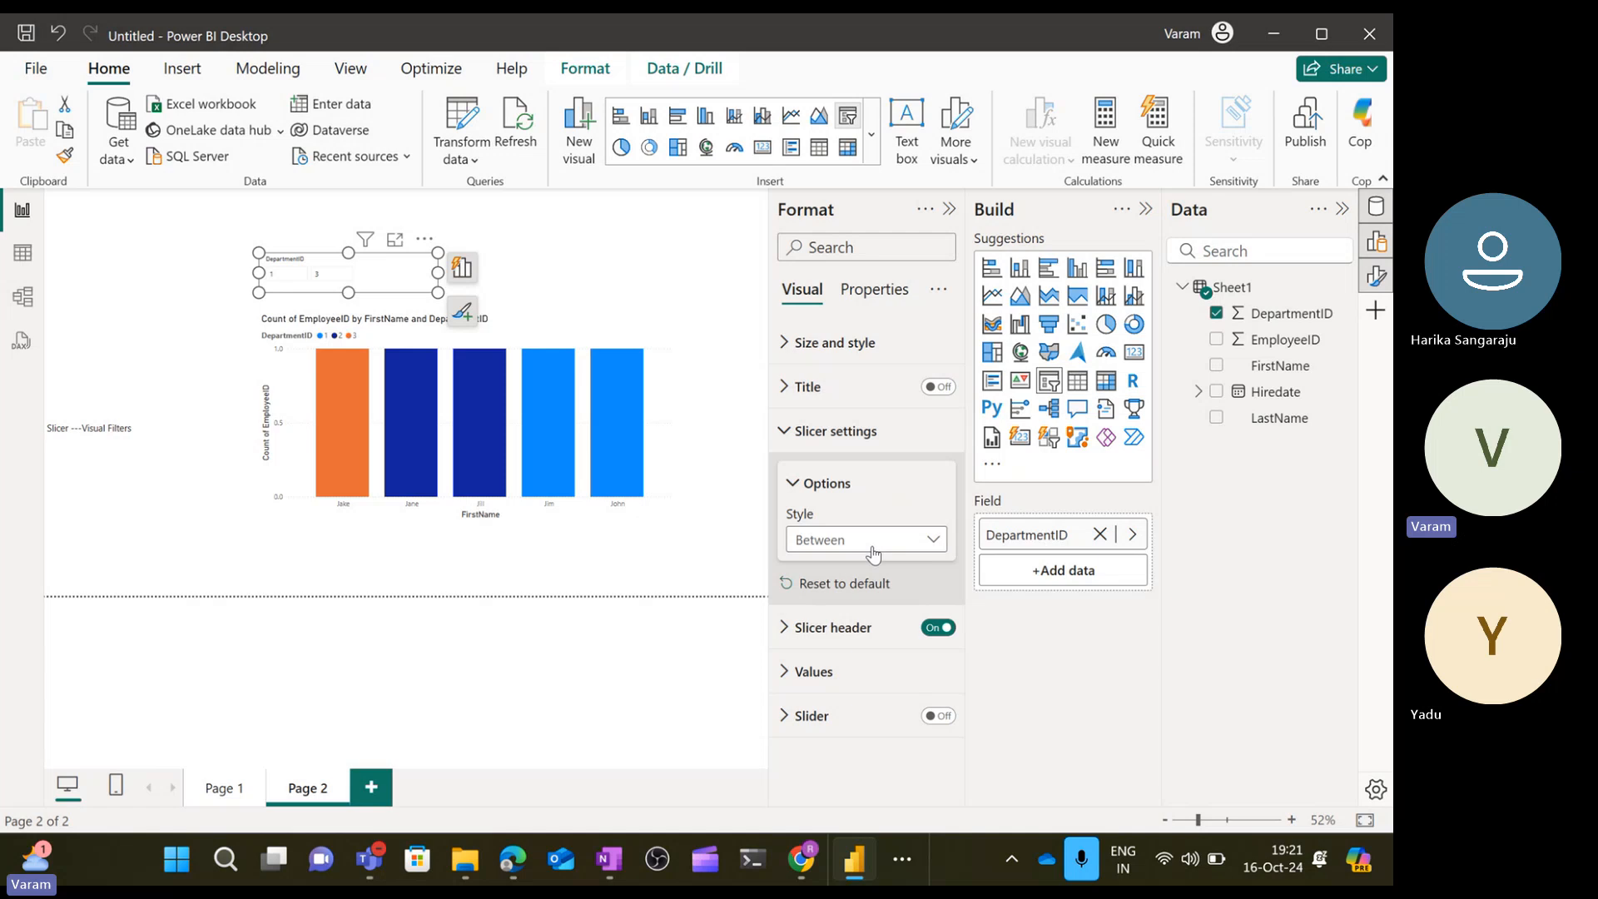
click(872, 554)
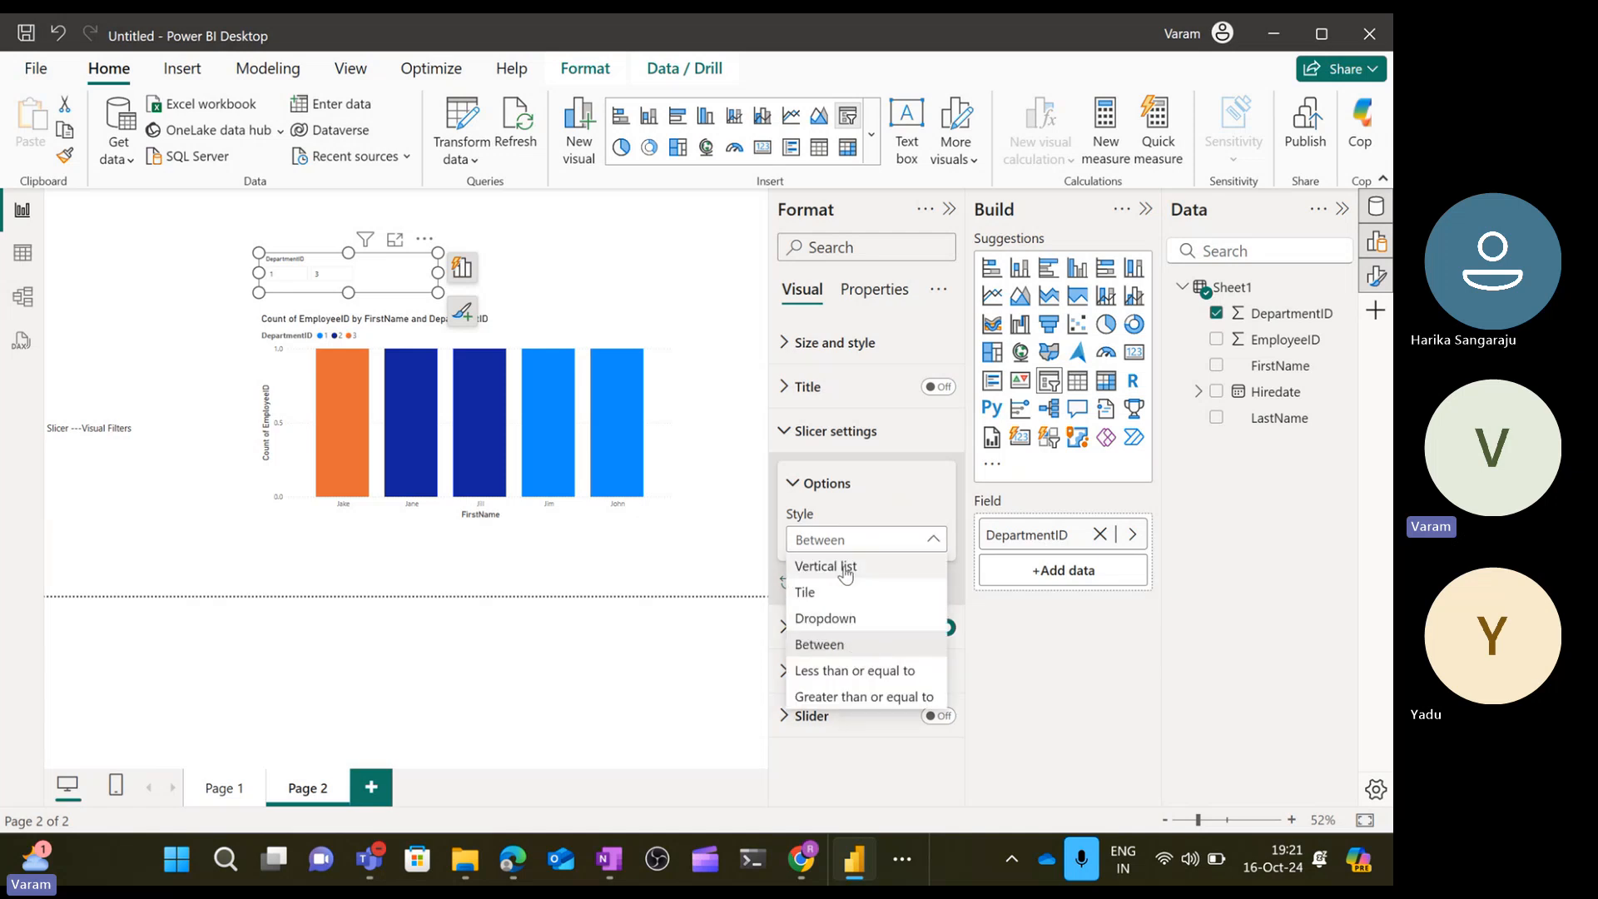
click(844, 565)
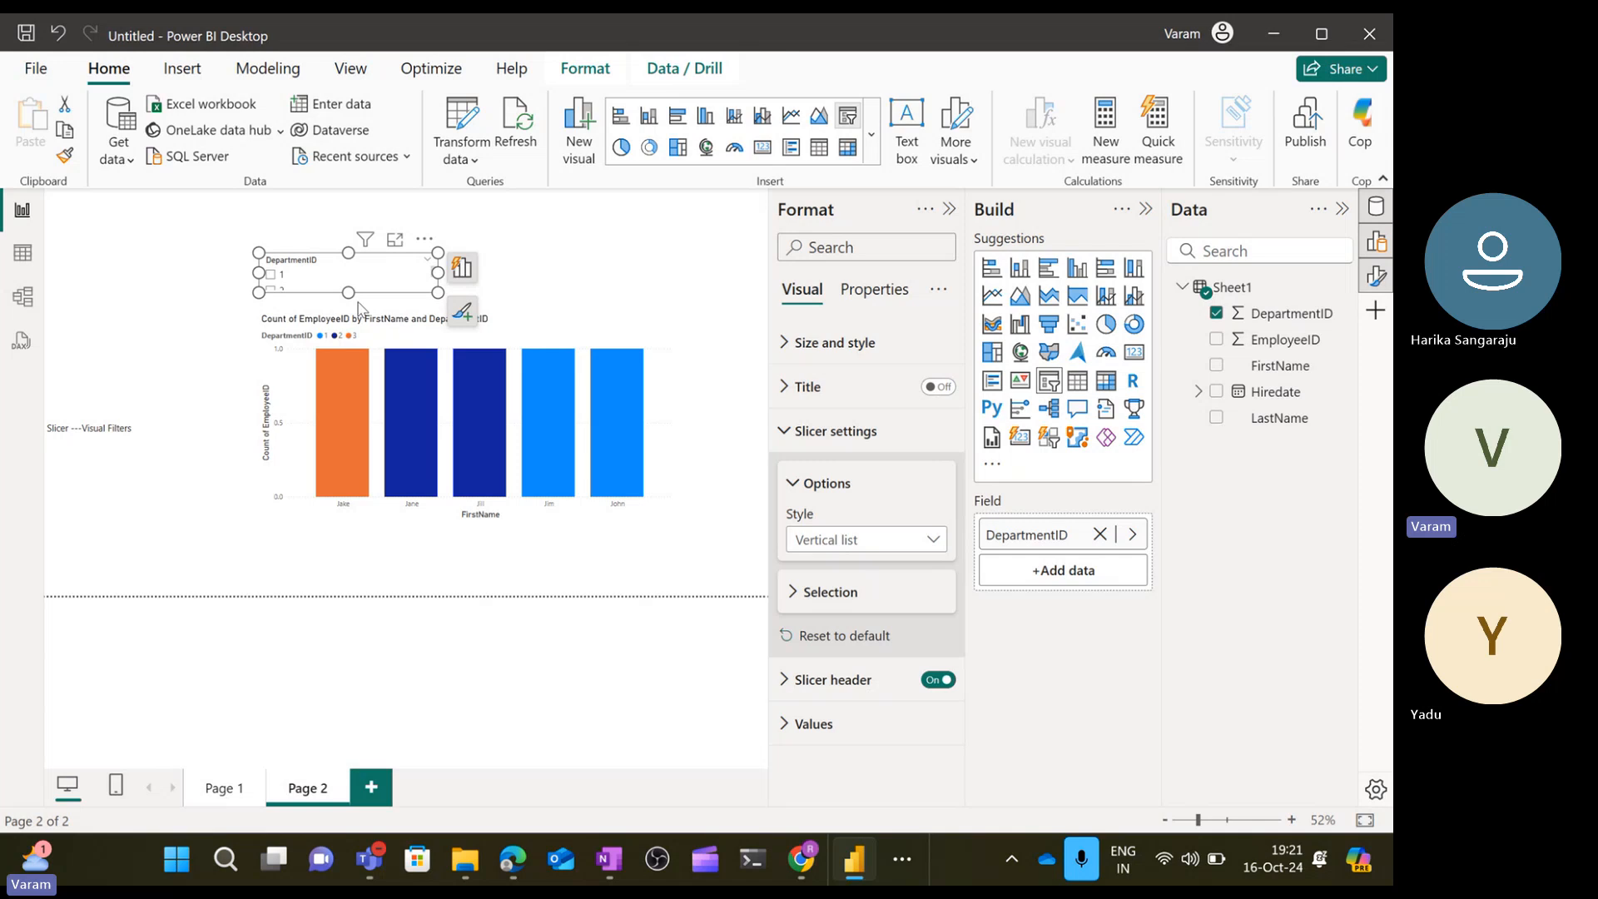
mouse_move(349, 292)
mouse_down()
mouse_move(337, 350)
mouse_move(336, 313)
mouse_up()
click(338, 256)
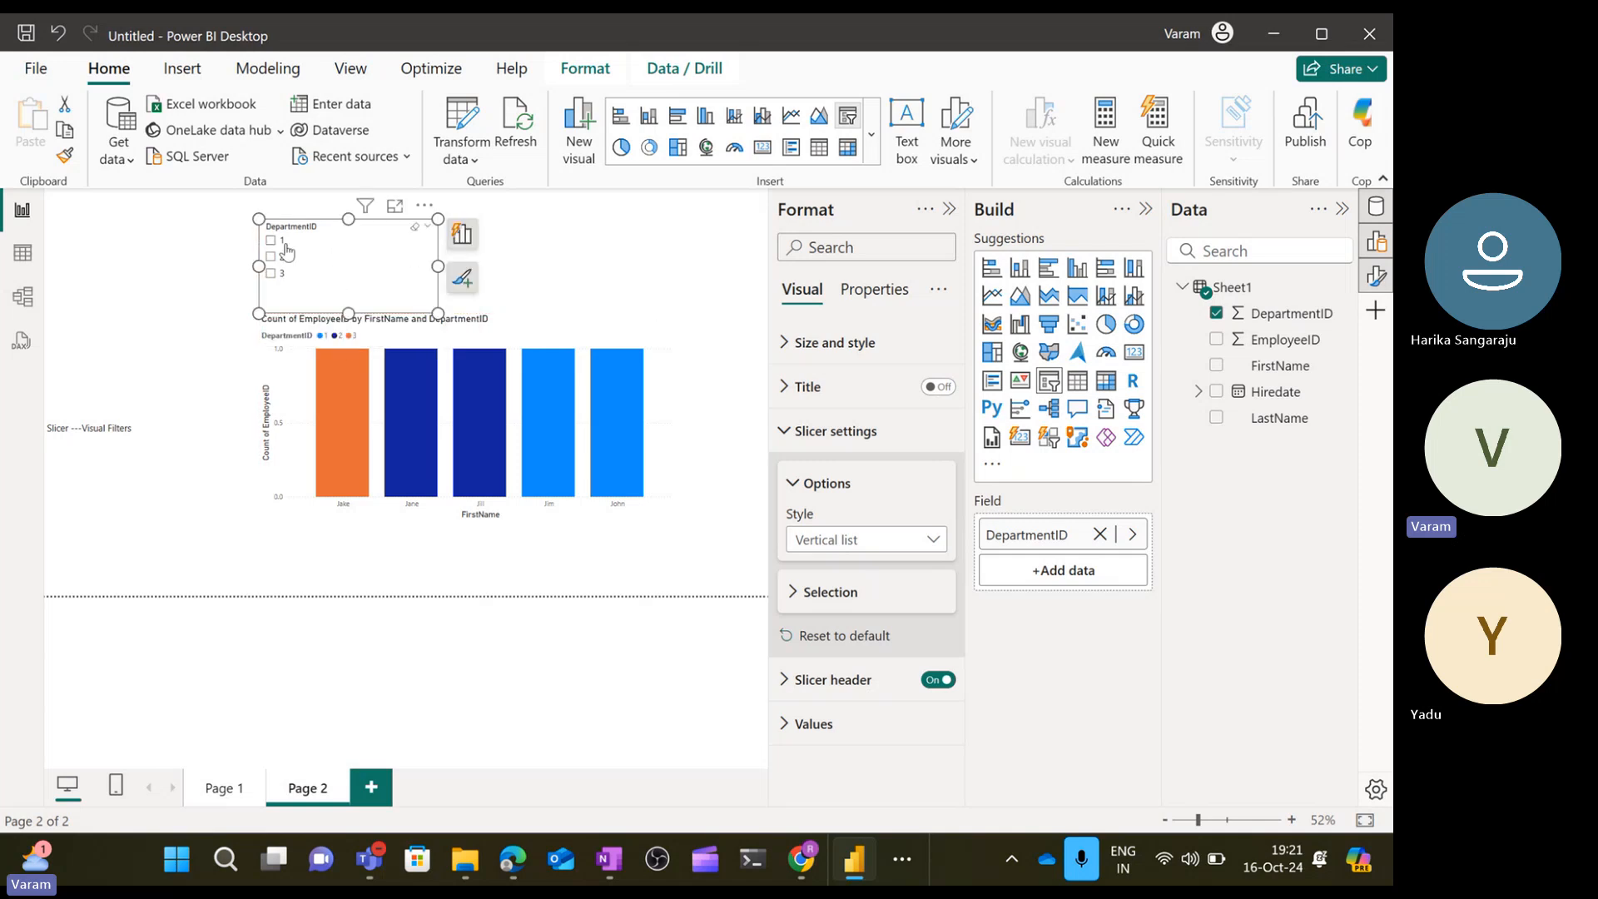
Filter the column chart by DepartmentID 1, 2, and 3 in turn using the vertical list, and clear the selection.
click(271, 241)
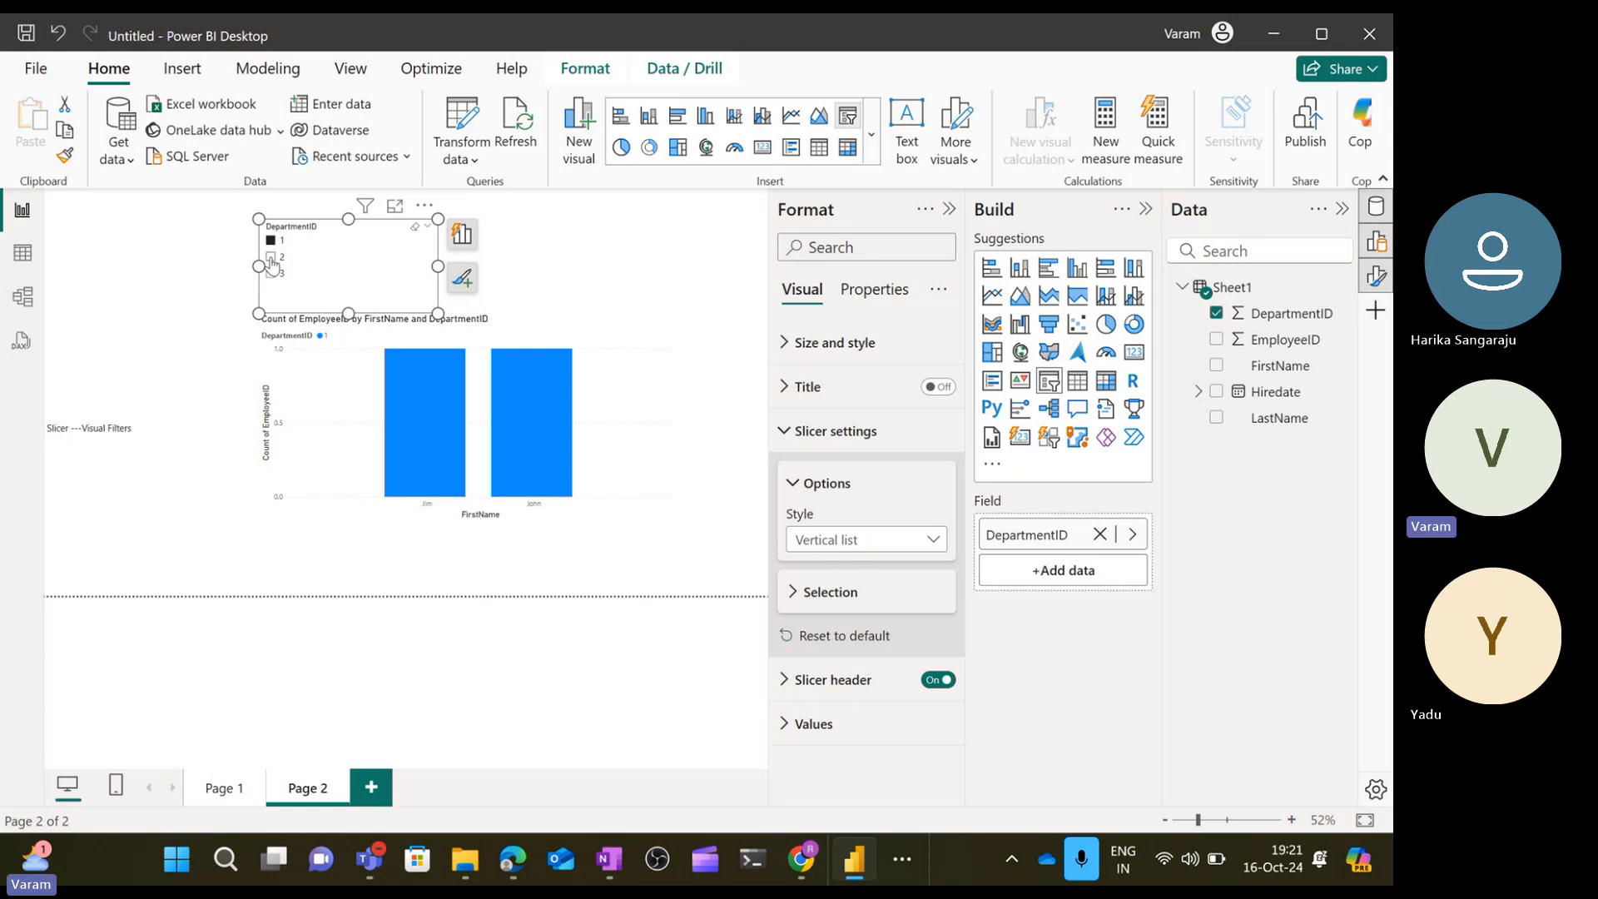
click(271, 258)
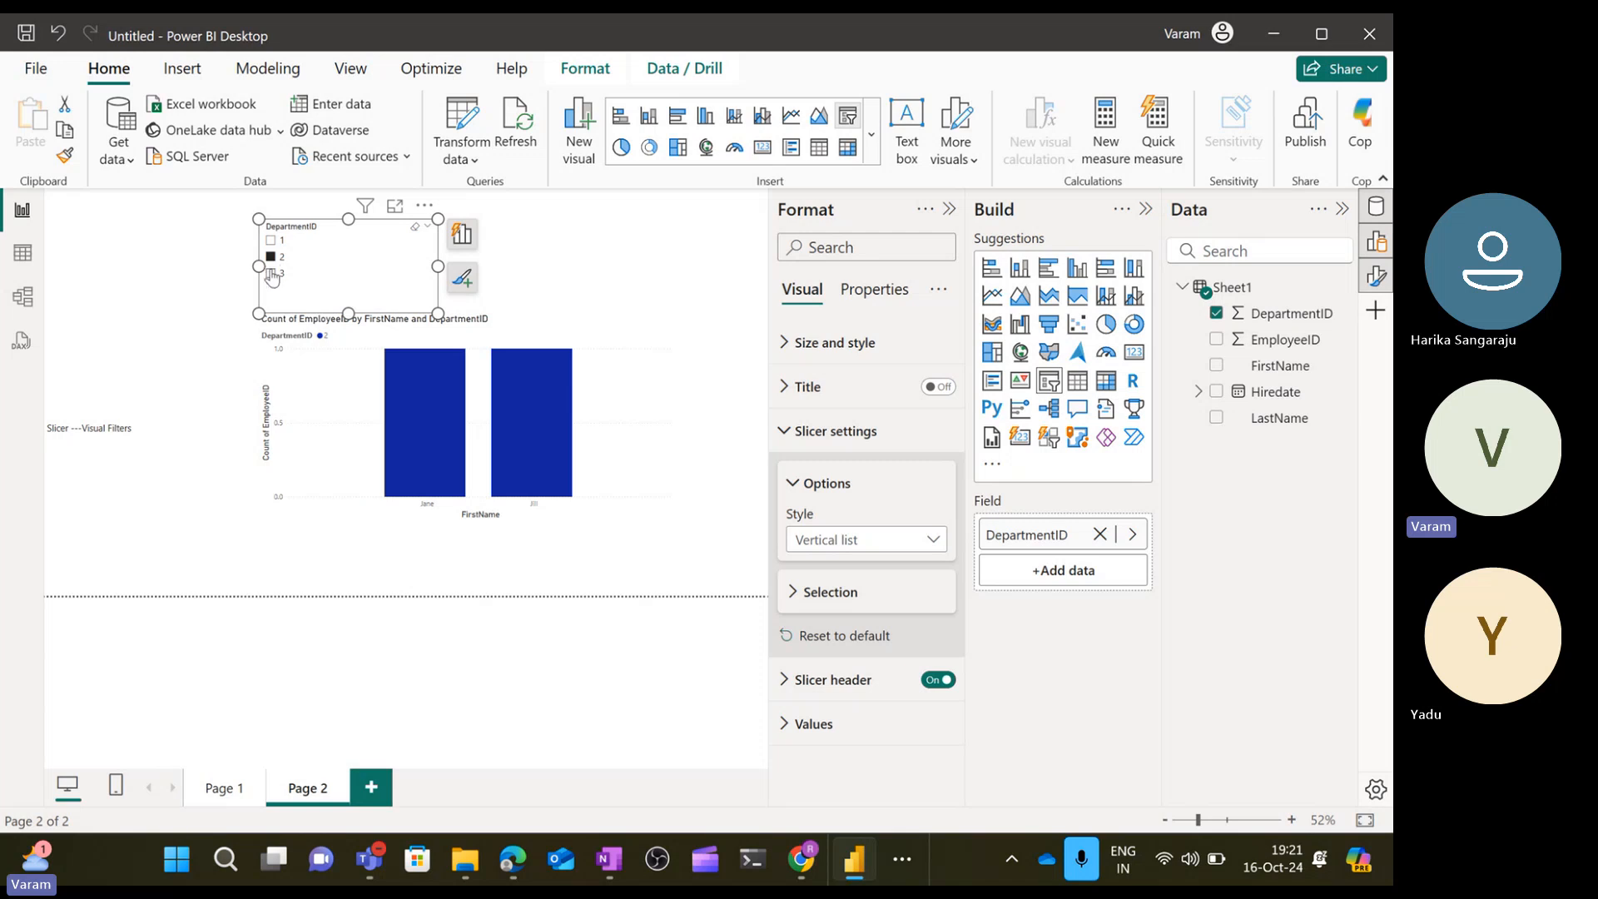
click(272, 274)
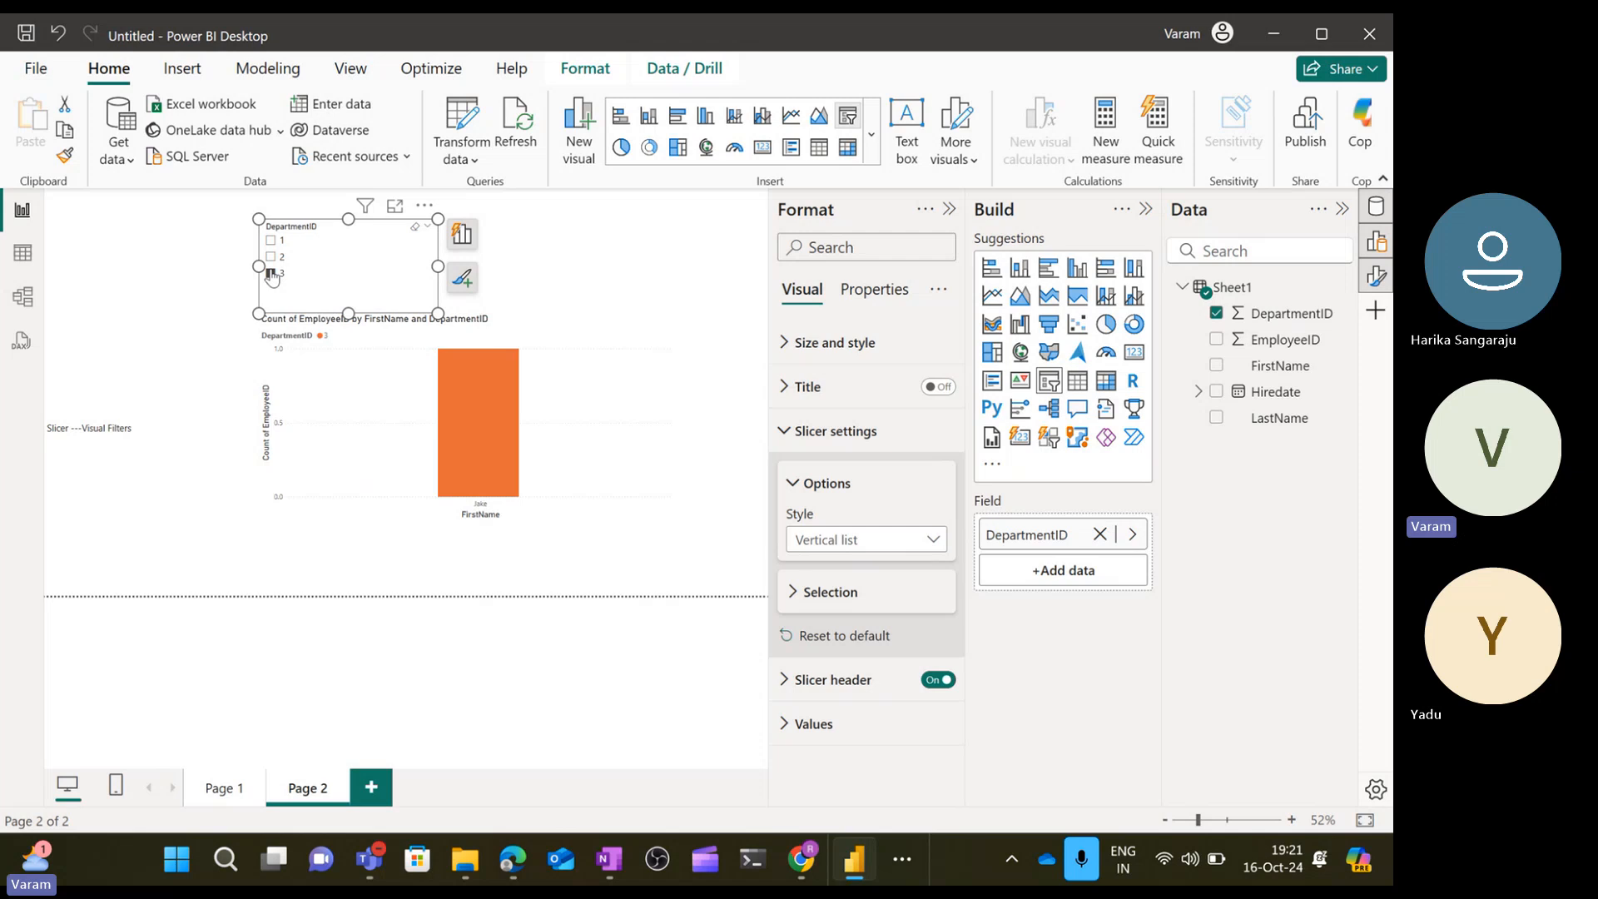
click(271, 274)
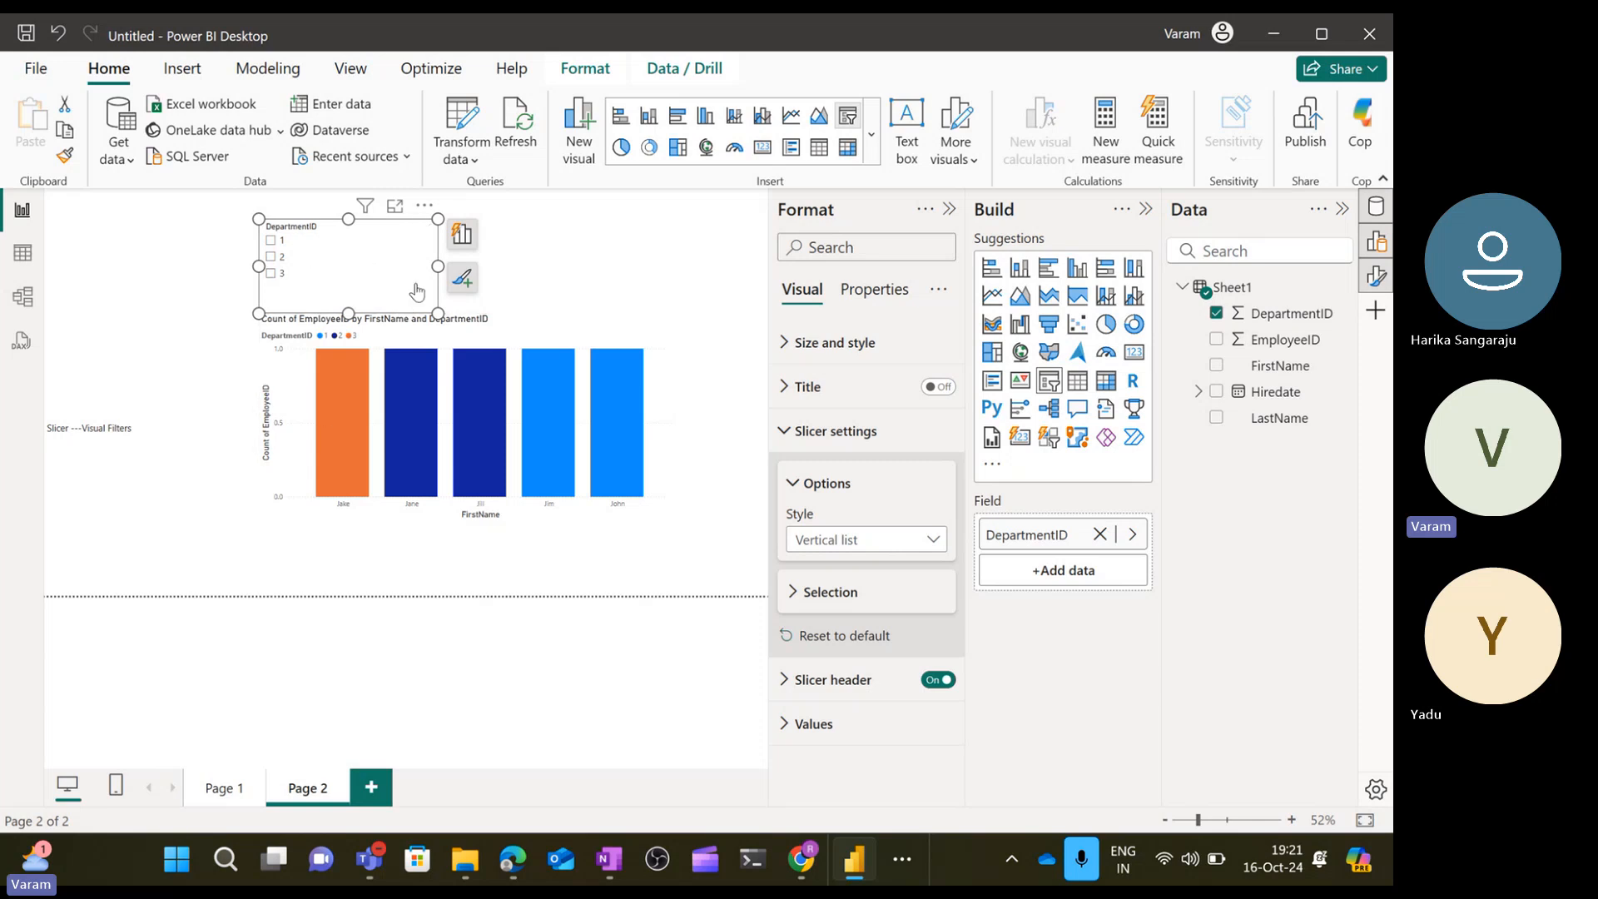
Change the DepartmentID slicer's style to Tile and widen the slicer above the chart.
click(907, 542)
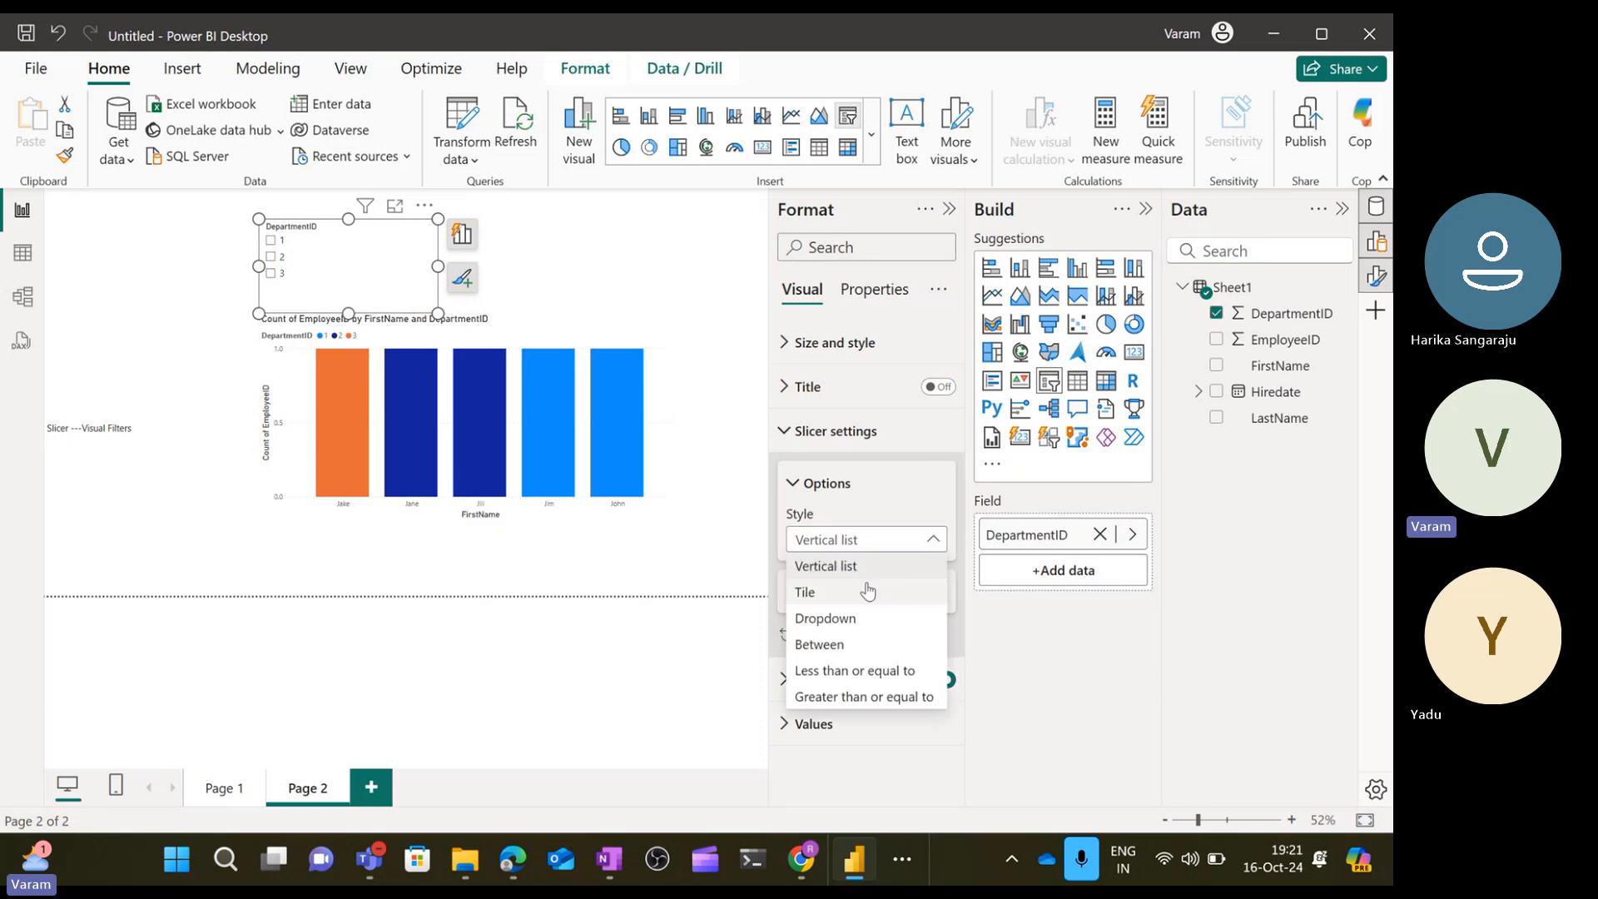
click(868, 591)
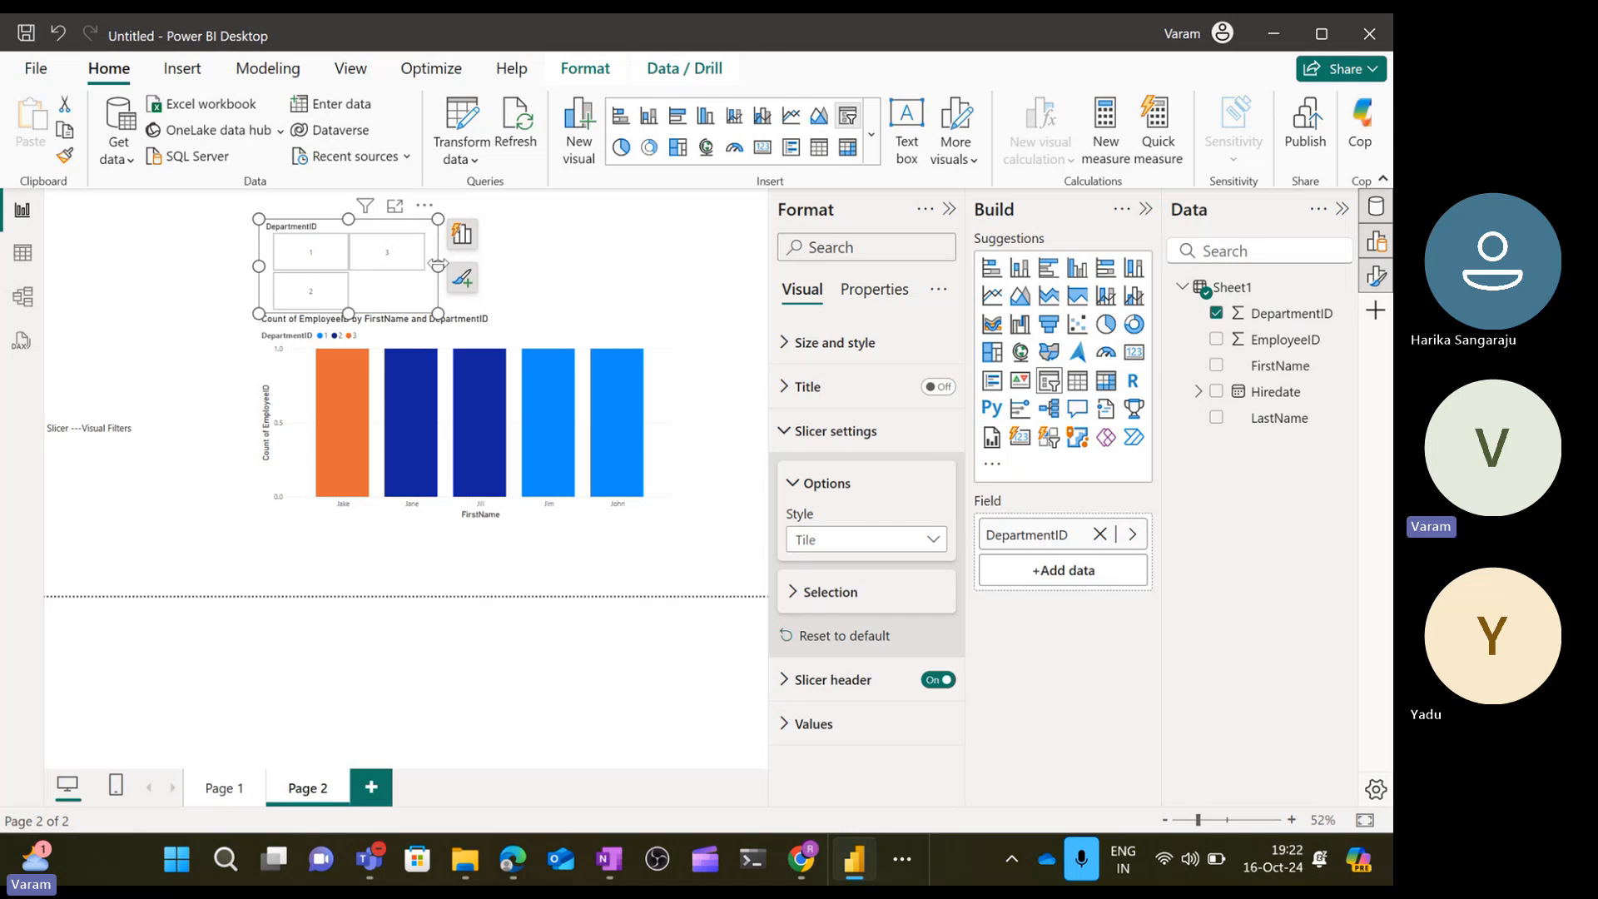
drag(438, 266, 498, 267)
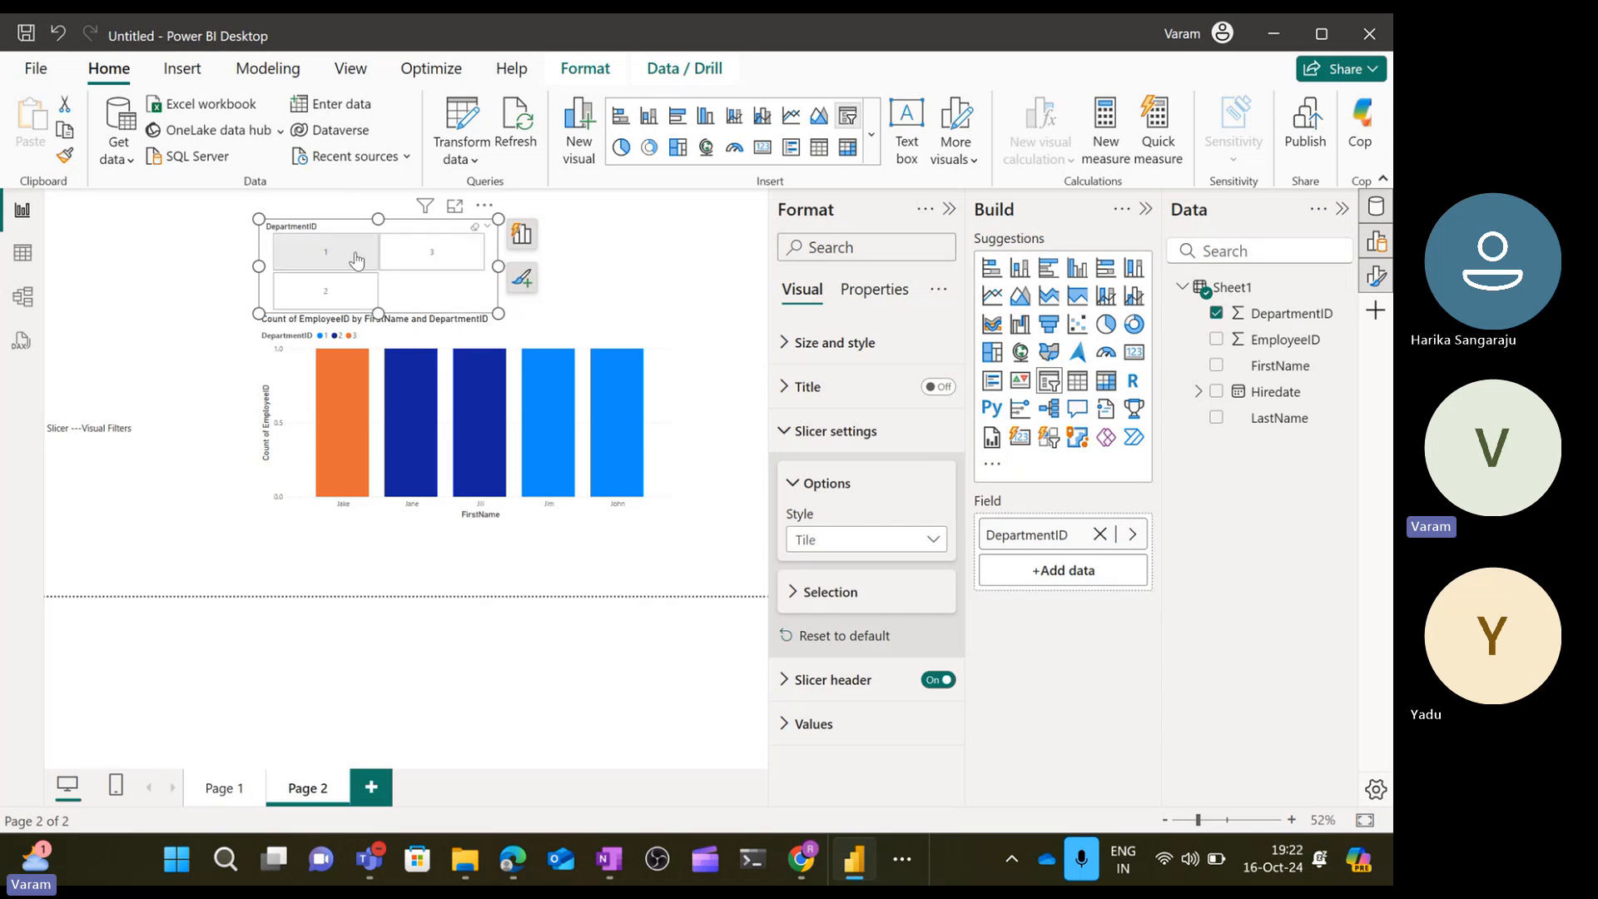
Filter the column chart with the DepartmentID tiles 1, 3, and 2 in turn, and clear the selection.
click(337, 254)
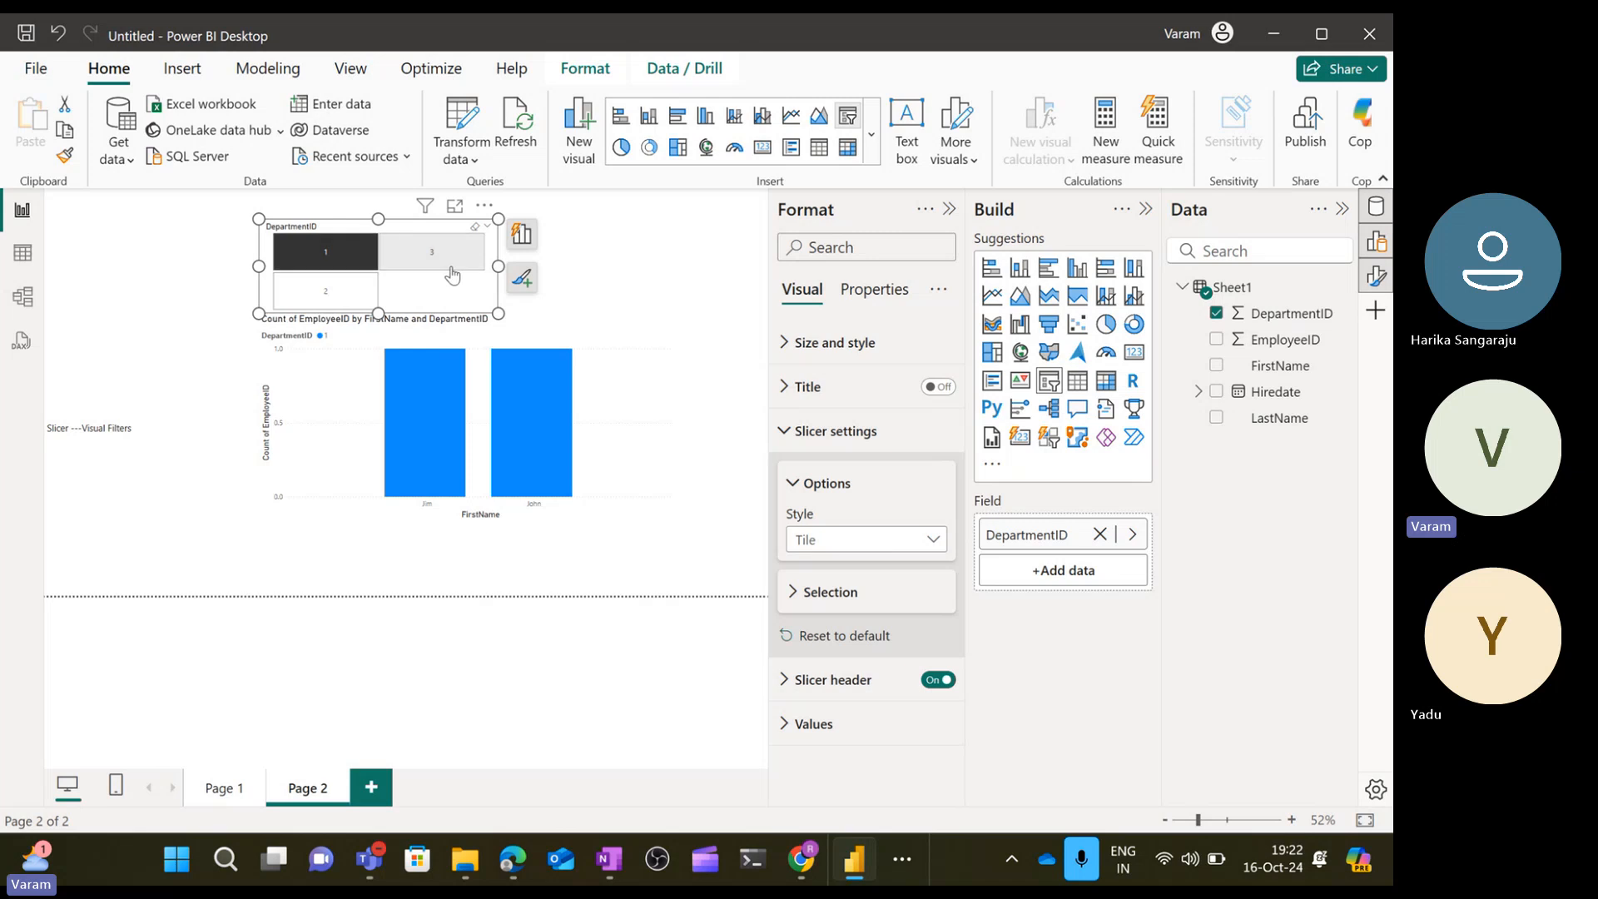
click(450, 262)
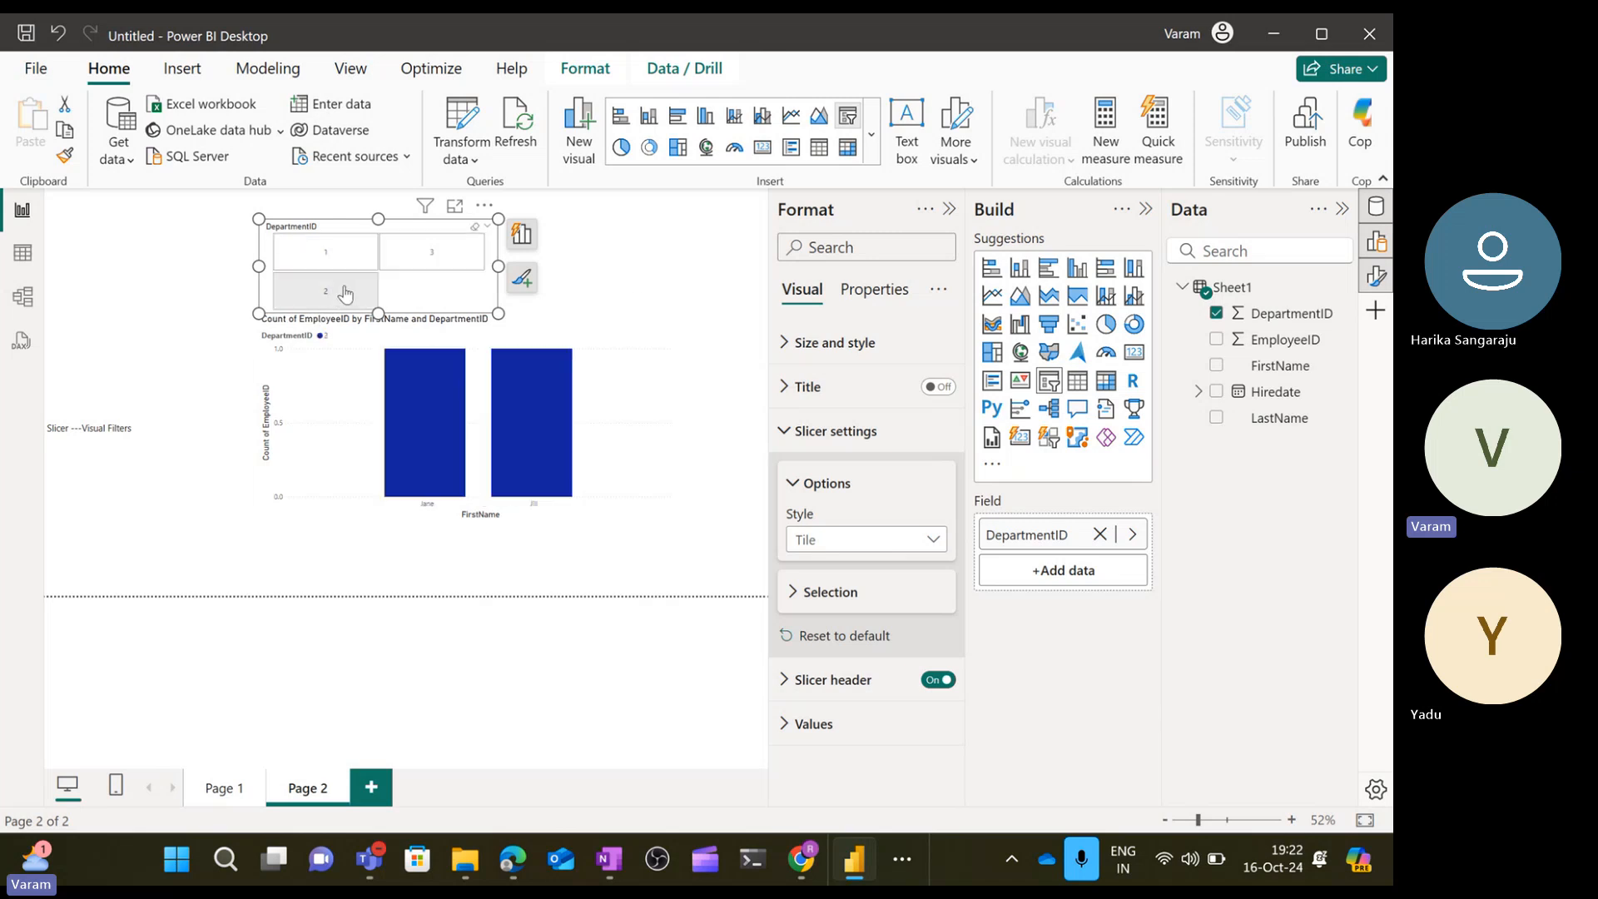
click(345, 293)
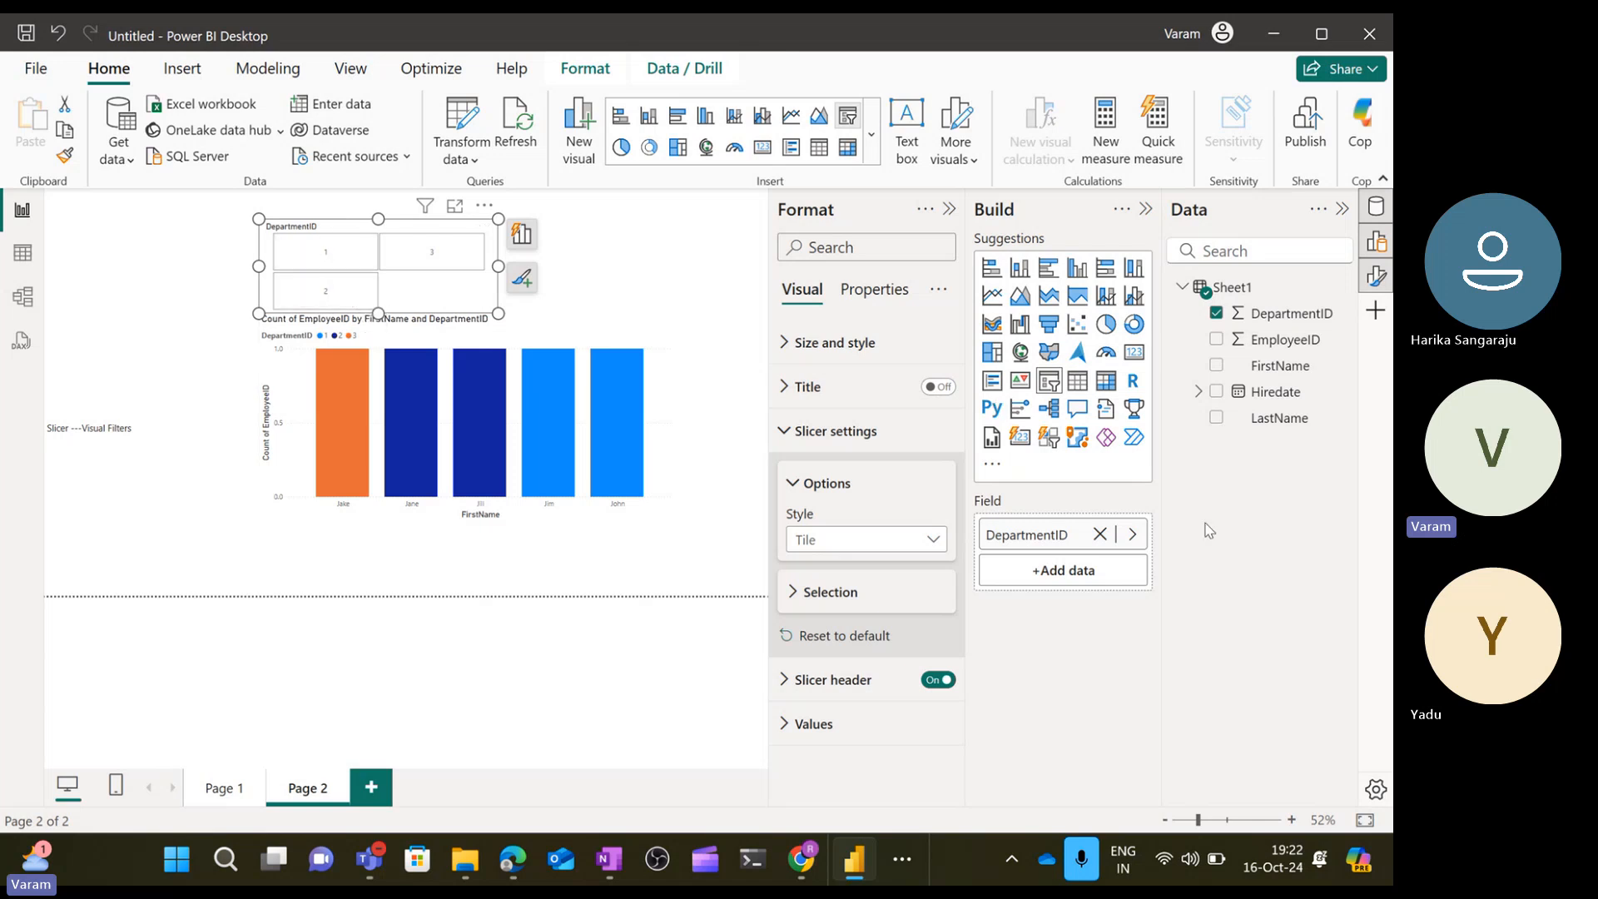
Try a blue background on the DepartmentID slicer and restore it to white.
click(786, 357)
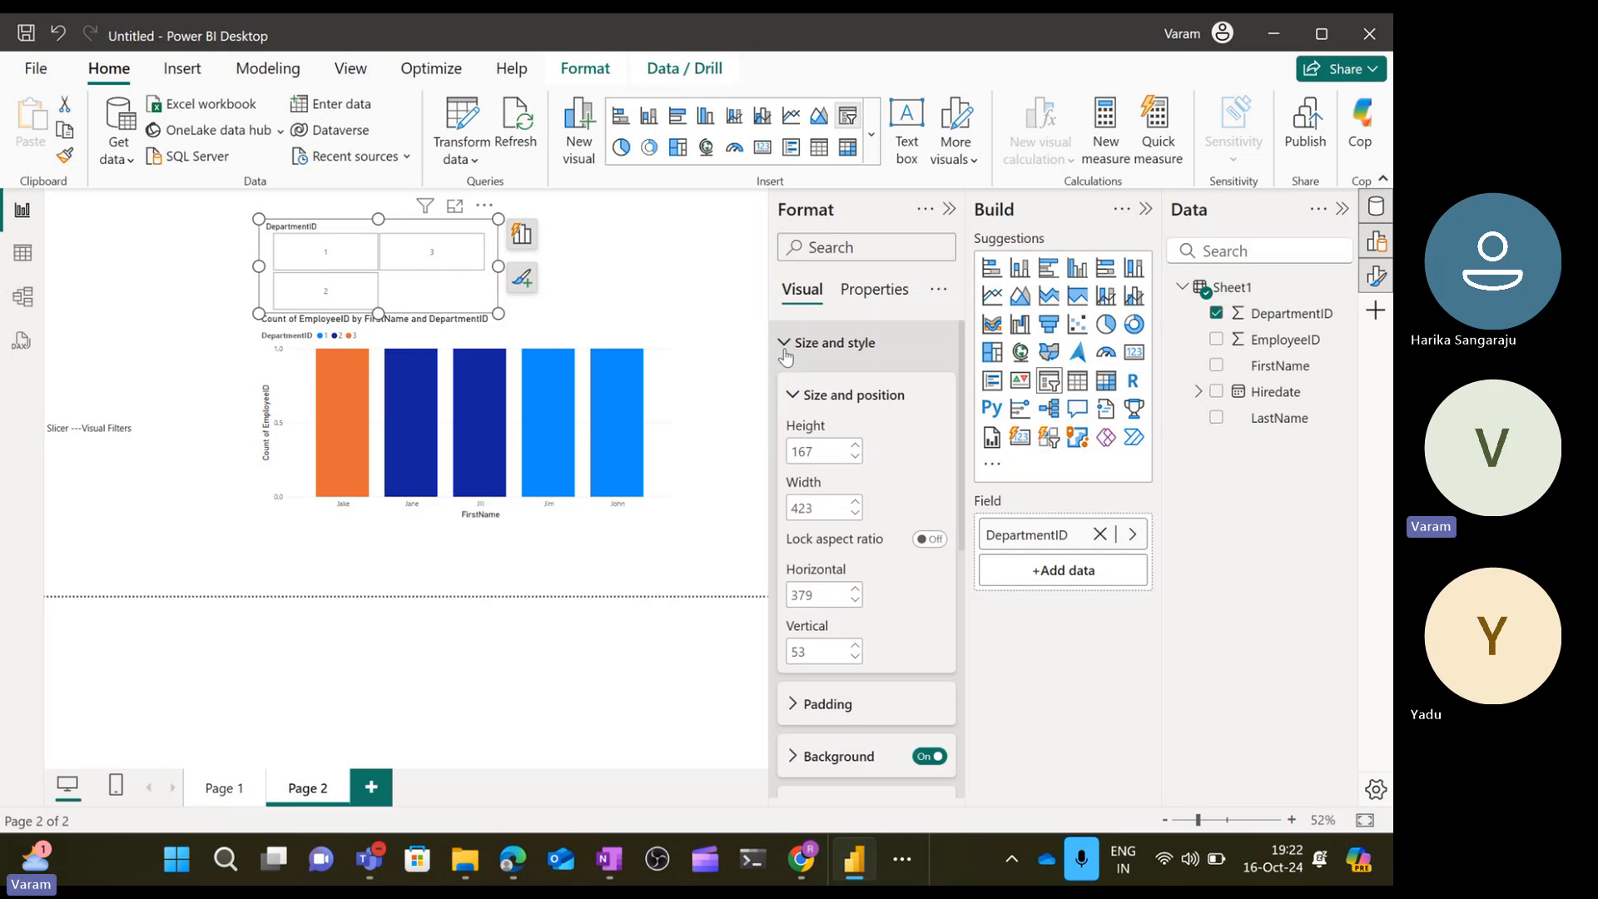
scroll(866, 563, down, 4)
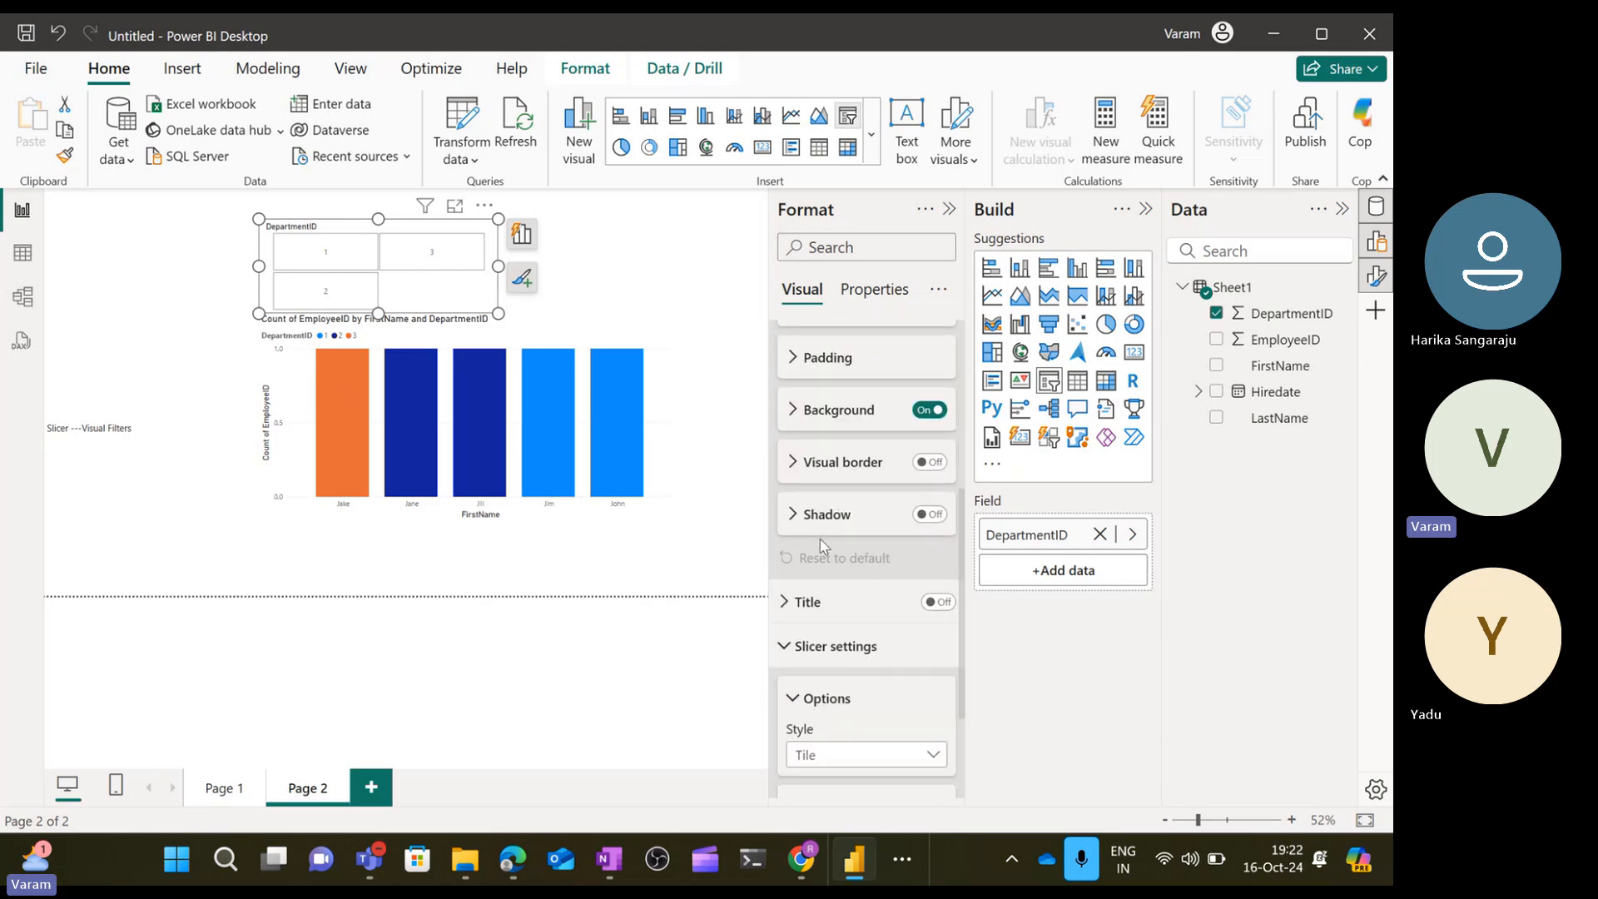
click(795, 412)
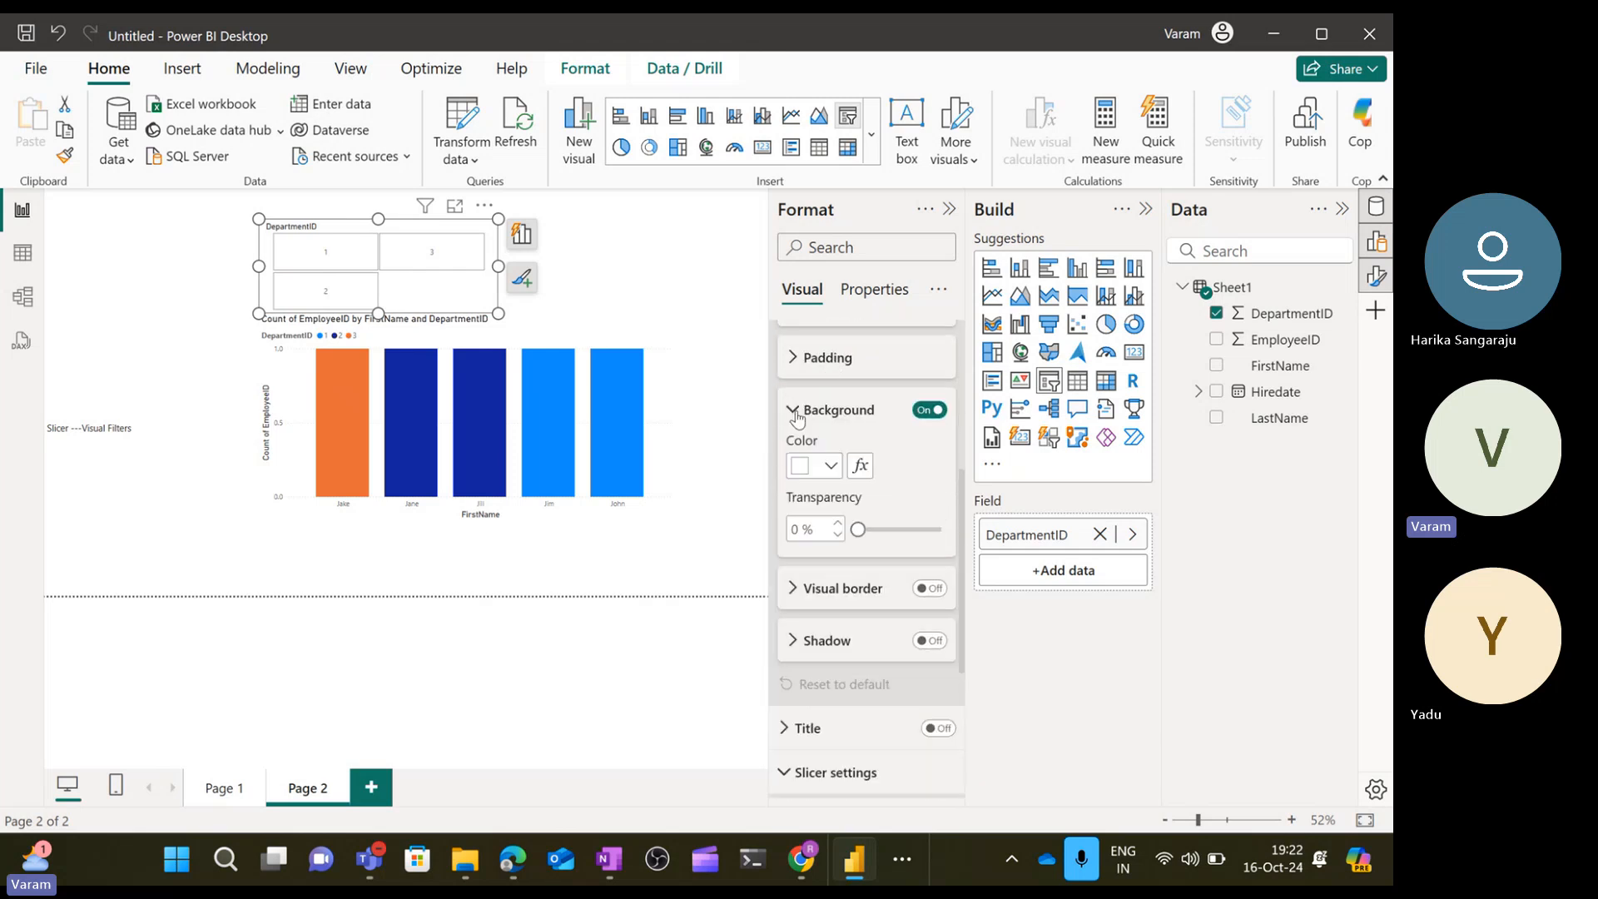
click(835, 465)
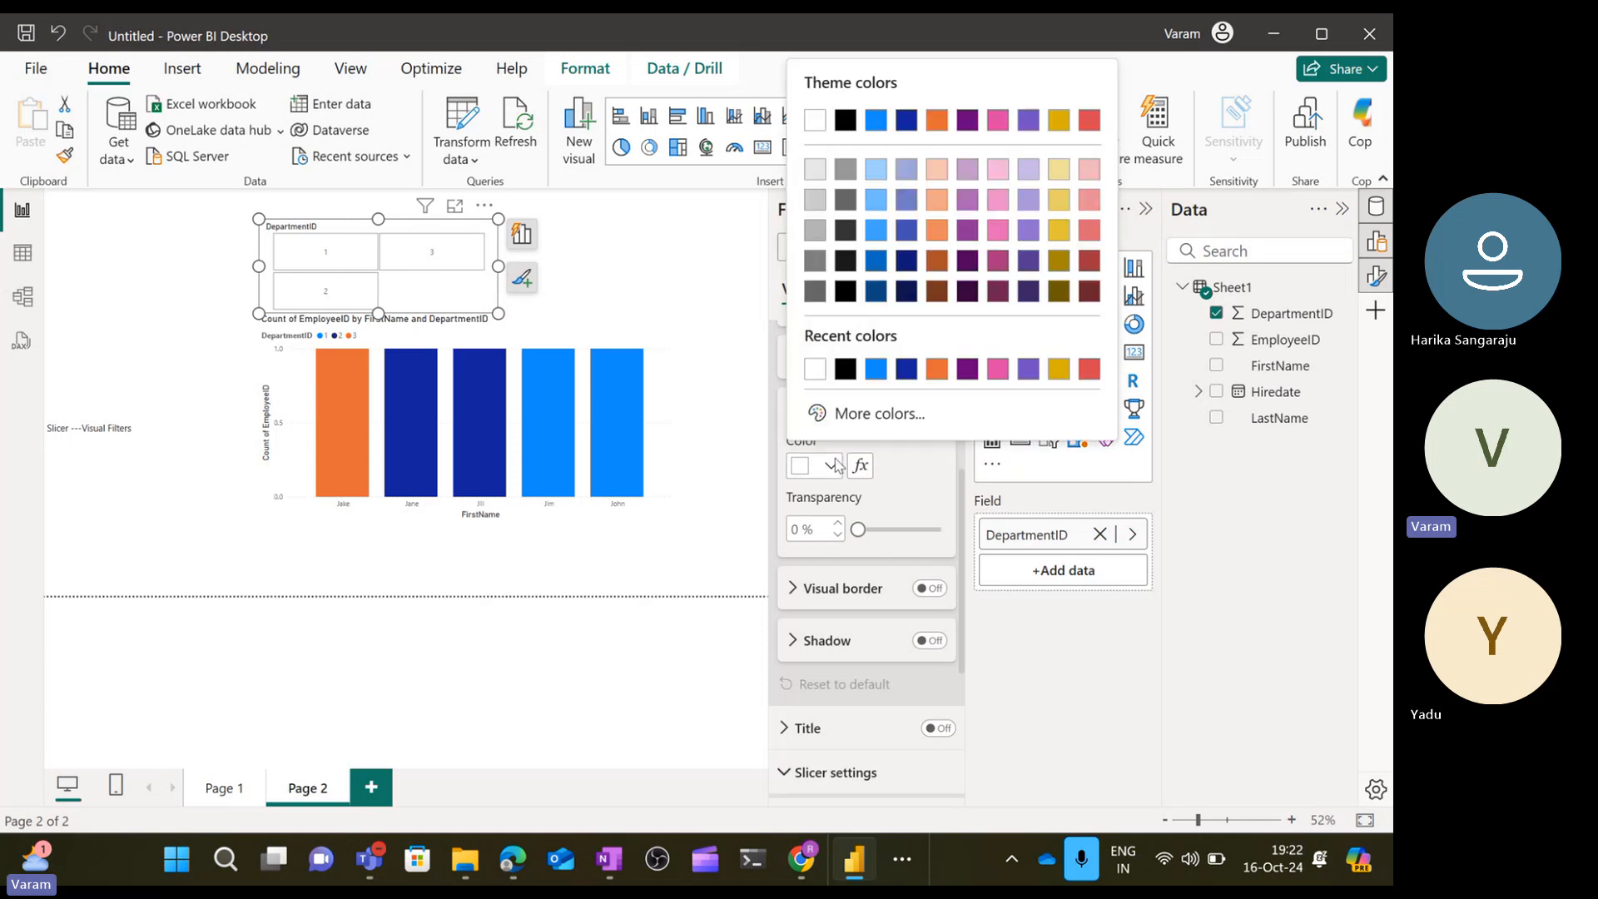
click(877, 370)
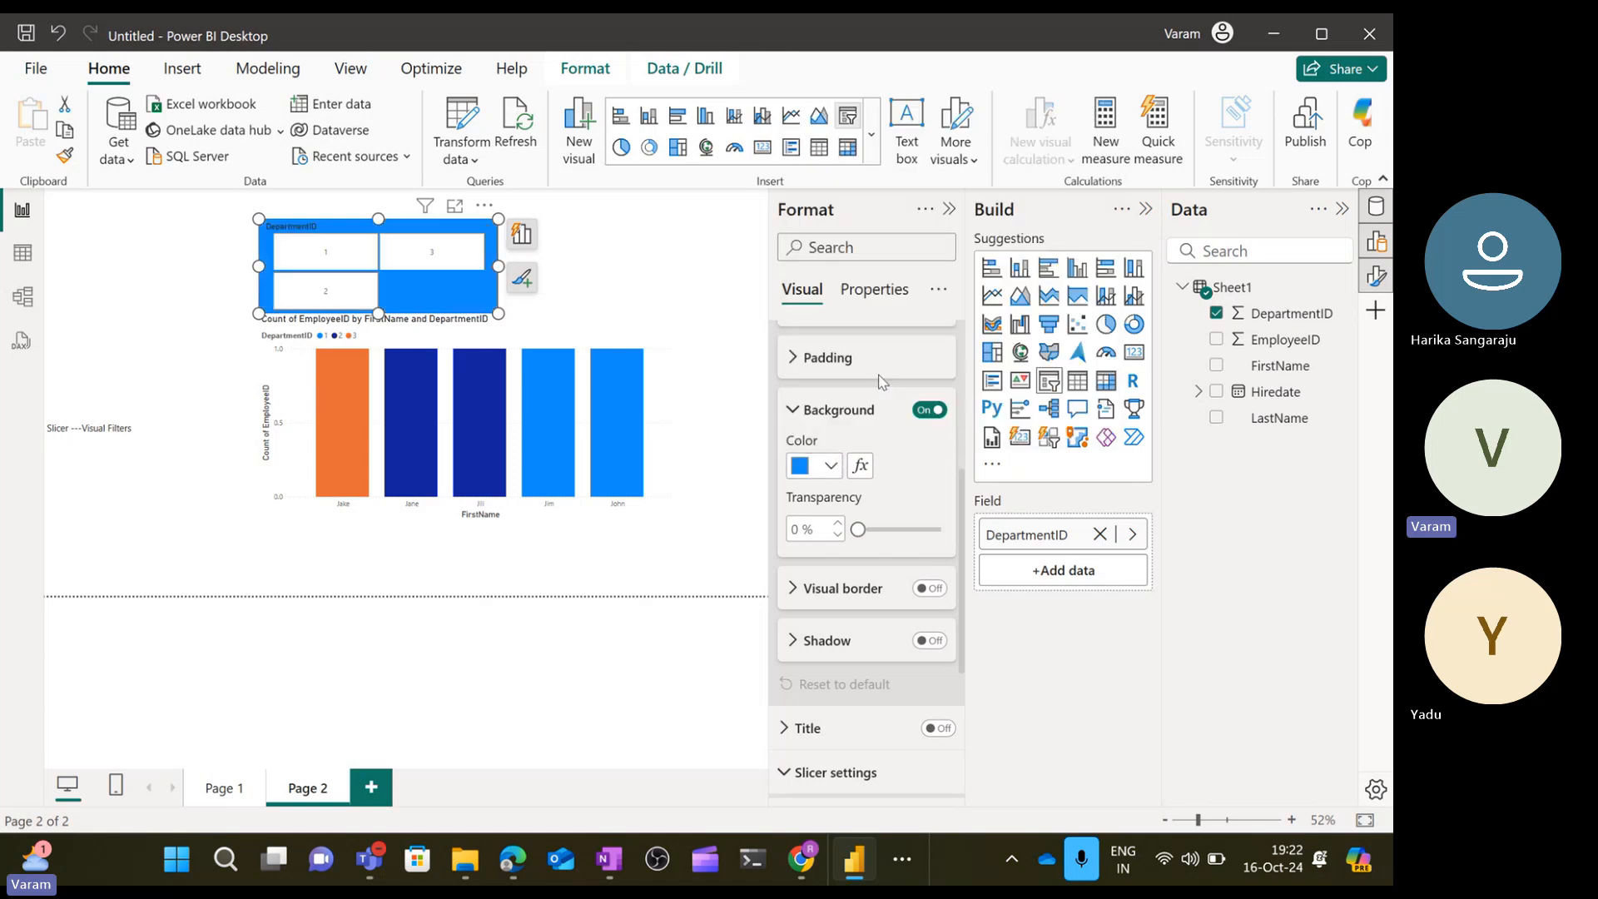
click(833, 469)
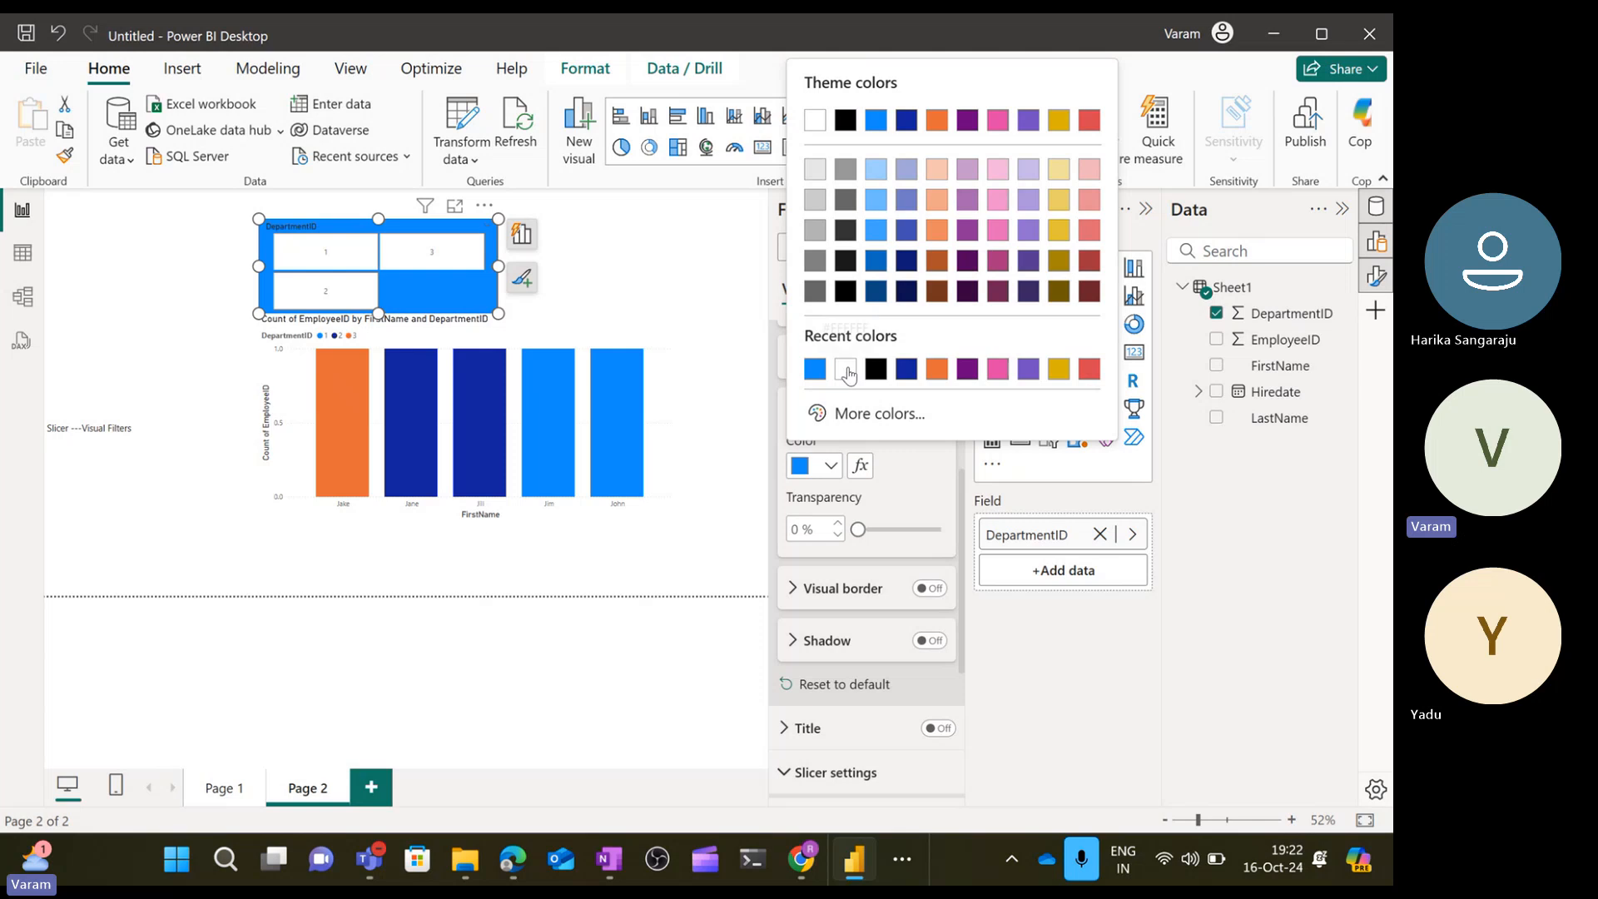
click(846, 375)
click(791, 412)
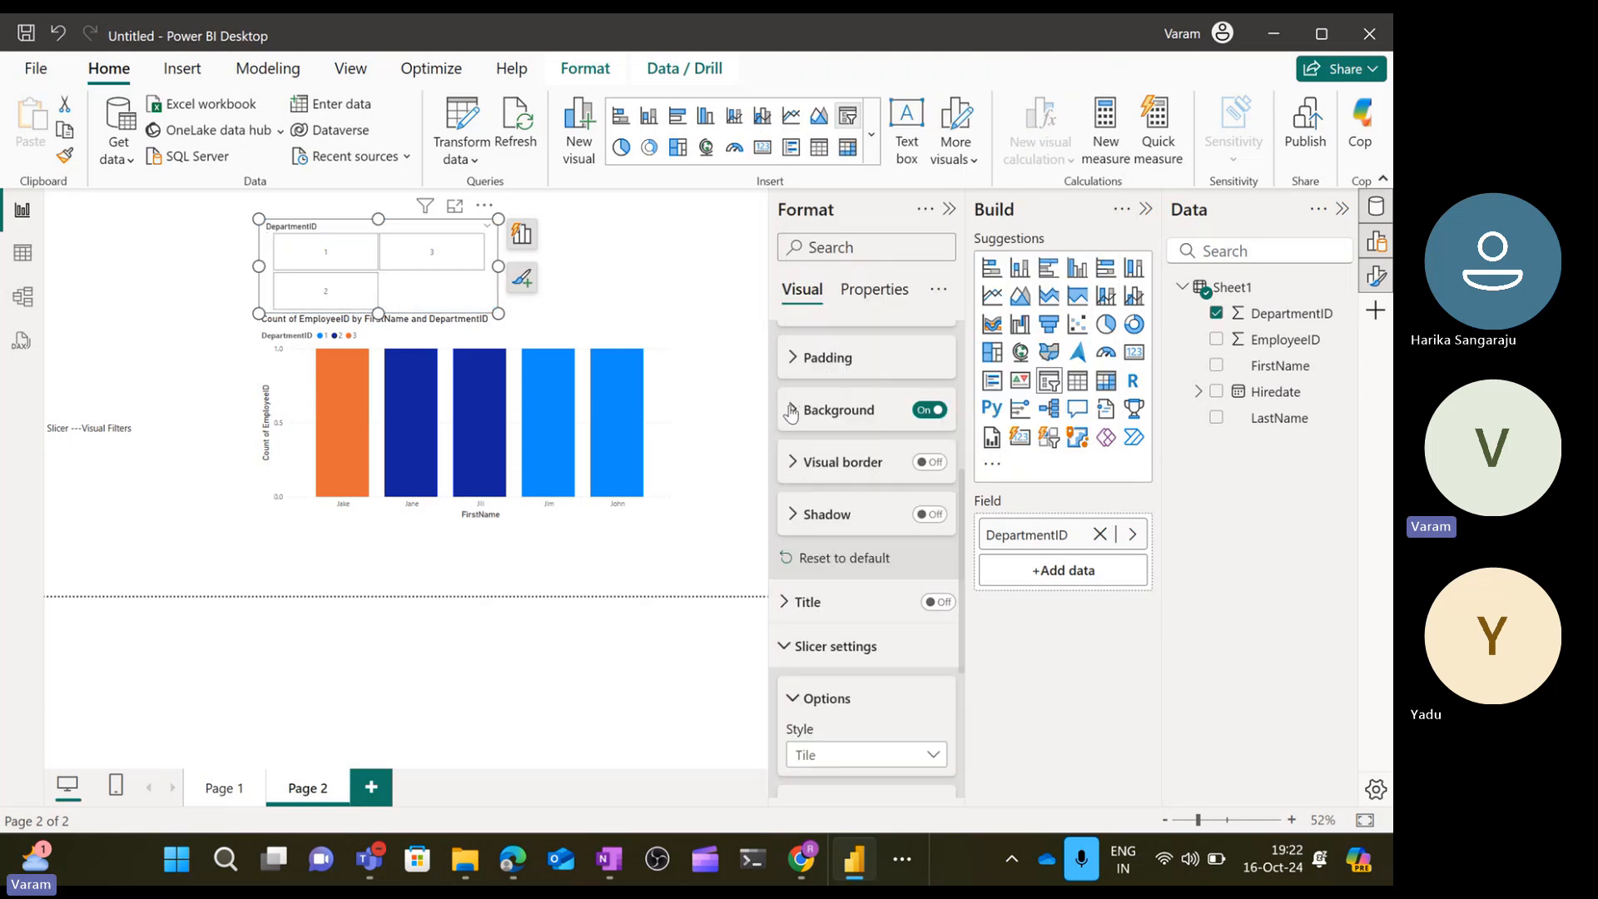
scroll(862, 500, up, 4)
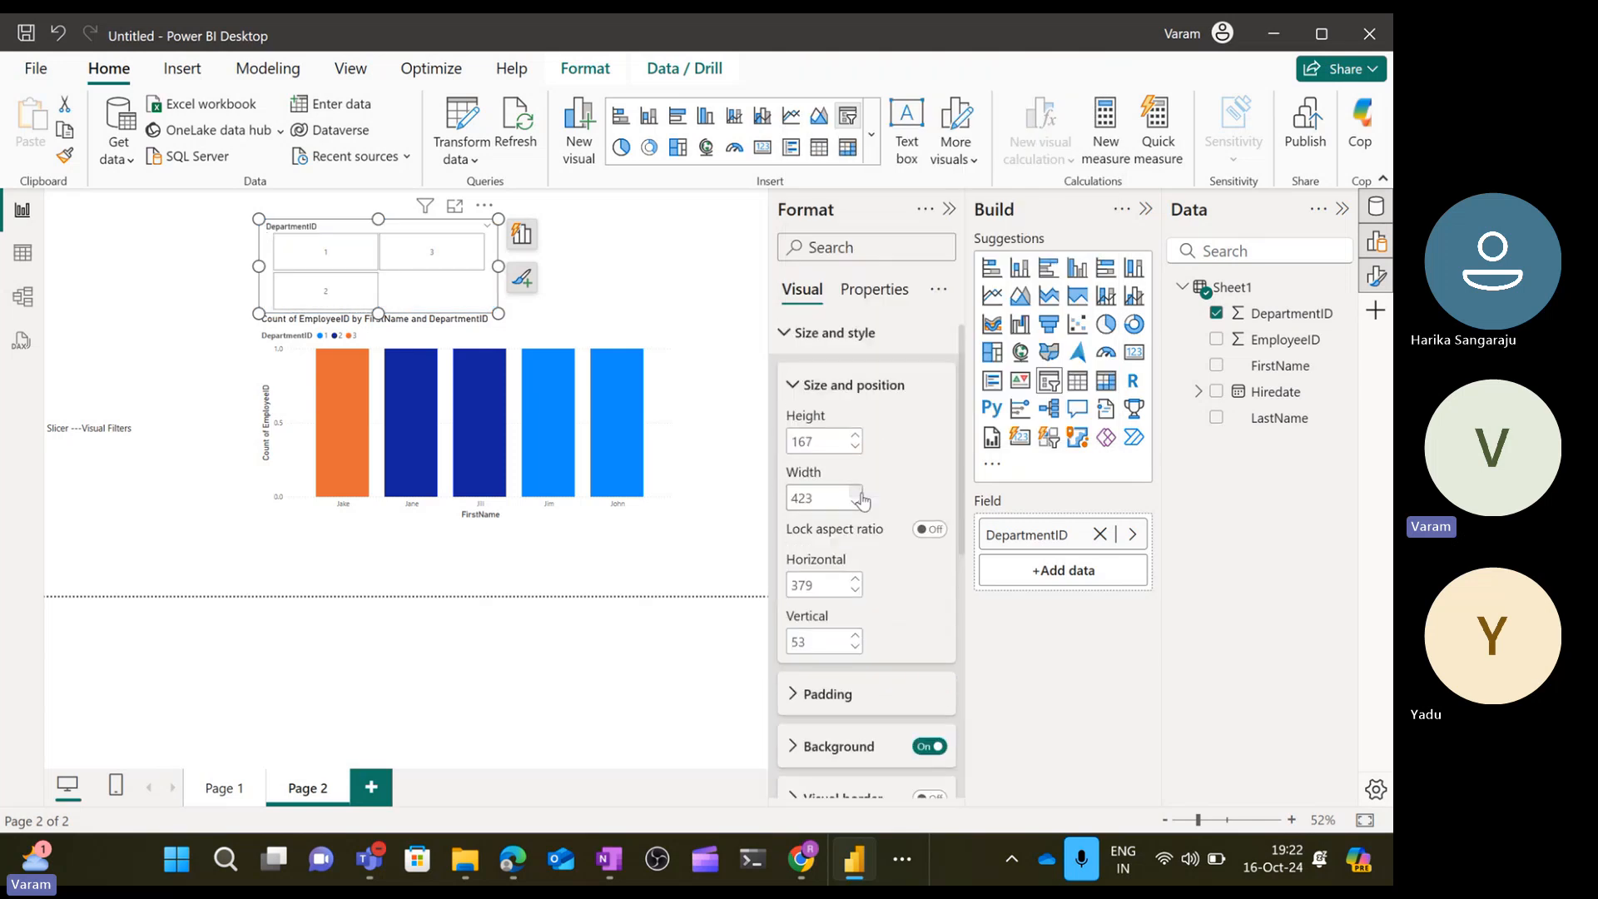
scroll(863, 499, up, 1)
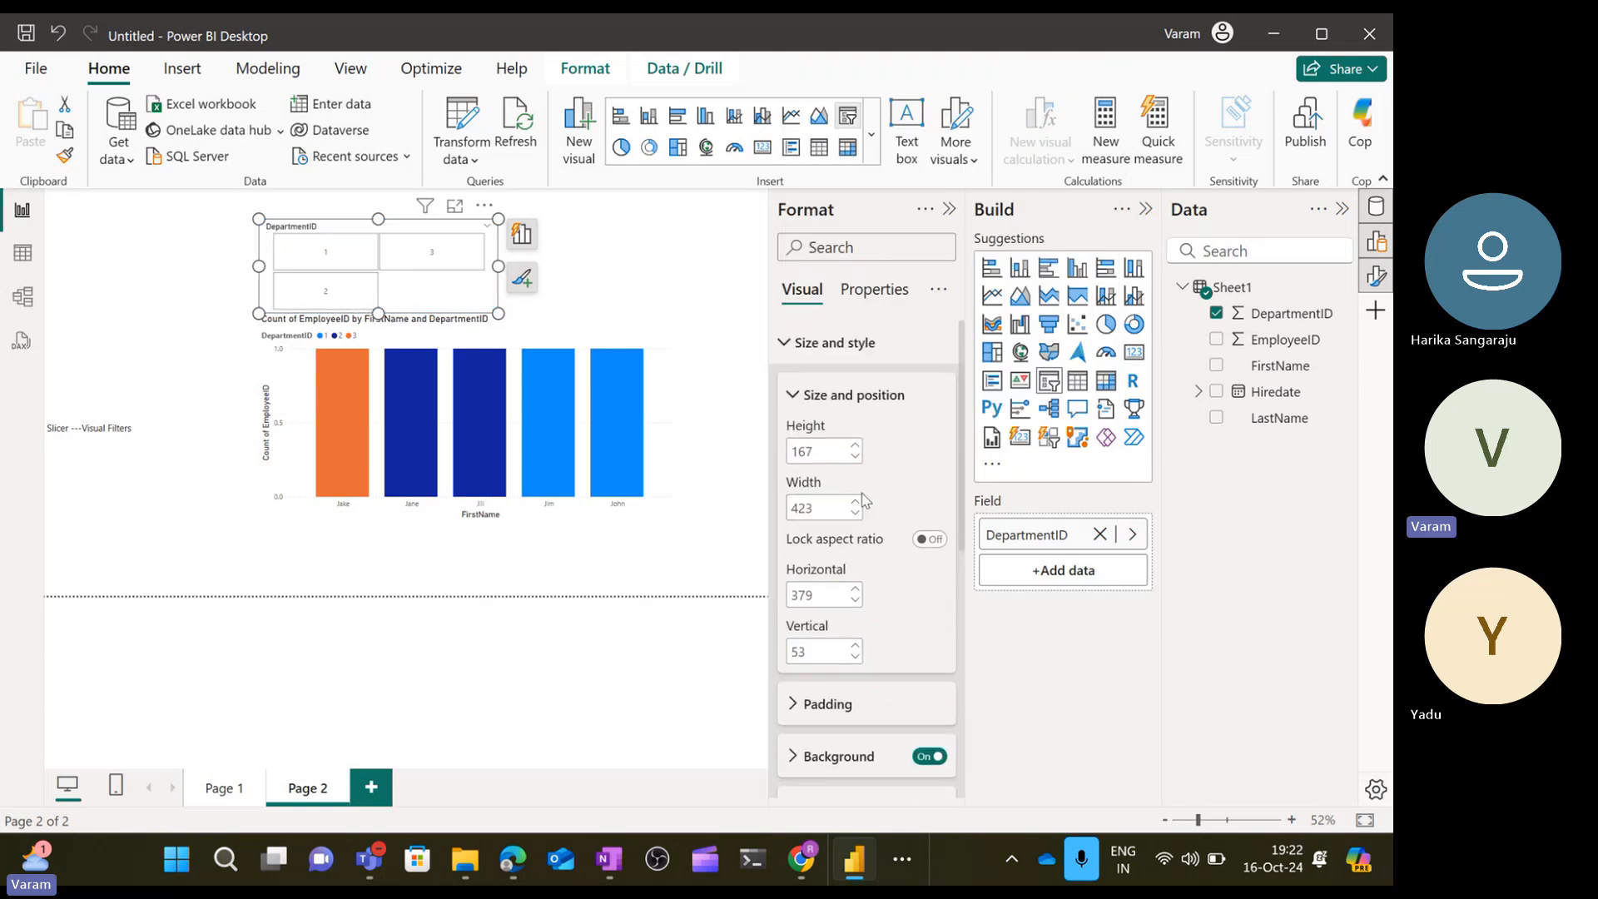
click(785, 344)
Examine the slicer's advanced options and the data format choices for DepartmentID, and return to its visual settings.
click(874, 291)
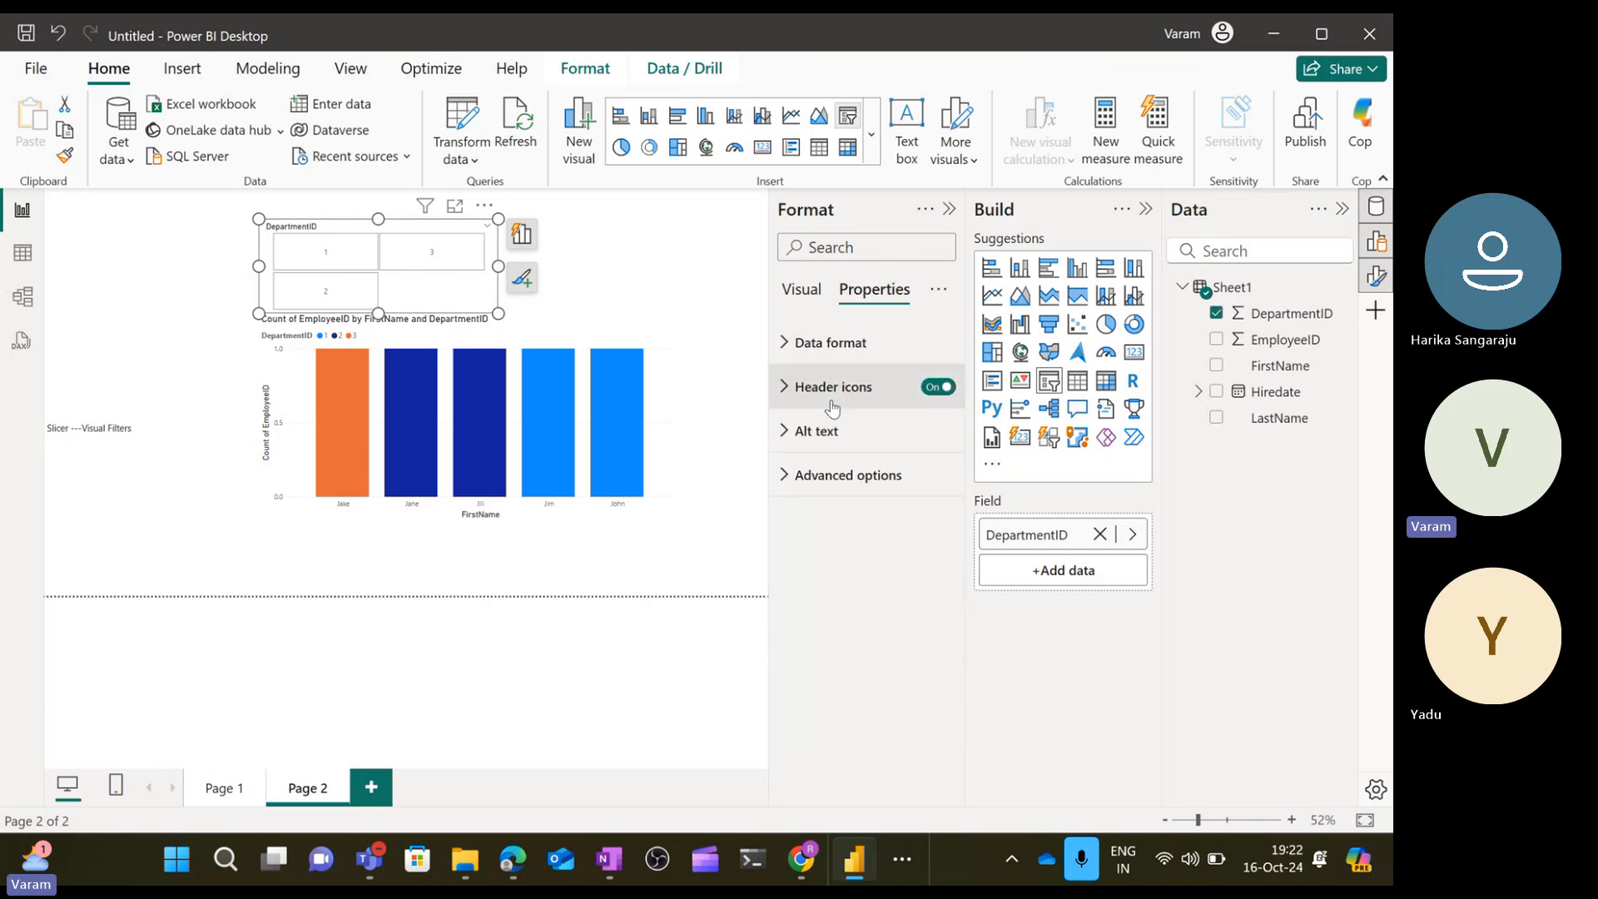
click(803, 485)
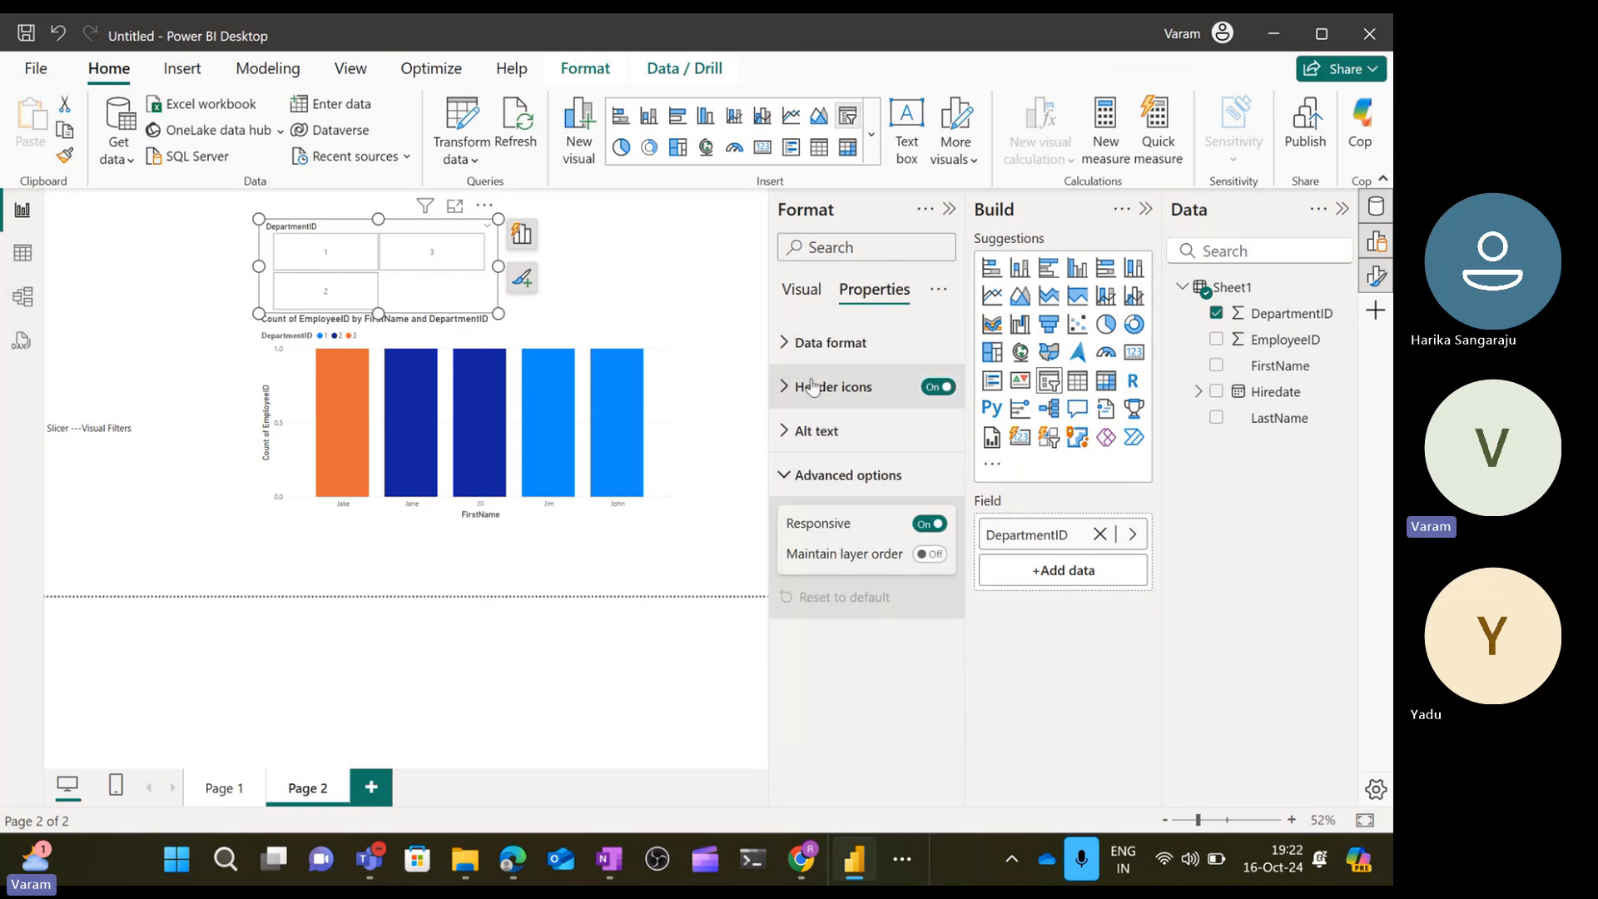
click(819, 348)
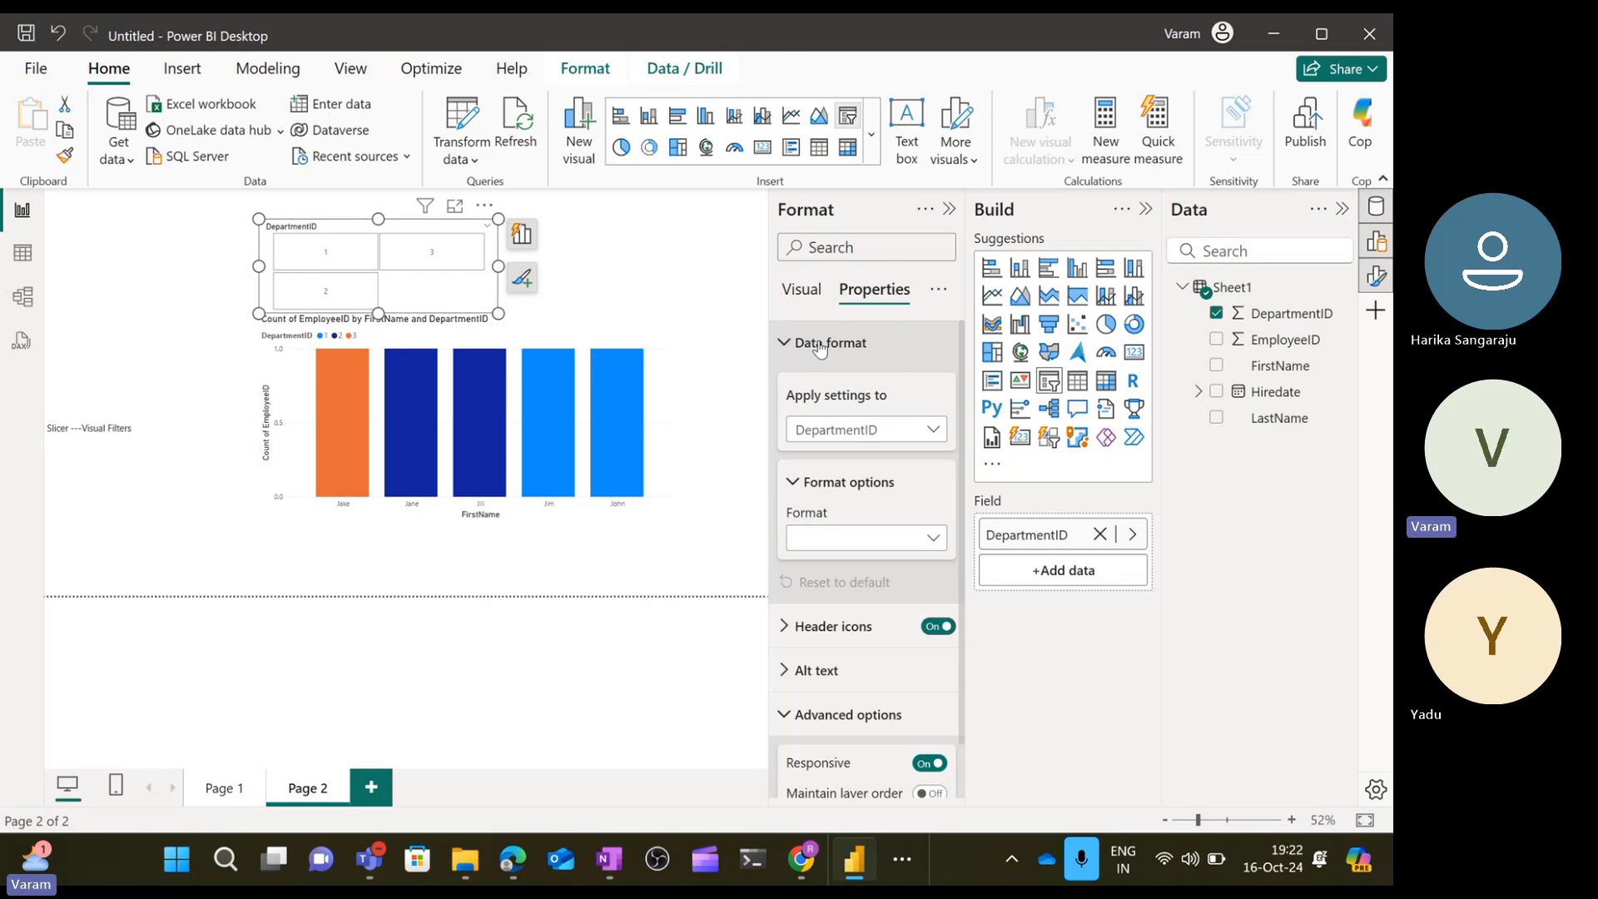
click(916, 541)
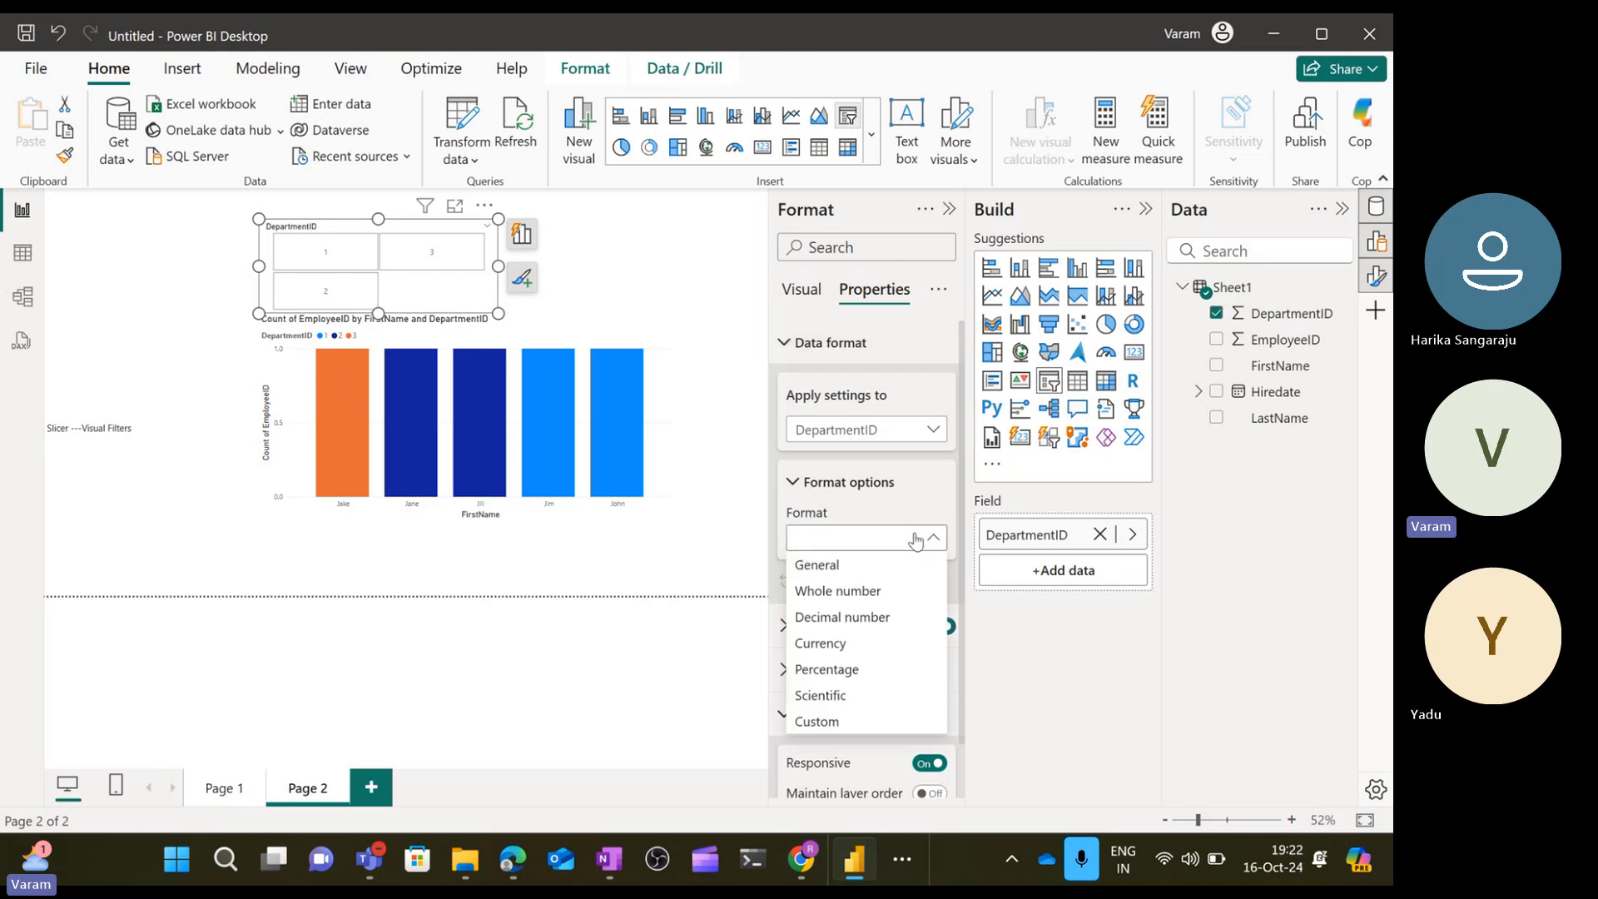
click(701, 260)
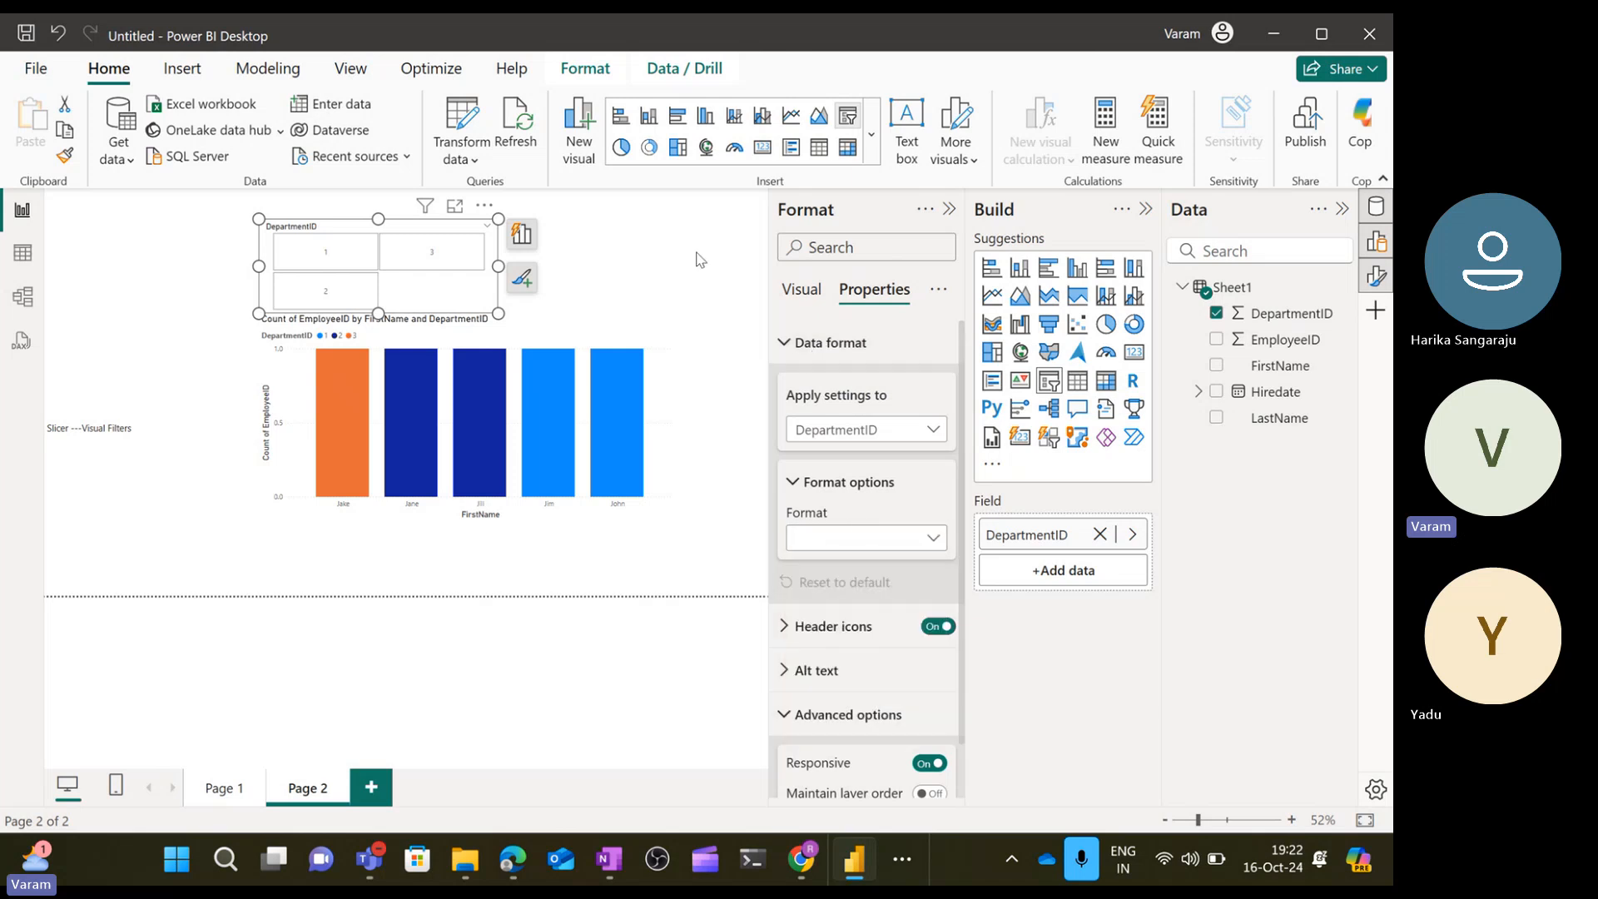
click(803, 290)
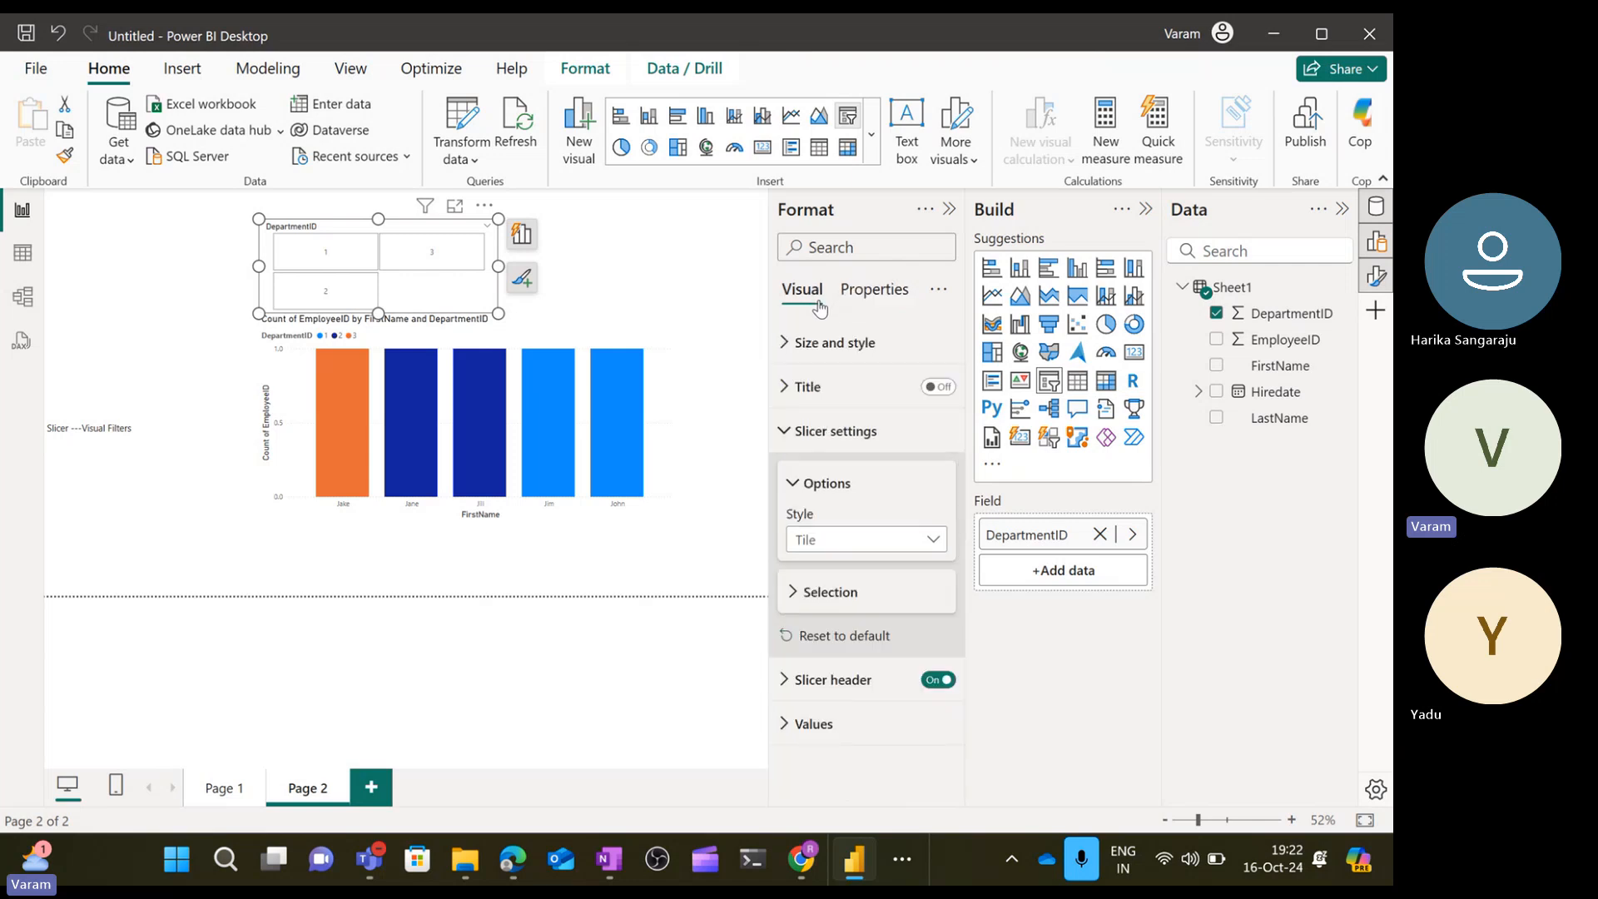
click(795, 430)
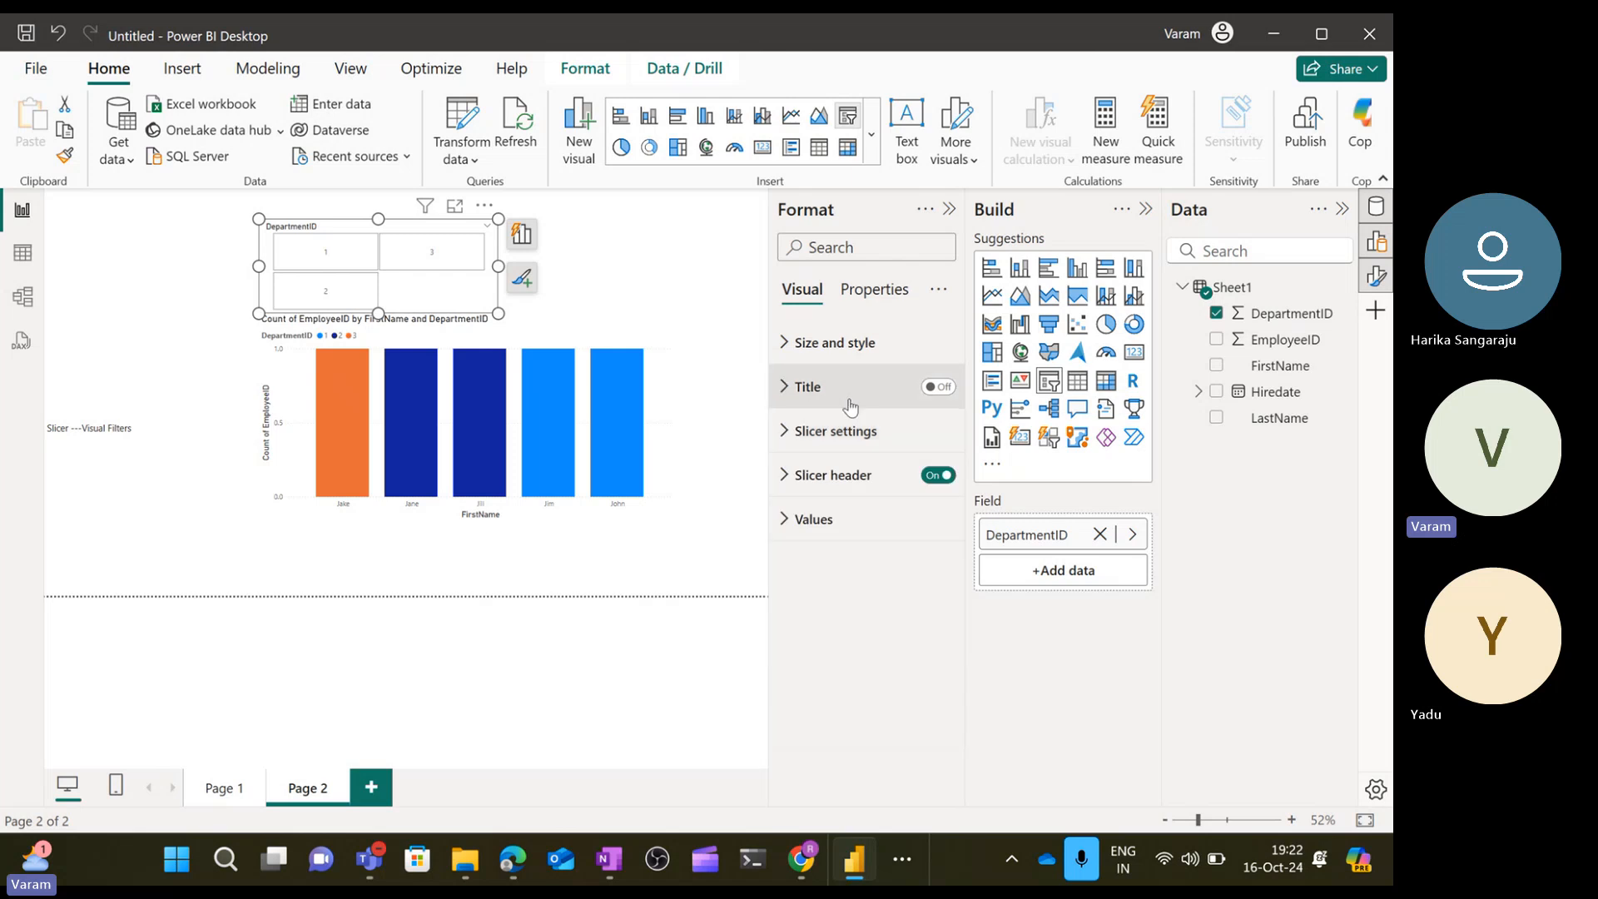
Show the slicer's selection settings and multi-select the DepartmentID tiles 1, 3, and 2 together to filter the column chart.
click(794, 450)
click(805, 604)
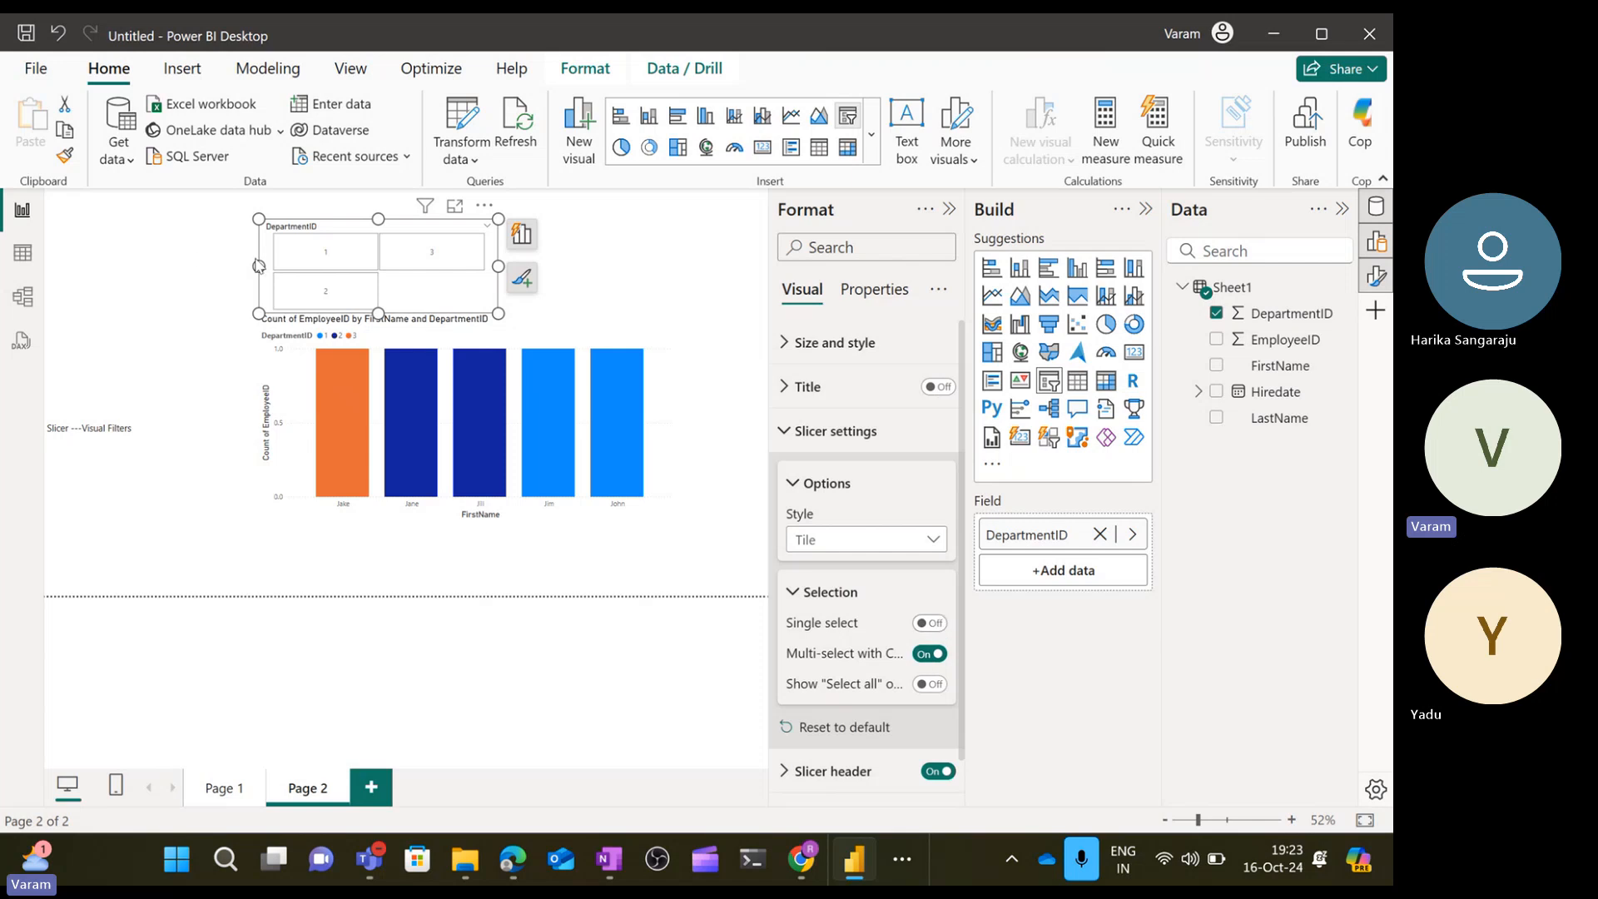
click(319, 268)
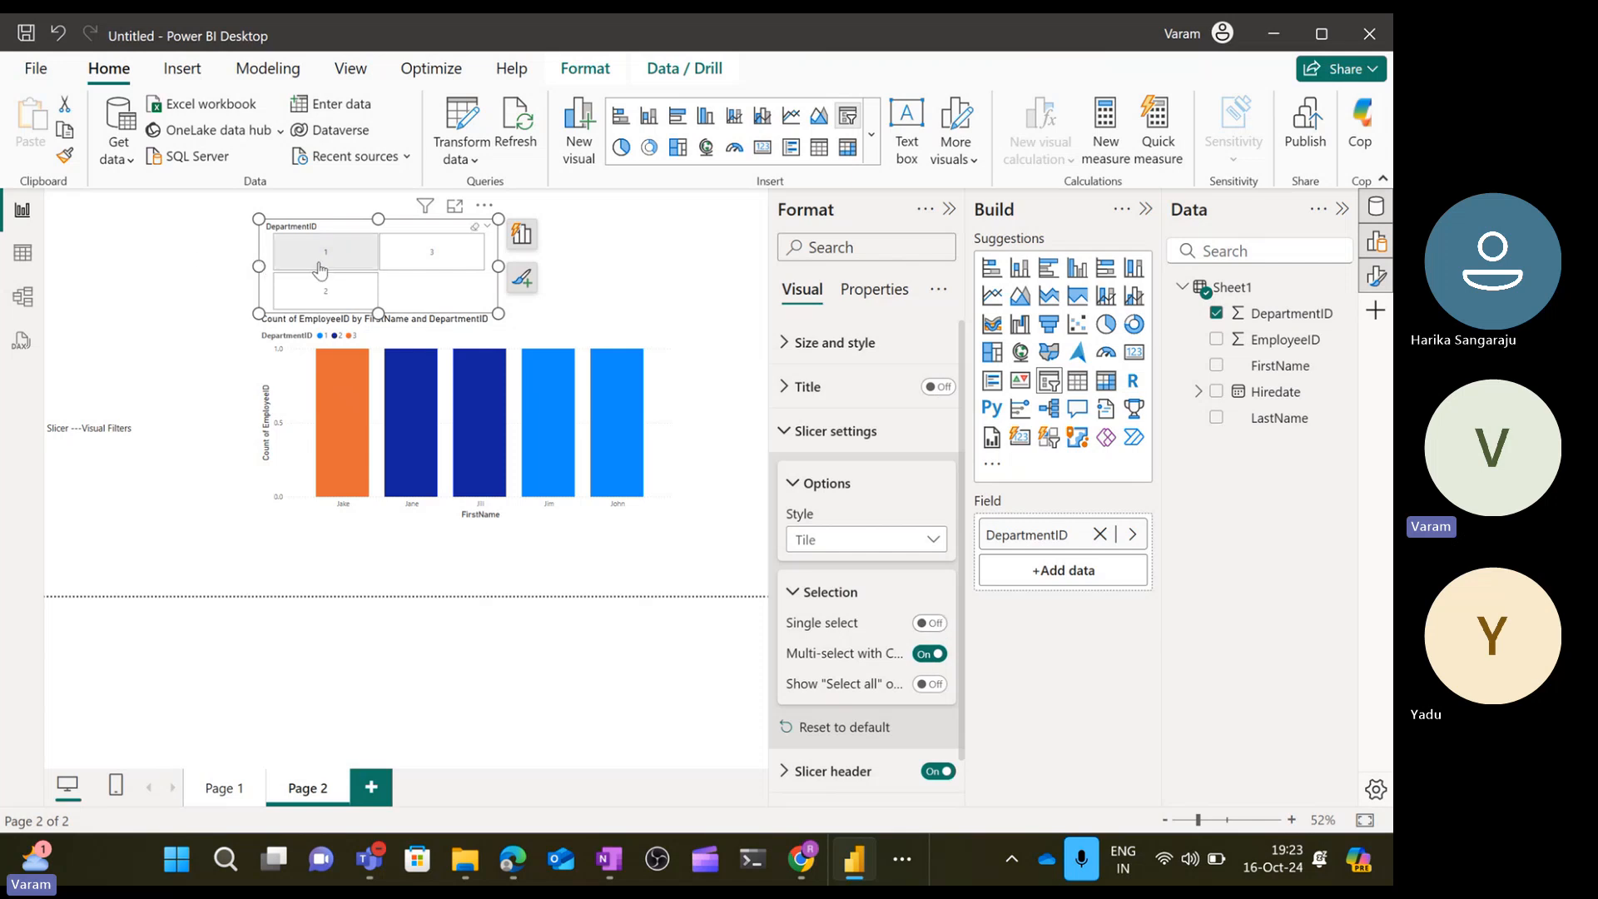
ctrl+click(433, 265)
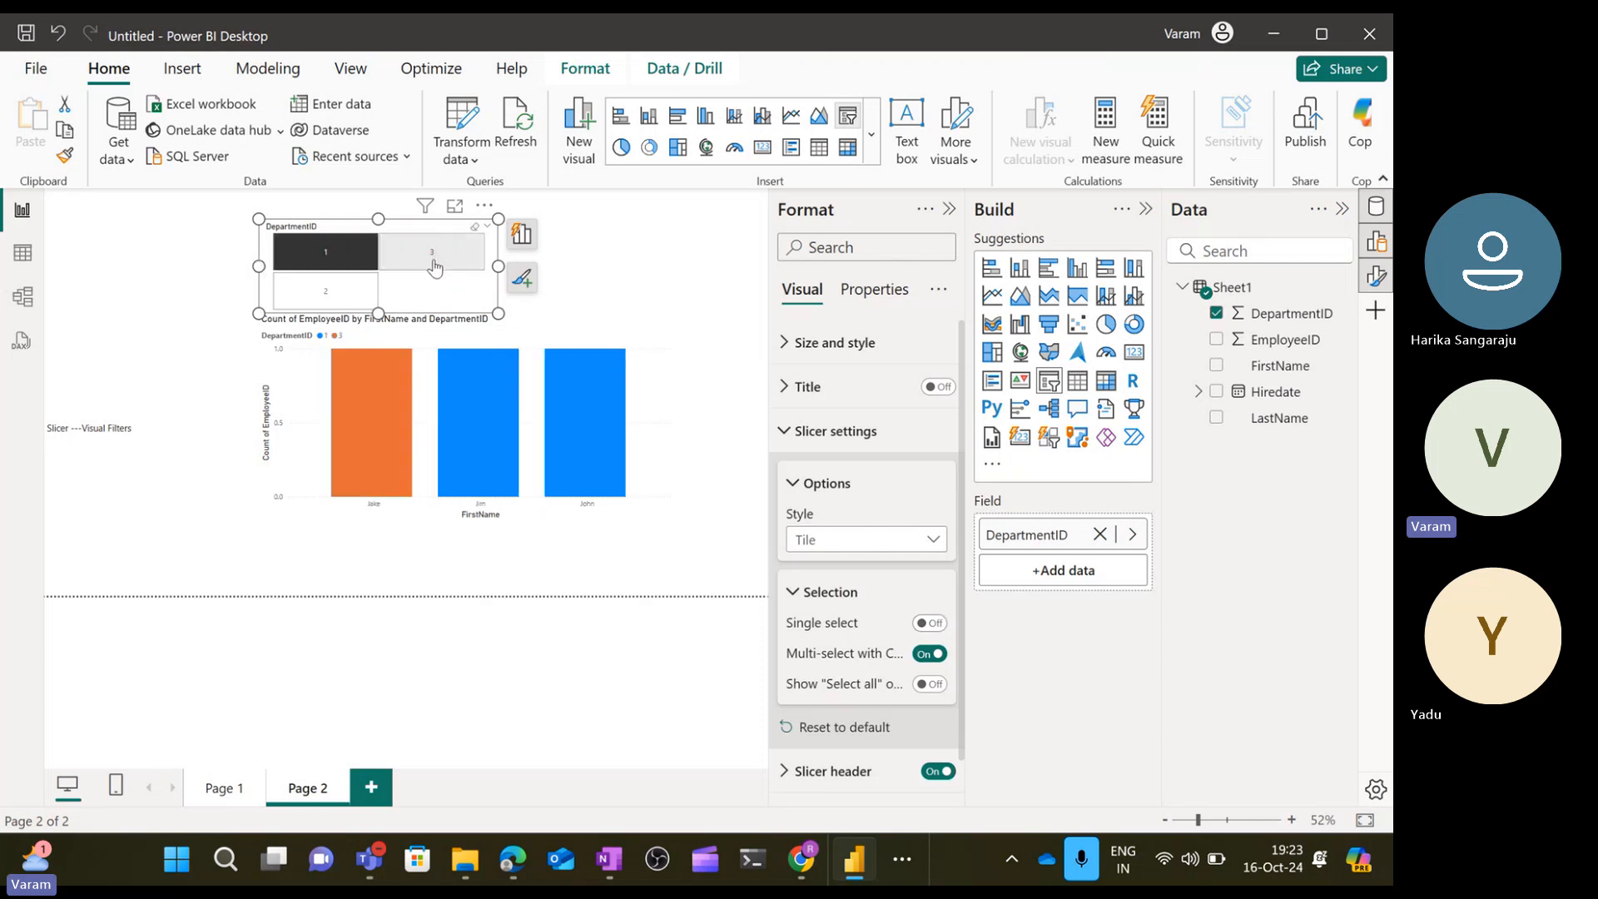
ctrl+click(352, 297)
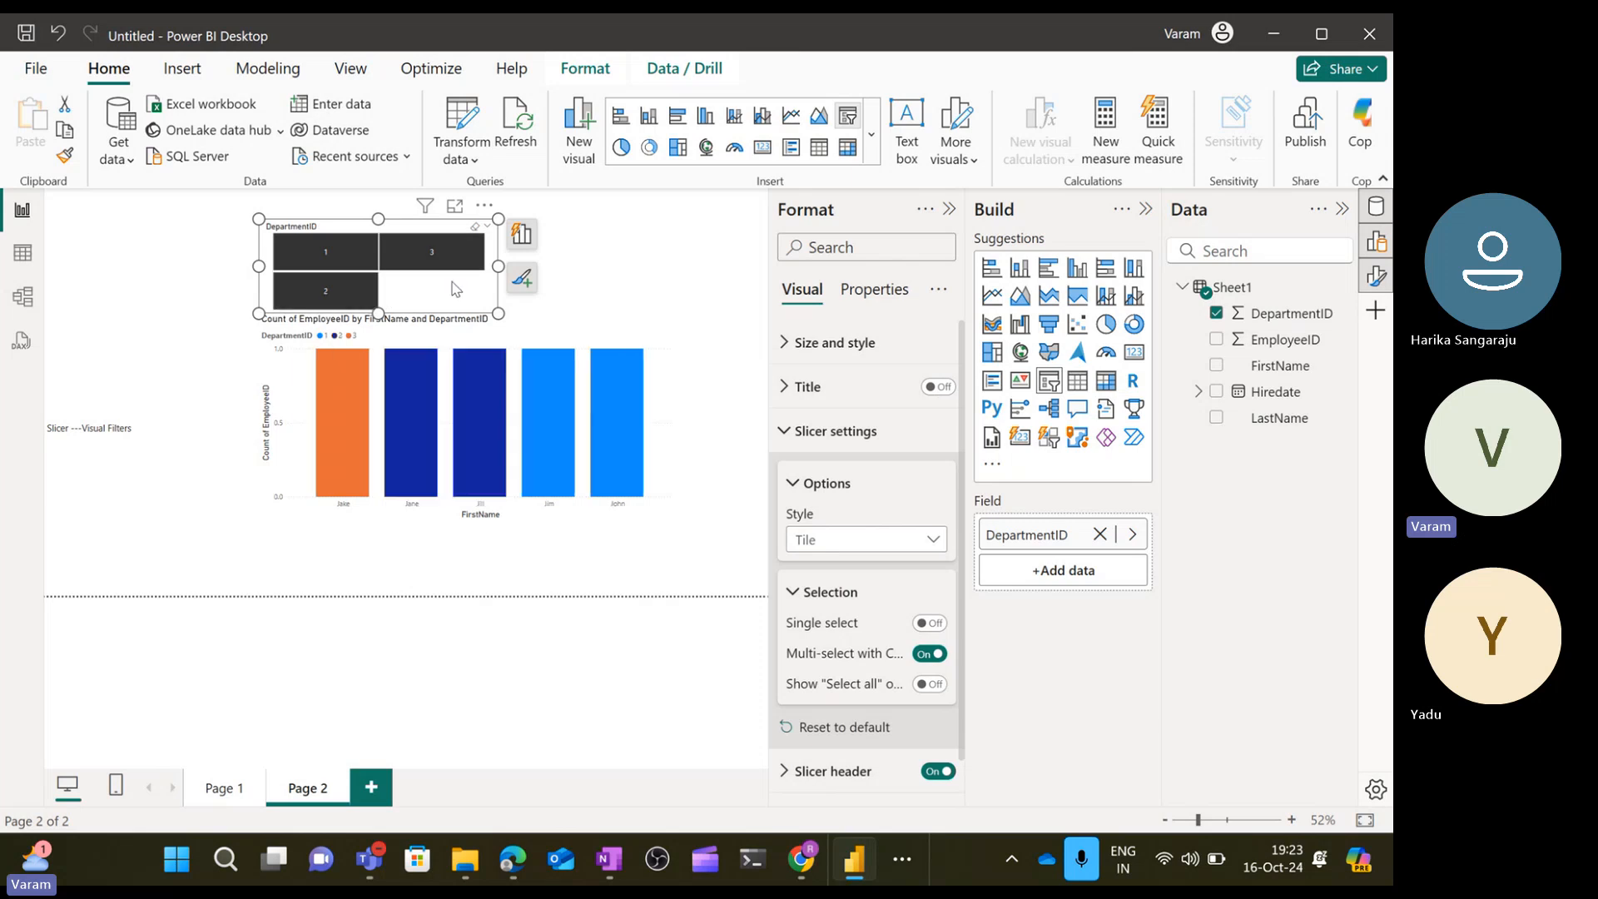
Try Single select on the DepartmentID slicer by choosing tiles 3, 2, and 1 one at a time, and turn it off again.
click(938, 626)
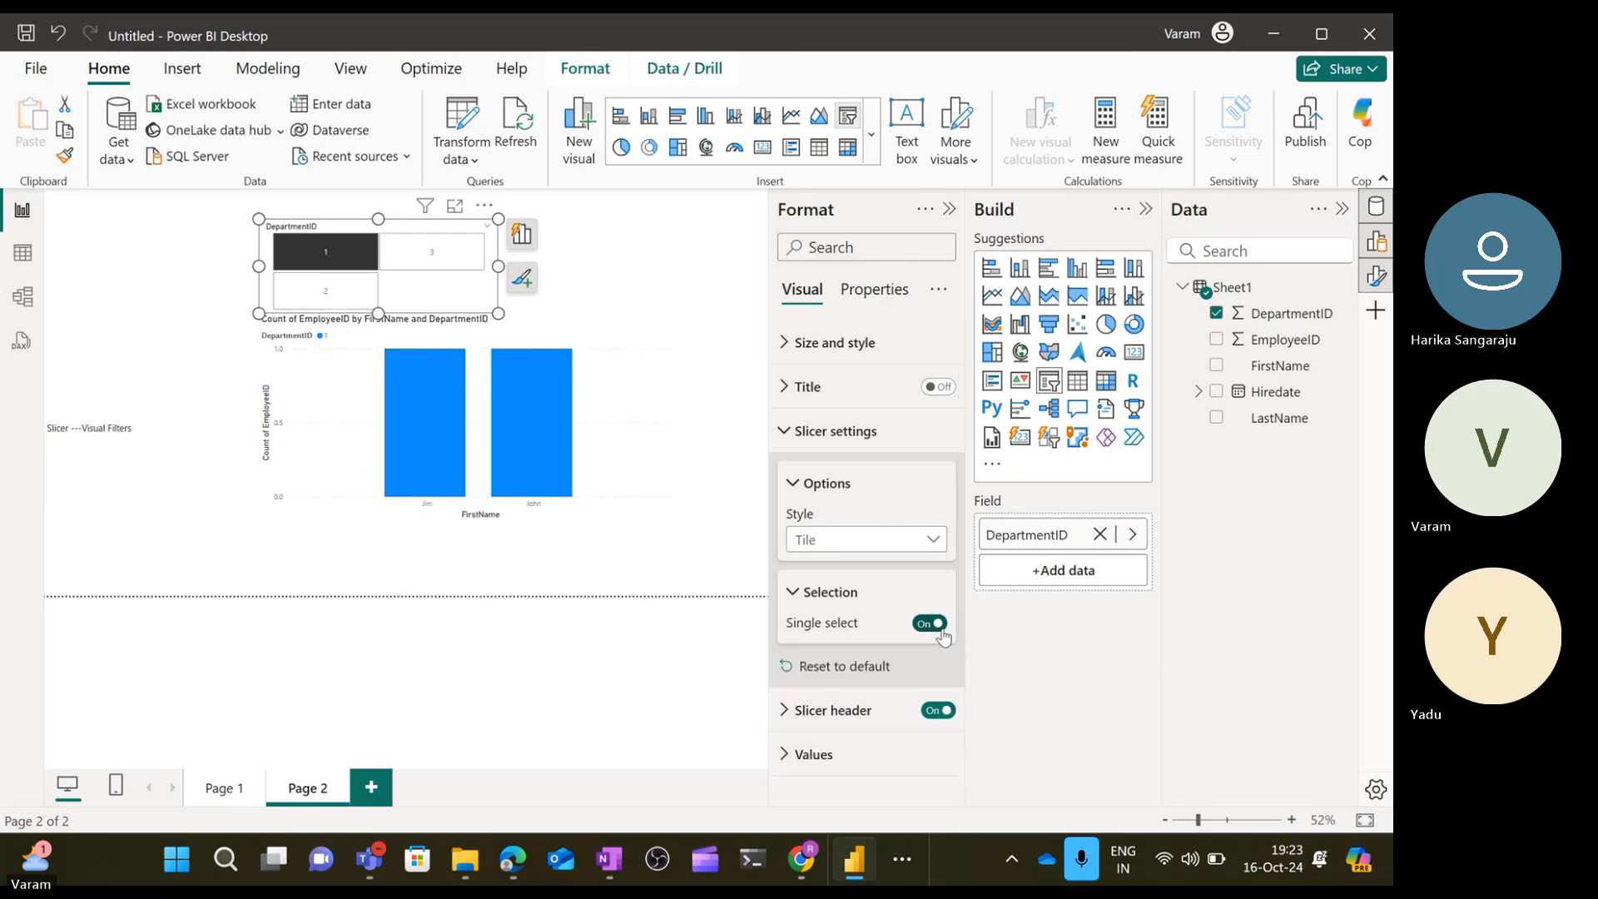
click(450, 263)
click(352, 289)
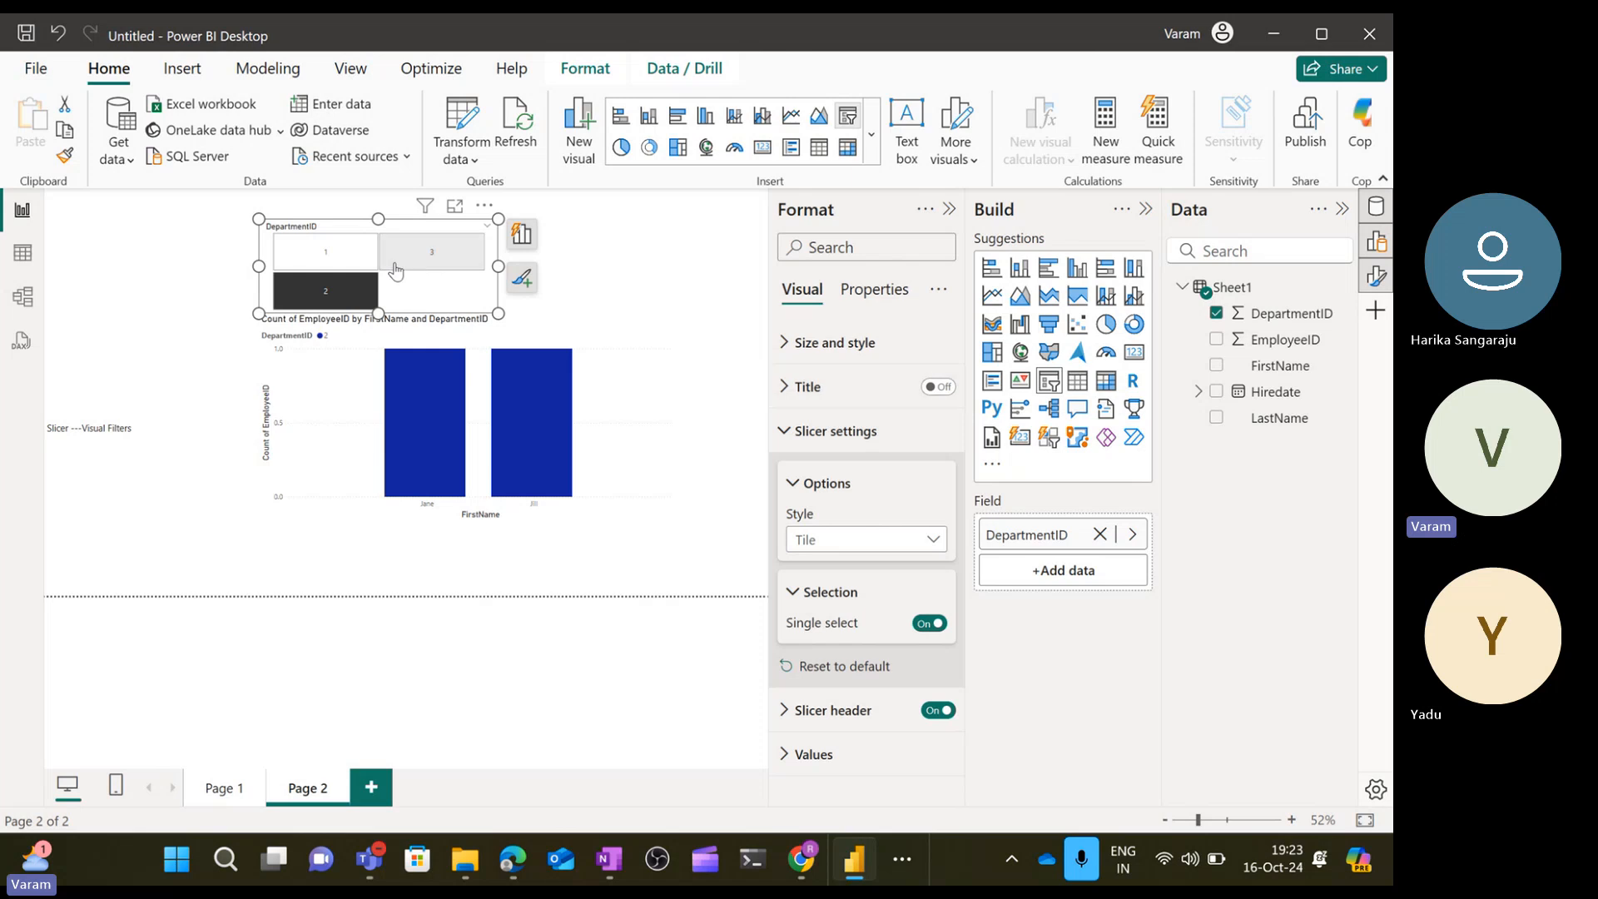
click(368, 267)
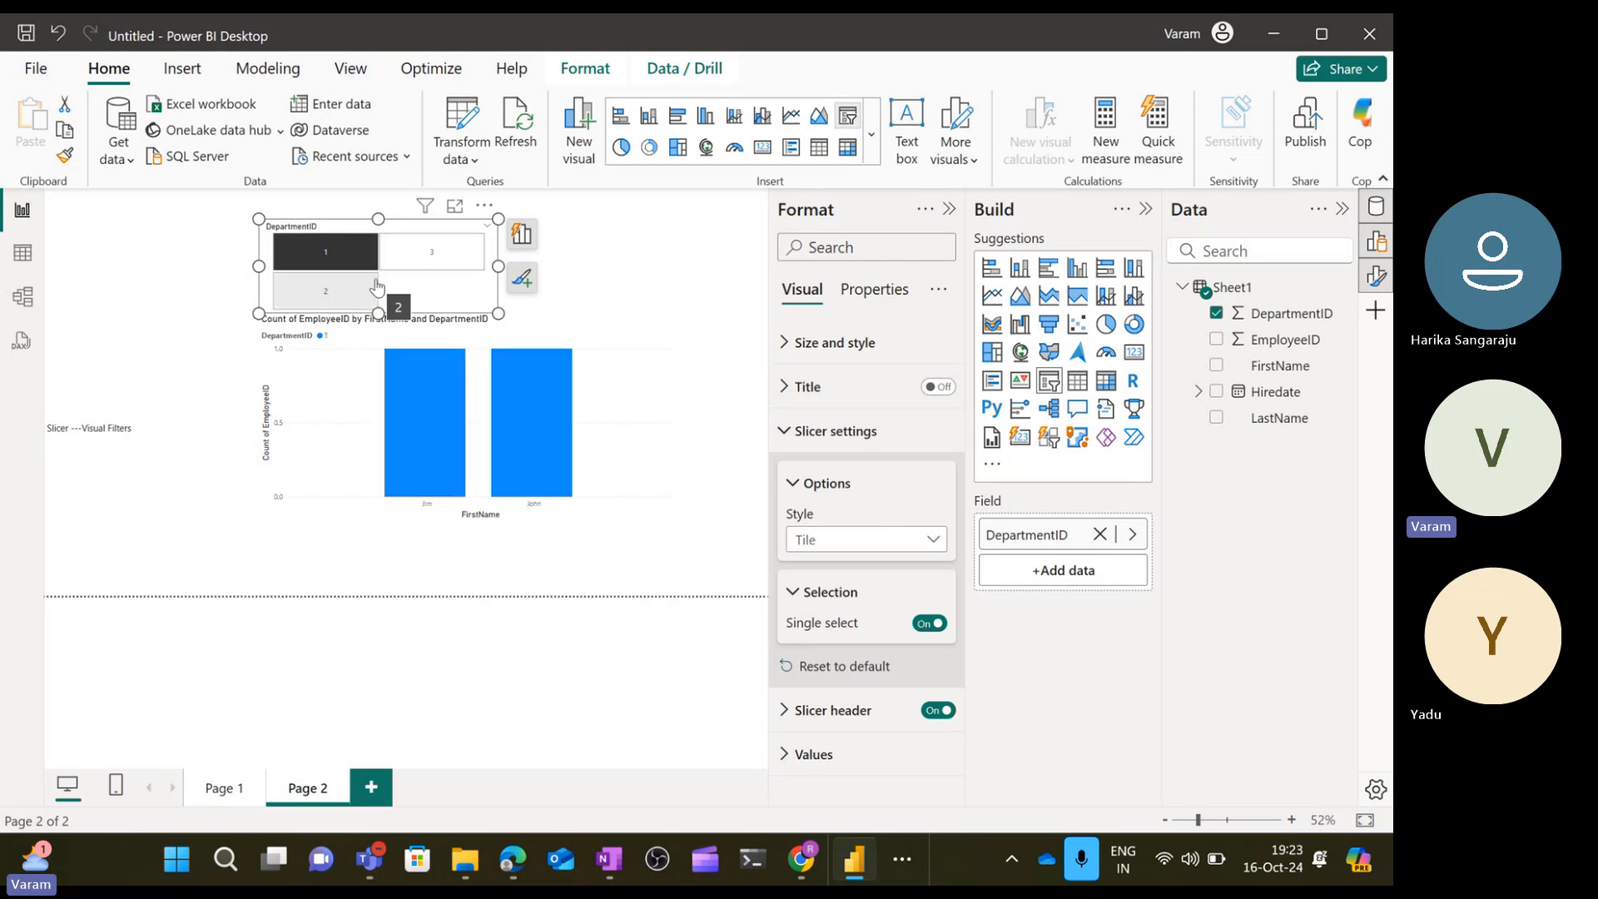
click(930, 623)
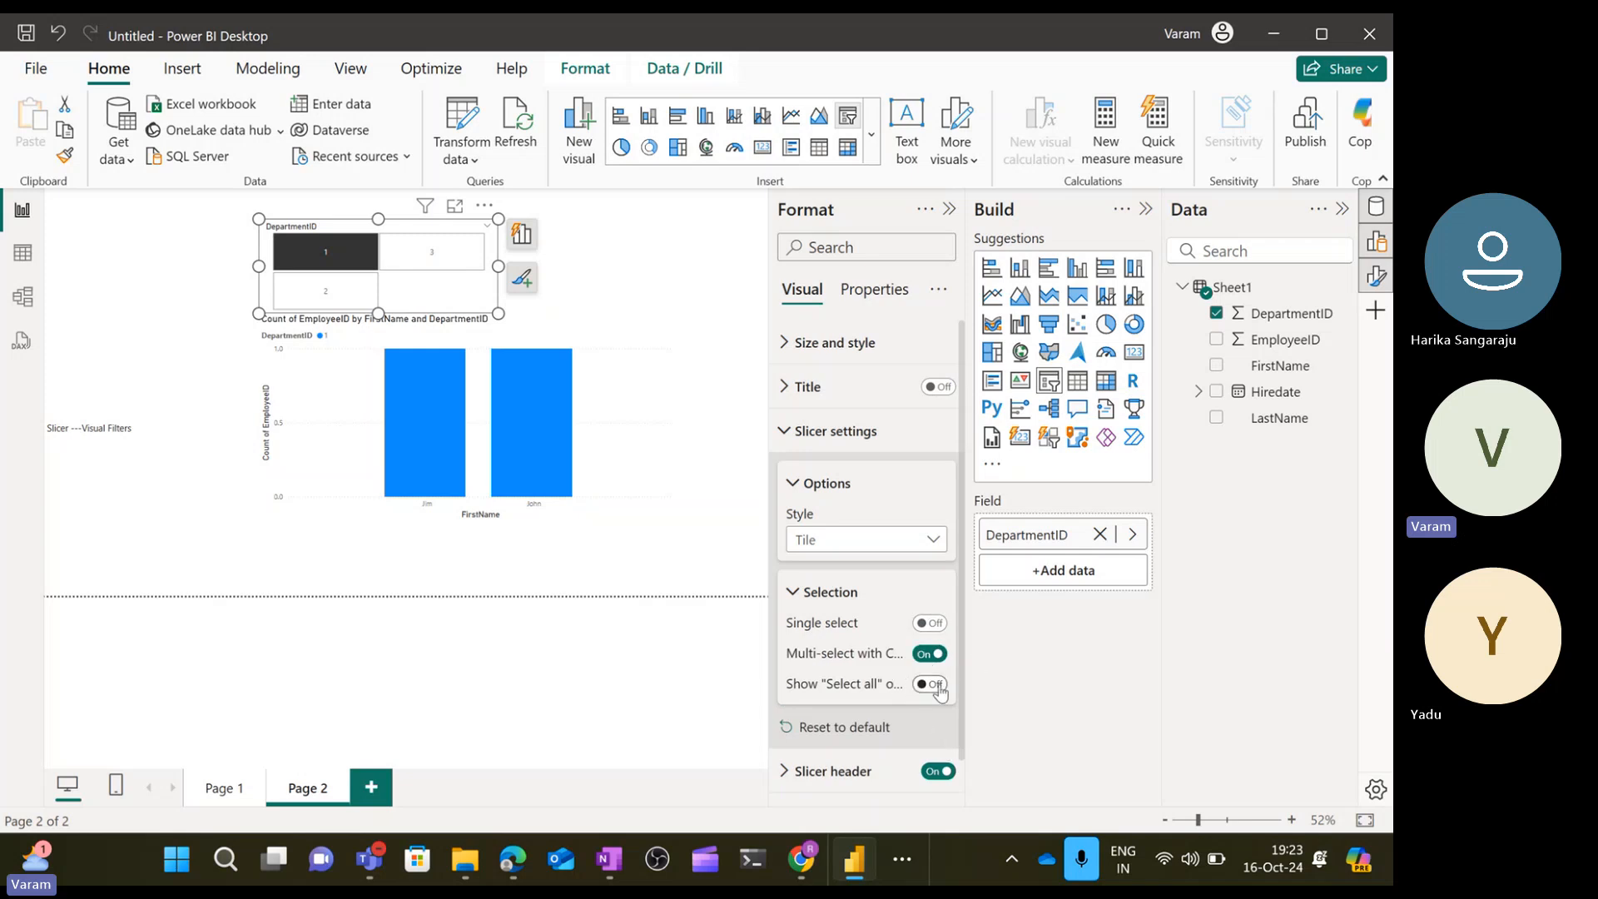
Enable the "Select all" option on the DepartmentID slicer and use it to select every department.
click(930, 684)
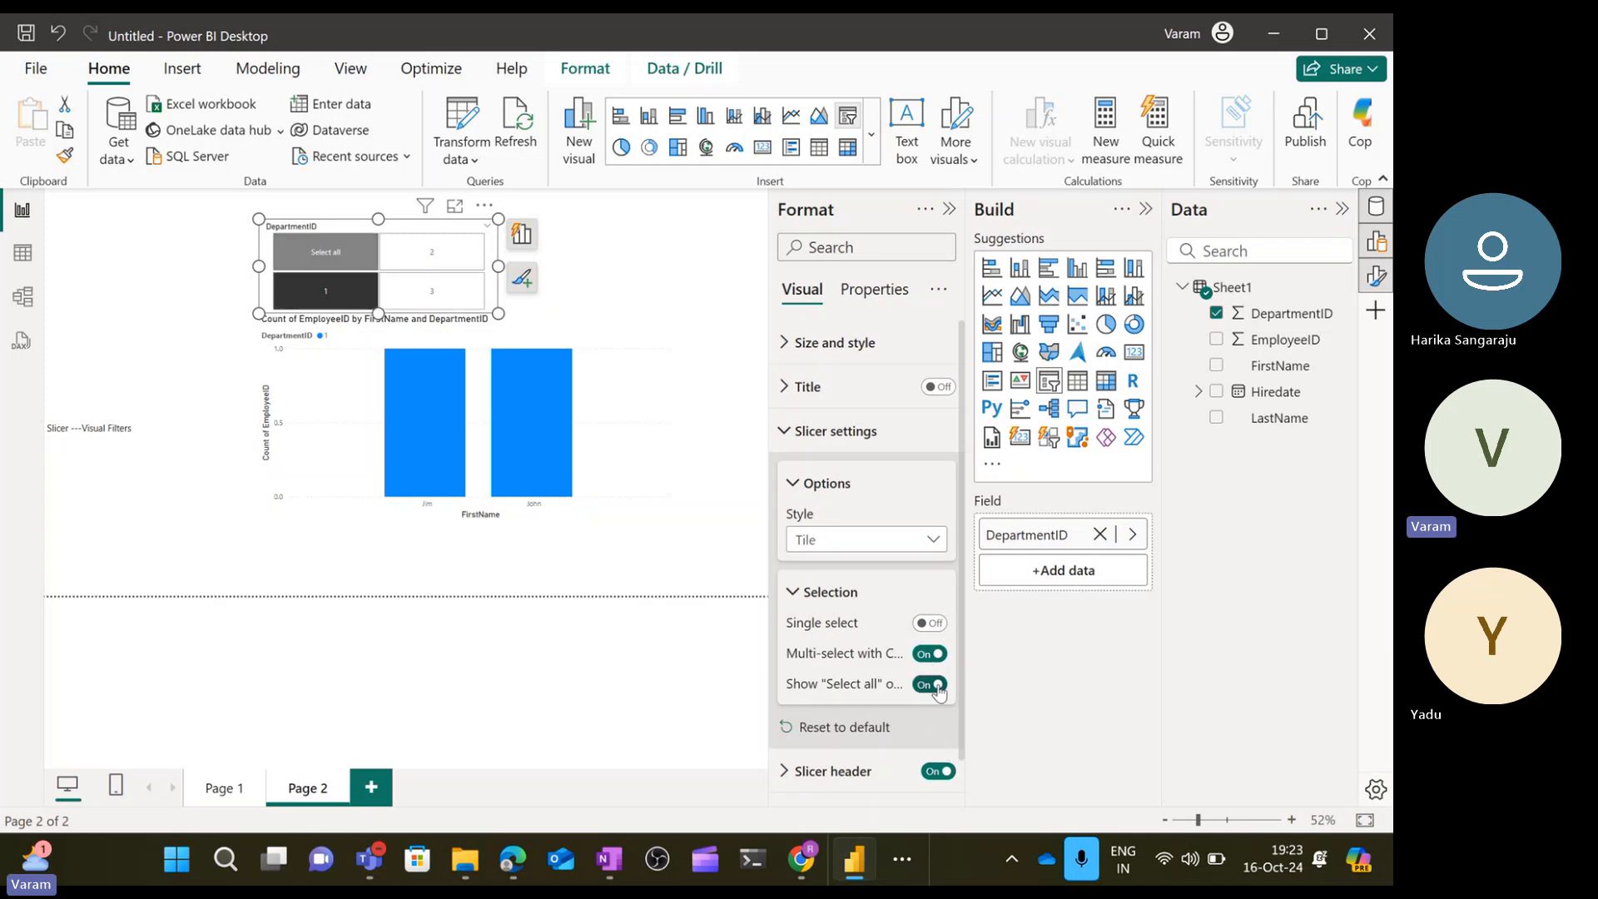
click(326, 259)
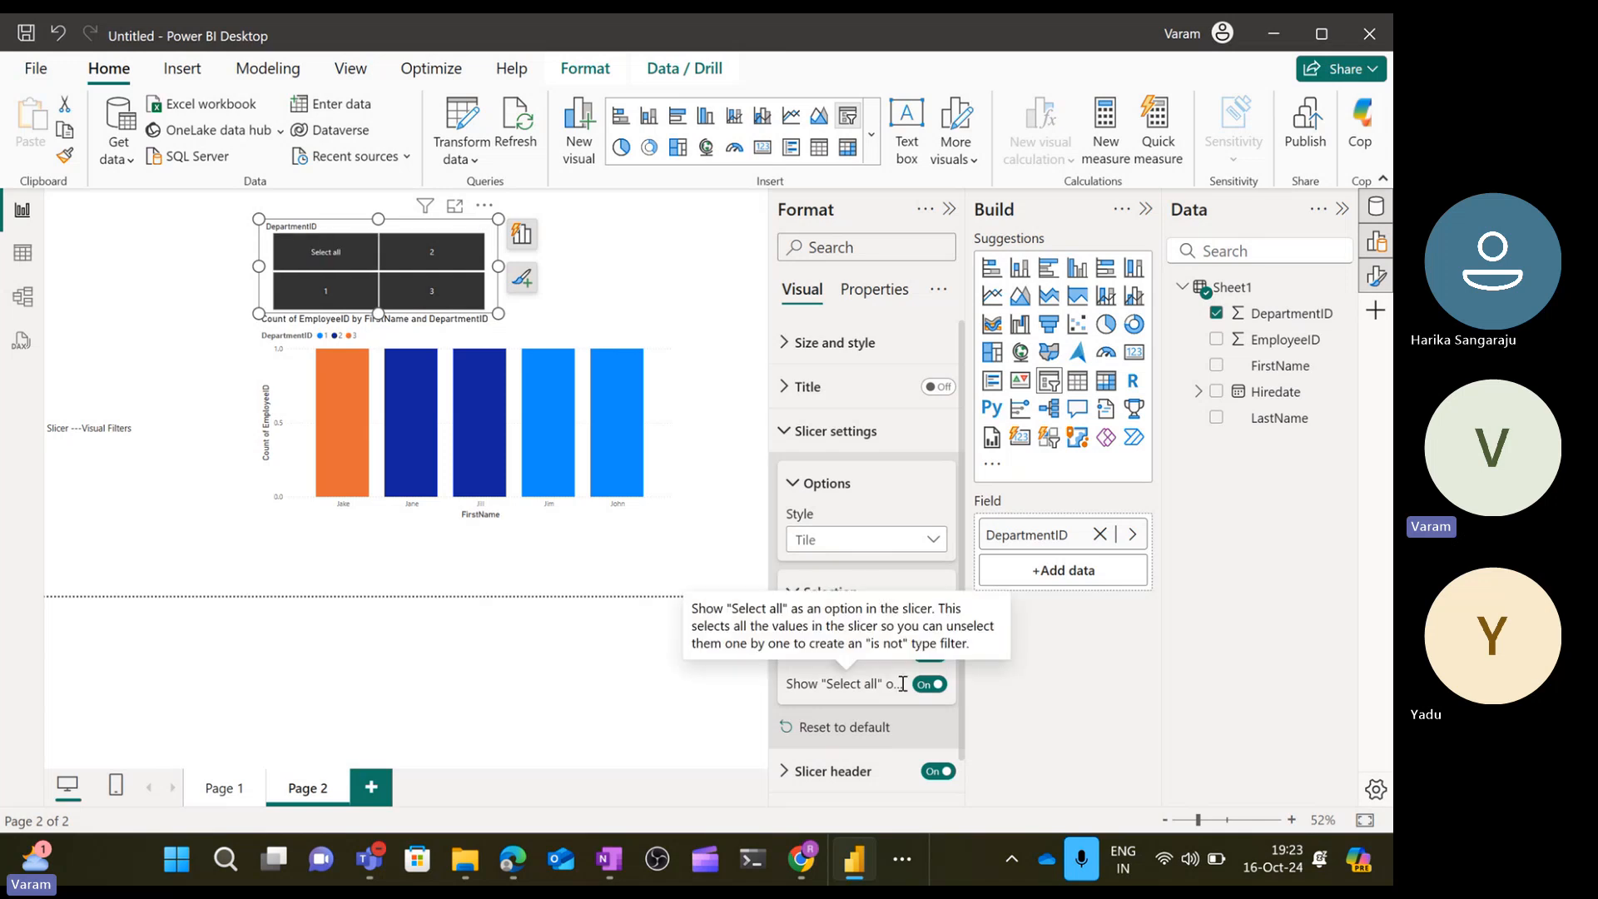
Try the Dropdown style on the DepartmentID slicer and look through its list of values.
click(933, 540)
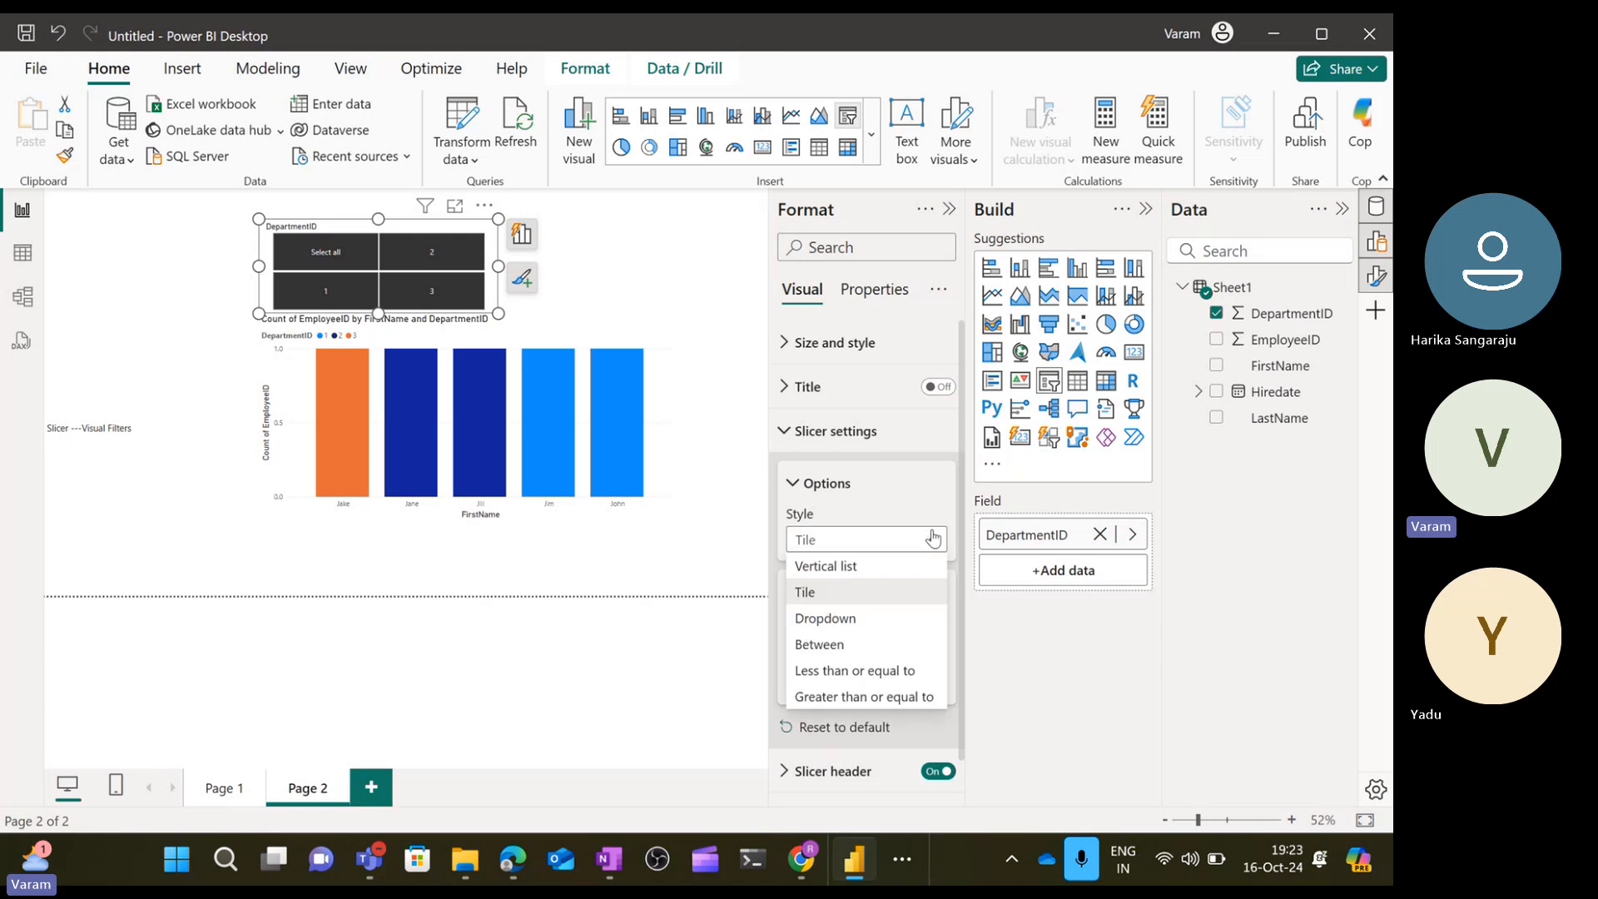
click(878, 619)
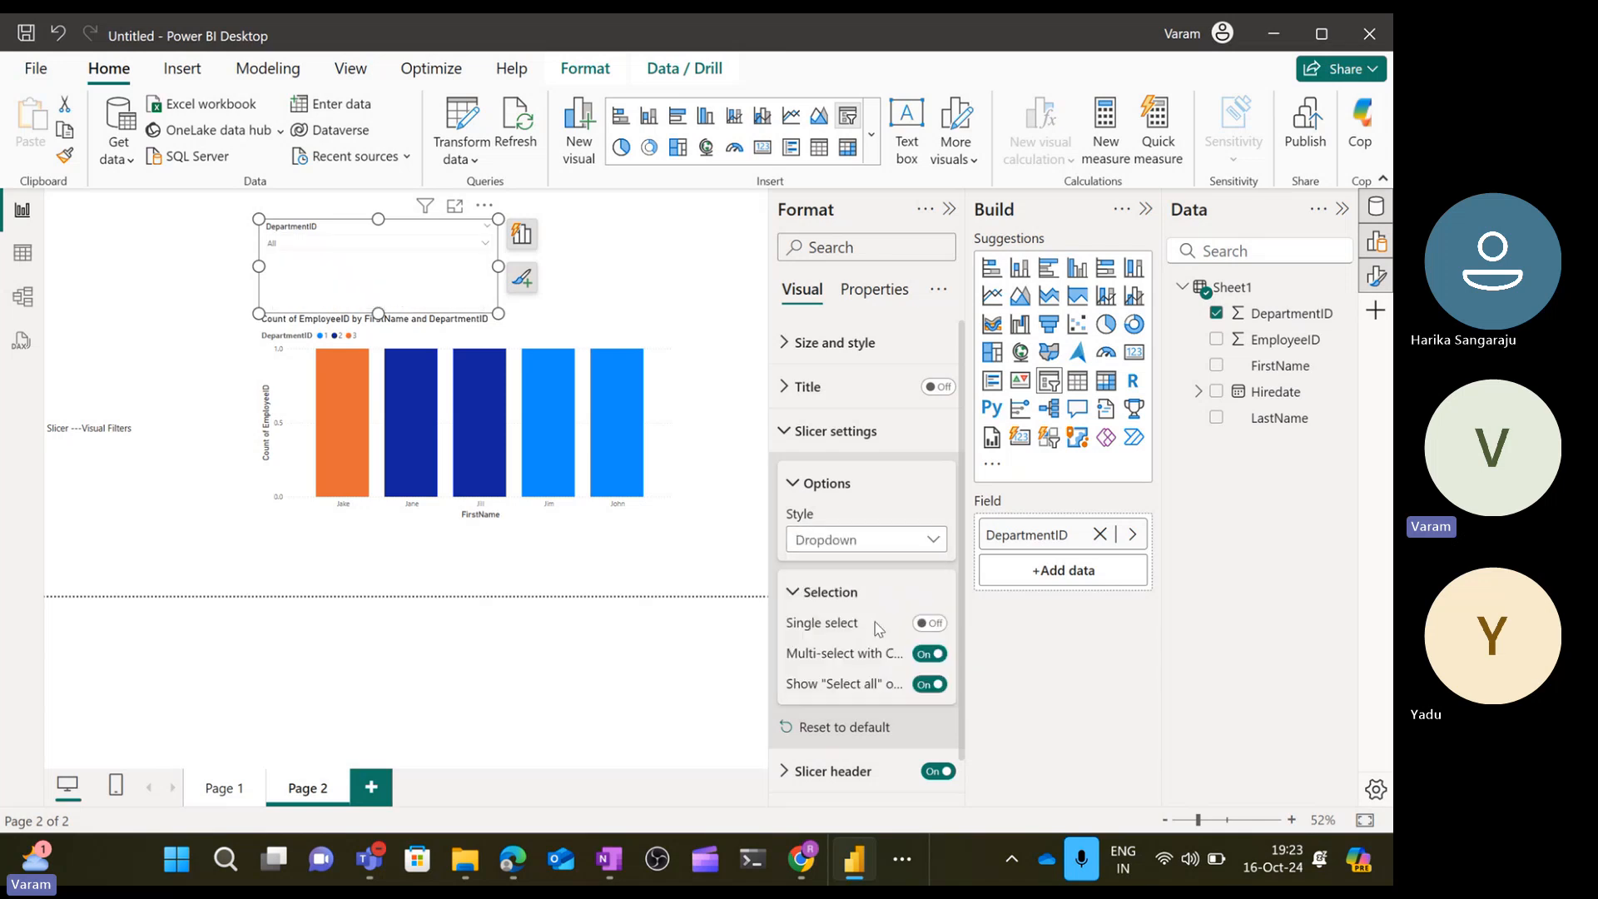
click(487, 244)
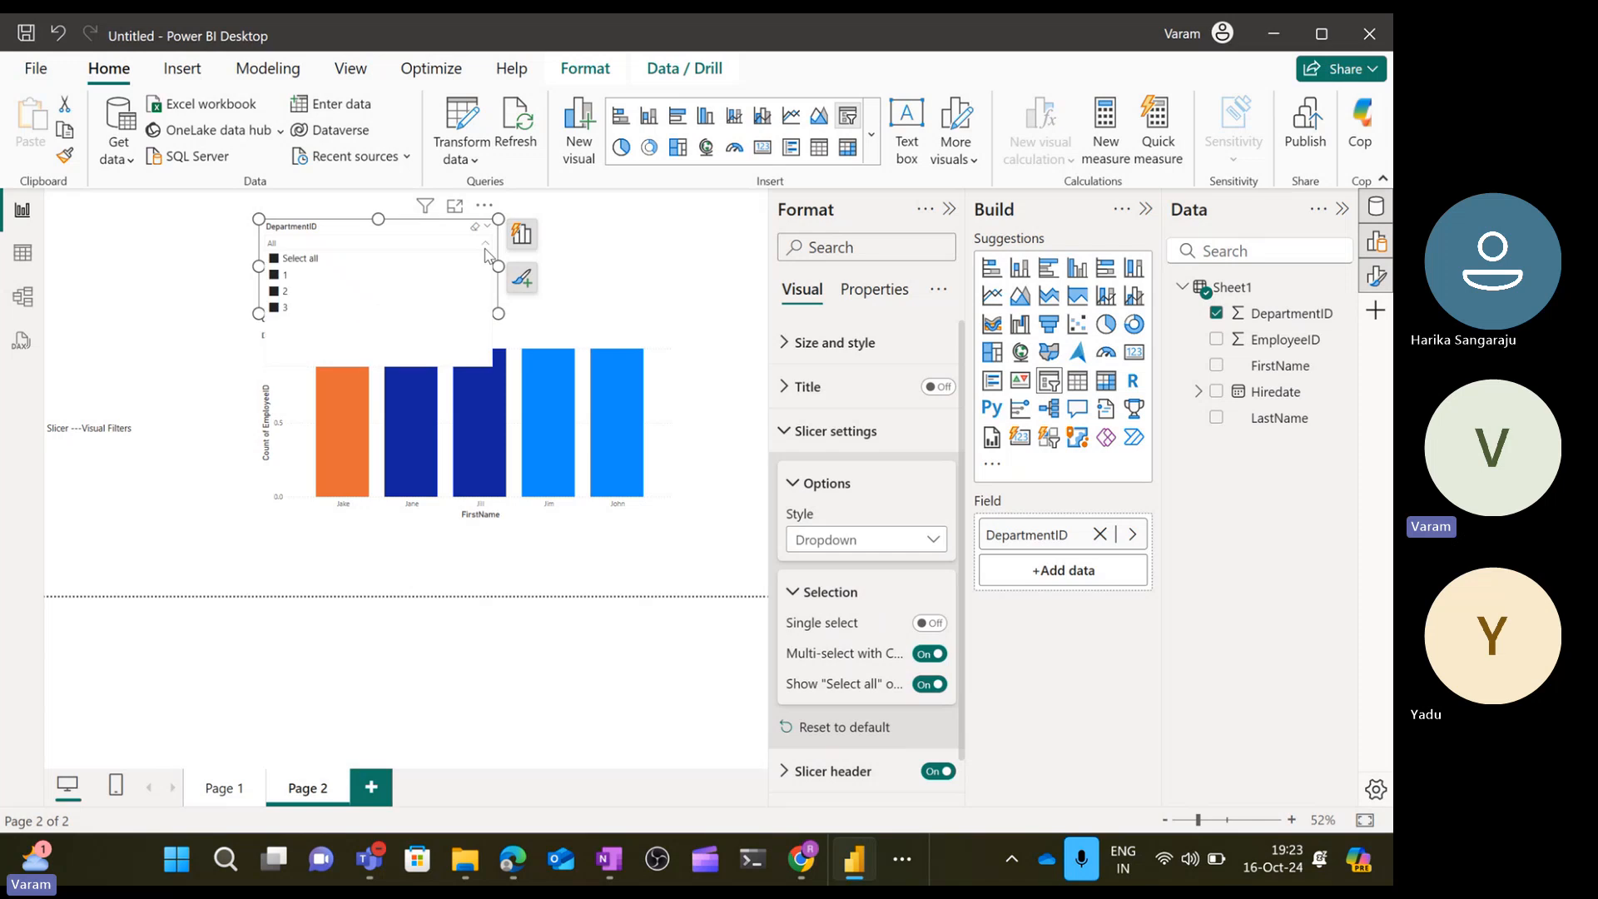
click(486, 247)
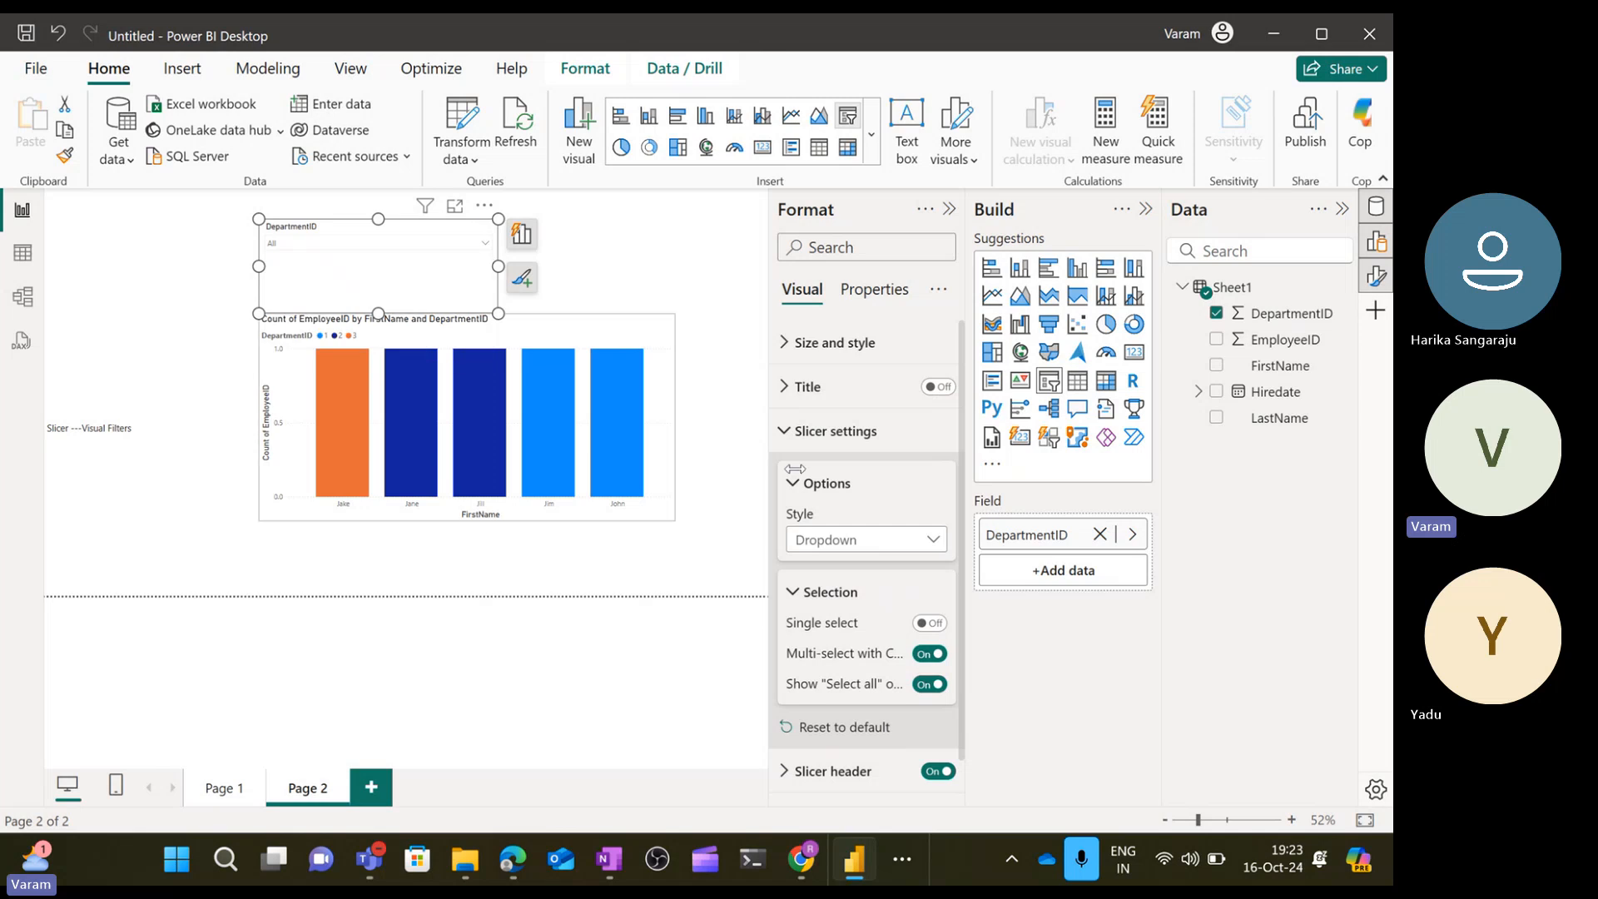
Try the "Less than or equal to" and "Greater than or equal to" styles on the DepartmentID slicer, and return it to Tile.
click(906, 541)
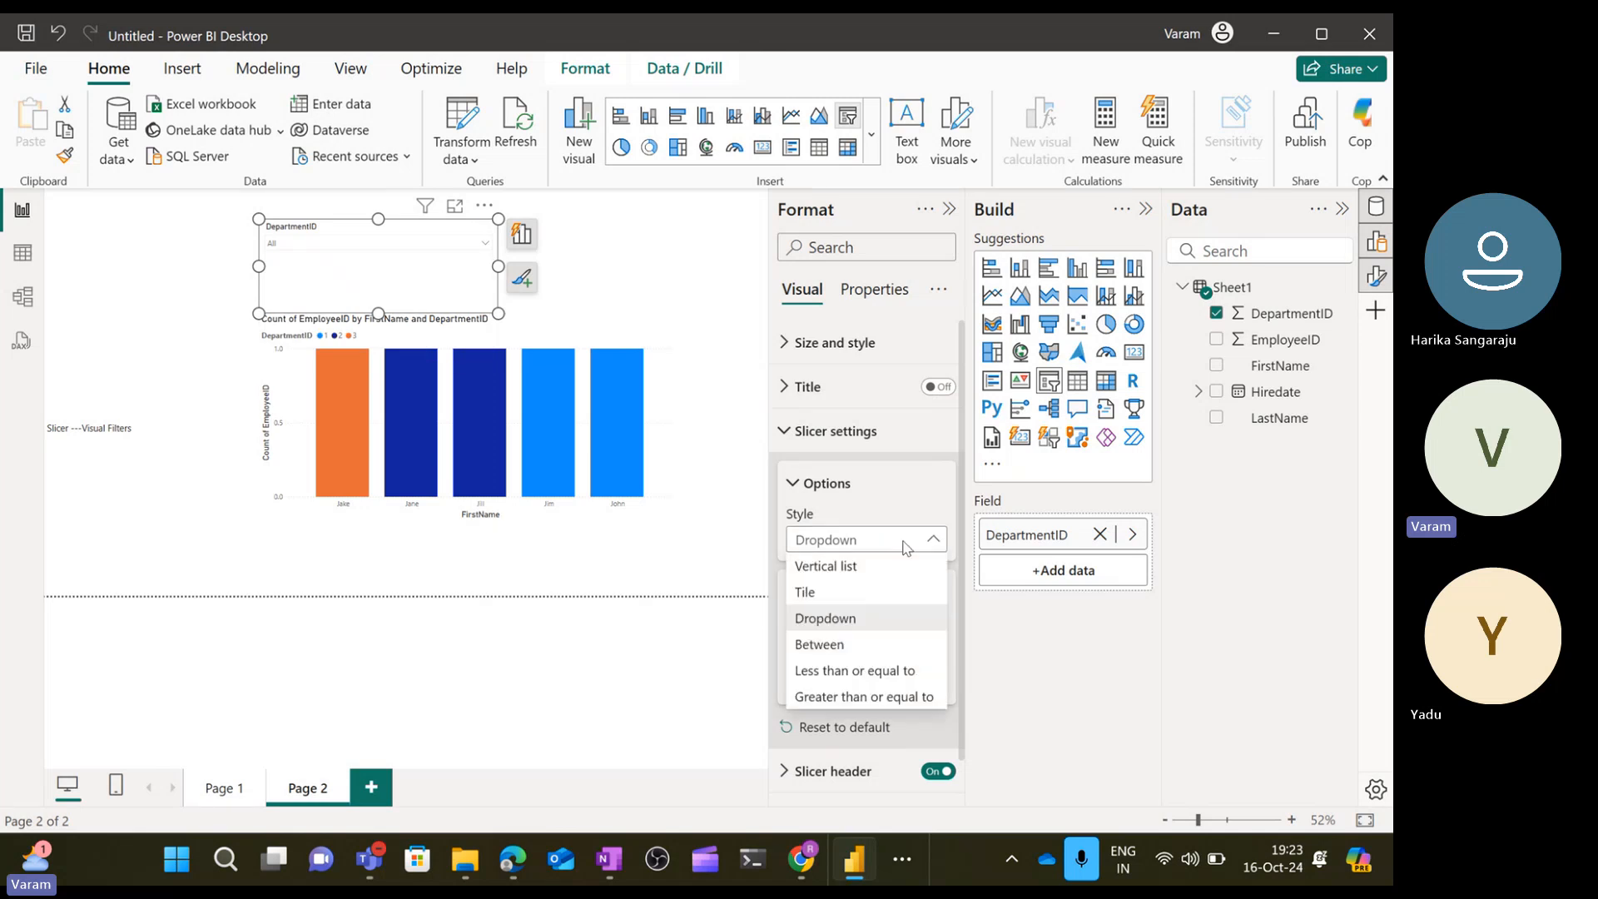
click(865, 671)
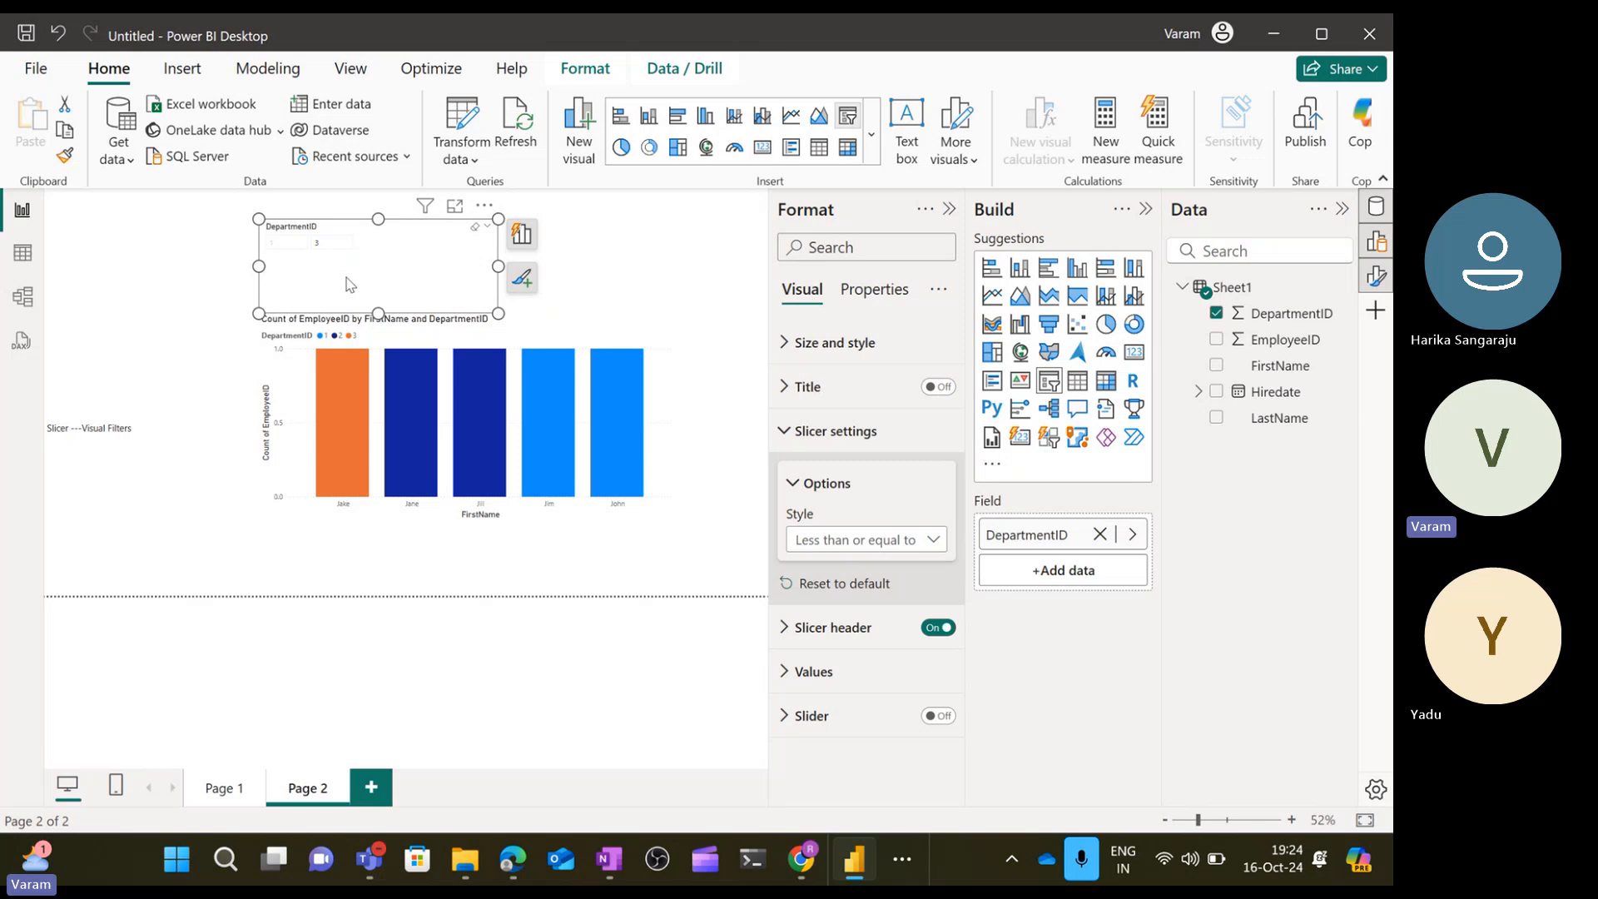
click(873, 537)
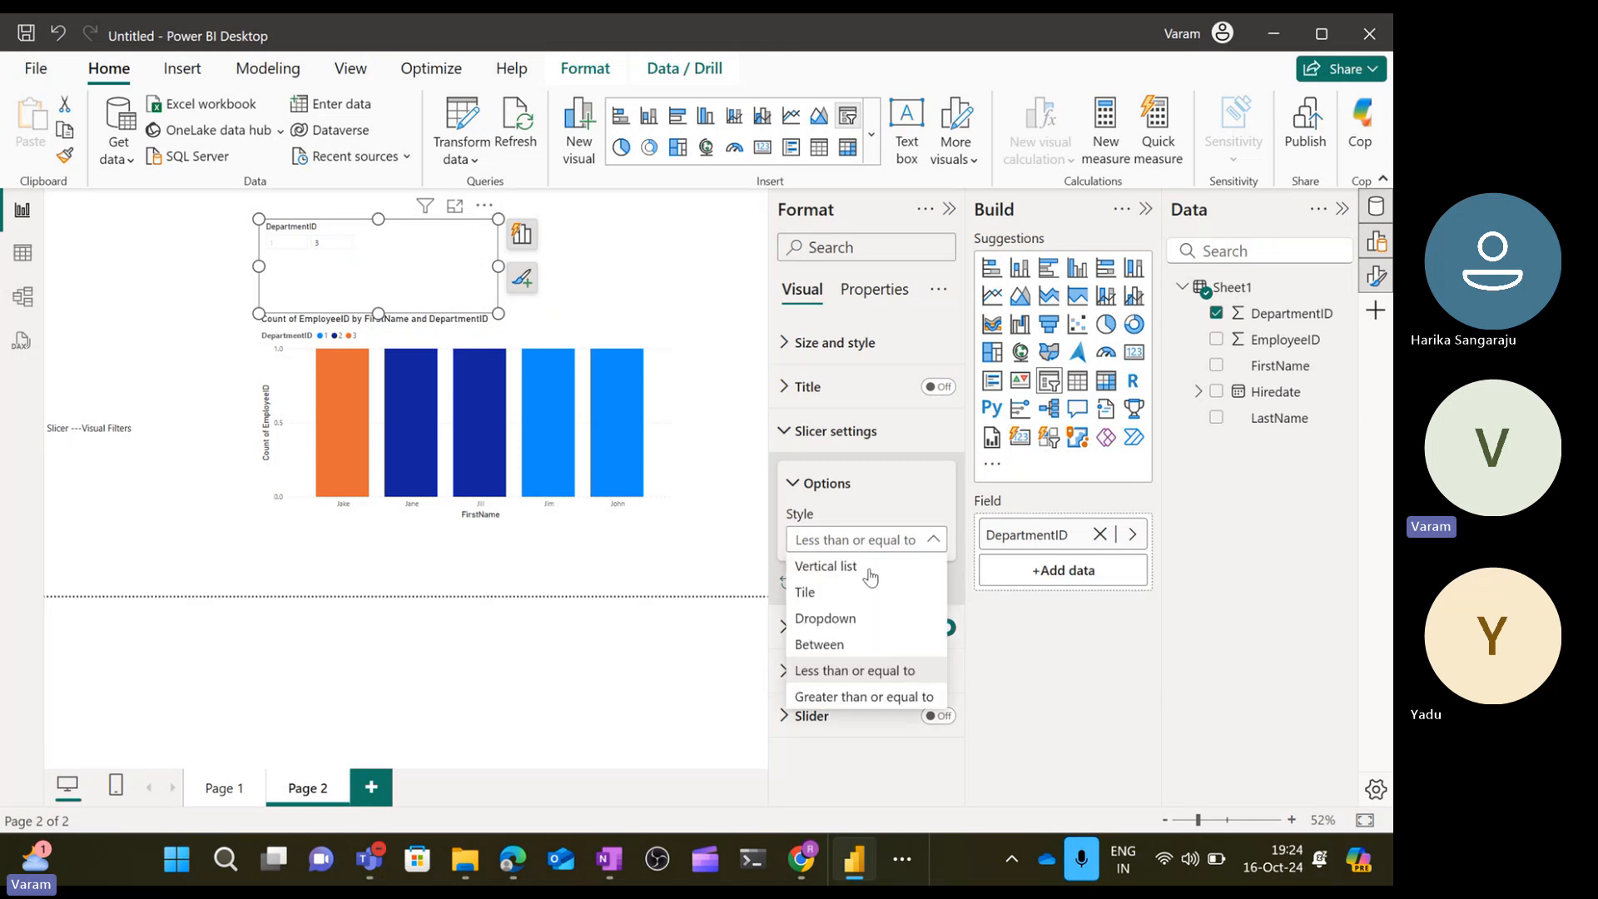
click(862, 697)
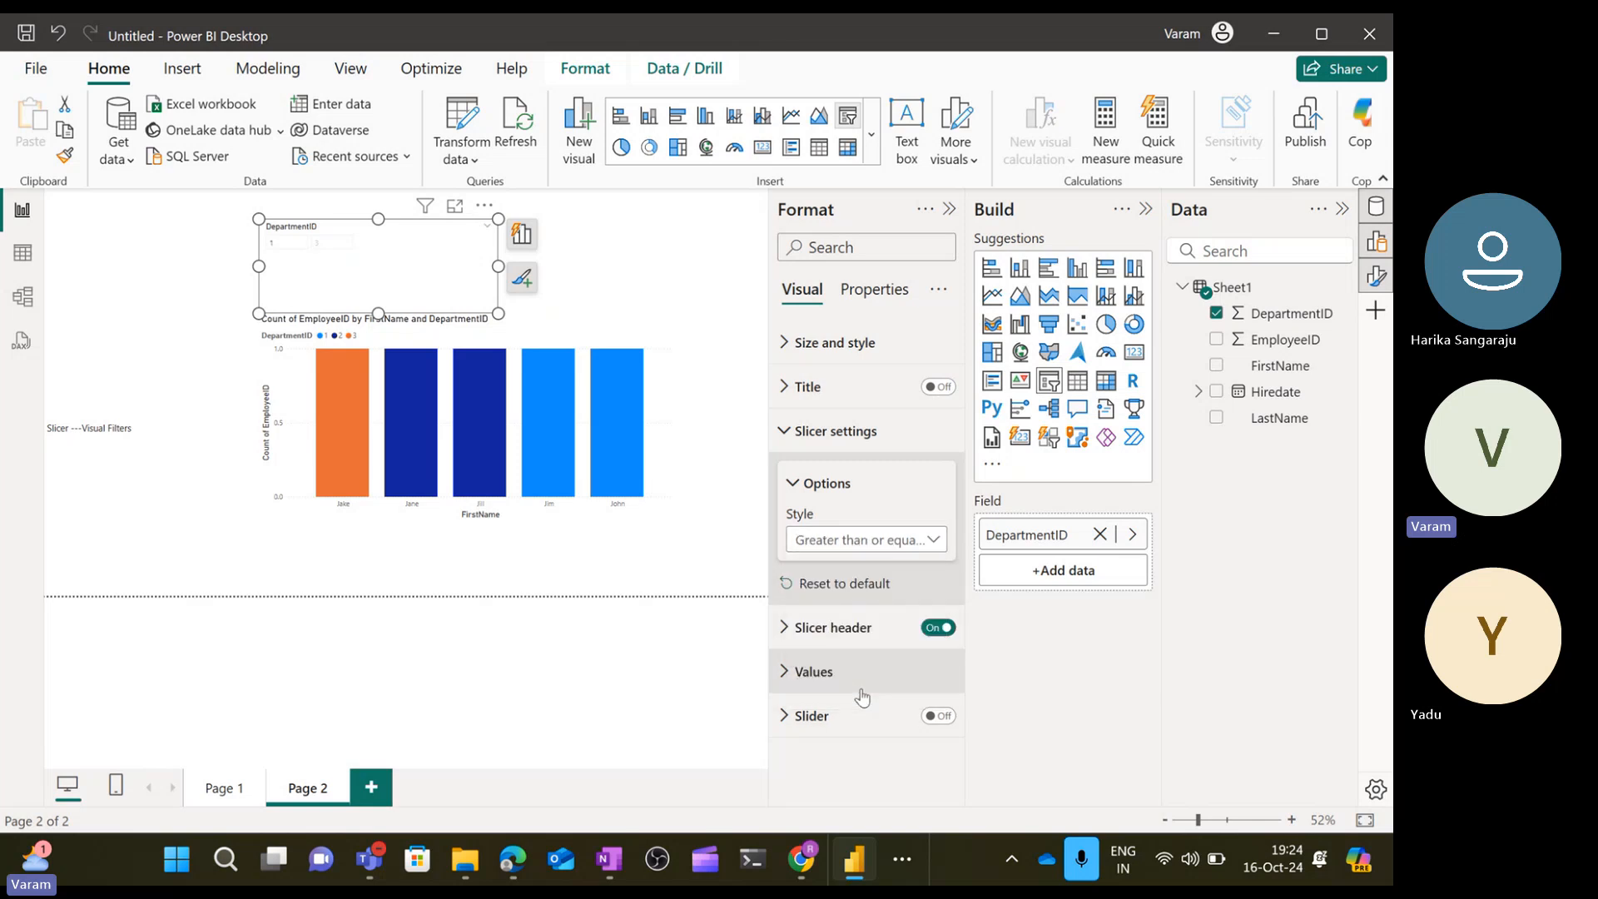
click(917, 541)
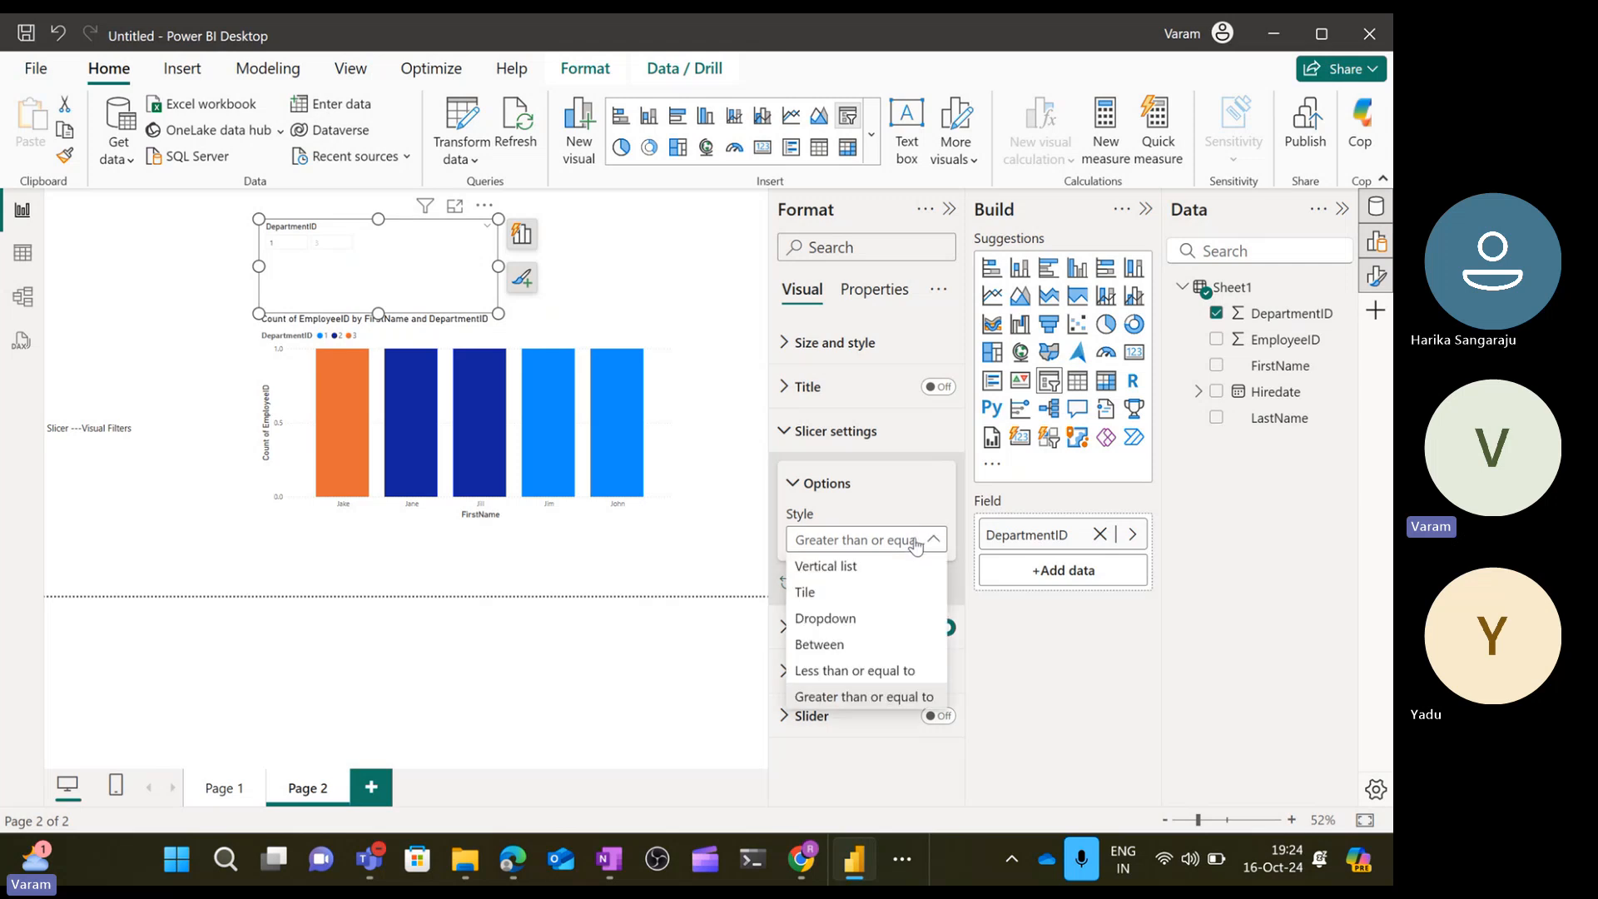
click(880, 592)
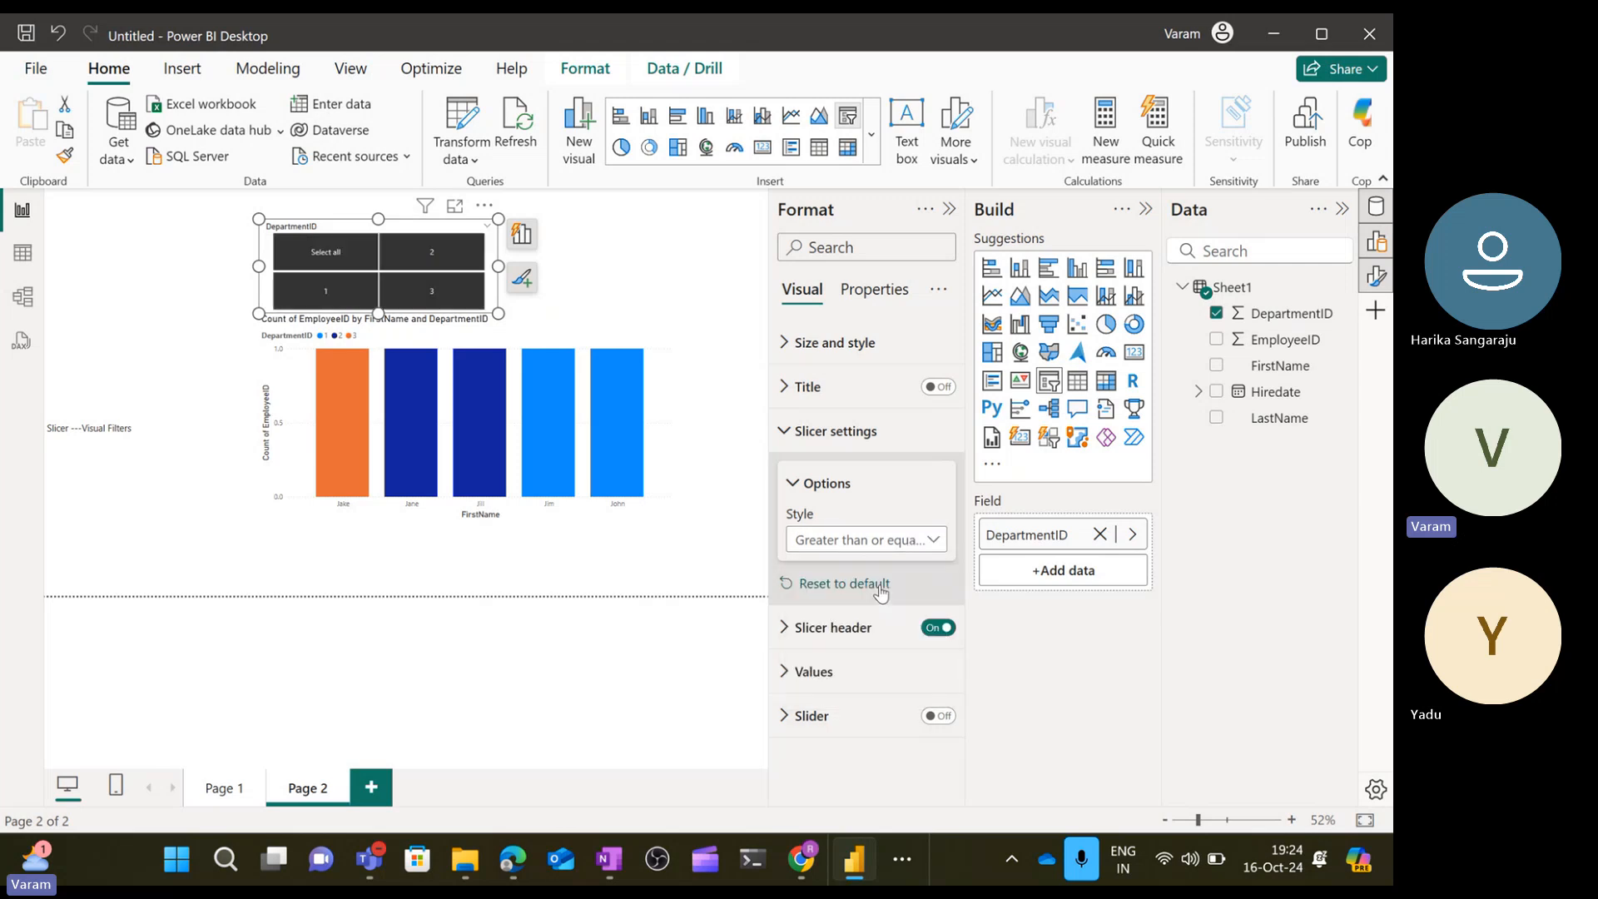
Narrow the column chart so that its right edge lines up with the DepartmentID slicer above it.
click(643, 223)
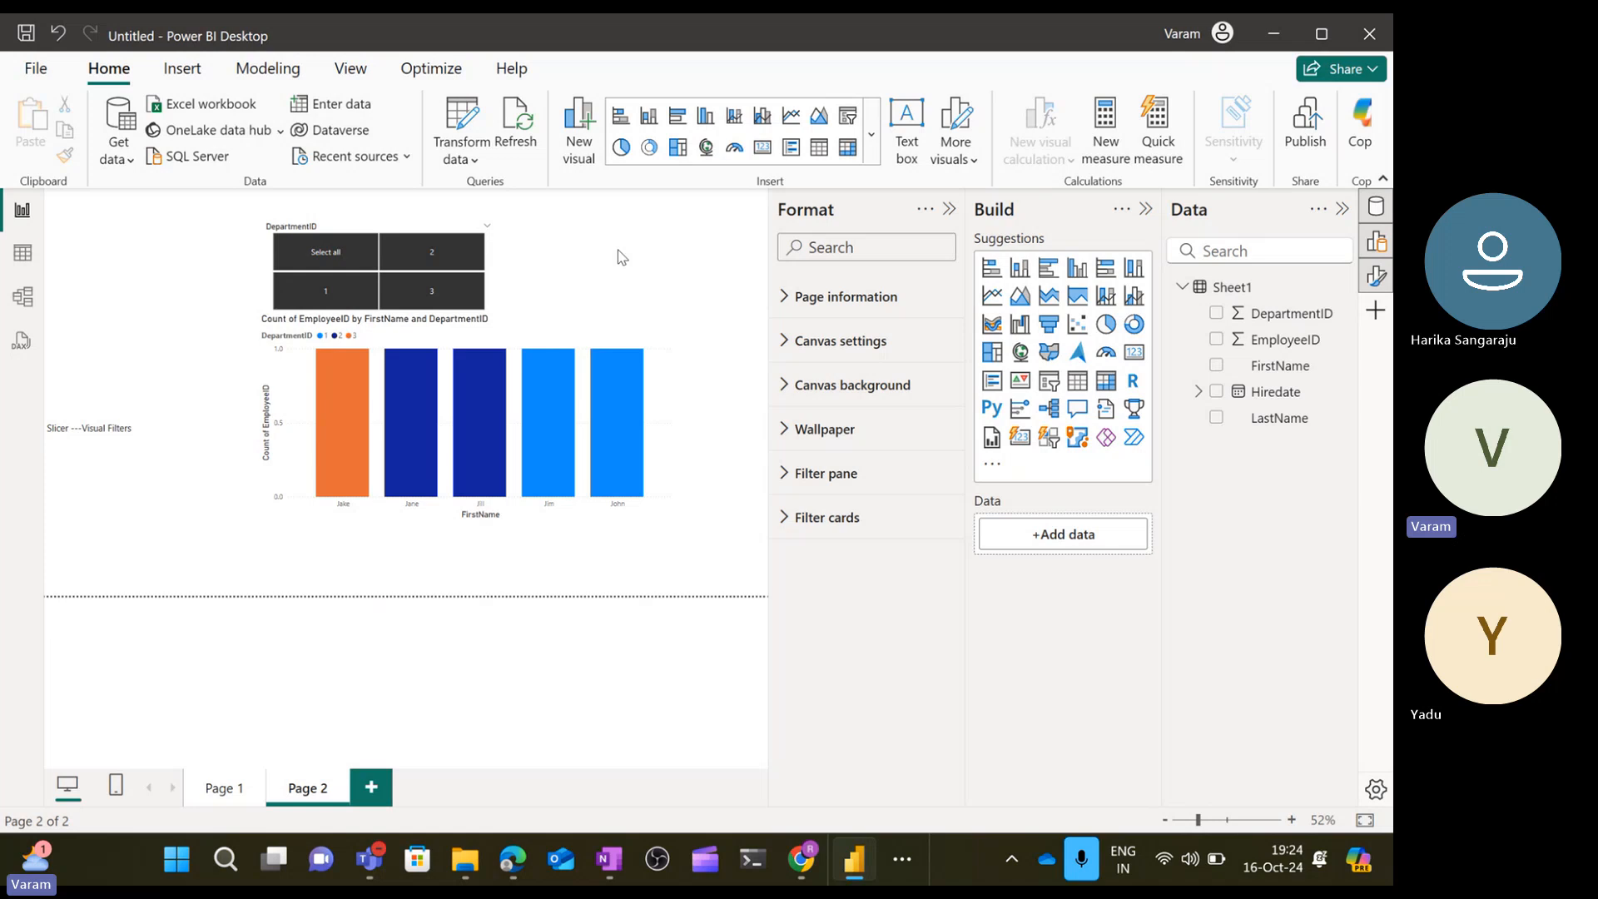
click(650, 375)
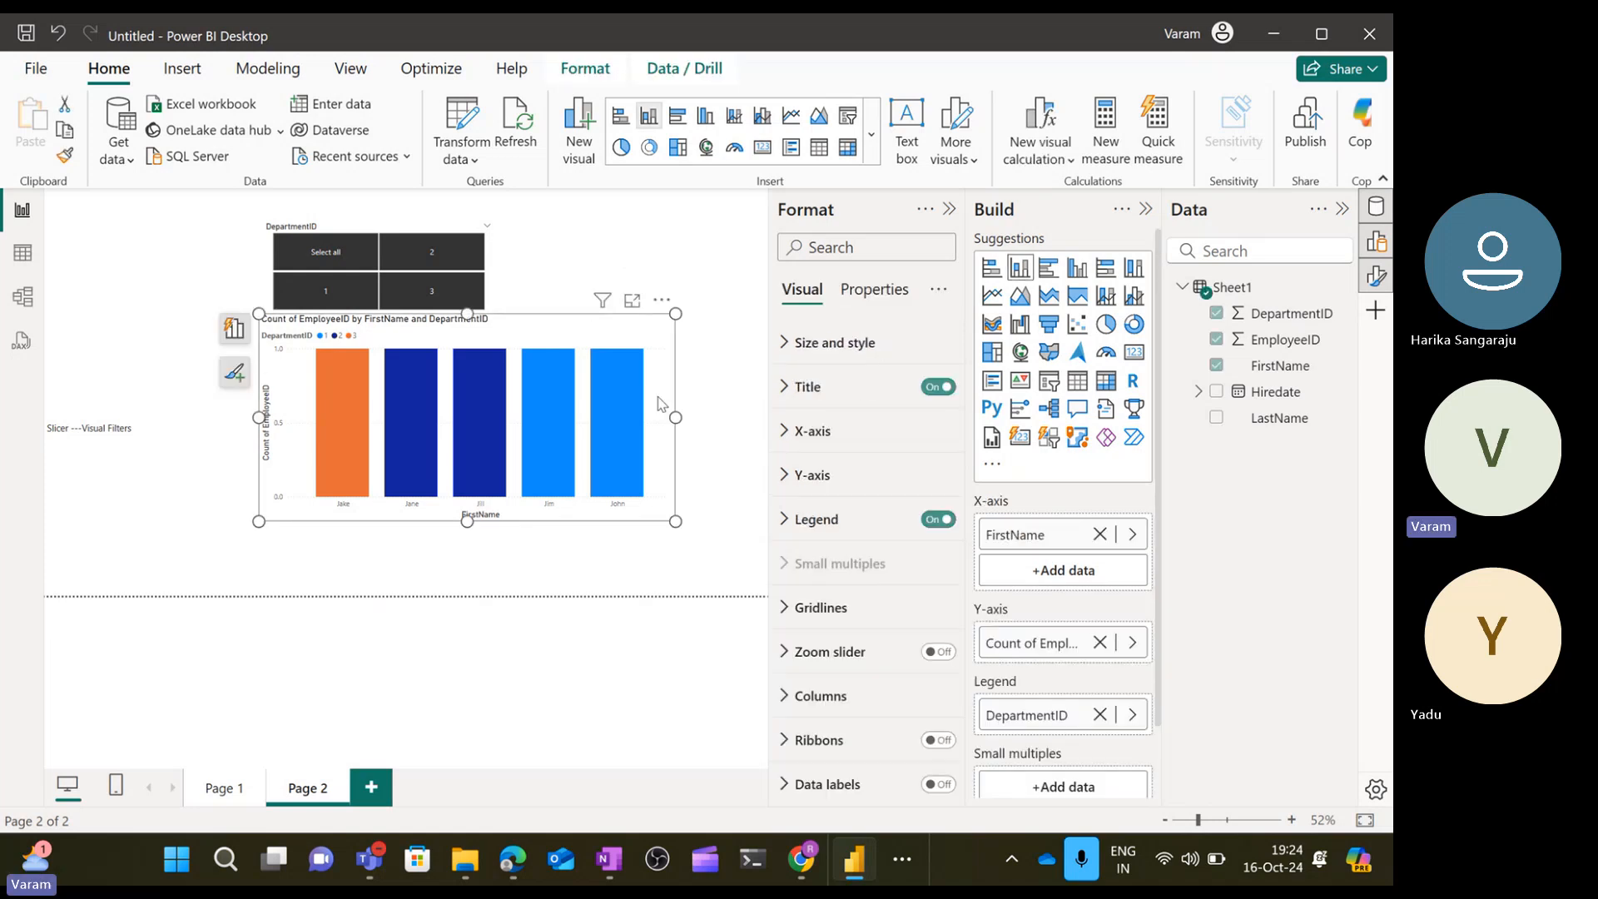
drag(675, 417, 500, 424)
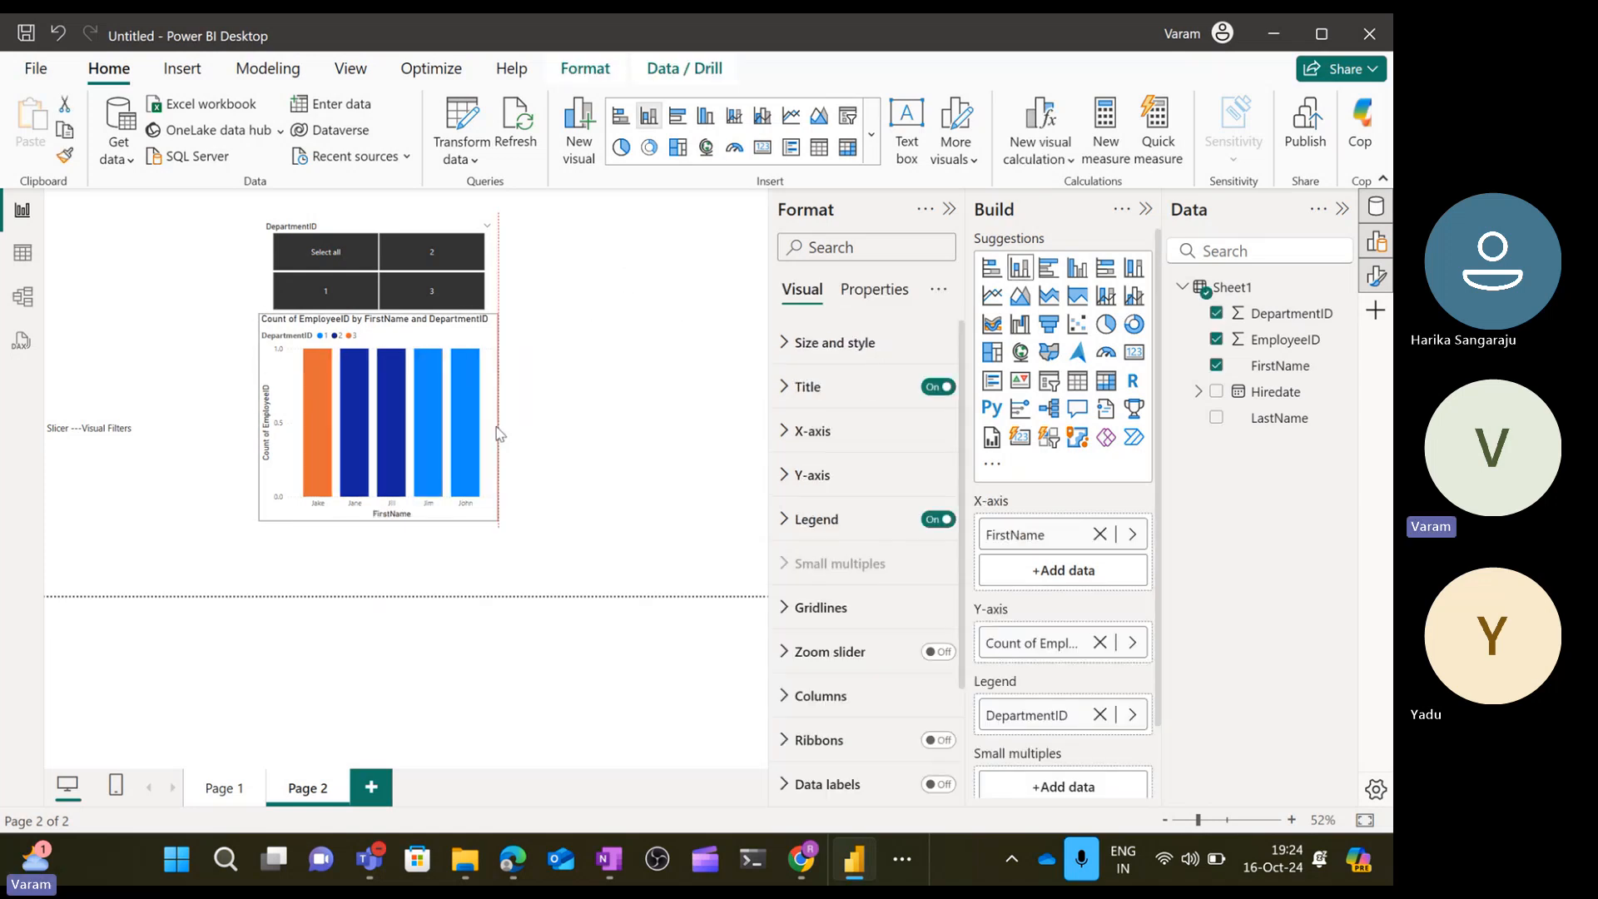
click(651, 410)
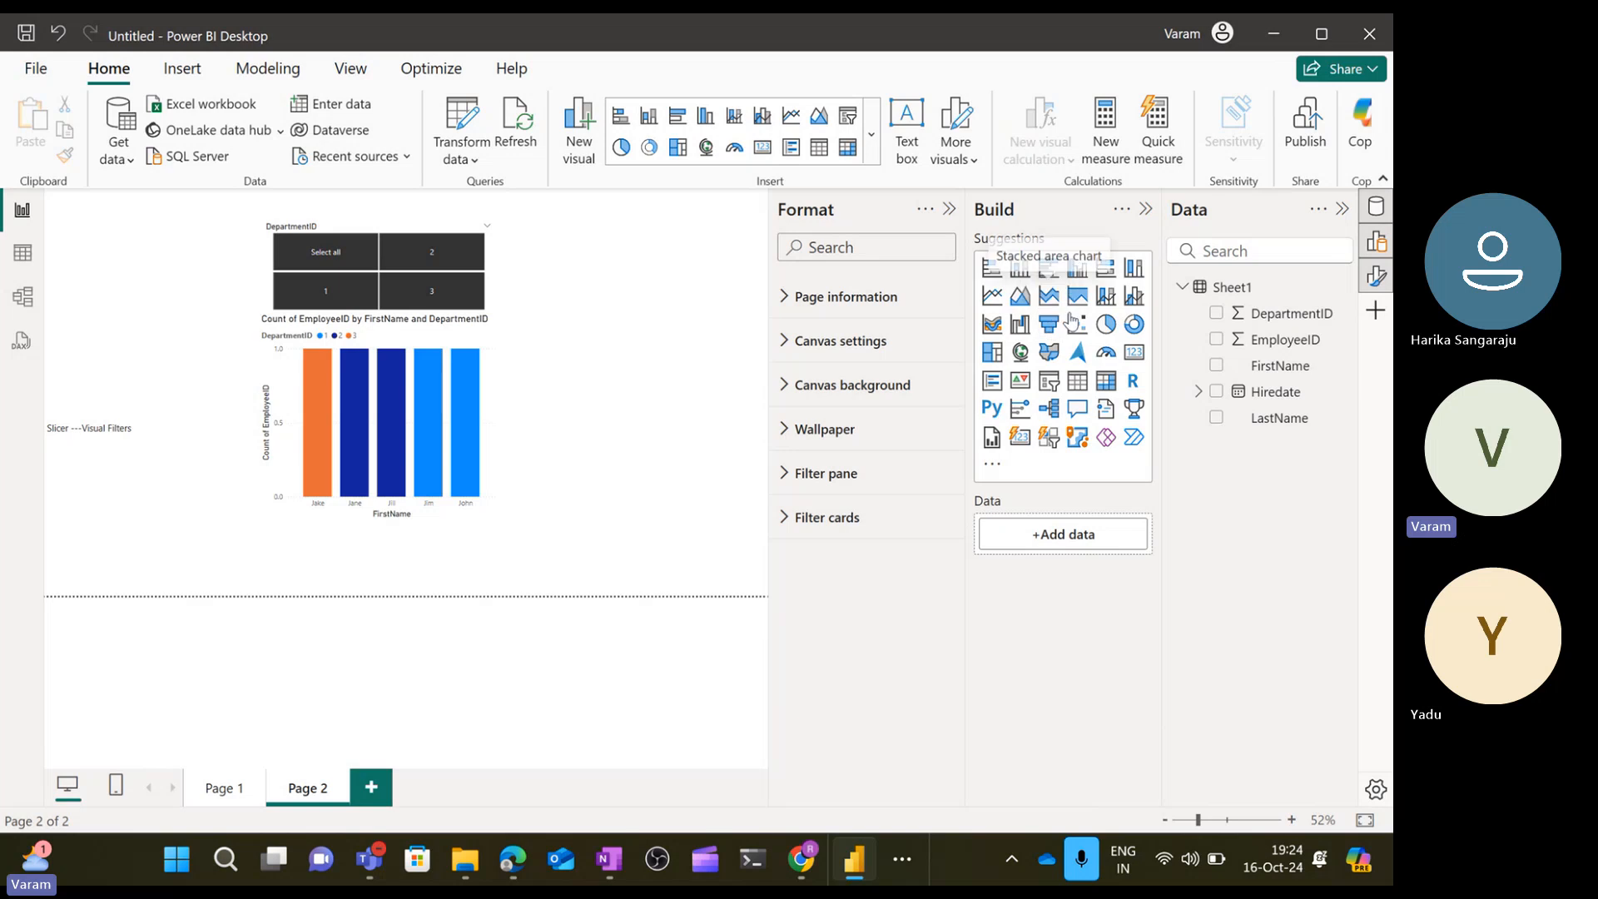
Add a stacked area chart beside the column chart with FirstName on the X-axis and DepartmentID and EmployeeID on the Y-axis.
click(1050, 305)
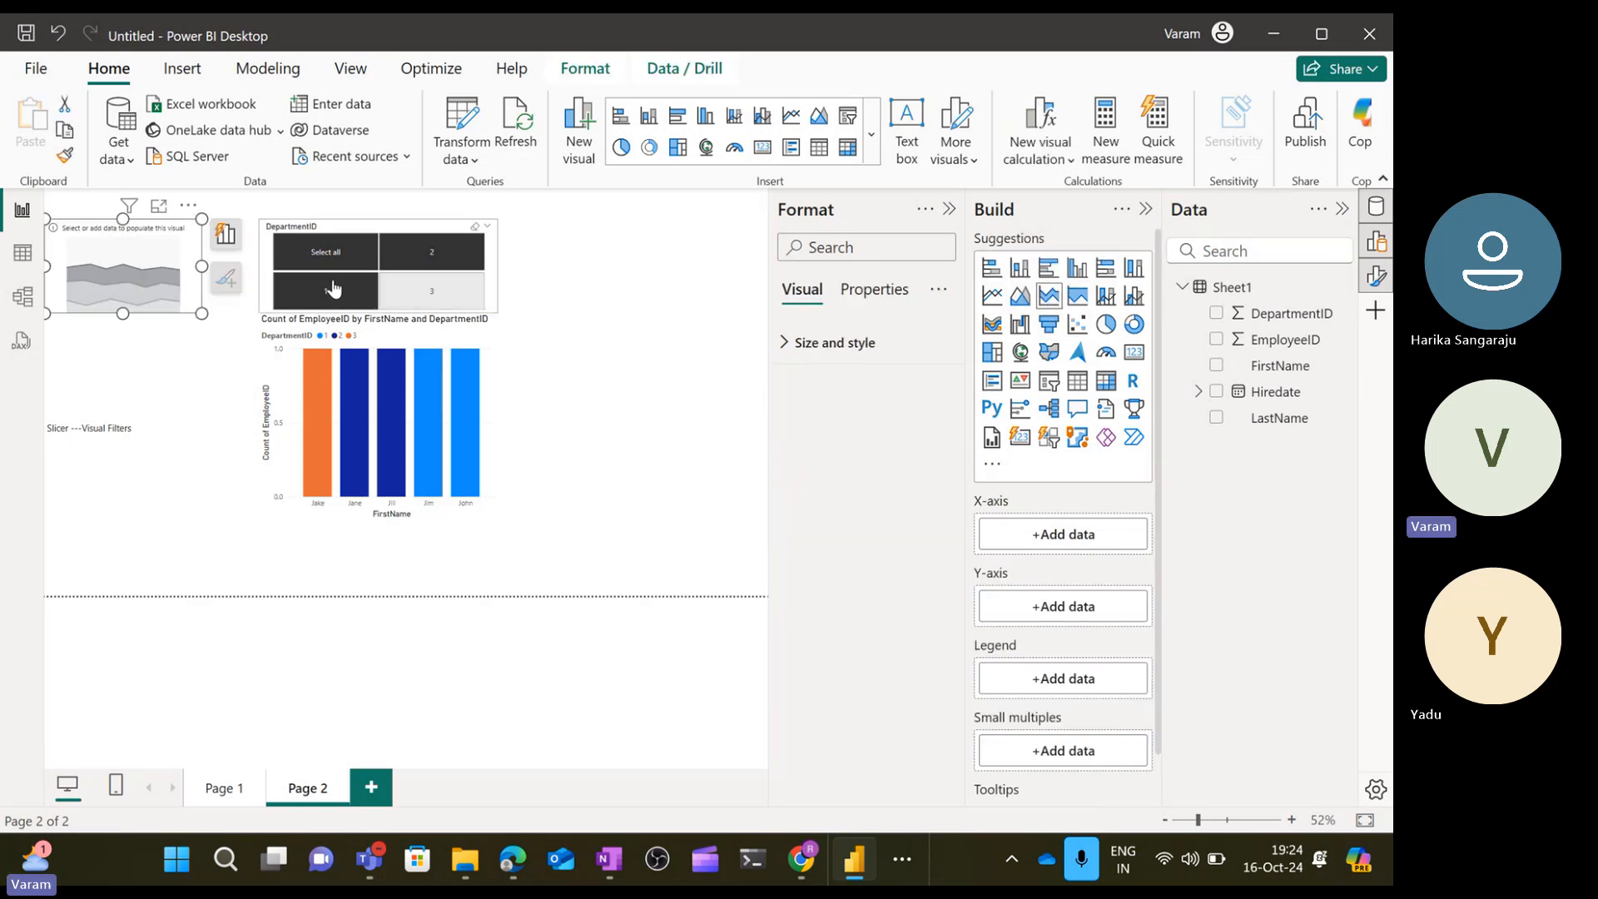
drag(191, 275, 663, 400)
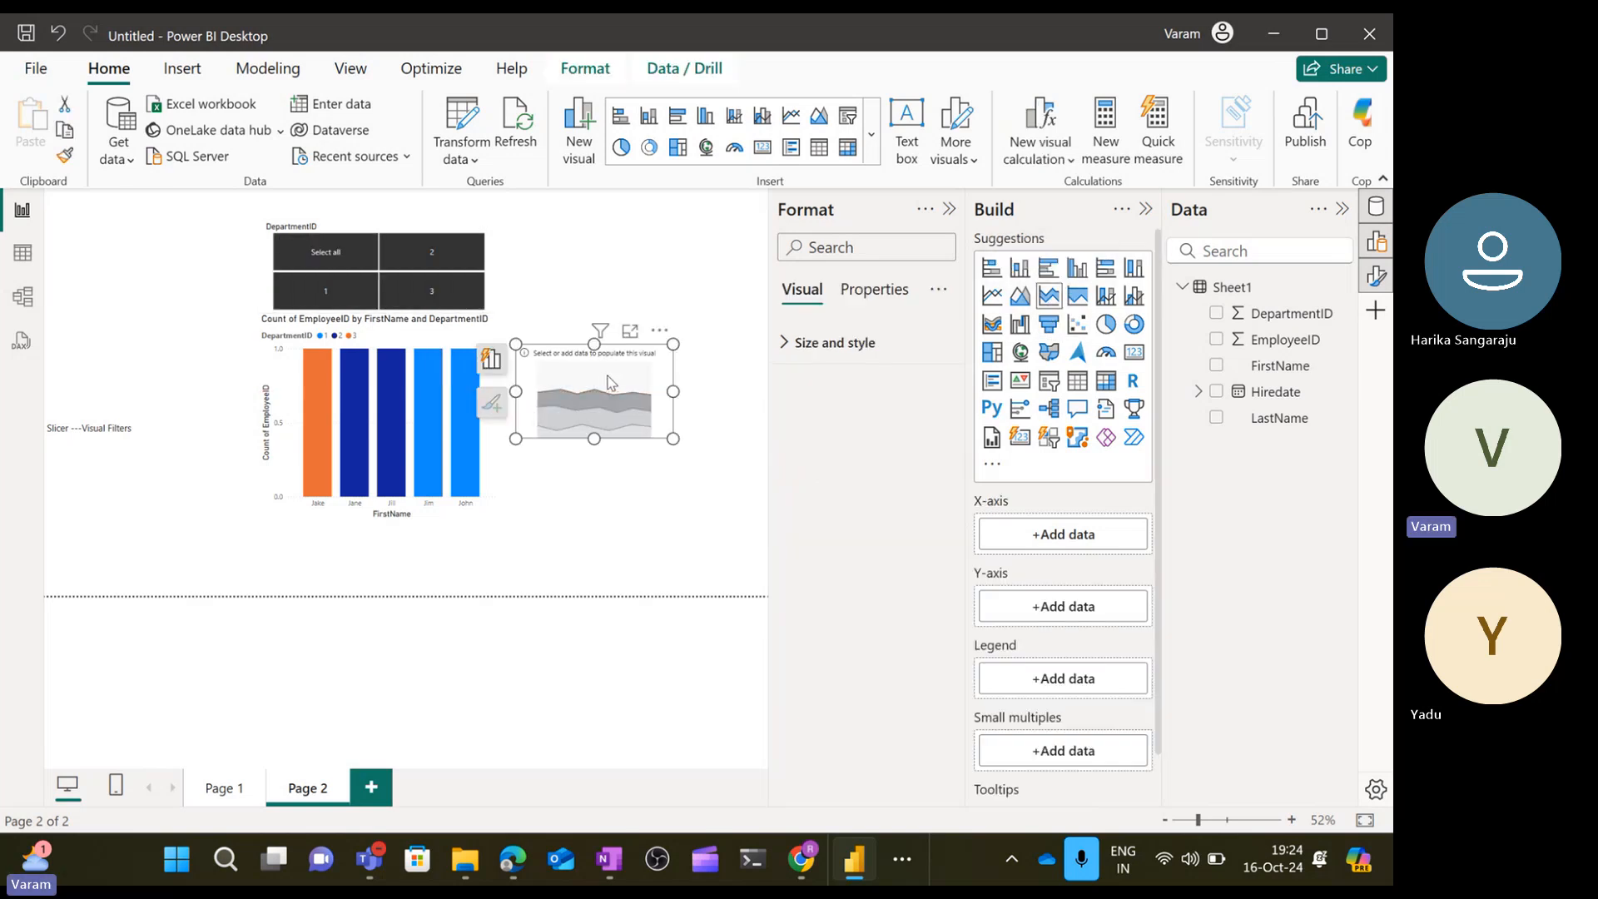
drag(1290, 369, 1116, 533)
drag(1262, 316, 1114, 638)
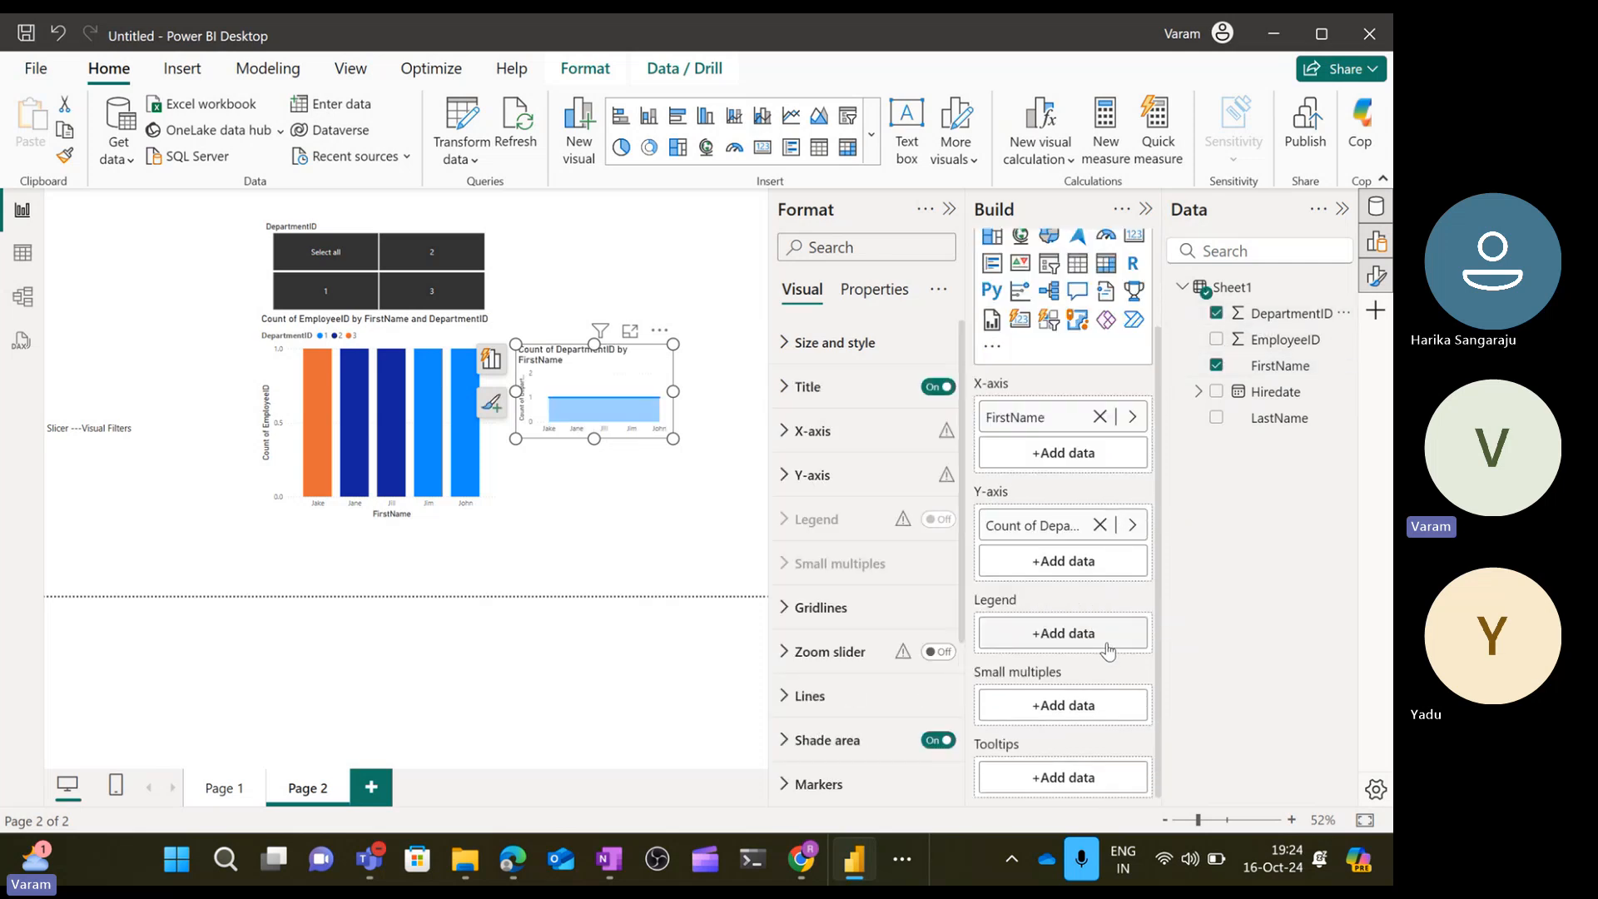
drag(1262, 339, 1086, 557)
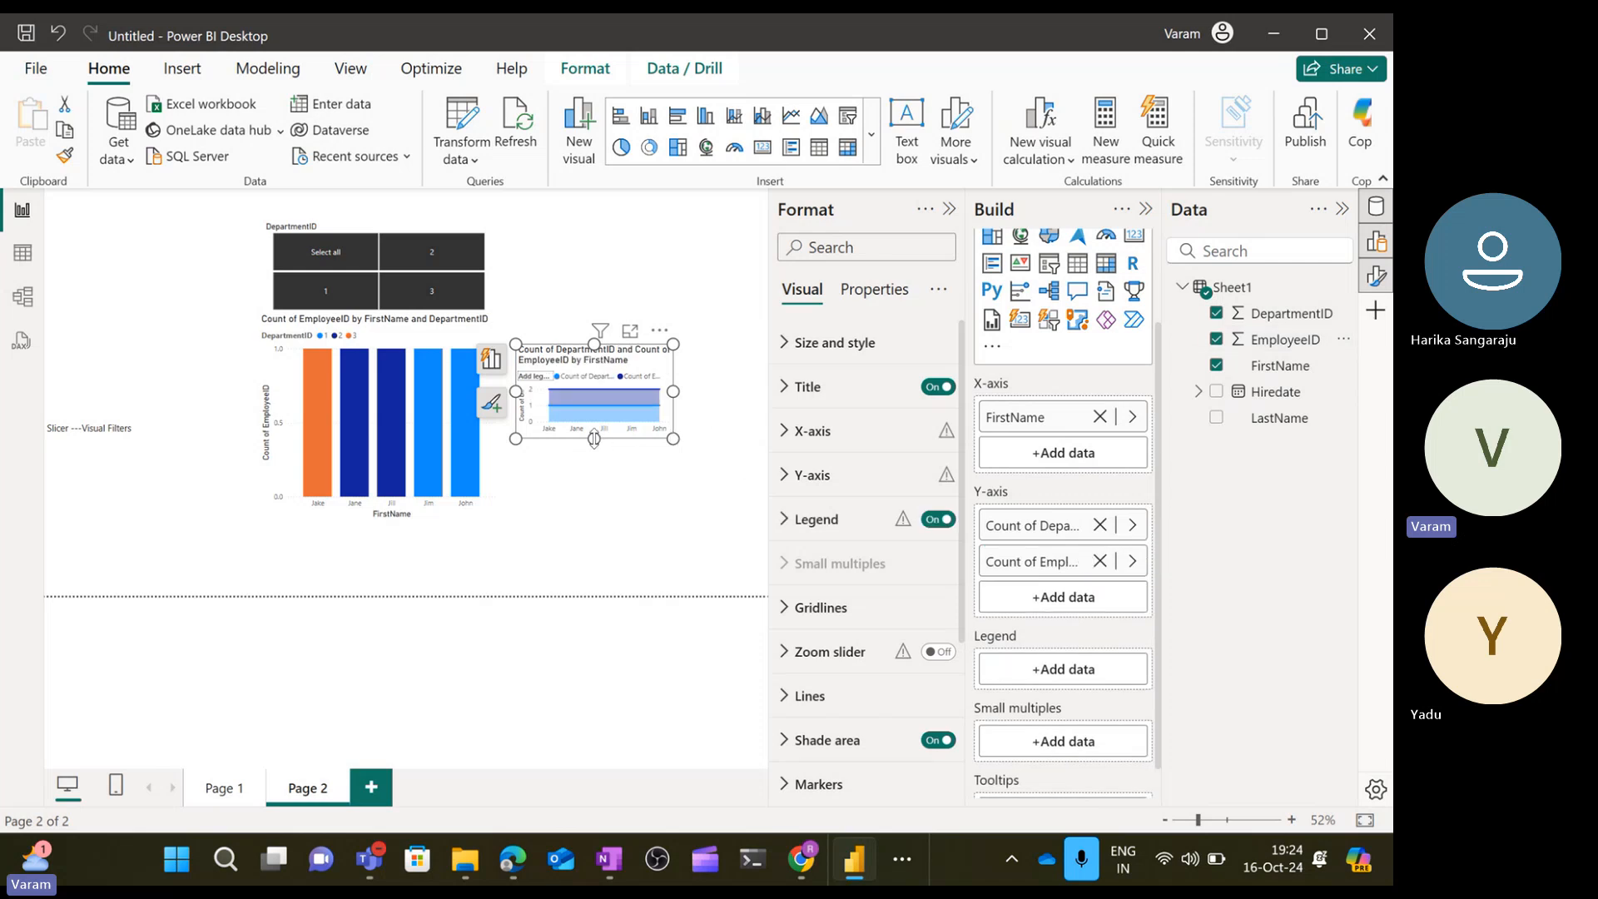
Enlarge the stacked area chart in height and width to fill the space beside the column chart.
drag(595, 439, 595, 498)
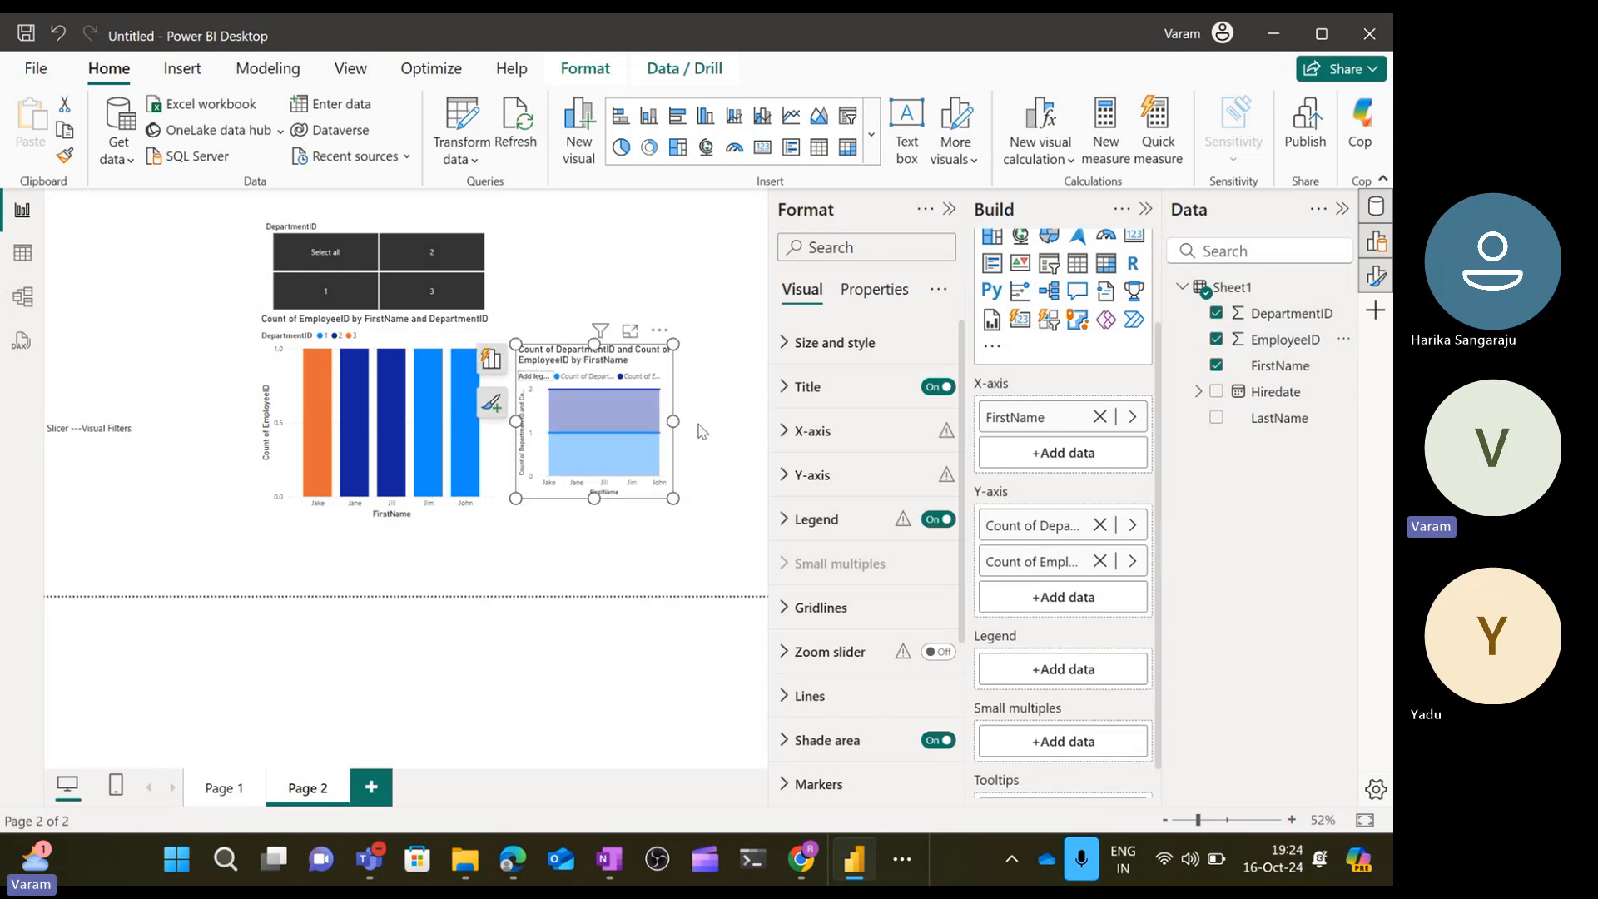
drag(673, 421, 746, 421)
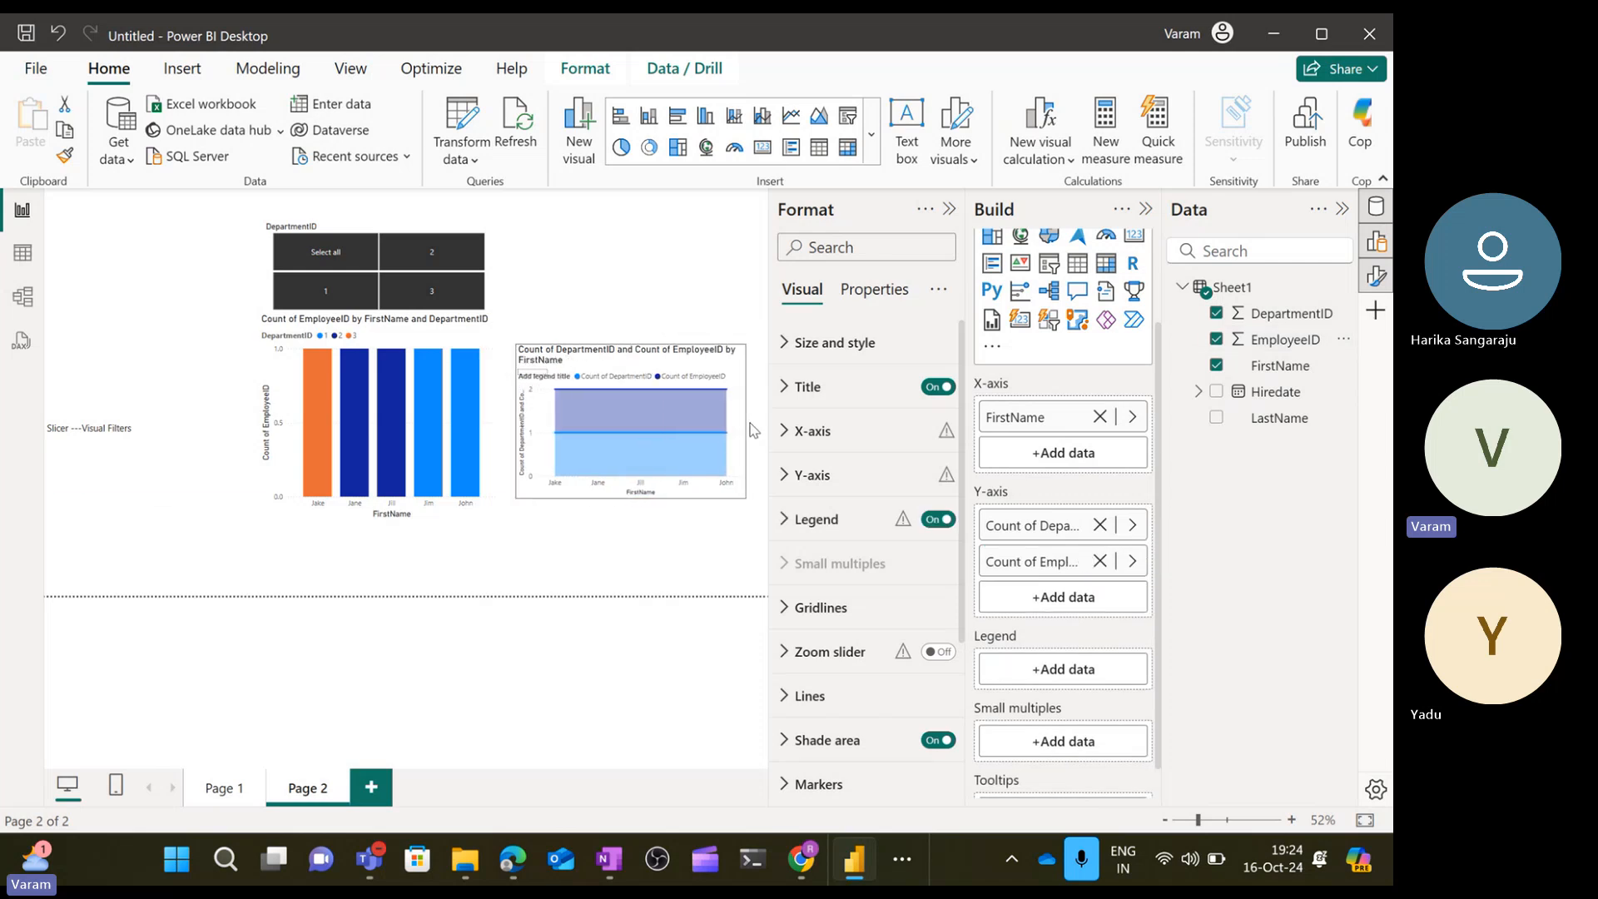
Filter both charts with different combinations of DepartmentID tiles, including 1 alone and 1 with 2, and clear the selection.
click(448, 281)
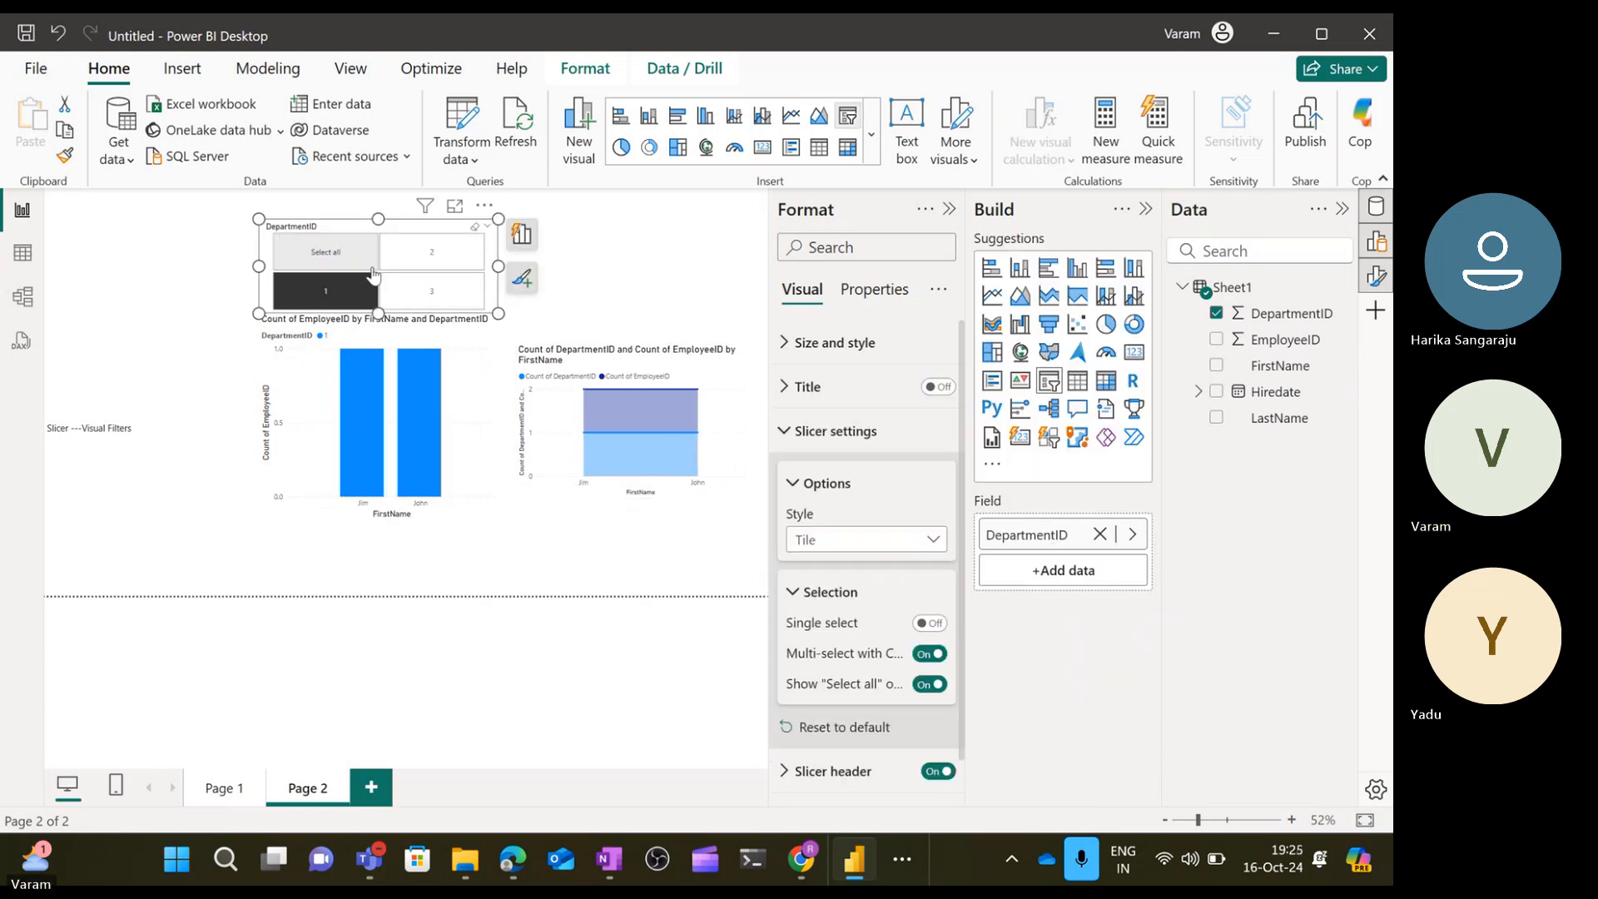
click(342, 297)
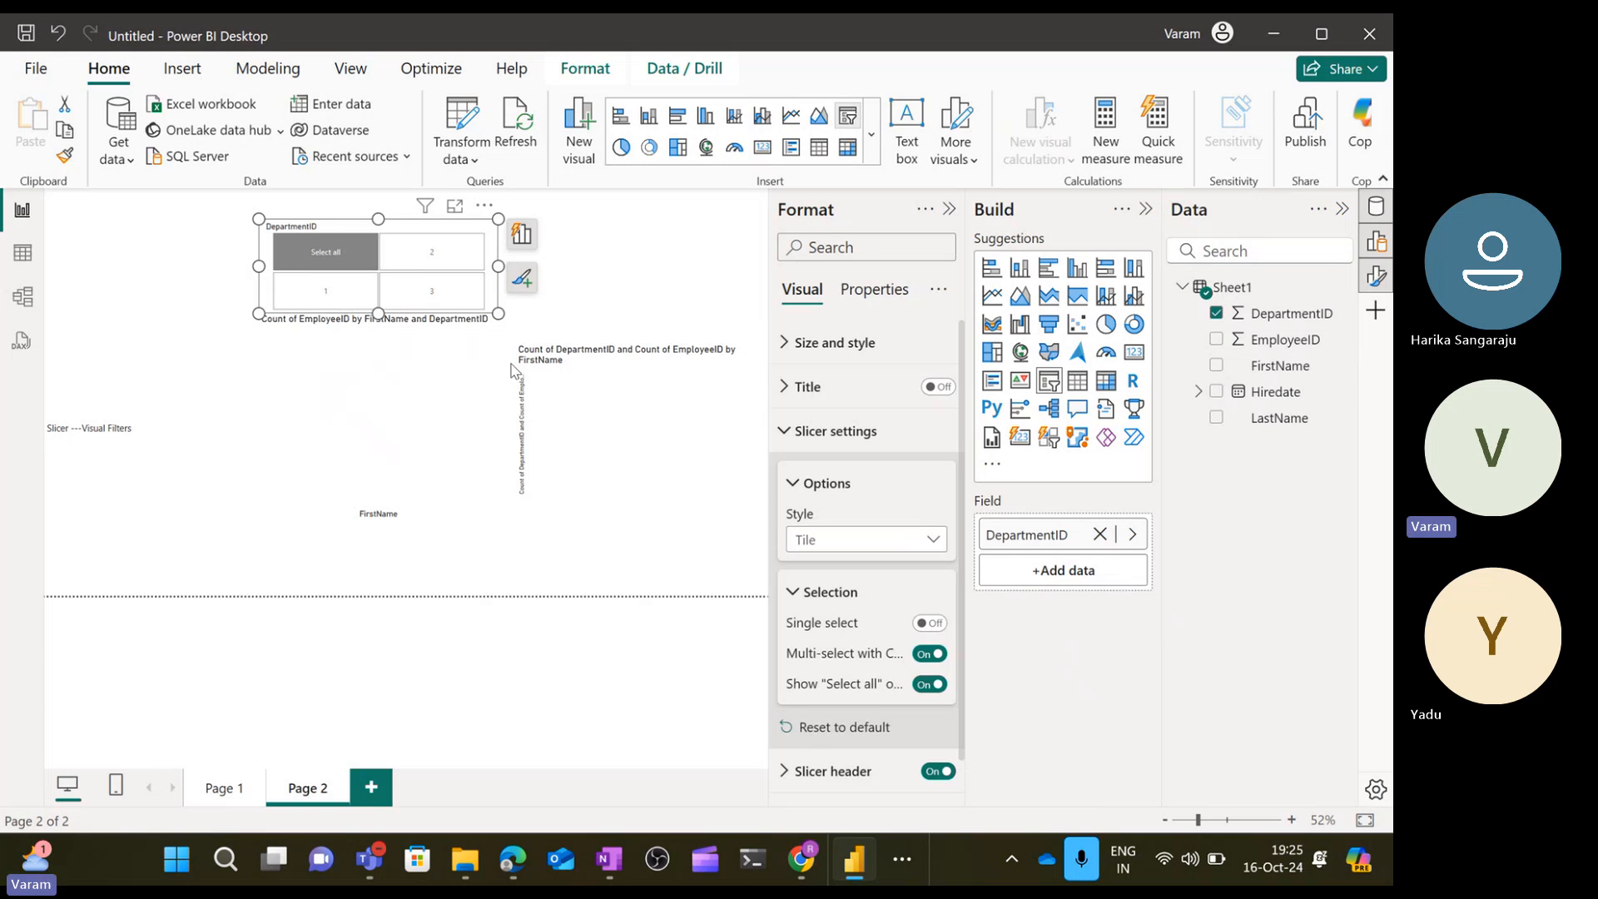
click(330, 296)
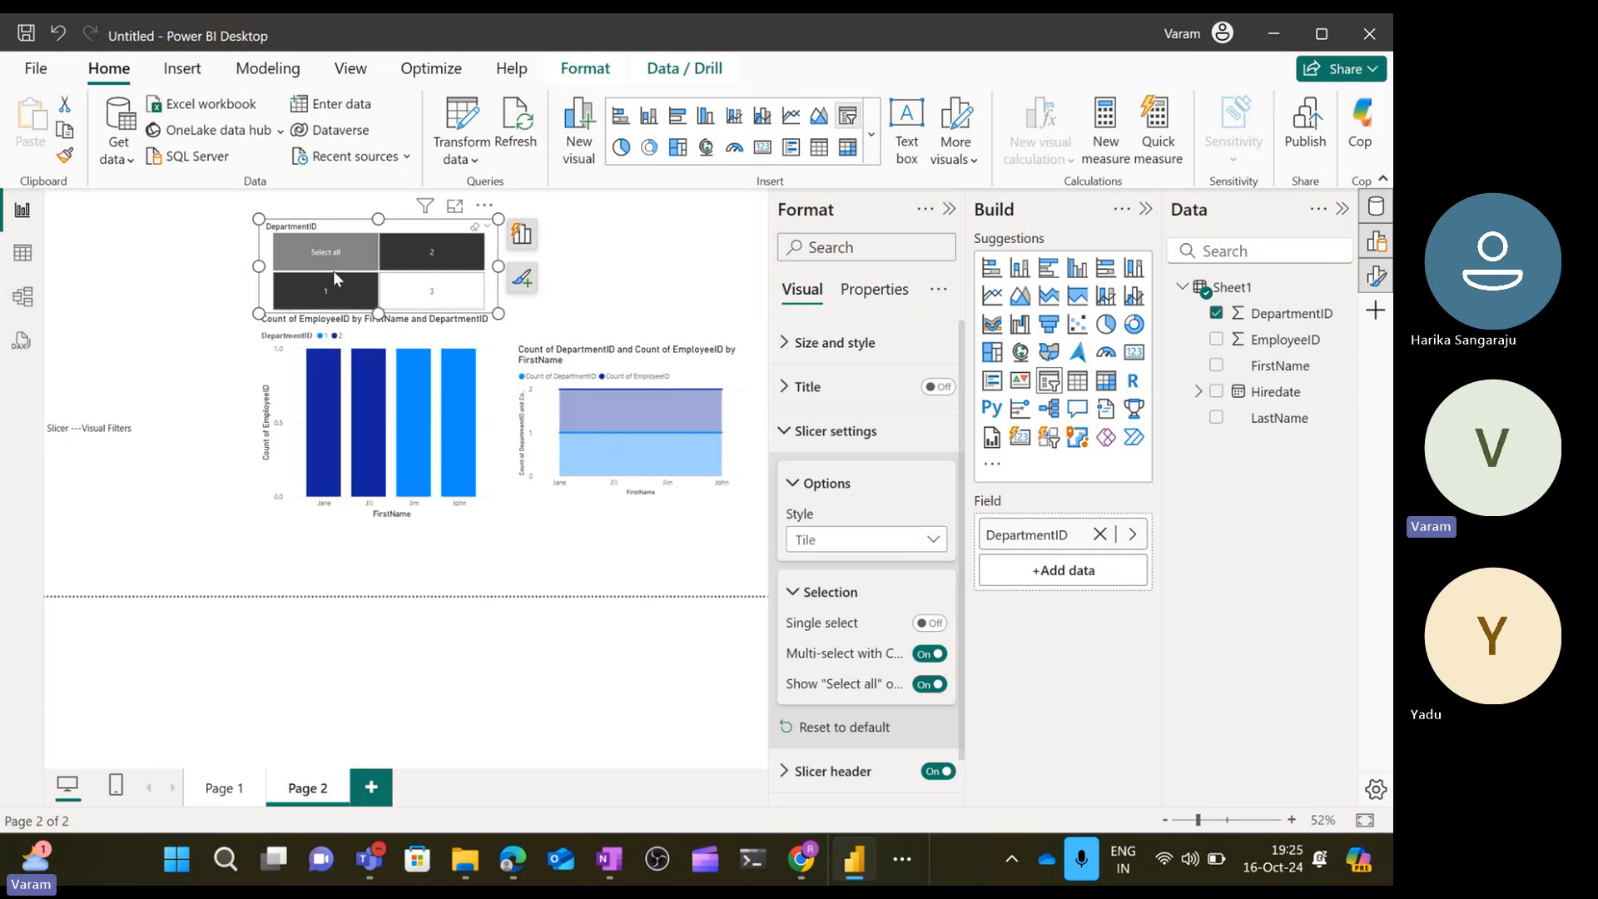
click(328, 259)
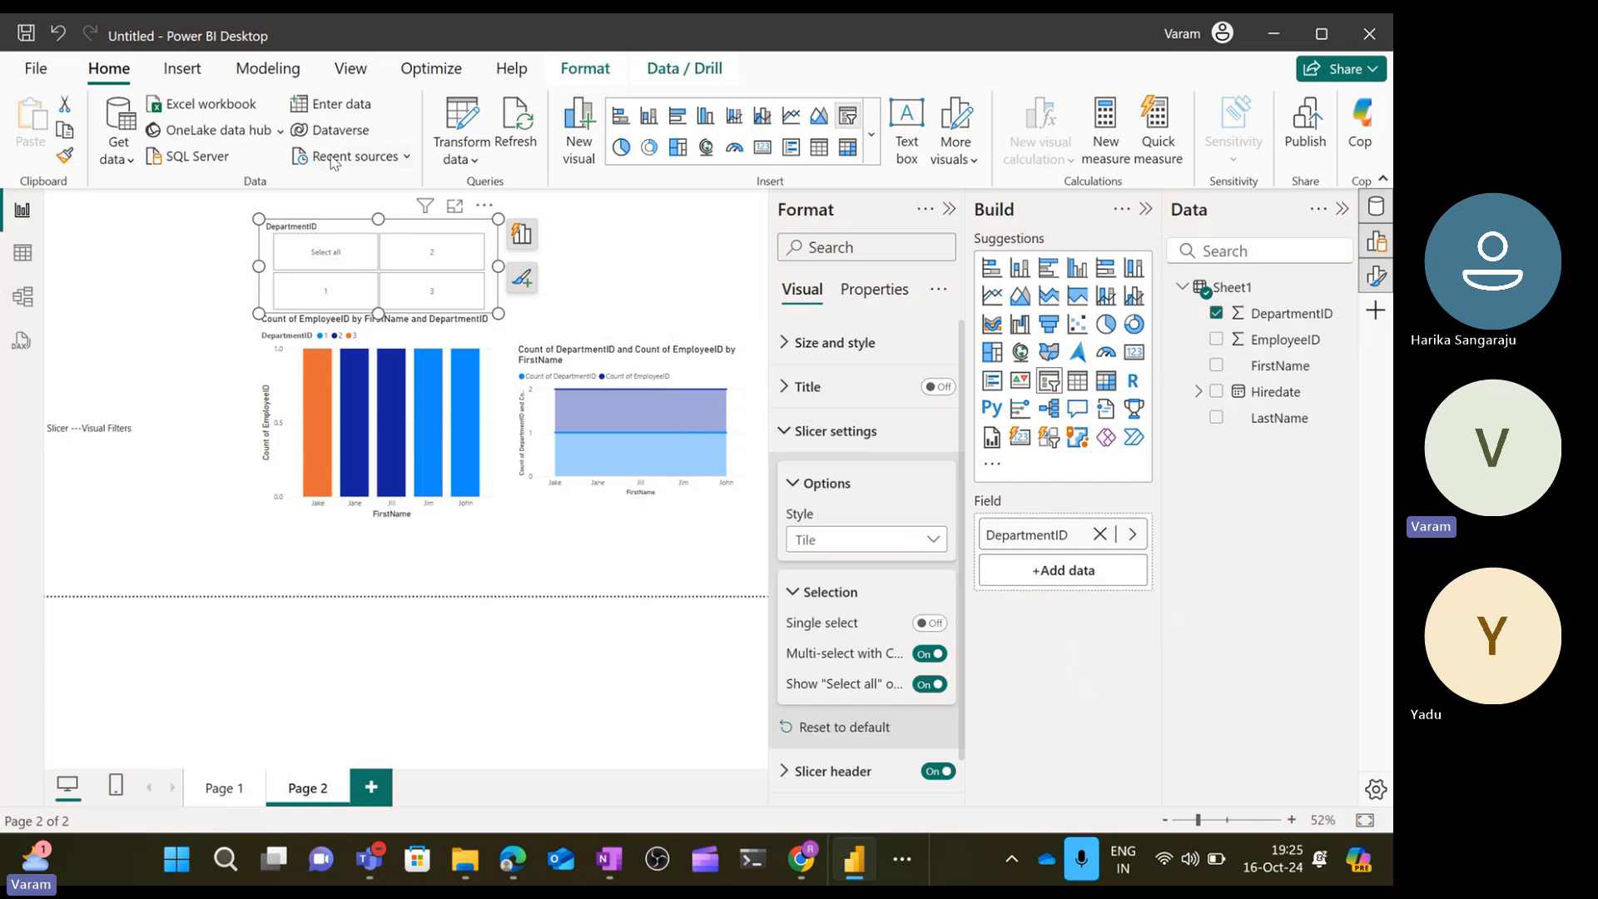
Sync the DepartmentID slicer across Page 1 and Page 2, with the slicer shown on both pages.
click(379, 75)
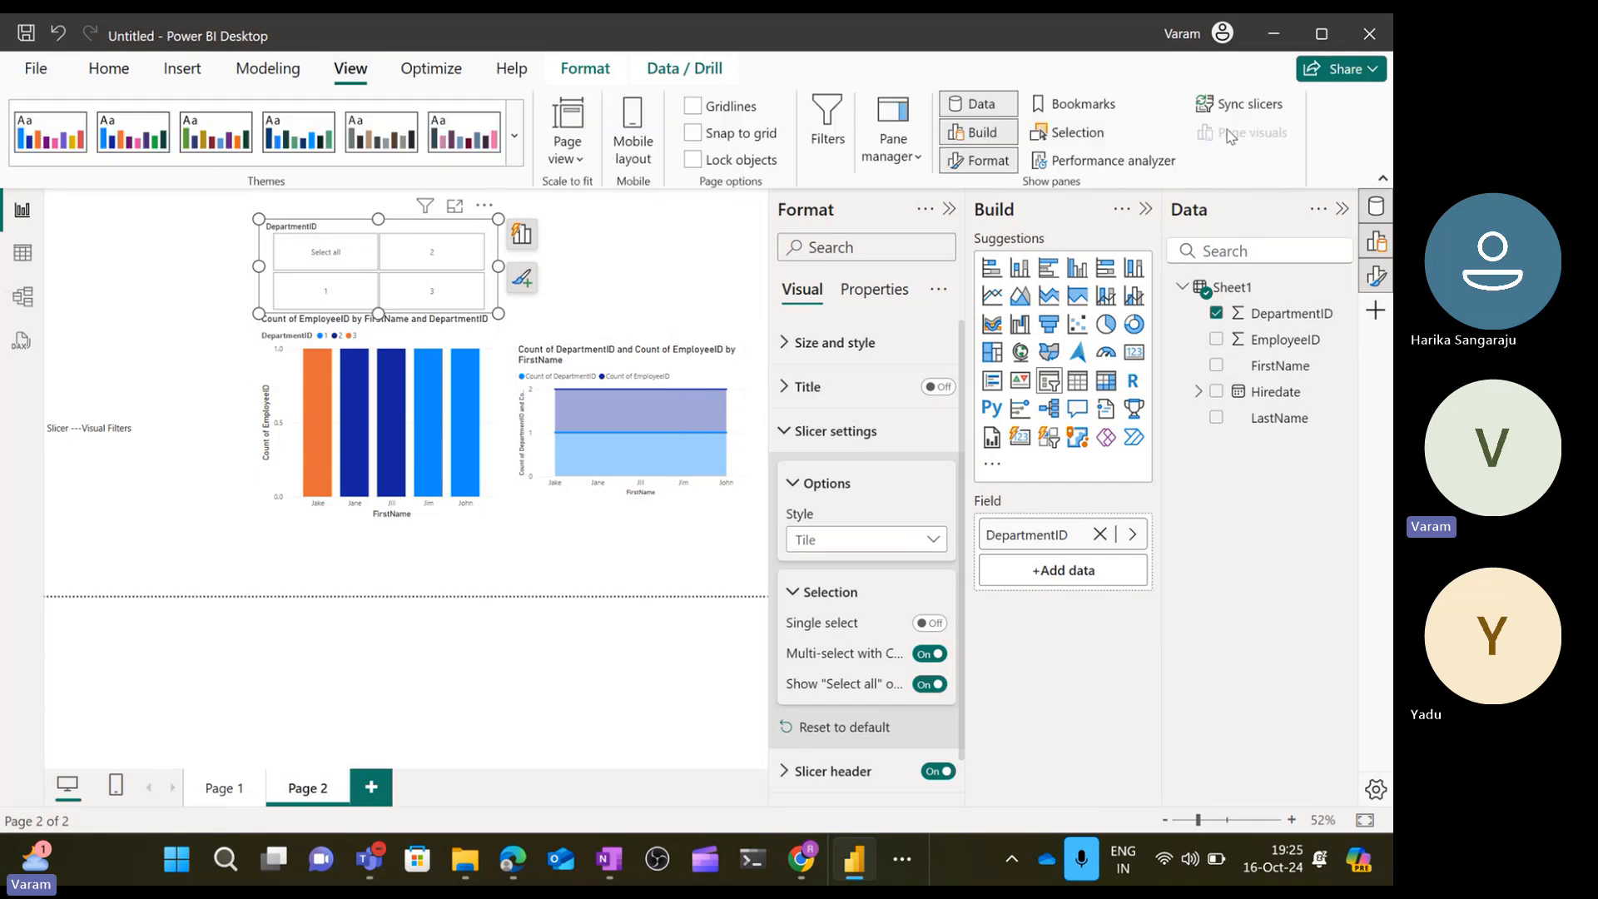
click(1276, 108)
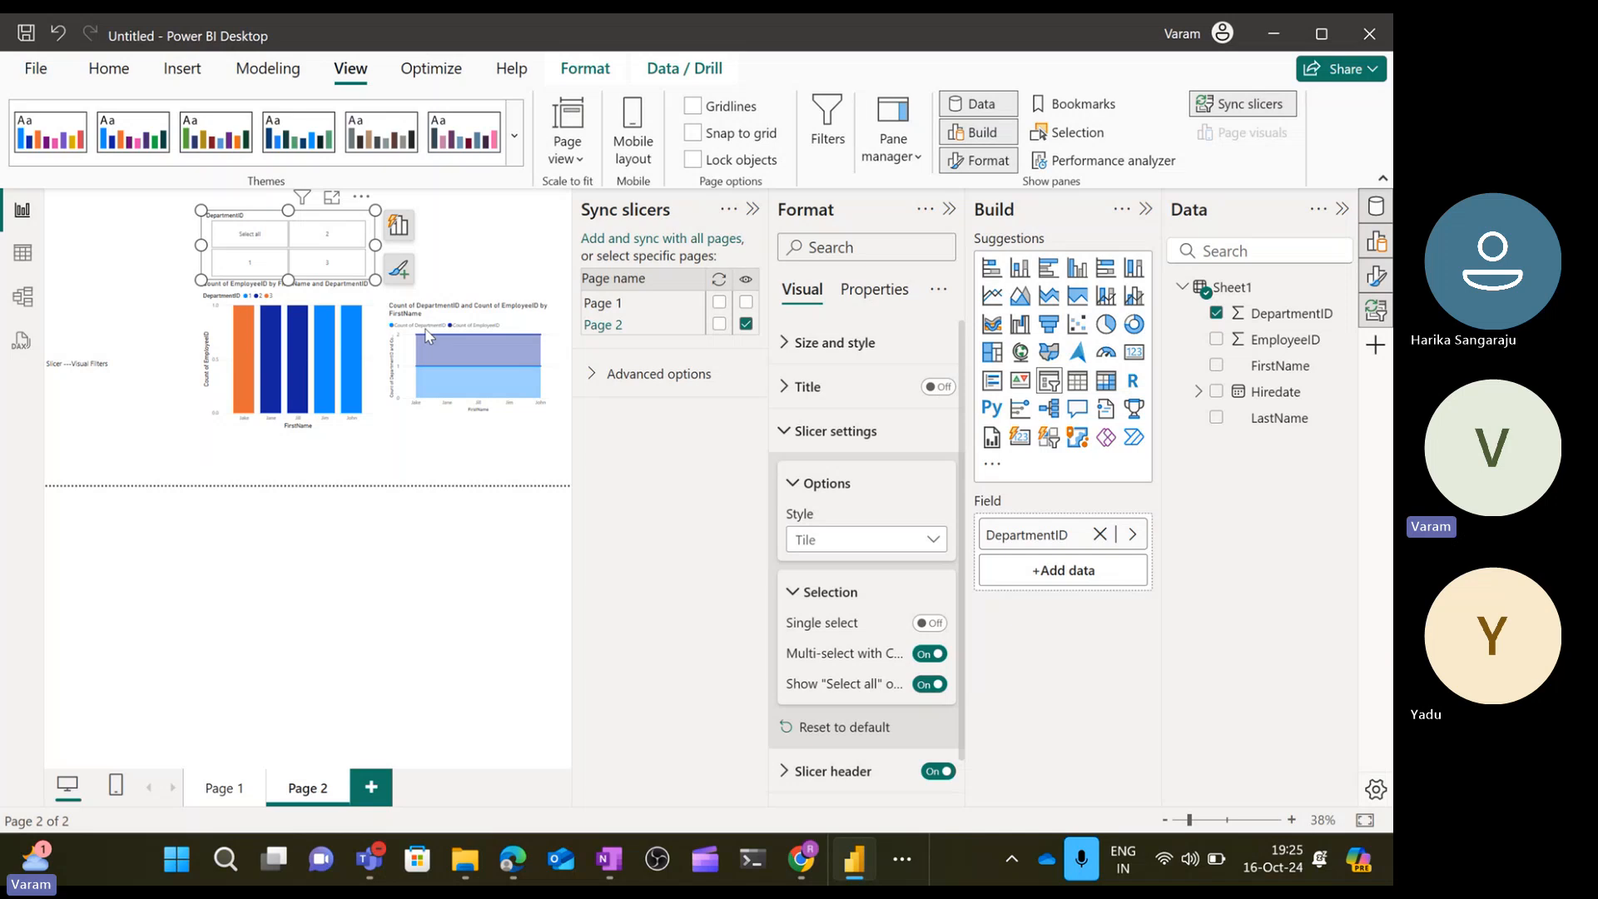
click(224, 787)
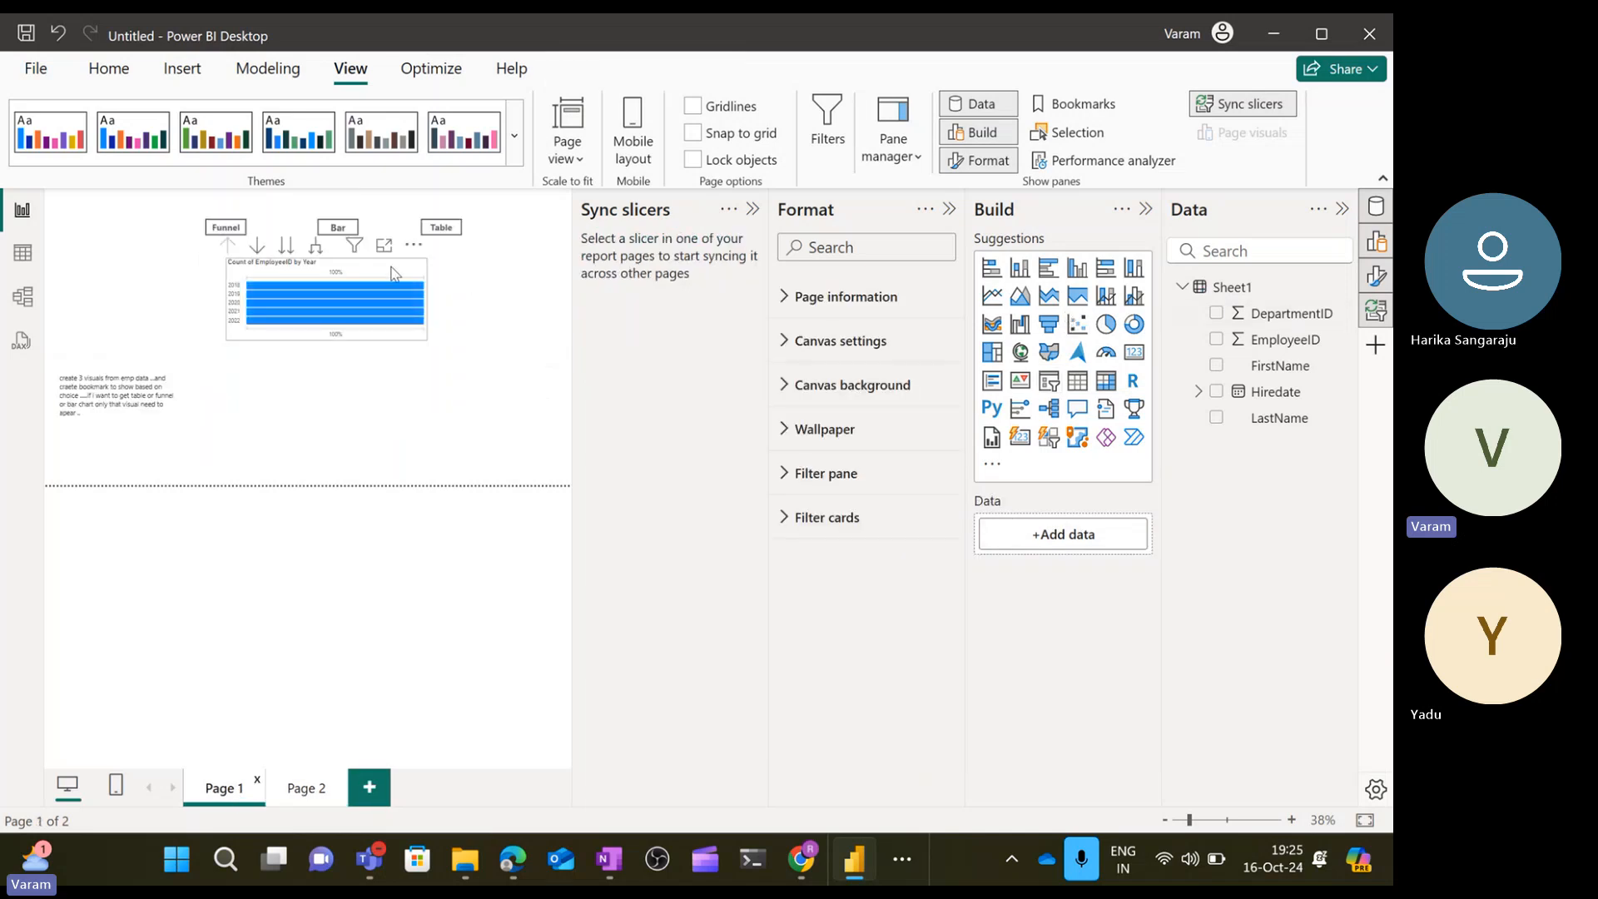
click(394, 275)
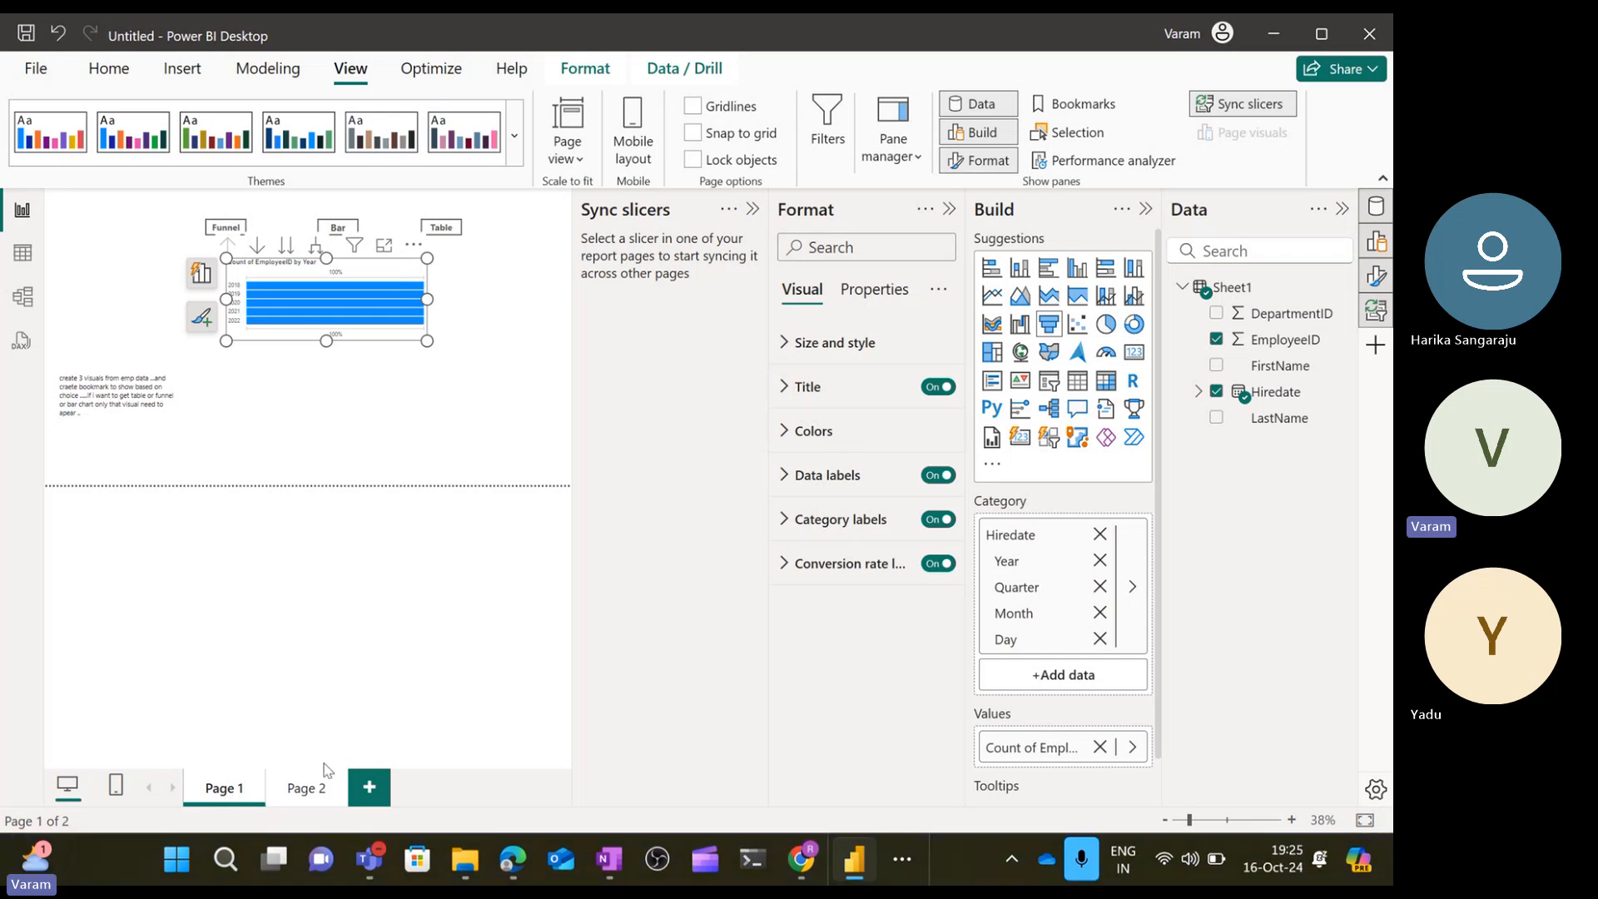
click(301, 788)
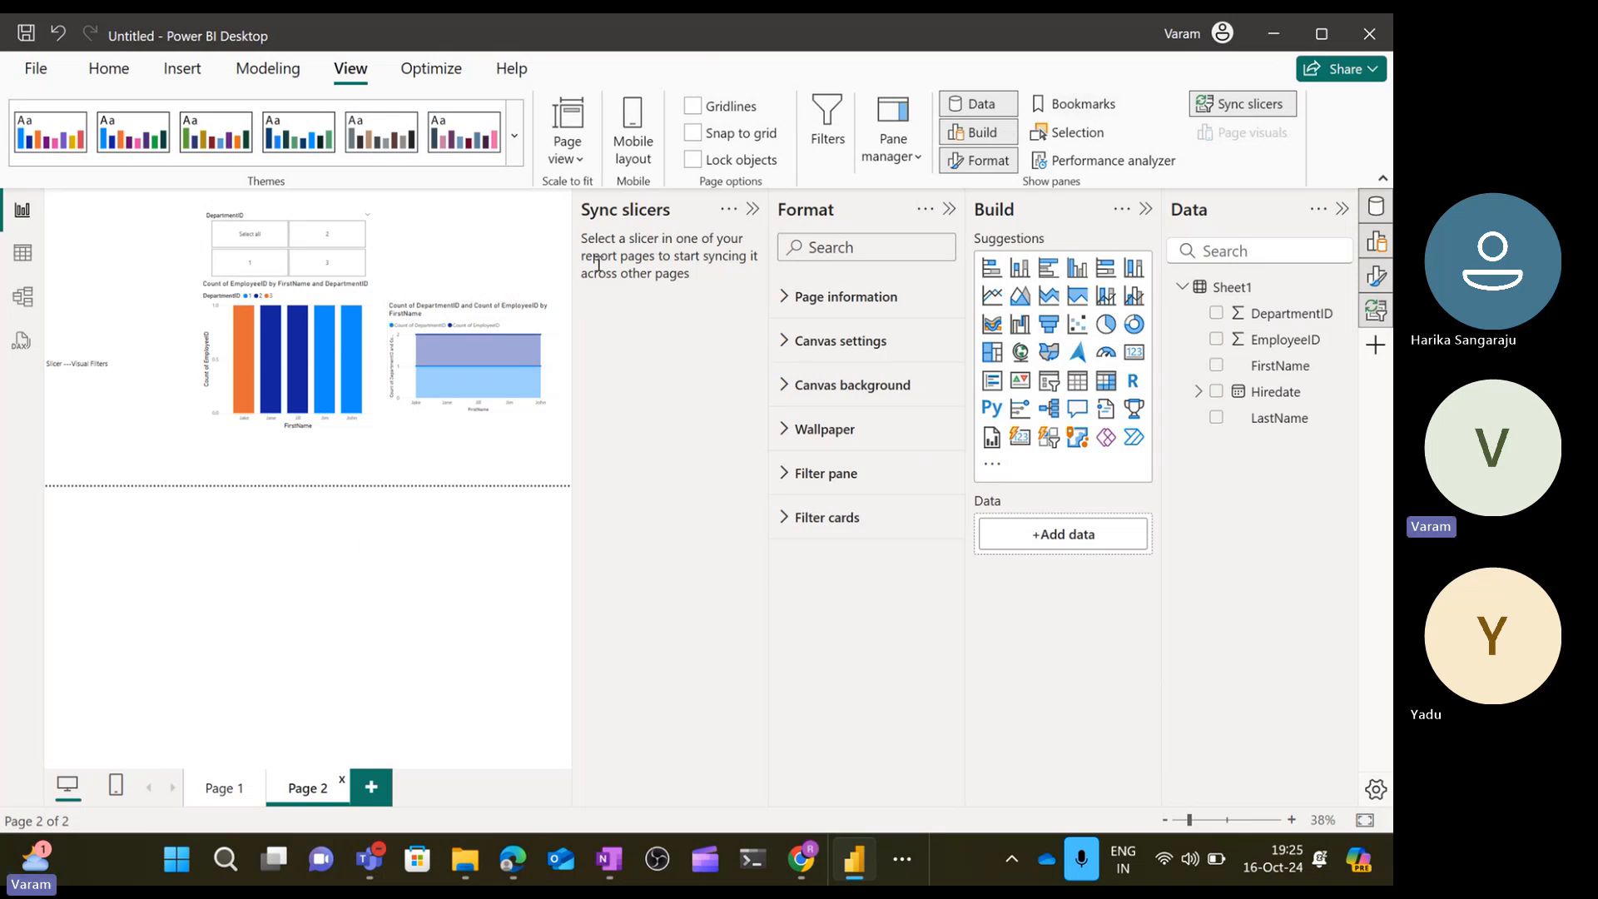
click(372, 252)
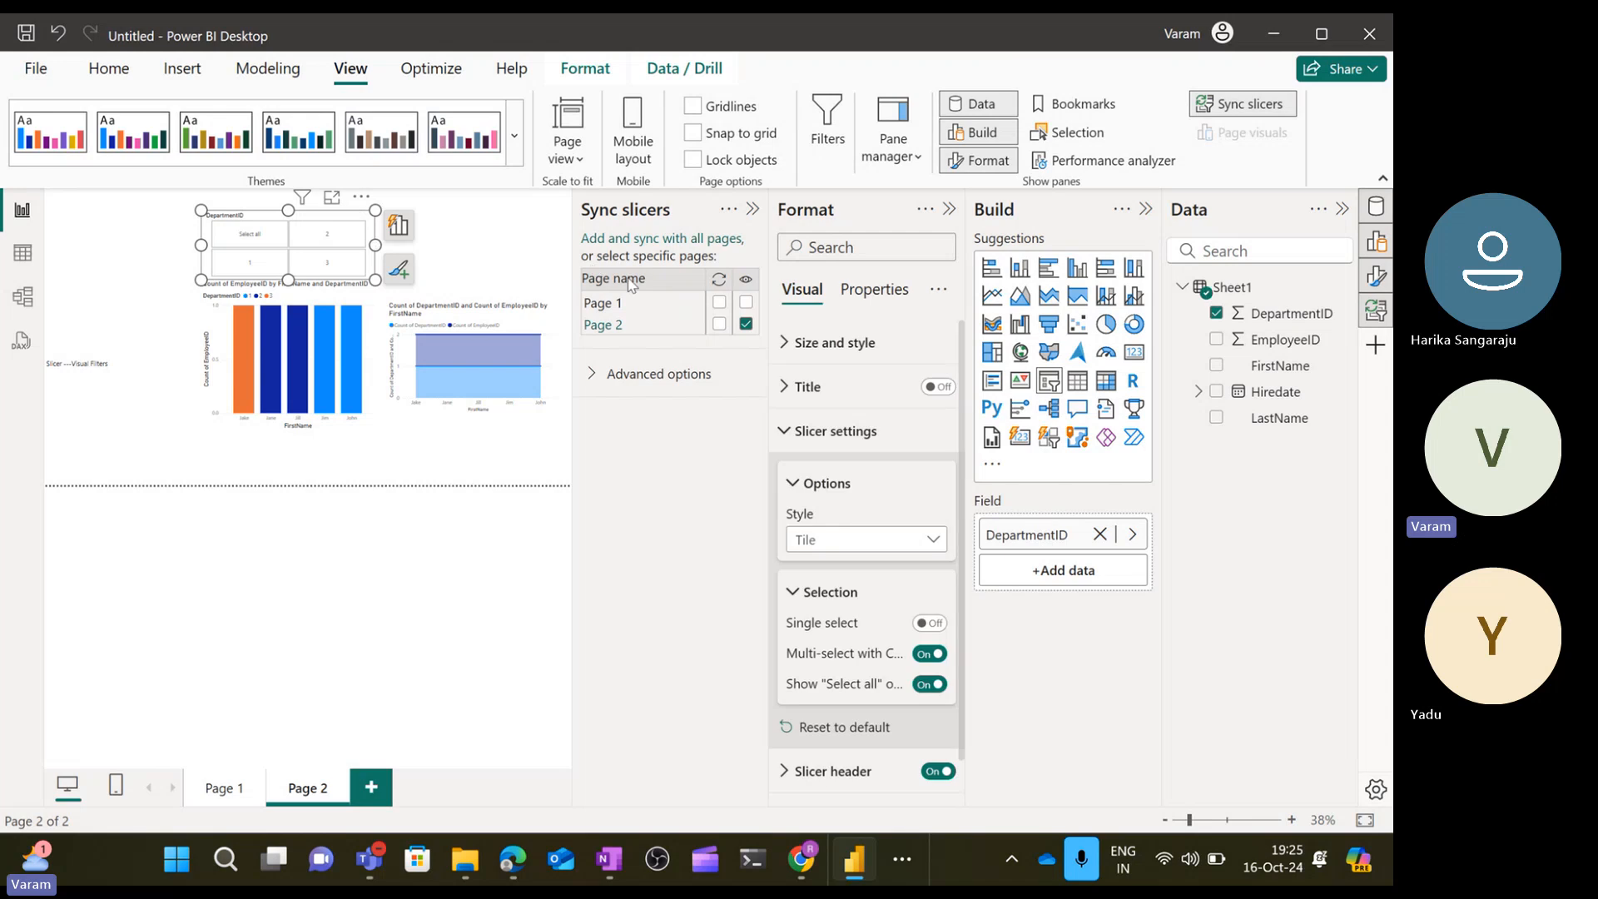
click(719, 303)
click(716, 326)
Filter by DepartmentID 2 on Page 2 and check the synced slicer and funnel chart on Page 1.
click(223, 789)
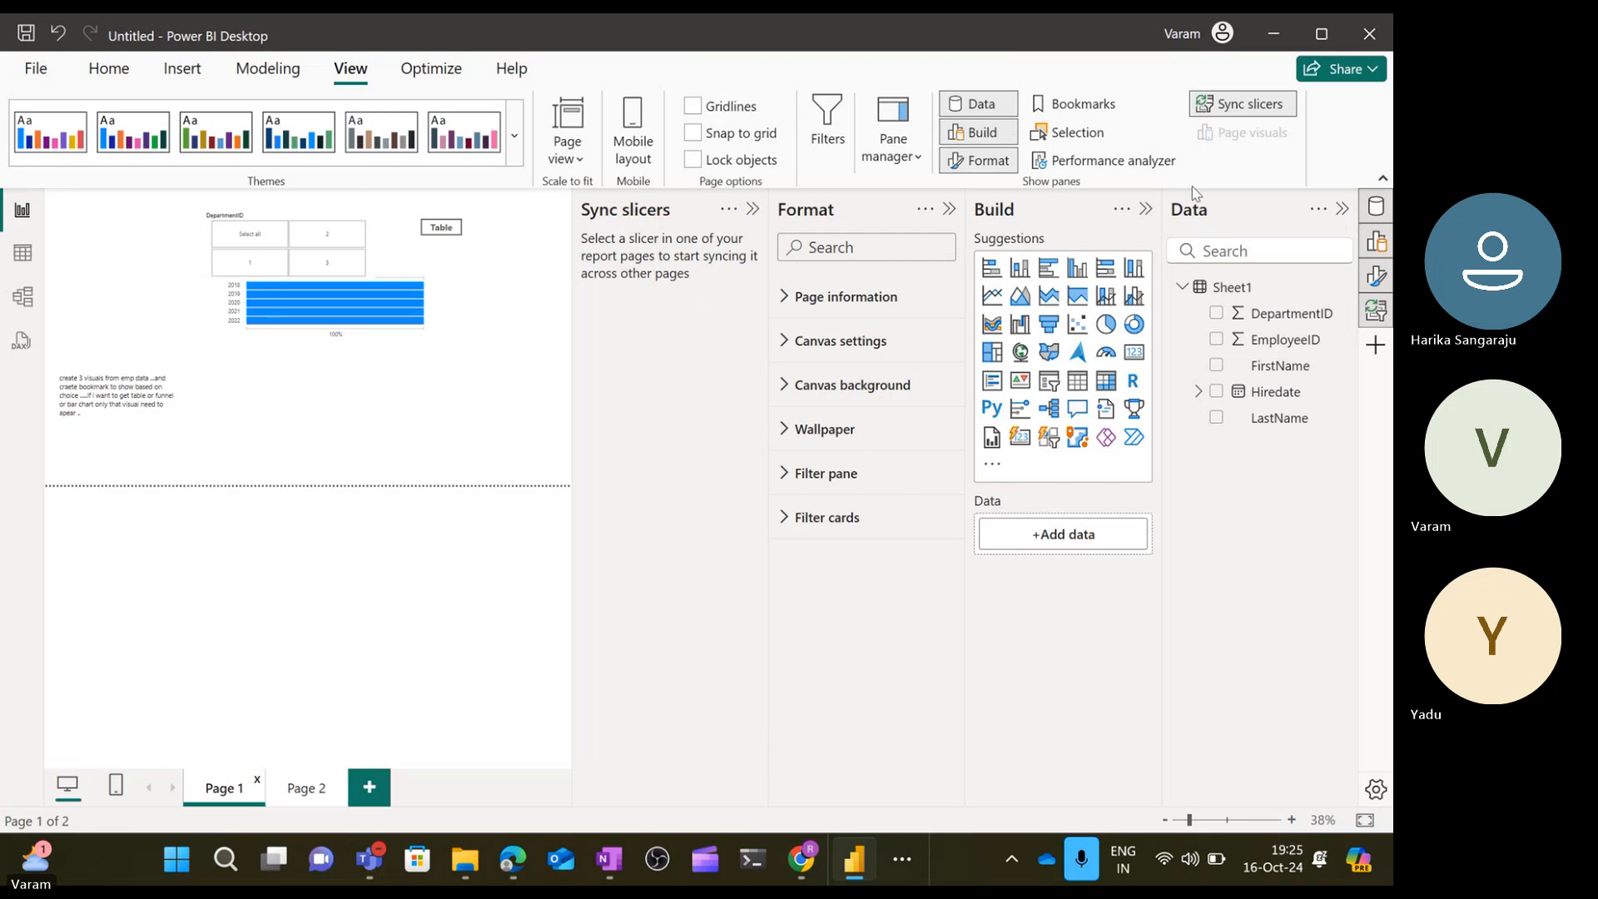
click(1146, 210)
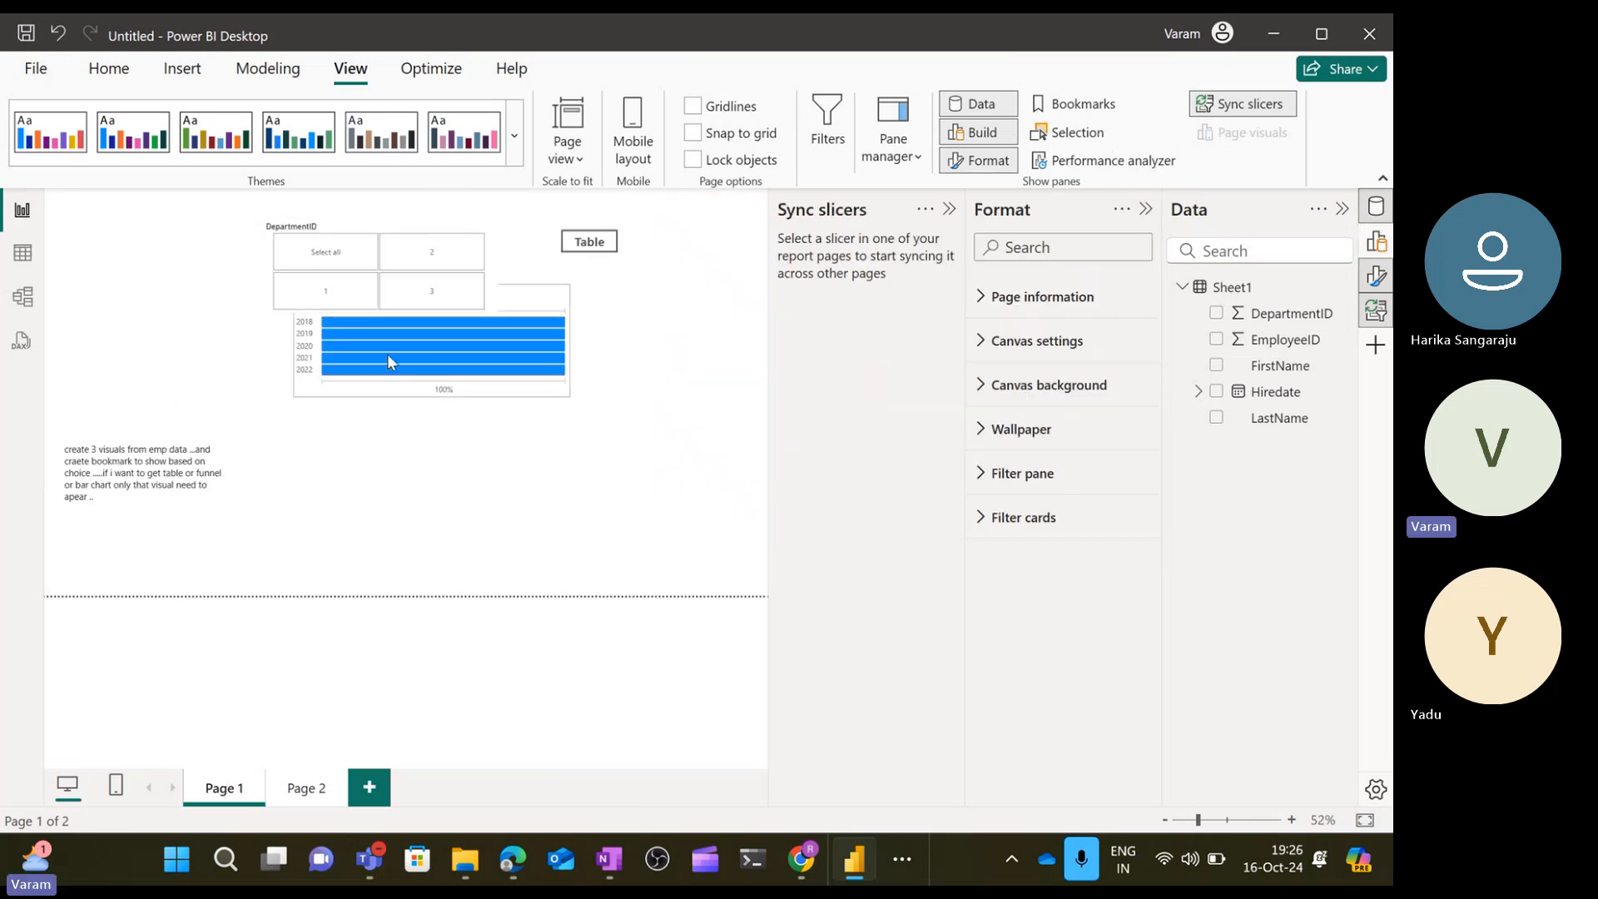
mouse_move(449, 375)
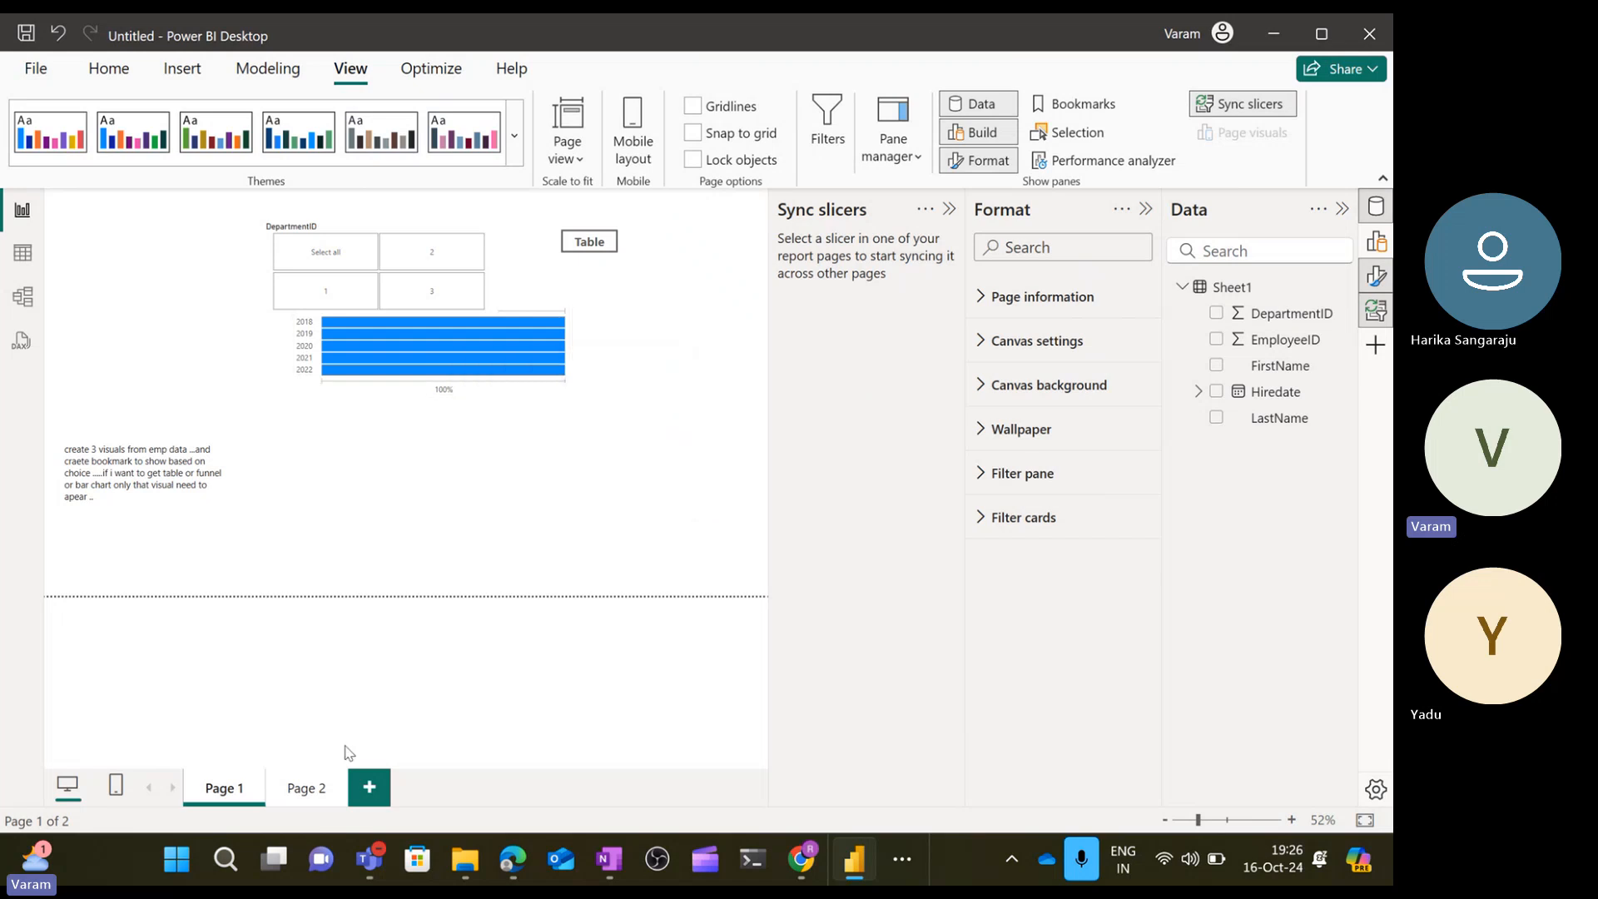
click(308, 784)
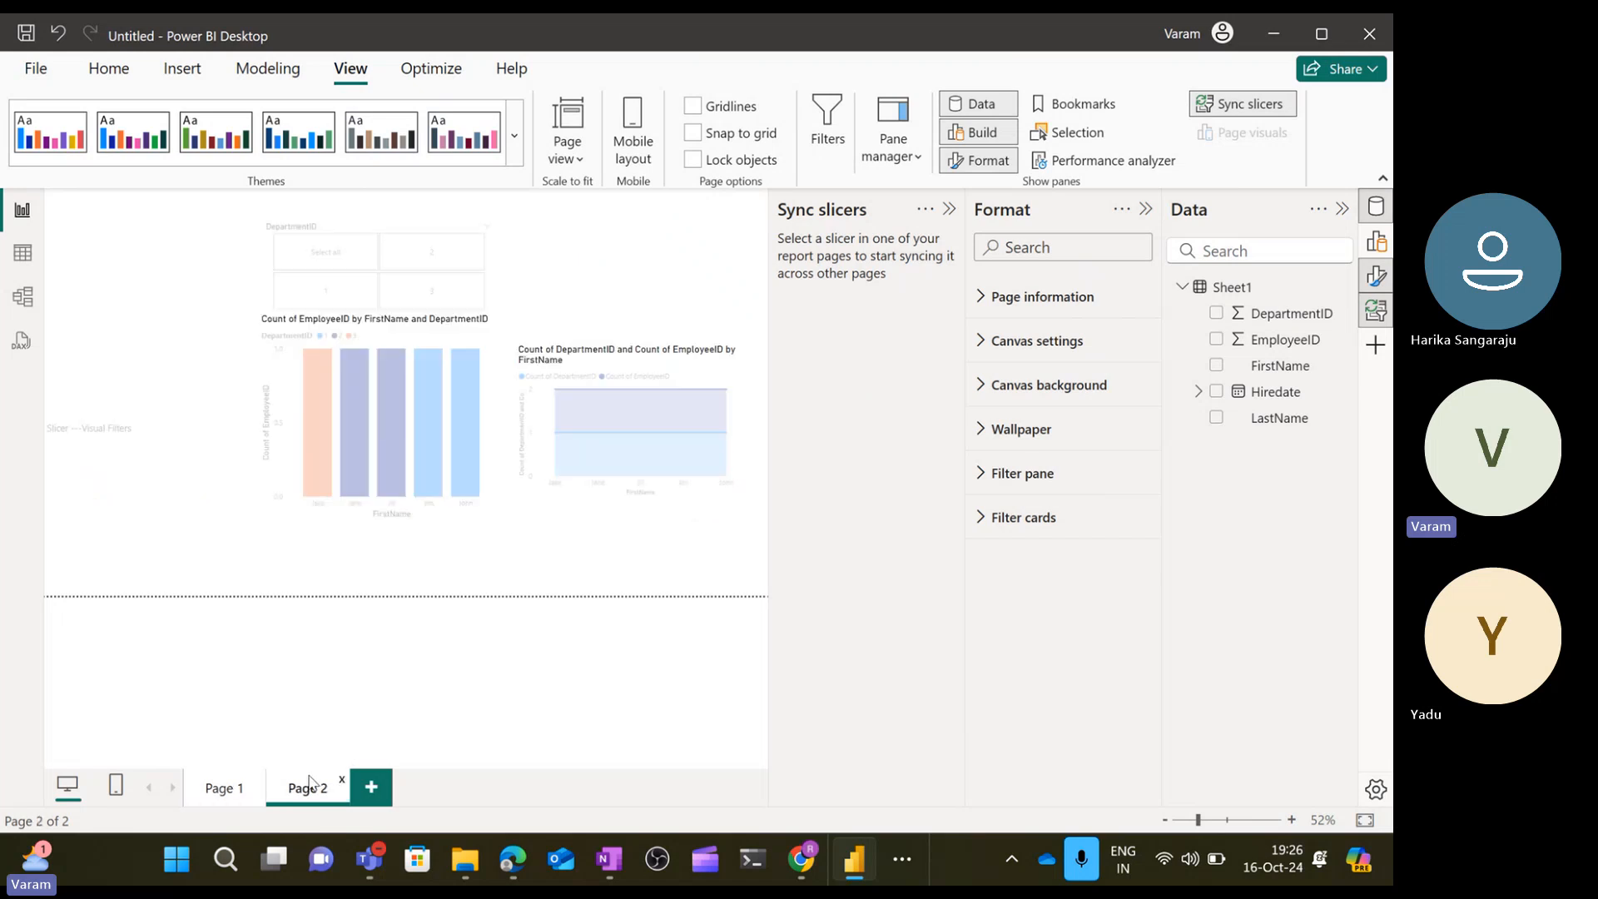
click(457, 264)
click(656, 286)
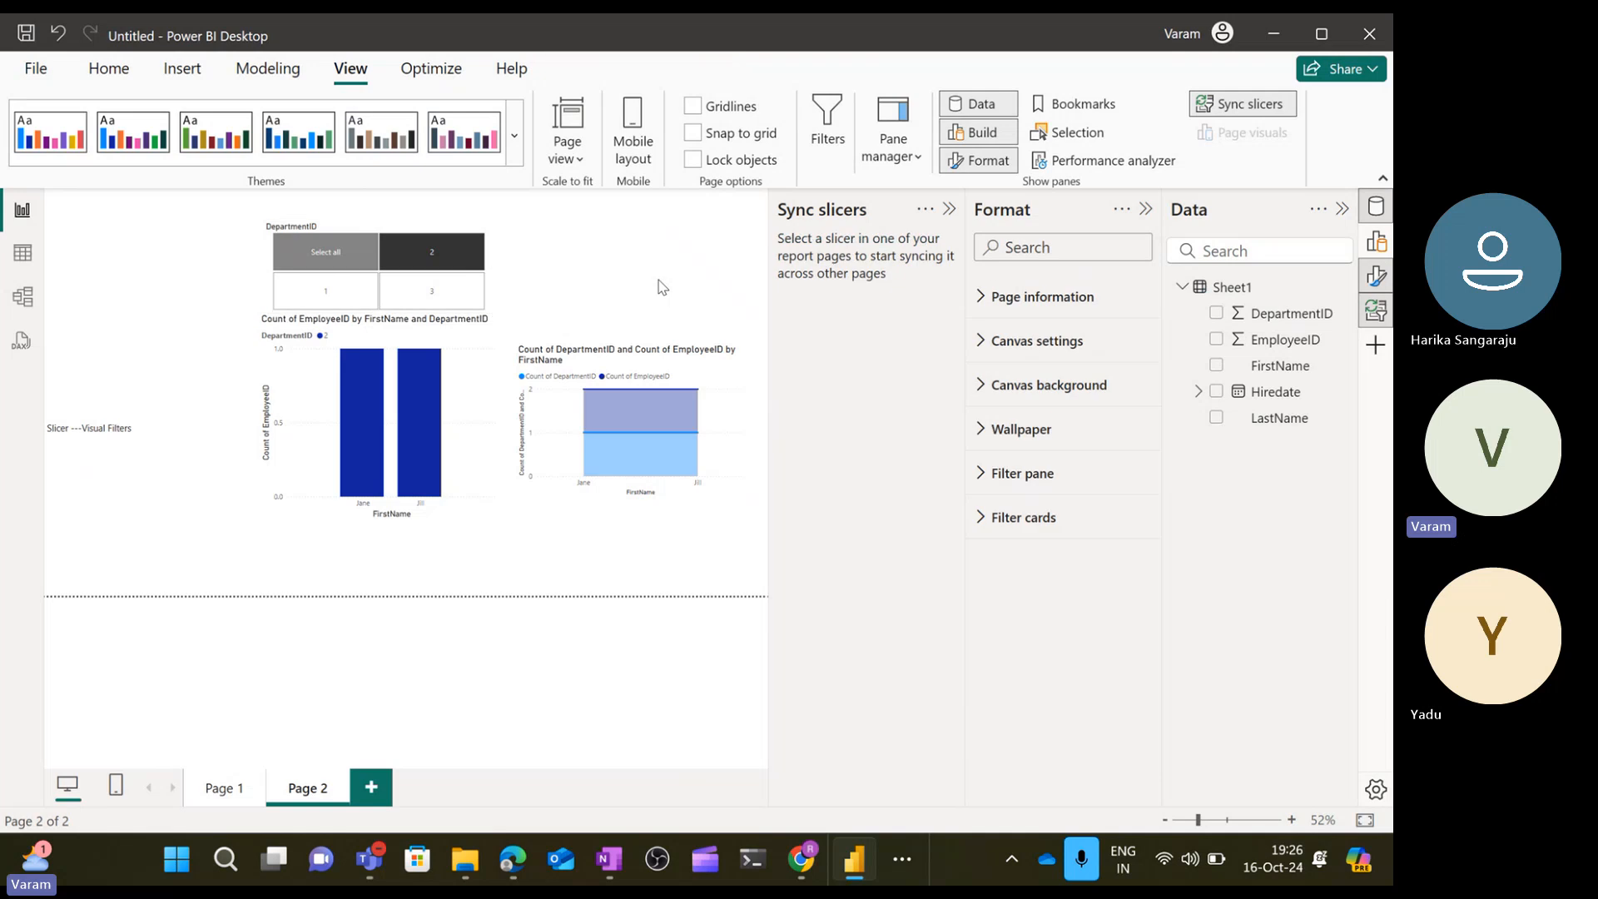
click(227, 788)
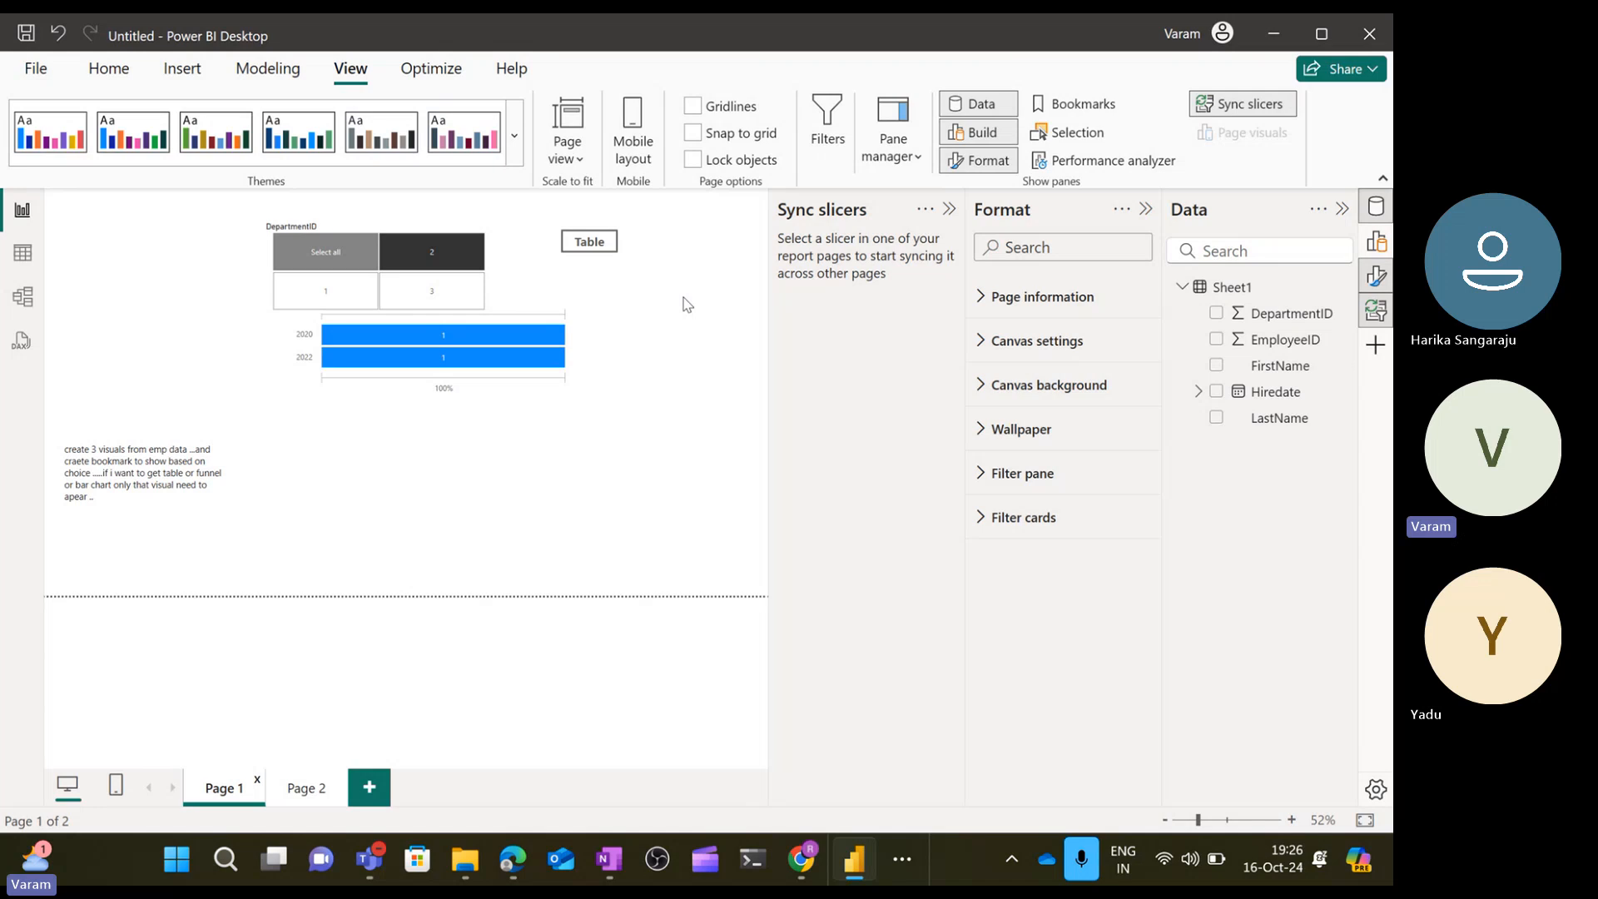
Turn off the DepartmentID slicer's sync and visibility for Page 1.
click(497, 273)
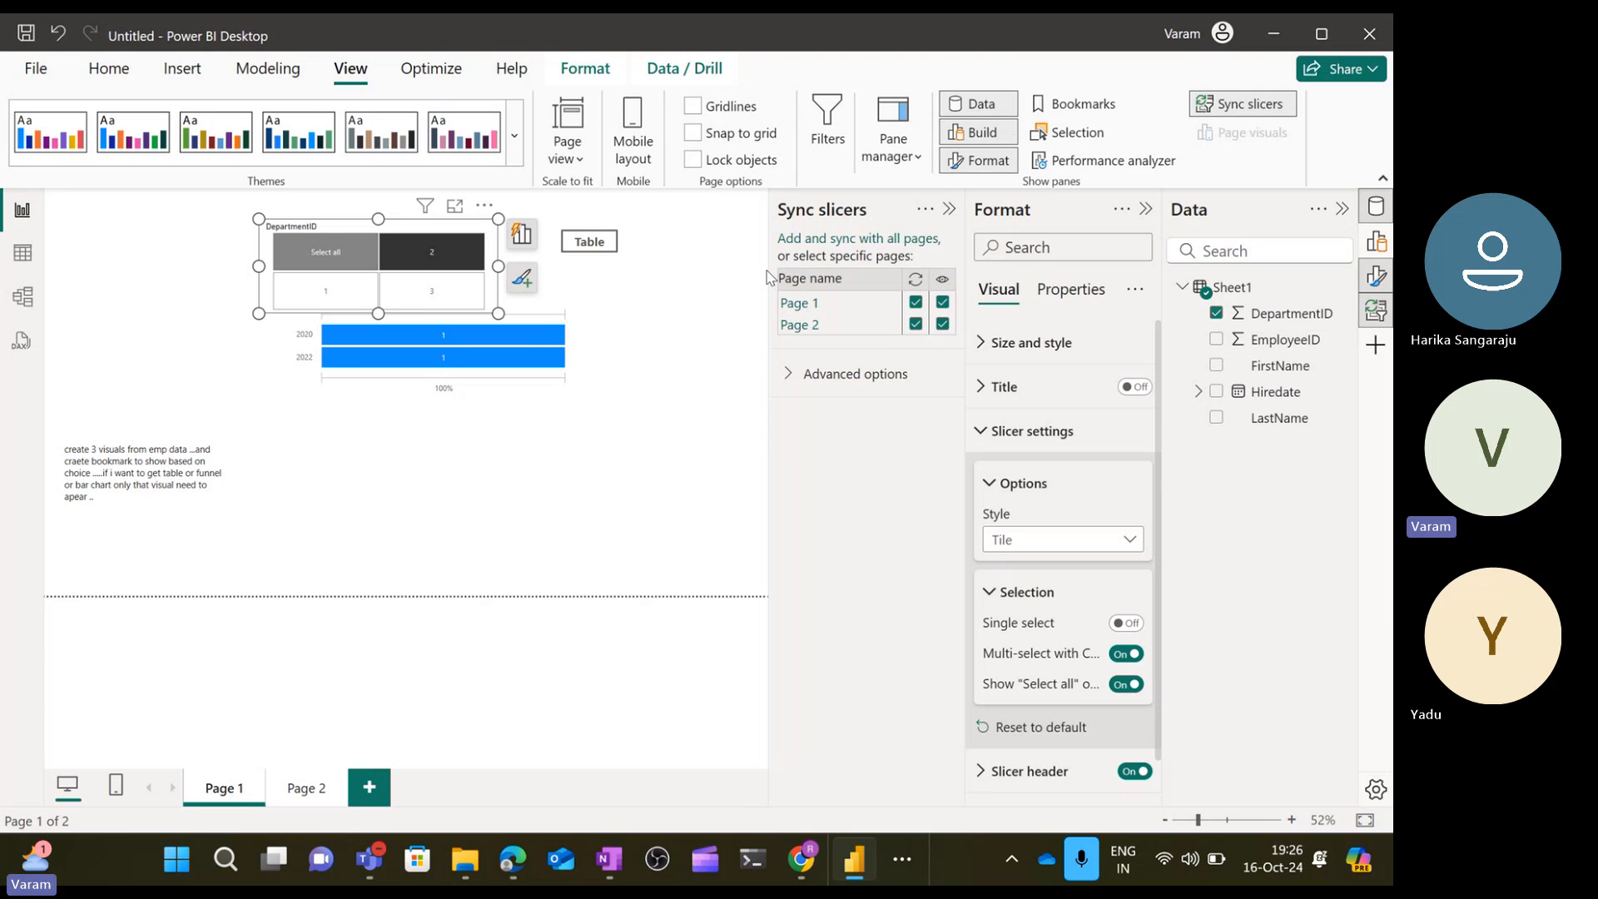
click(916, 301)
click(942, 302)
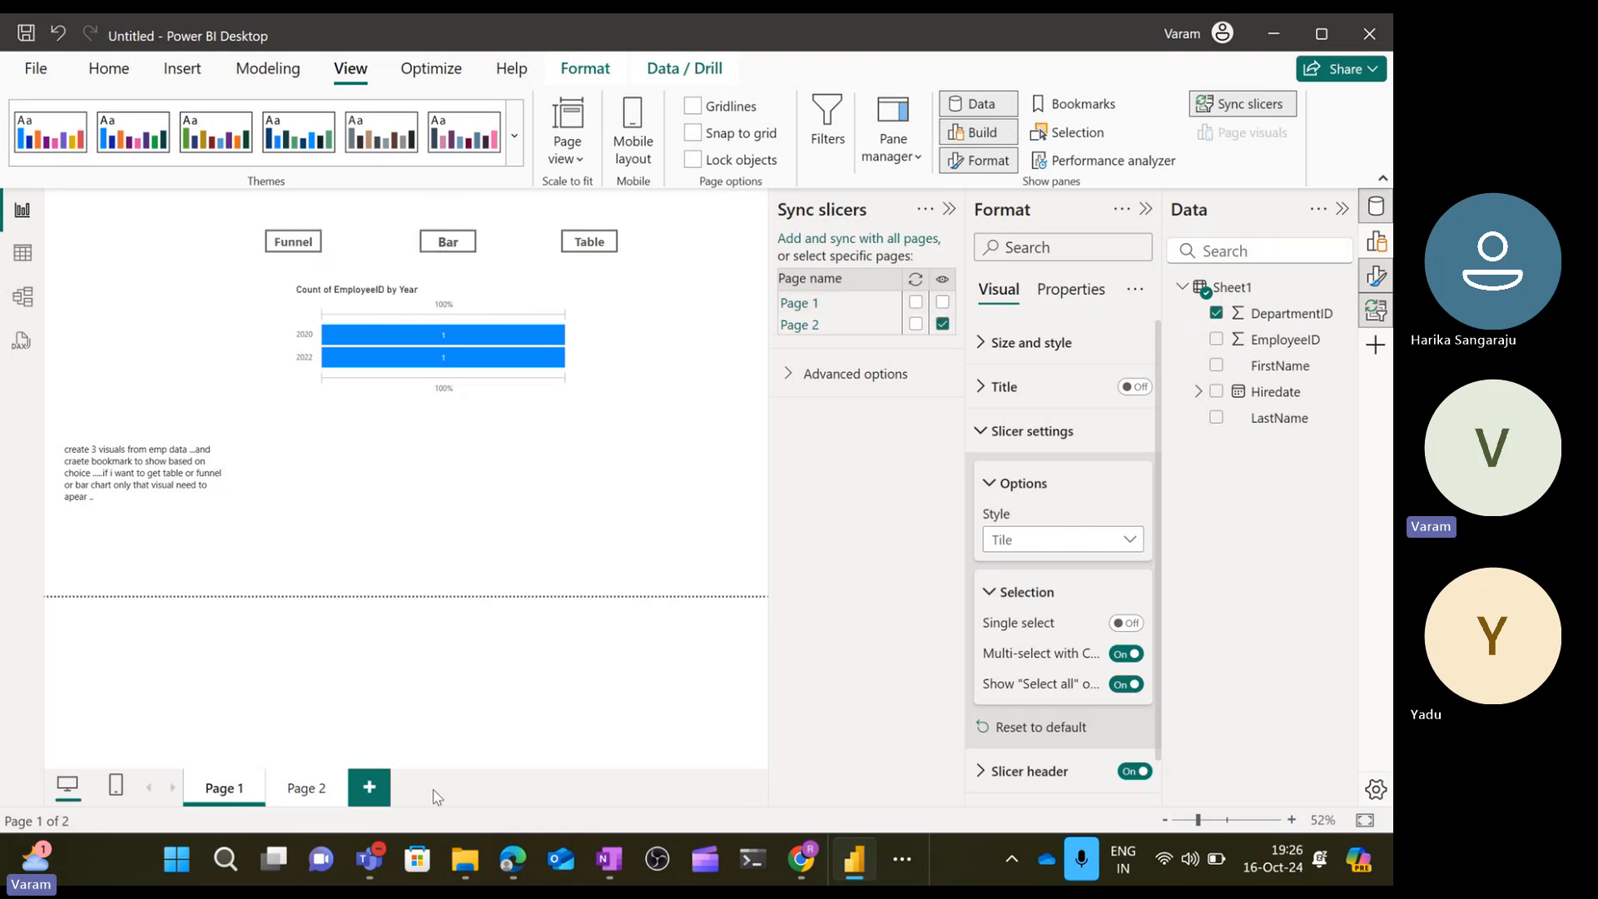
Return to Page 2 and filter its charts by DepartmentID 1.
click(306, 789)
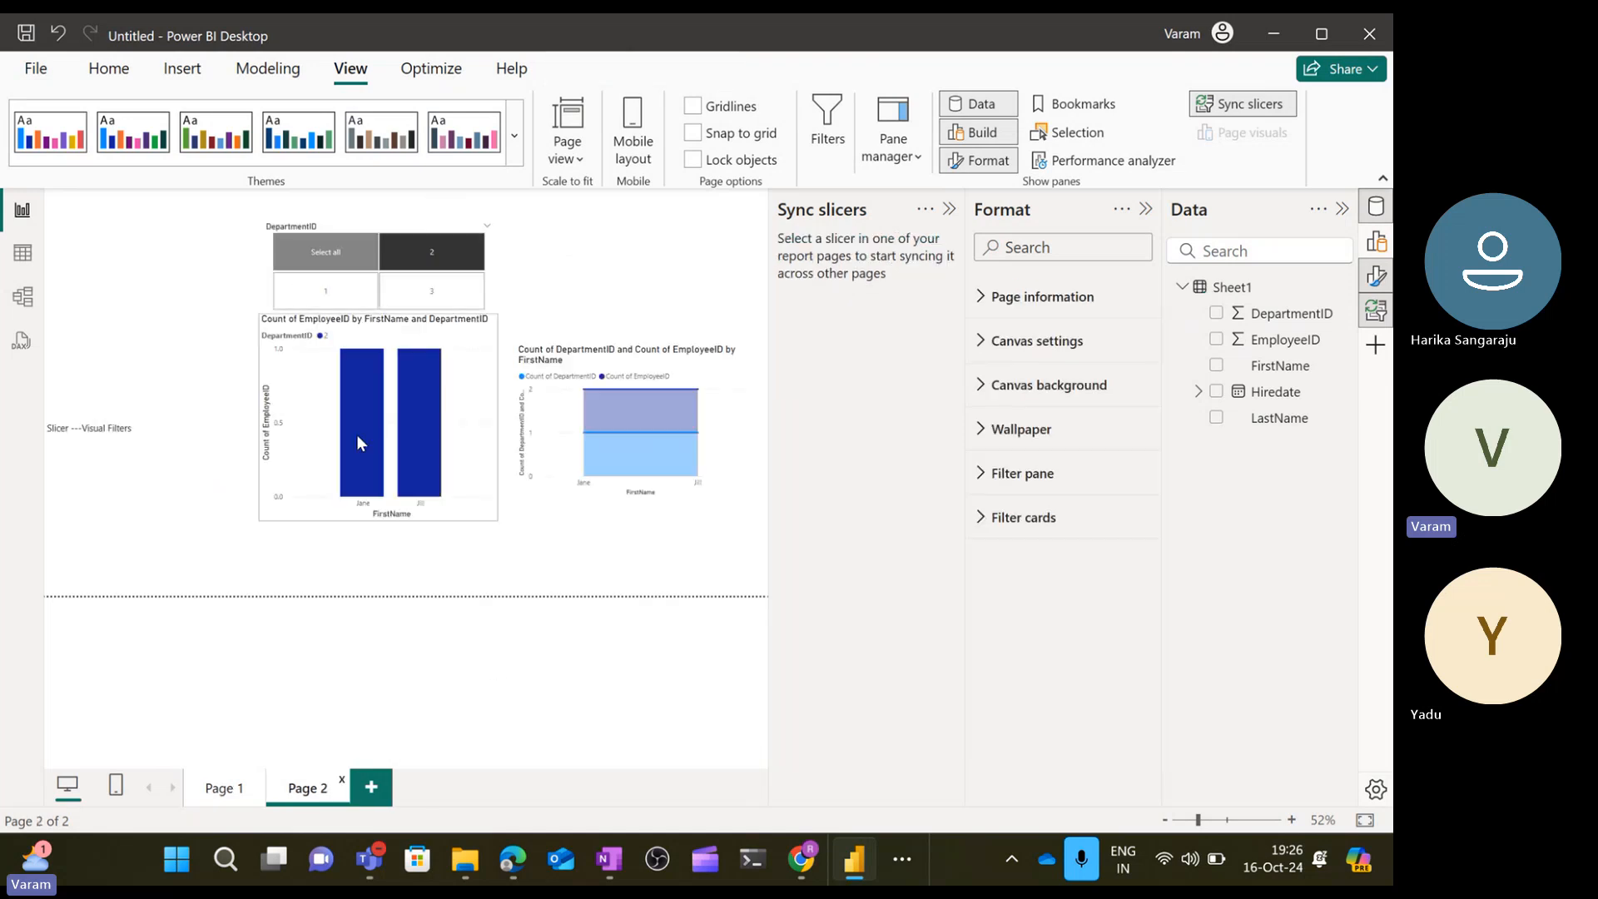
click(332, 300)
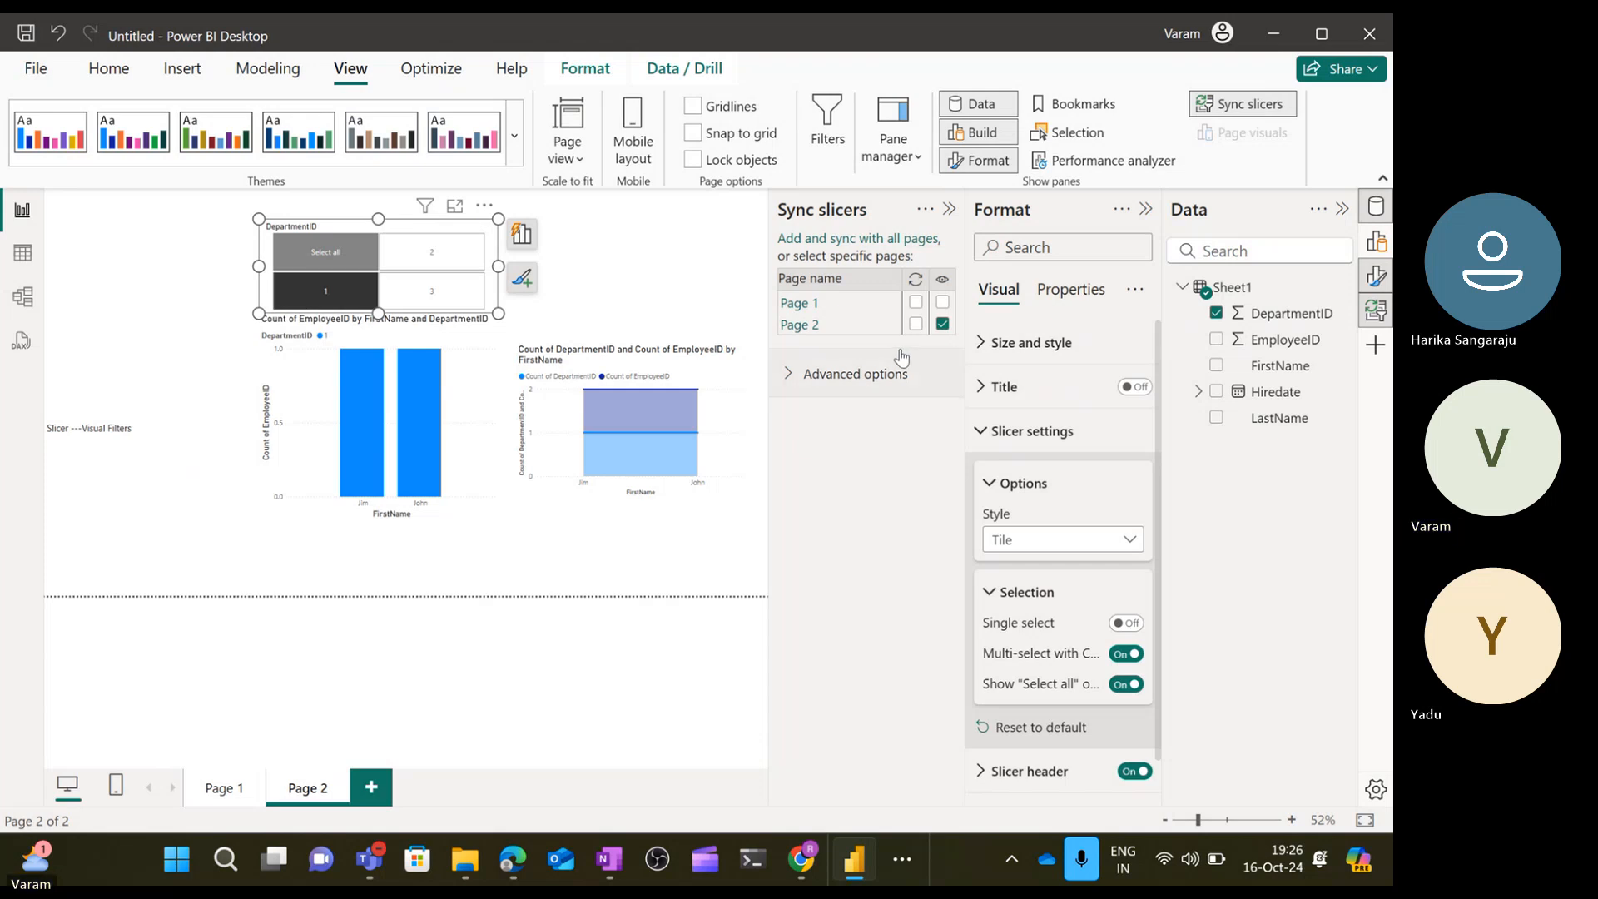
click(702, 278)
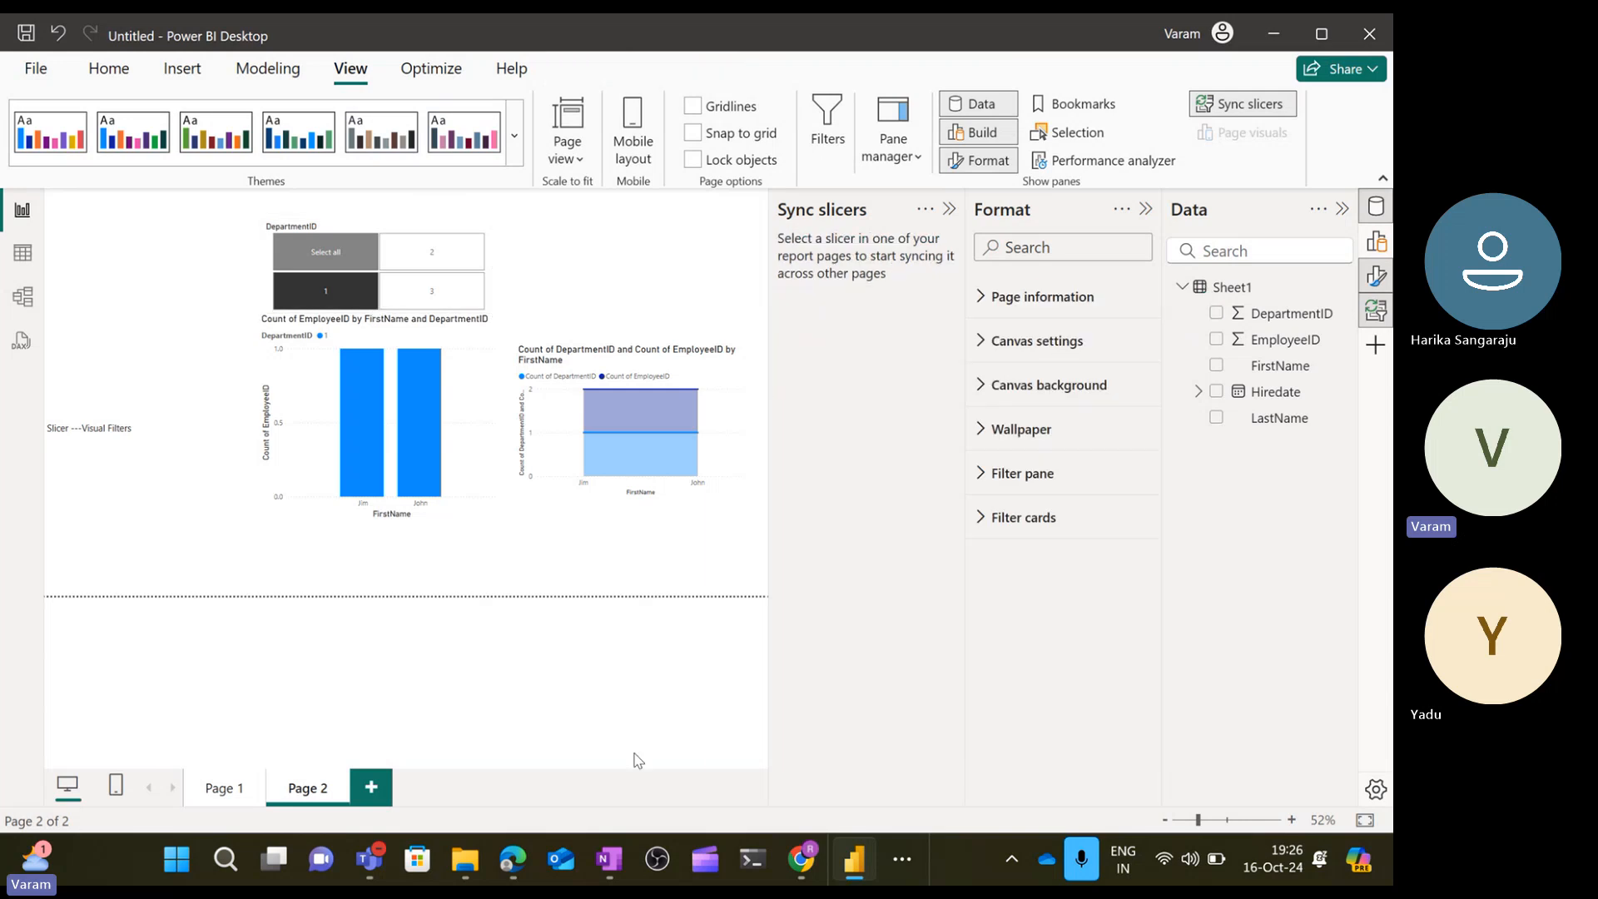
Switch to the Teams meeting window, dismiss its do-not-disturb notice and minimize it.
mouse_move(372, 857)
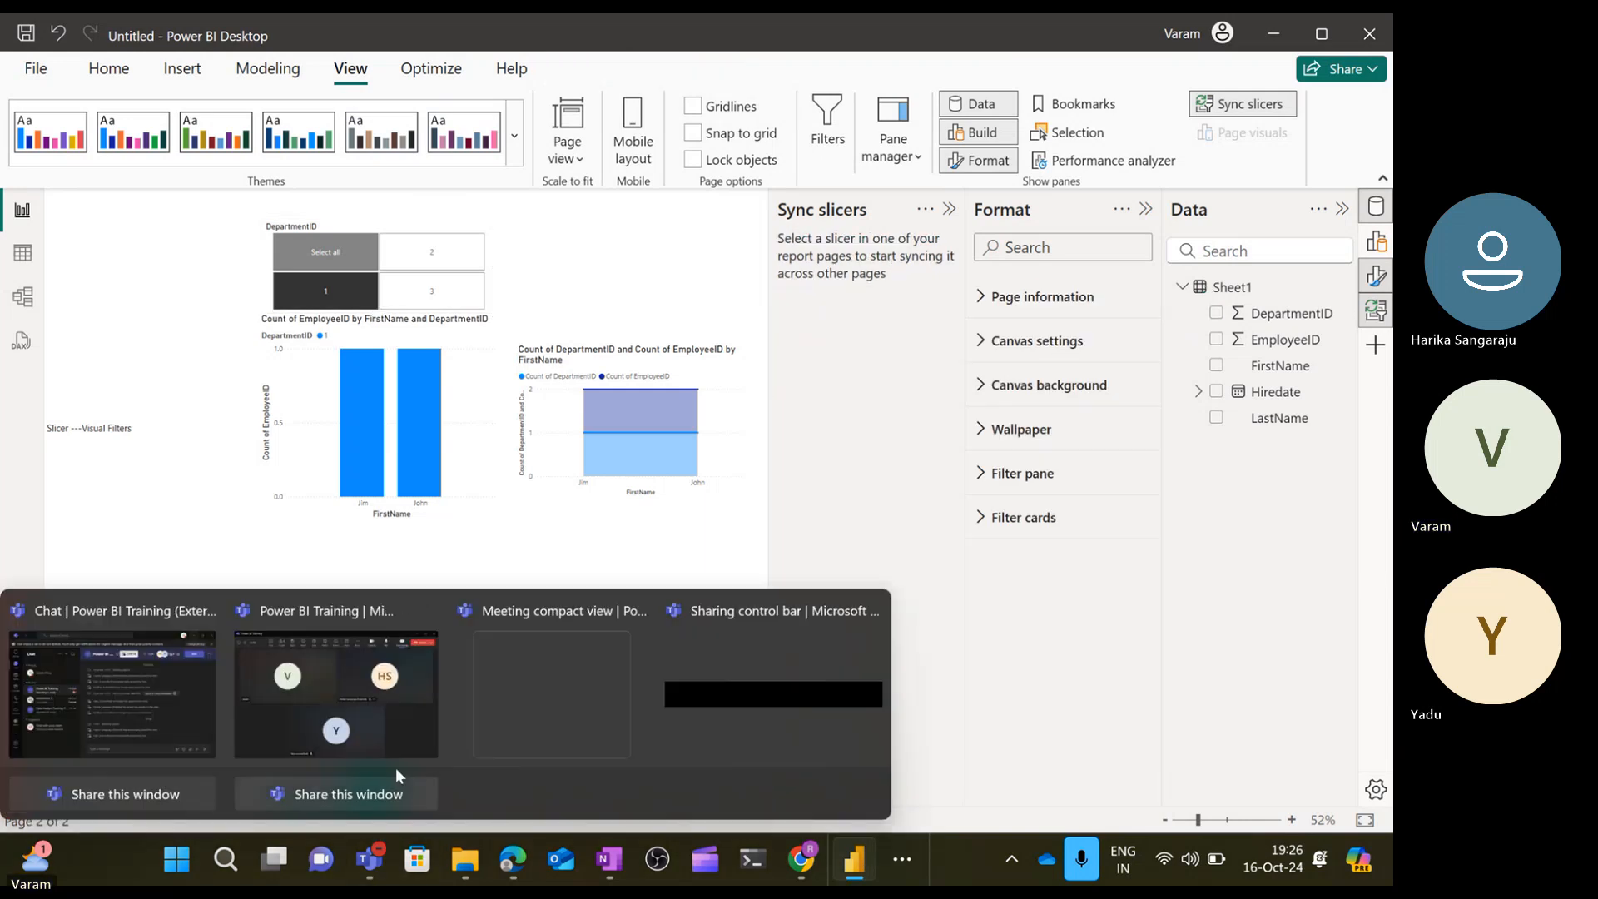
click(378, 707)
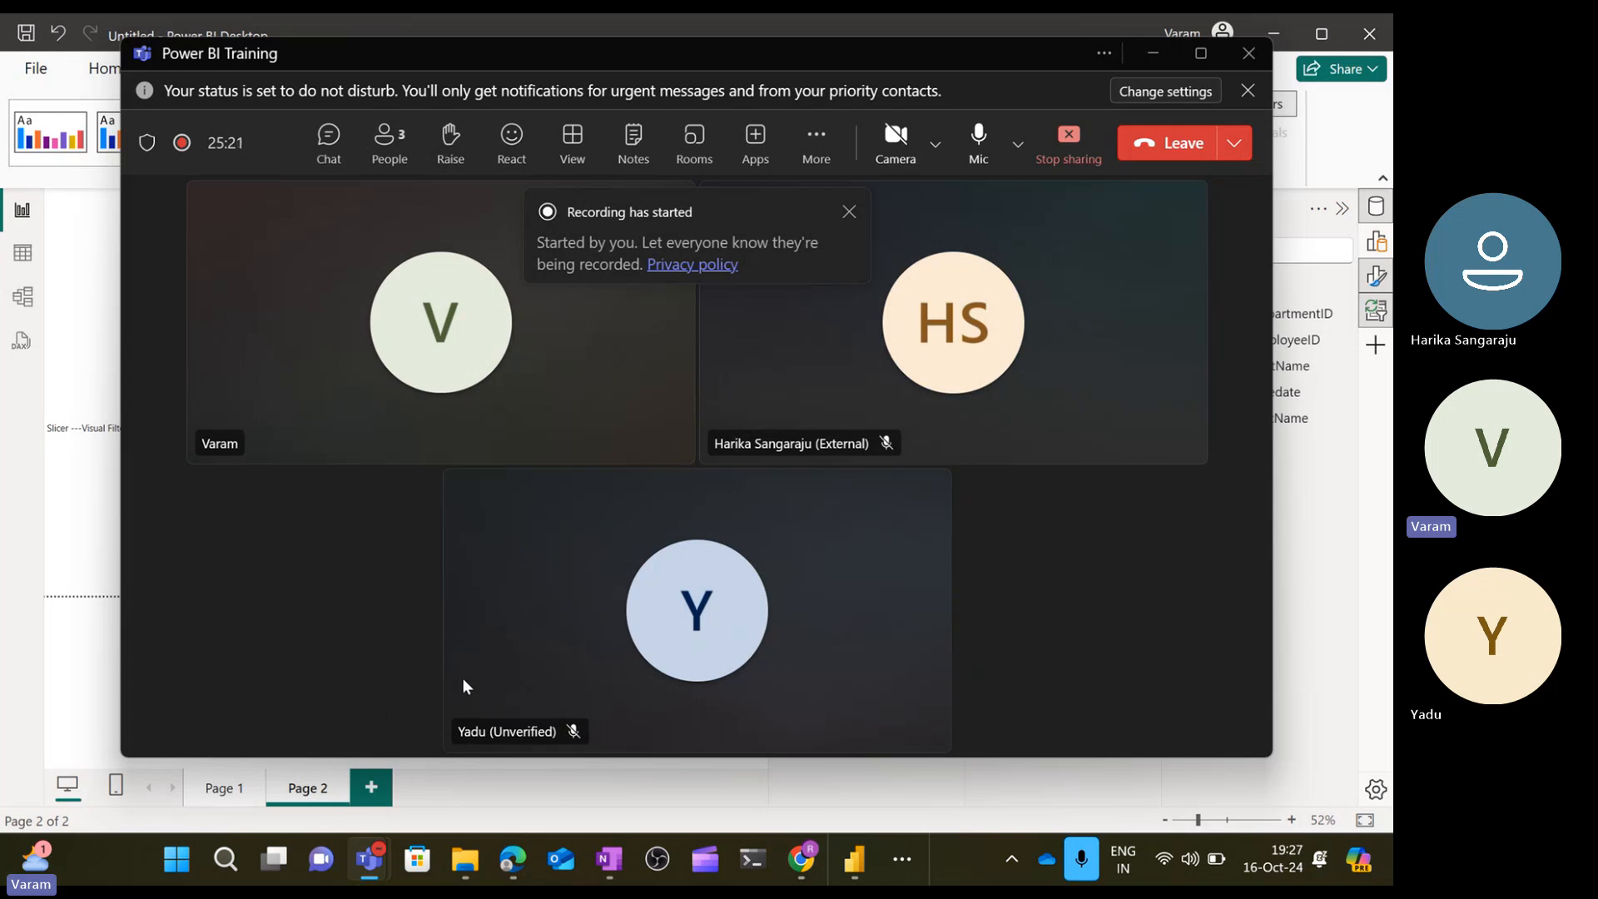
click(1249, 92)
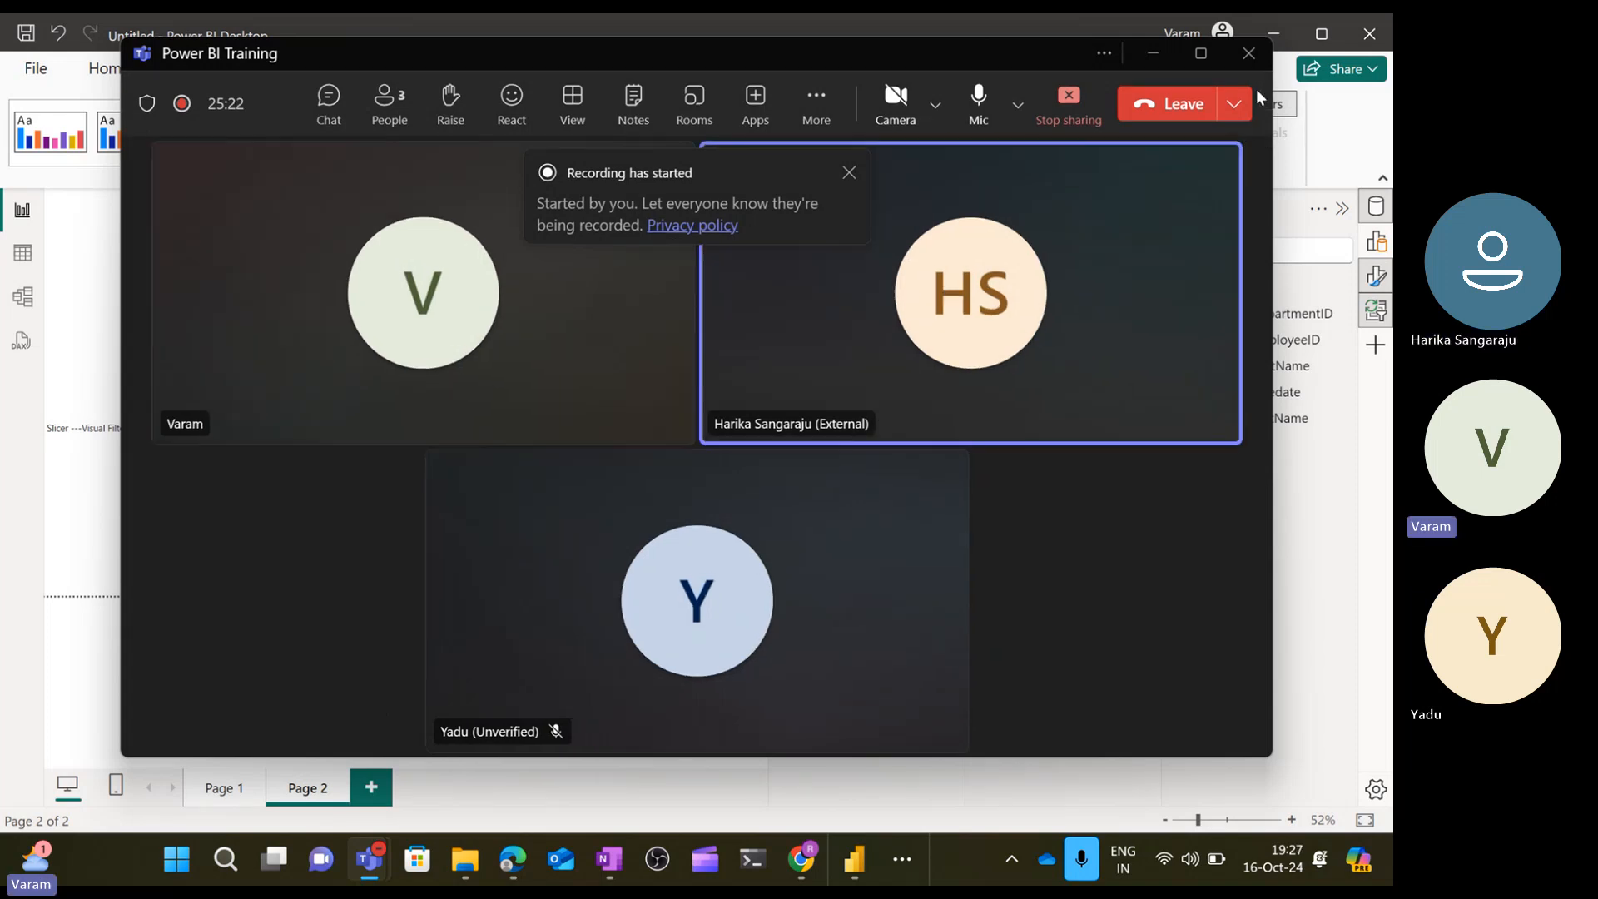
click(1152, 56)
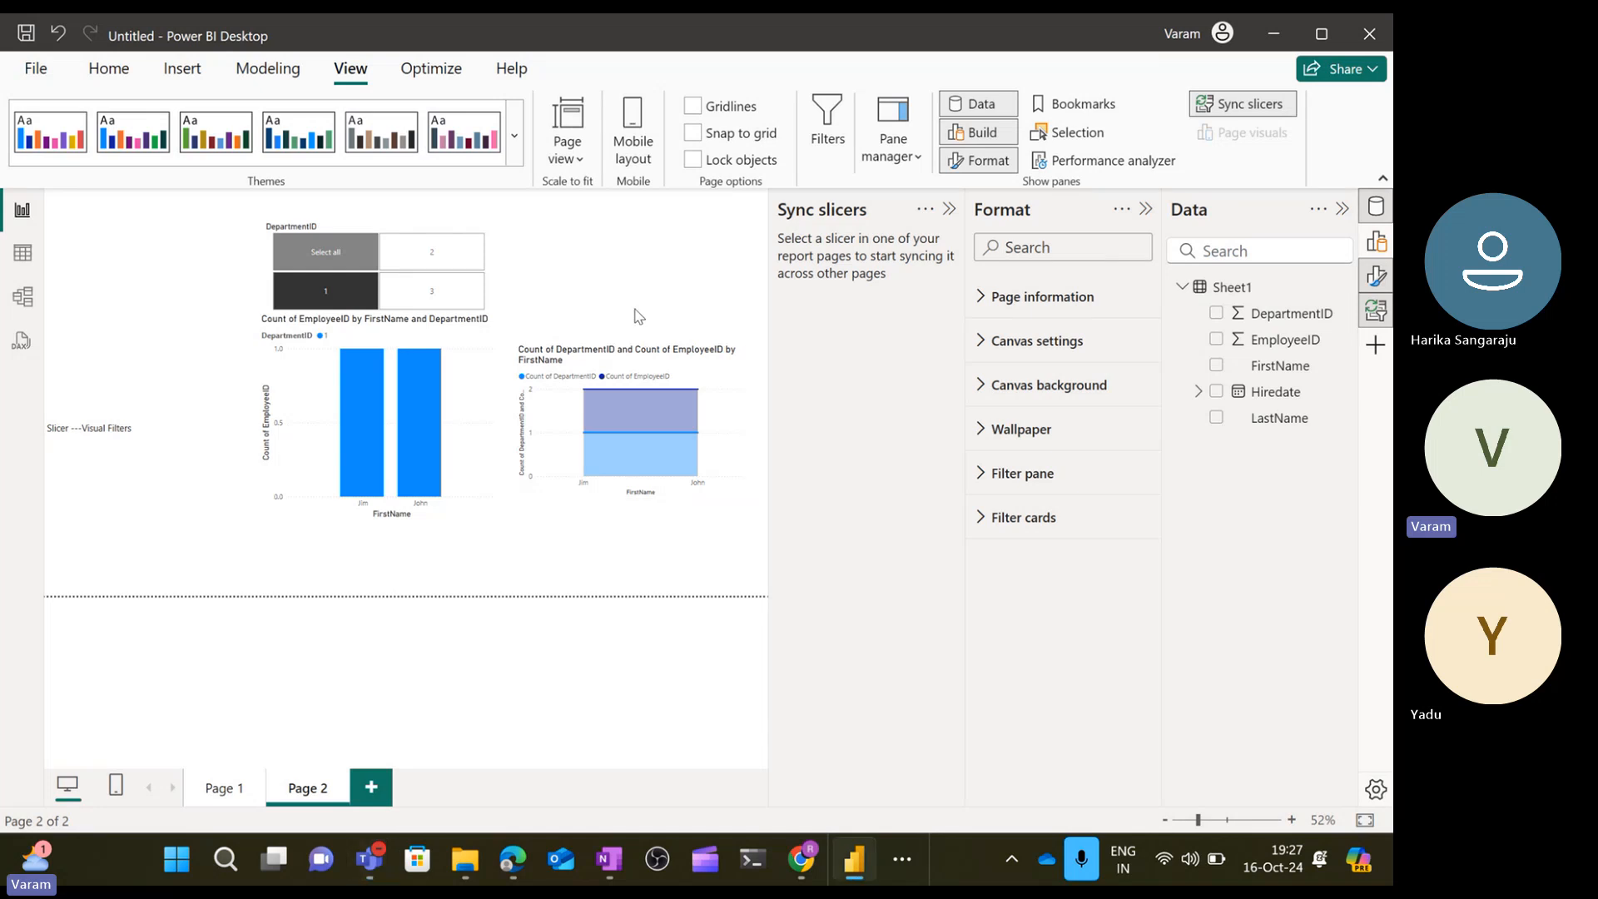
Select all departments in the DepartmentID slicer and move the slicer above the stacked area chart.
click(479, 424)
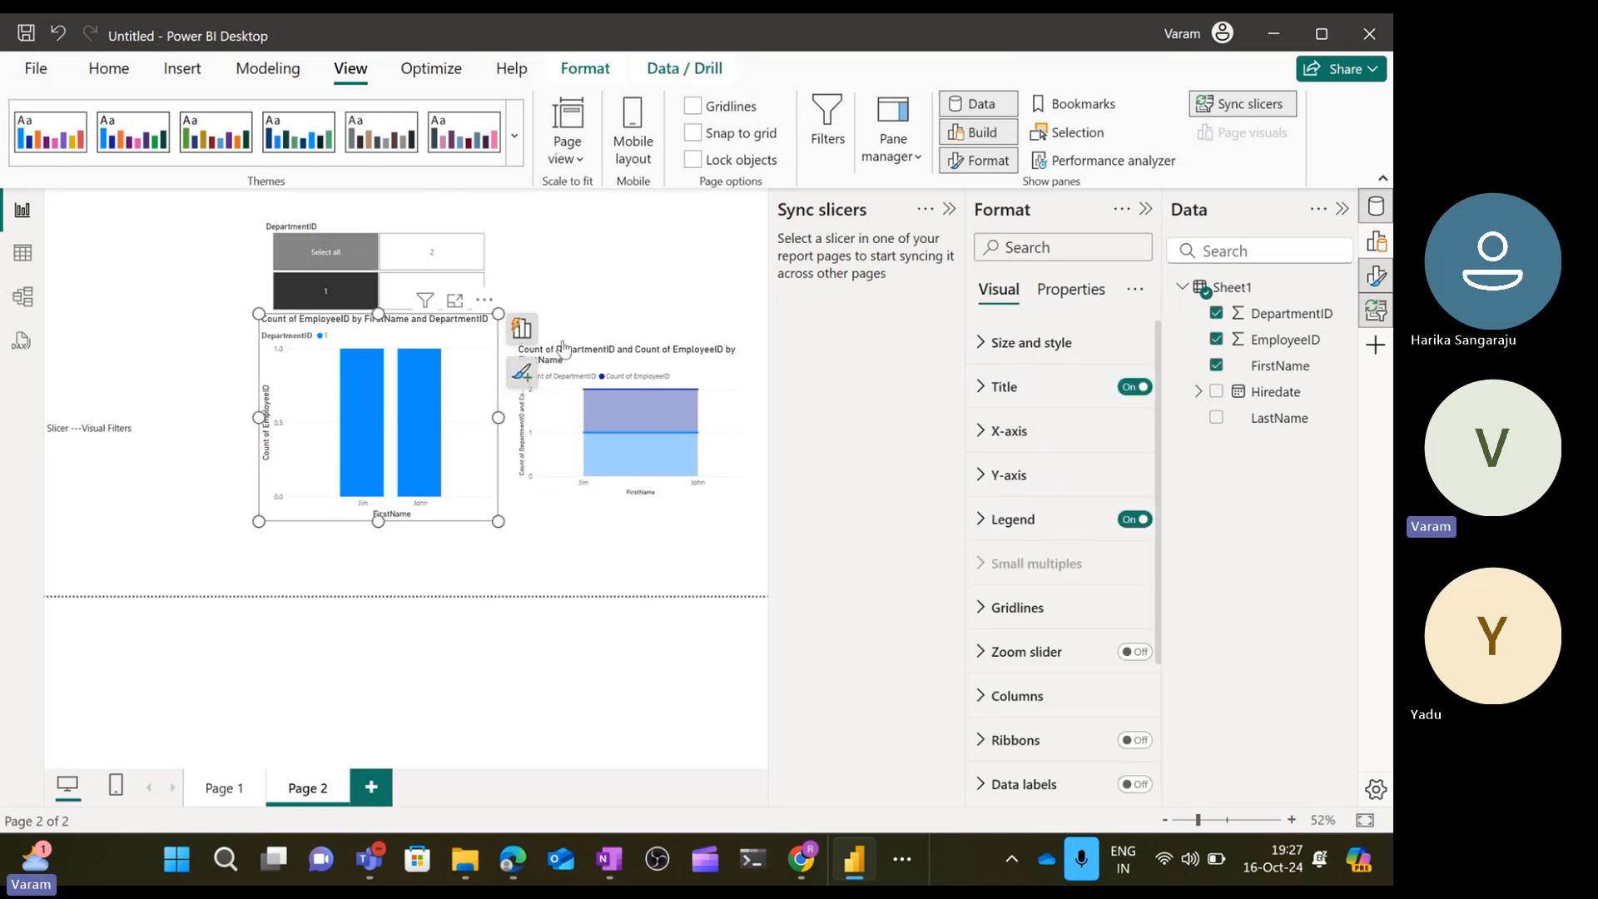
click(326, 251)
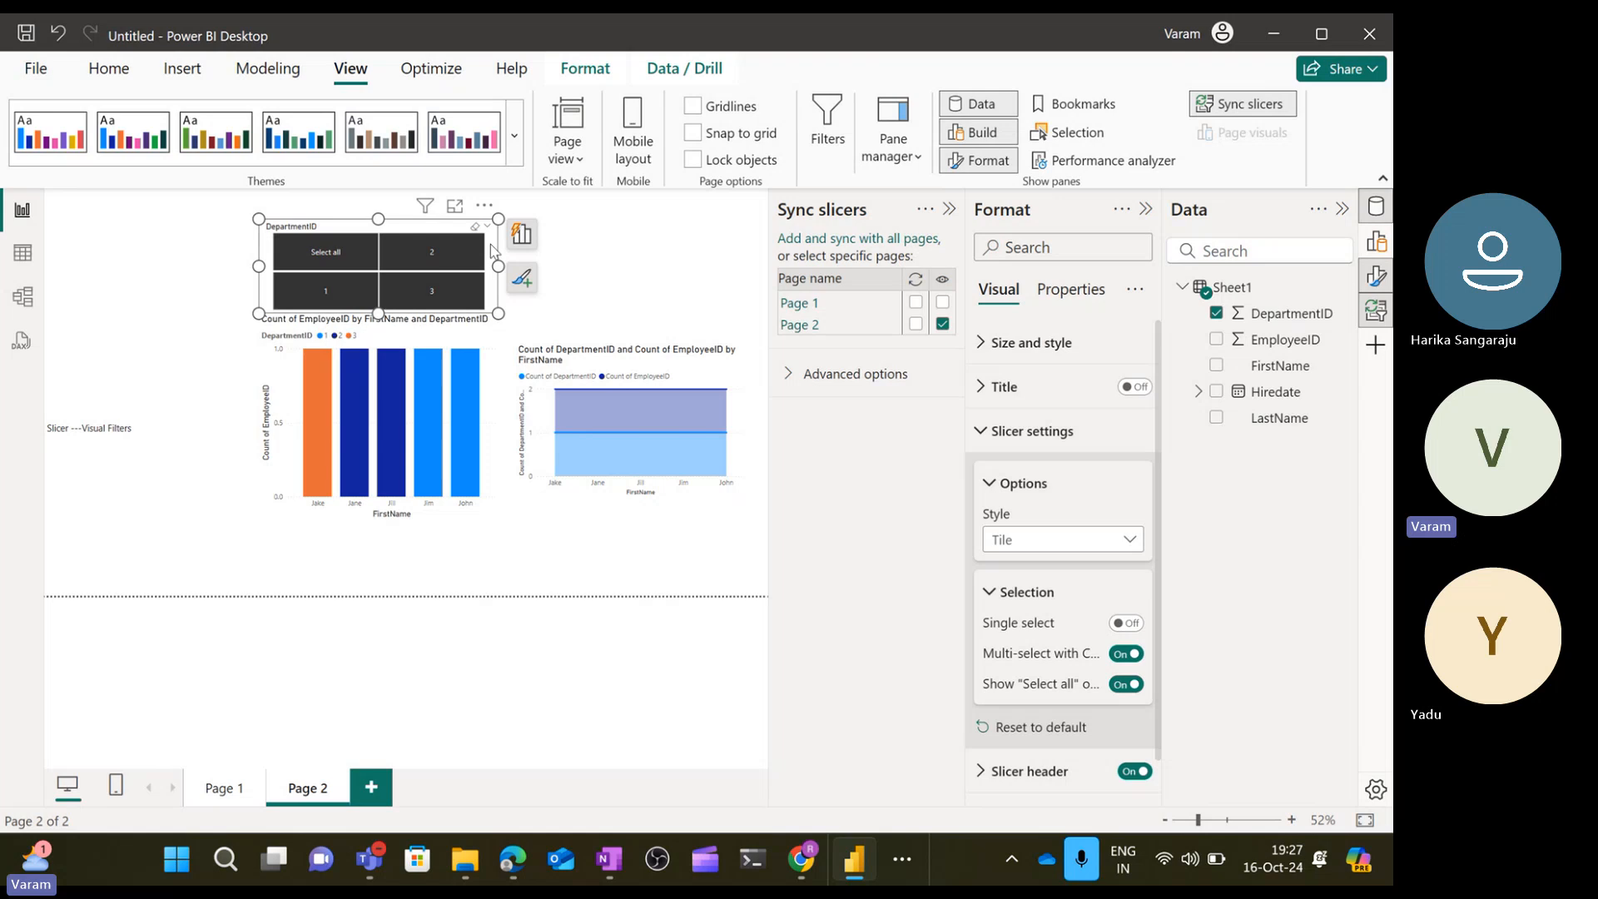
drag(491, 243, 767, 257)
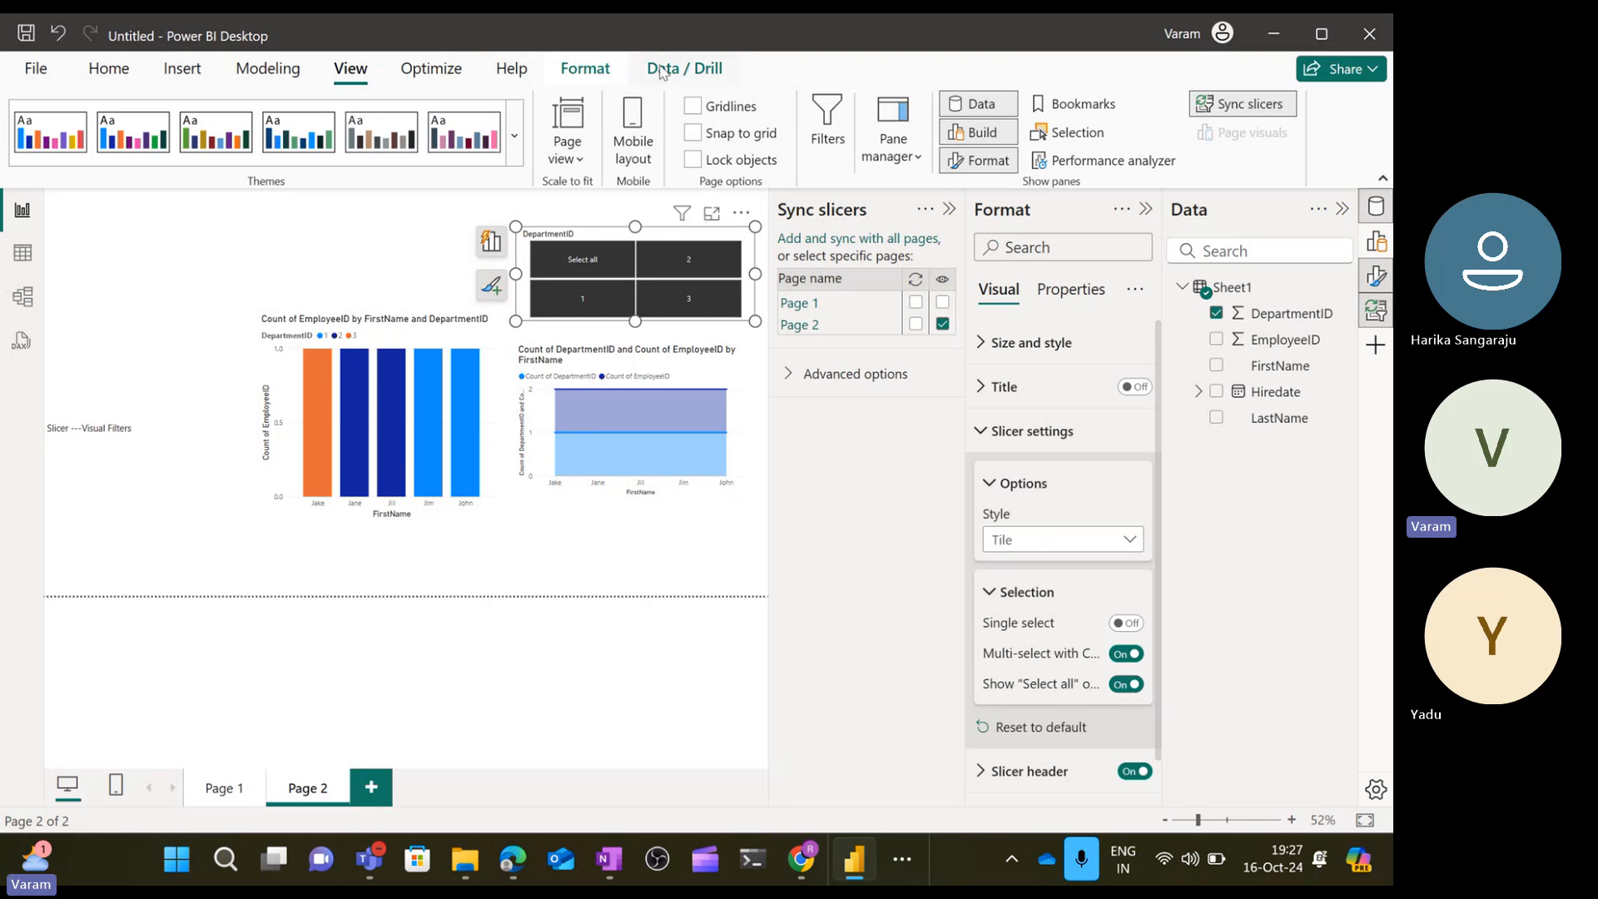
Turn on Edit interactions and set the column chart's interaction with the DepartmentID slicer to None.
click(584, 73)
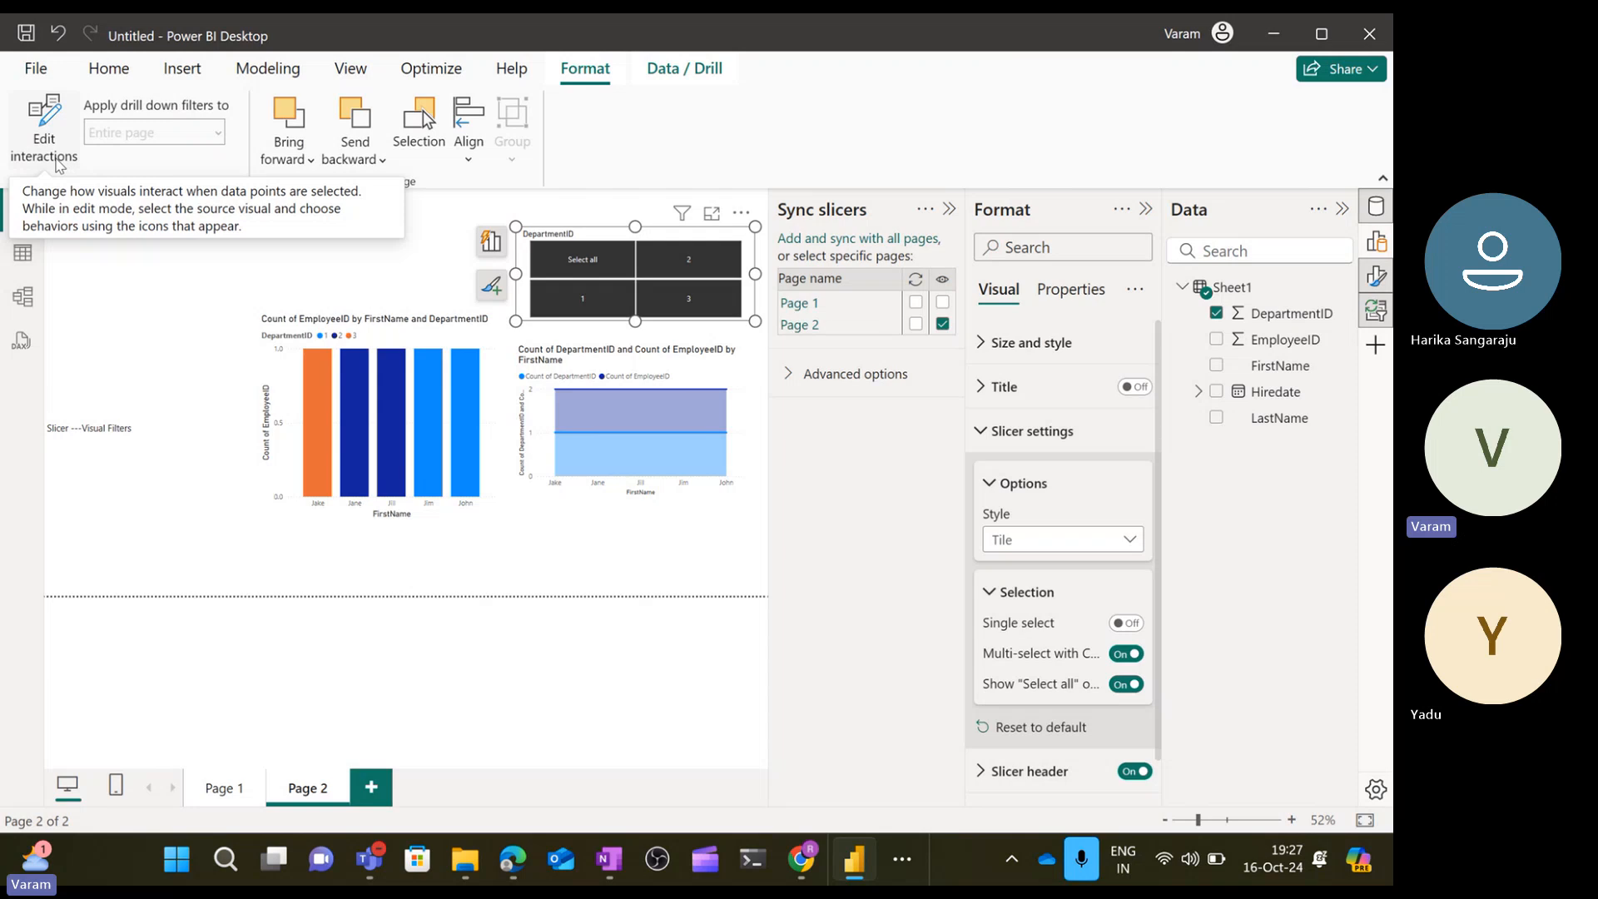
click(58, 164)
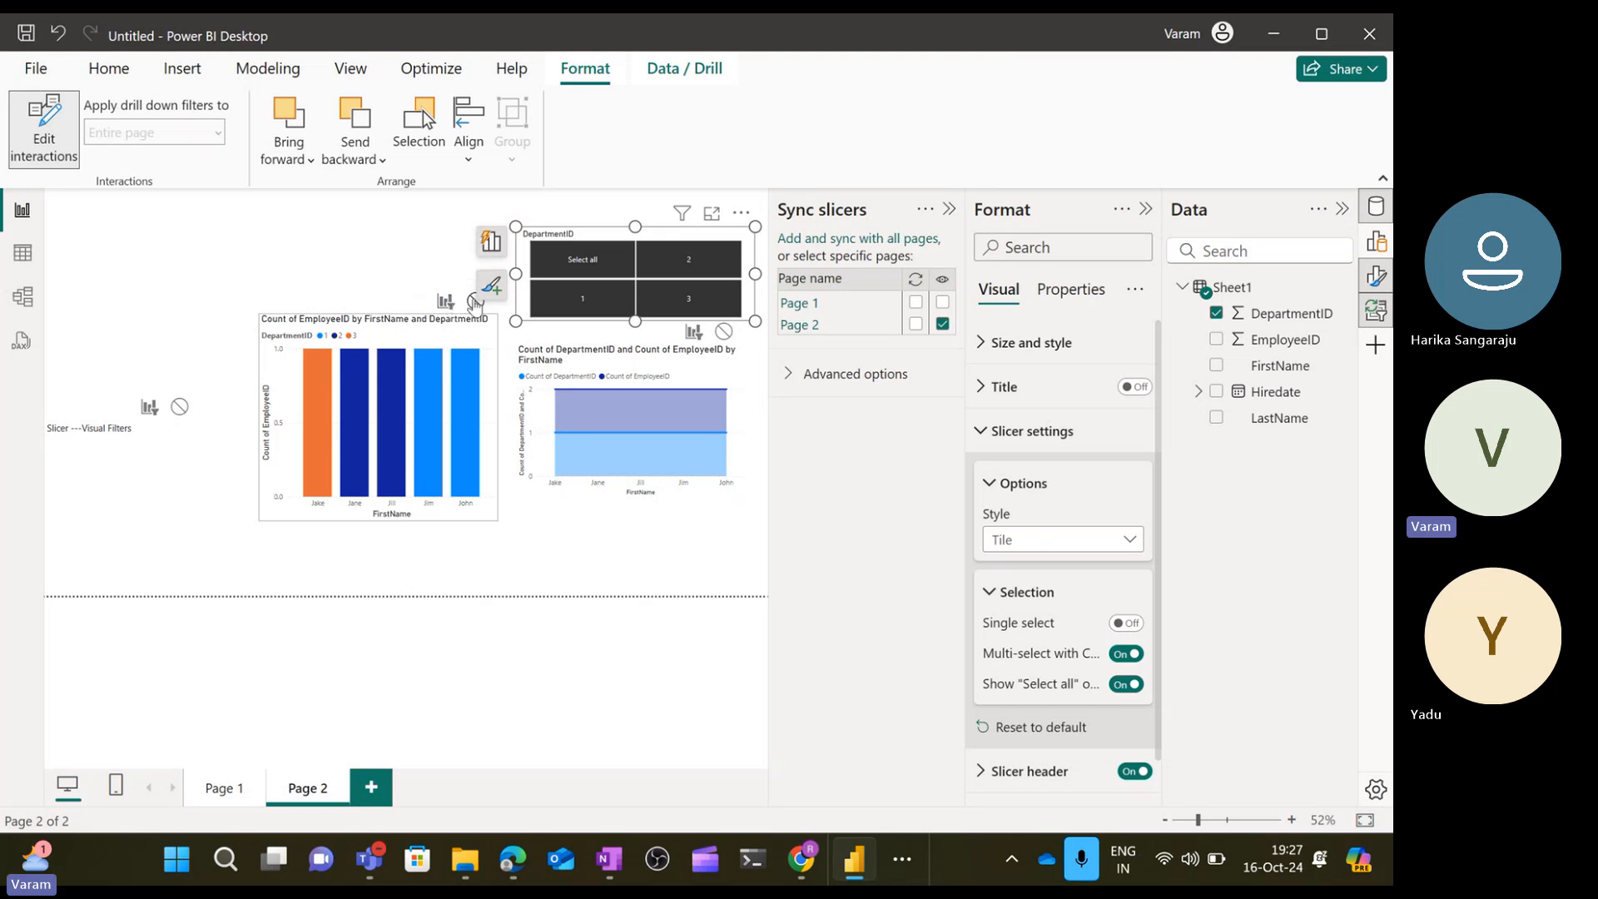
click(475, 302)
click(622, 589)
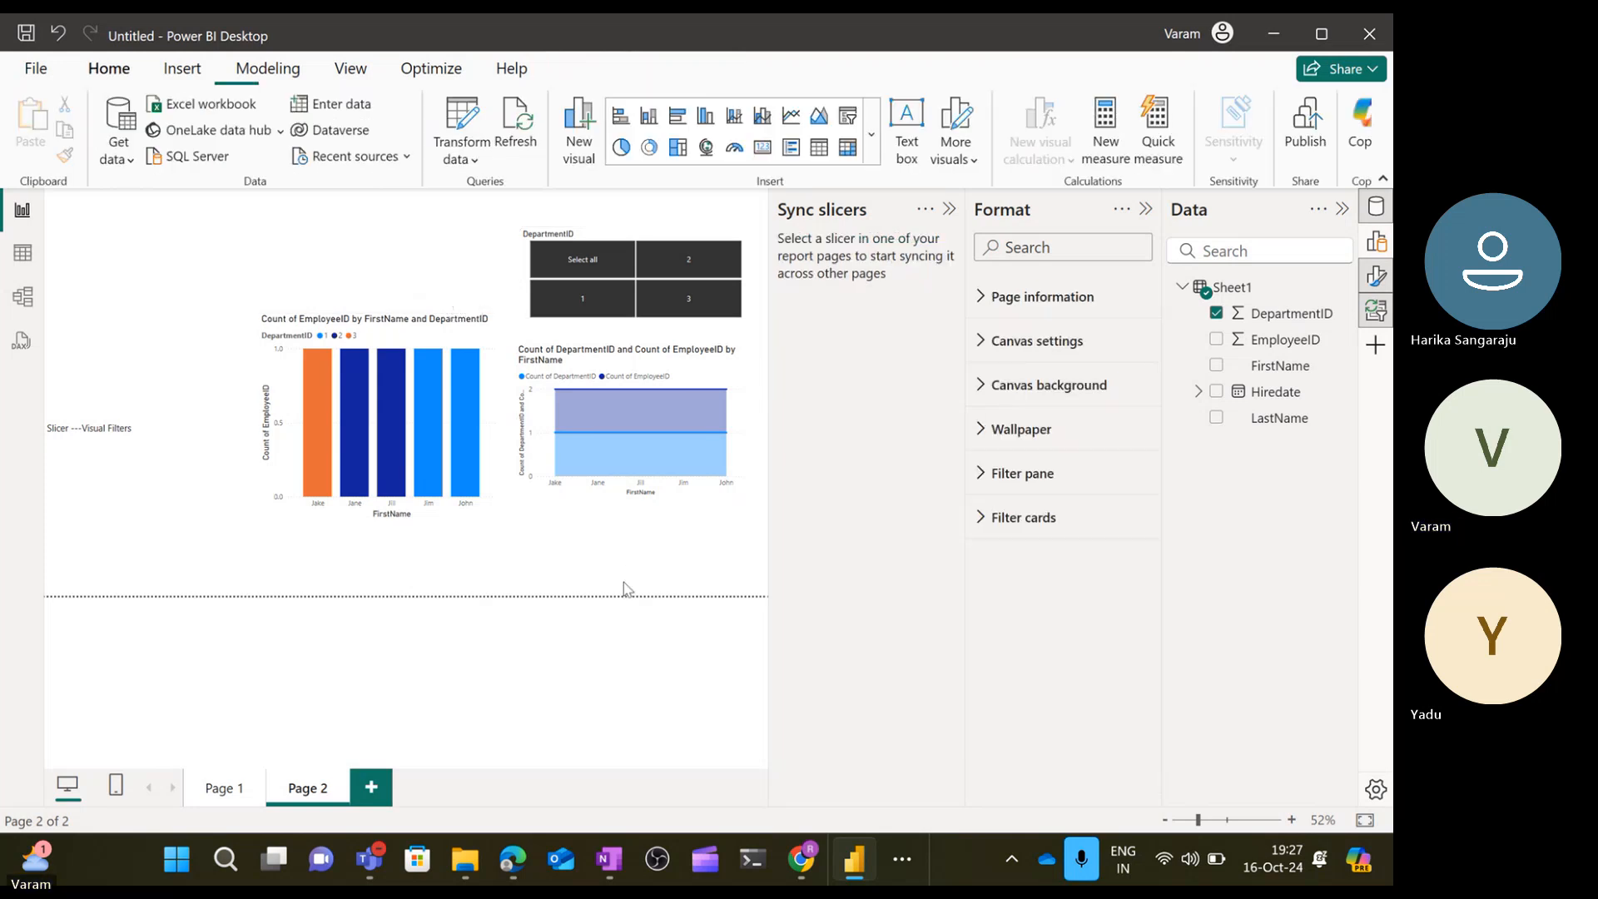
Deselect DepartmentID tiles 1, 2 and 3 one by one and reselect all, comparing how both charts respond.
click(605, 300)
click(710, 264)
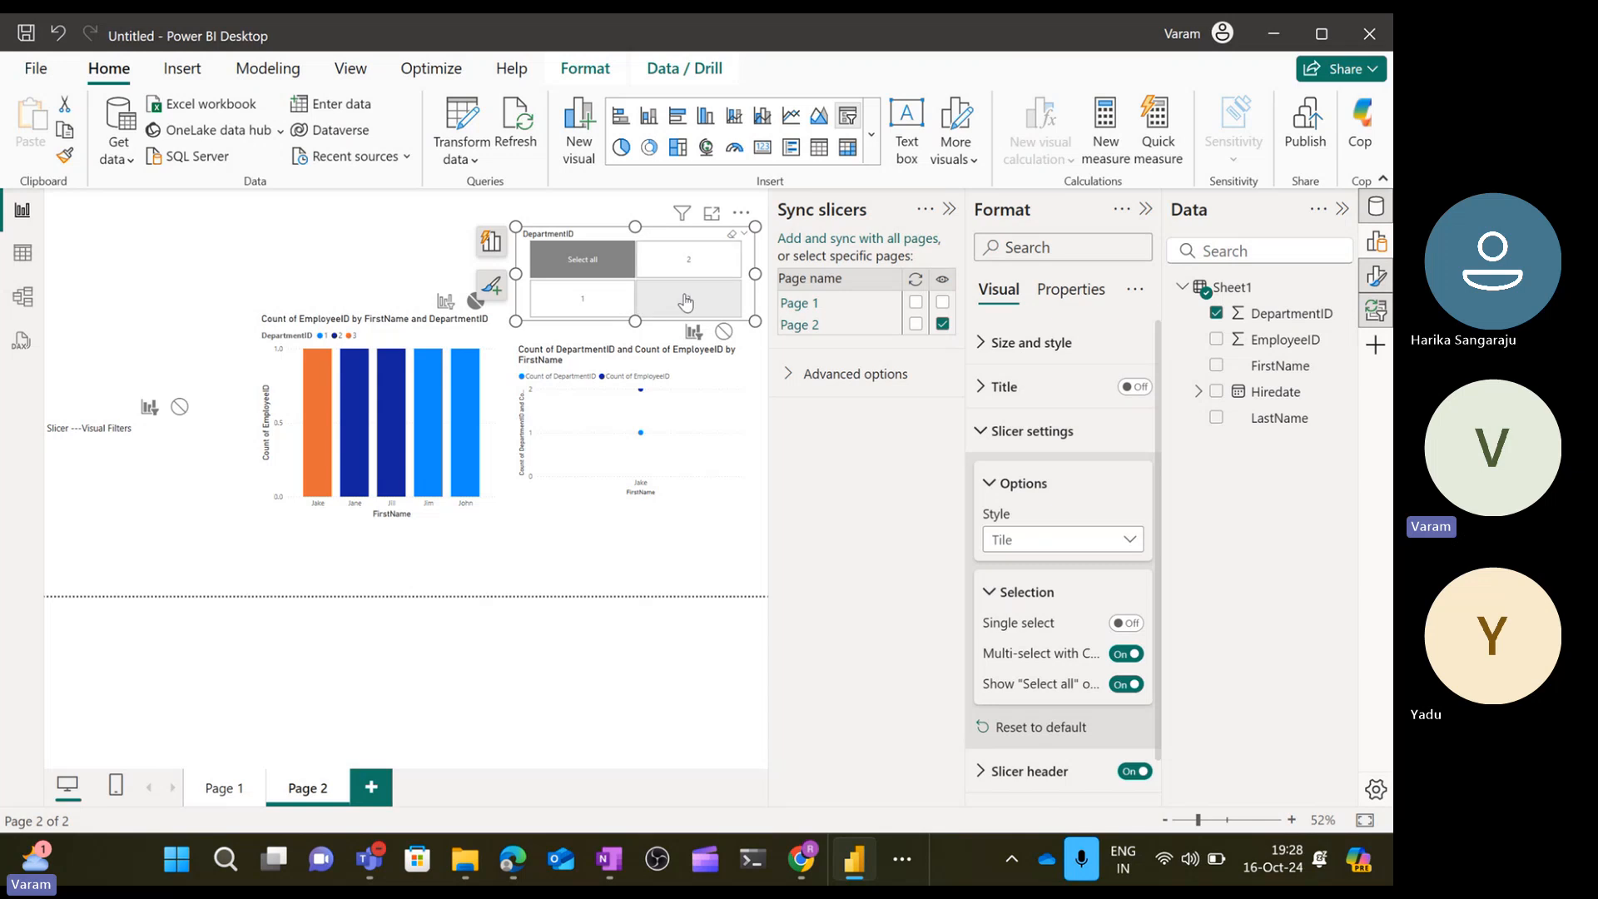
click(686, 302)
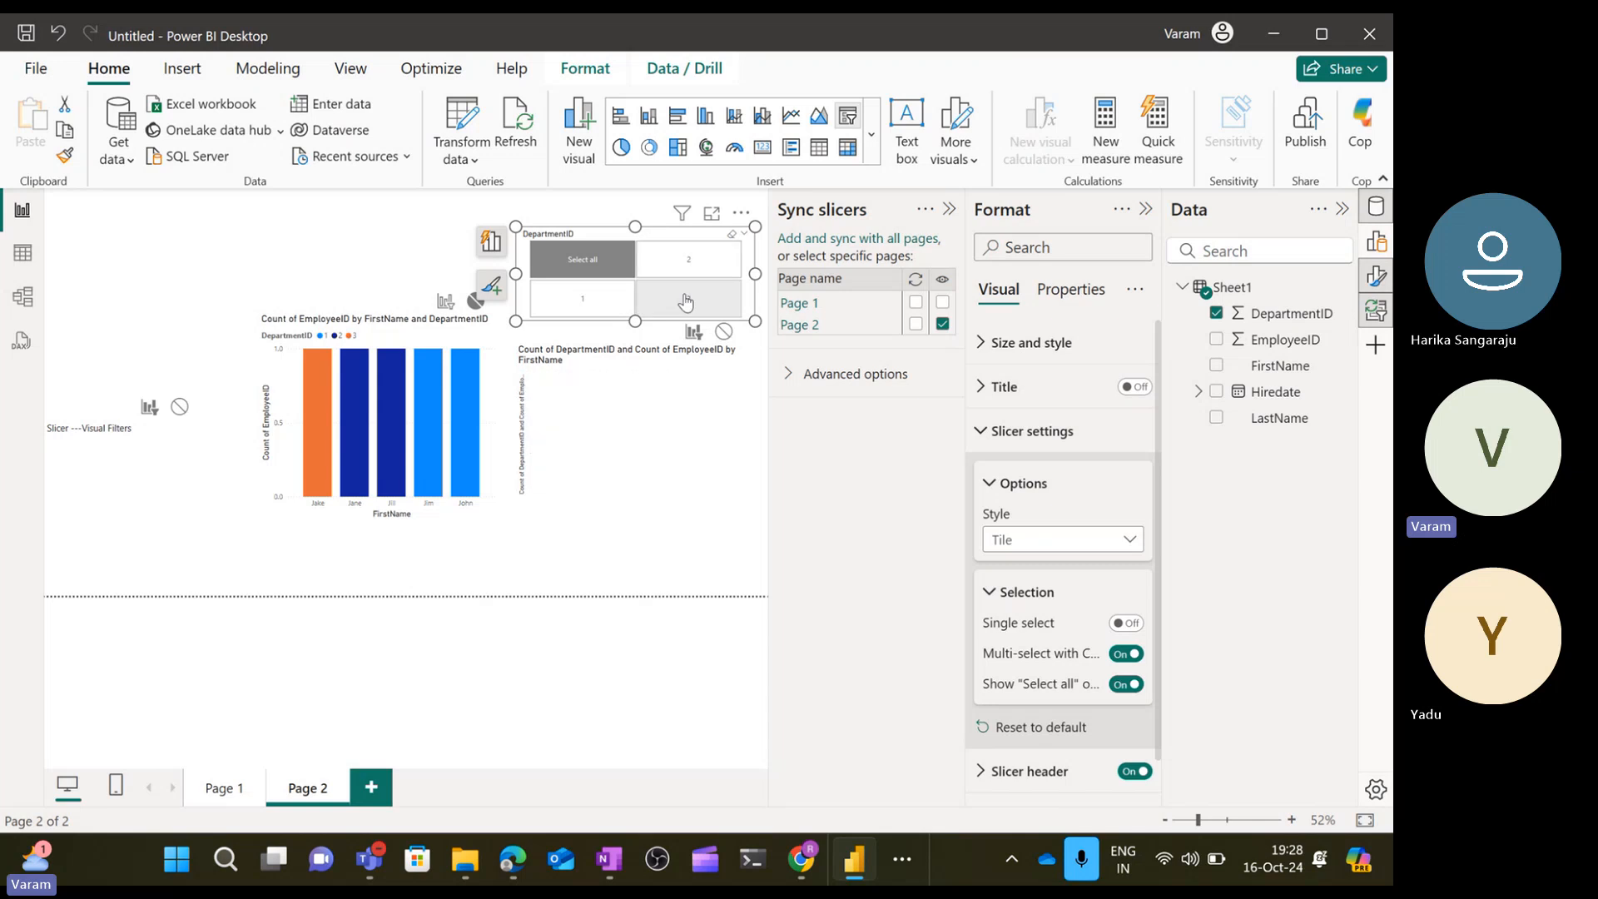
click(610, 297)
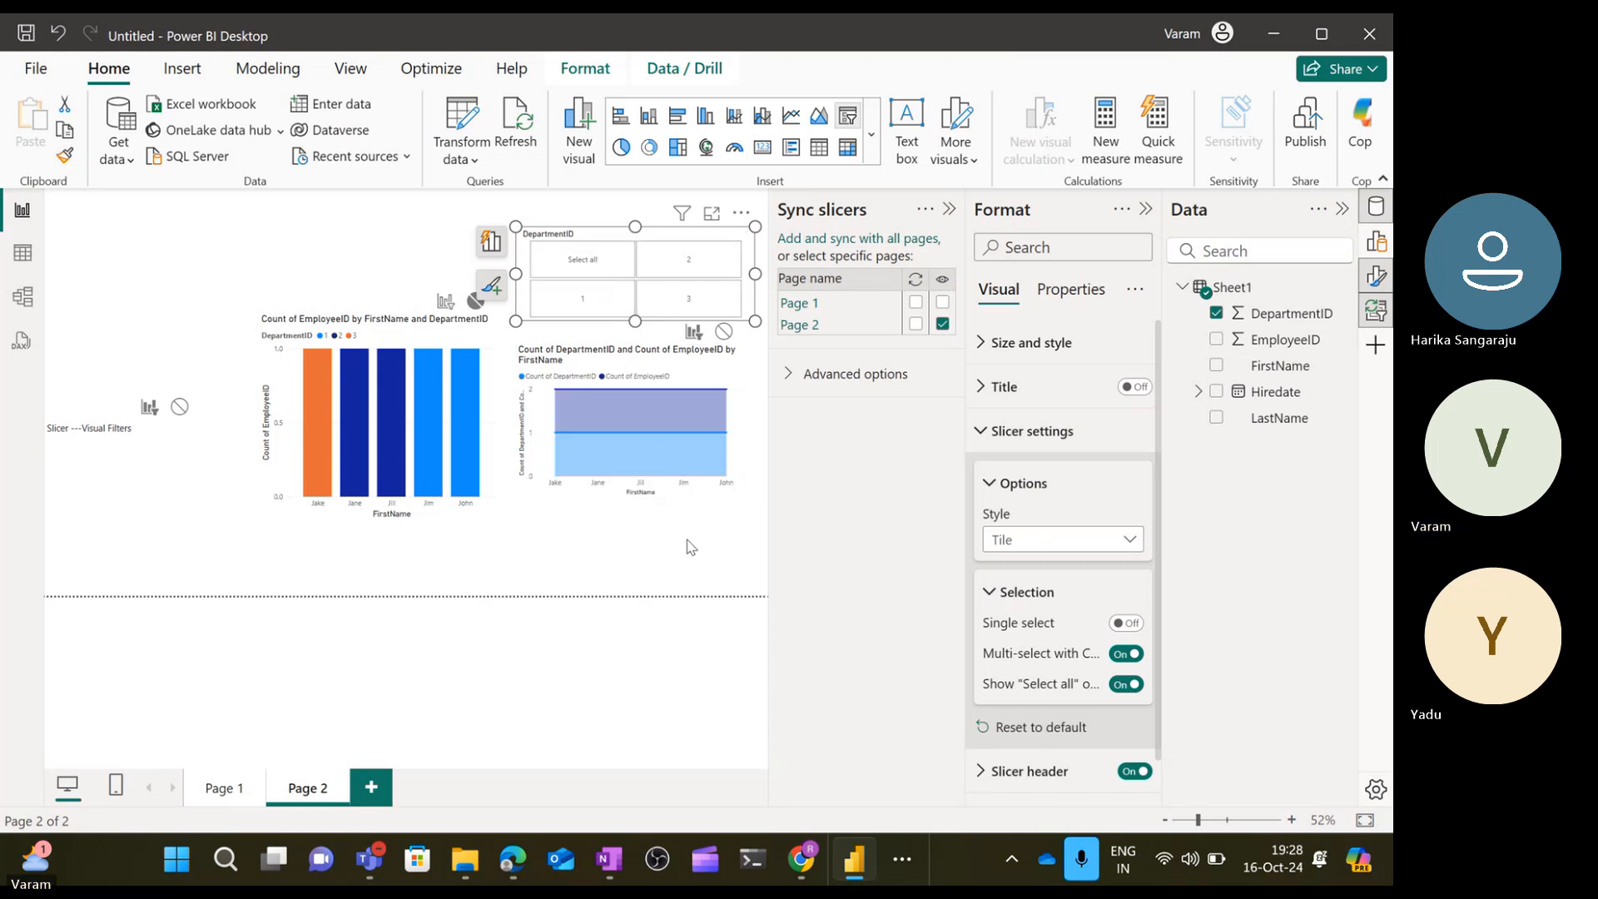
click(659, 591)
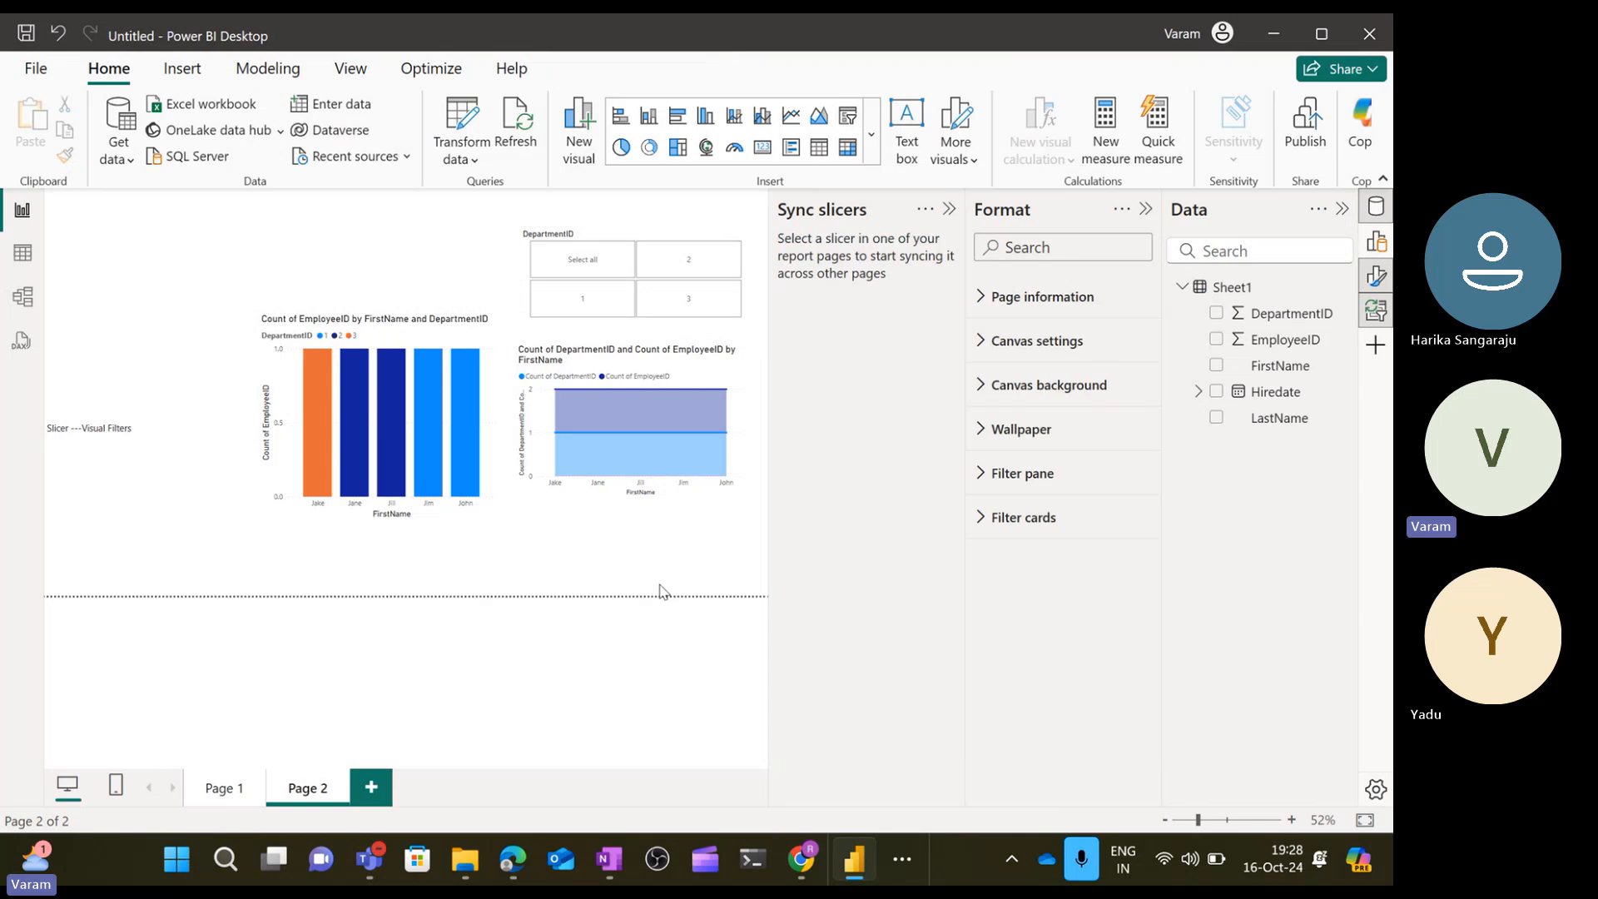
click(574, 265)
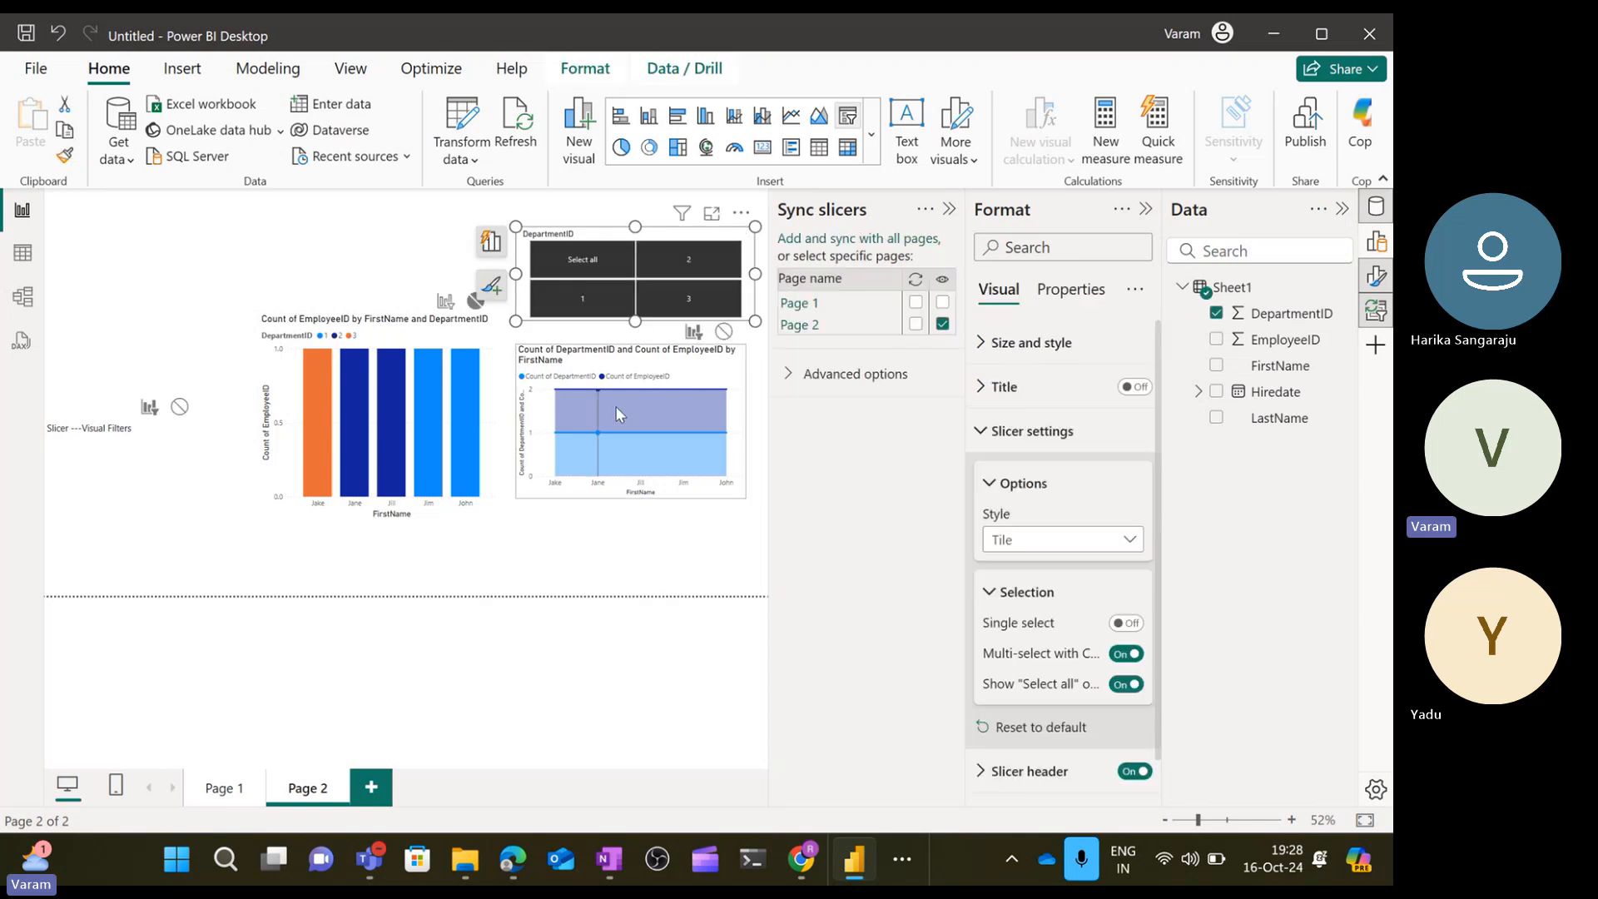
click(585, 554)
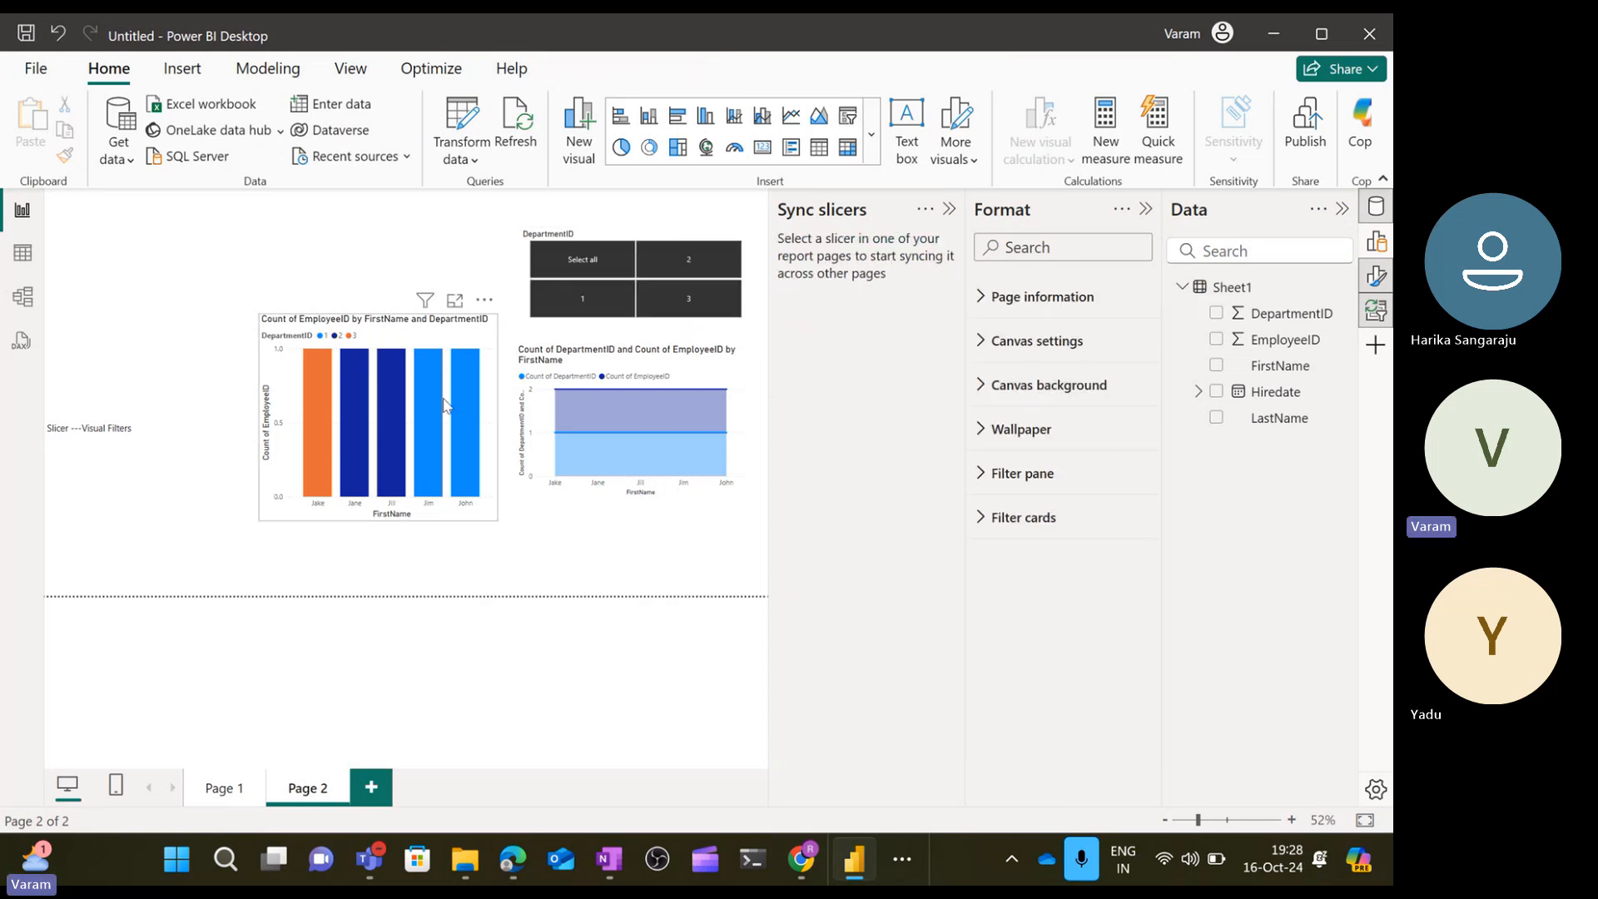
Set the column chart's interaction with the DepartmentID slicer back to Filter and deselect DepartmentID 2.
click(532, 275)
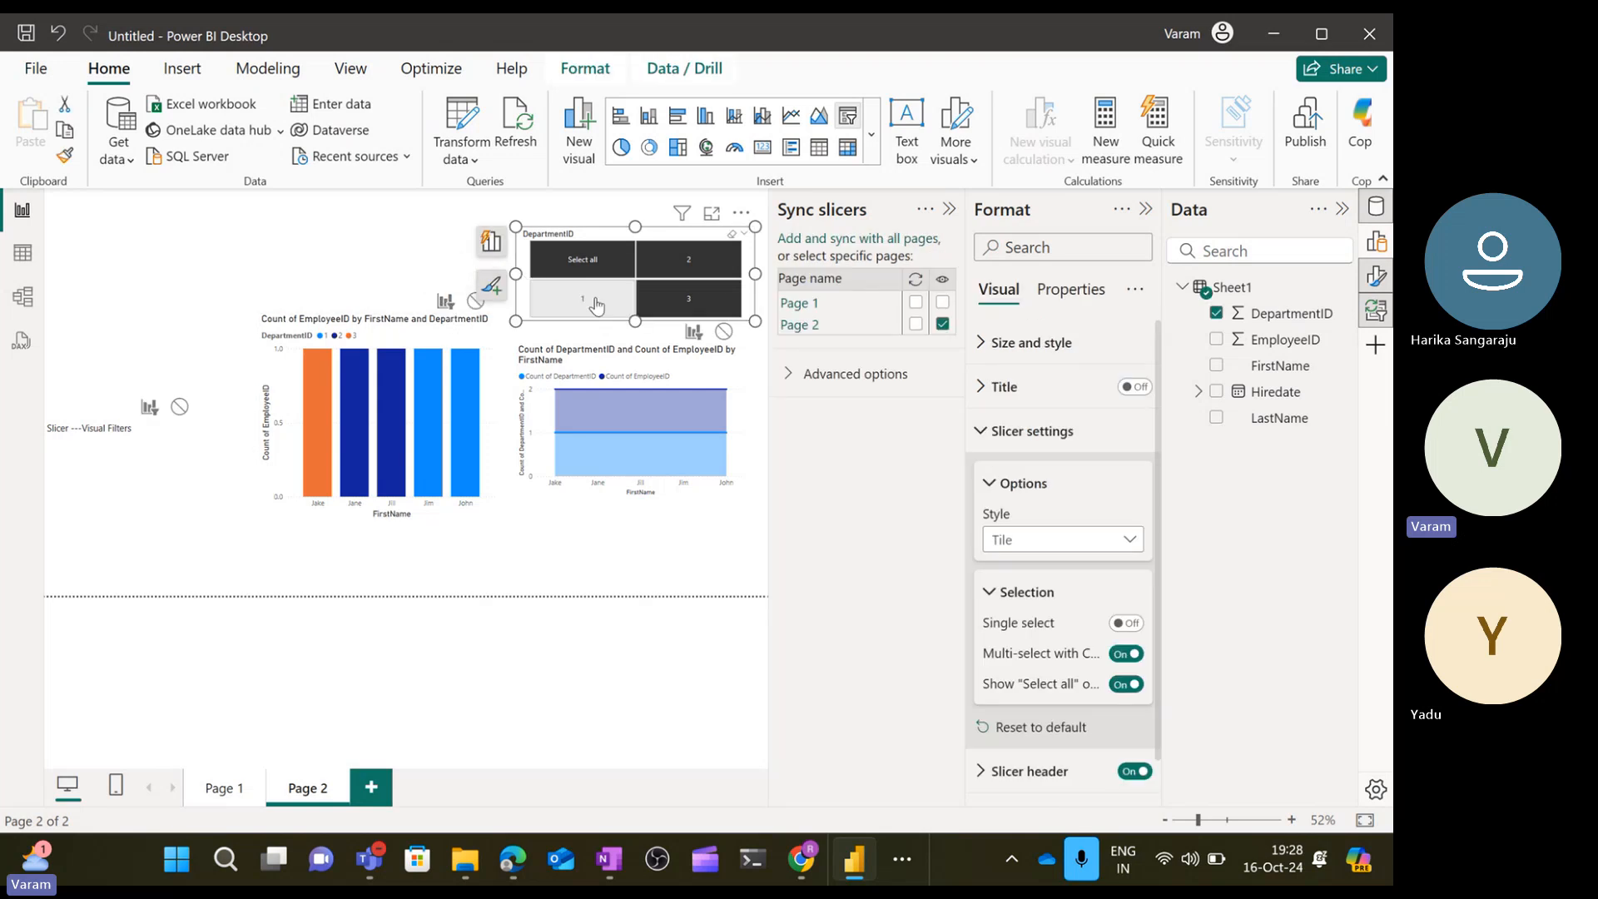
click(698, 280)
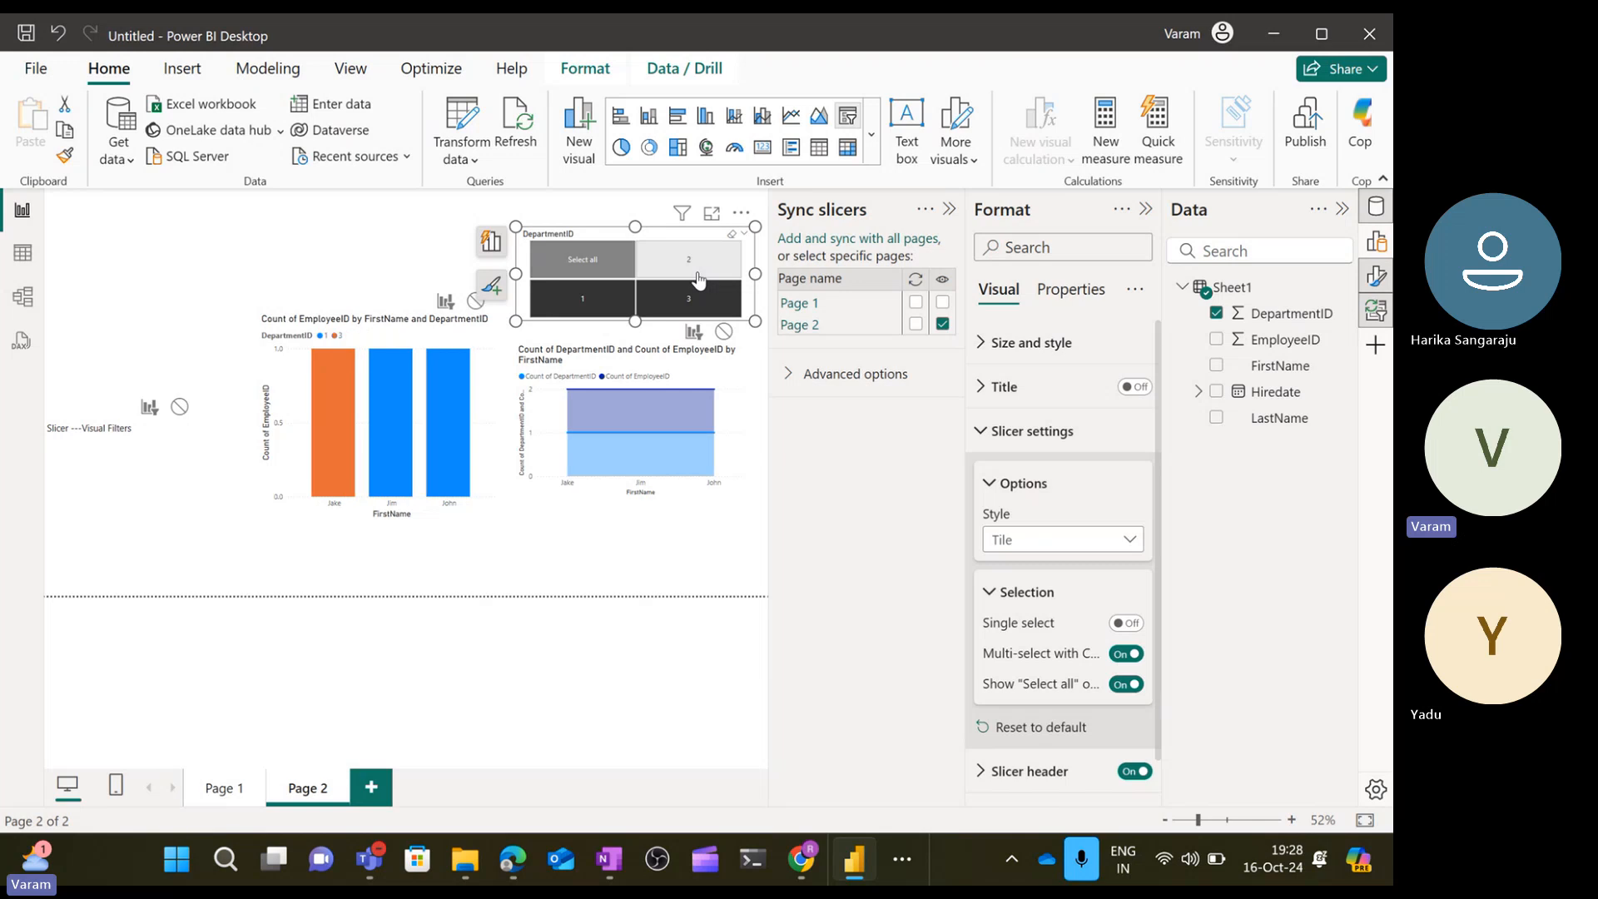
Clear the DepartmentID slicer's selection and set the stacked area chart's interaction with the slicer to None.
click(688, 305)
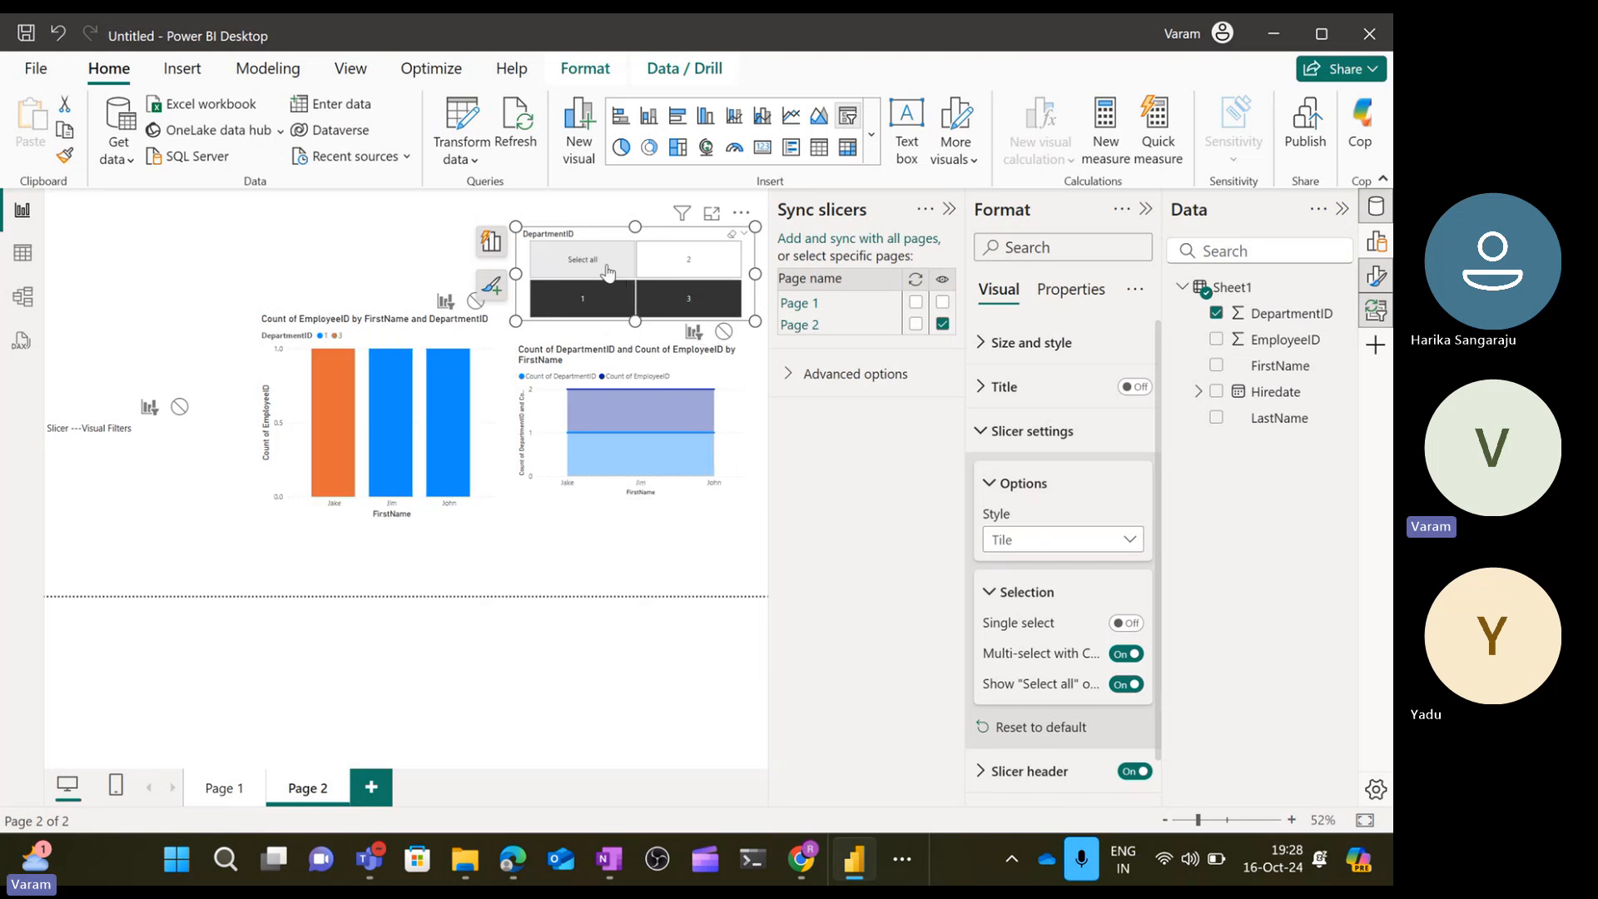
click(587, 291)
click(724, 332)
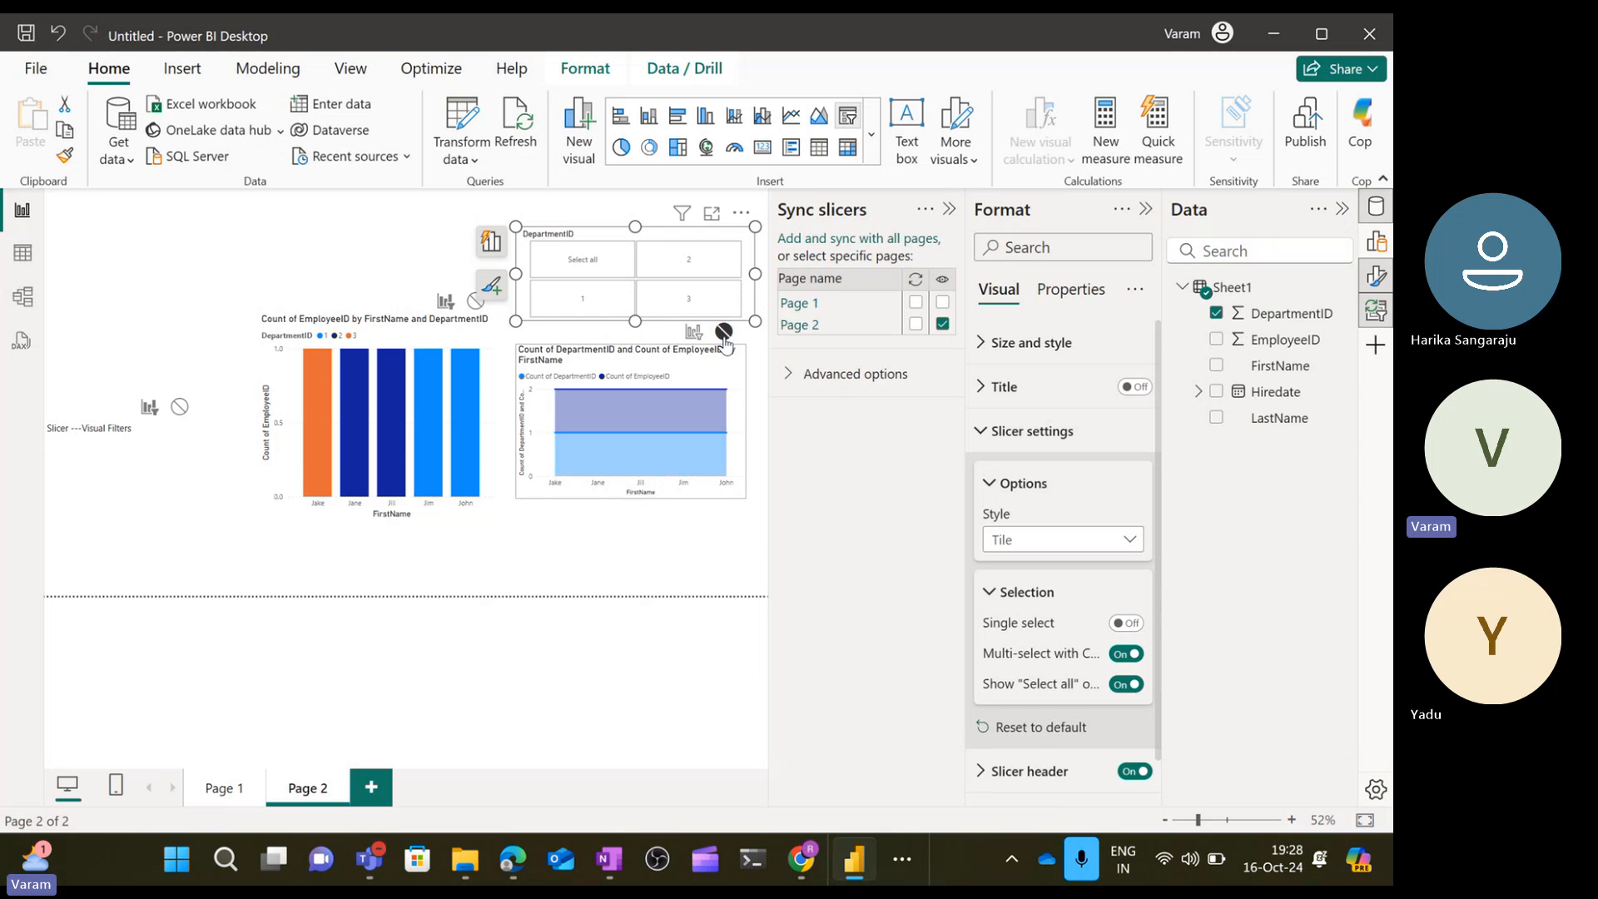
Select only DepartmentID 2 and reselect all departments in the slicer, comparing how both charts respond.
click(642, 542)
click(608, 314)
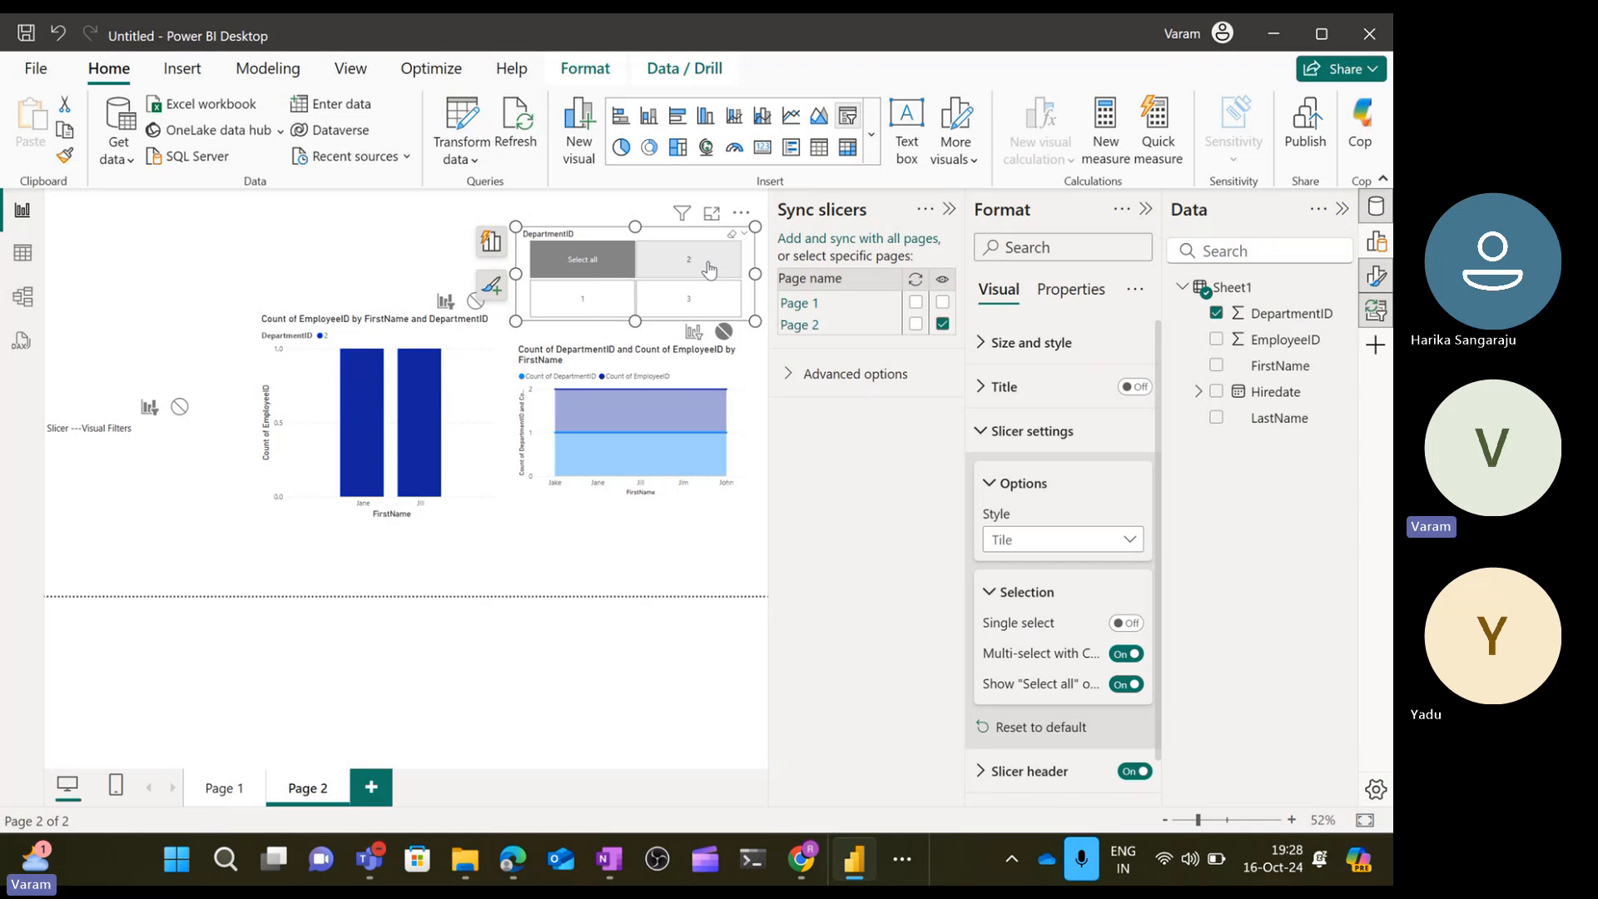
click(696, 297)
click(589, 277)
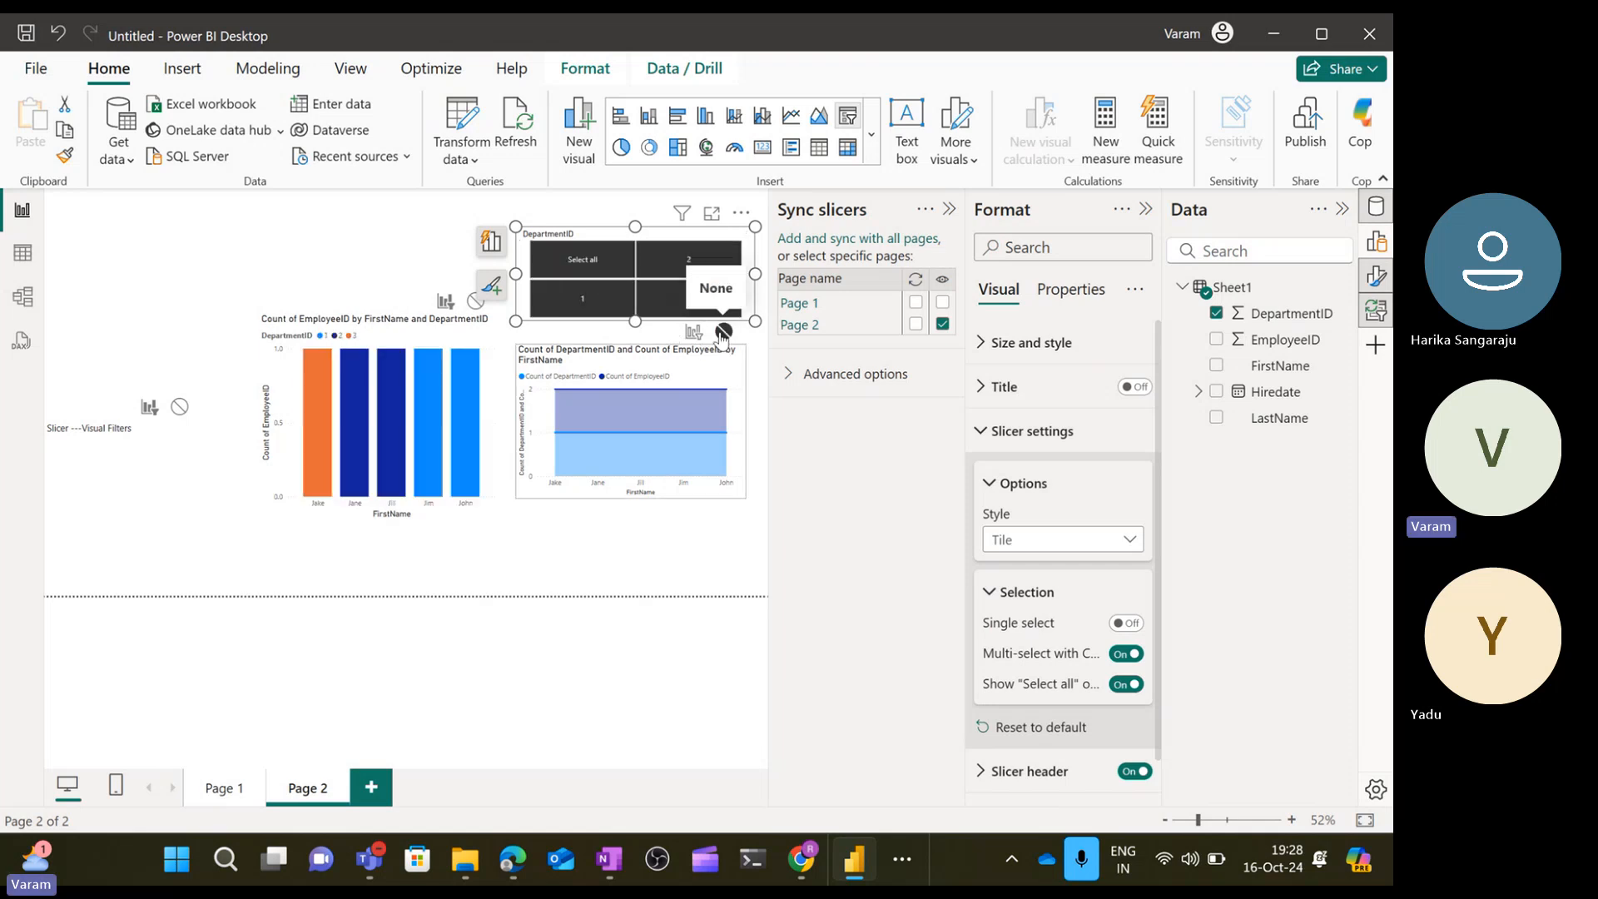
Set the area chart's interaction with the DepartmentID slicer back to Filter and turn off Edit interactions.
click(692, 336)
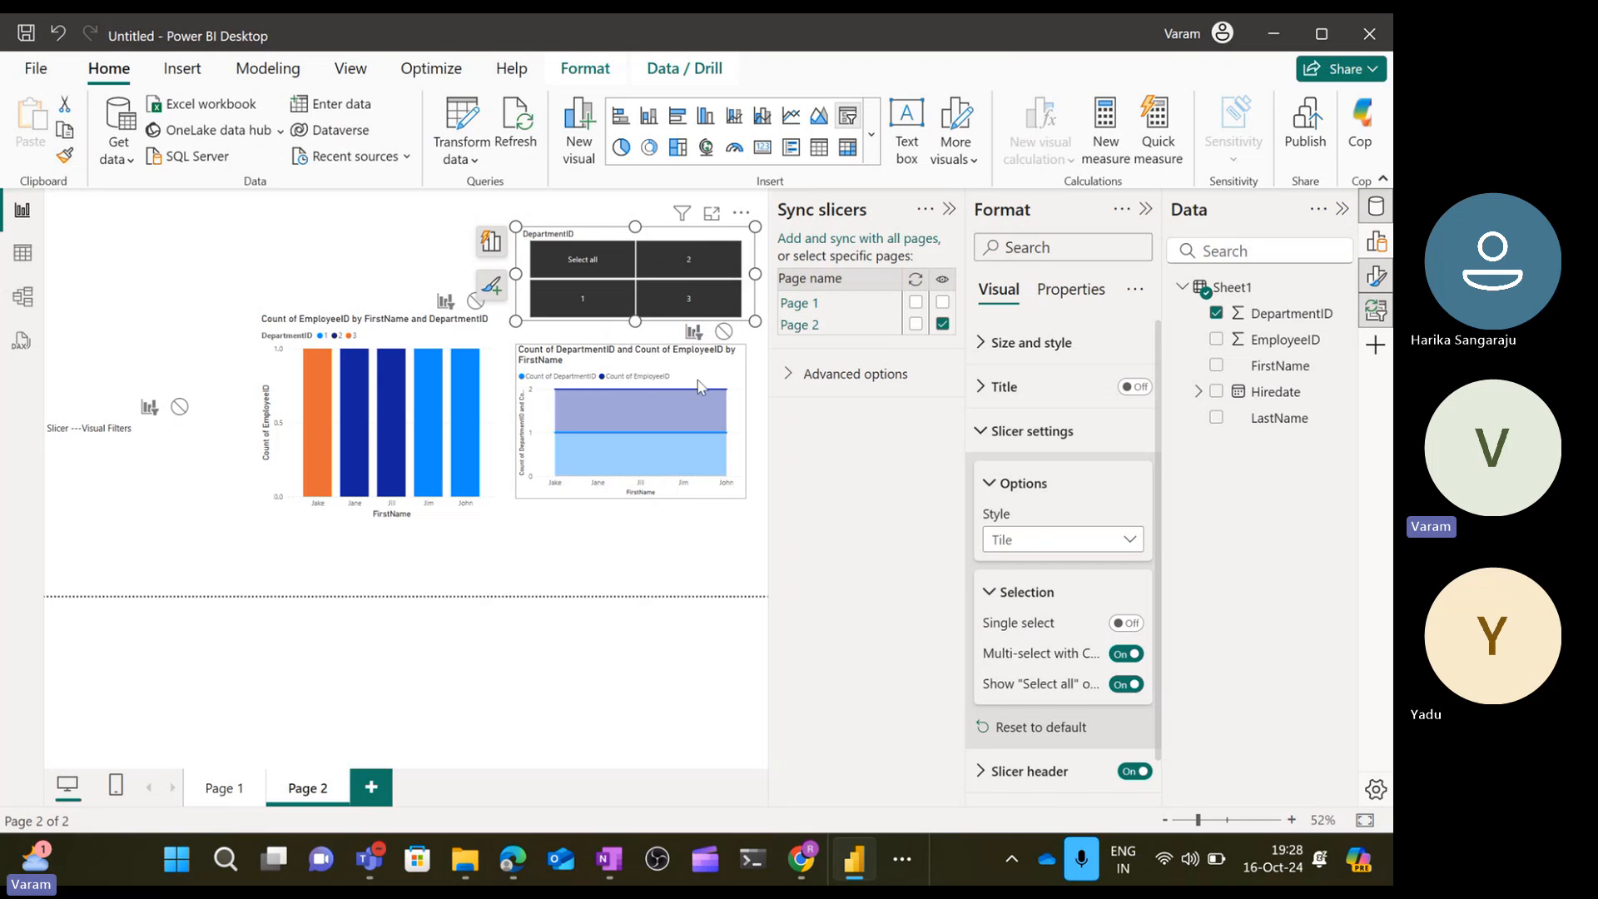
click(585, 69)
click(50, 154)
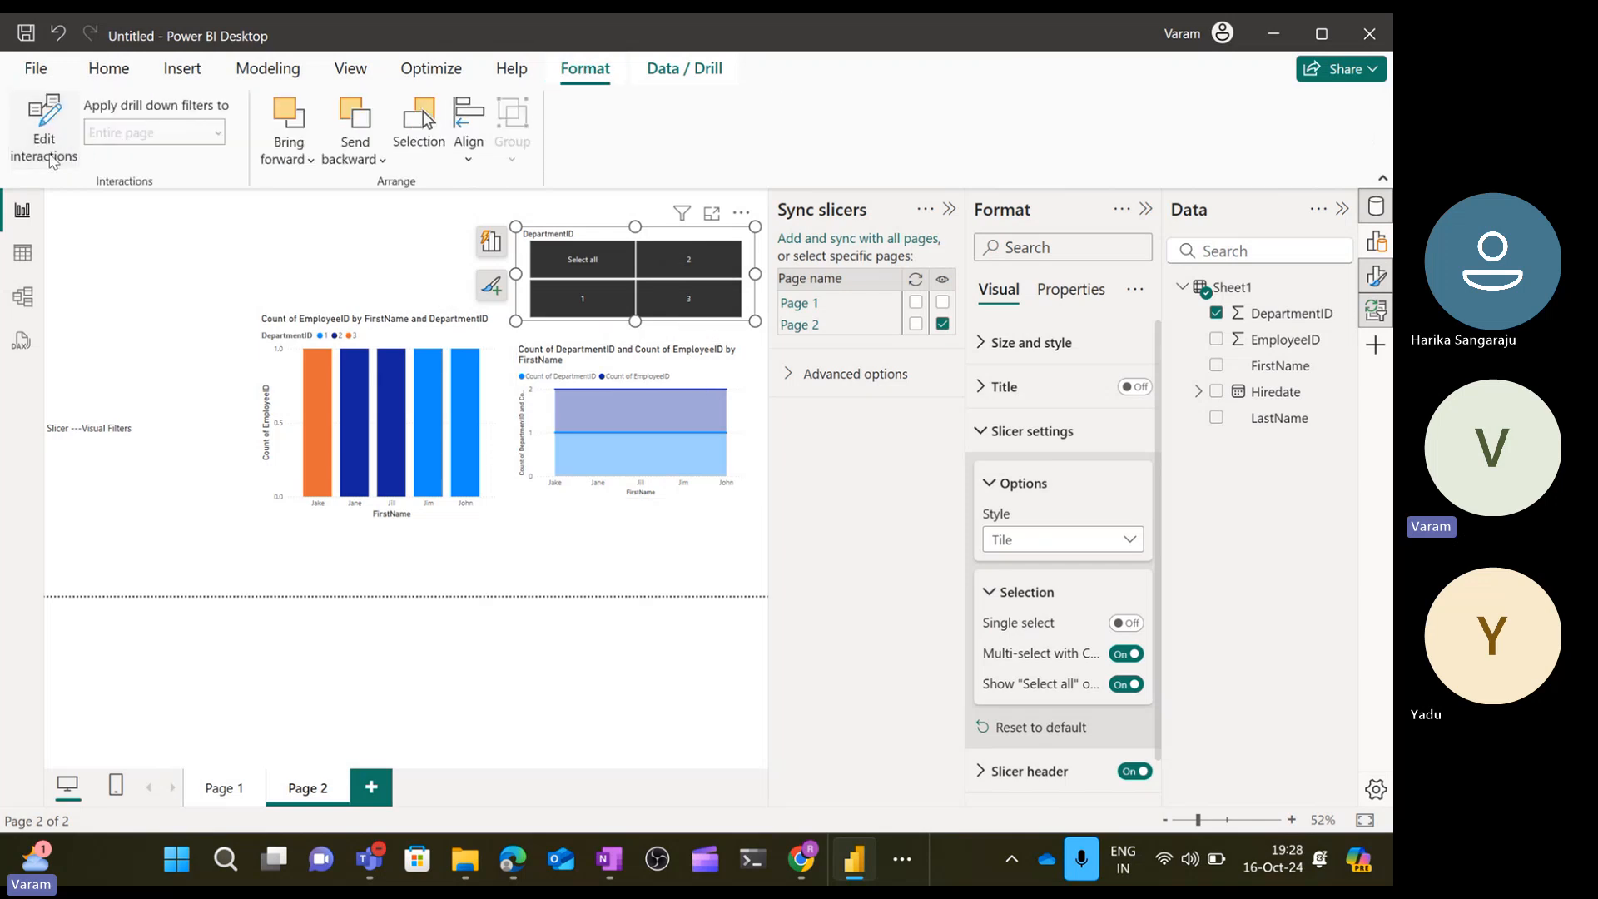
click(296, 210)
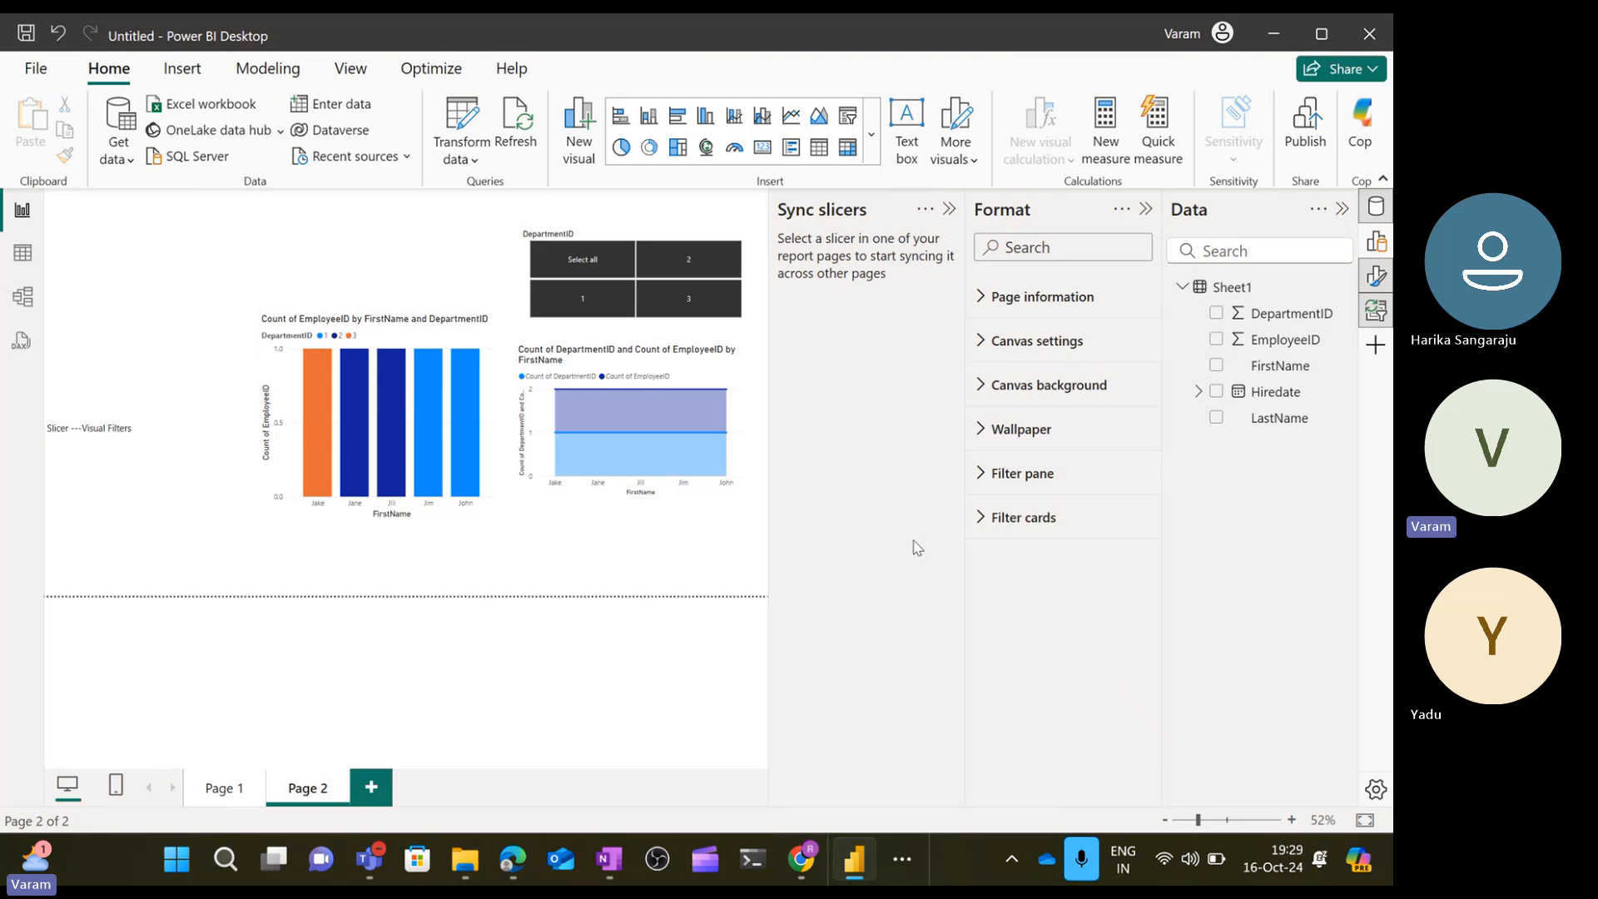
click(1289, 559)
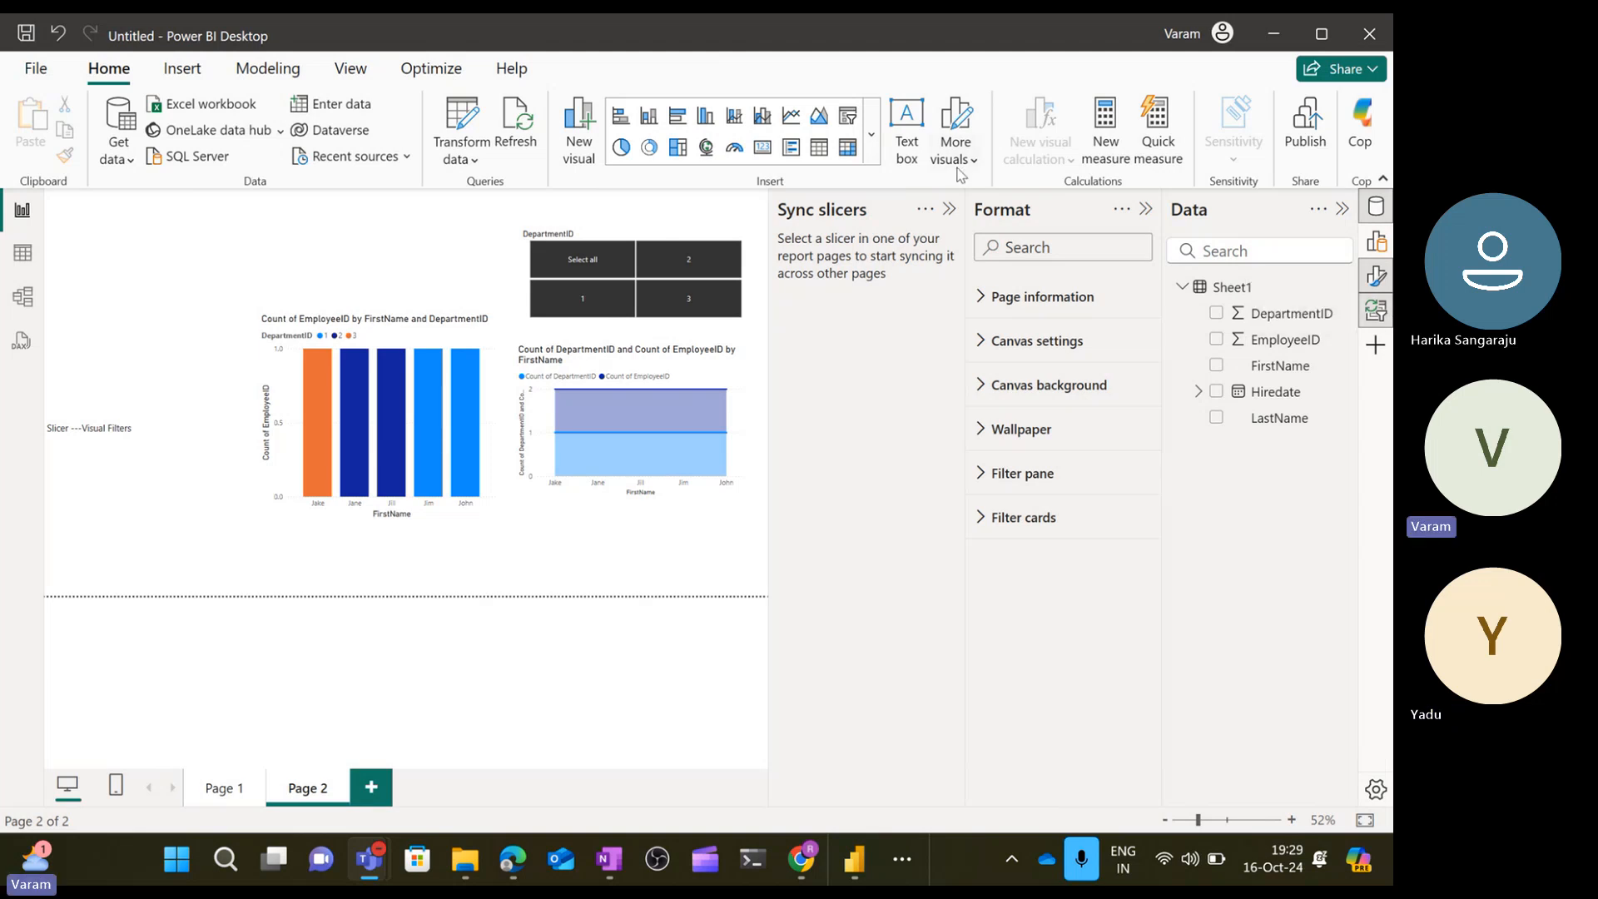
Move the "Slicer ---Visual Filters" text box up to the page's upper-left area and add a "Filters" line.
click(350, 68)
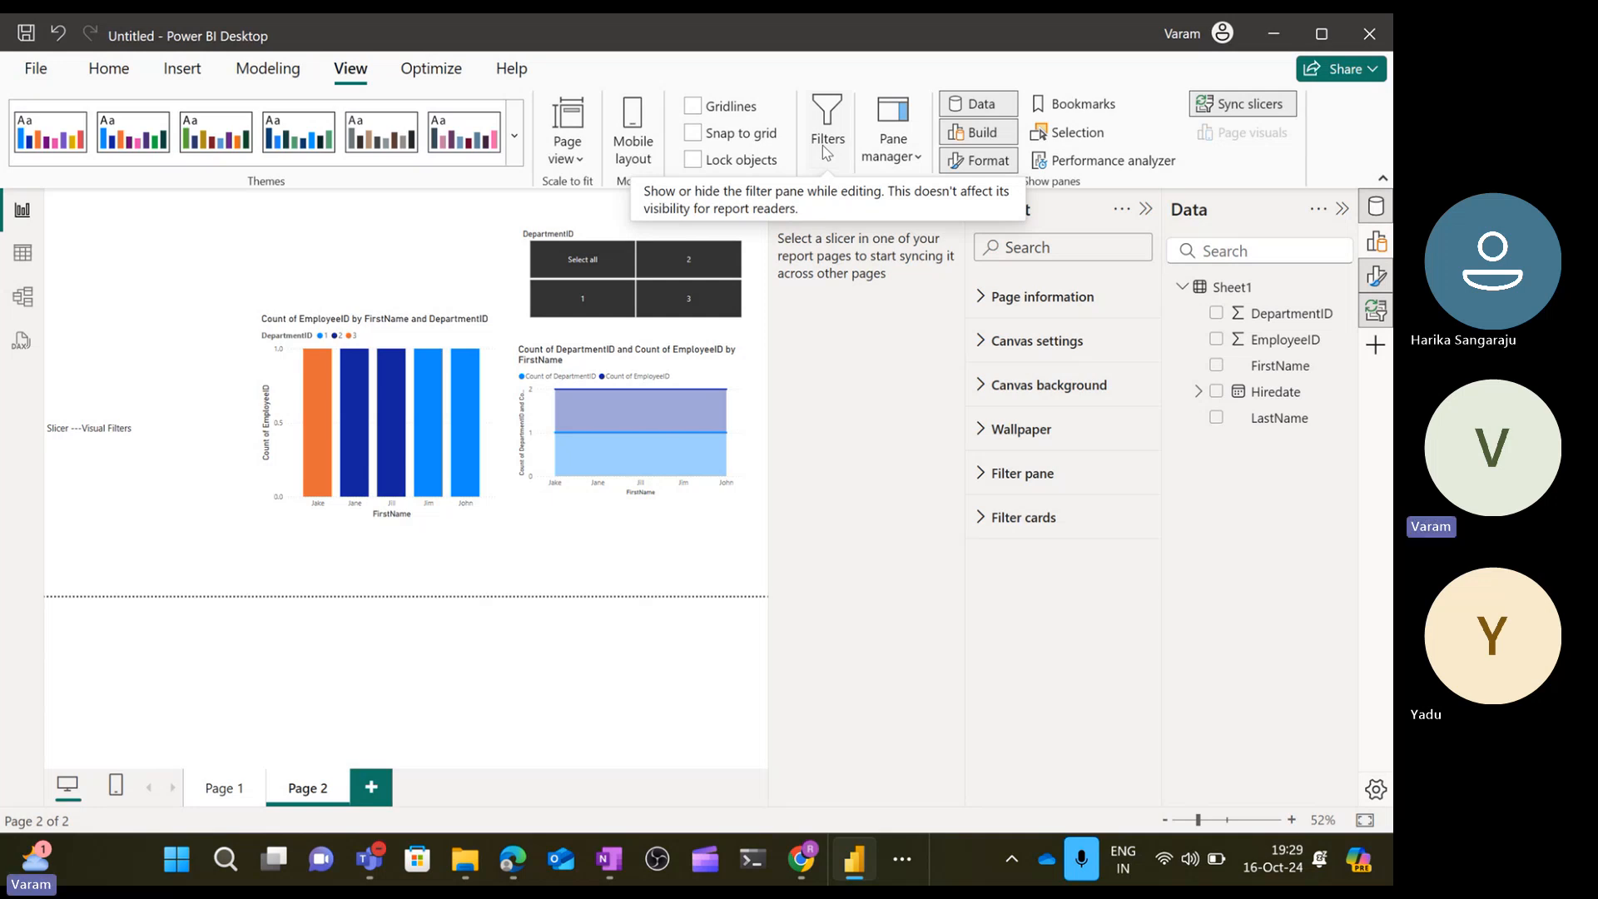
click(104, 430)
drag(190, 410, 214, 230)
click(183, 254)
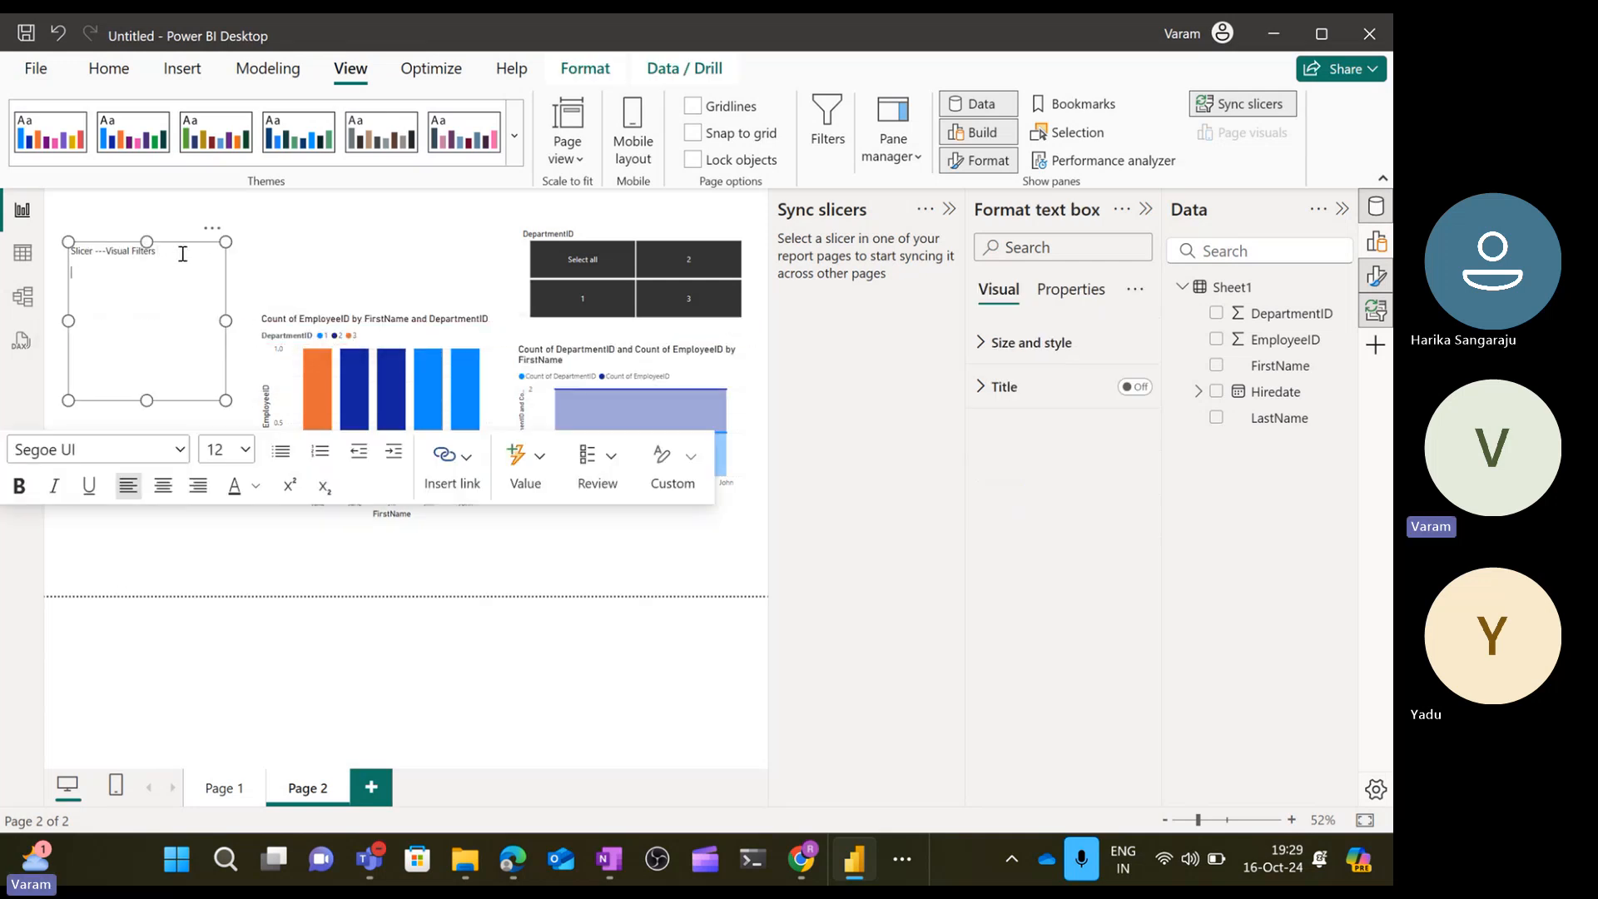
text(Filters)
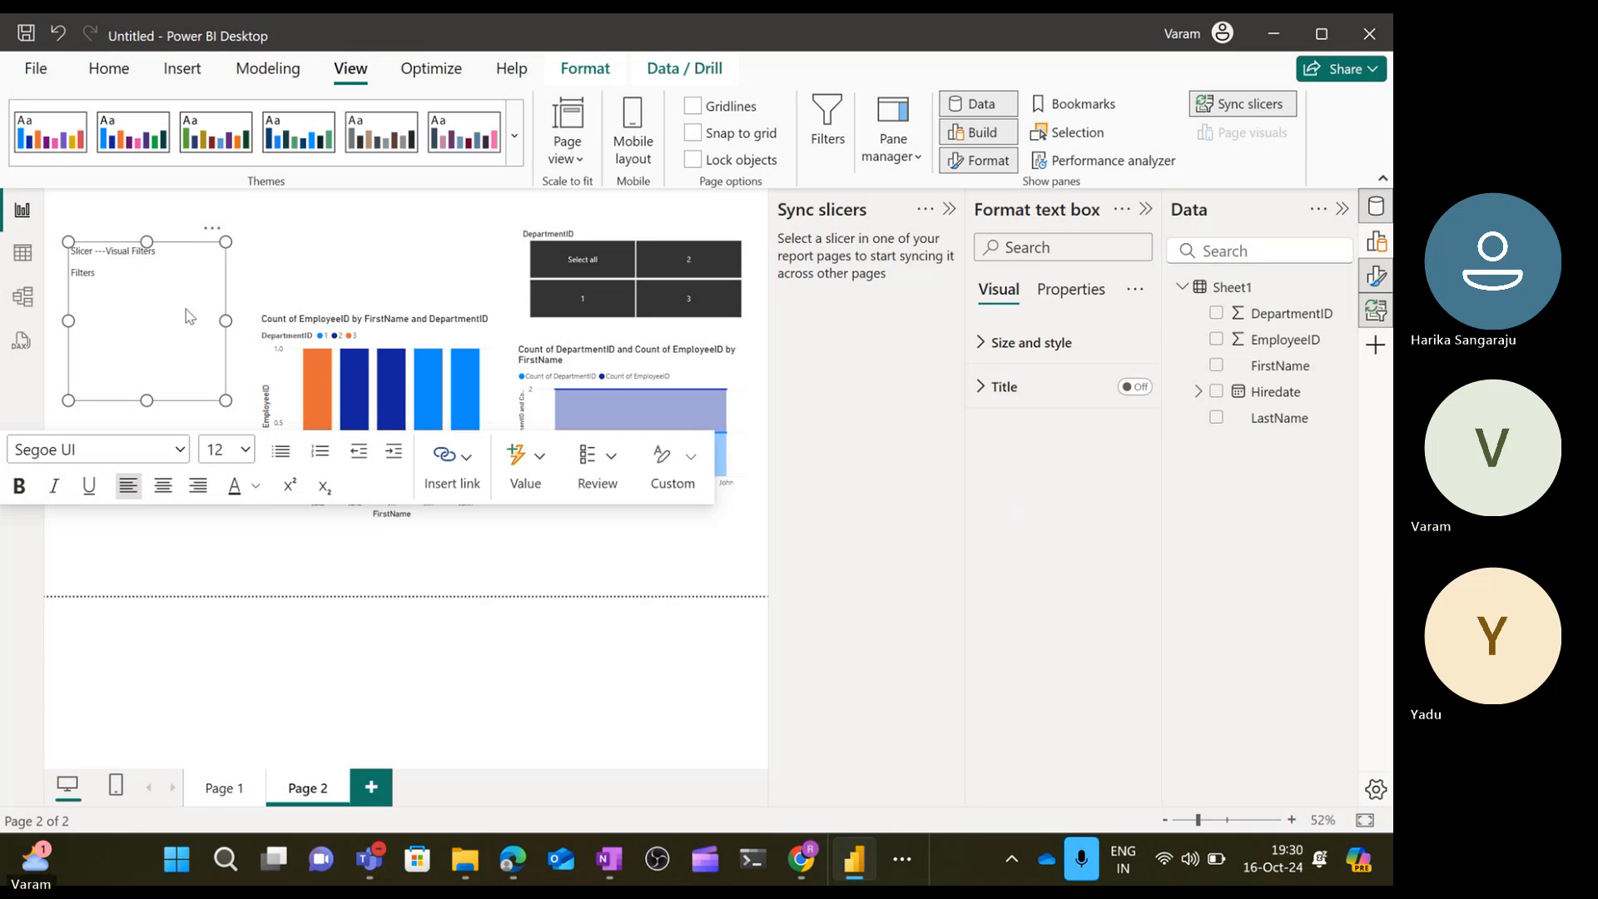
Try to enlarge the text box's "Filters" line to font size 32, and delete that line.
click(245, 450)
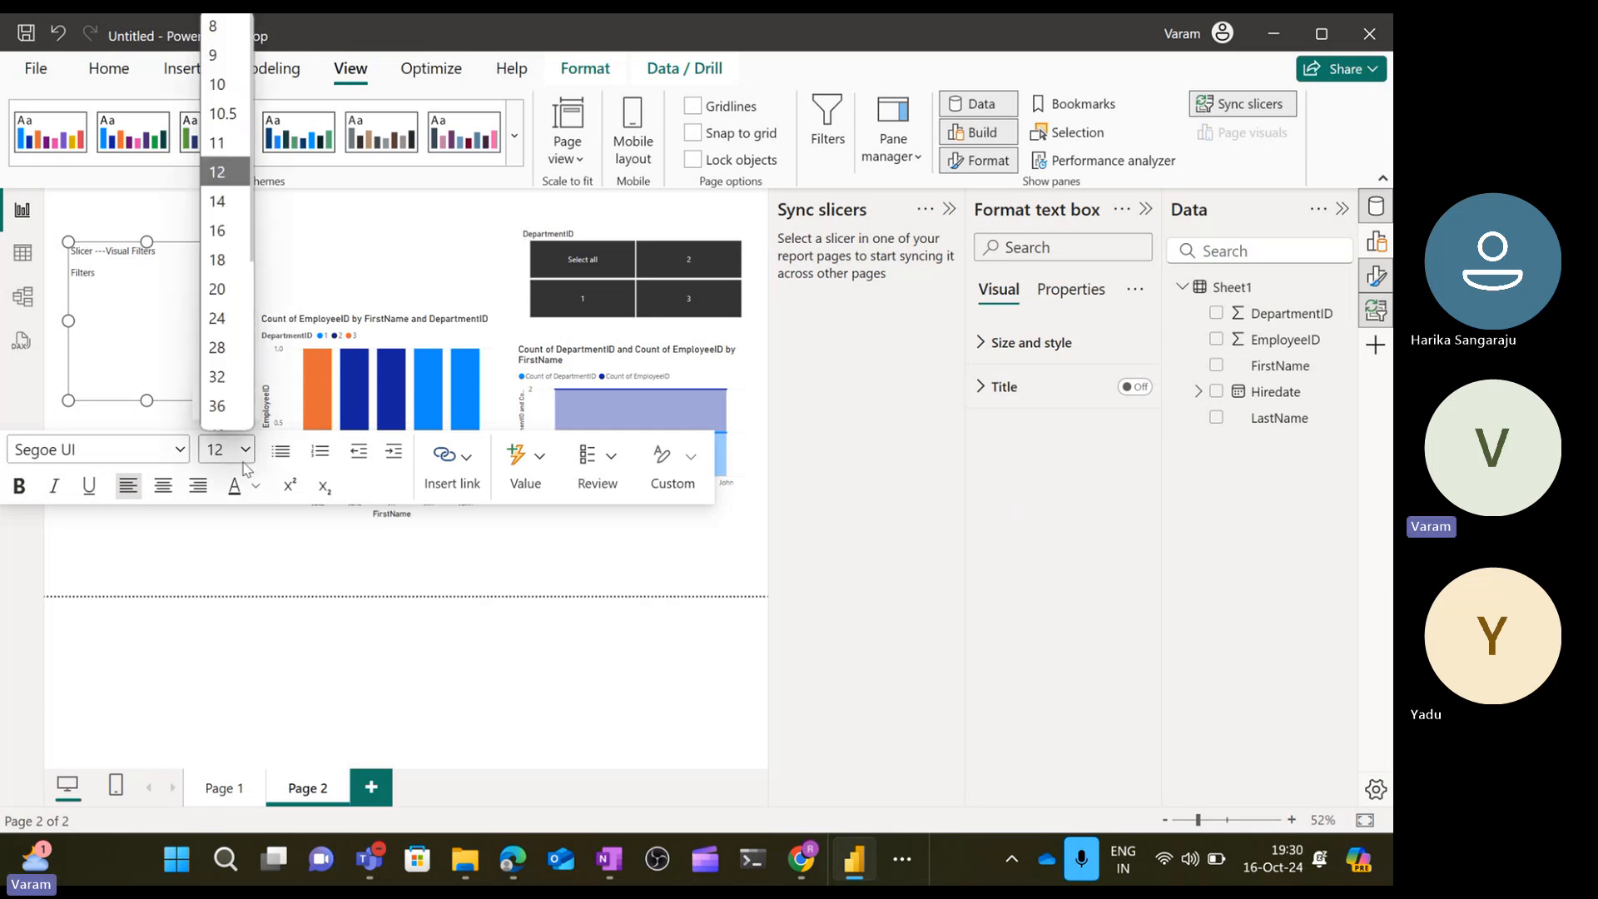
click(219, 377)
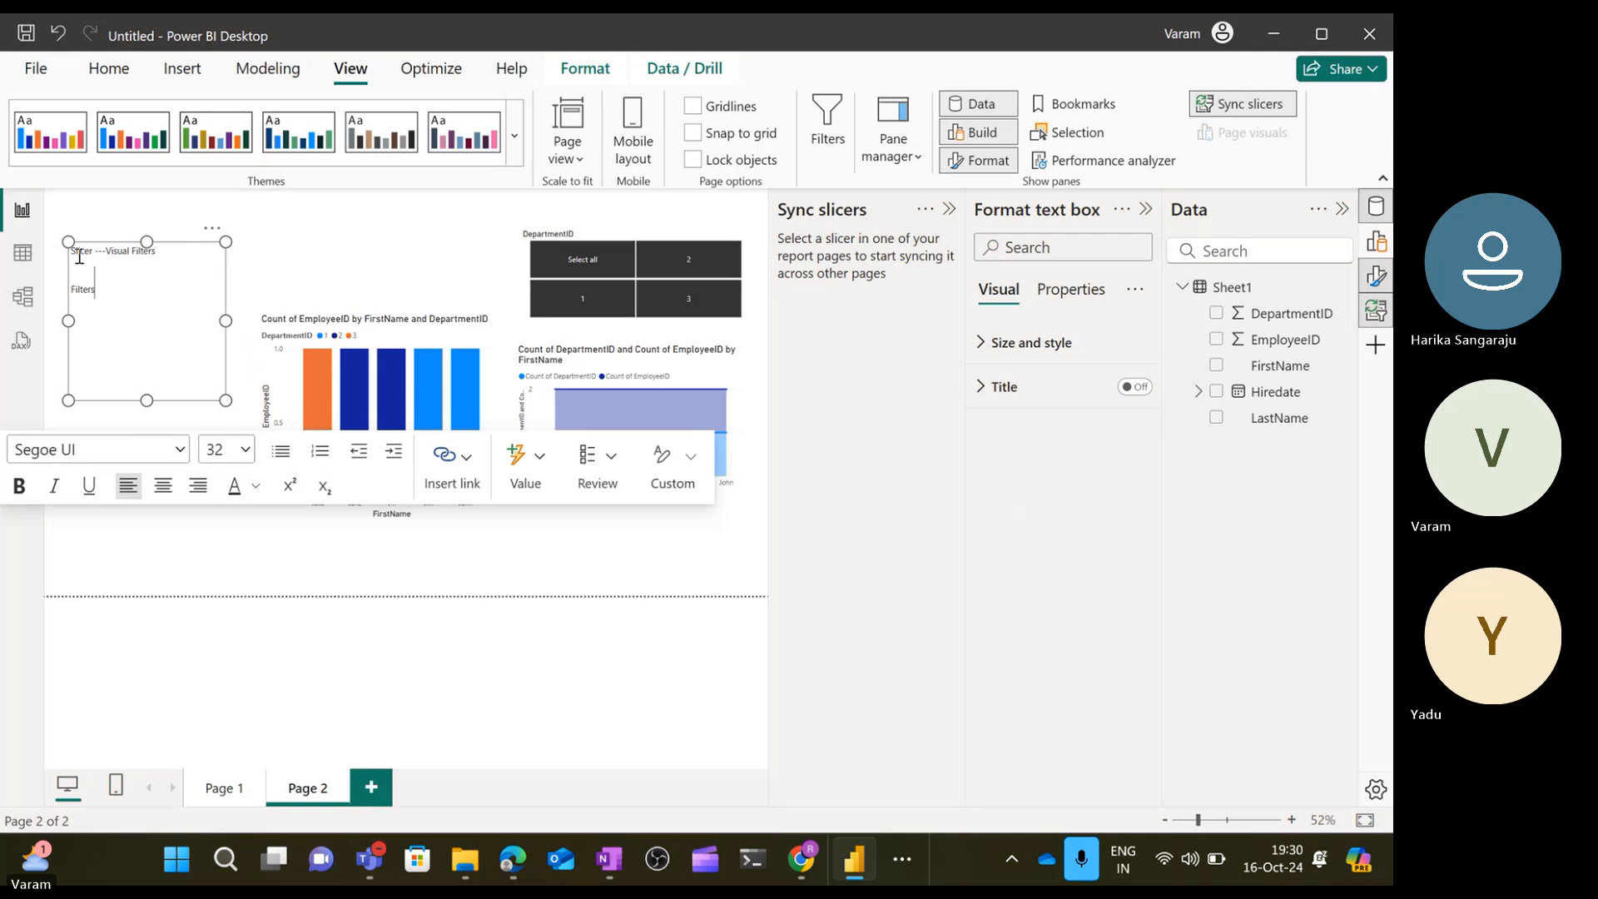
key(shift+Left)
key(shift+Left)
key(shift+Left)
key(shift+Left)
key(shift+Left)
key(shift+Left)
key(shift+Left)
key(Left)
key(Left)
click(79, 256)
key(Down)
key(BackSpace)
key(BackSpace)
key(BackSpace)
key(BackSpace)
key(BackSpace)
Add a "Filters" line at font size 32 below the first line and enlarge the text box.
click(245, 450)
click(236, 376)
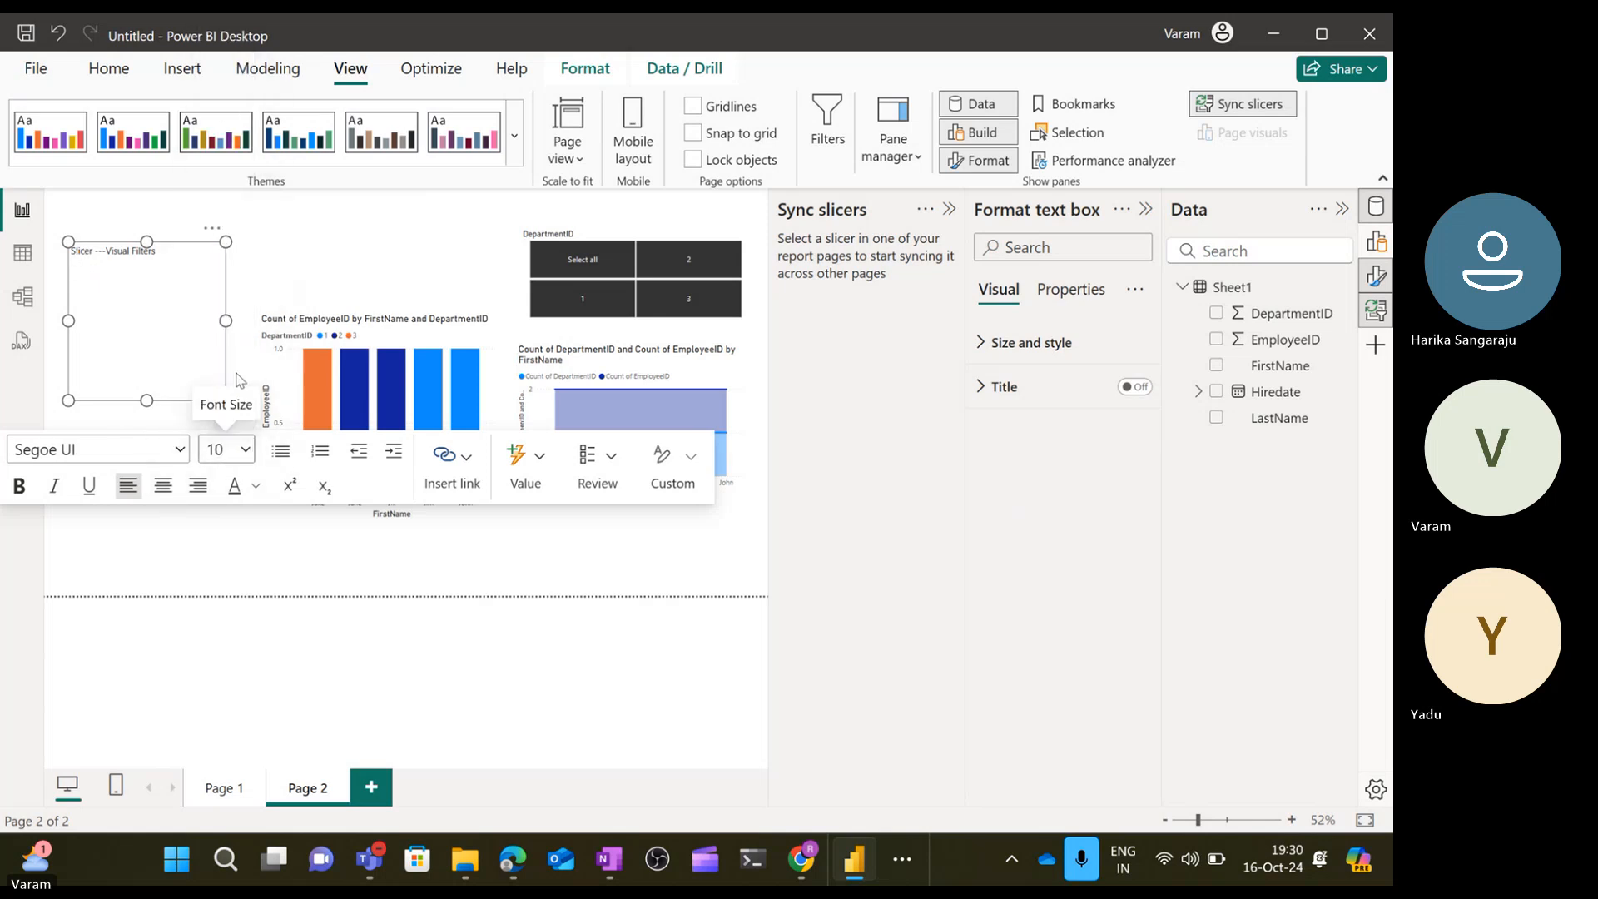
text(Filters)
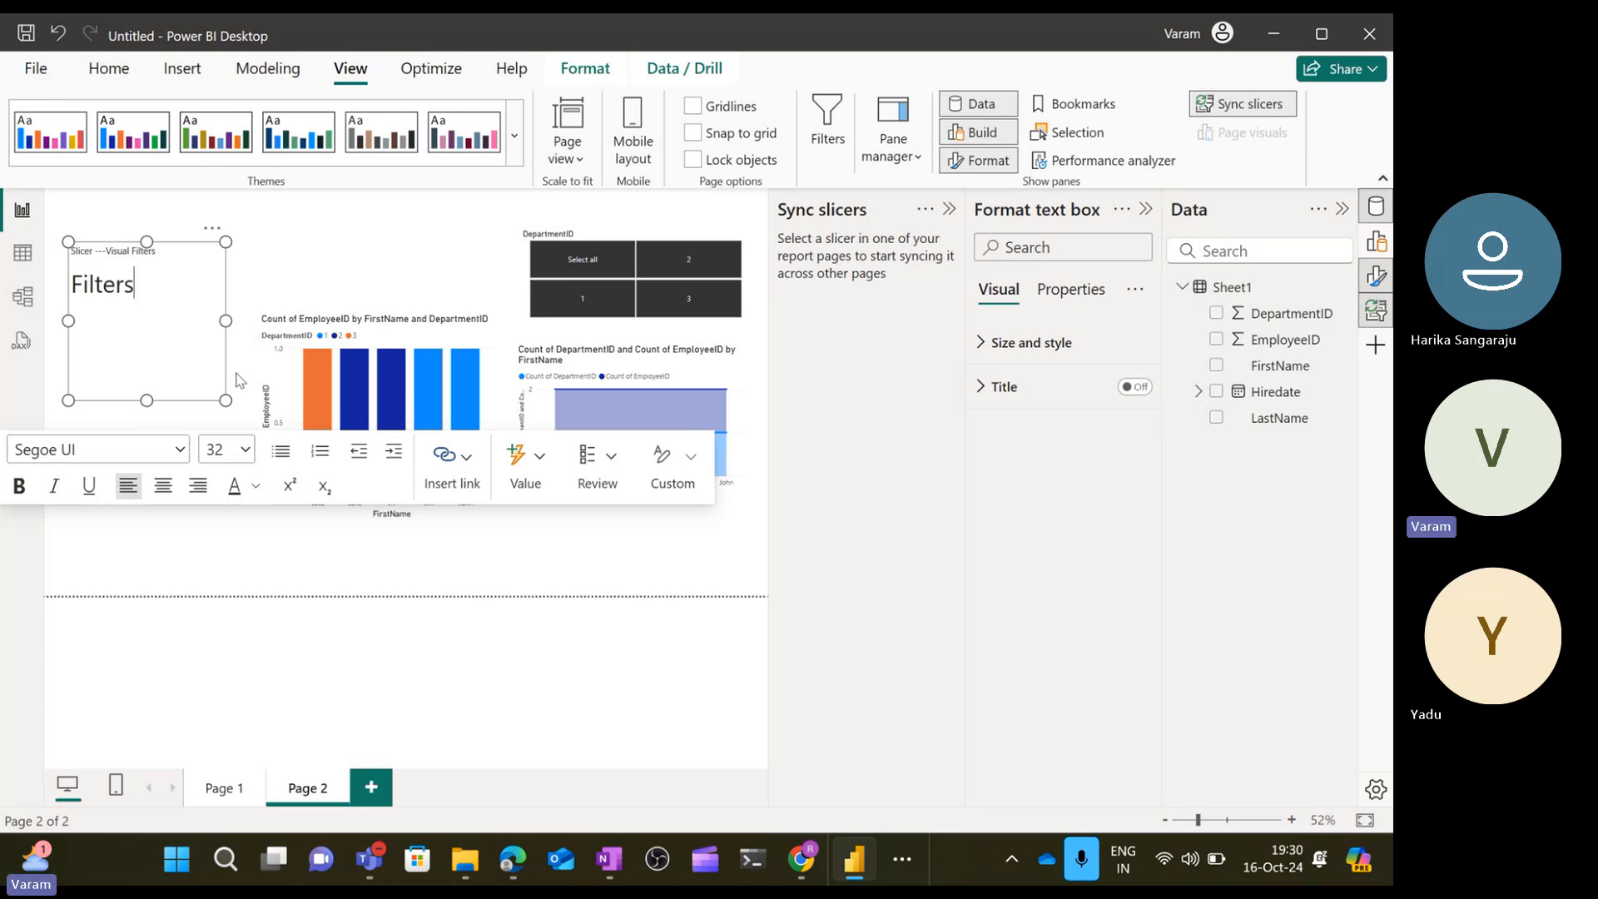
key(Return)
drag(225, 401, 379, 481)
Add the lines "Visual level Filters", "page level filters" and "report level filters" below "Filters".
text(V)
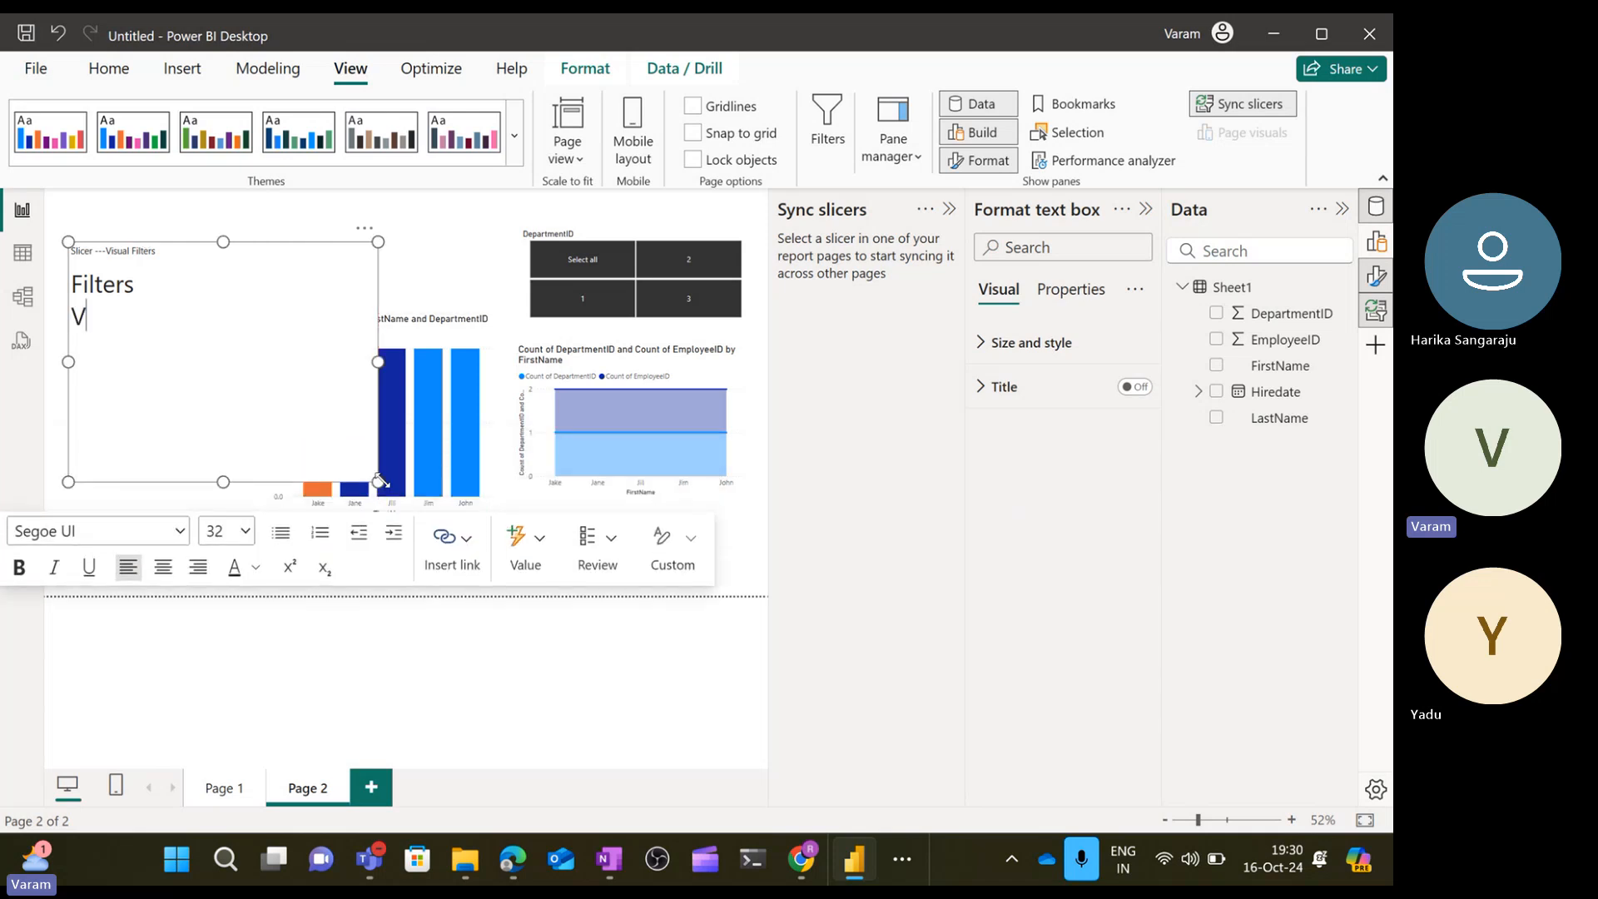
text(isual )
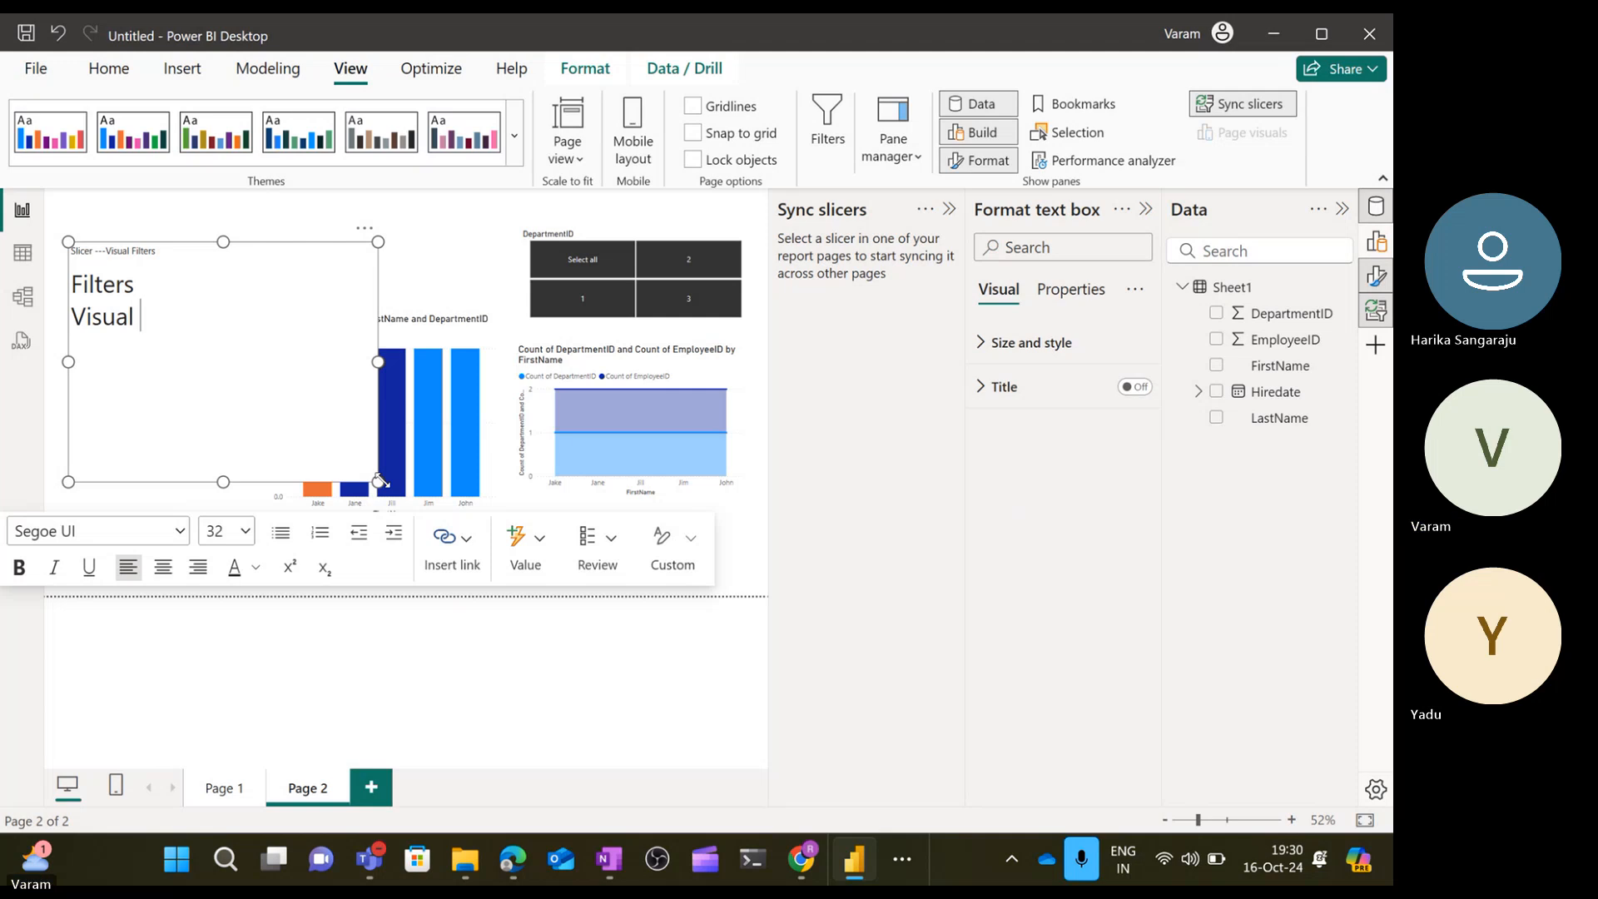
text(level Filters)
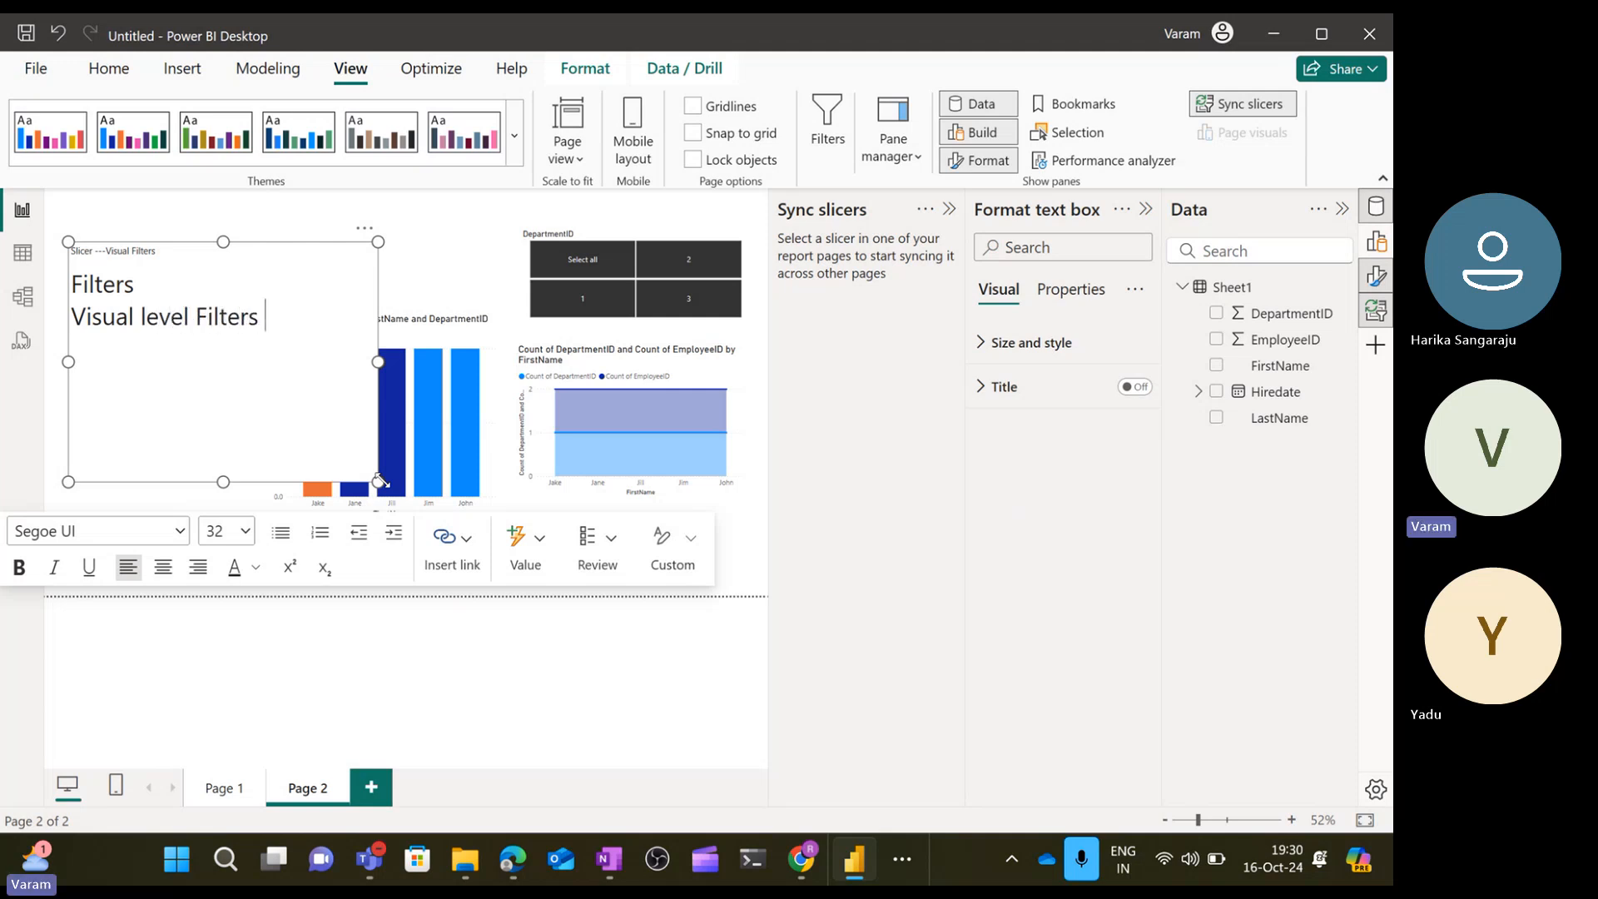
key(Return)
text(page level f)
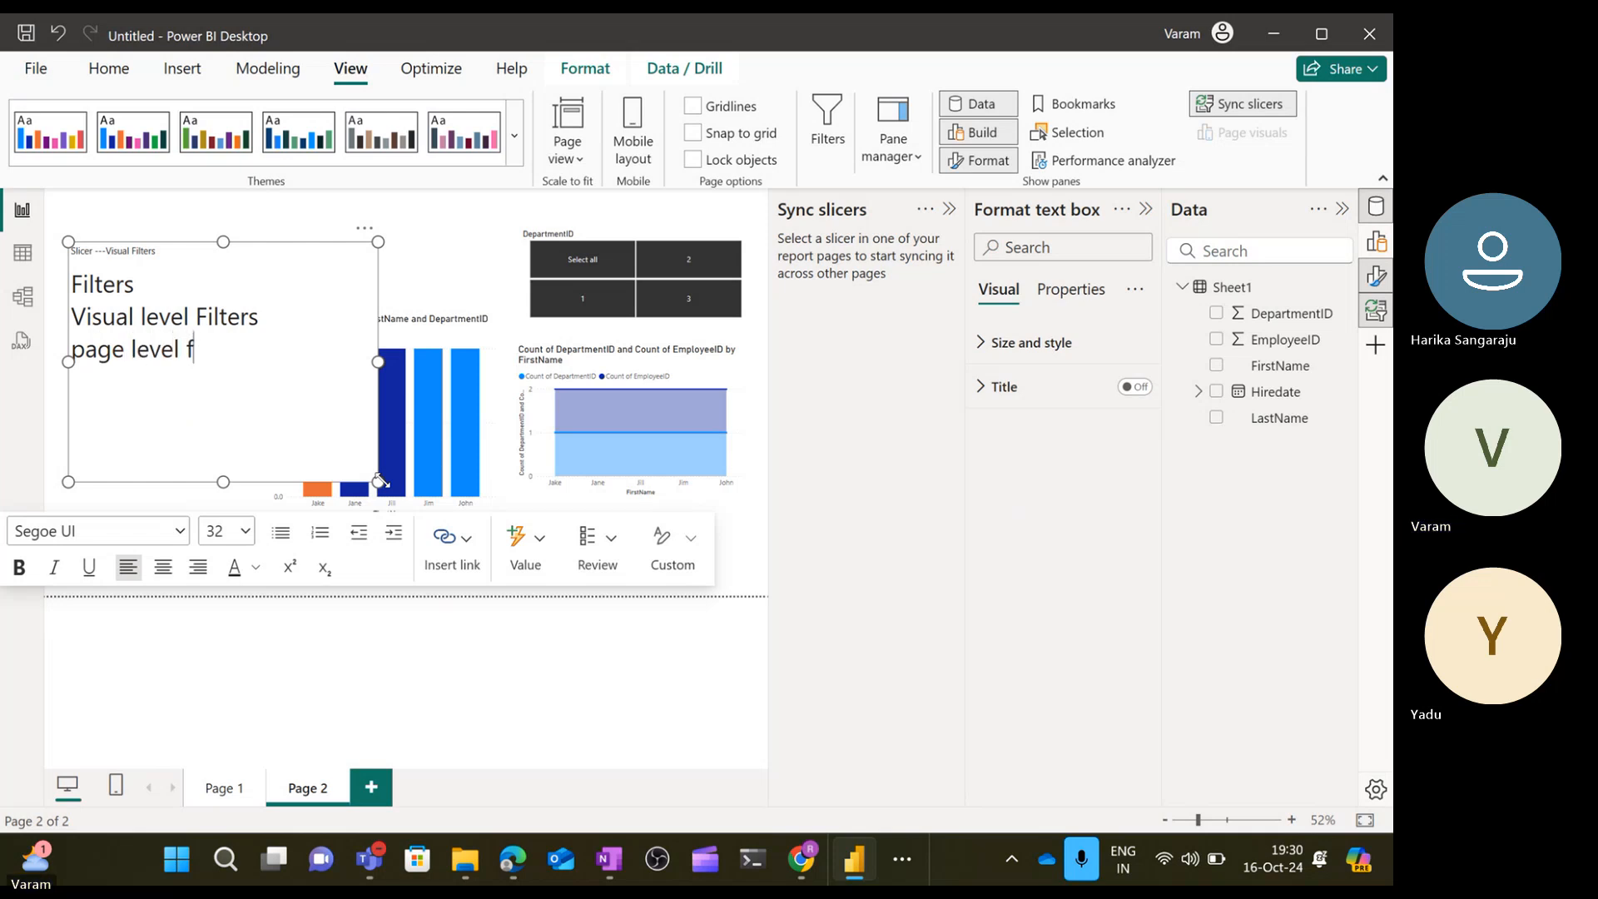
text(ilters)
key(Return)
text(report )
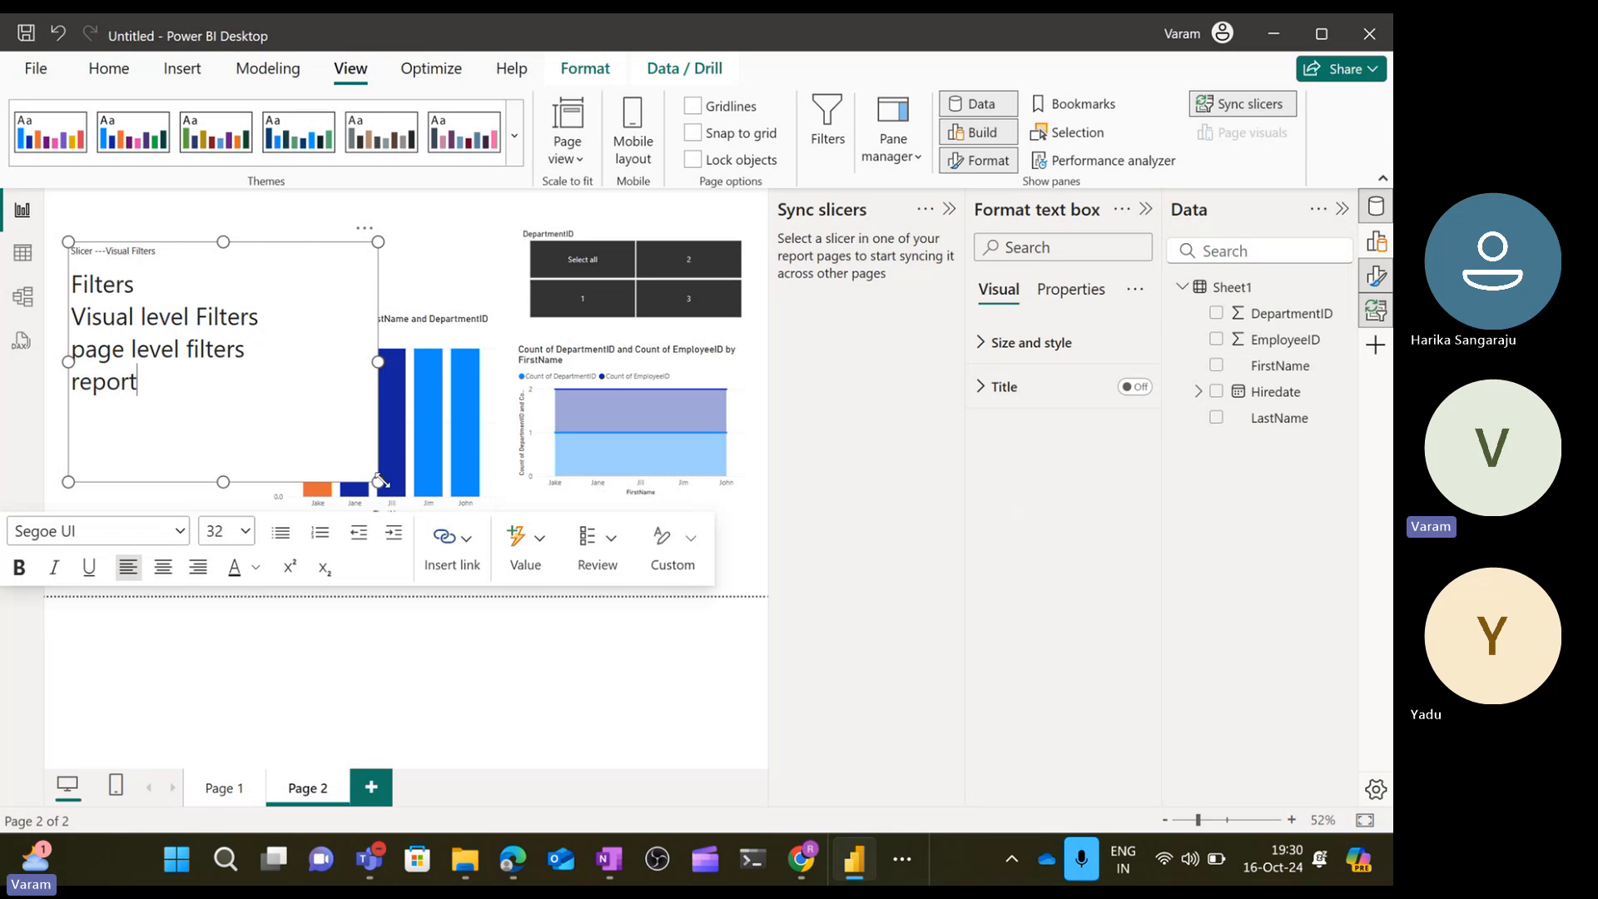
text(level)
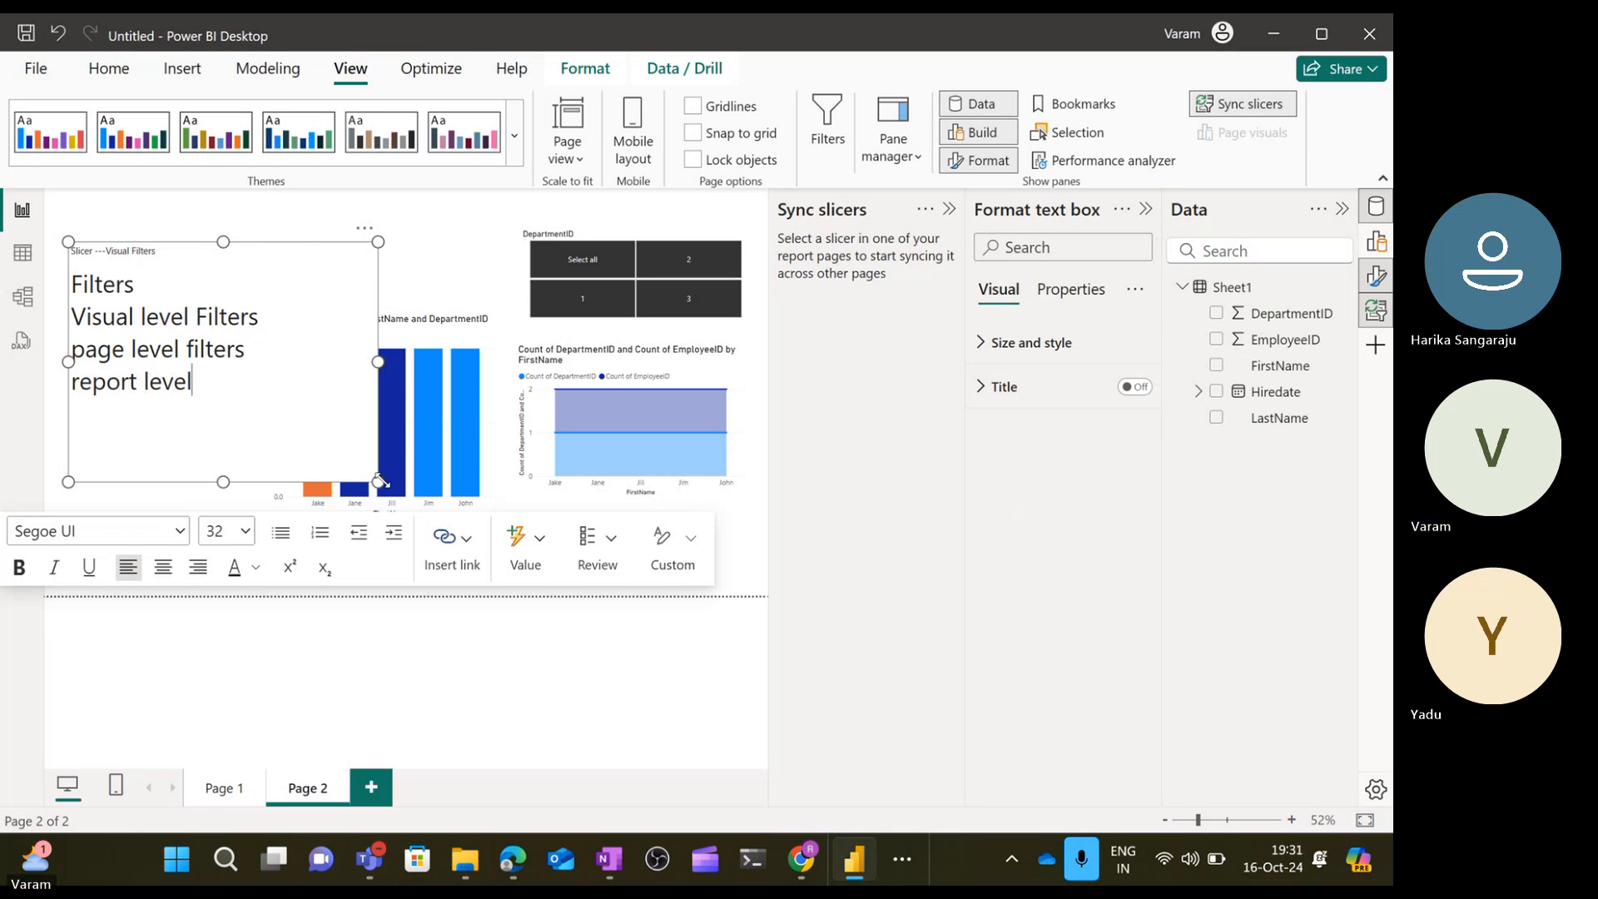
text( filters)
key(Return)
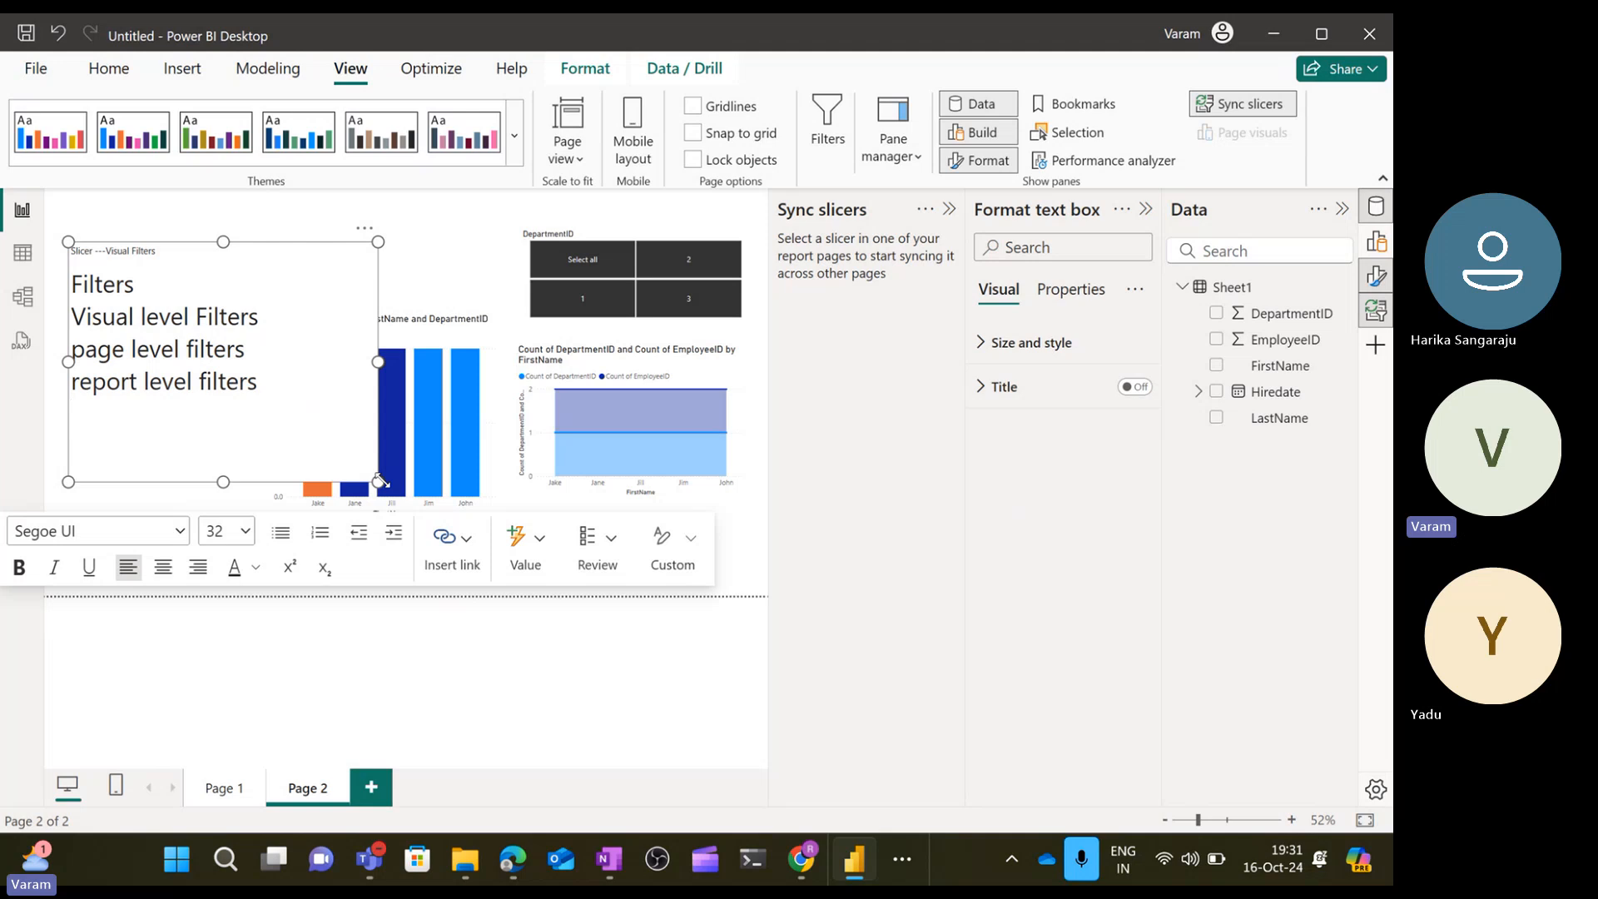
Add the line "Advanced filters :- Drill through filters, Top N Filters" and narrow the text box to uncover the column chart.
text(Advanced file)
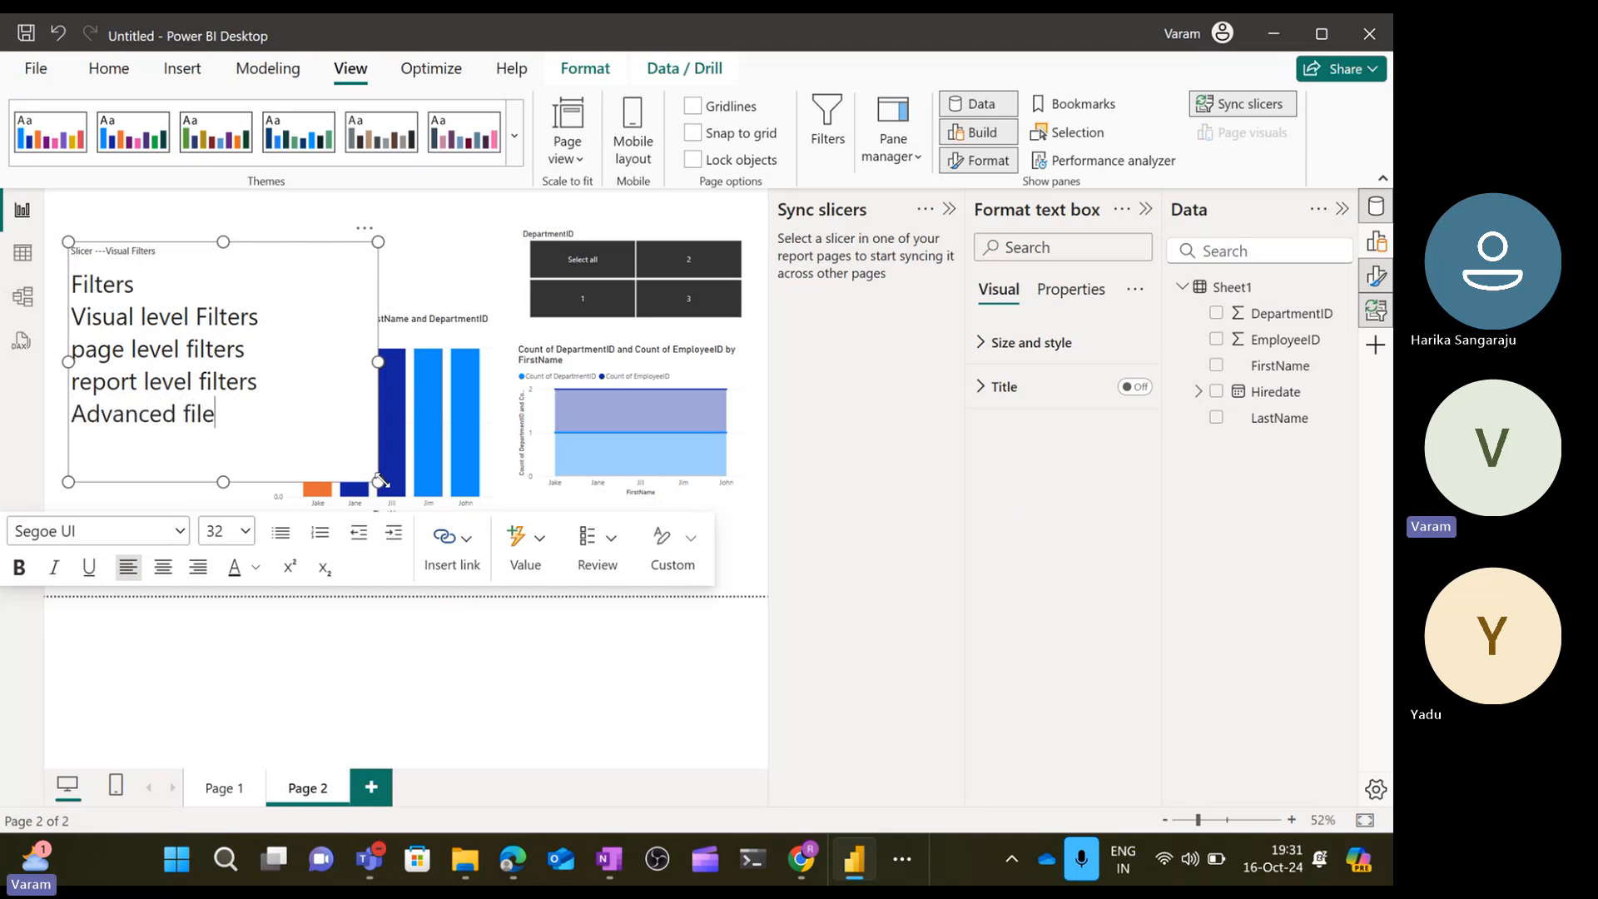
key(BackSpace)
text(ters)
text( //)
key(BackSpace)
key(BackSpace)
text(:- Drill through)
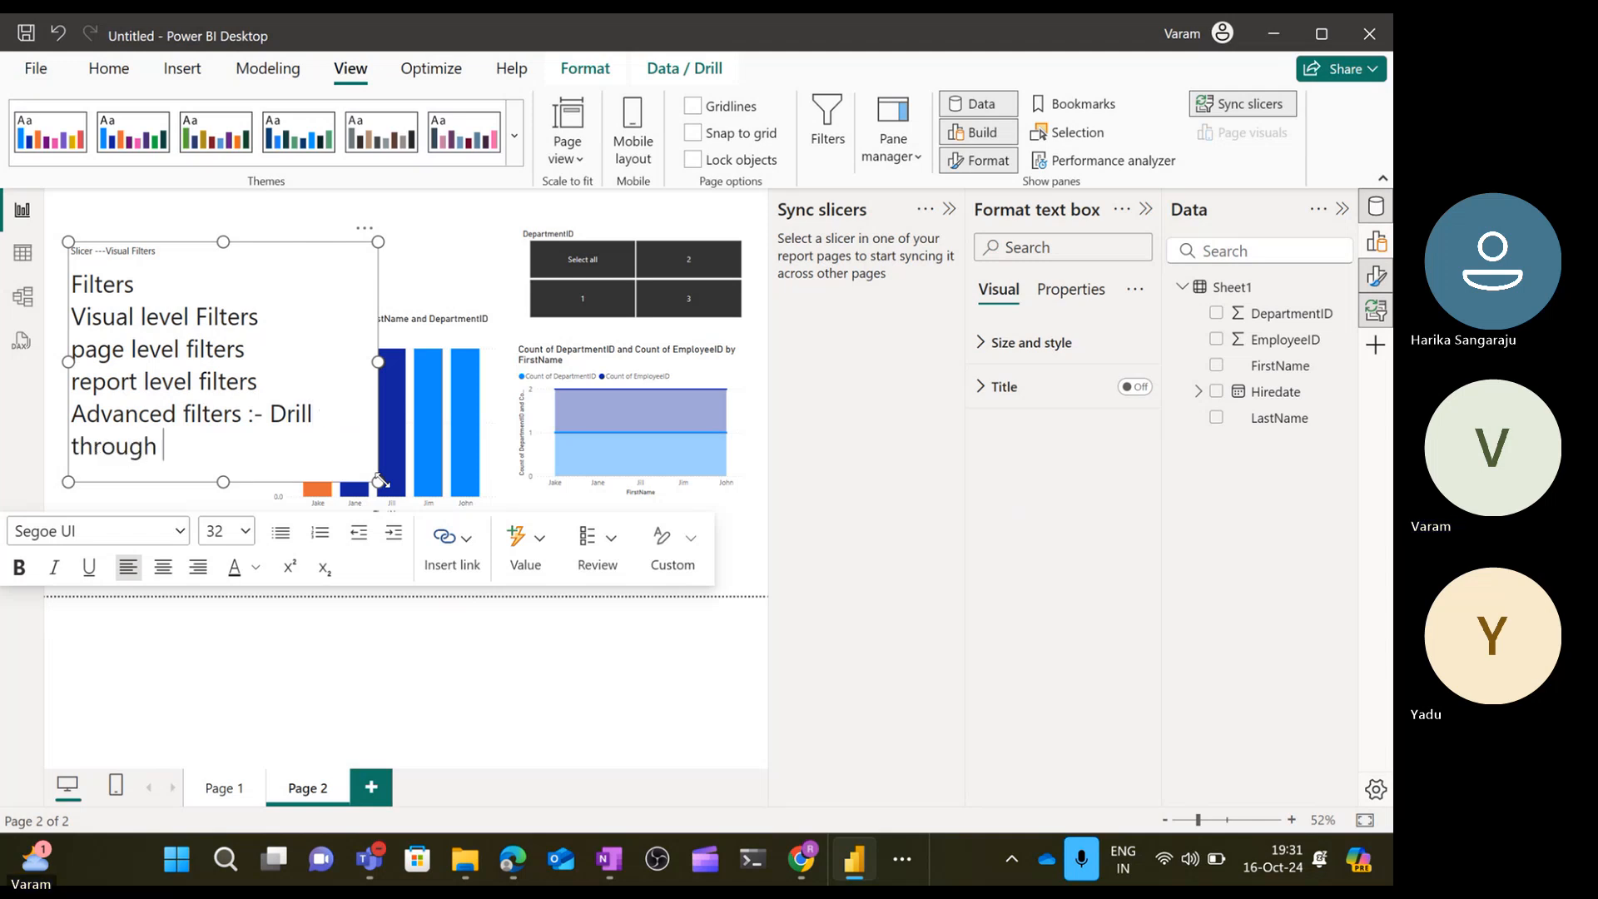
text( filters,)
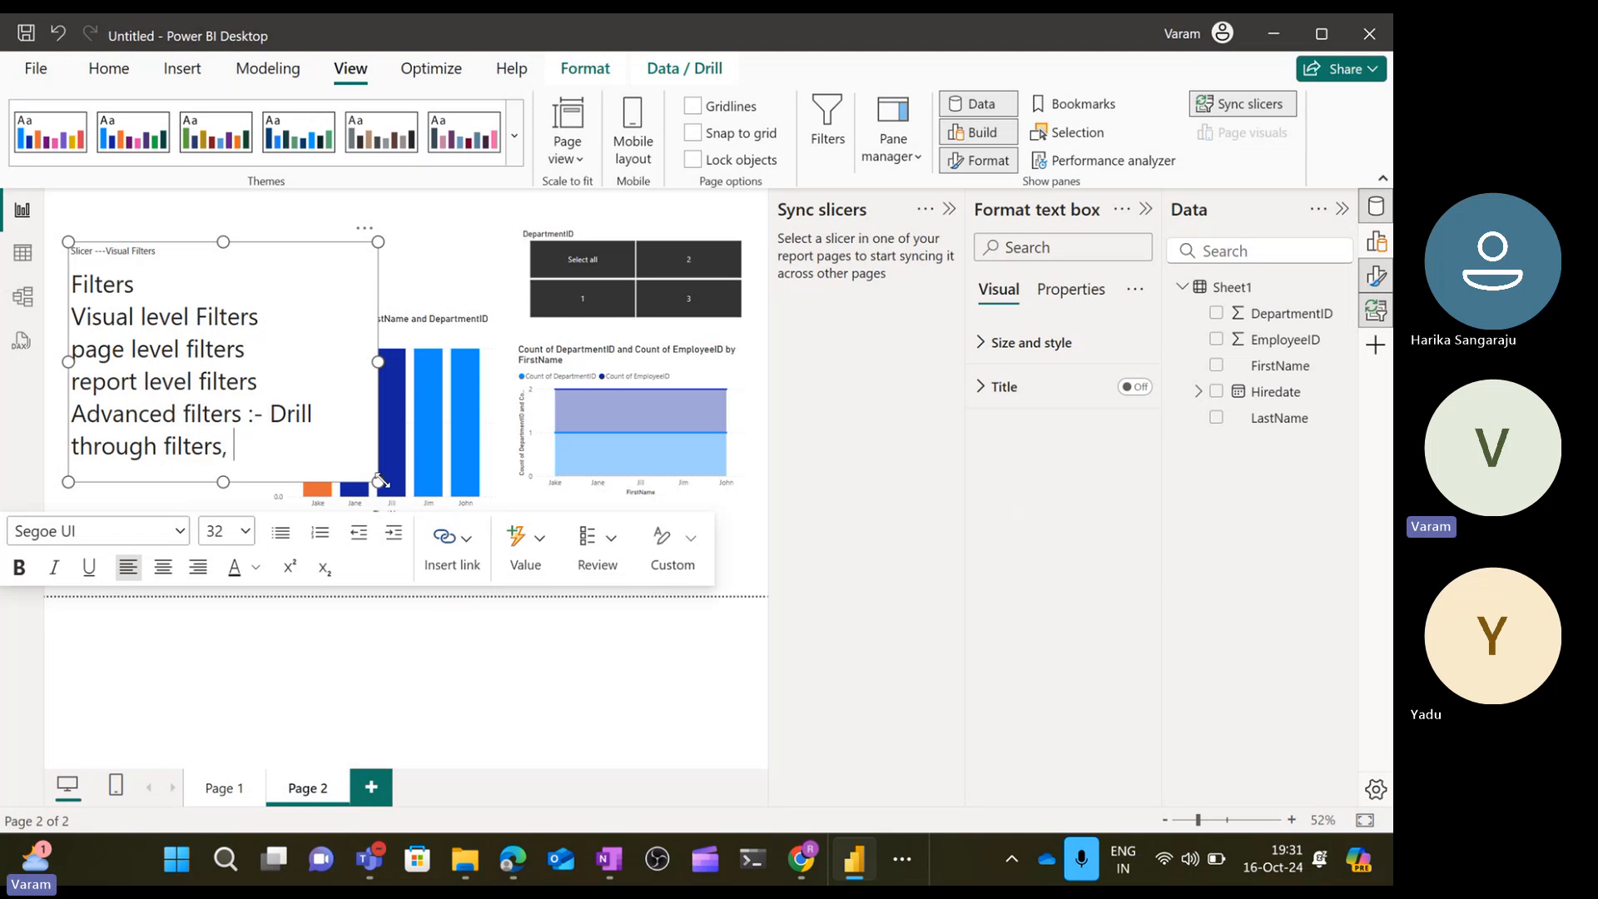
text(Top N )
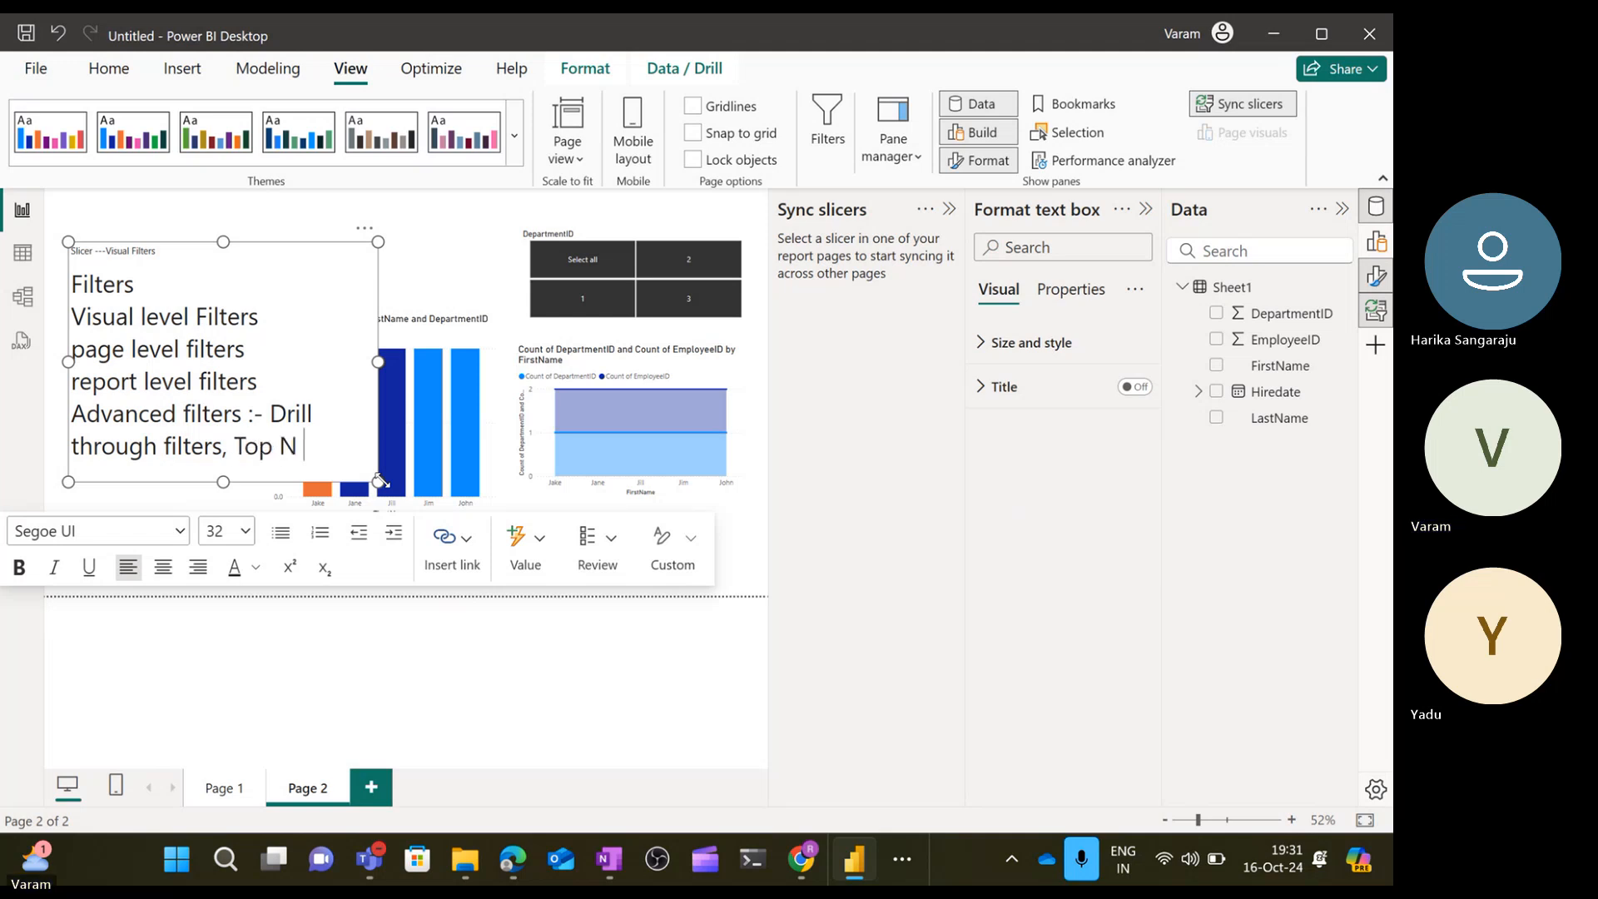
text(Filters)
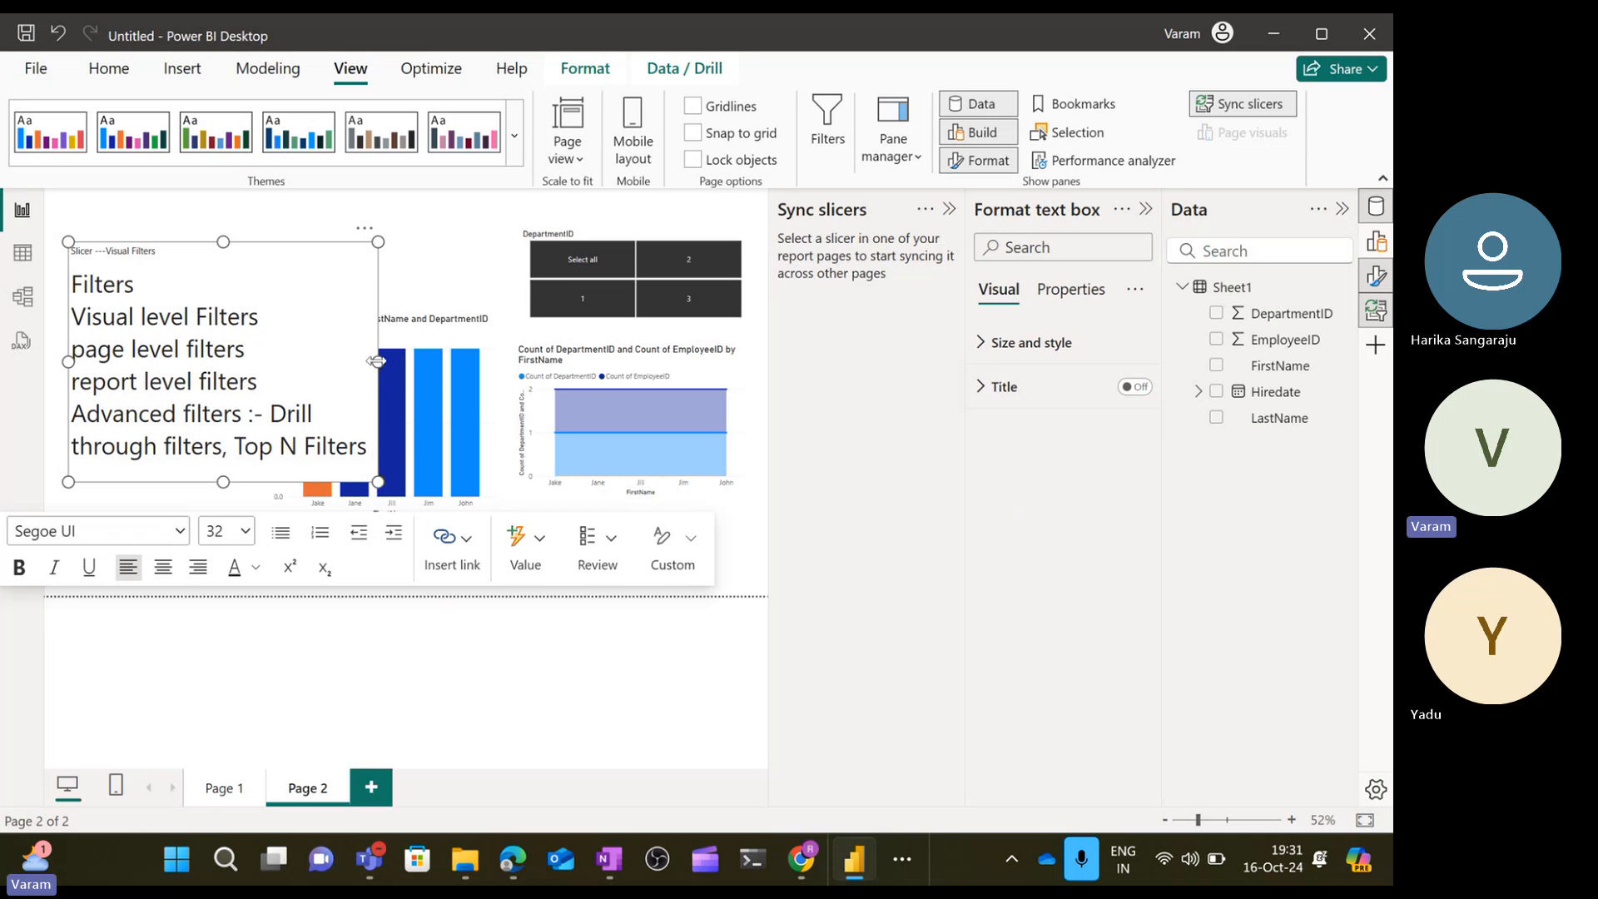
drag(377, 361, 269, 362)
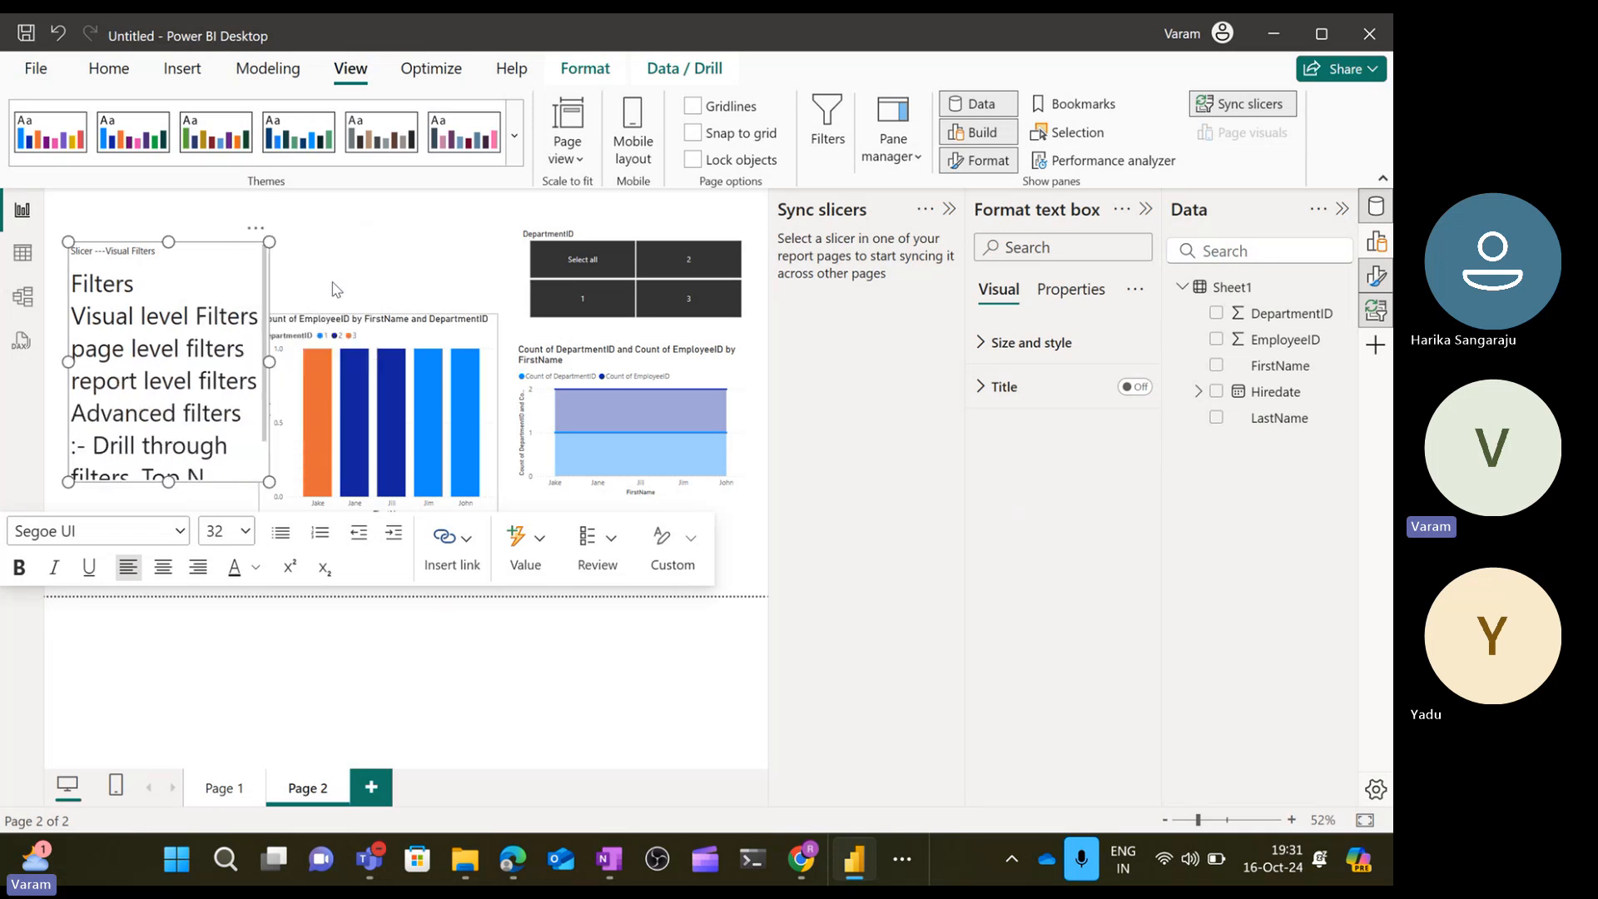
click(359, 248)
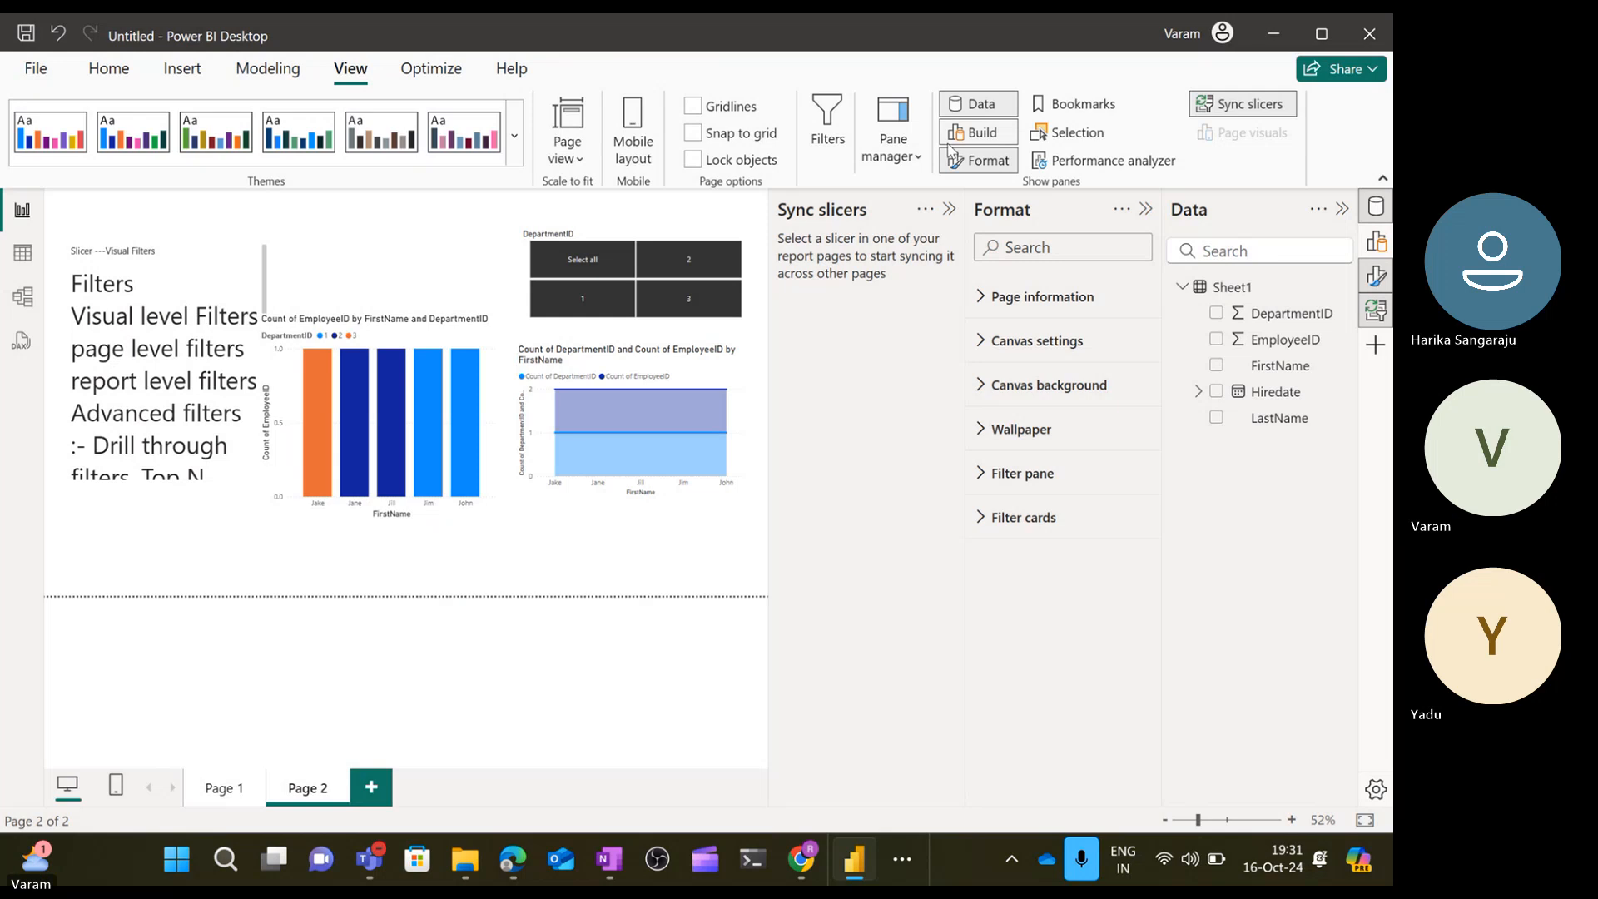
Show the Filters pane and collapse the Sync slicers, Format and Data panes.
click(840, 154)
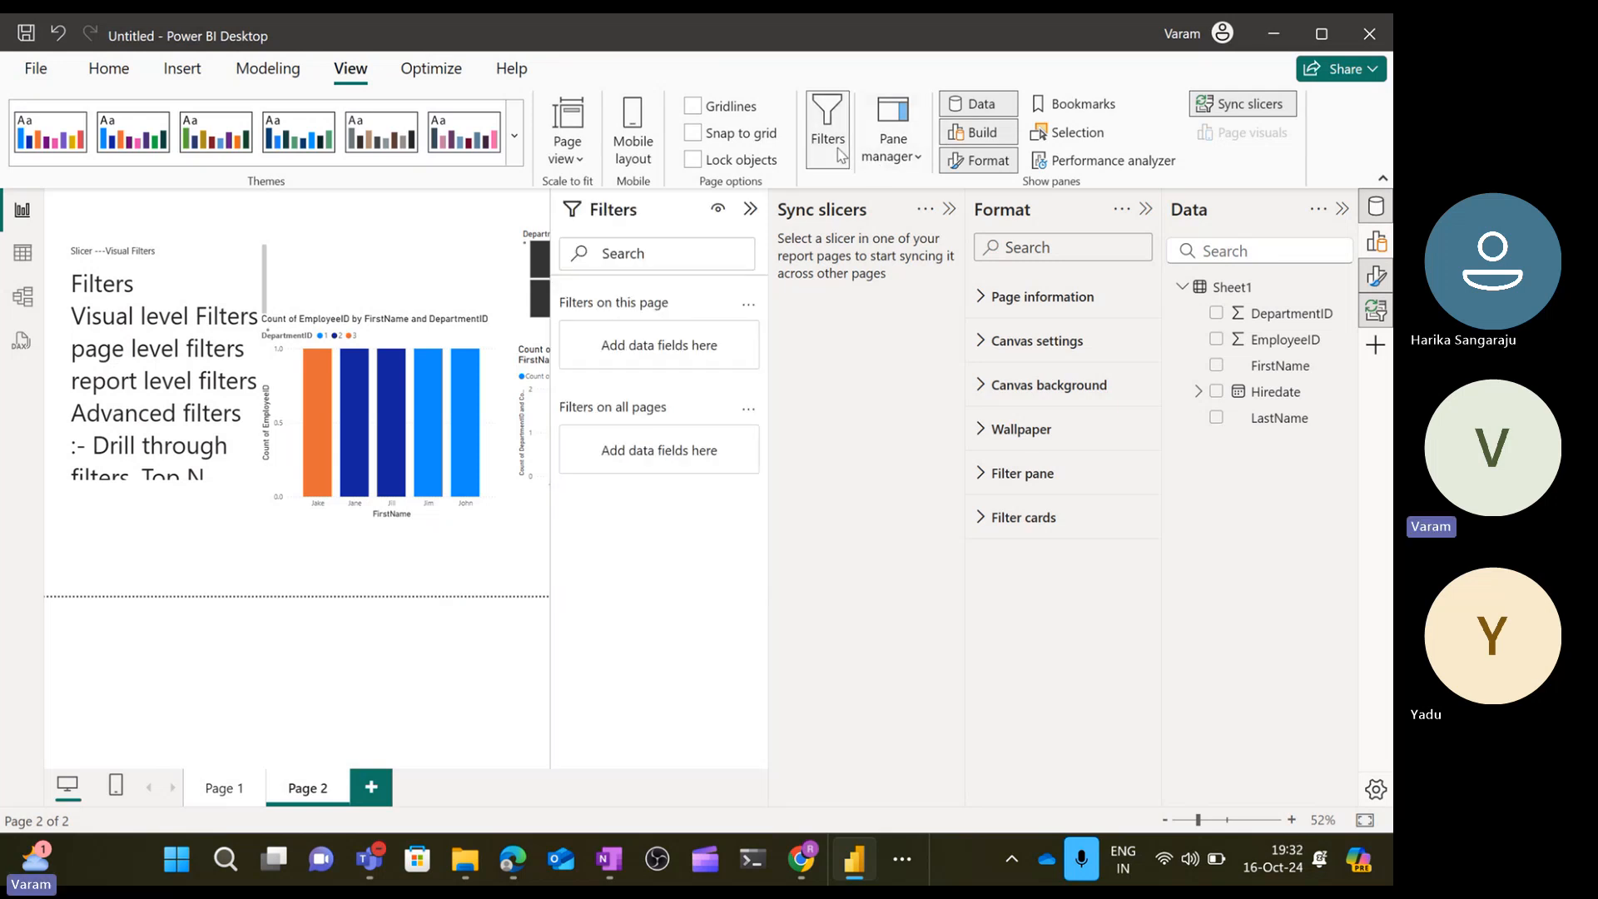
click(949, 210)
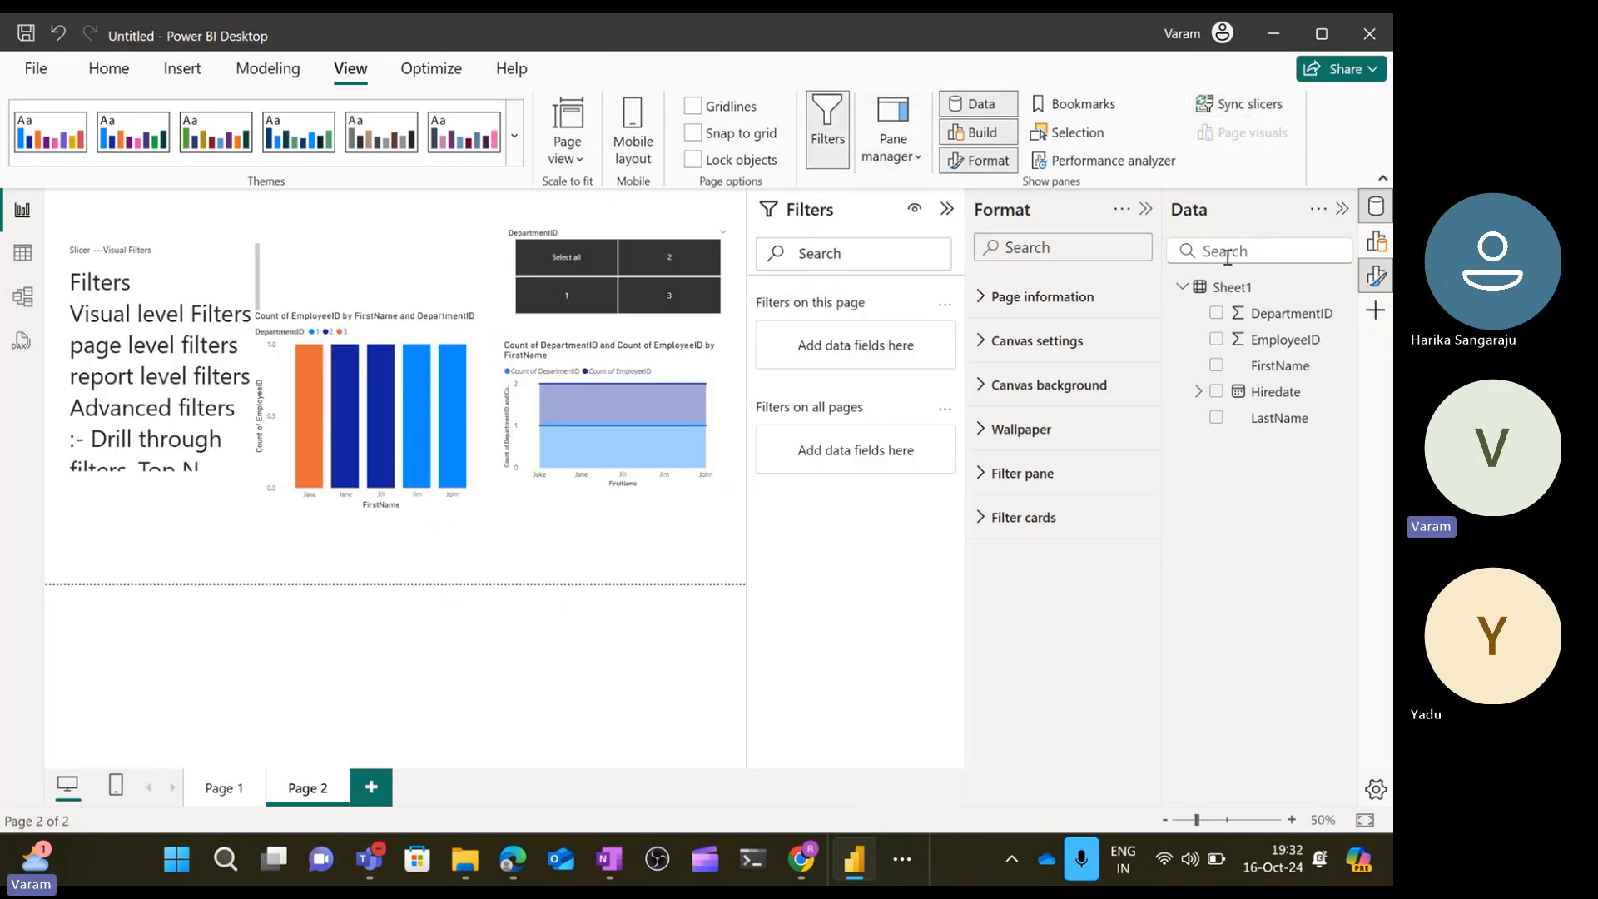
click(1147, 210)
click(1342, 212)
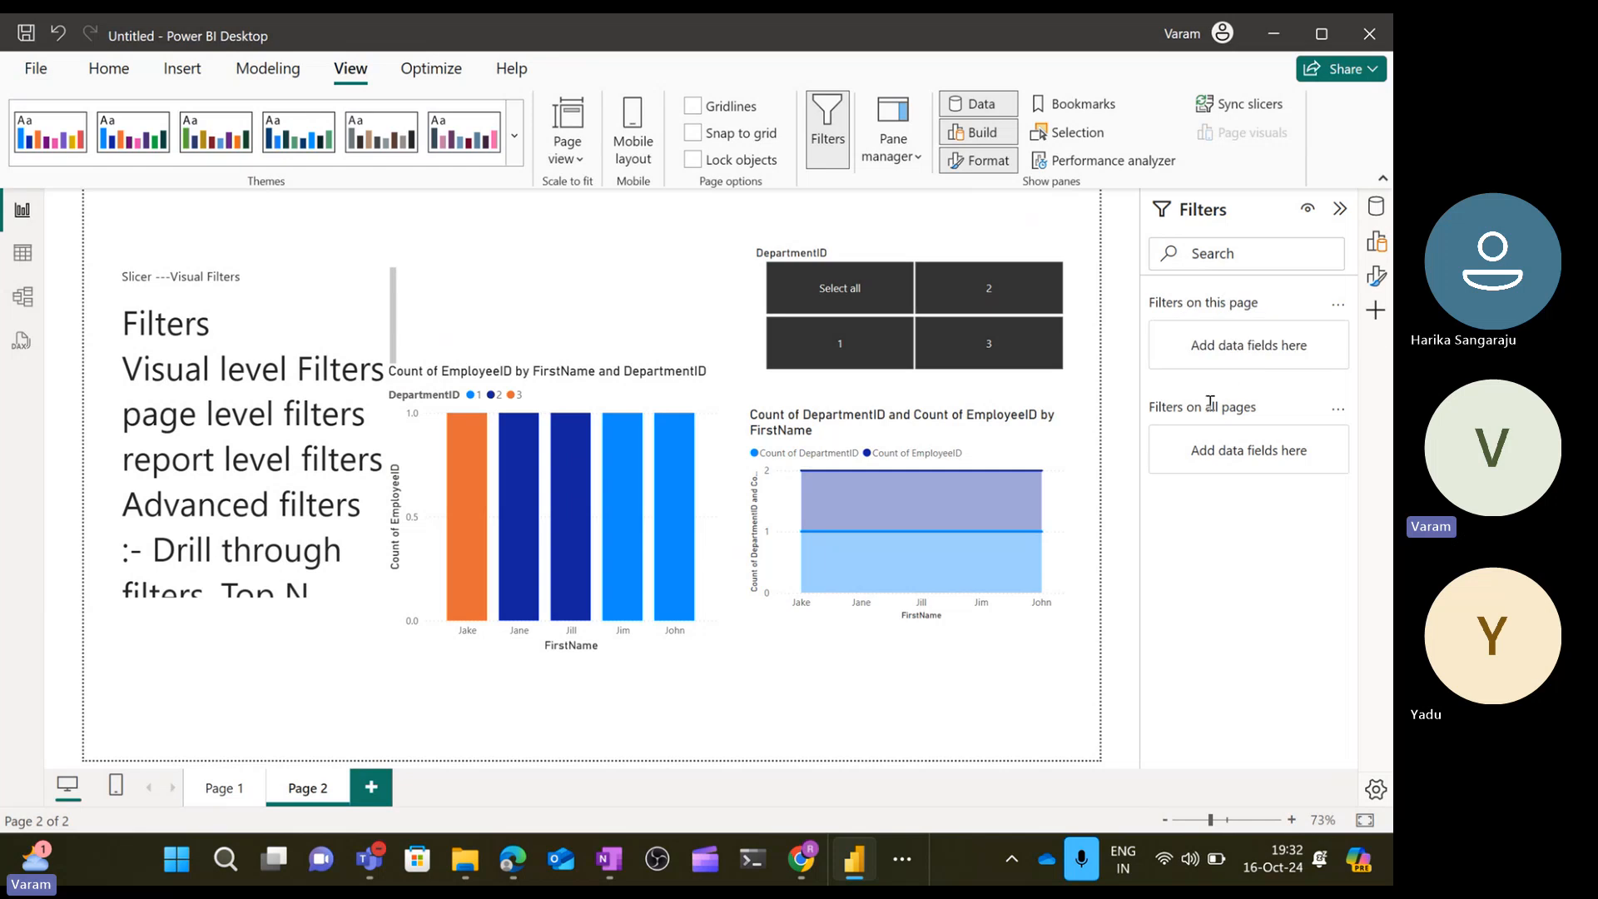
Select the column chart to show its visual-level filters, and display its Format and Build options alongside.
click(721, 393)
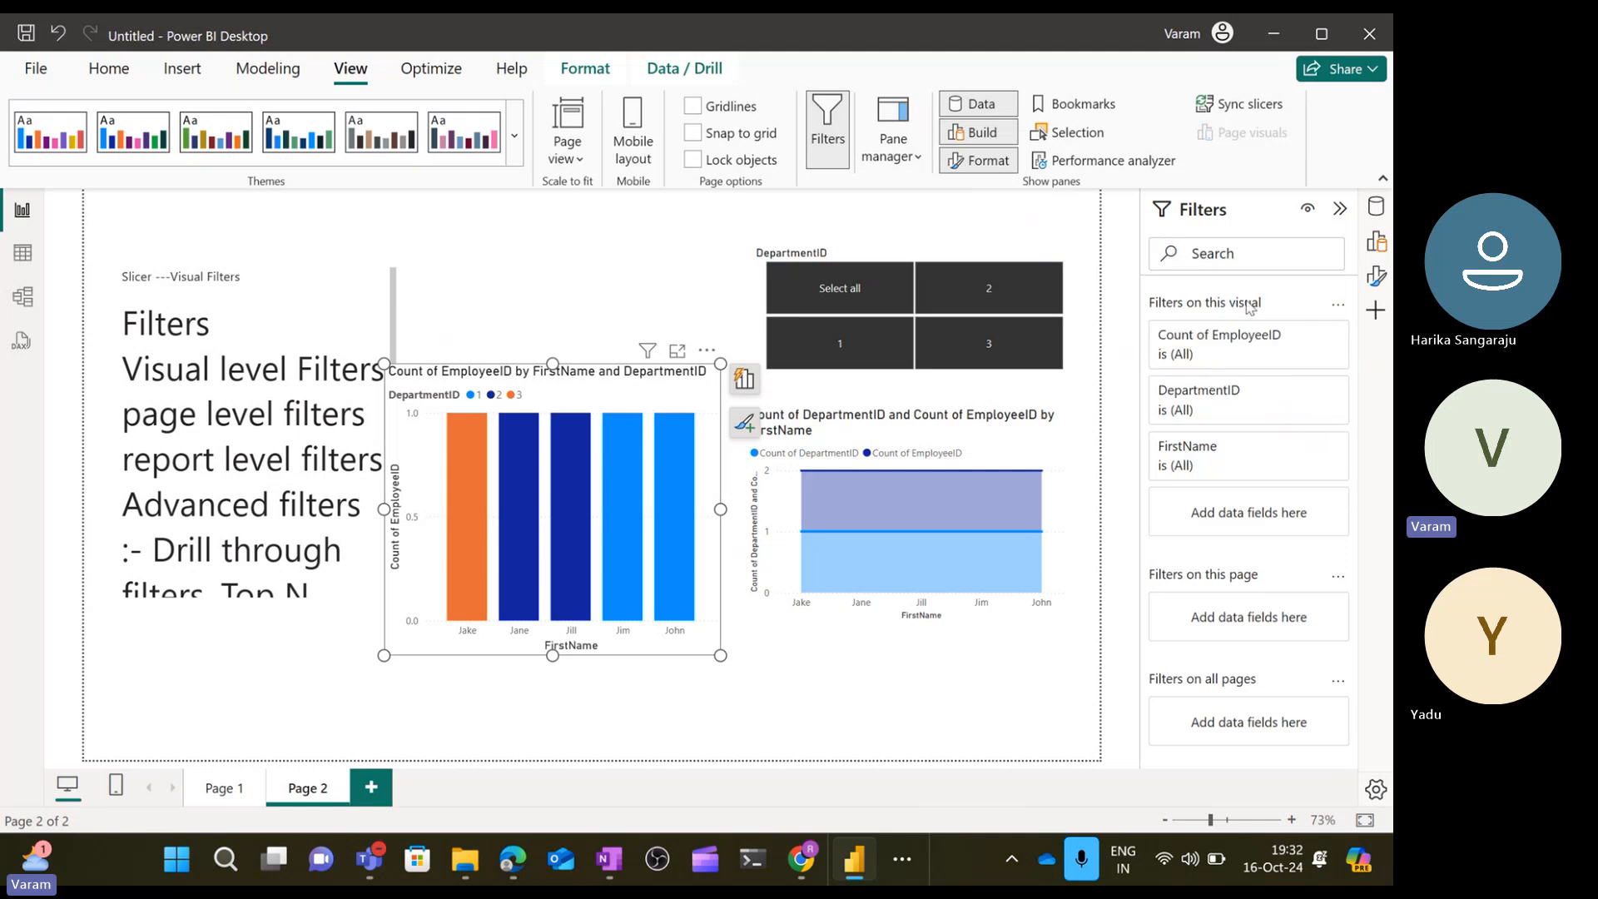
click(1377, 275)
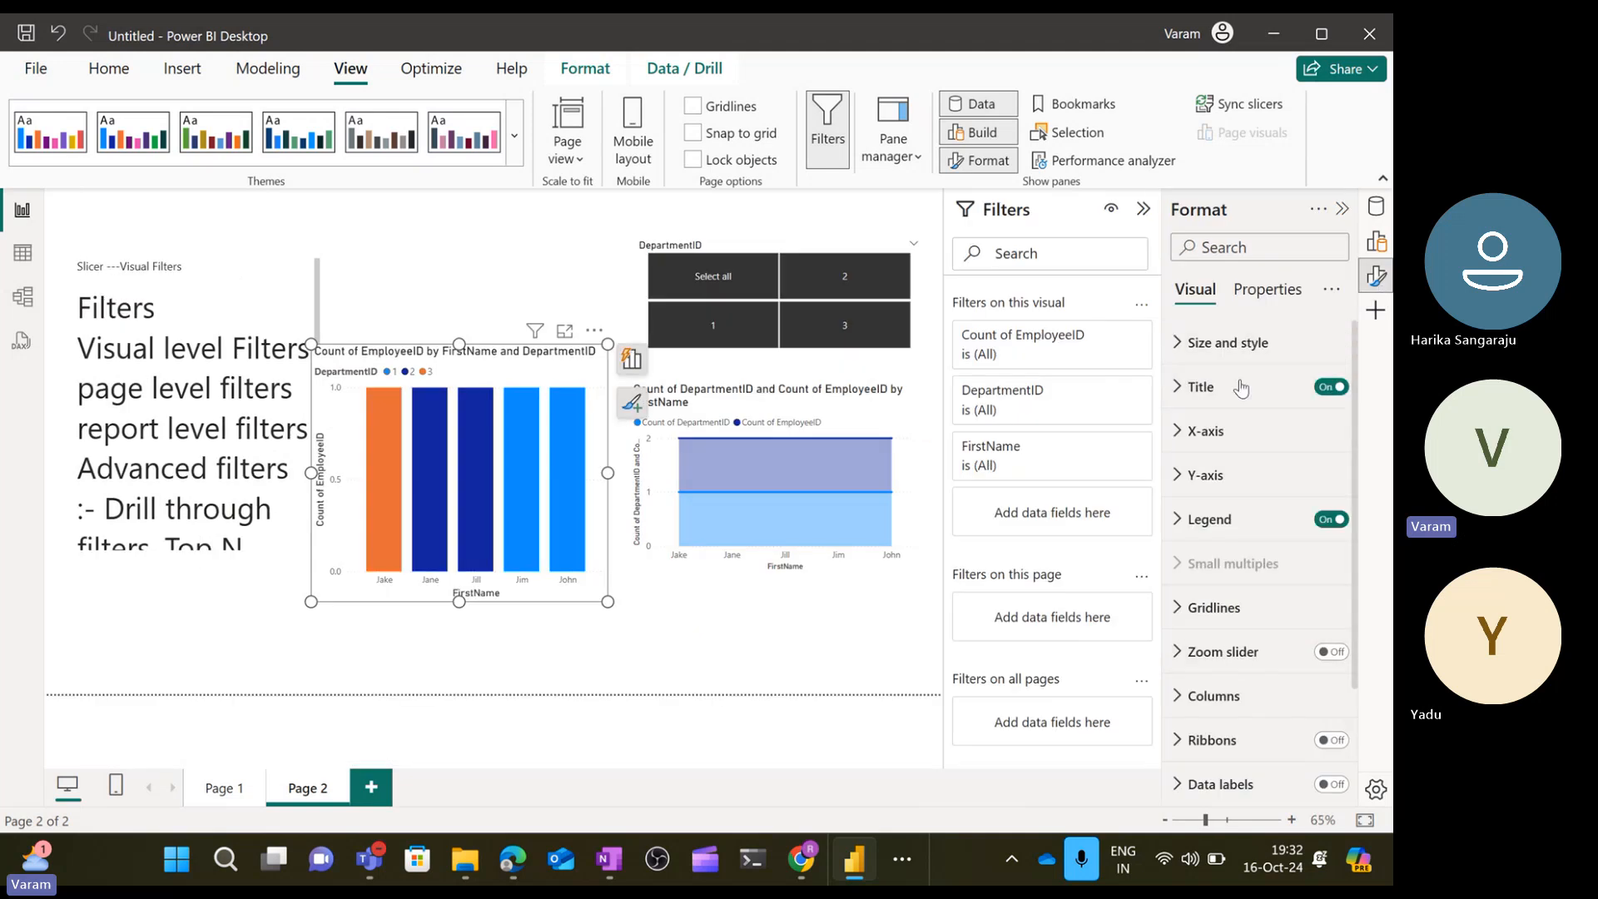
click(1378, 244)
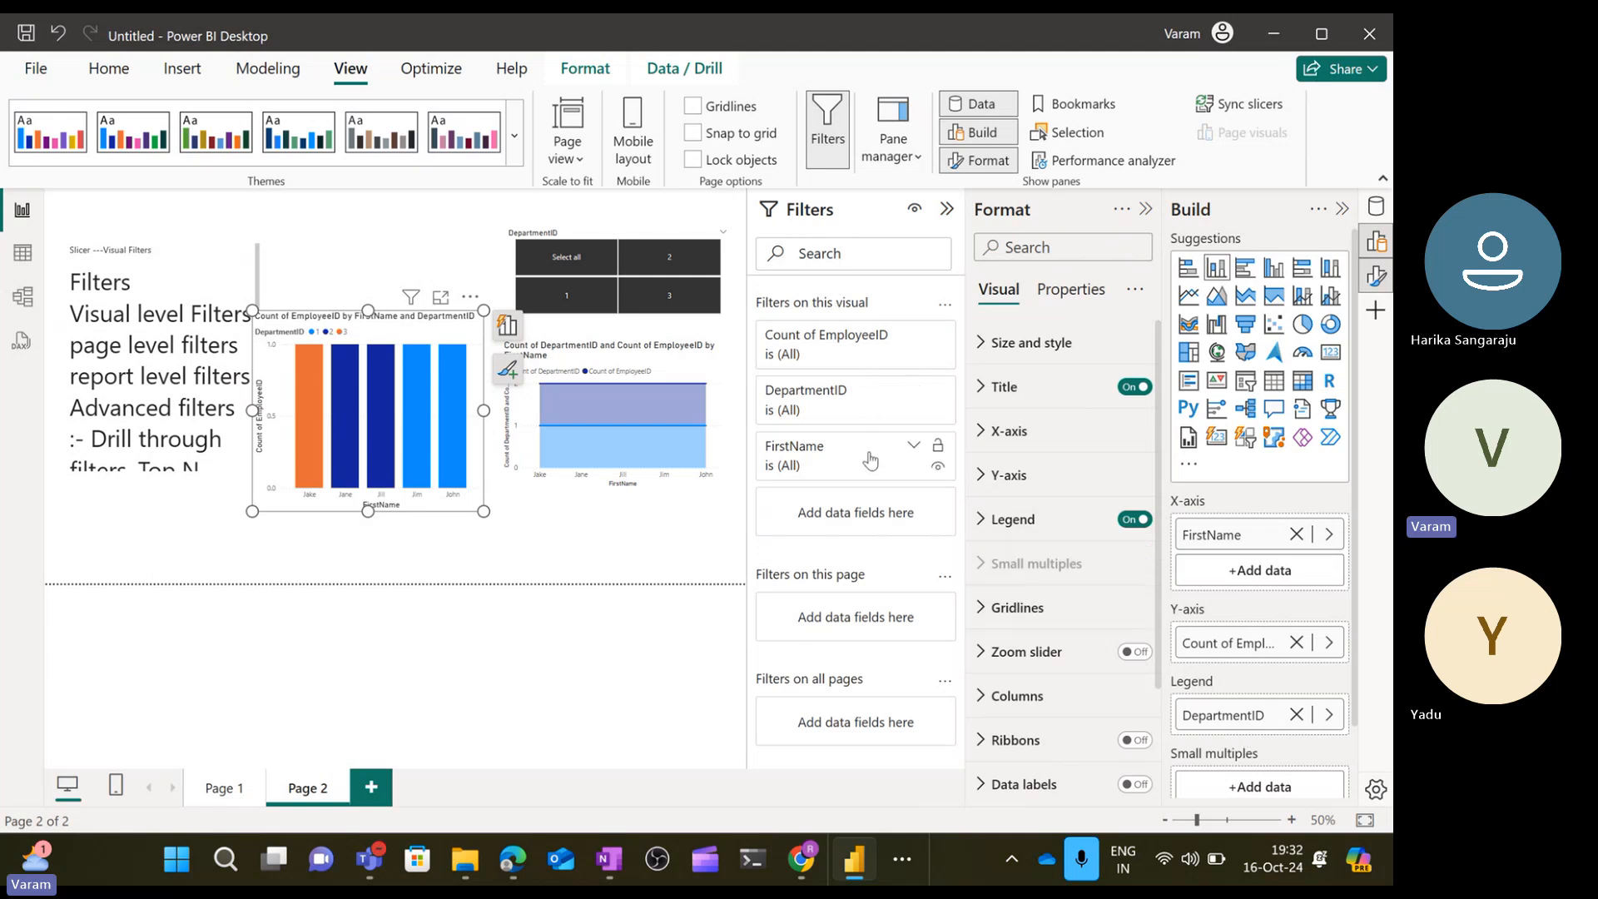
Examine the basic and advanced filtering options for DepartmentID on the column chart, including the advanced comparison conditions.
click(917, 391)
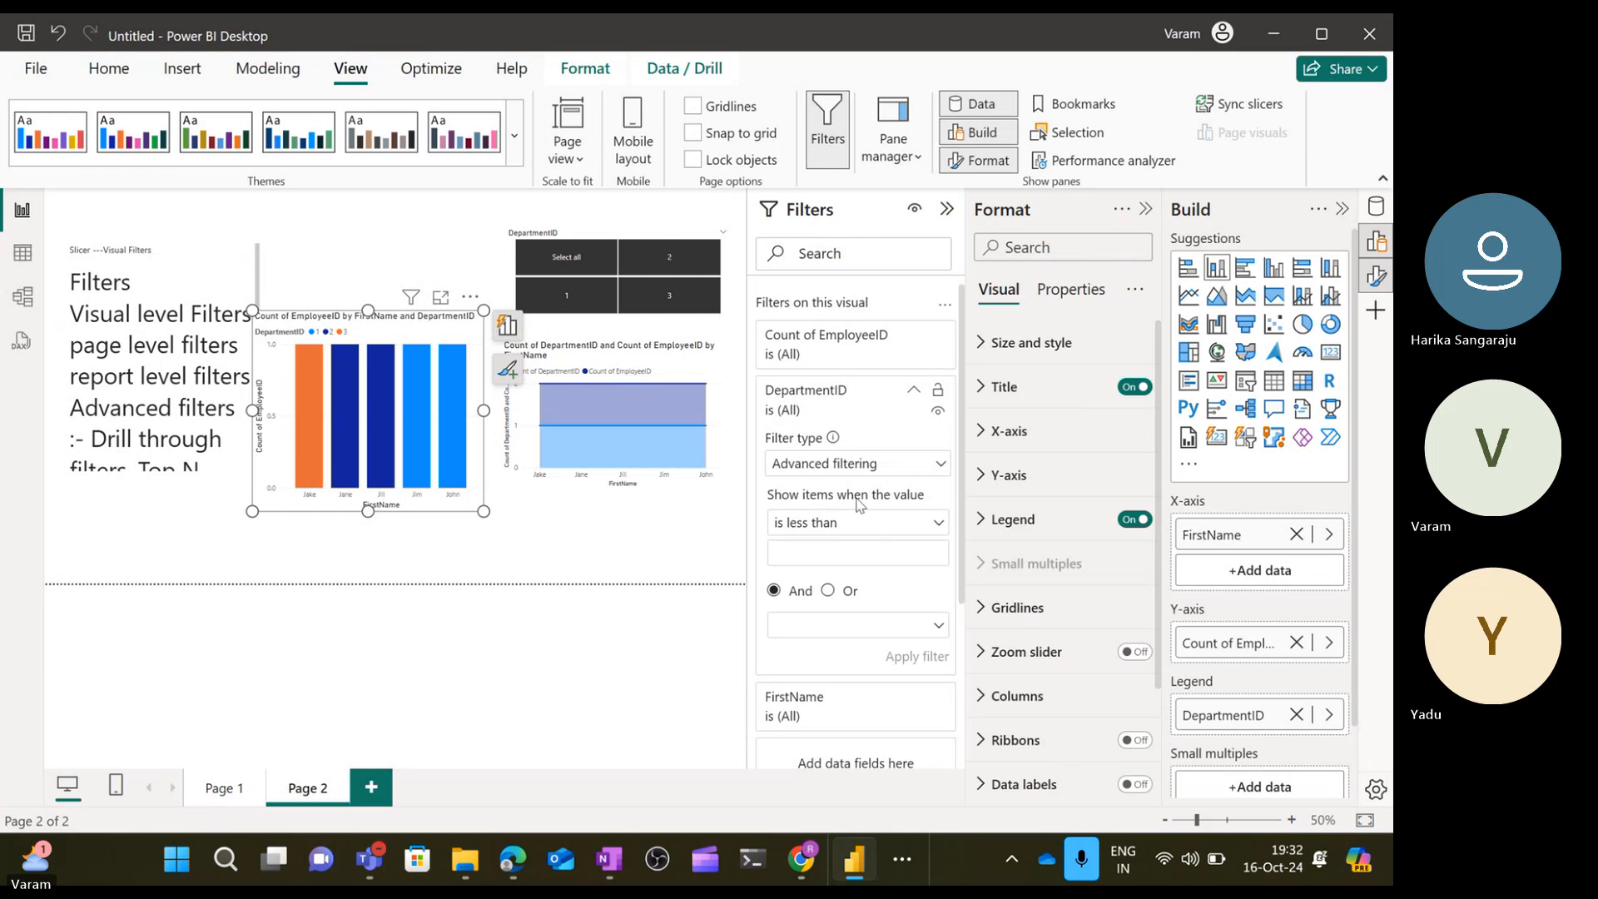
click(887, 476)
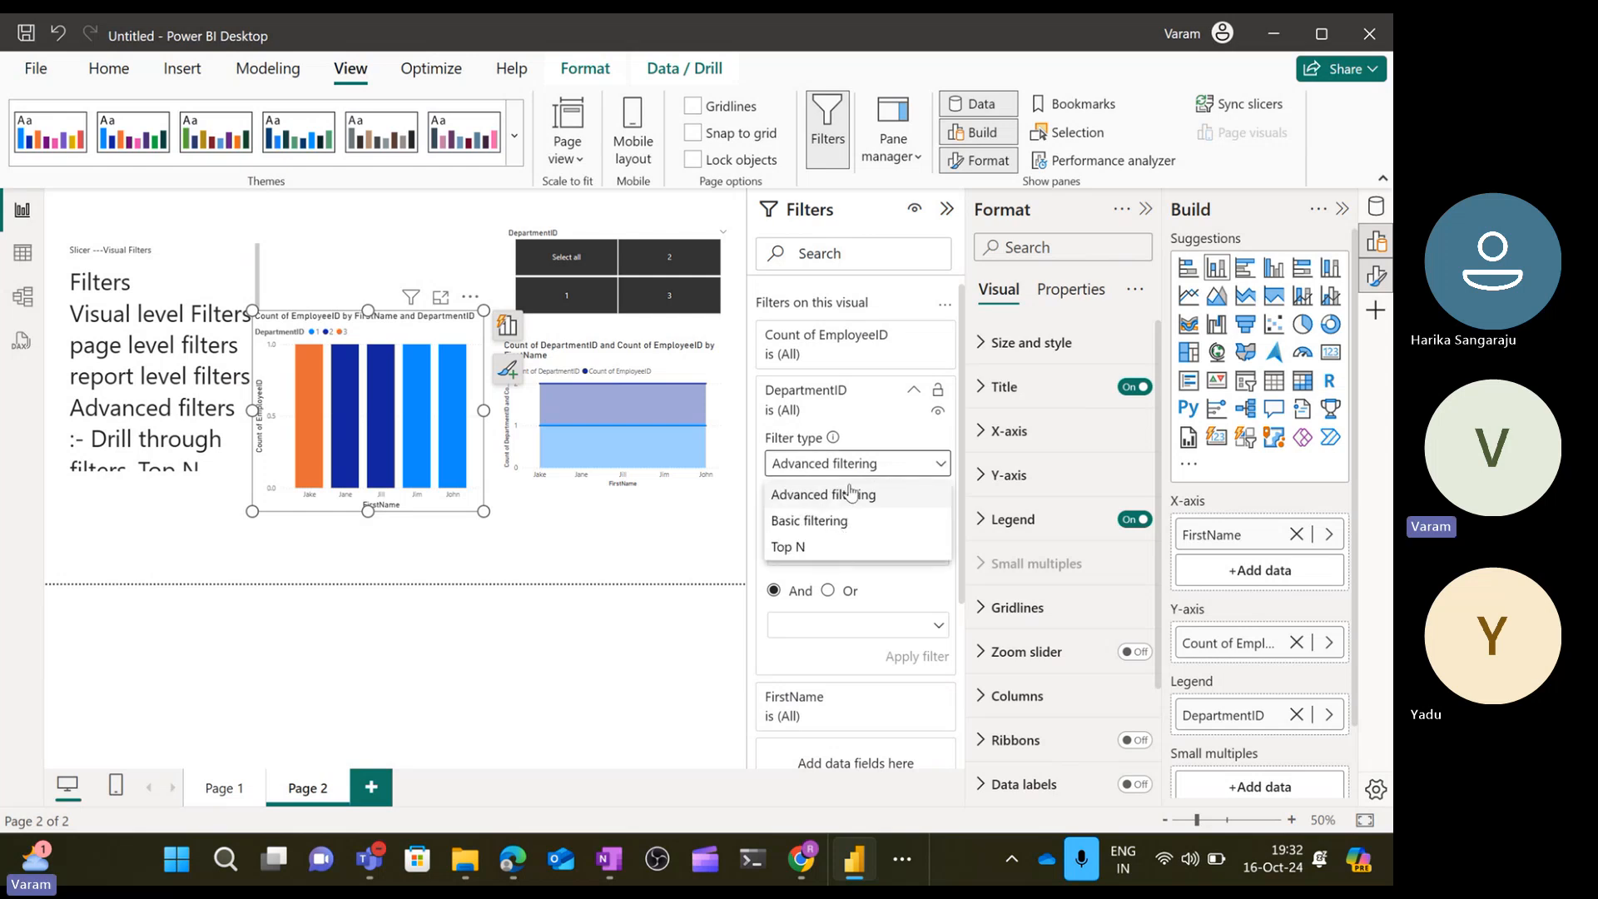
click(823, 523)
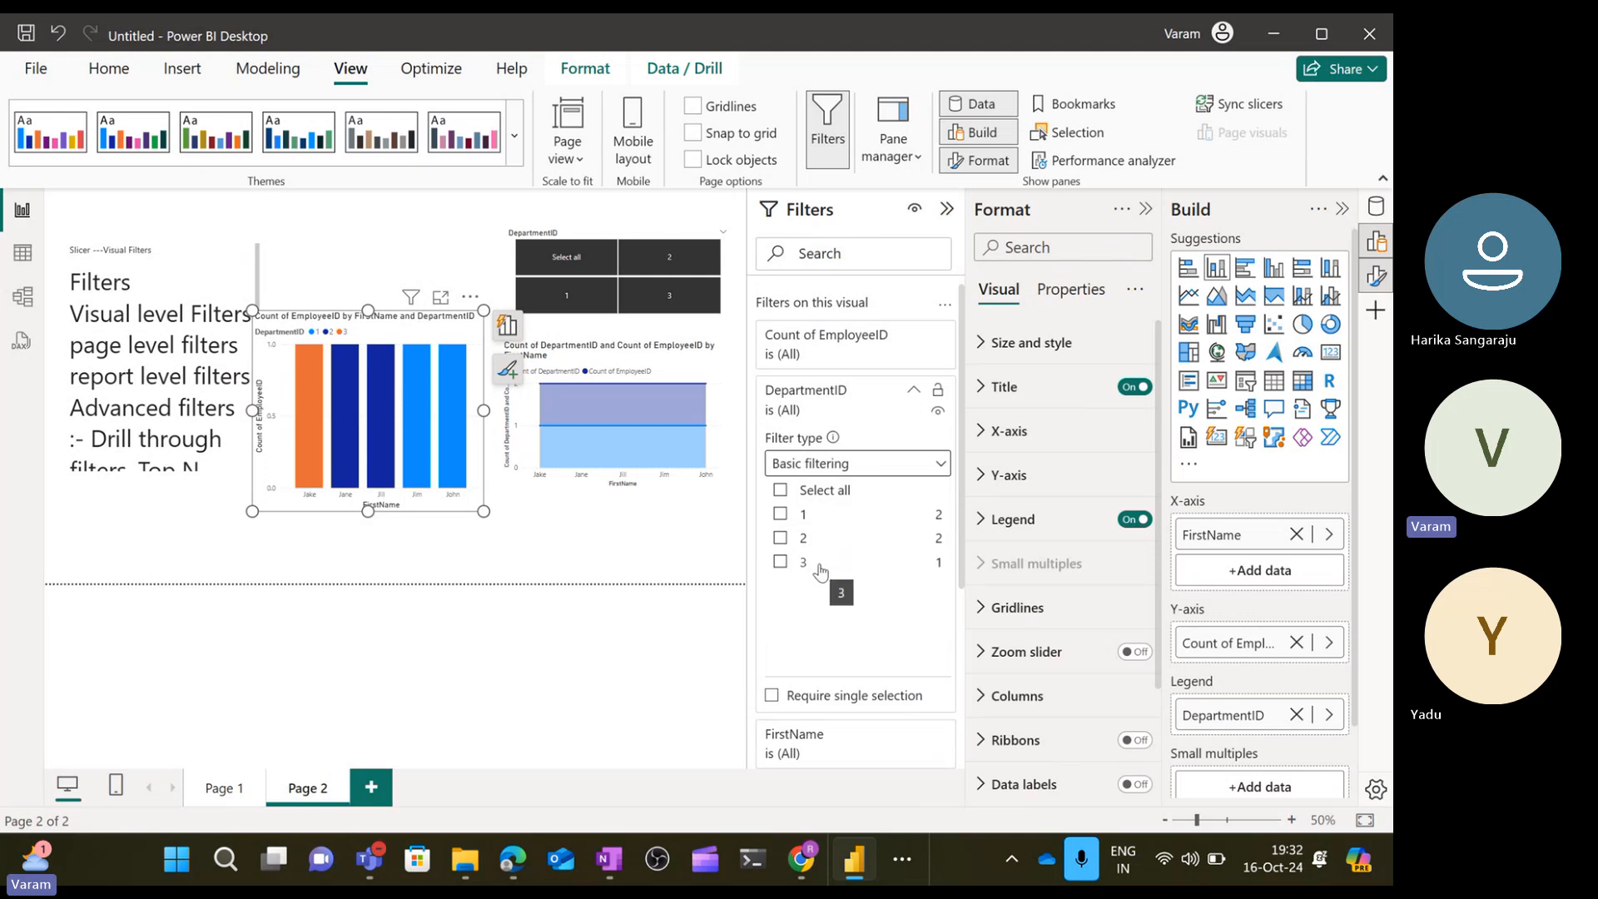
click(888, 470)
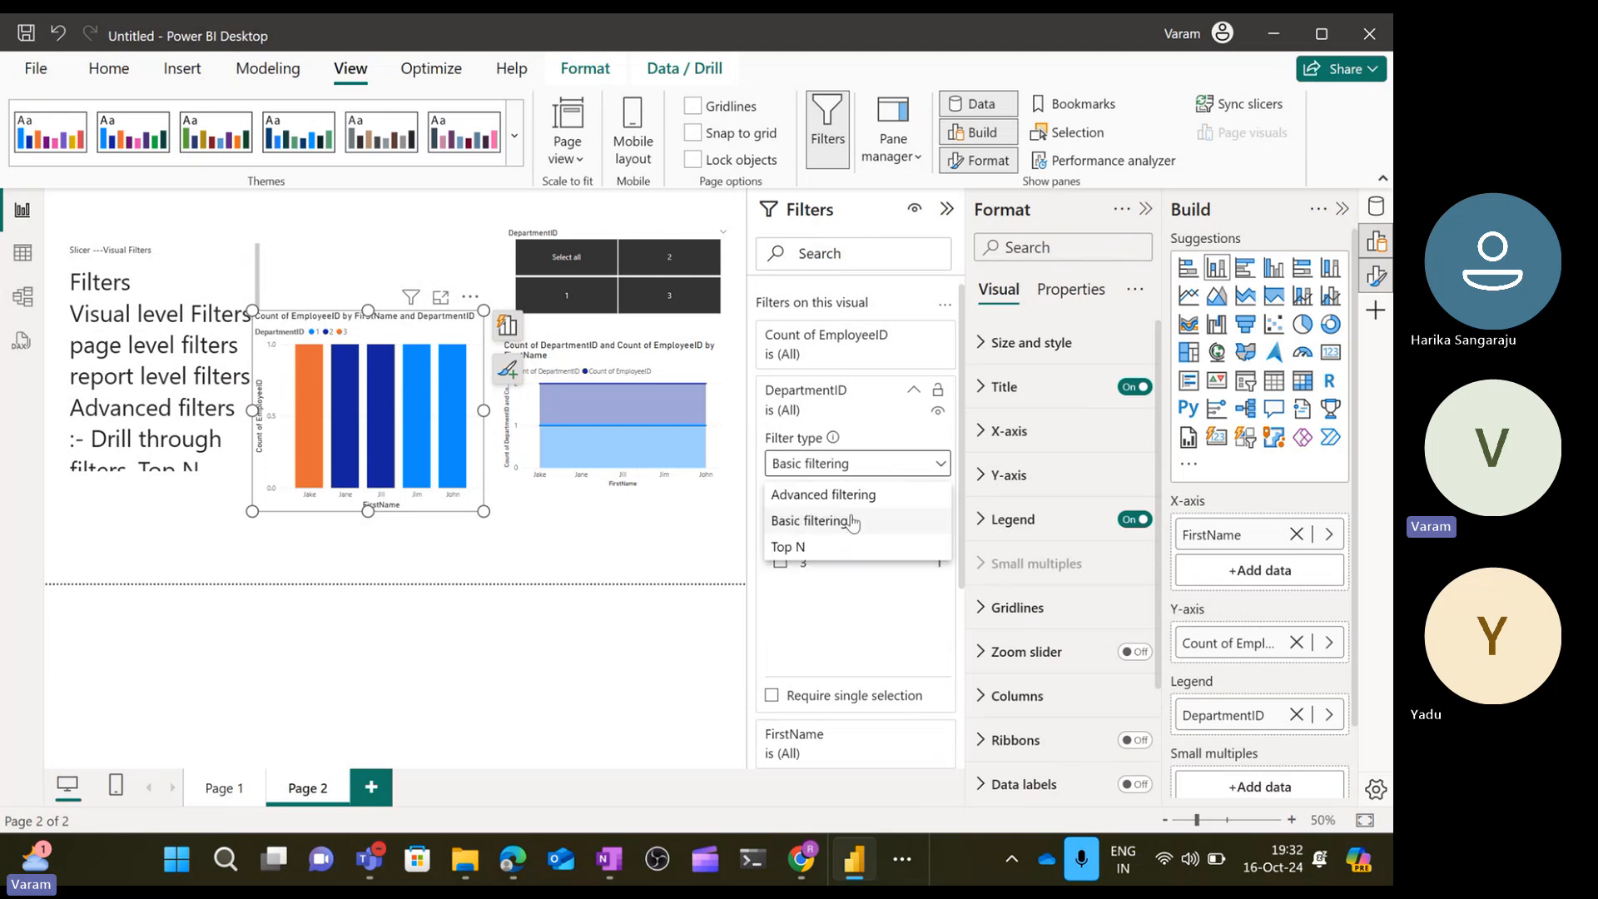
click(857, 502)
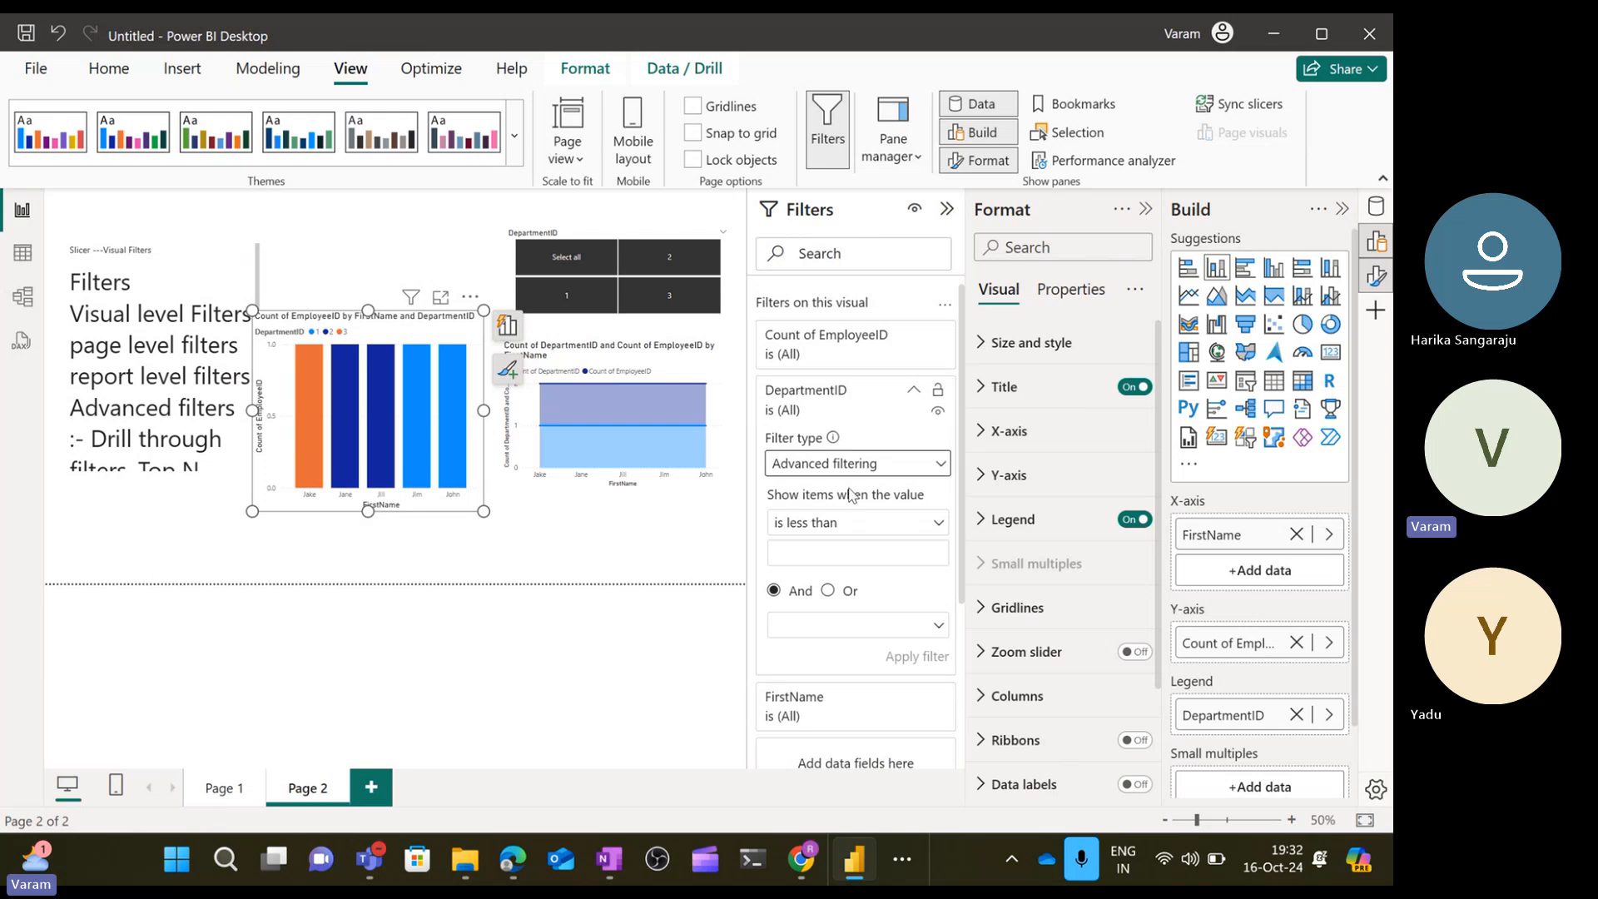
click(838, 532)
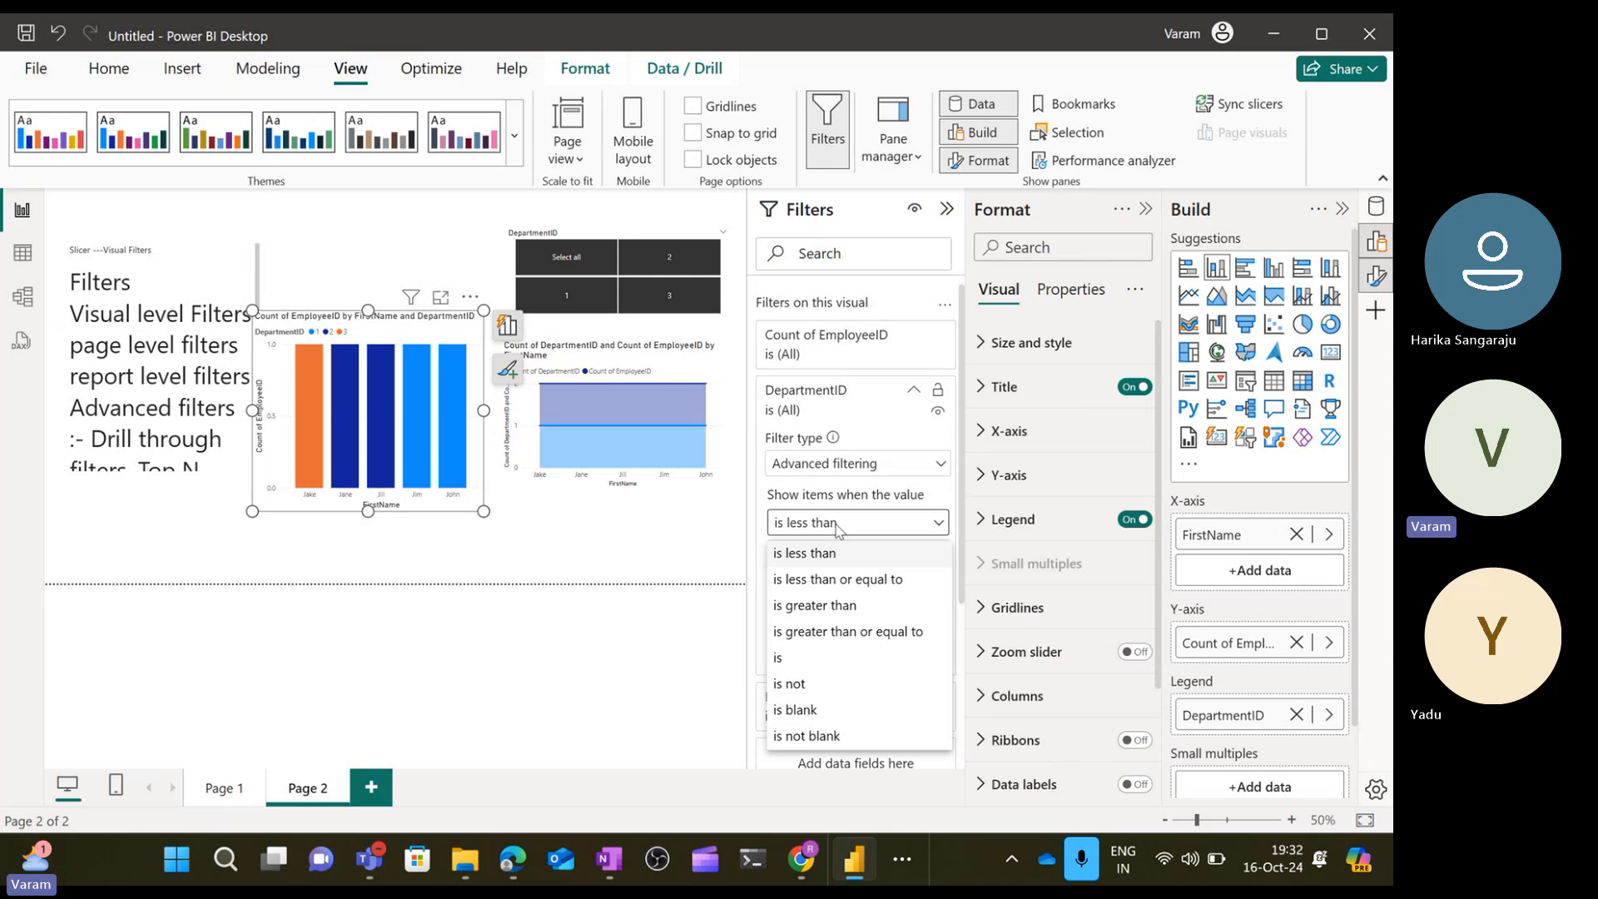
click(859, 481)
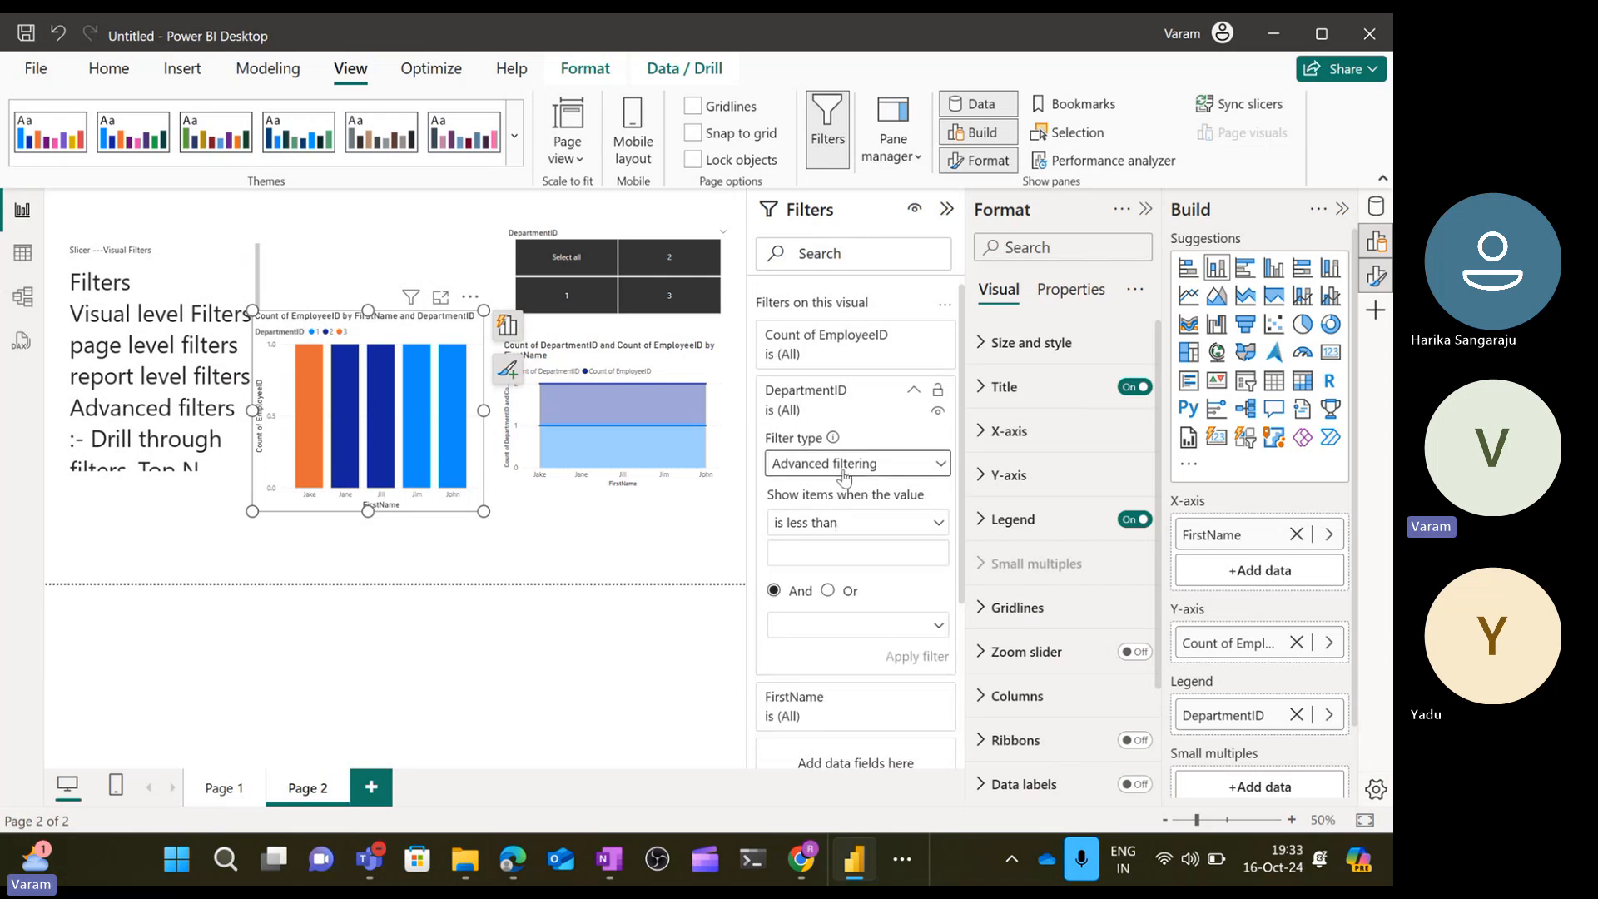
Switch the column chart's DepartmentID filter to basic filtering and limit it to departments 2 and 3.
click(847, 474)
click(805, 524)
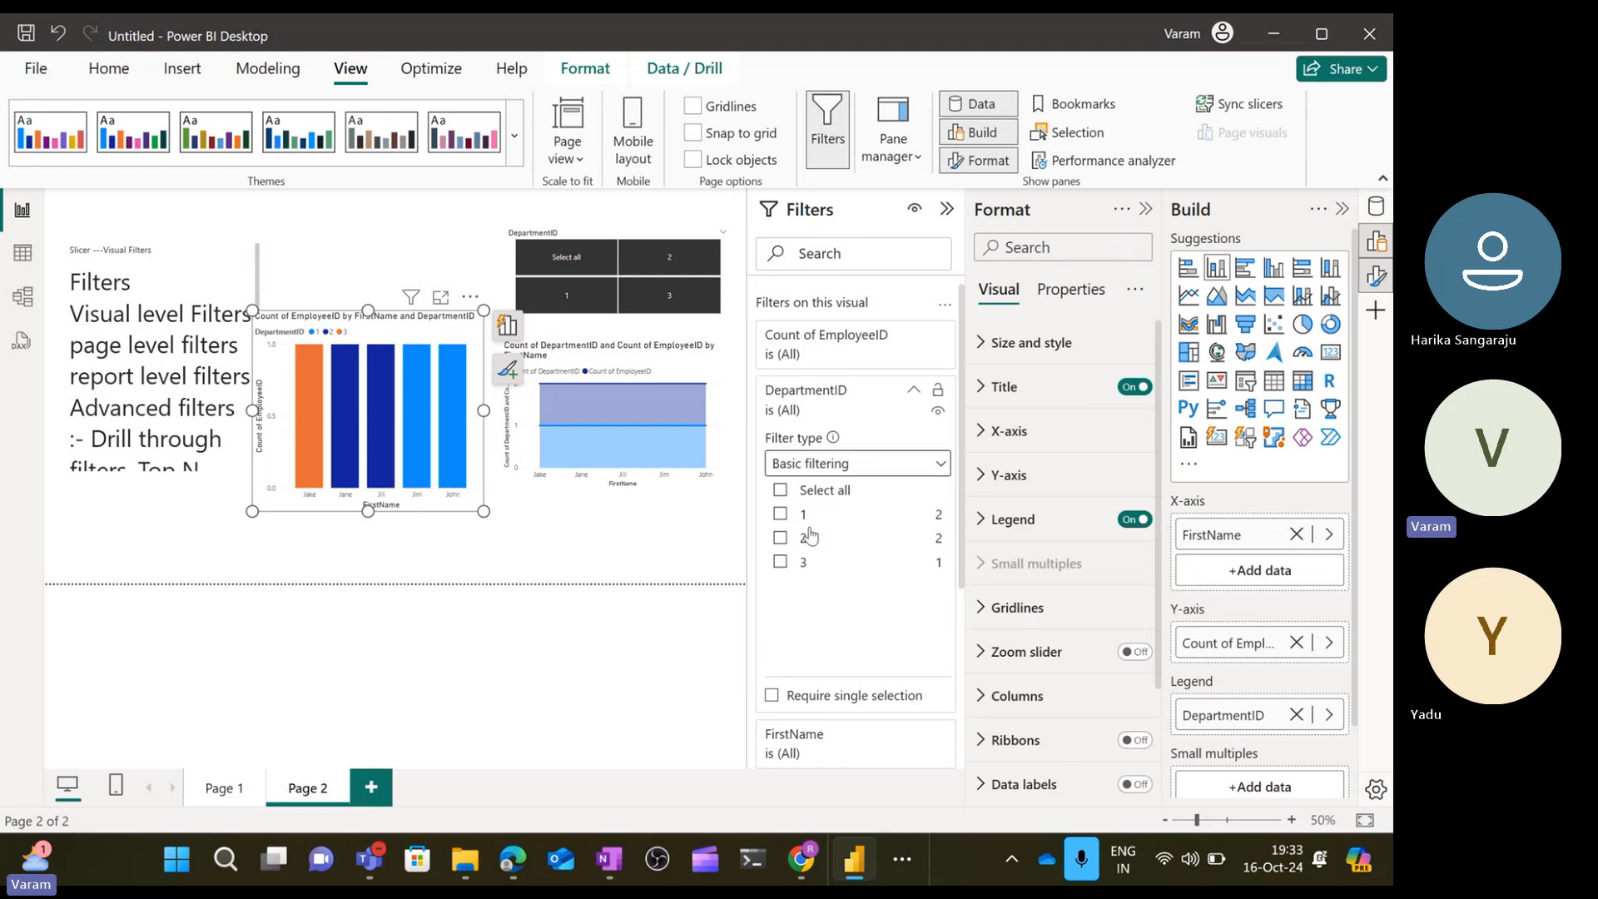
click(780, 539)
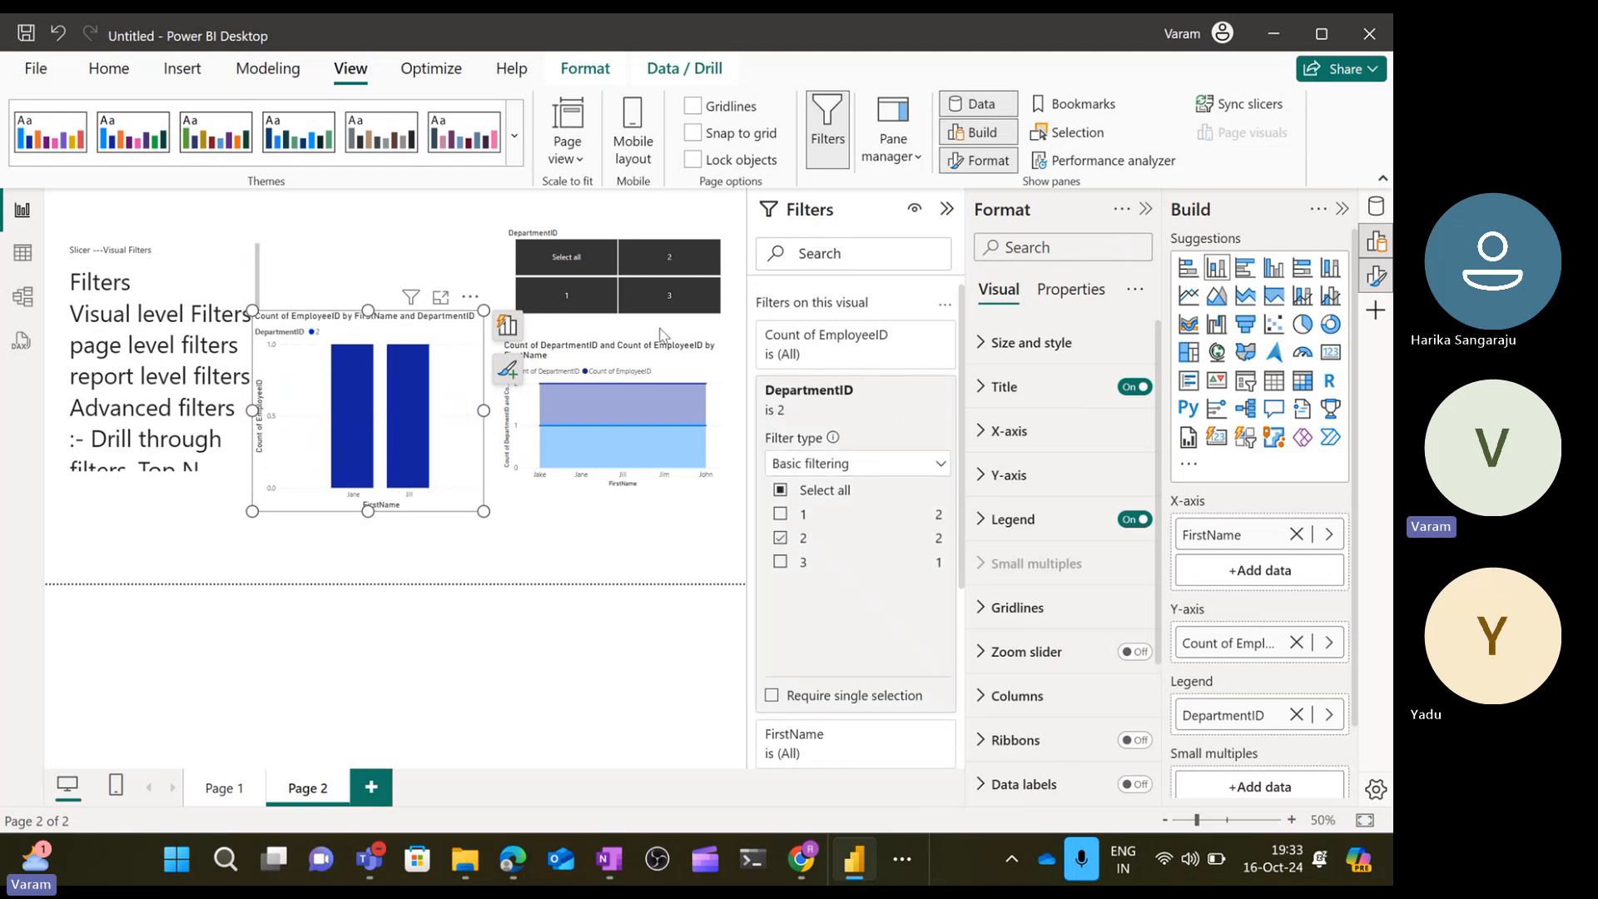
click(781, 564)
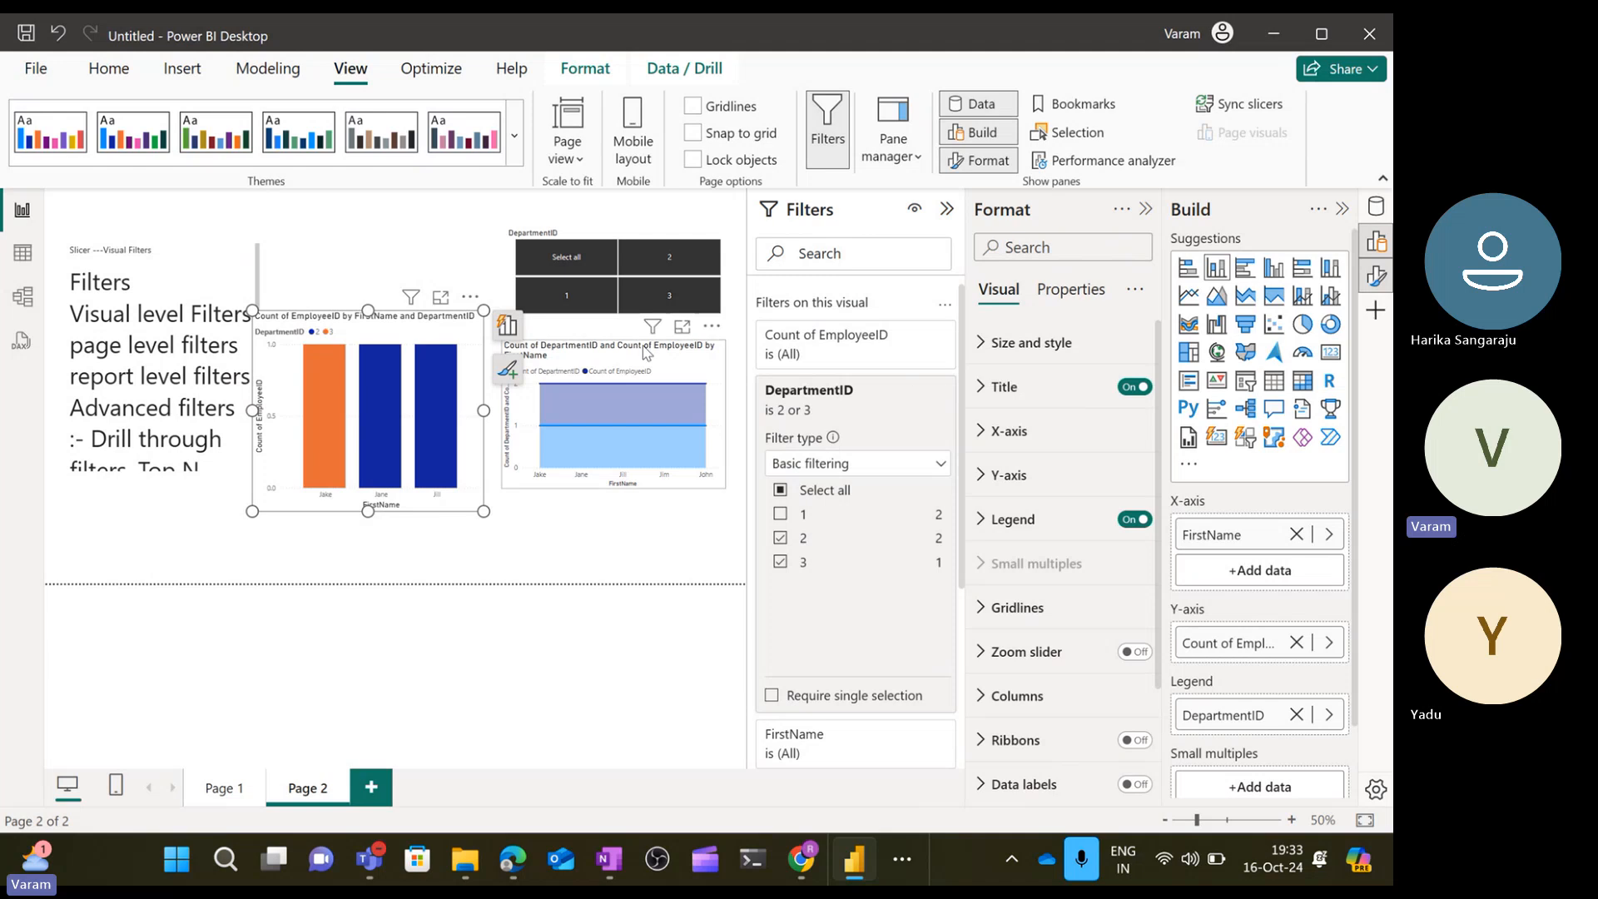
mouse_move(593, 436)
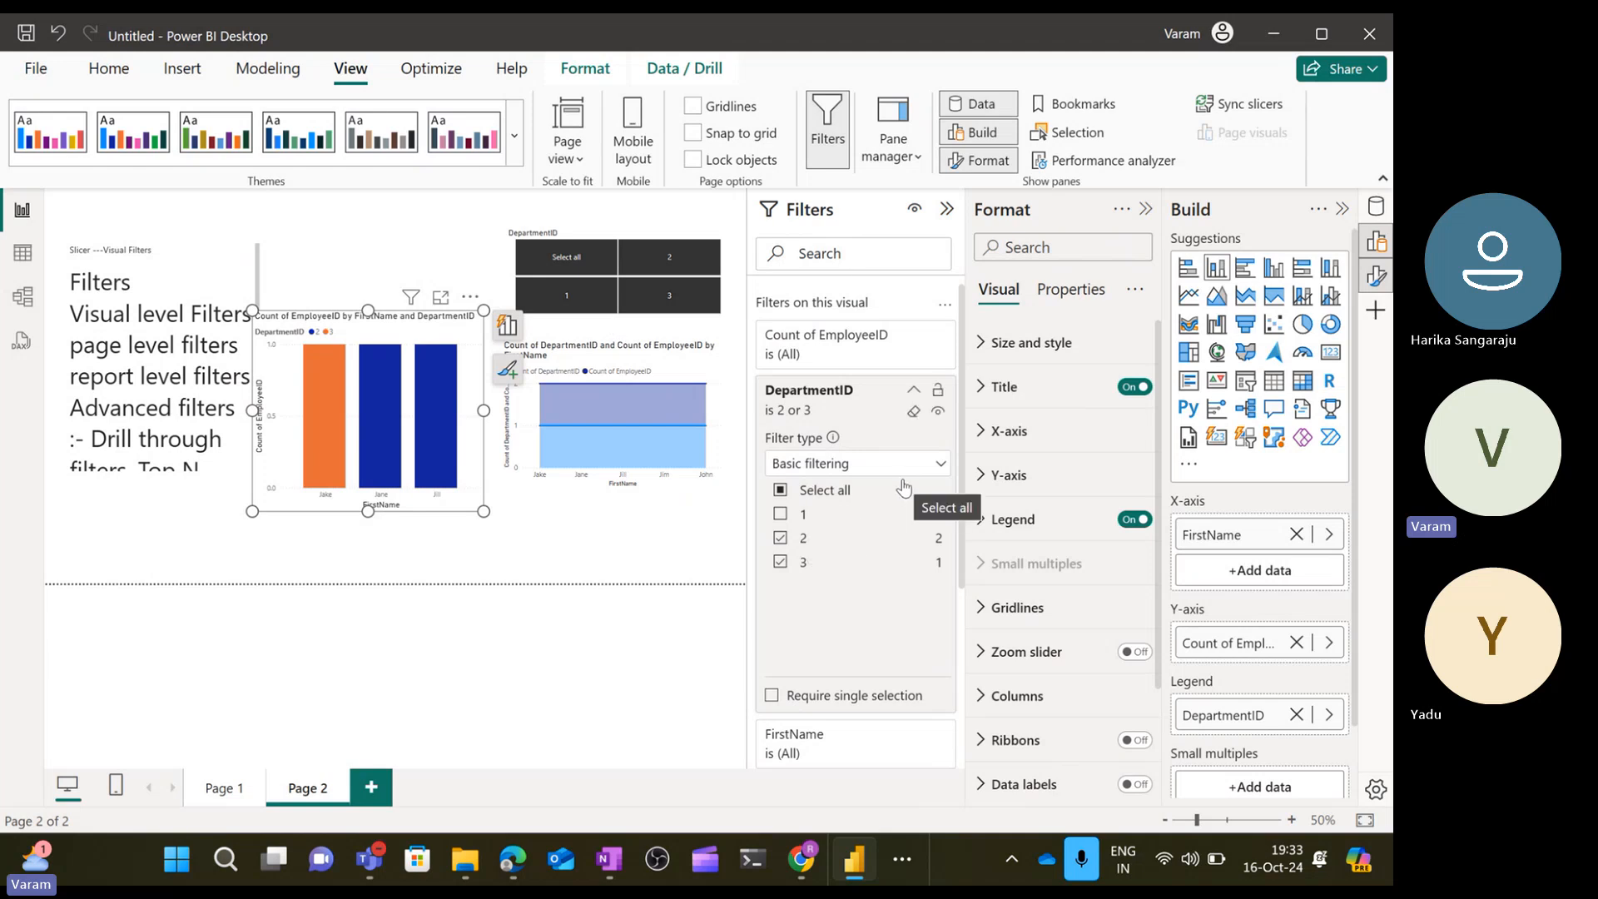
Clear the selection in the column chart's DepartmentID filter.
click(938, 410)
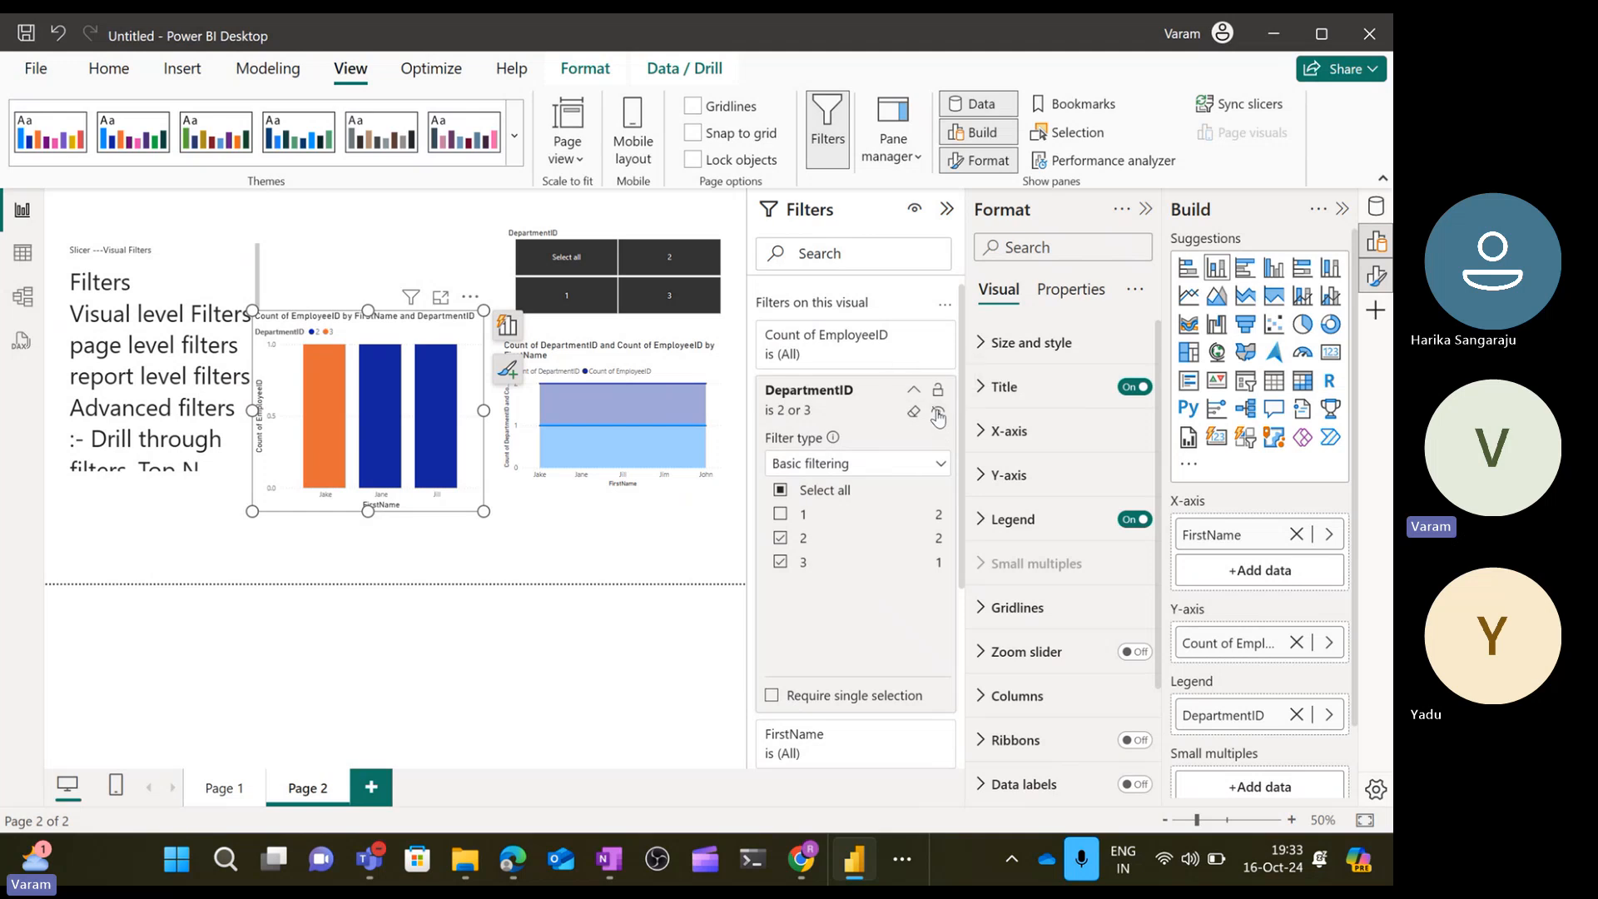
click(914, 414)
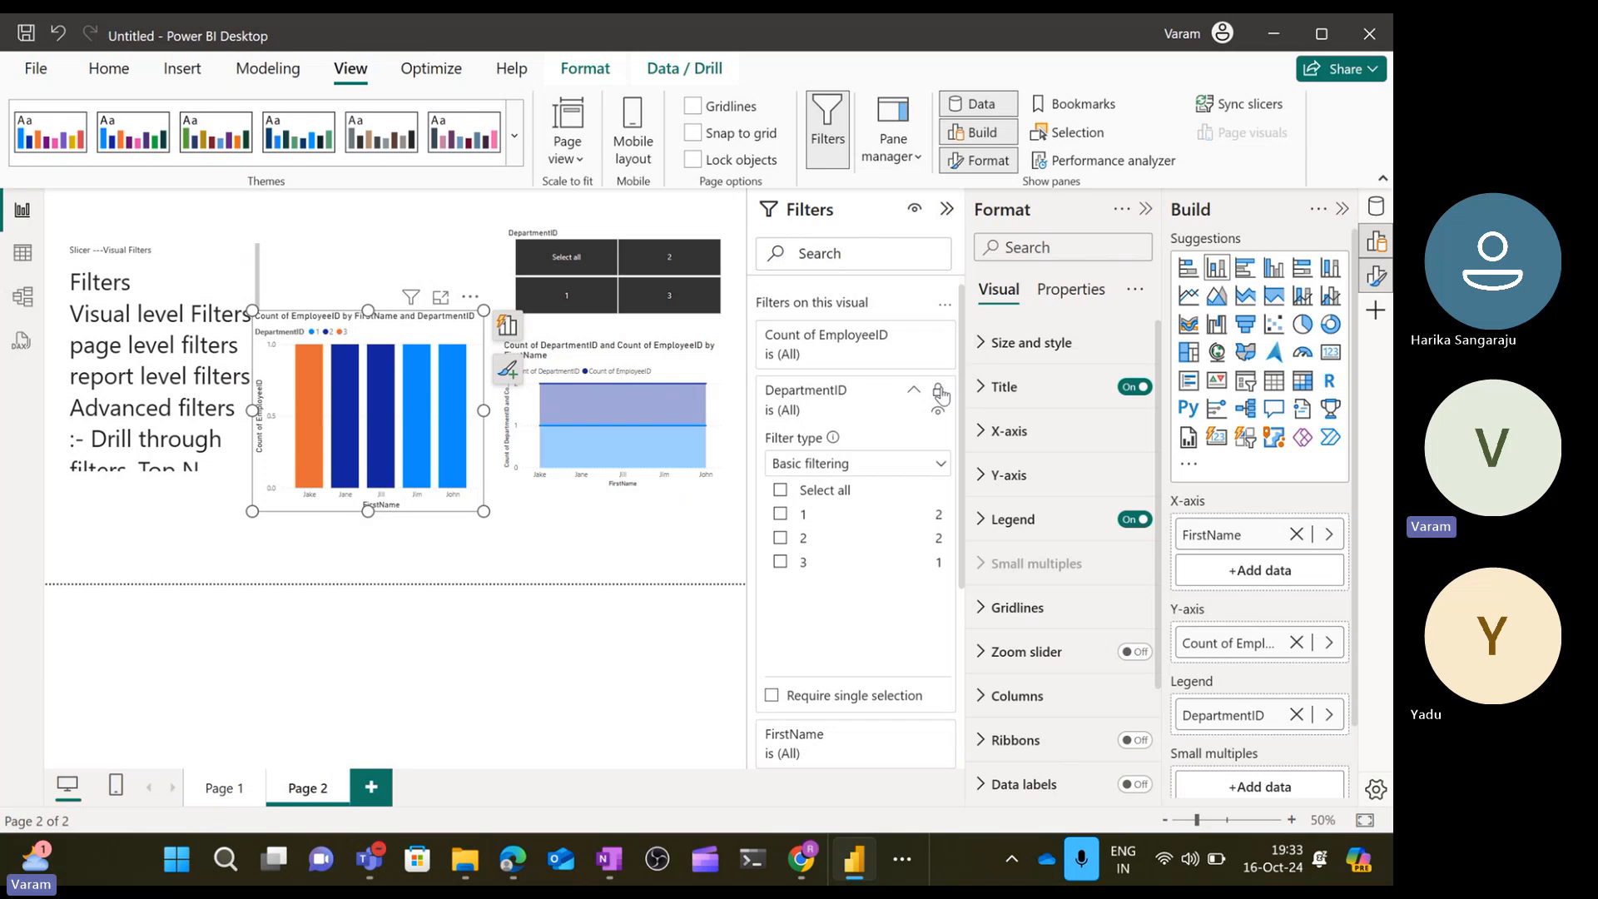
click(938, 392)
Try departments 2 and 3 in the chart's DepartmentID filter again, deselect both and collapse the filter card.
click(781, 538)
click(781, 562)
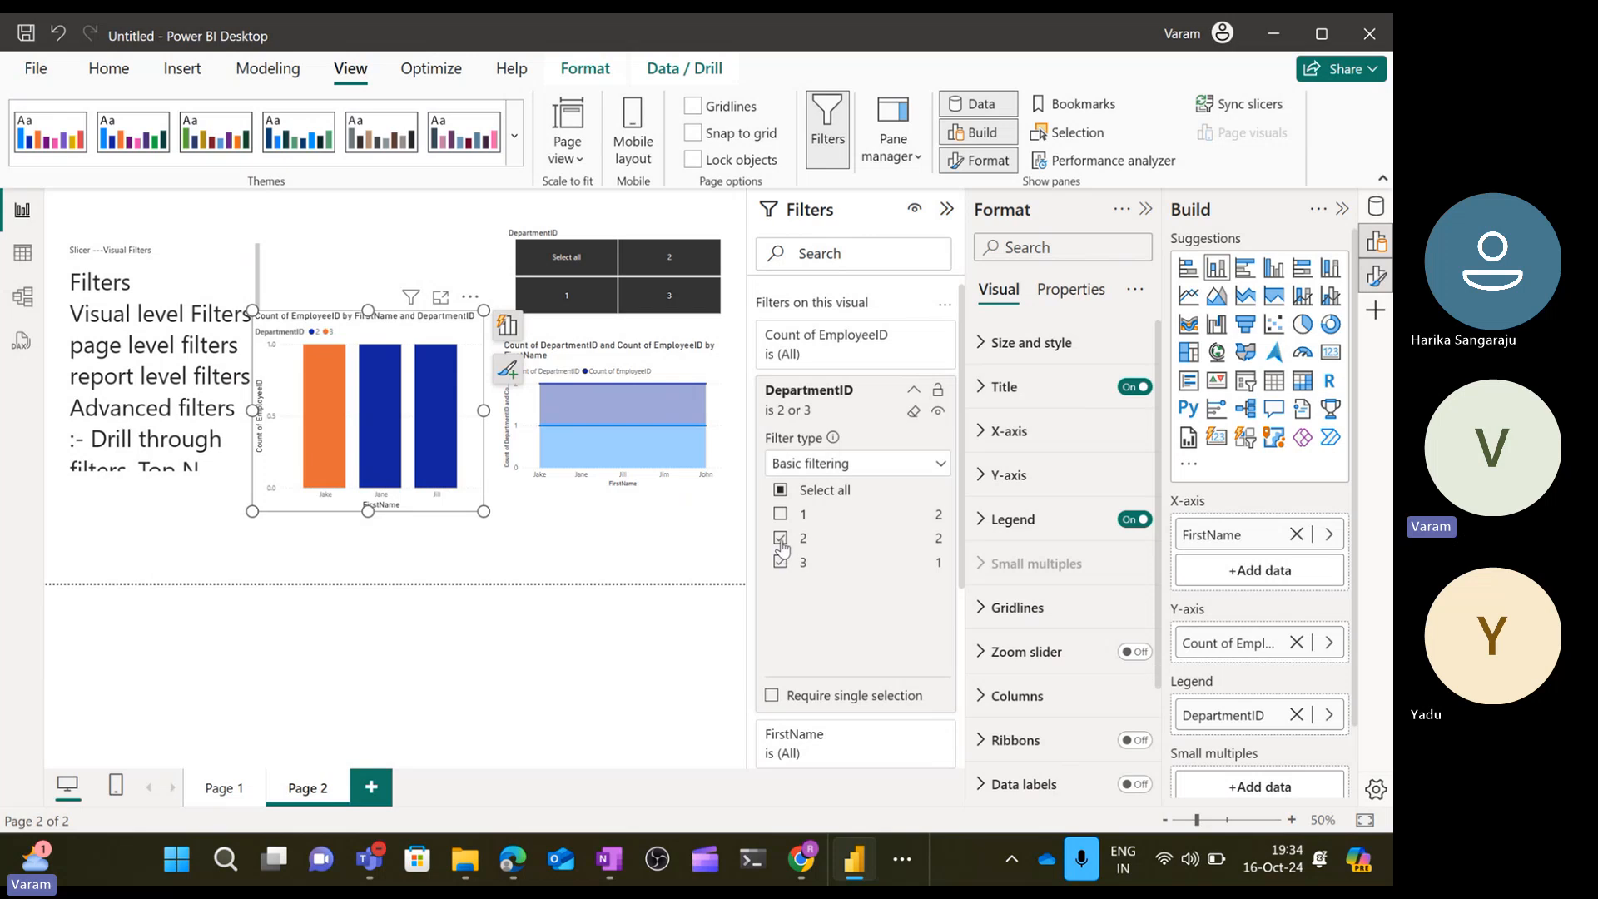
click(781, 538)
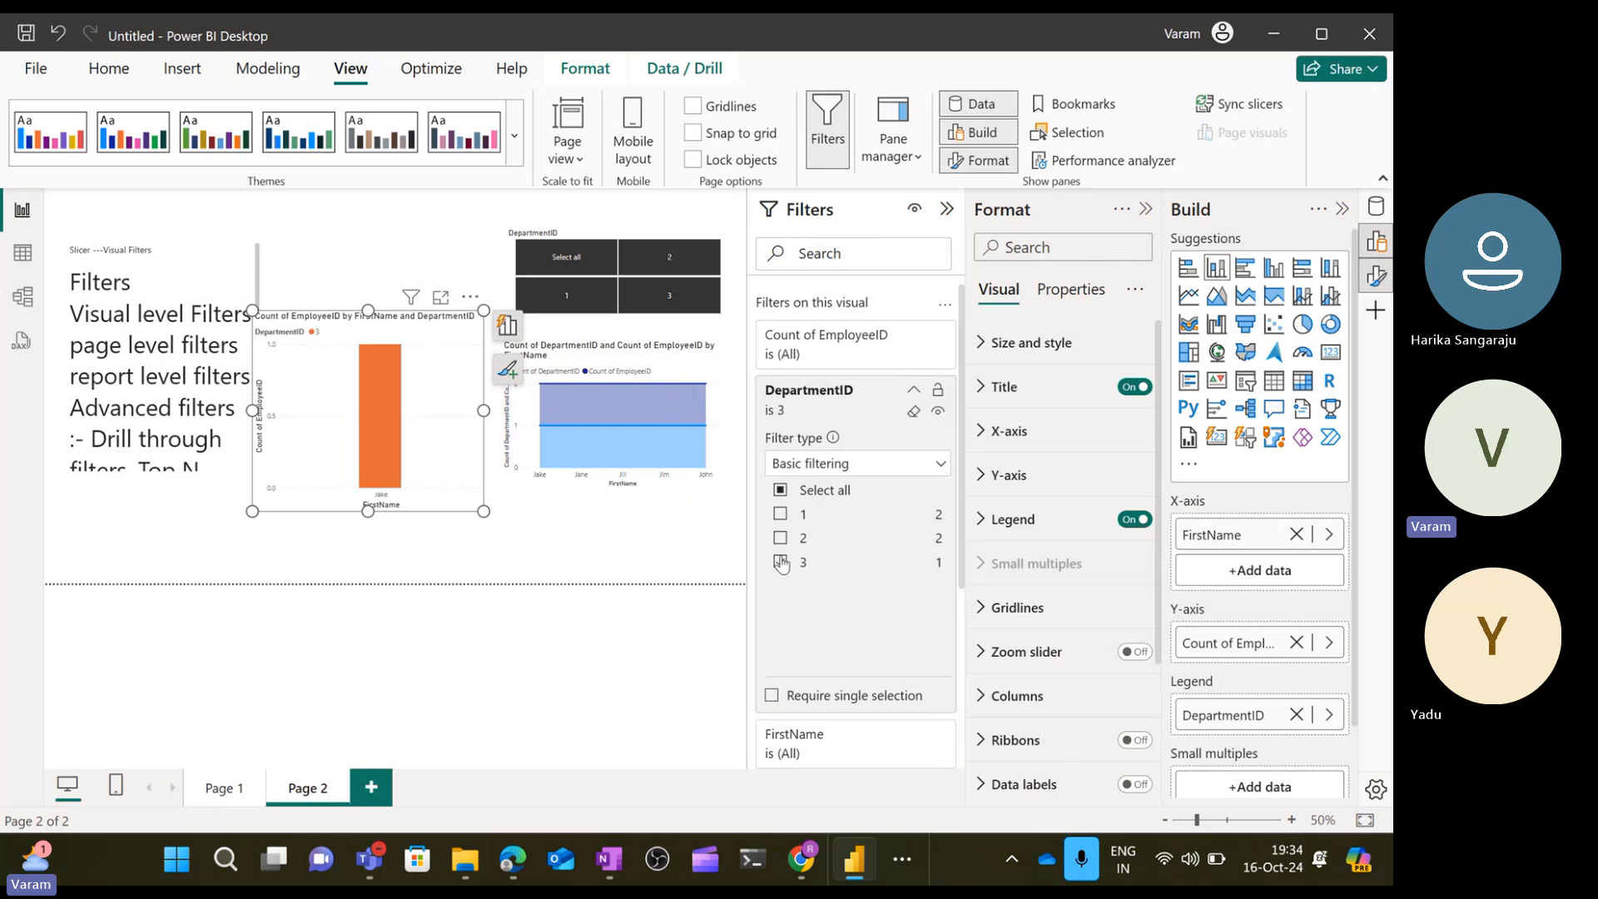
click(781, 562)
click(913, 391)
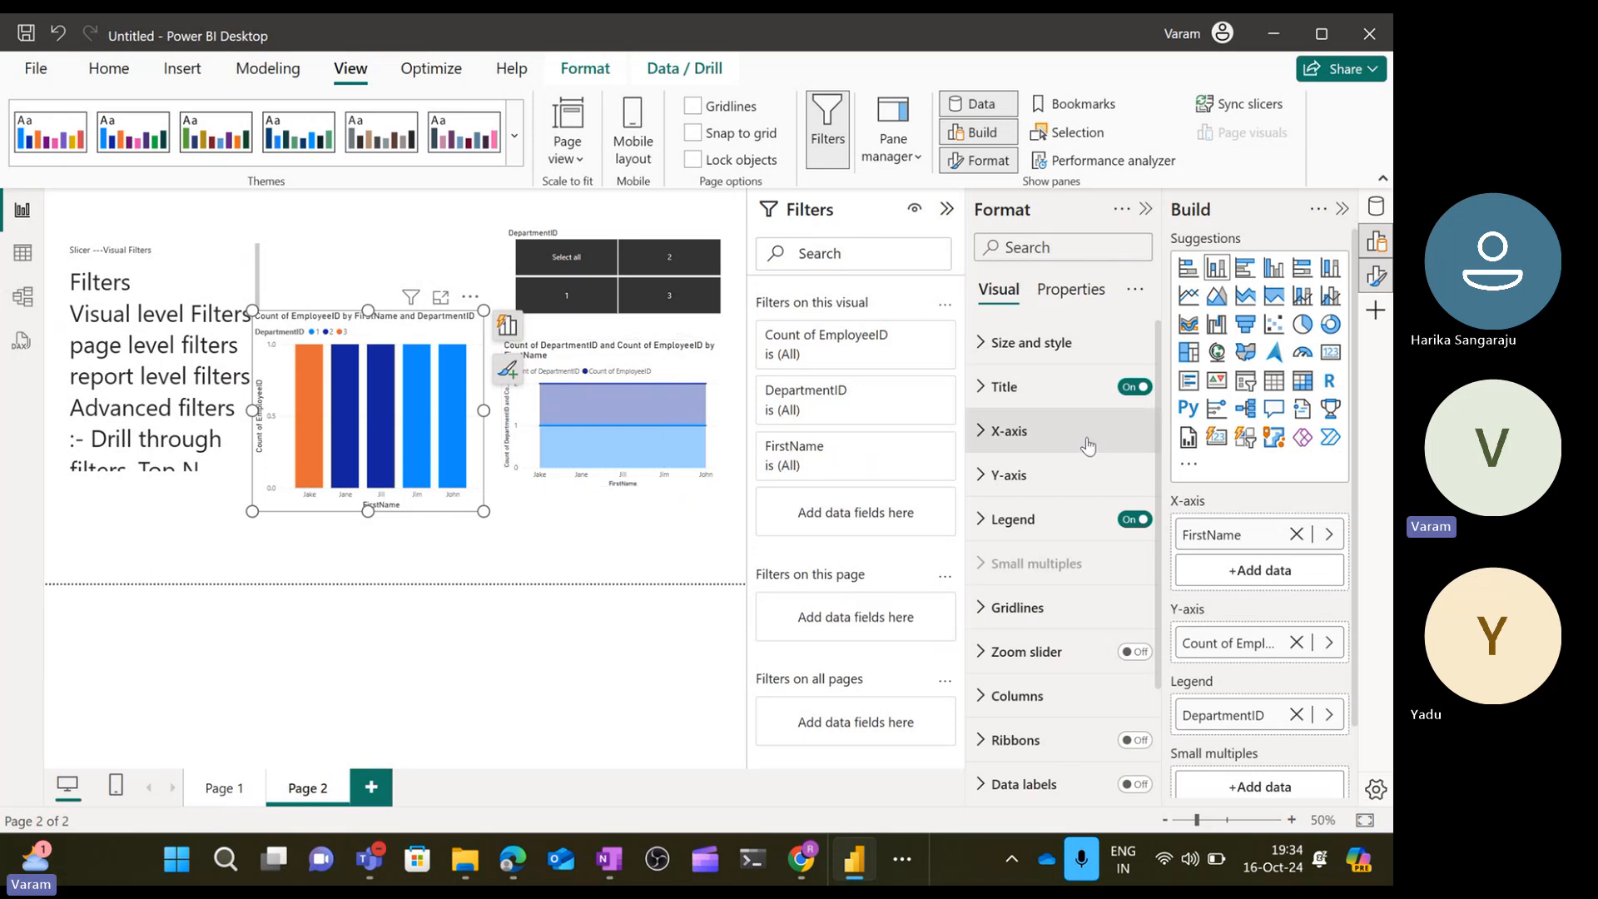
Show the Data pane in place of Build and add DepartmentID as a page-level filter using basic filtering.
click(1376, 207)
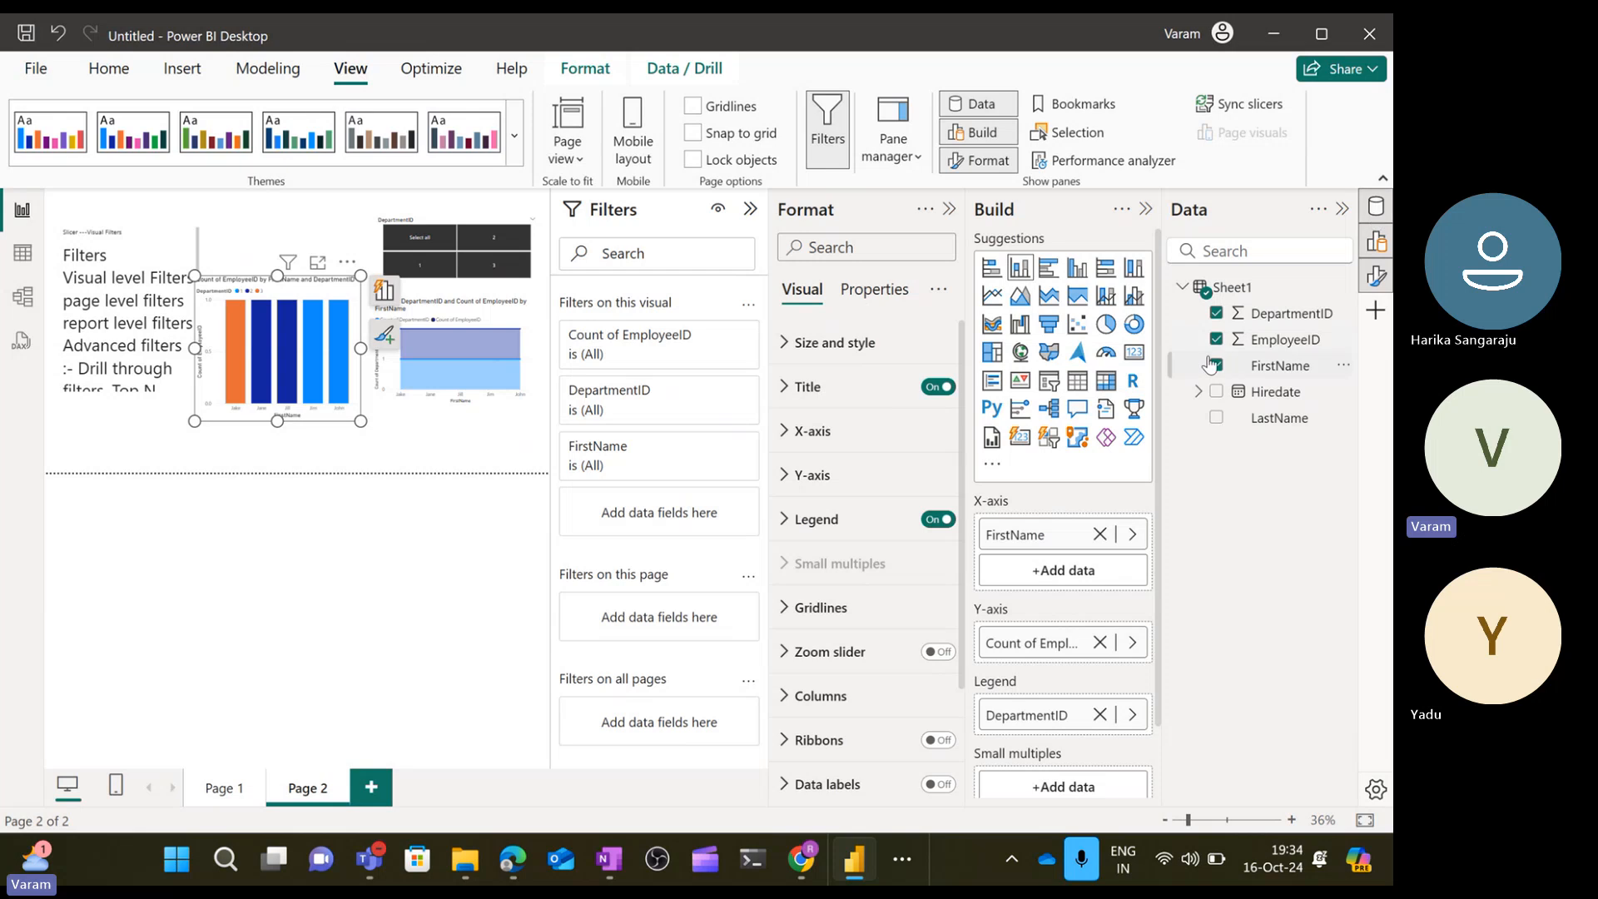
click(1146, 209)
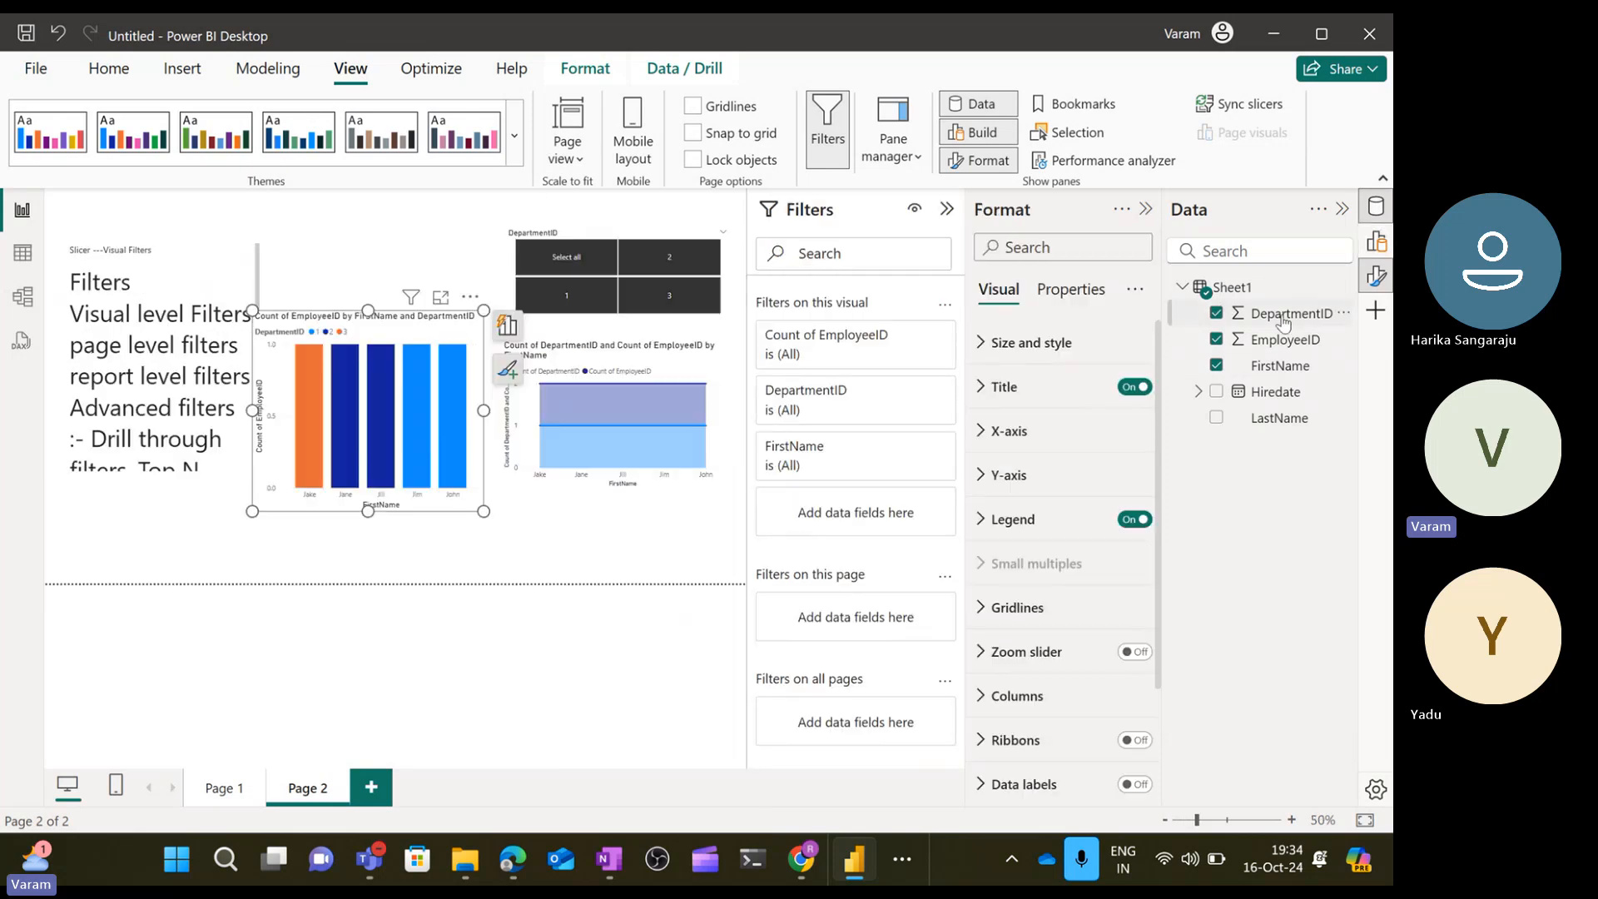
drag(1283, 320, 907, 628)
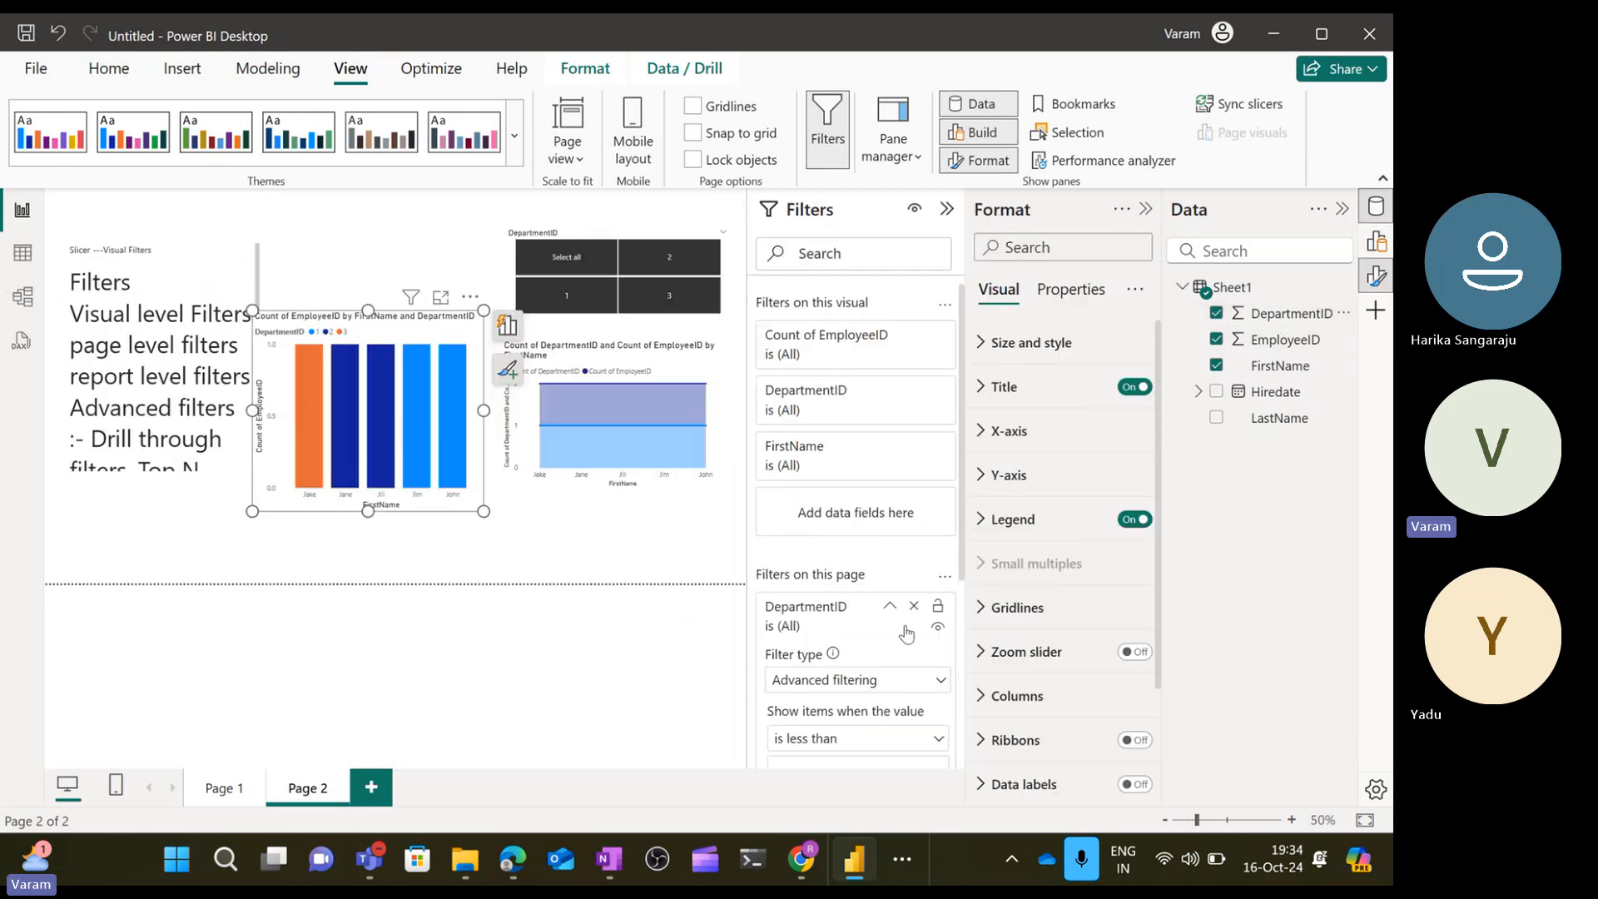
scroll(907, 630, down, 3)
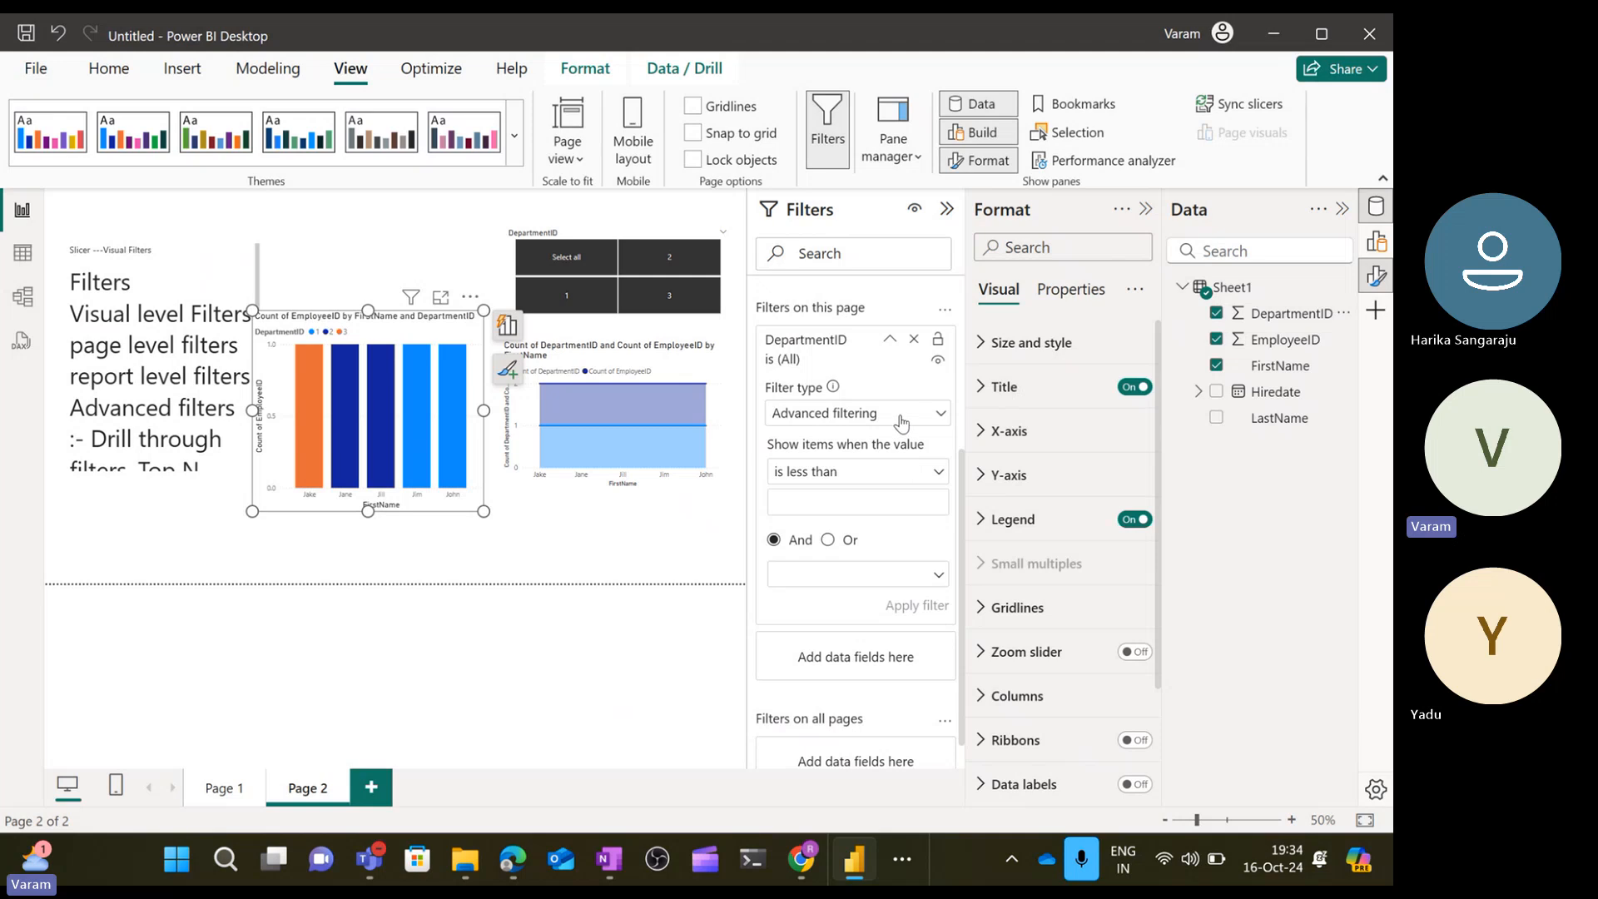
click(901, 420)
click(835, 474)
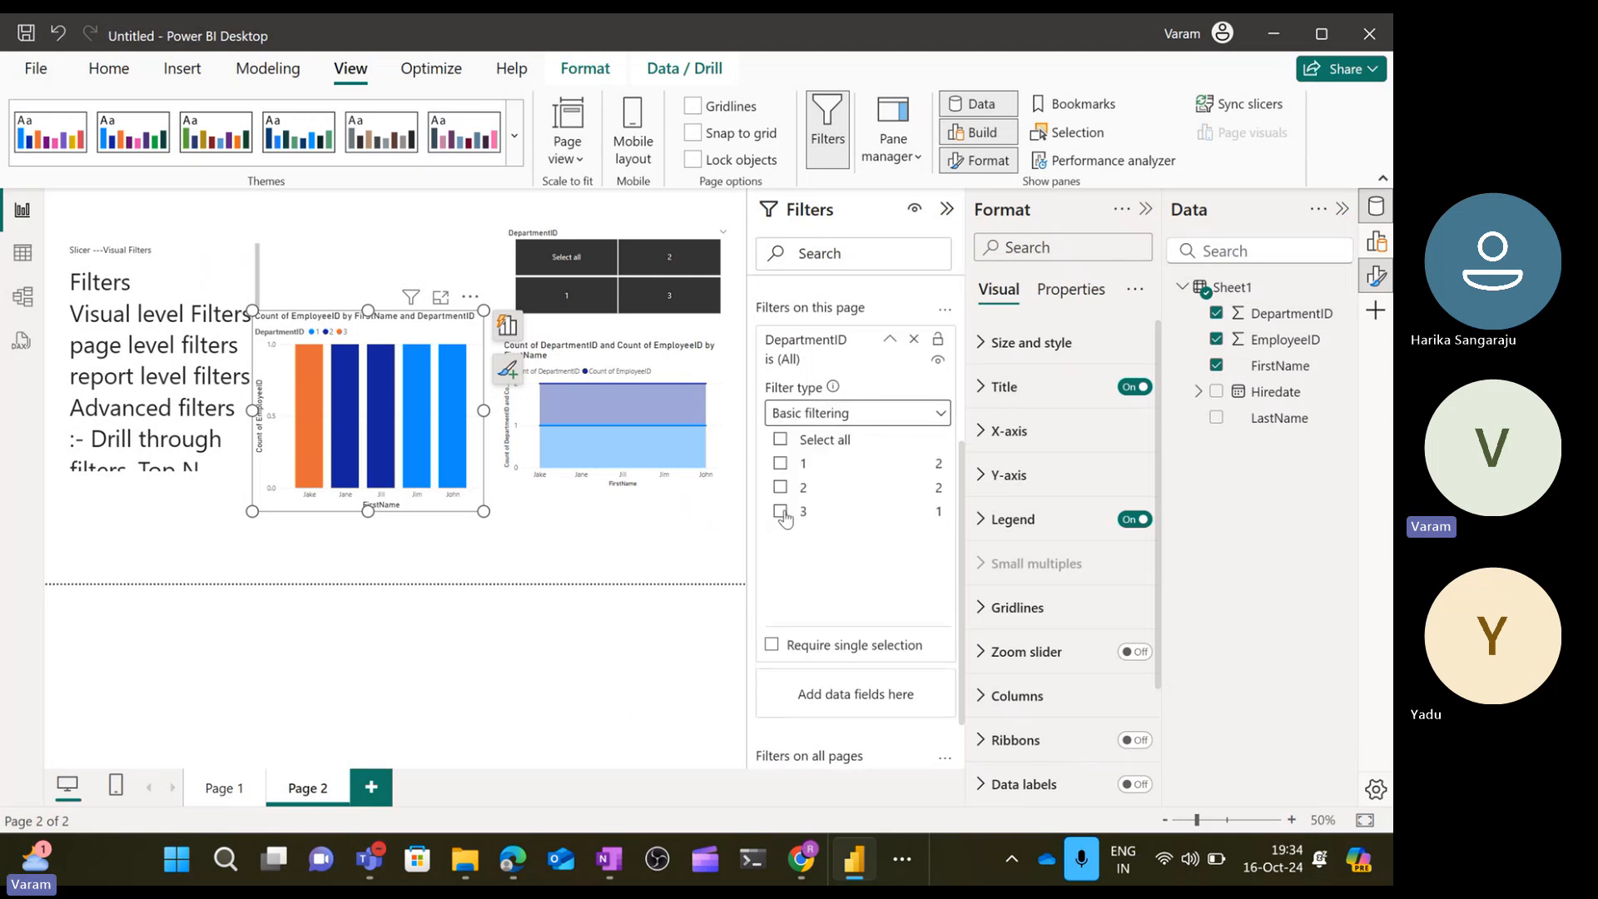
Select all departments in the page-level DepartmentID filter, excluding 3 and 2.
click(780, 439)
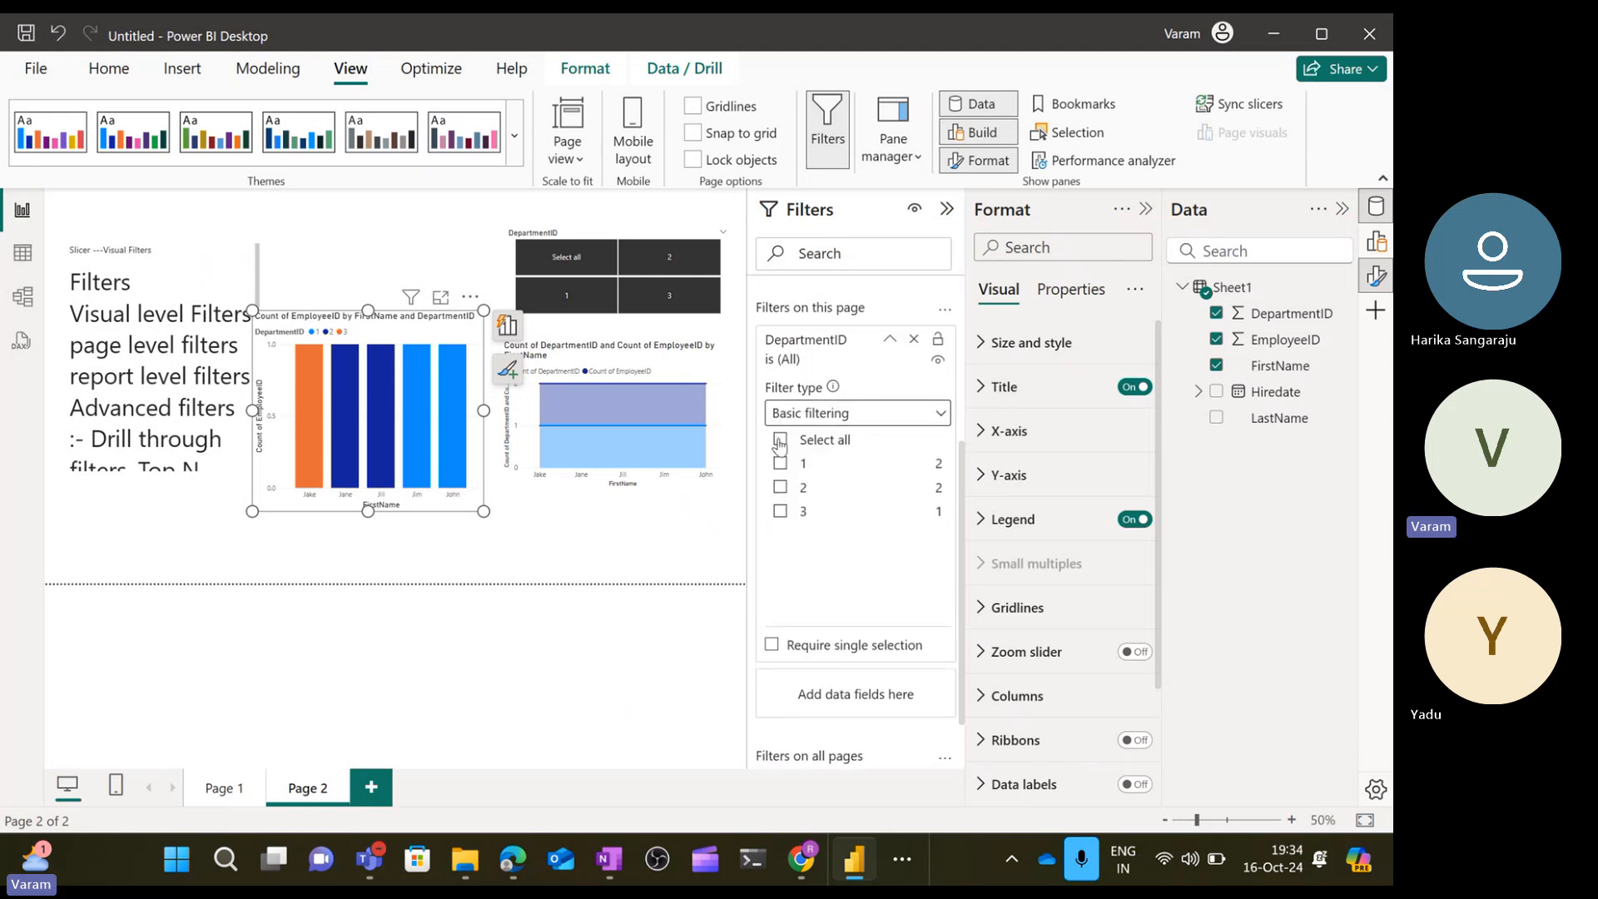
click(780, 512)
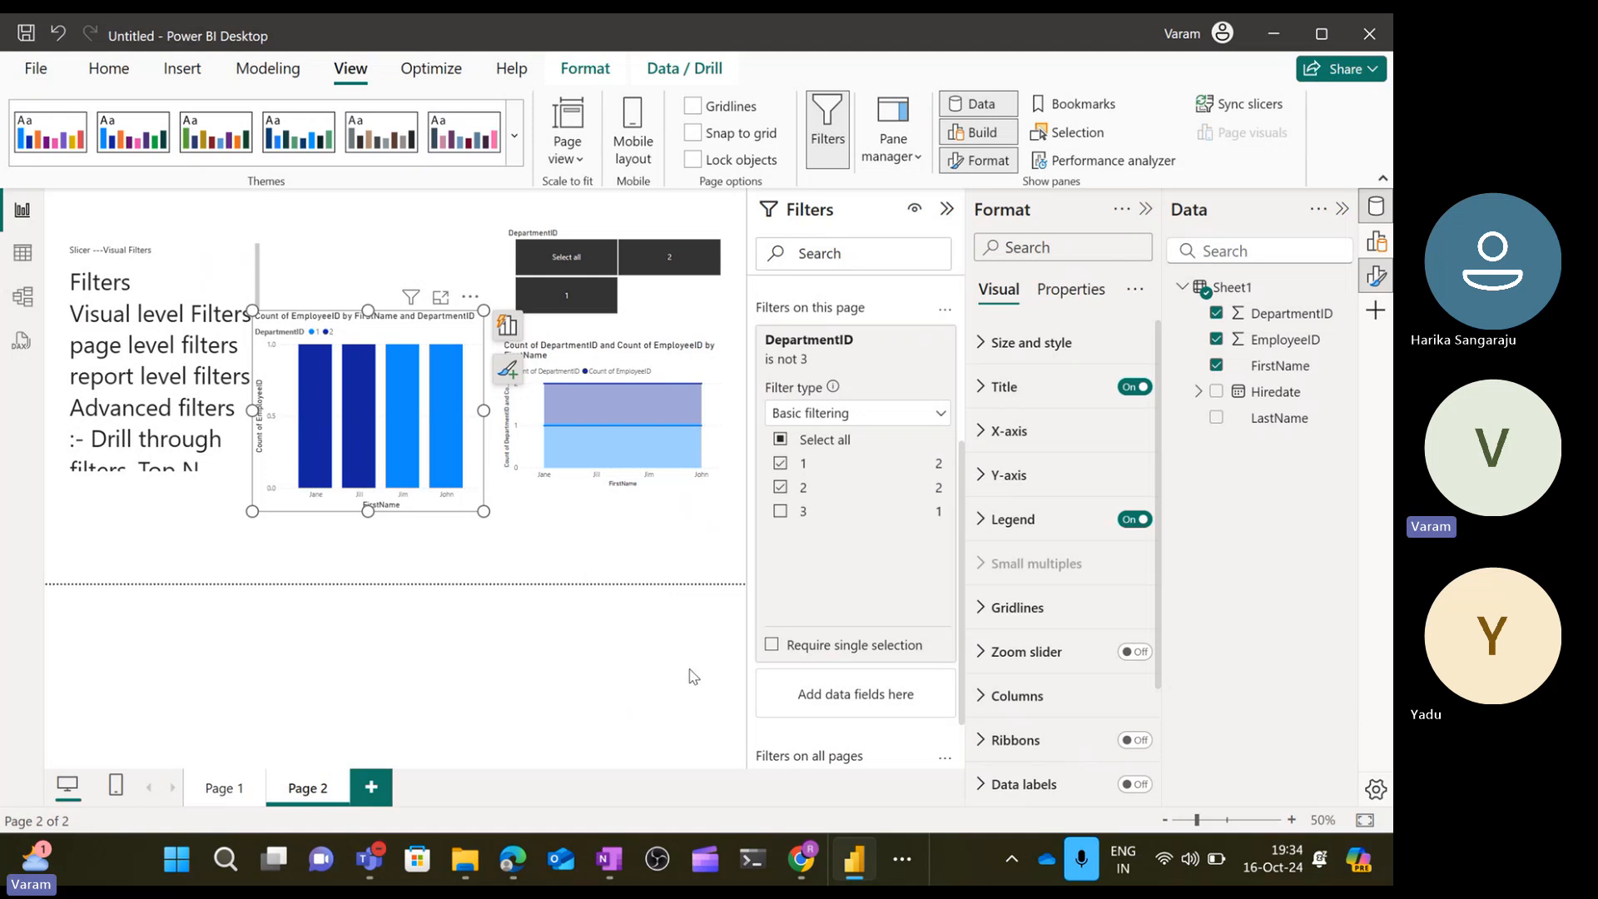
click(781, 488)
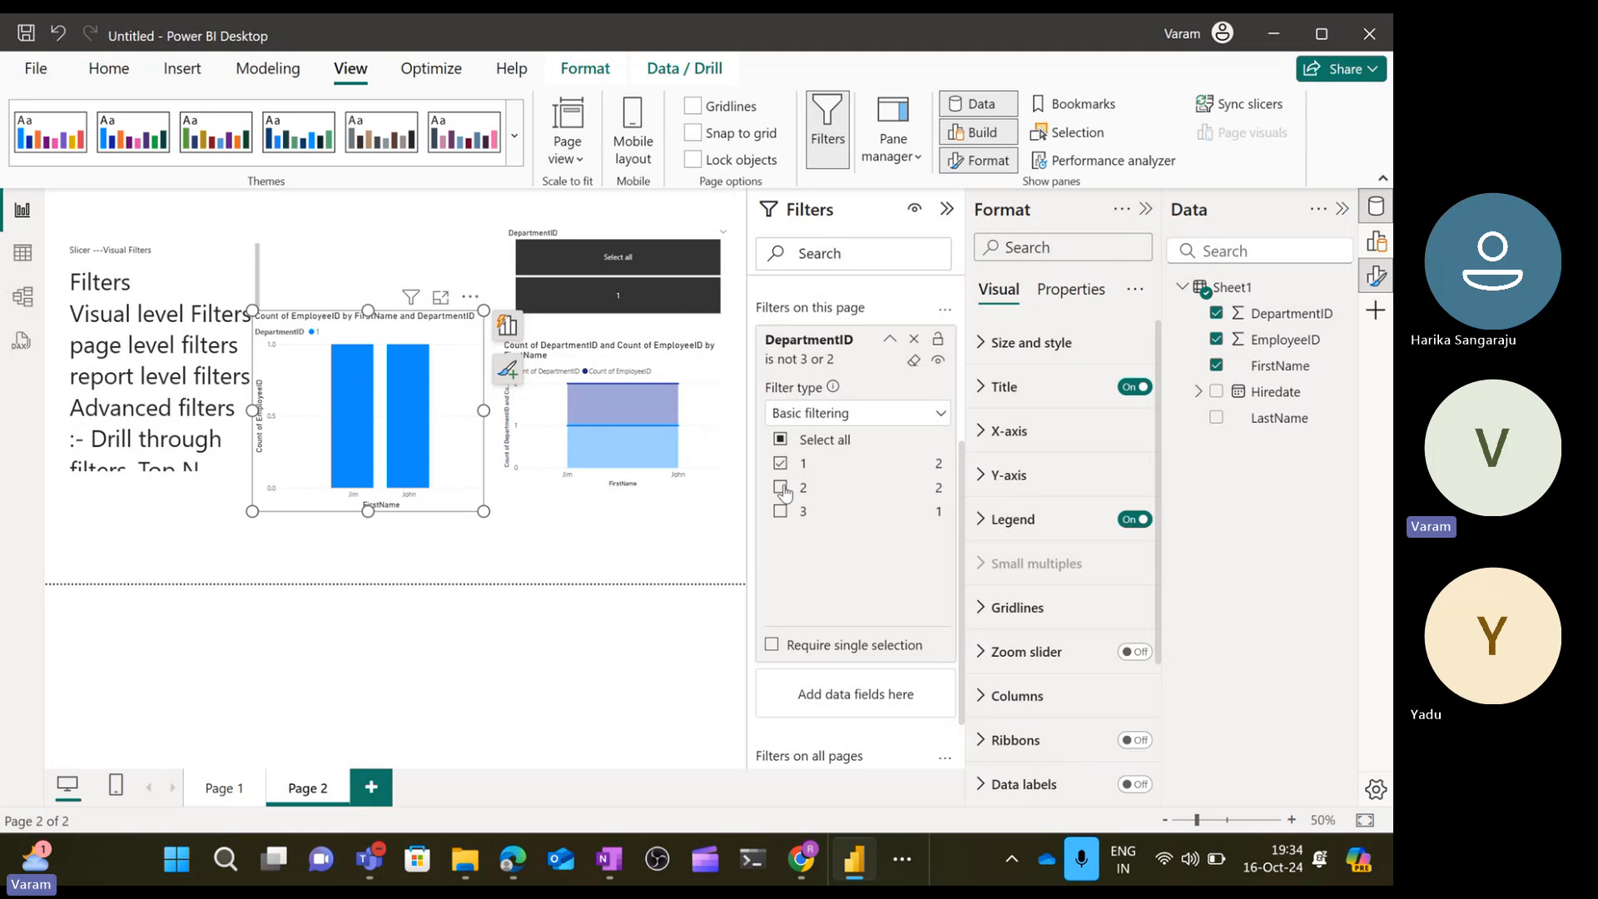
Include departments 2 and 3 again in the page-level DepartmentID filter and collapse its card.
click(780, 488)
click(781, 511)
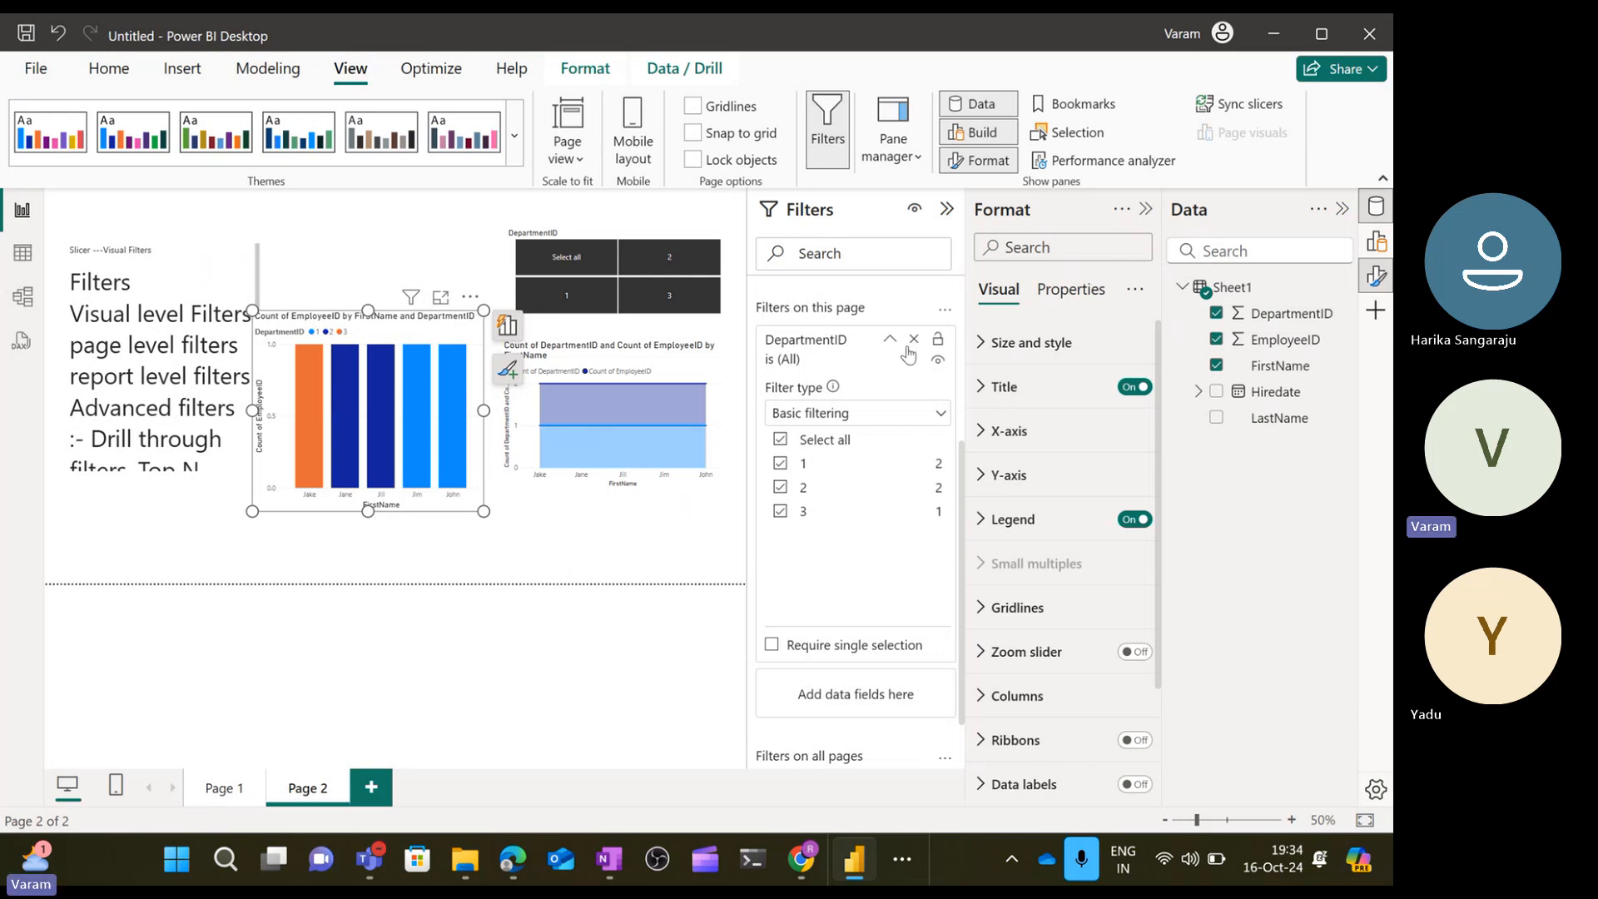
click(891, 343)
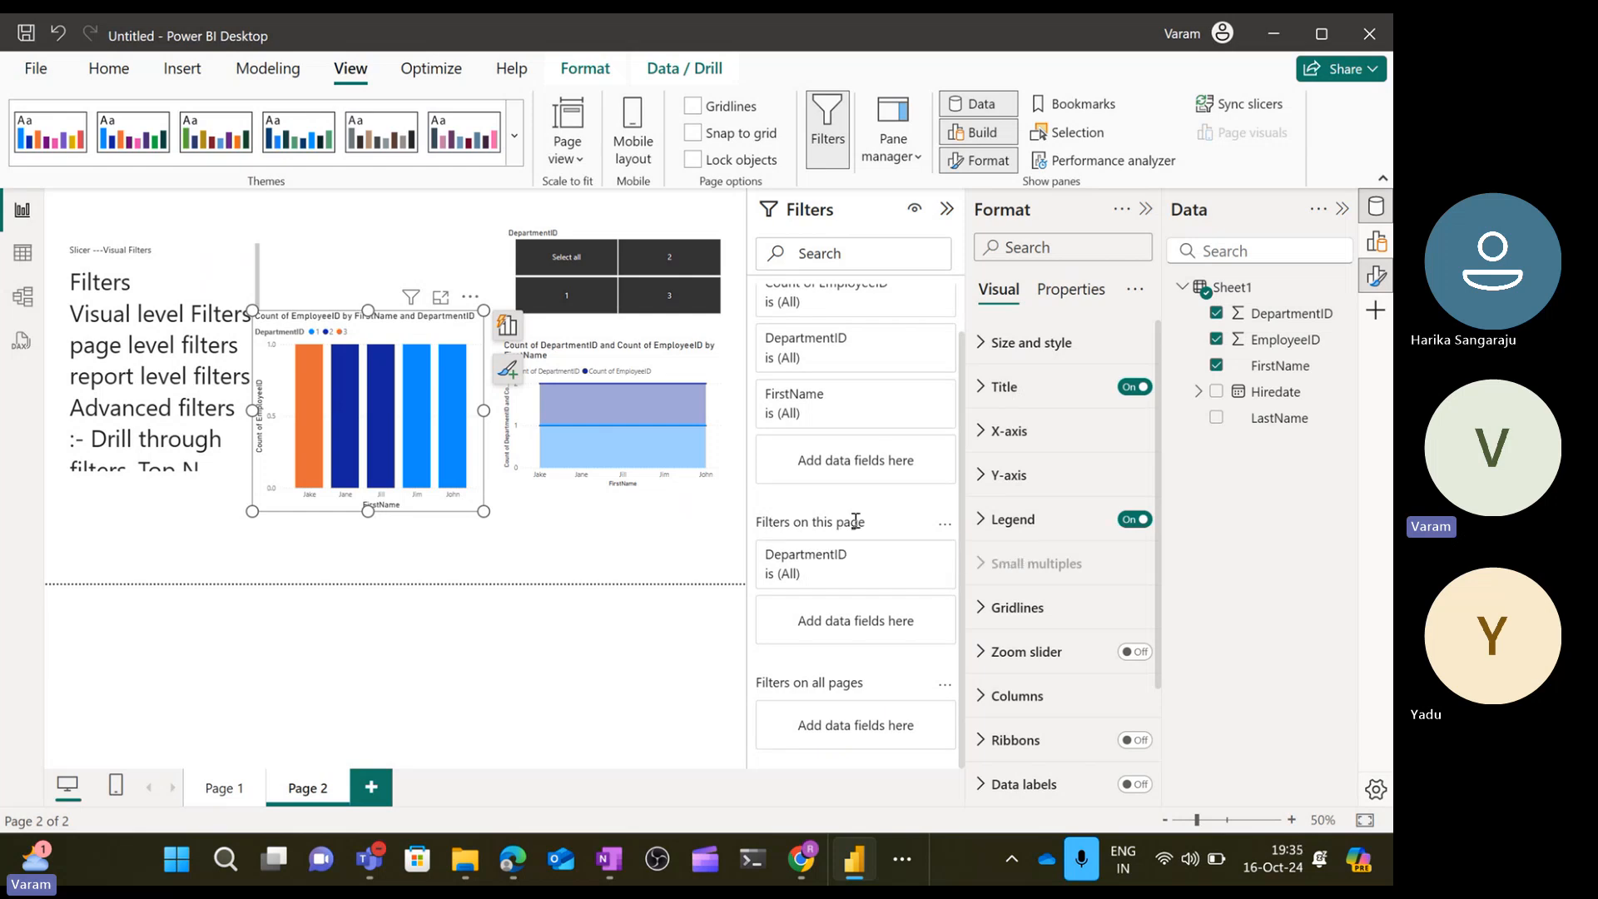
Compare the page-level filters listed for Page 1 and Page 2, ending on Page 2.
click(220, 791)
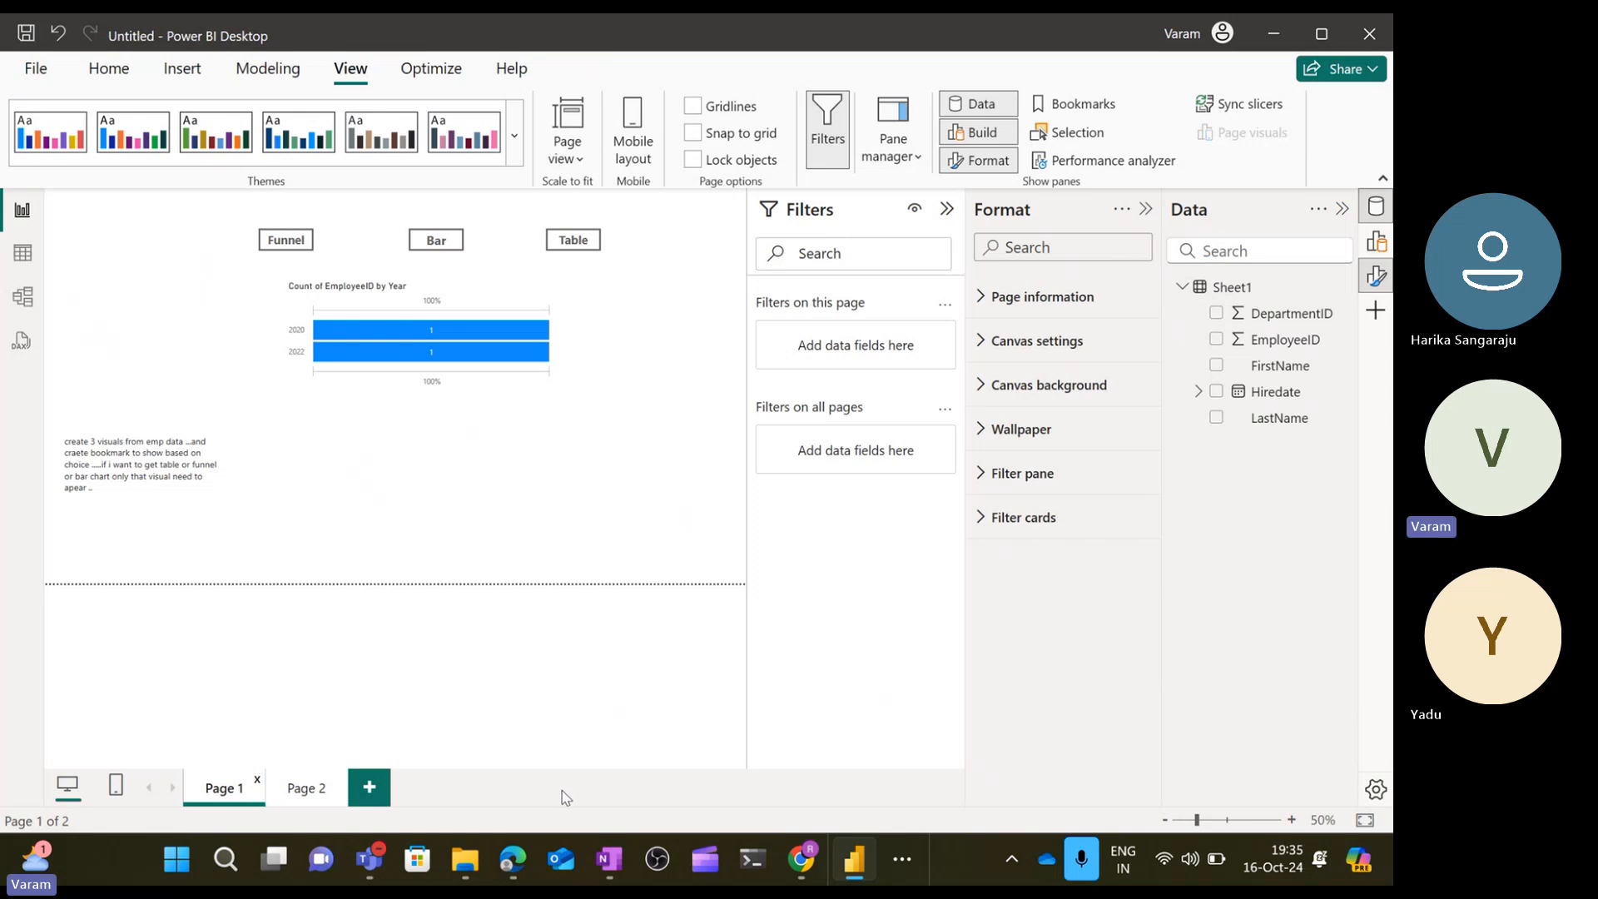
click(289, 789)
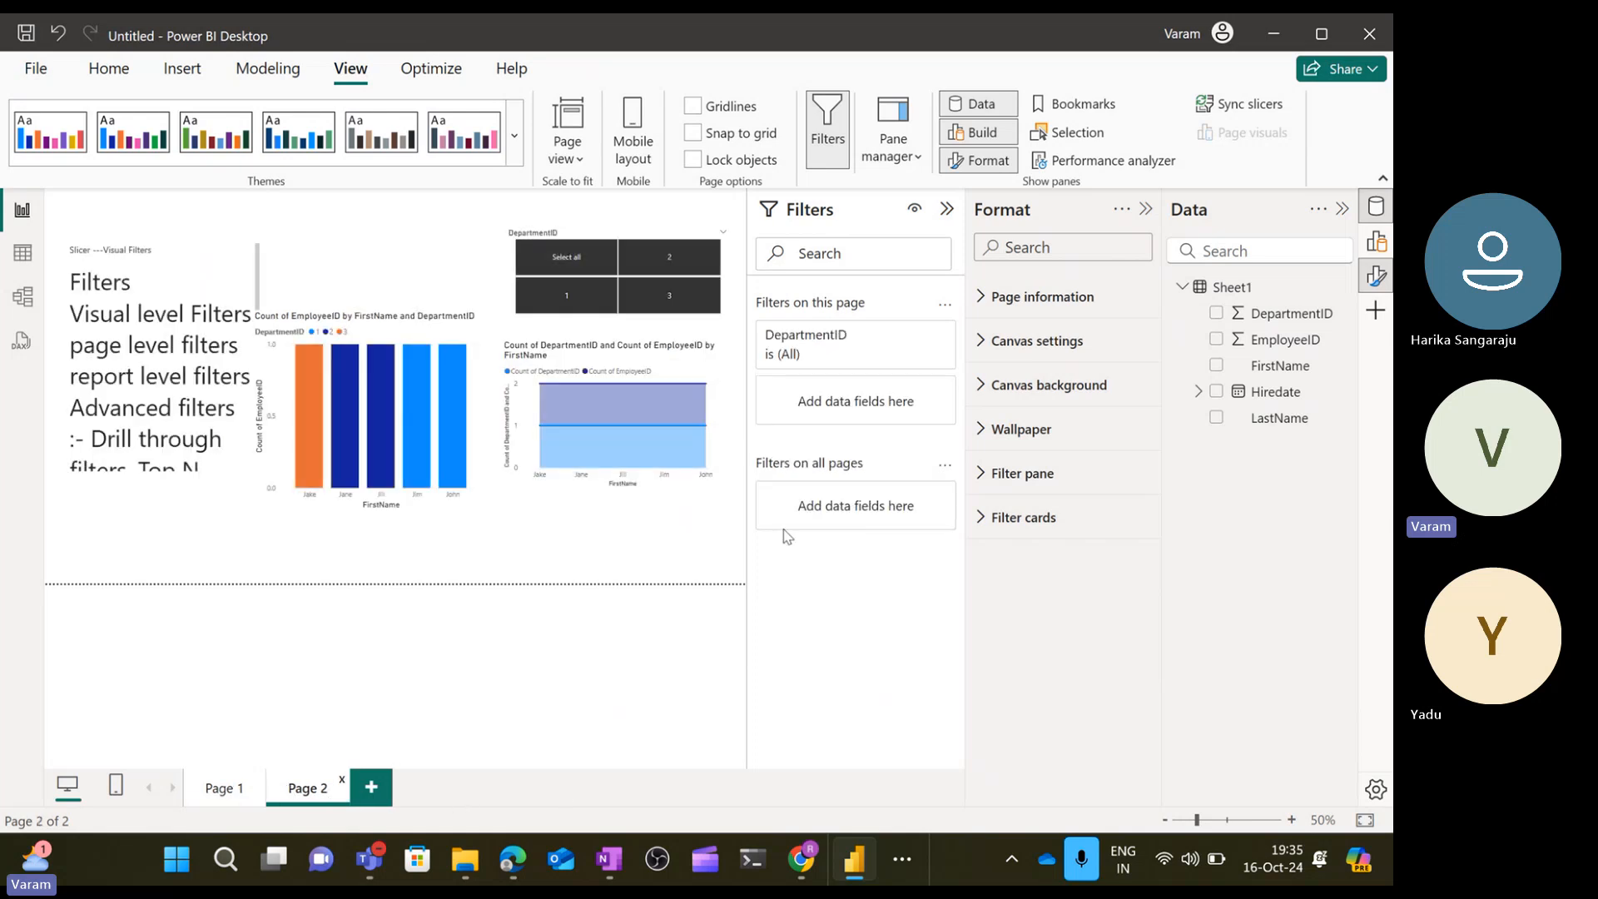
click(244, 790)
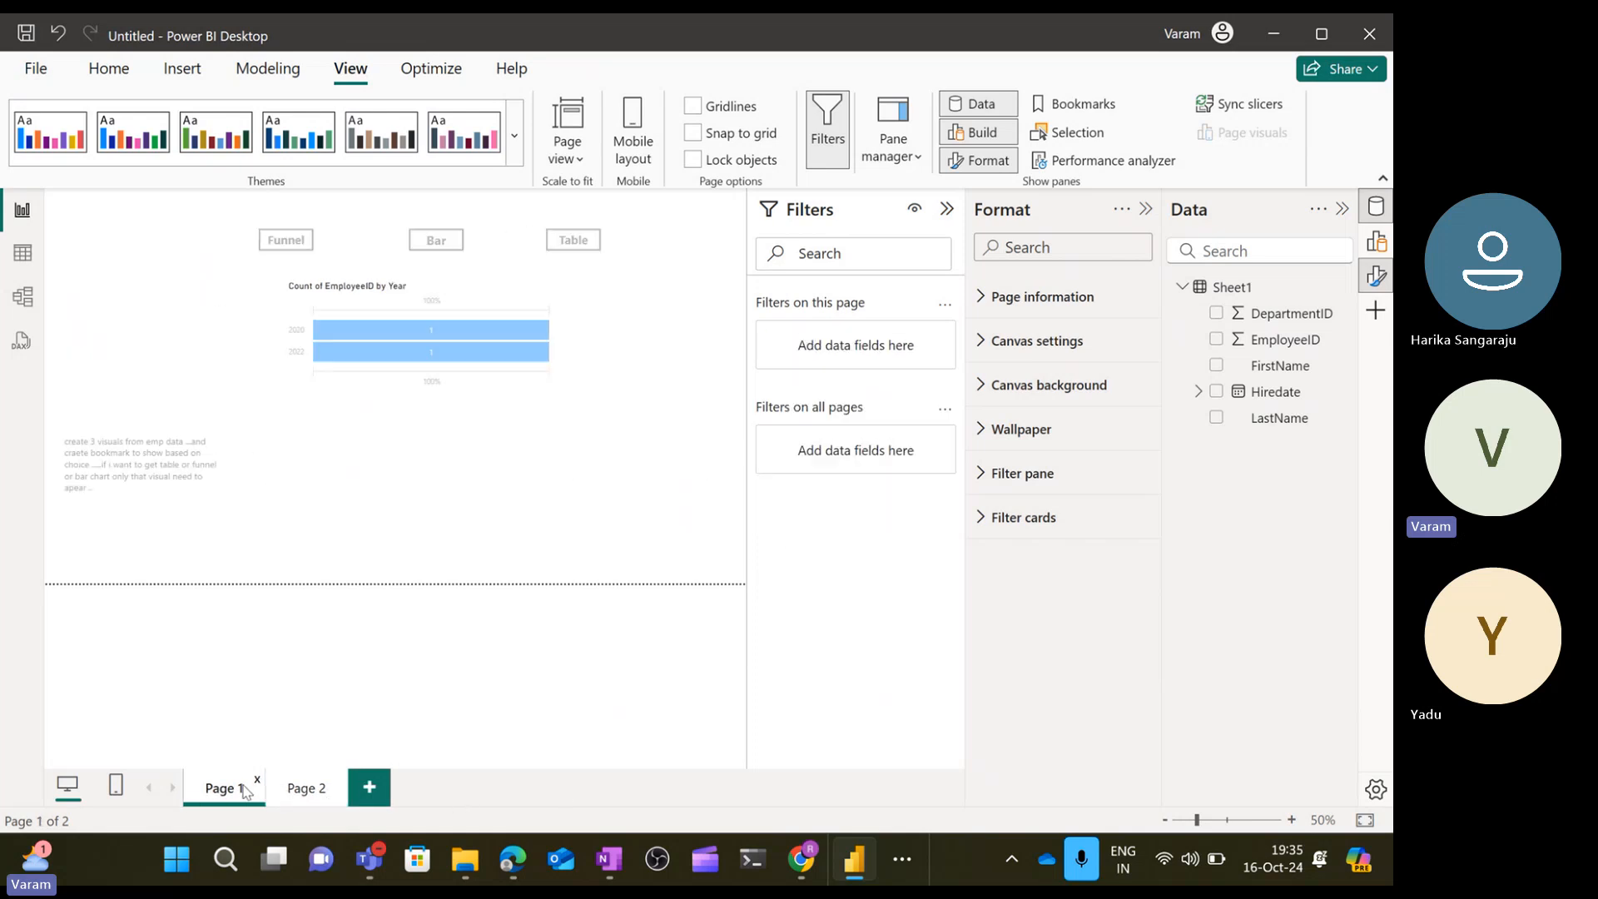
click(305, 793)
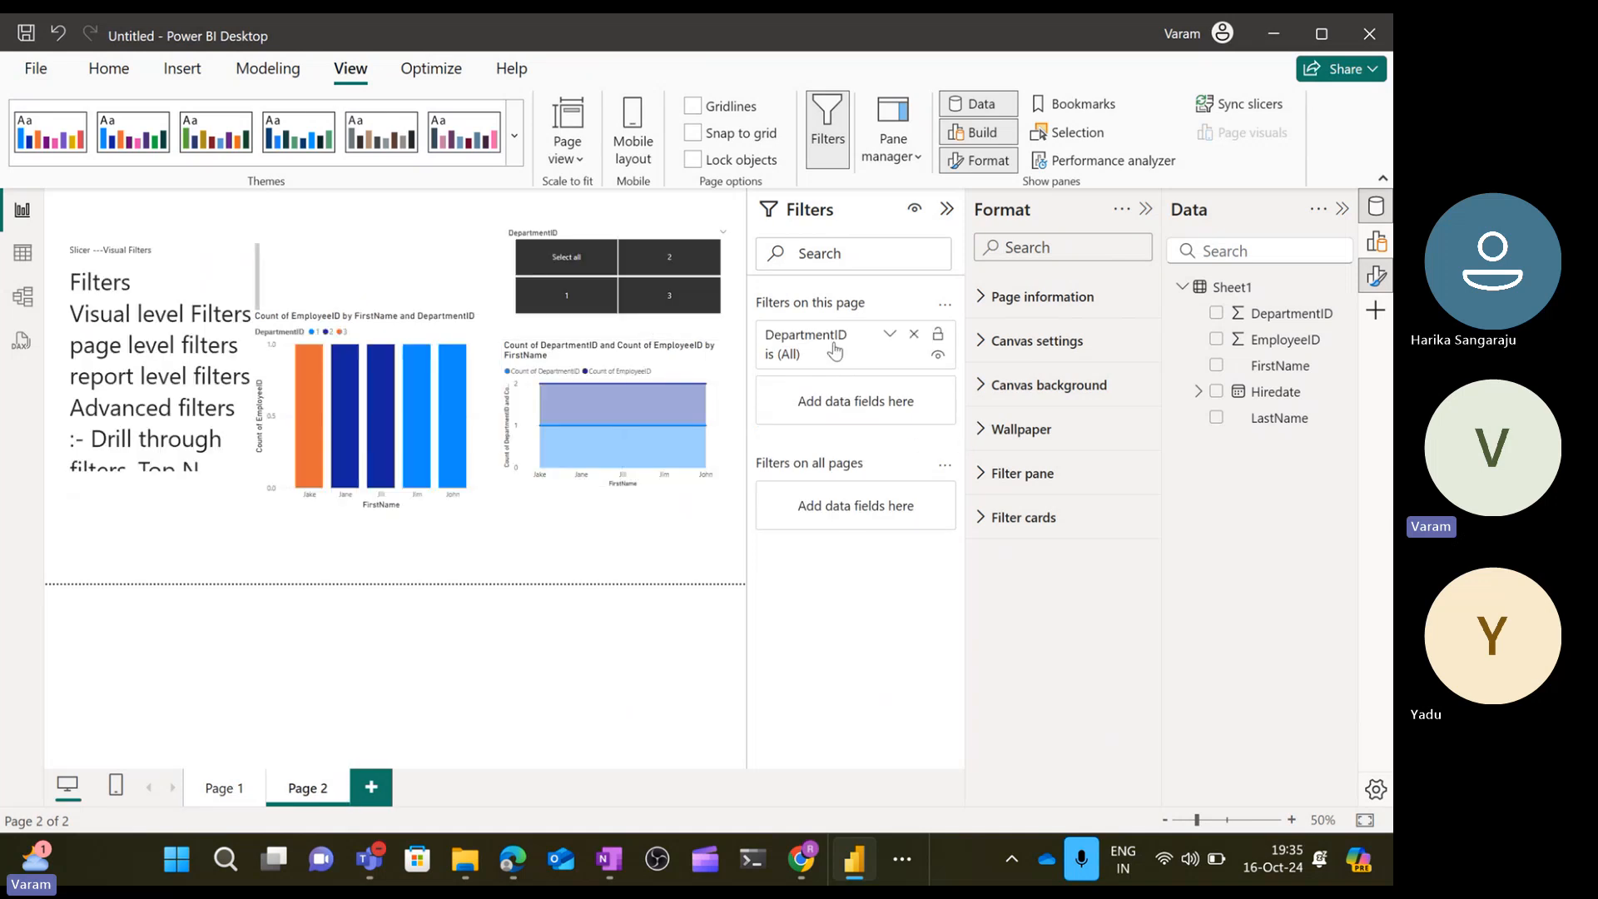
Add DepartmentID as a filter on all pages with basic filtering limited to department 3, and collapse its card.
drag(1290, 315, 924, 496)
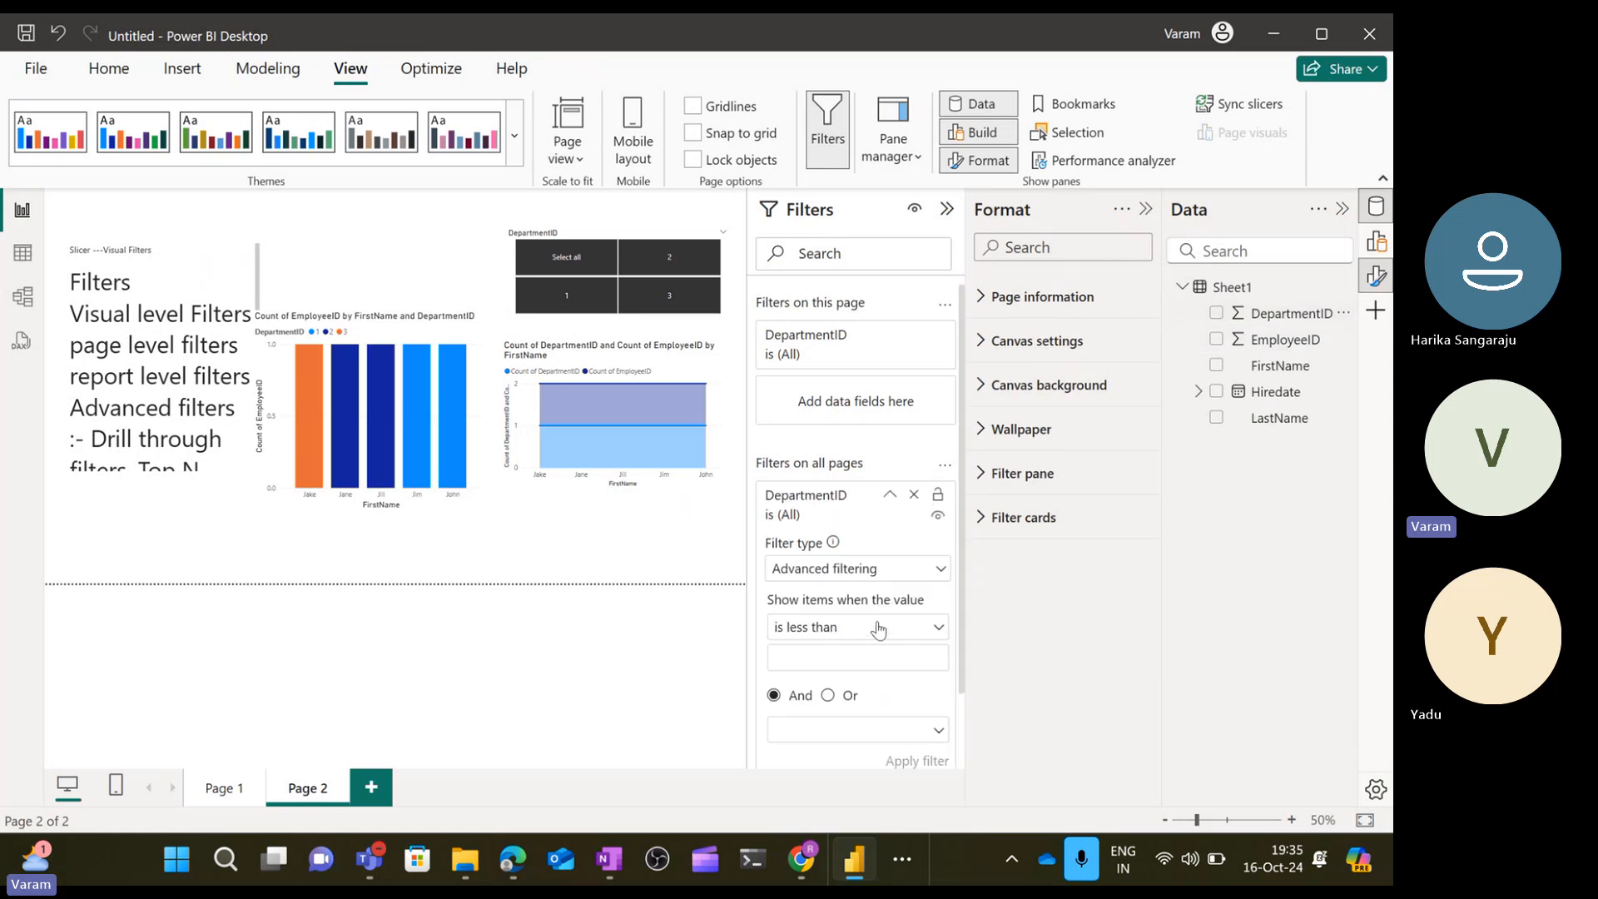
click(859, 570)
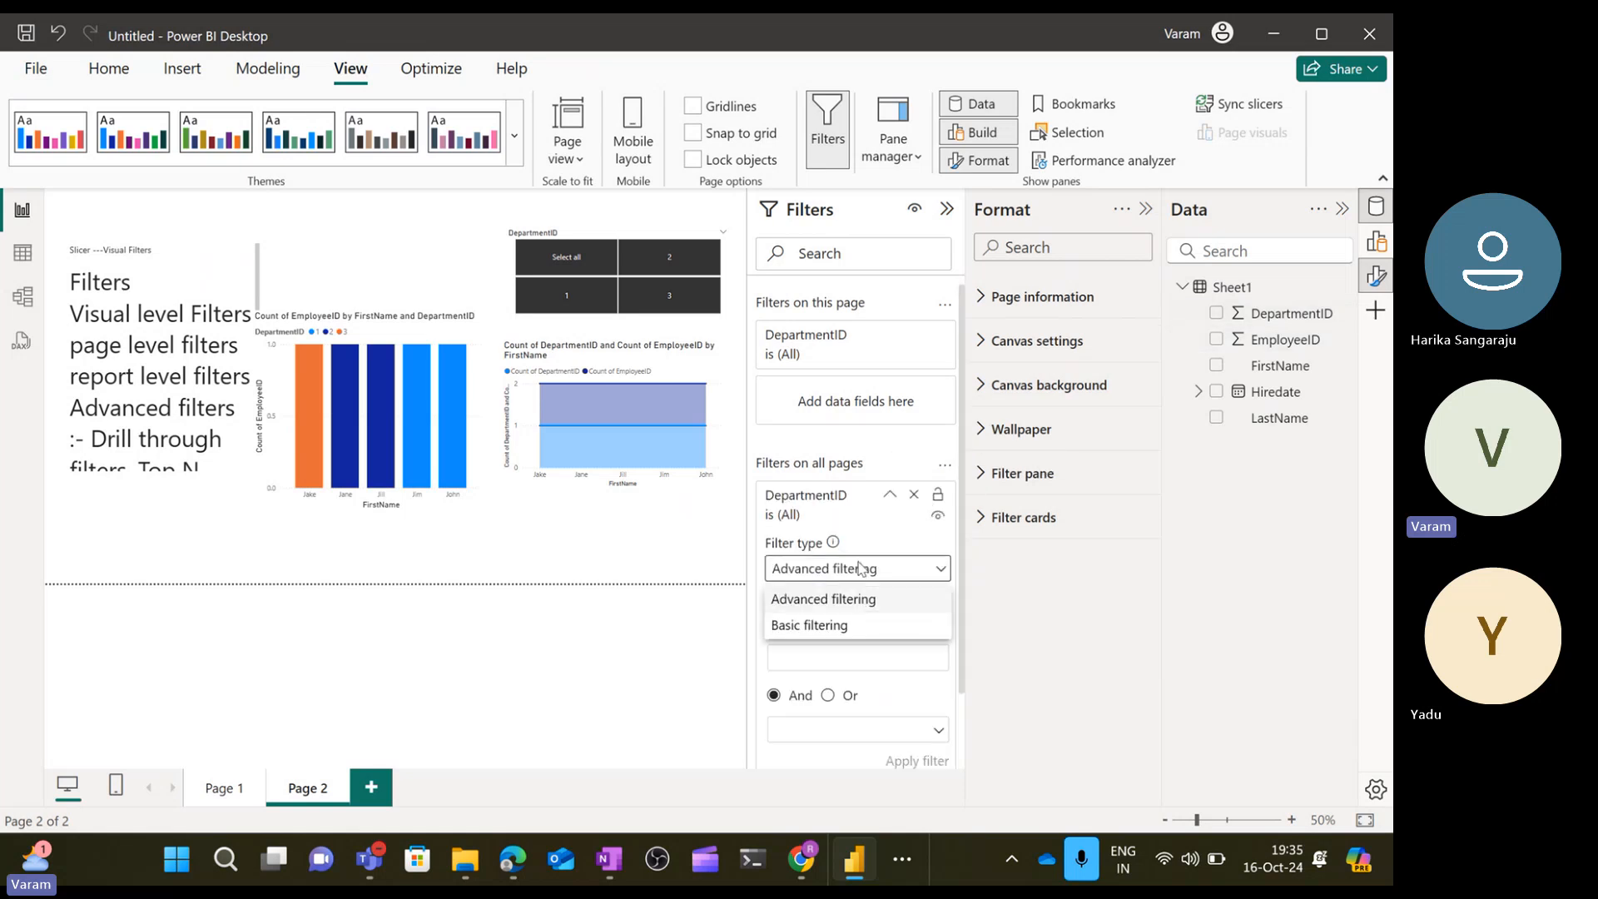
click(808, 624)
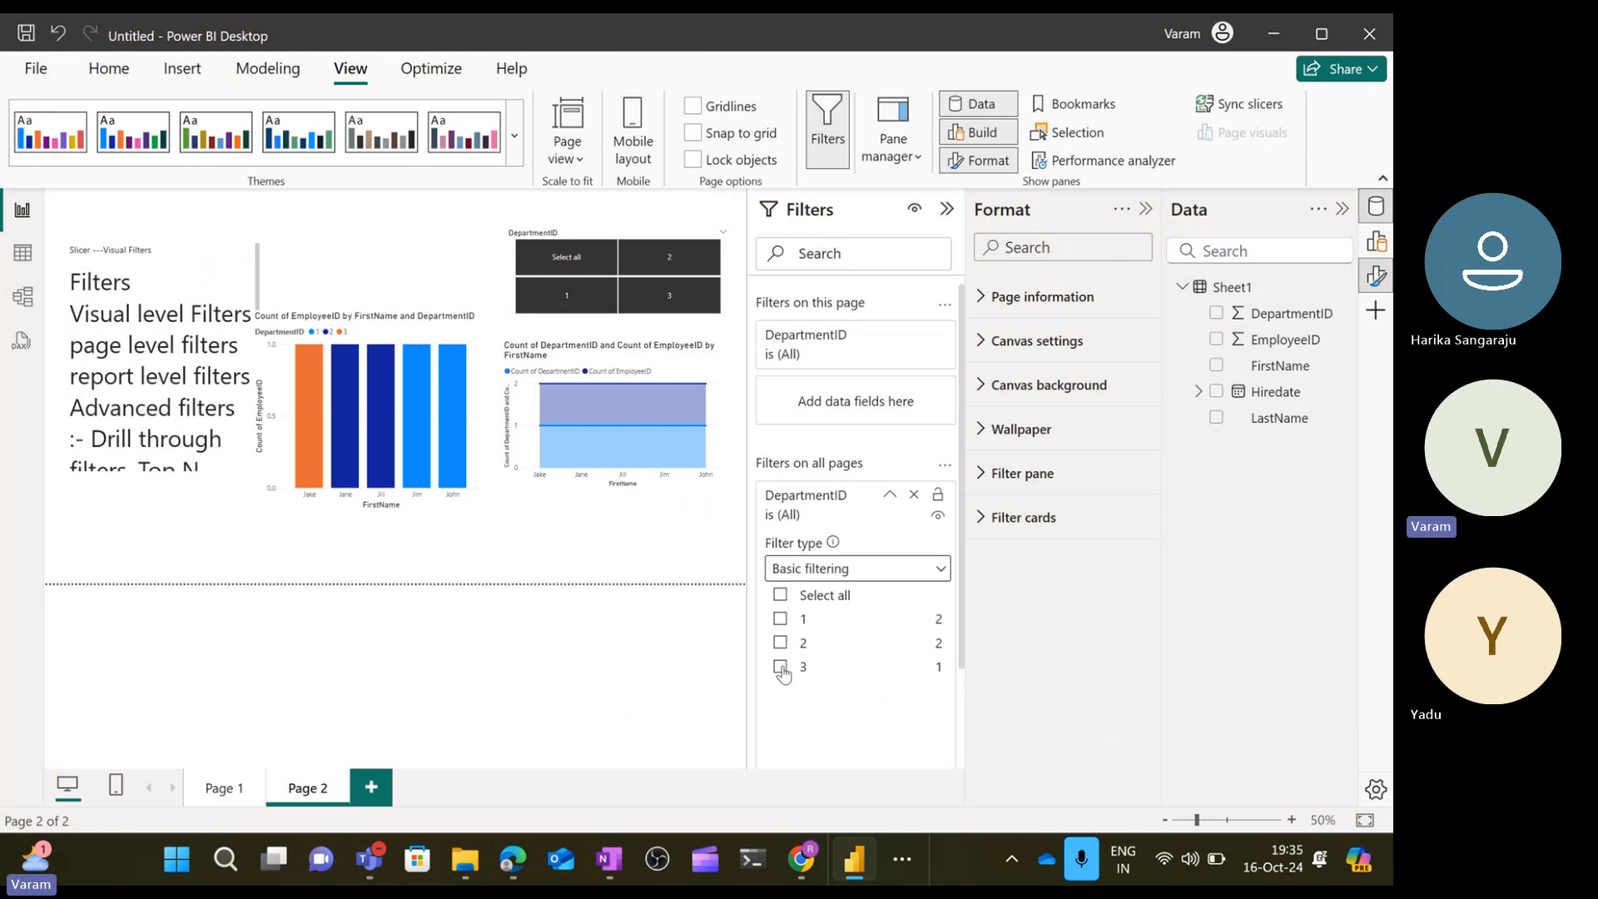
click(781, 667)
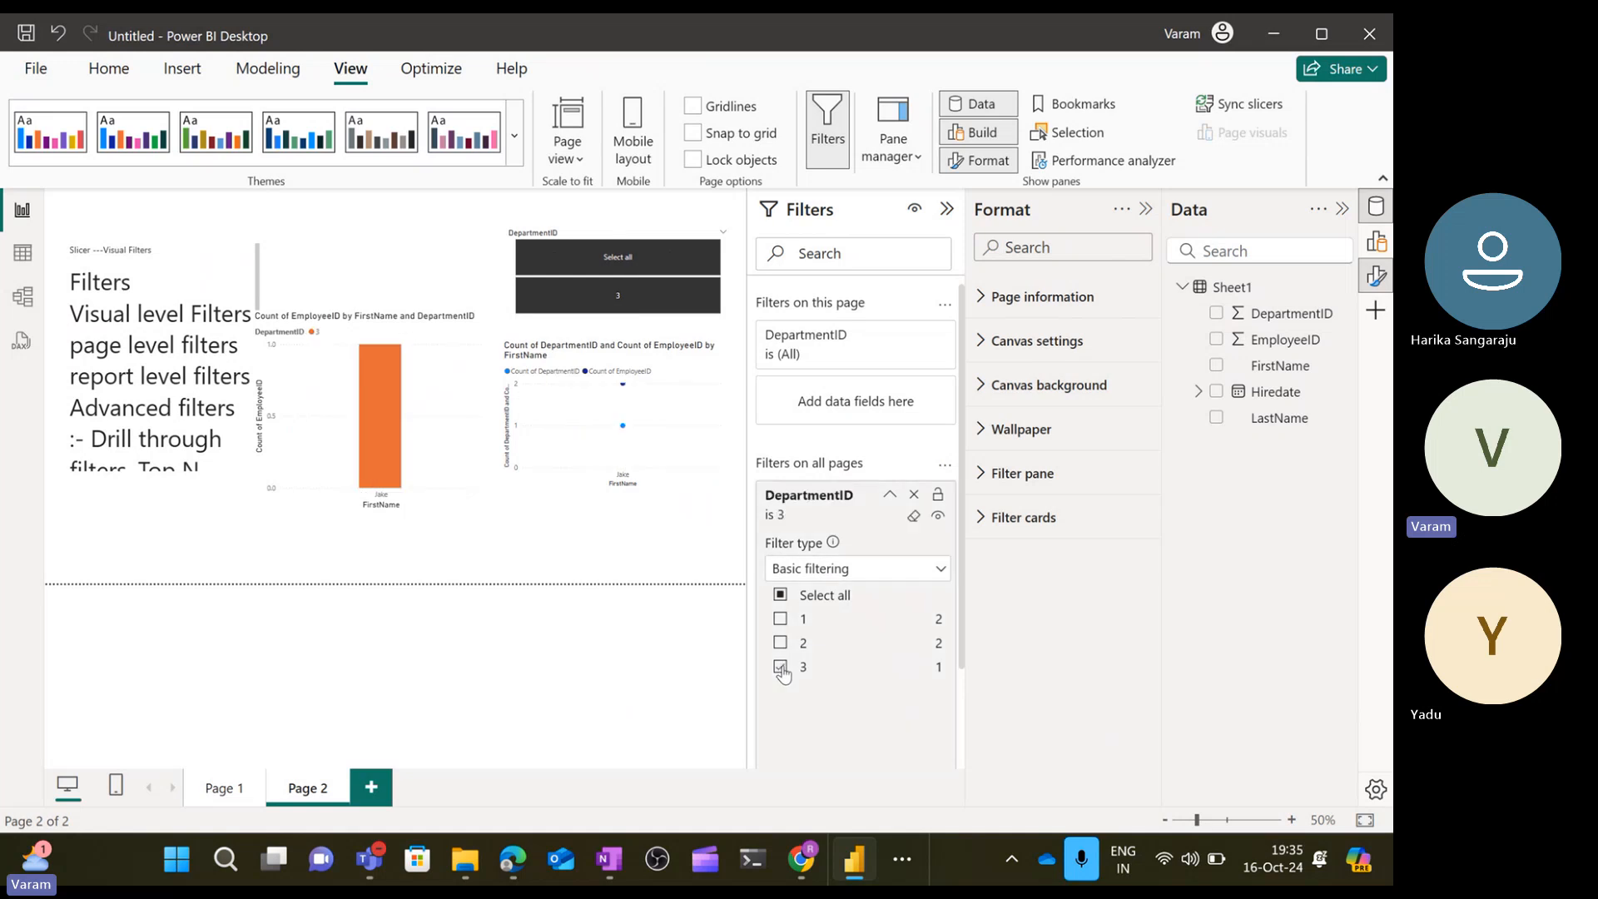
click(889, 498)
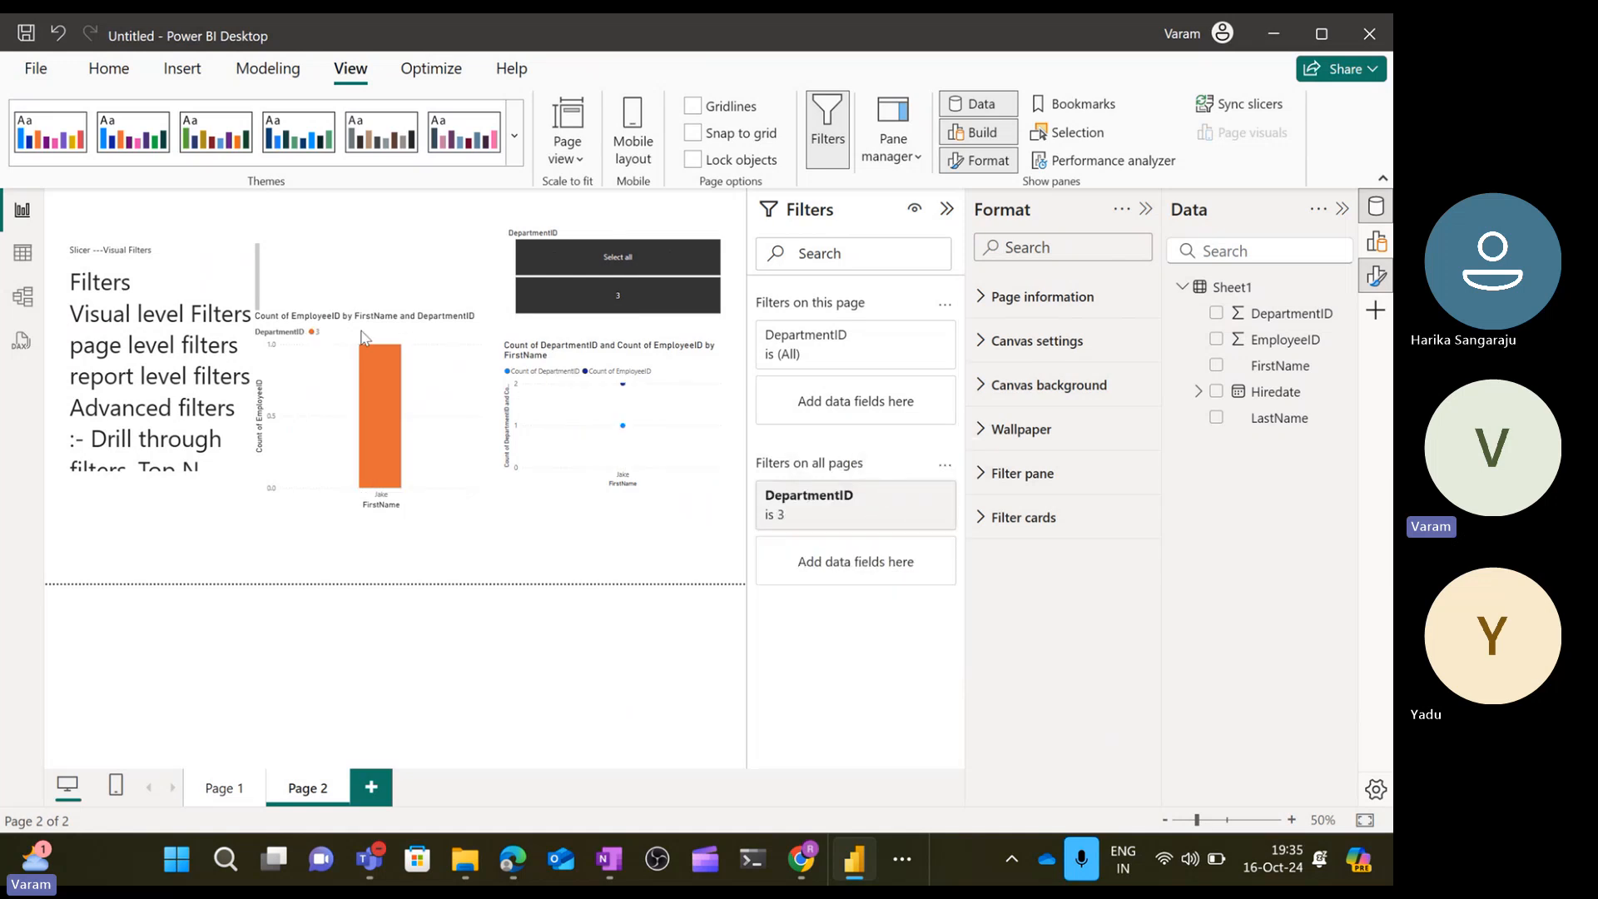
Include department 1 alongside 3 in the all-pages DepartmentID filter and compare the effect on Page 1 and Page 2.
click(223, 787)
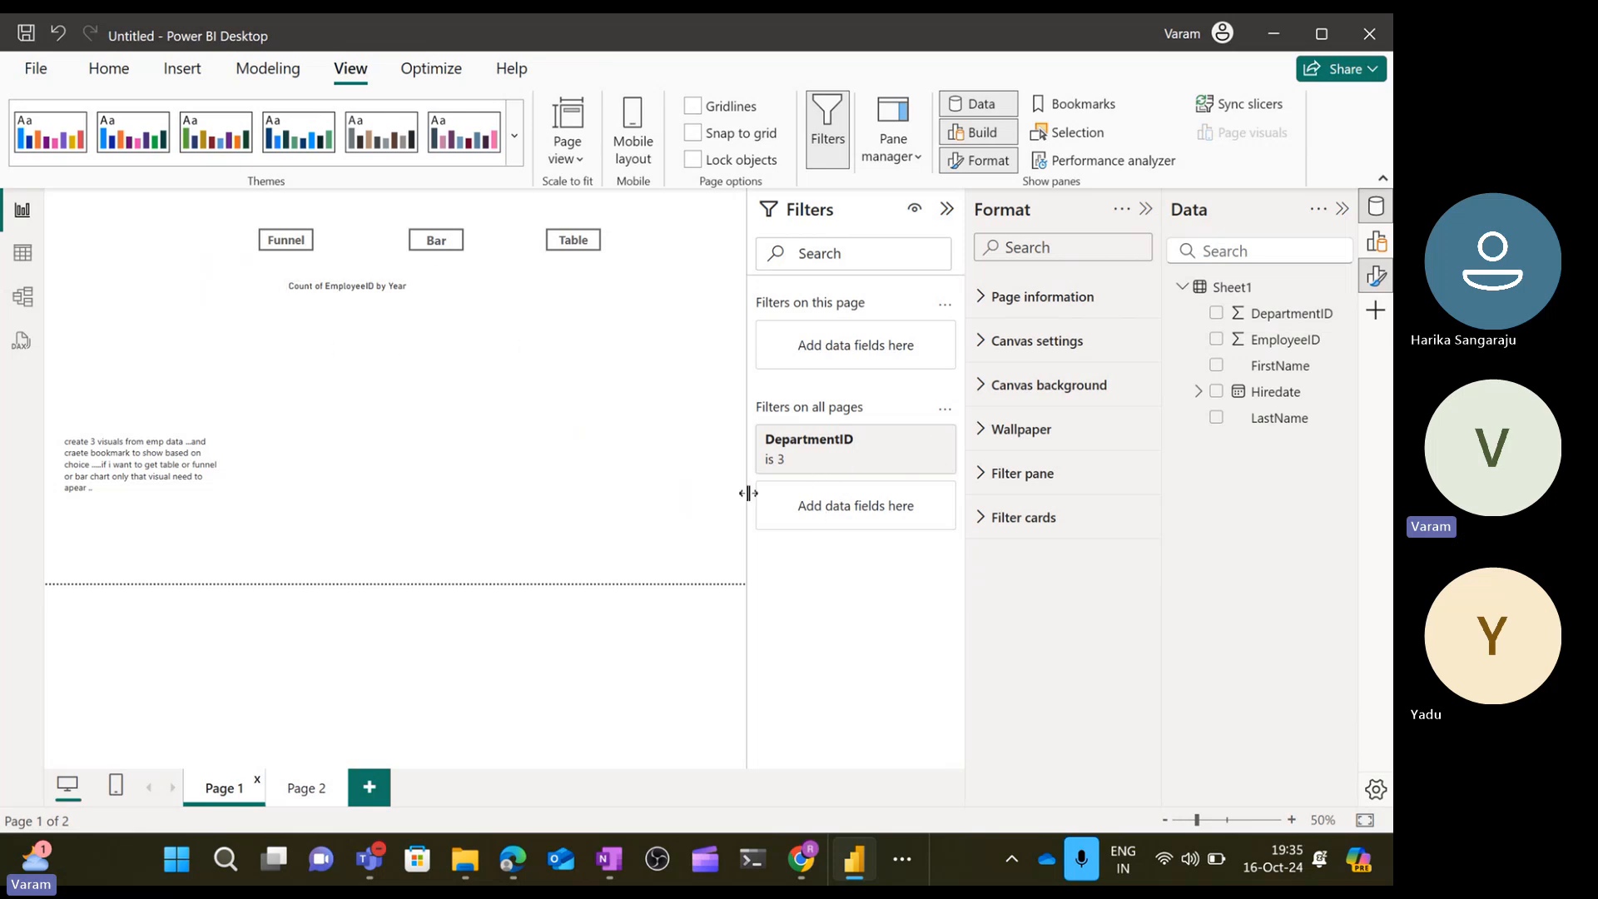
click(312, 782)
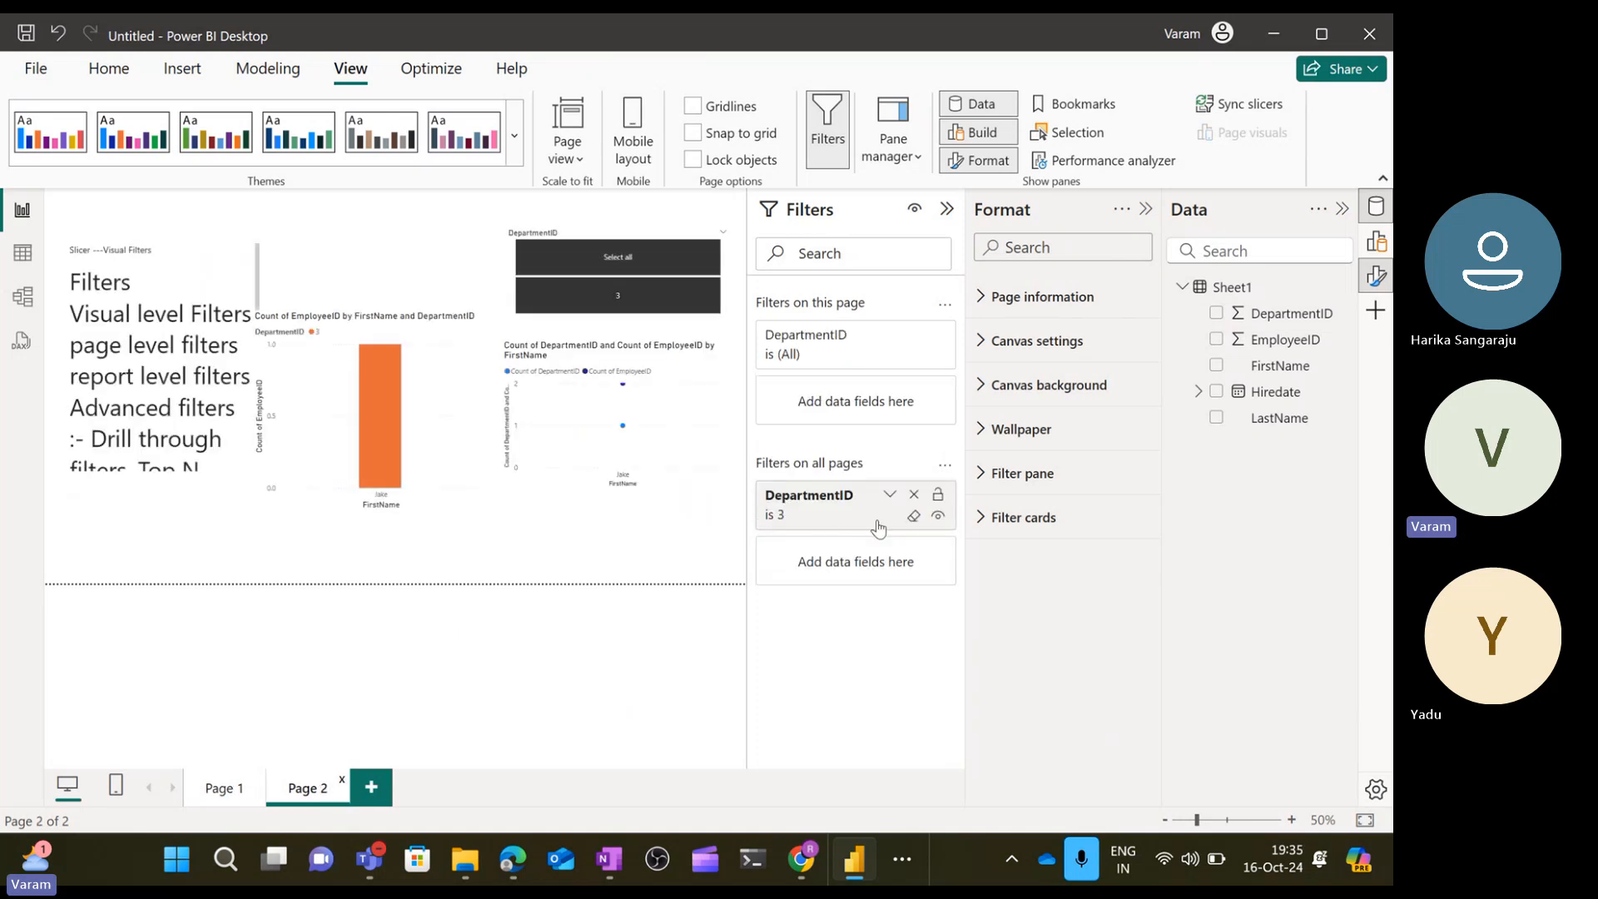
click(890, 494)
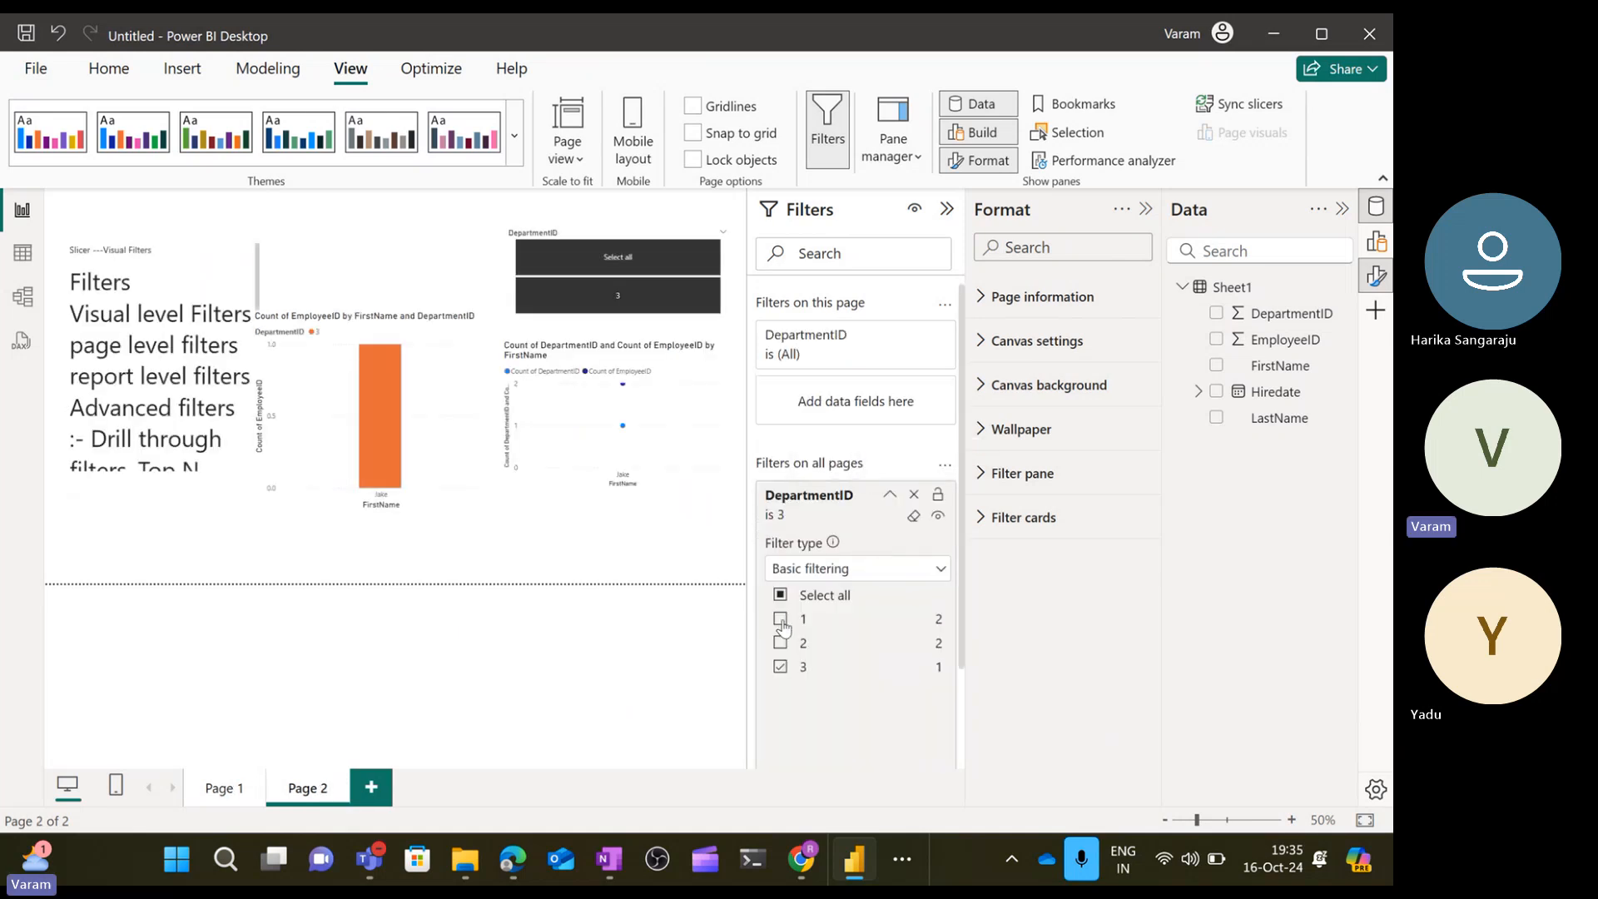
click(781, 620)
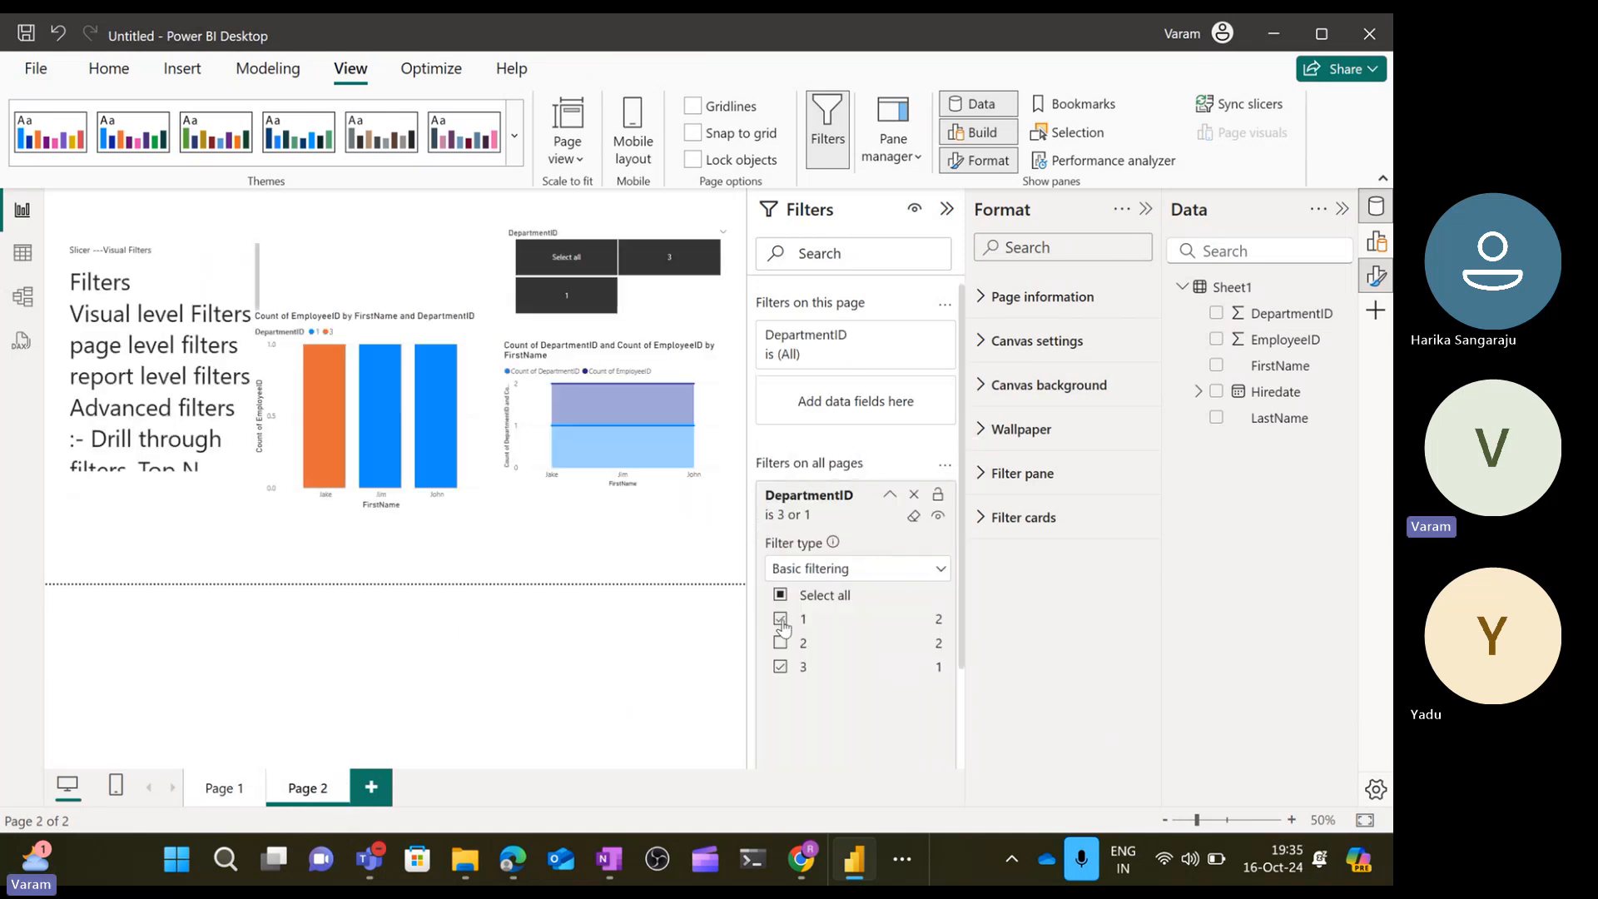
click(231, 799)
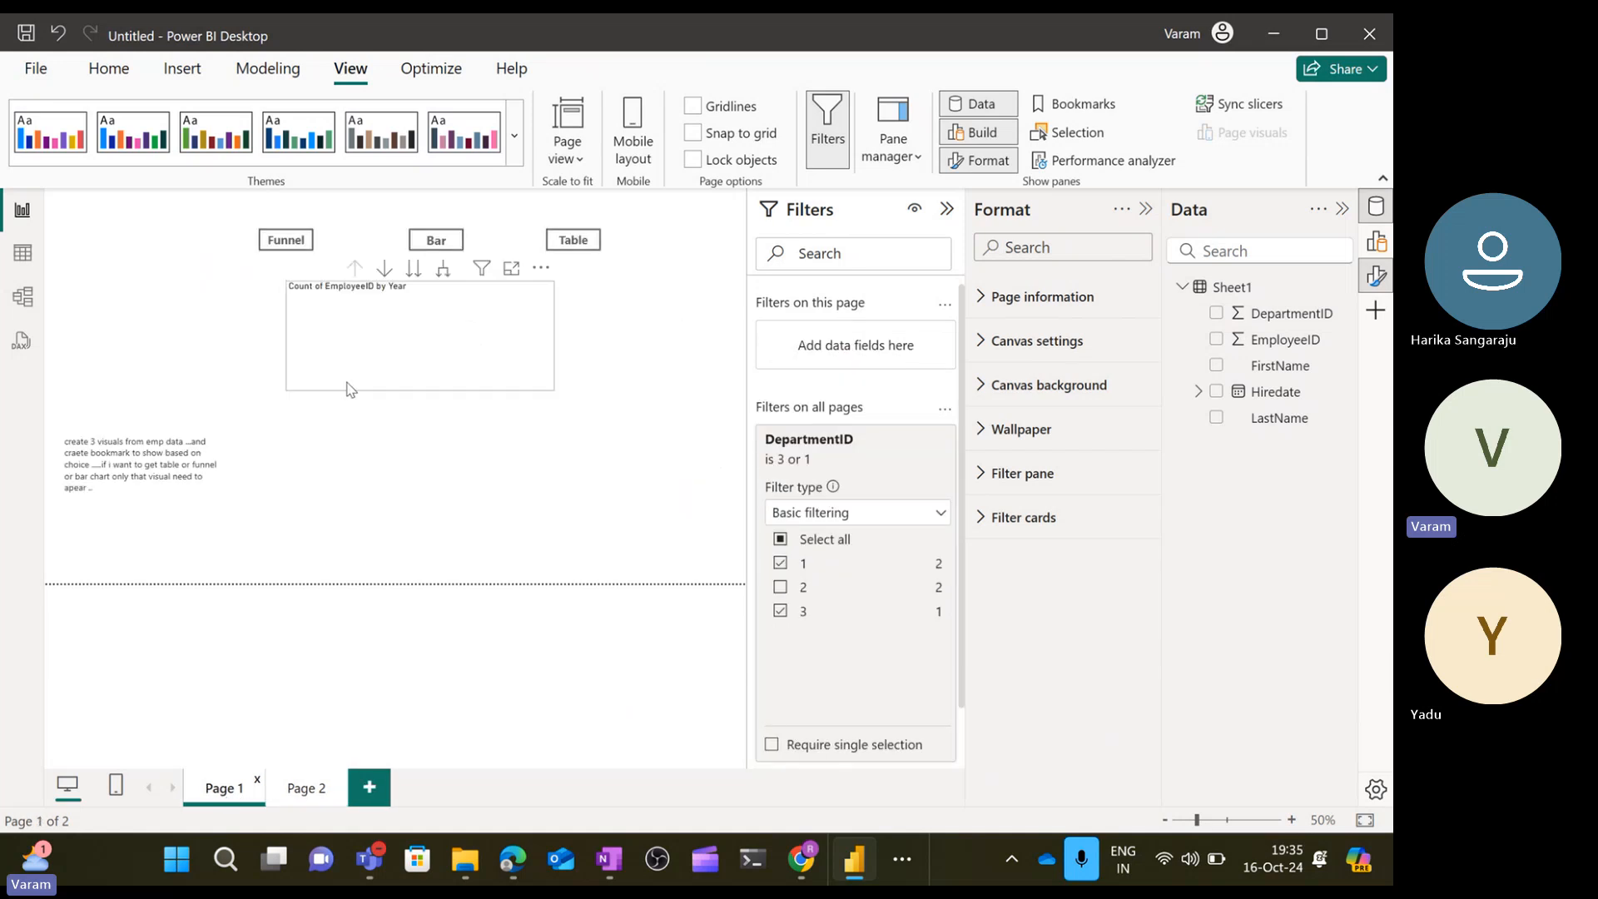
Select all departments in the all-pages DepartmentID filter, check Page 2, and collapse the filter card there.
click(780, 587)
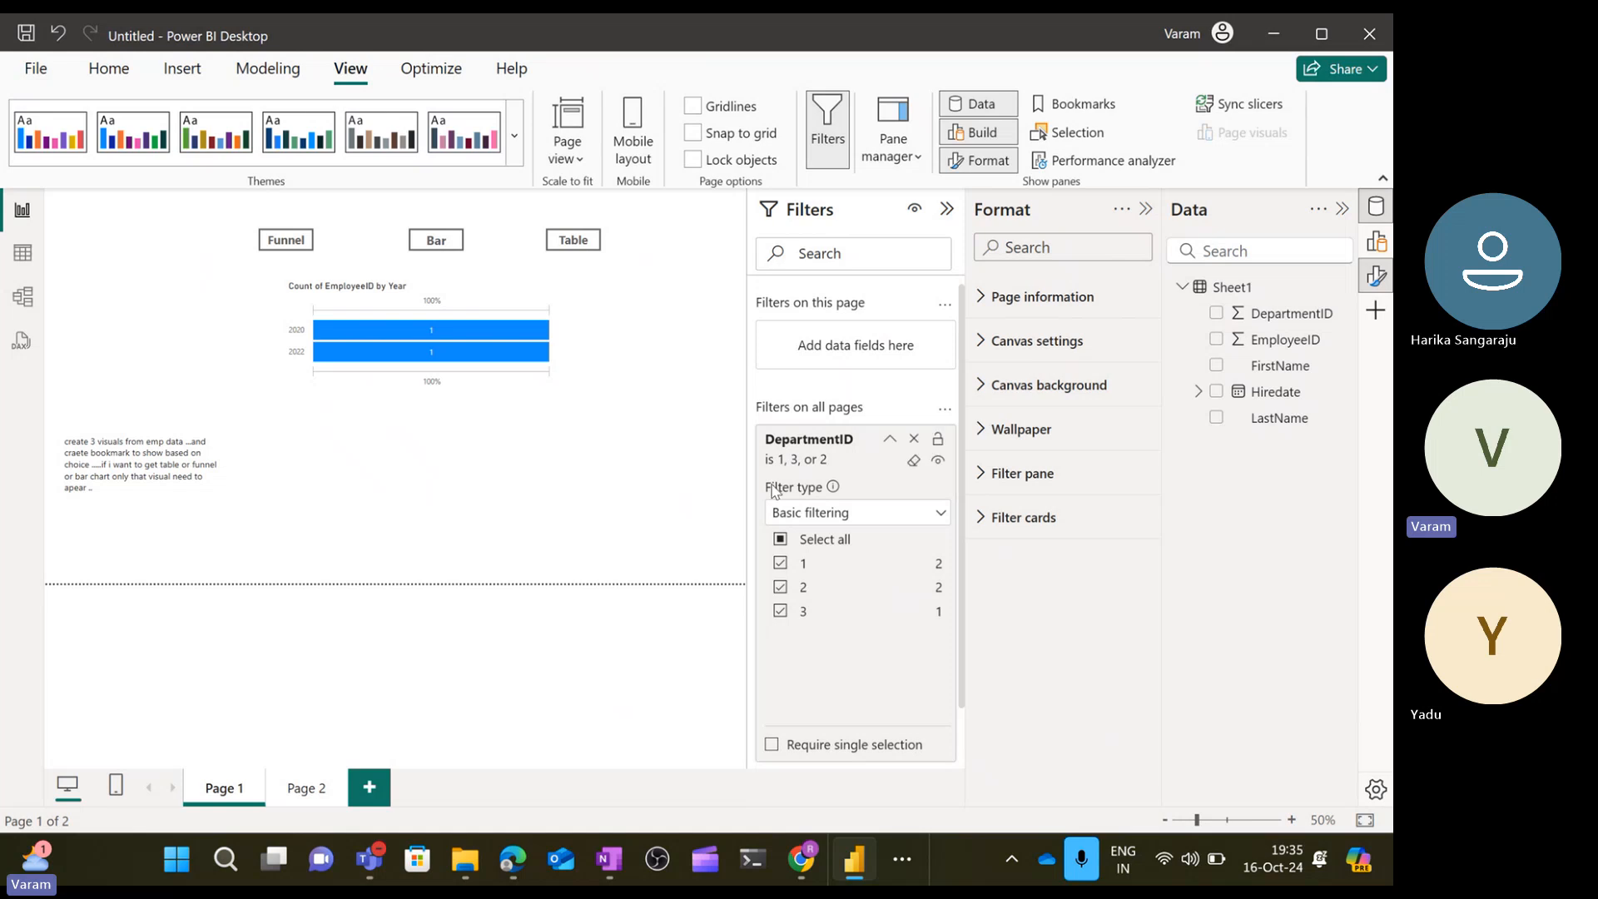
click(781, 541)
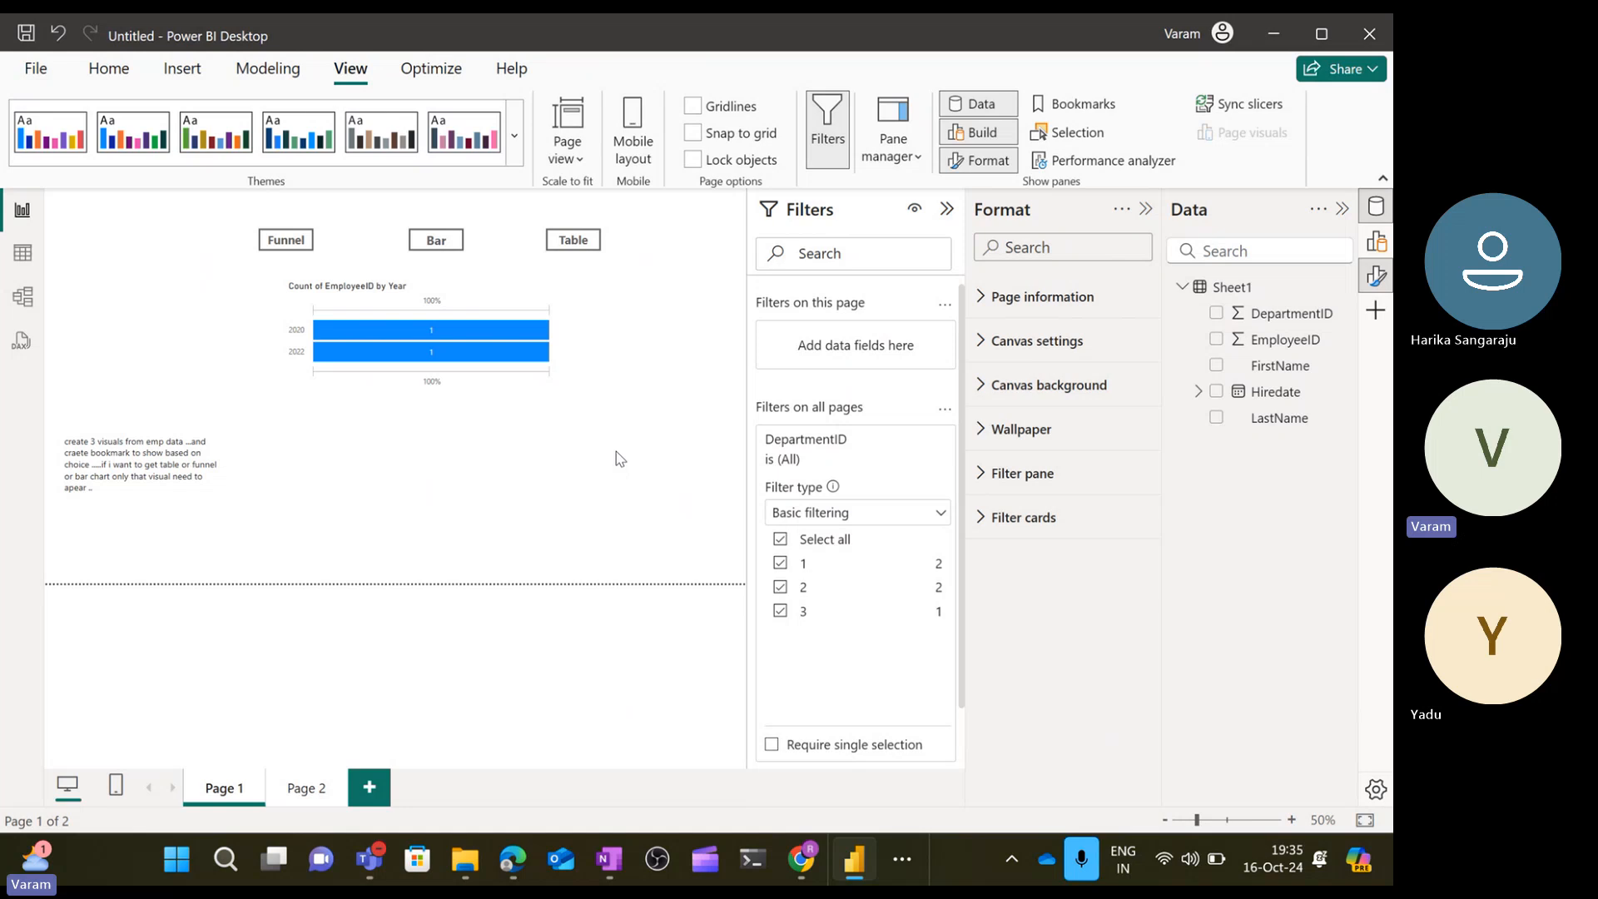
click(307, 789)
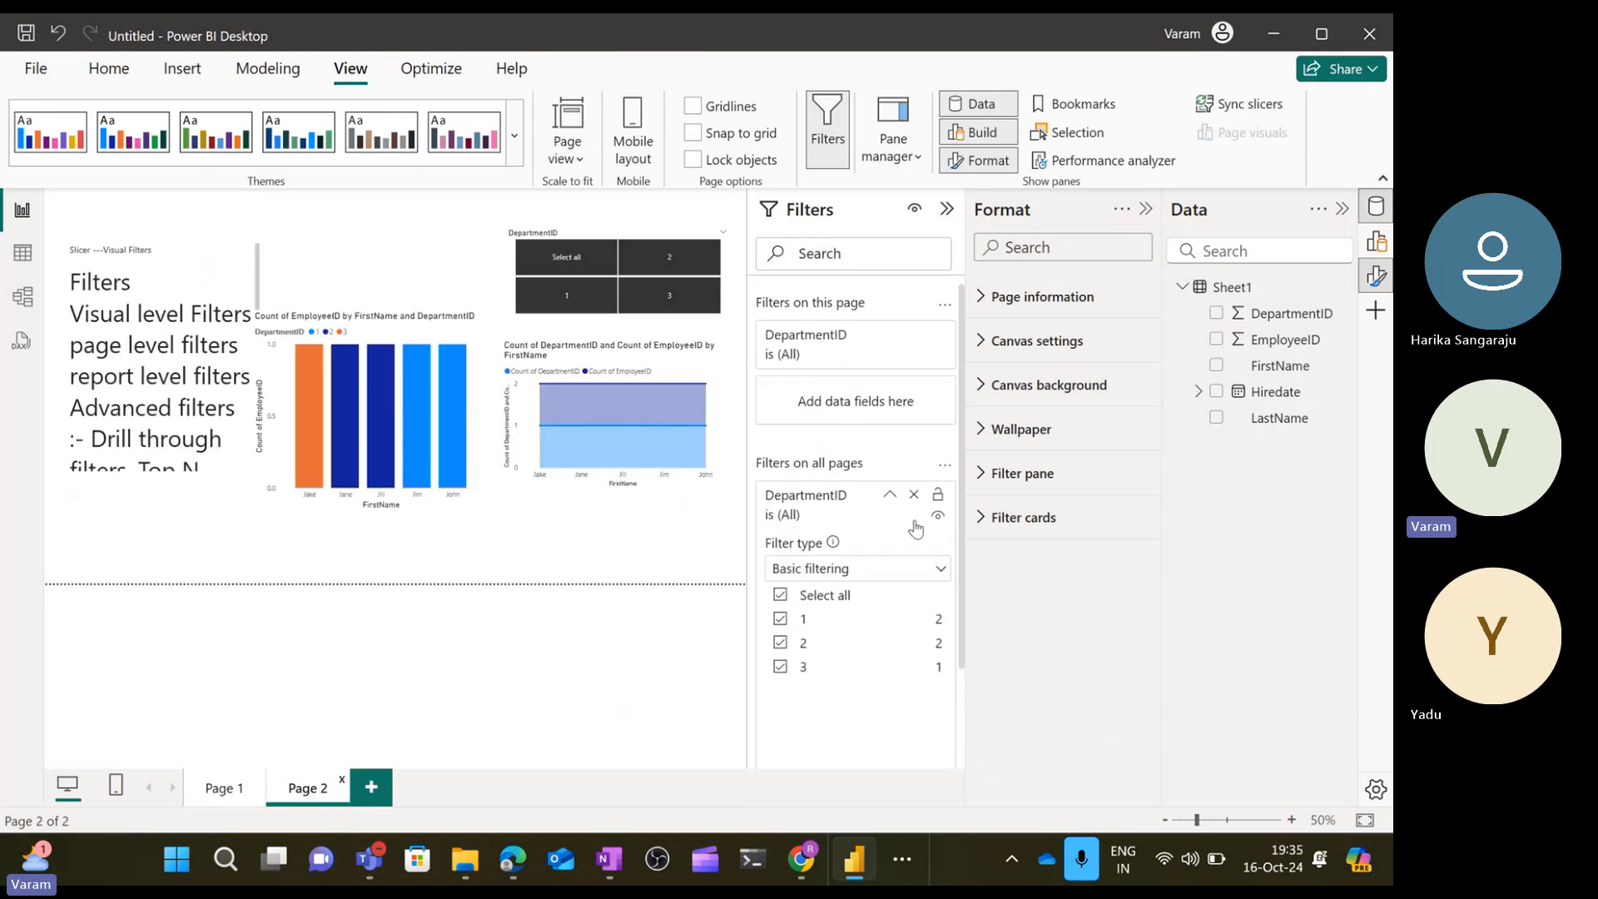
click(889, 498)
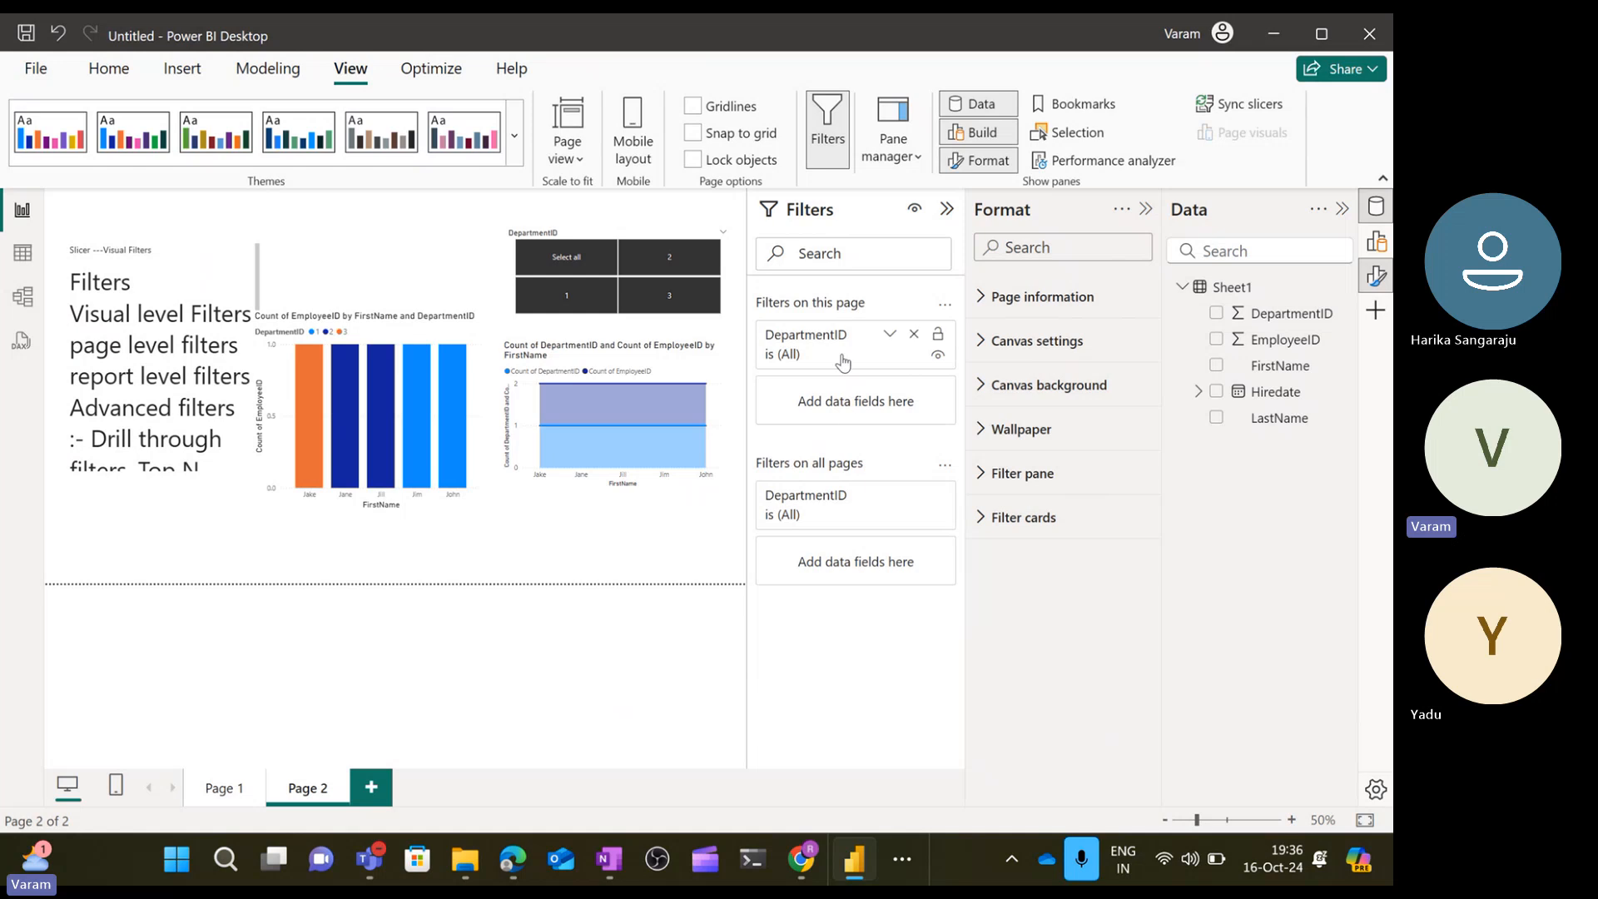
Widen the filter-types text box on Page 2 and highlight its drill through filters entry.
click(478, 335)
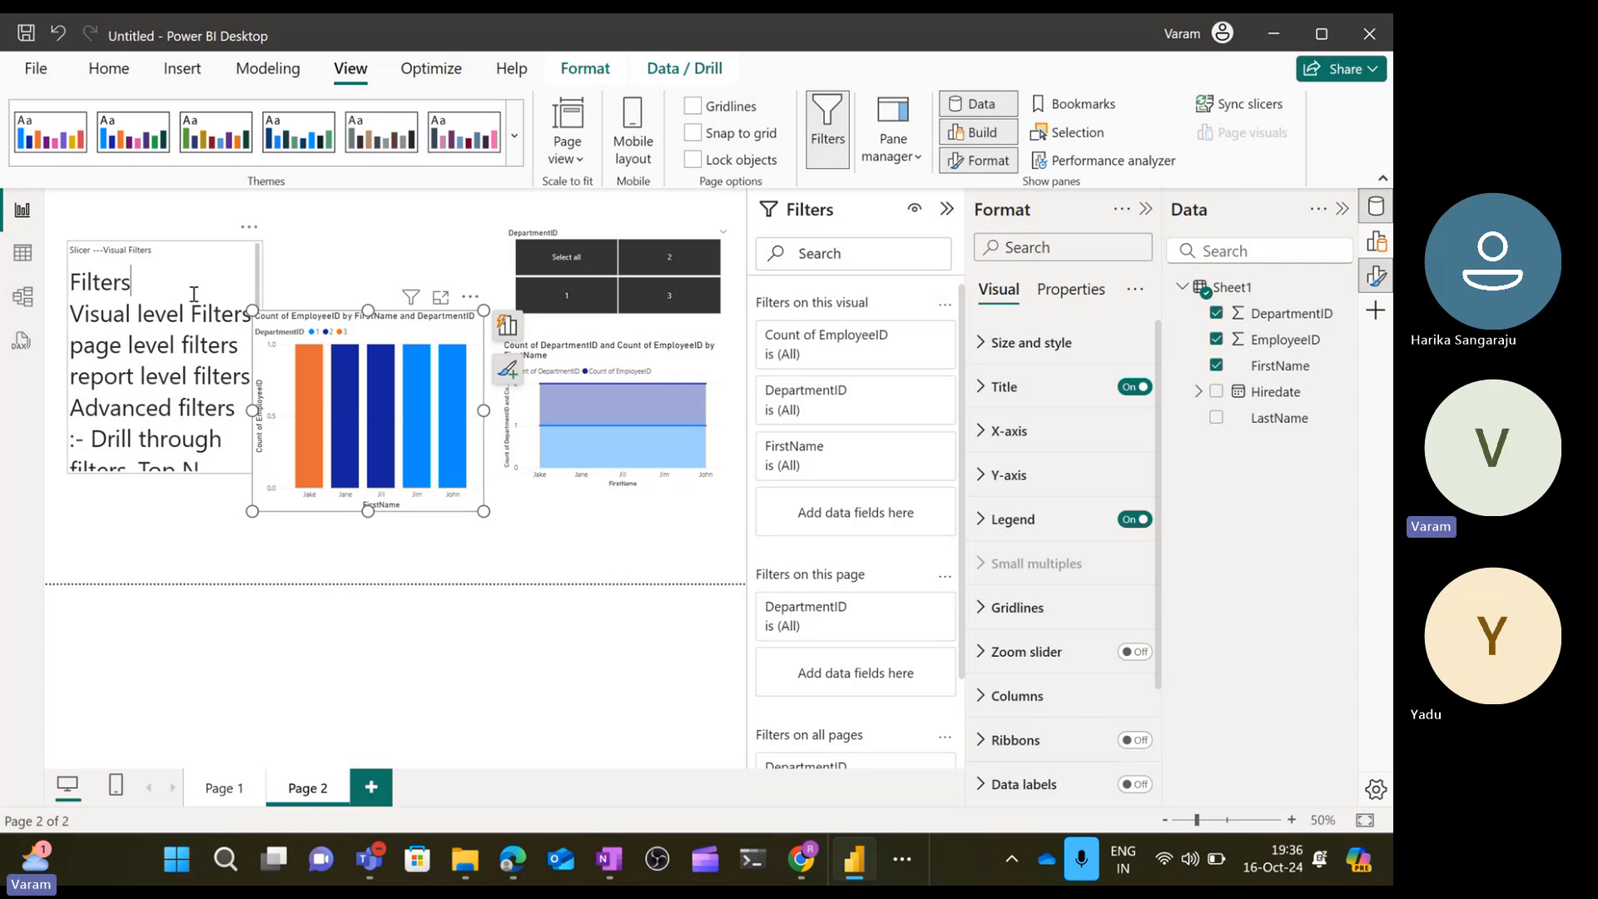
click(242, 377)
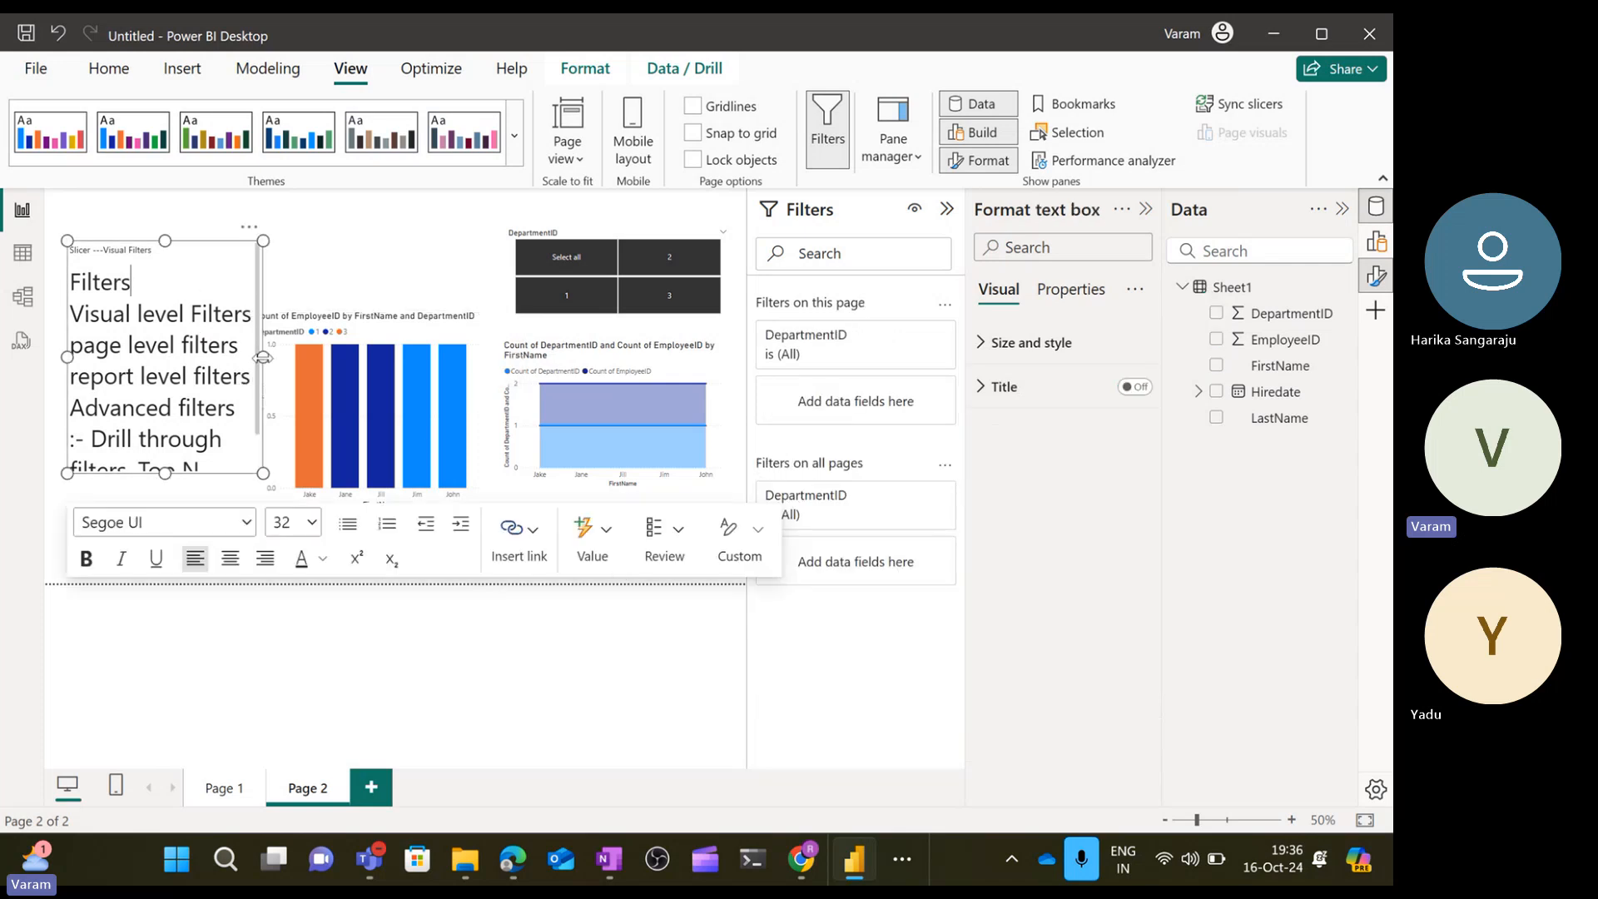
drag(263, 357, 369, 366)
double_click(269, 430)
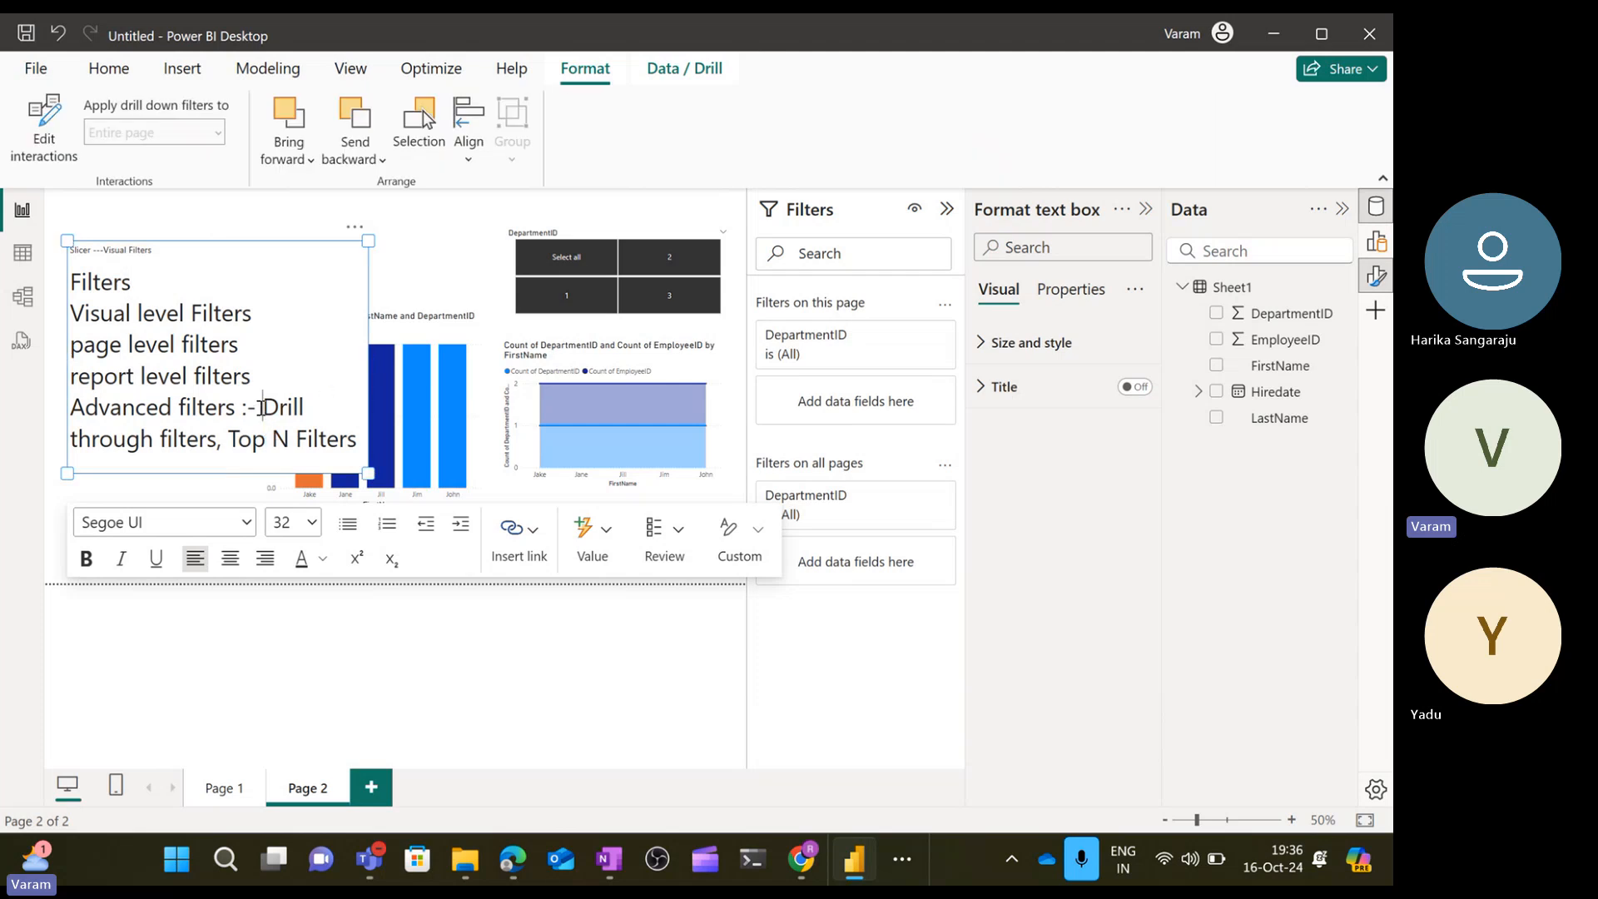
drag(263, 408, 227, 439)
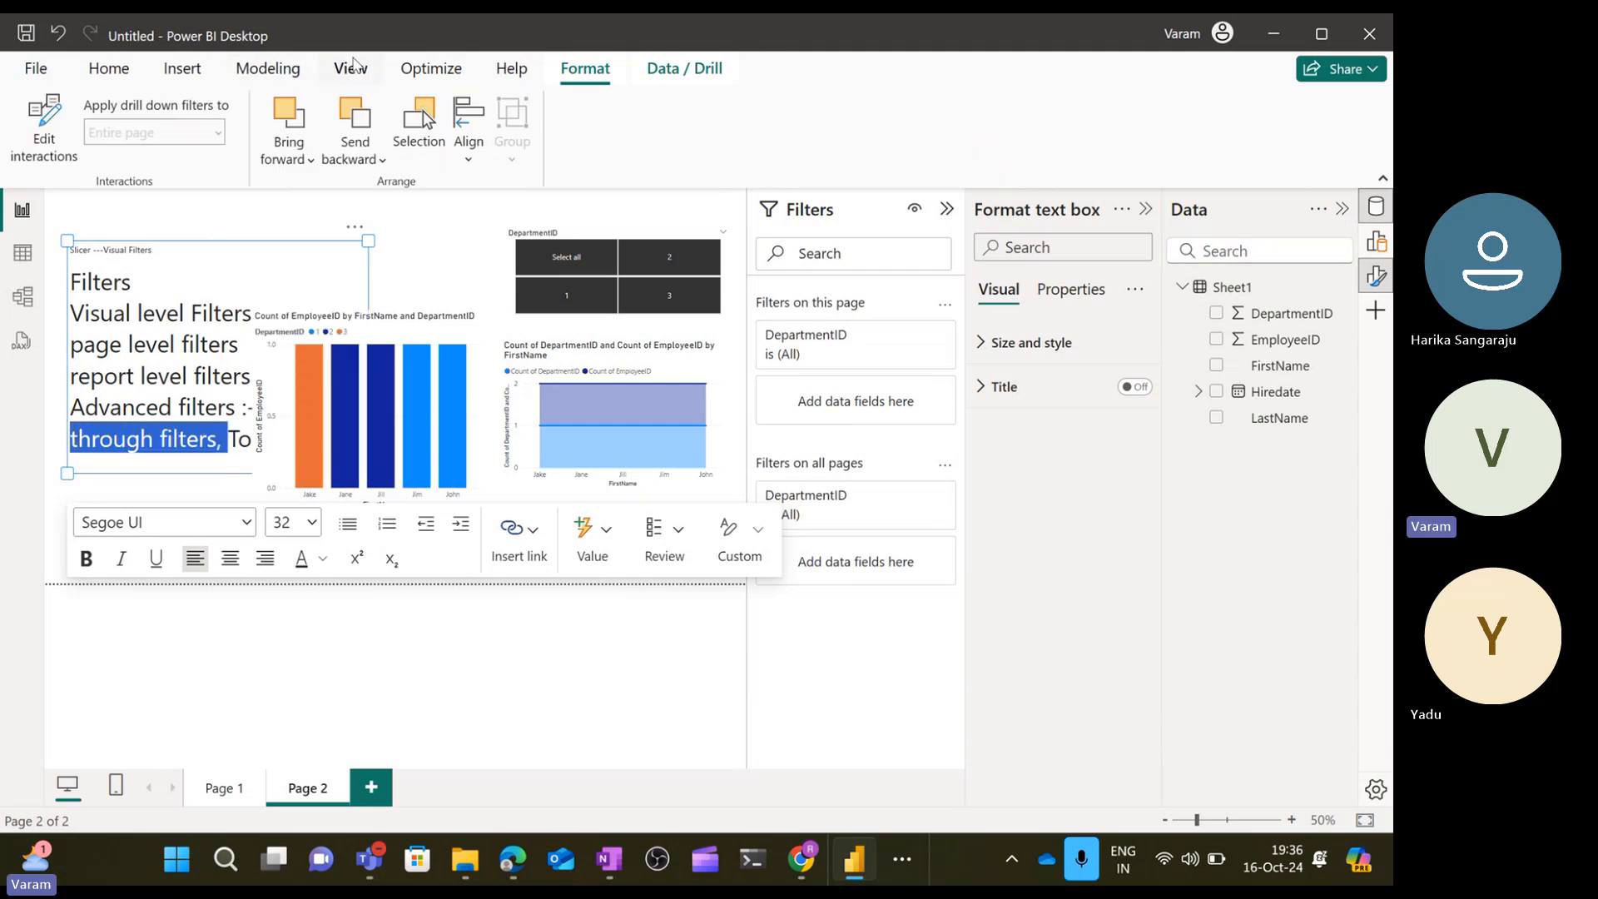
Review the available button types, including the page and bookmark navigators, and return to the Top N Filters note.
click(183, 69)
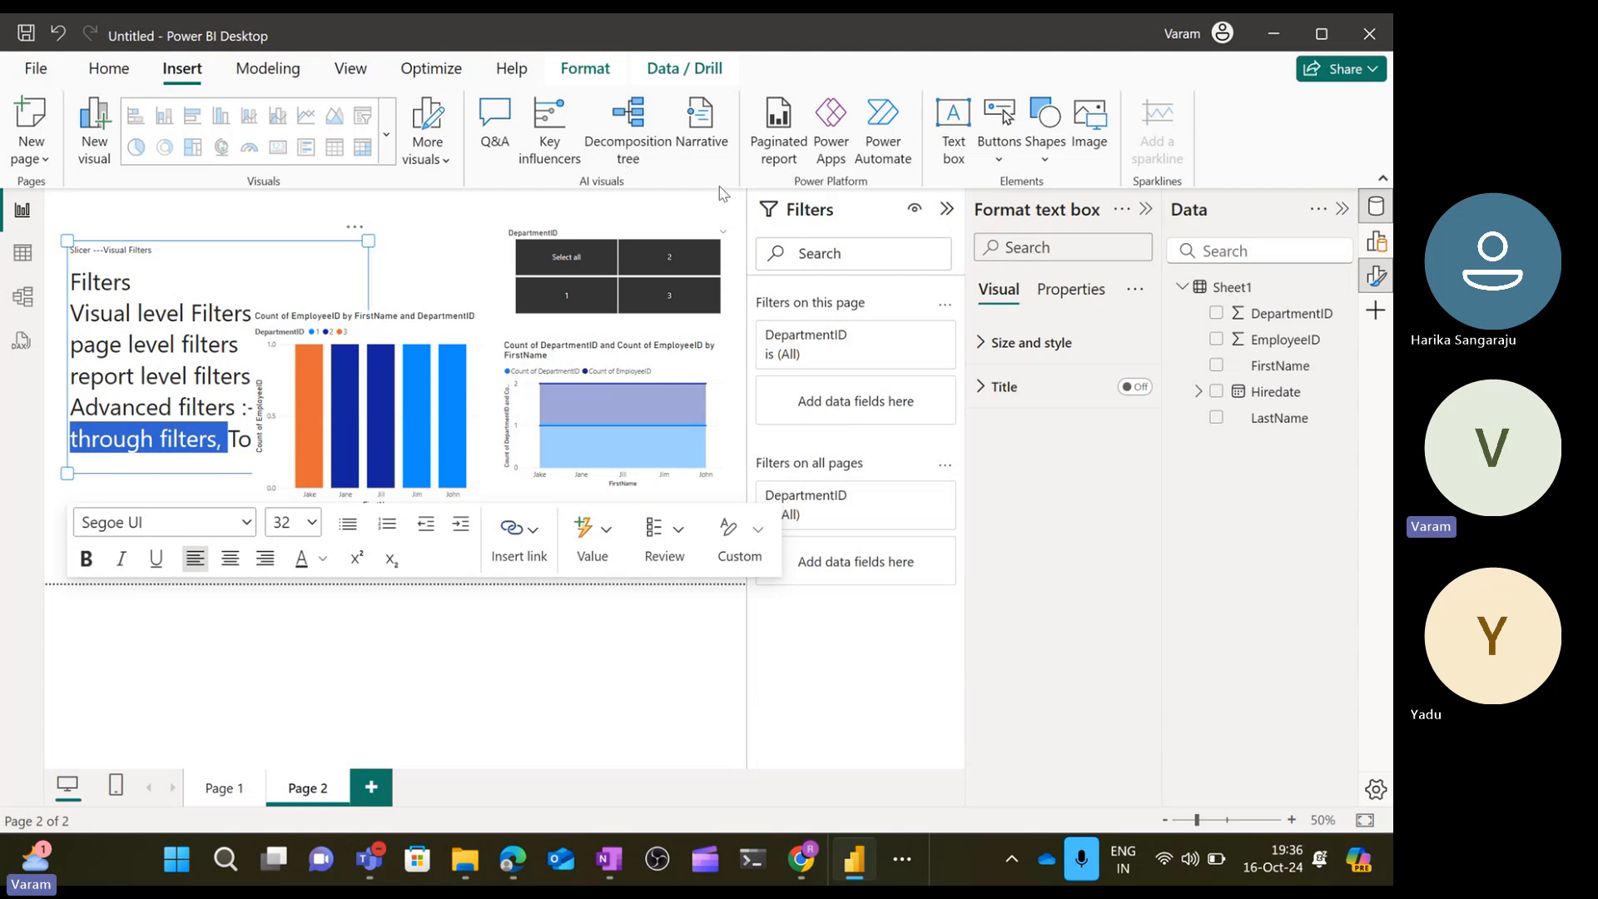
click(999, 133)
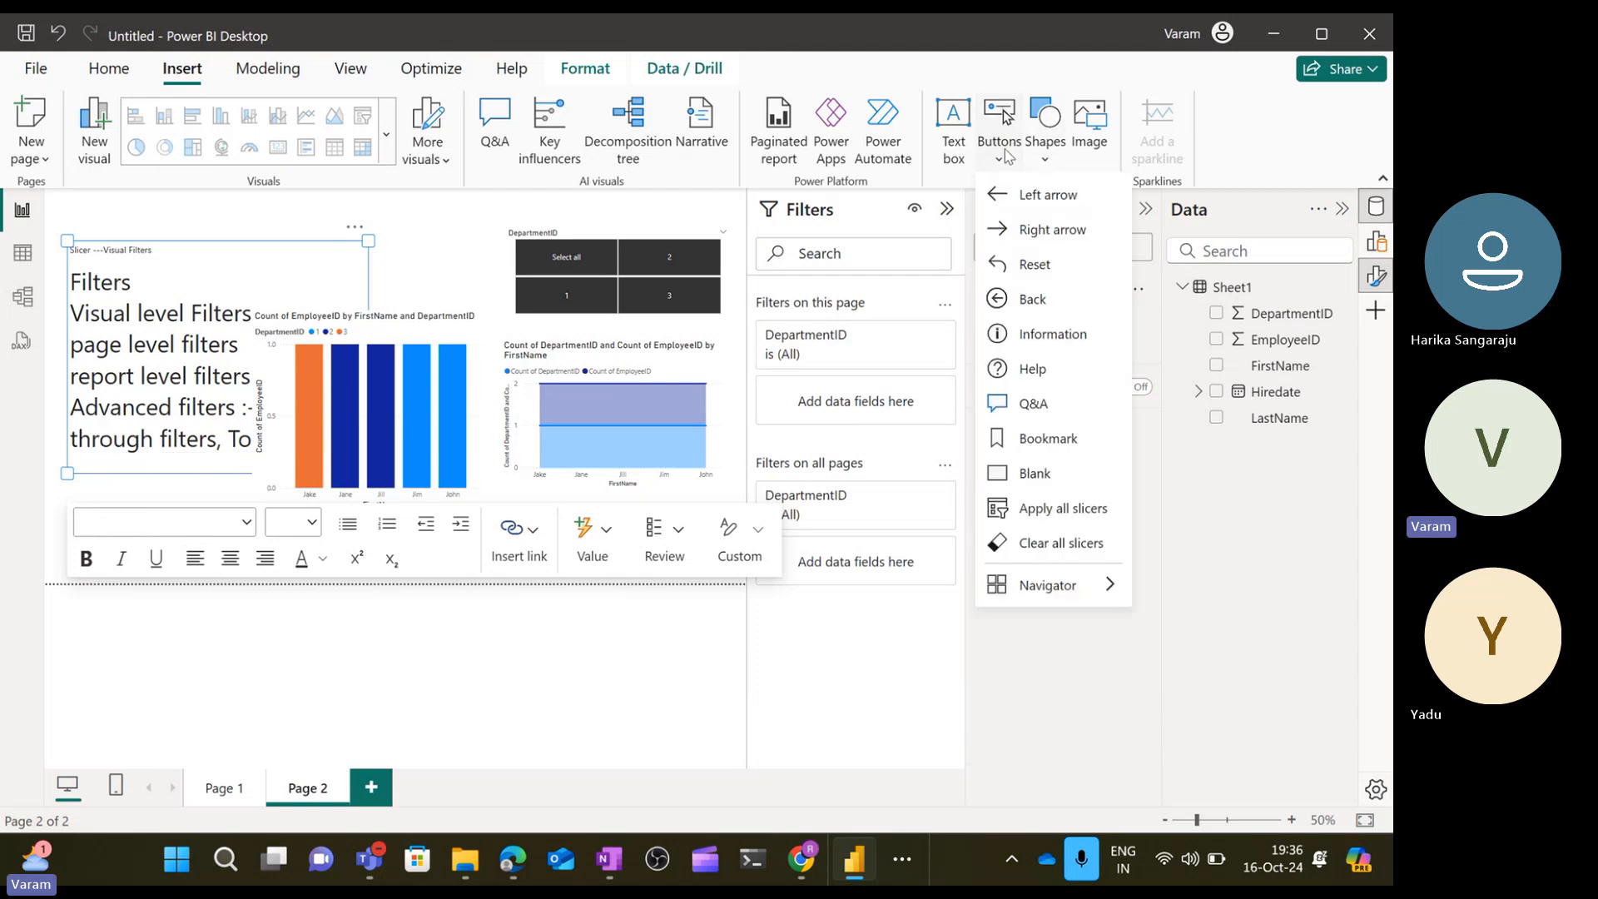
mouse_move(1087, 596)
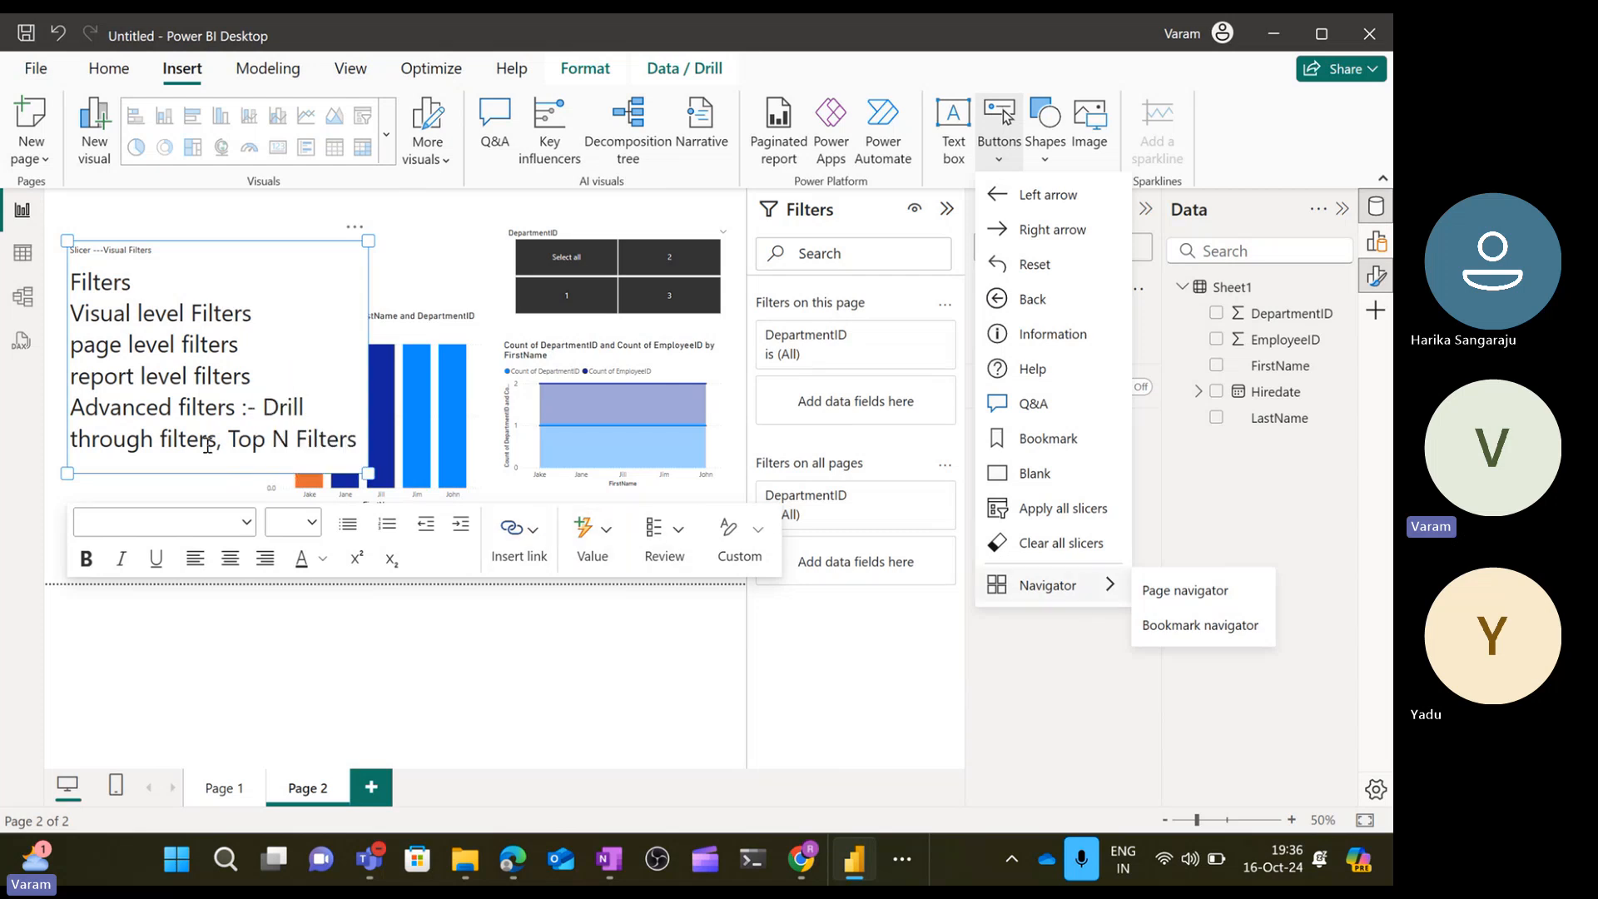
click(283, 447)
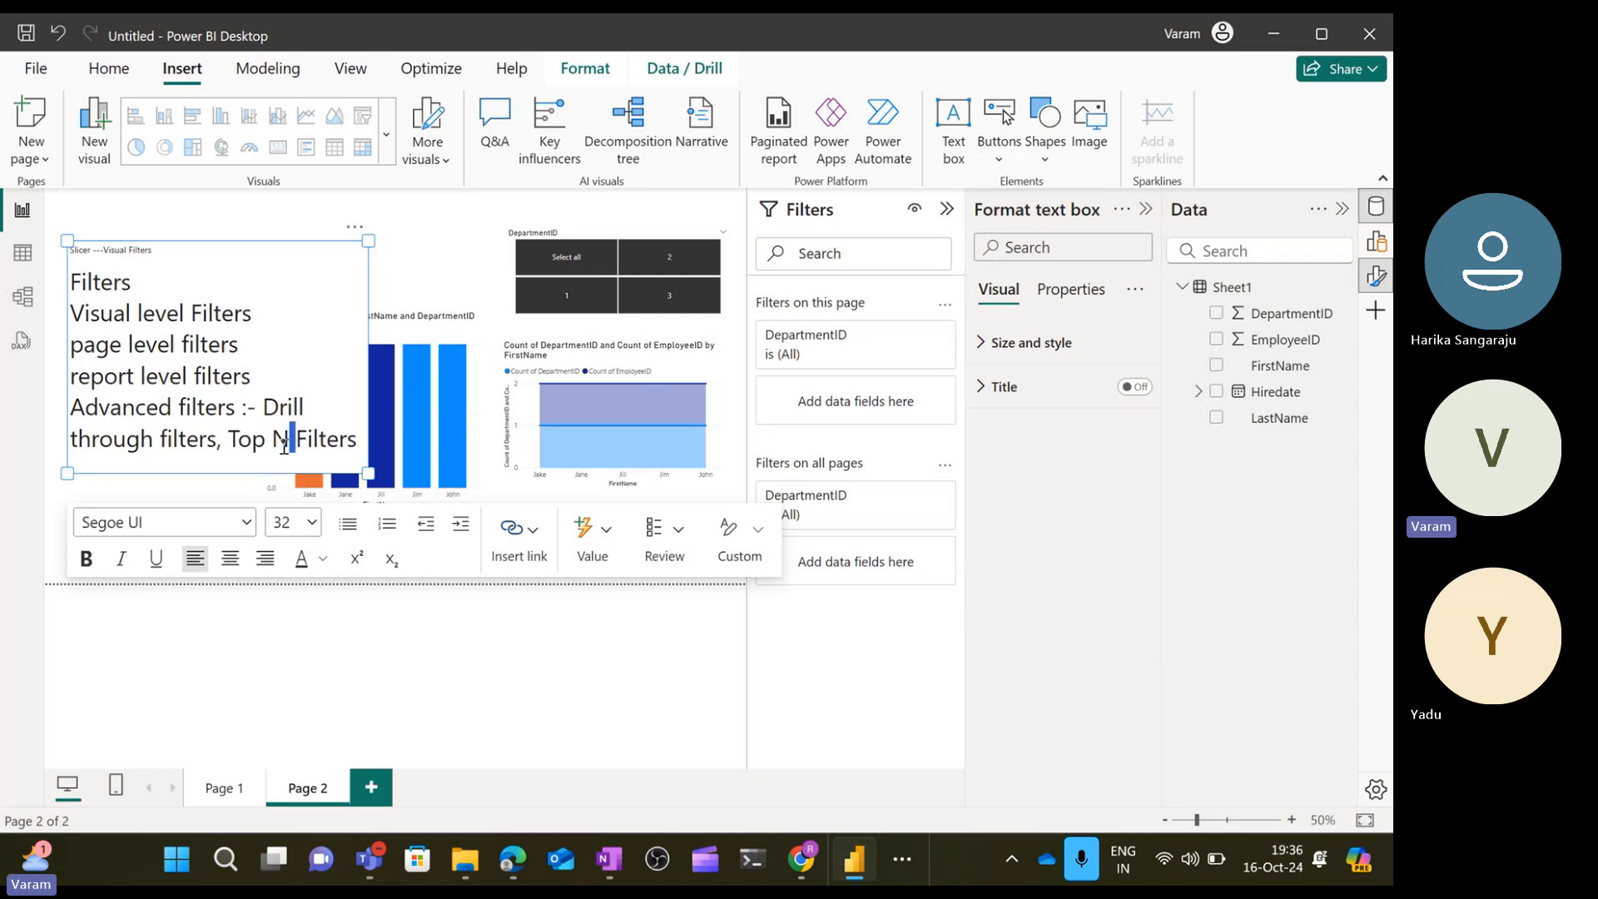
click(369, 657)
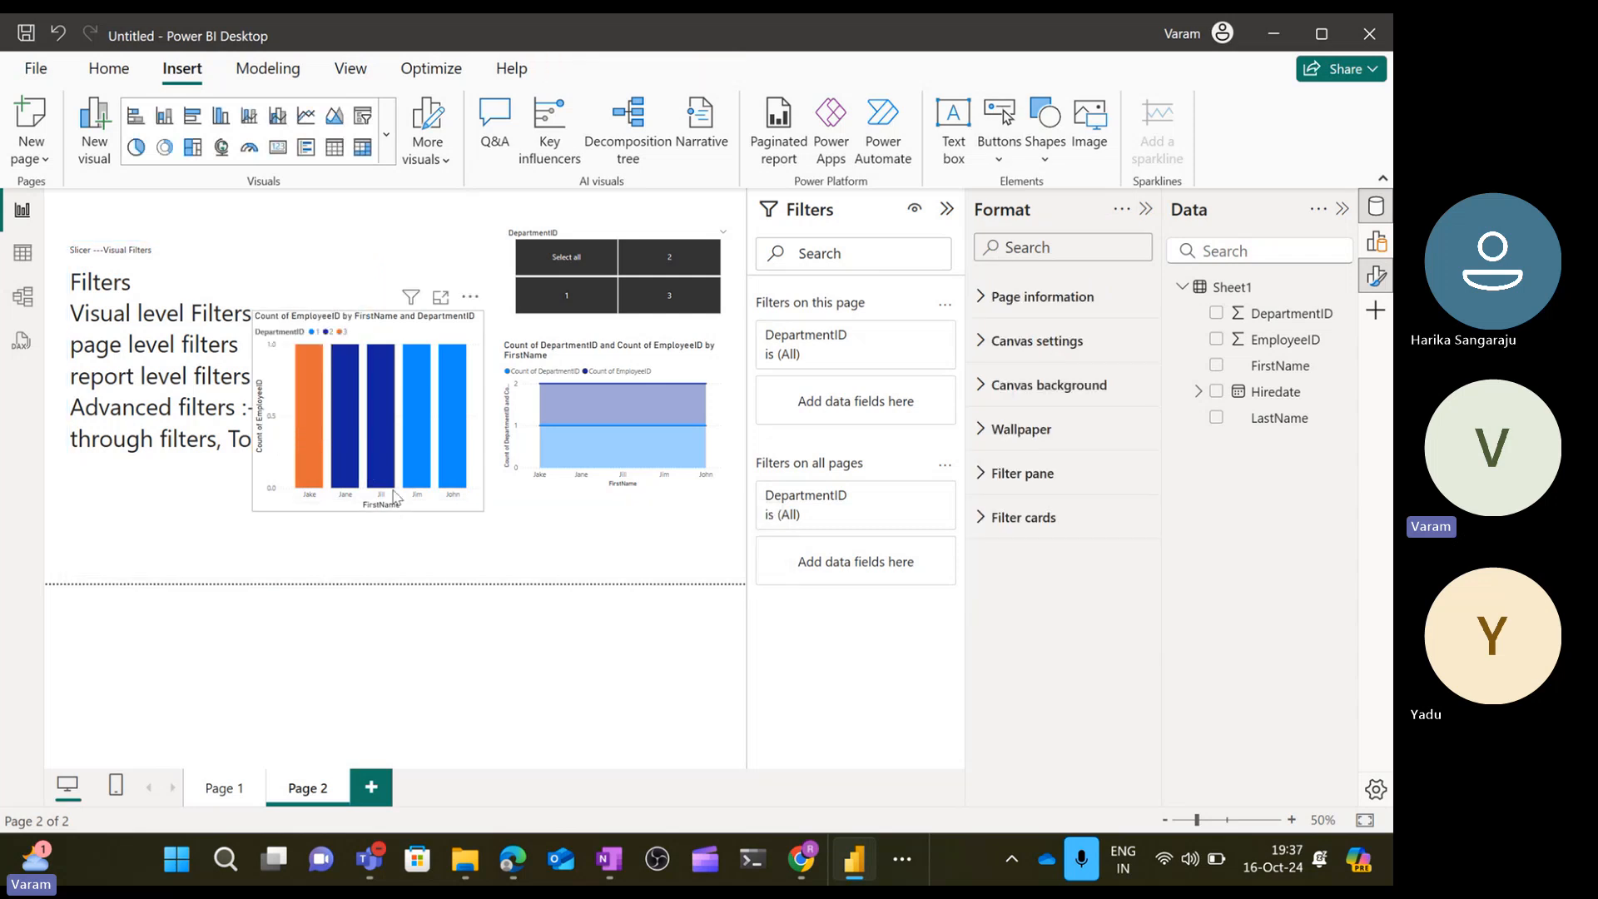
Switch the column chart's visual-level DepartmentID filter to the Top N filter type.
click(462, 331)
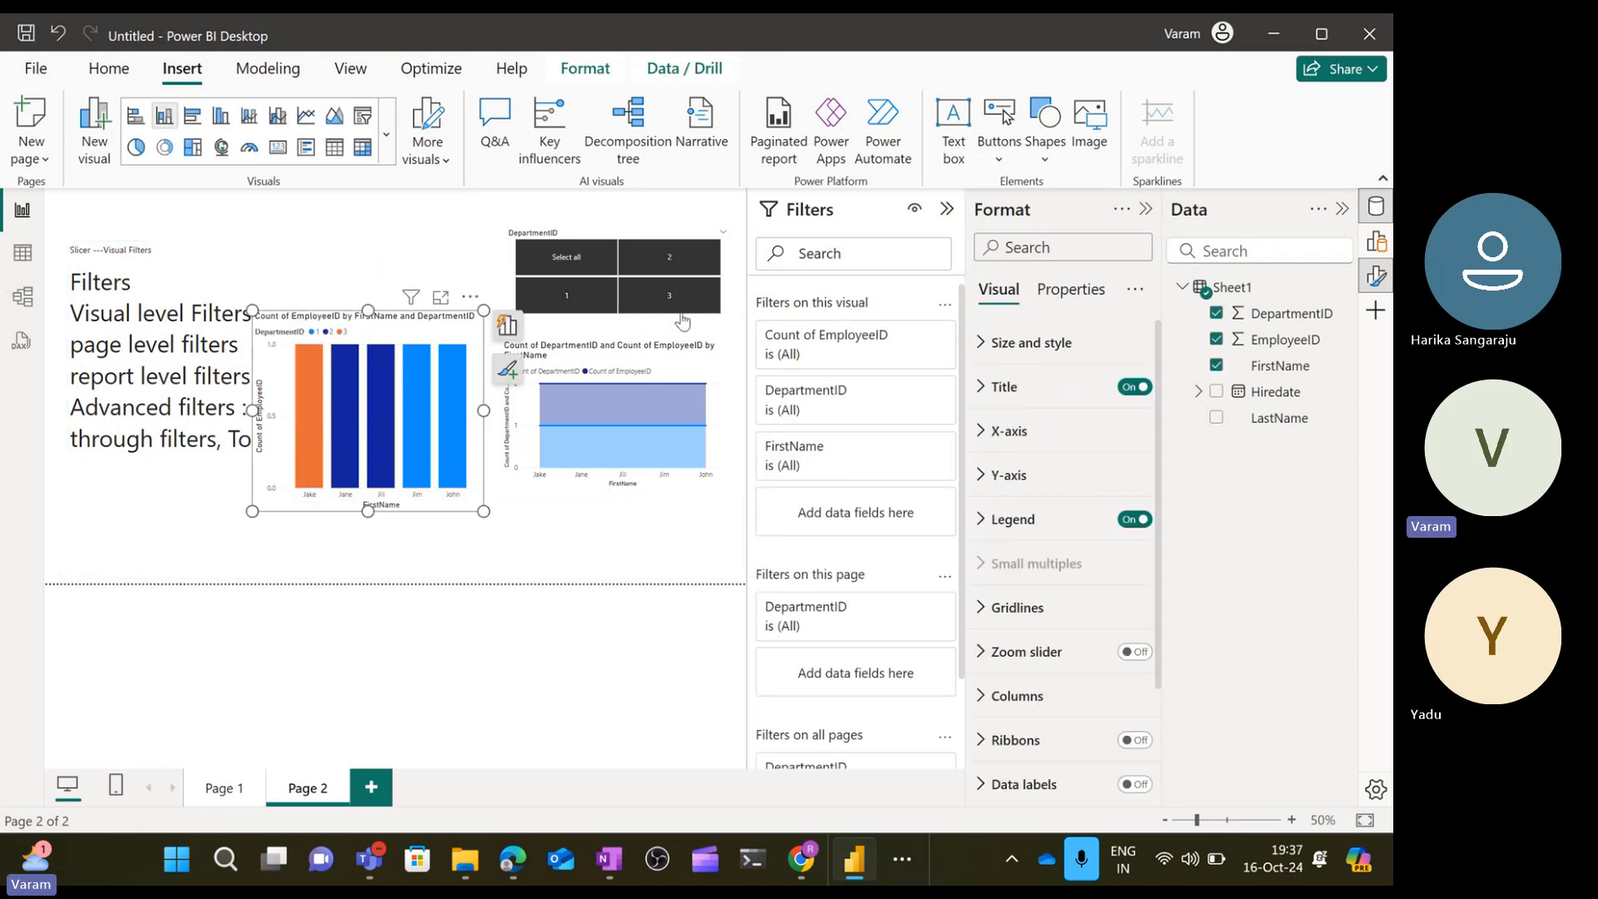
click(914, 403)
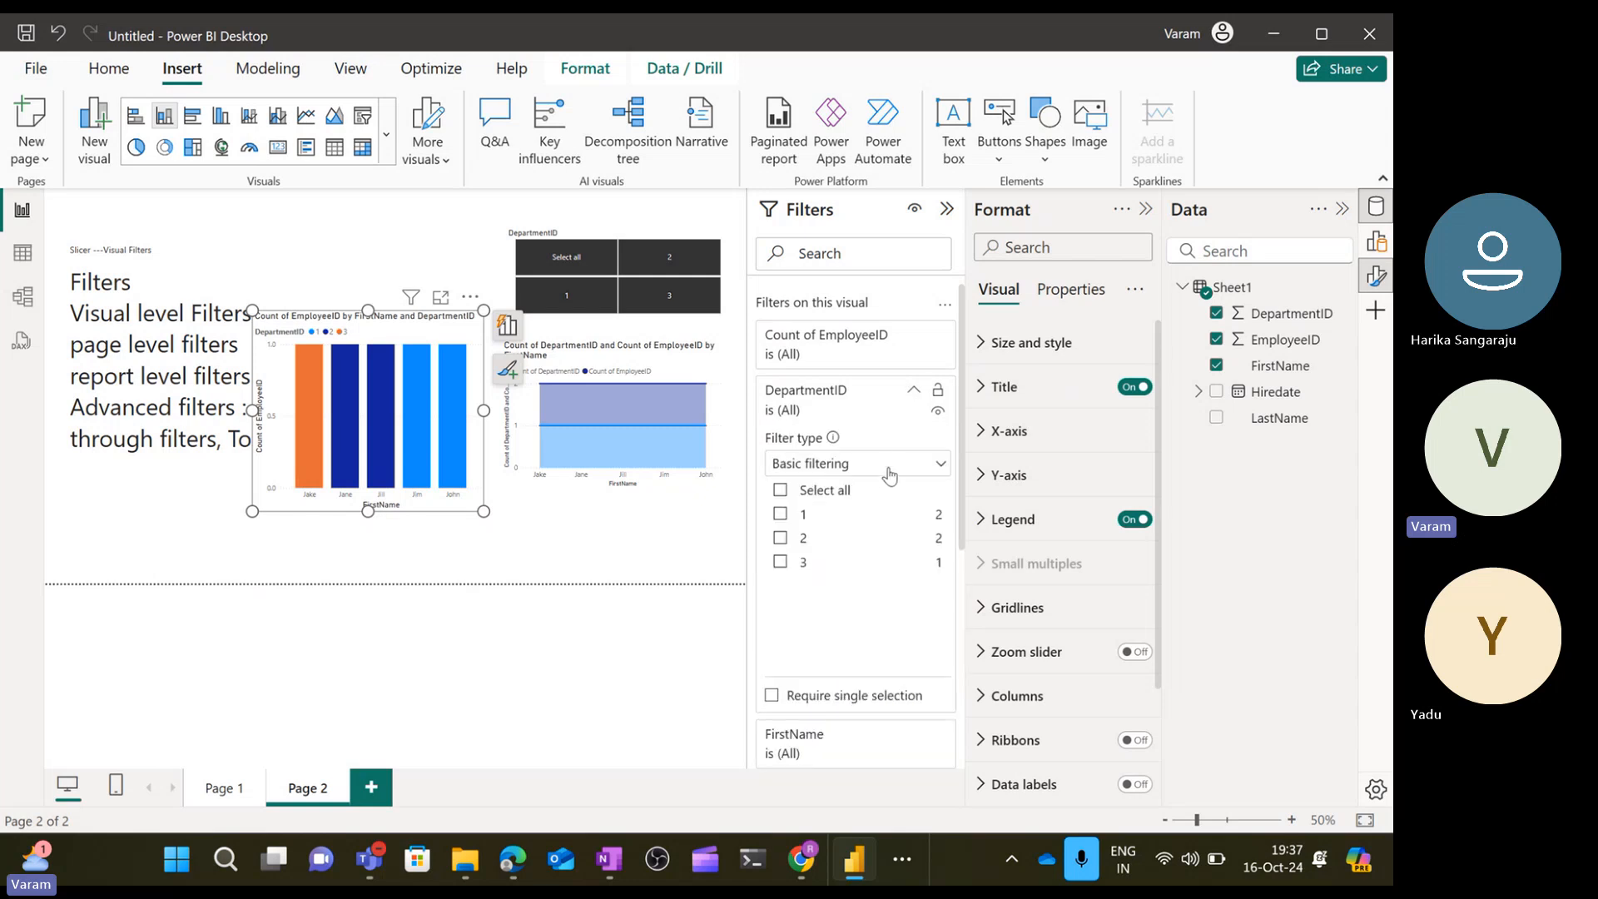
click(888, 466)
click(837, 553)
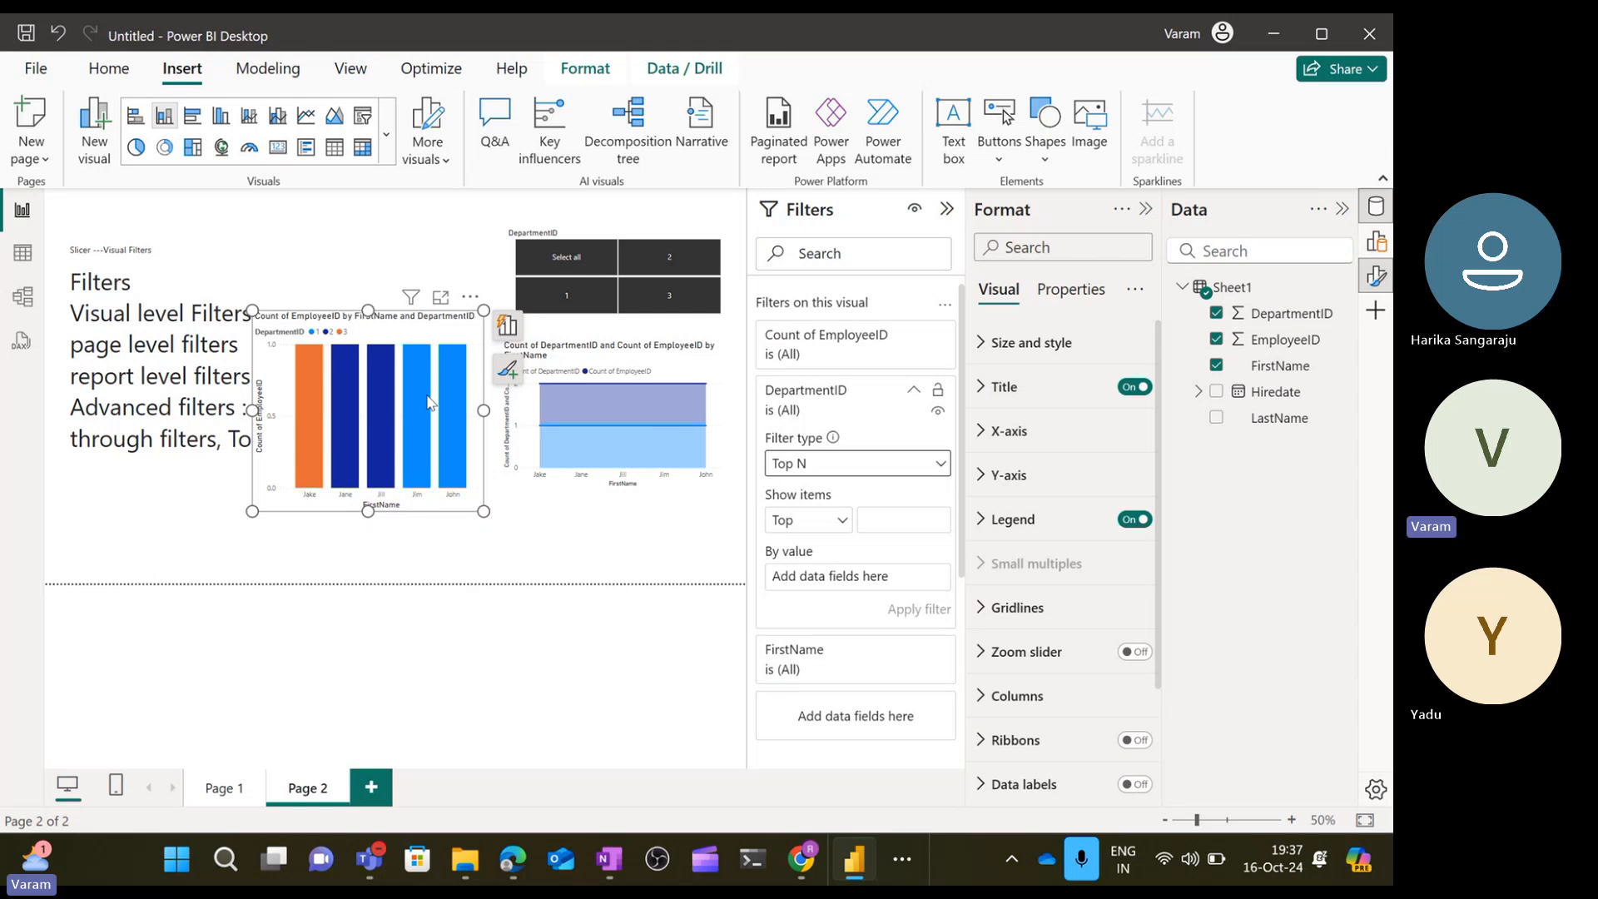
Set the DepartmentID filter to show the top 2 items by Count of EmployeeID and apply it.
mouse_move(427, 397)
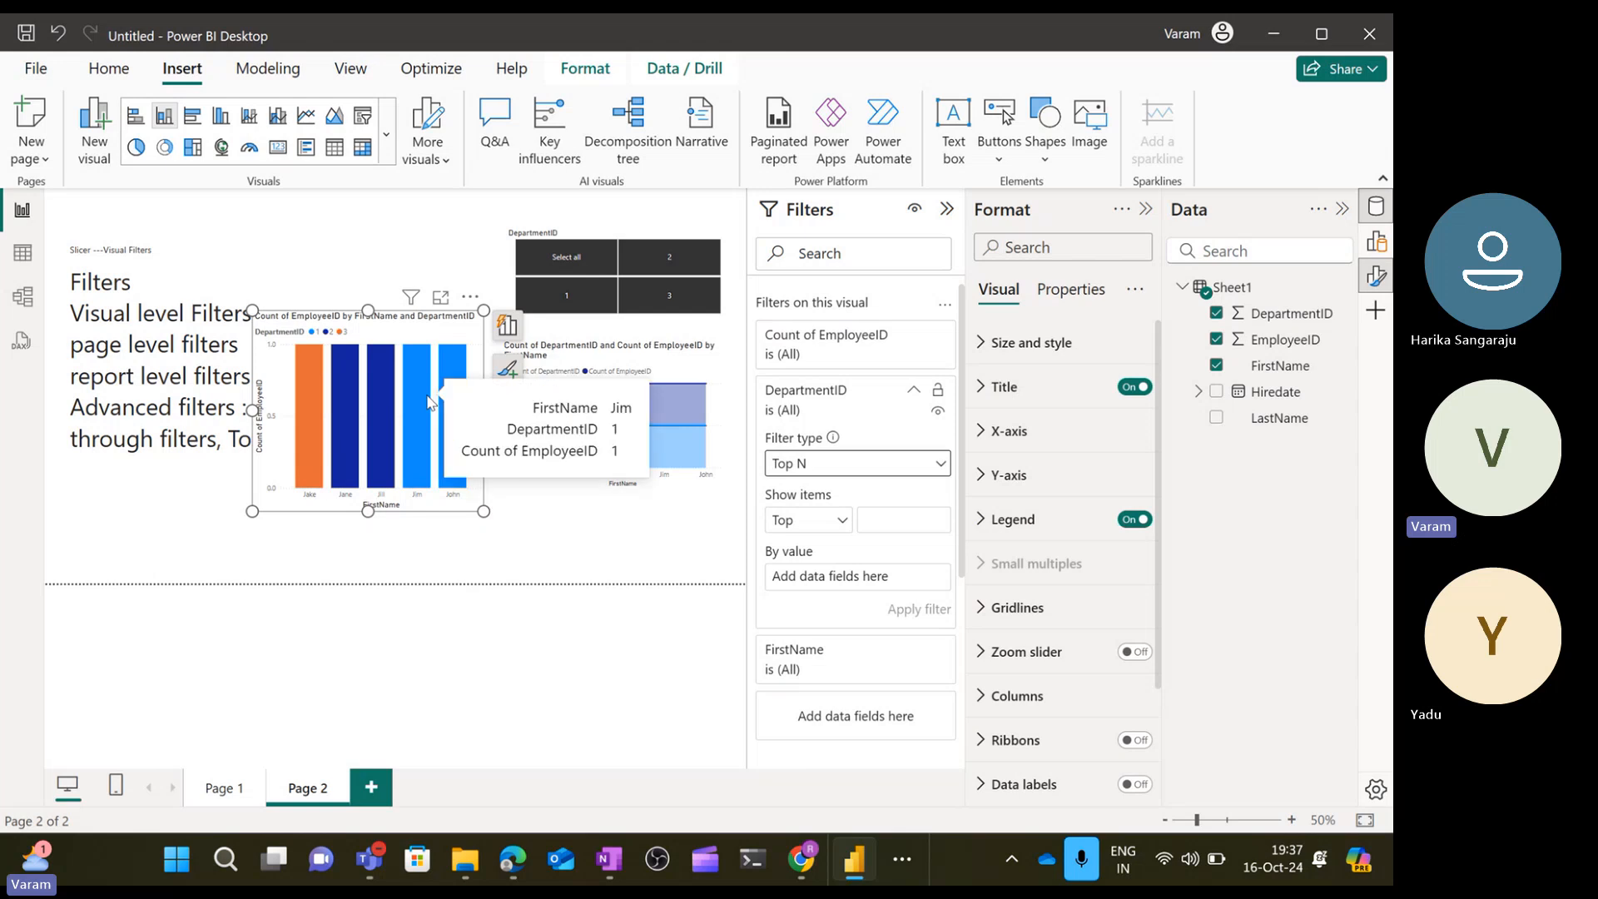
click(883, 518)
text(2)
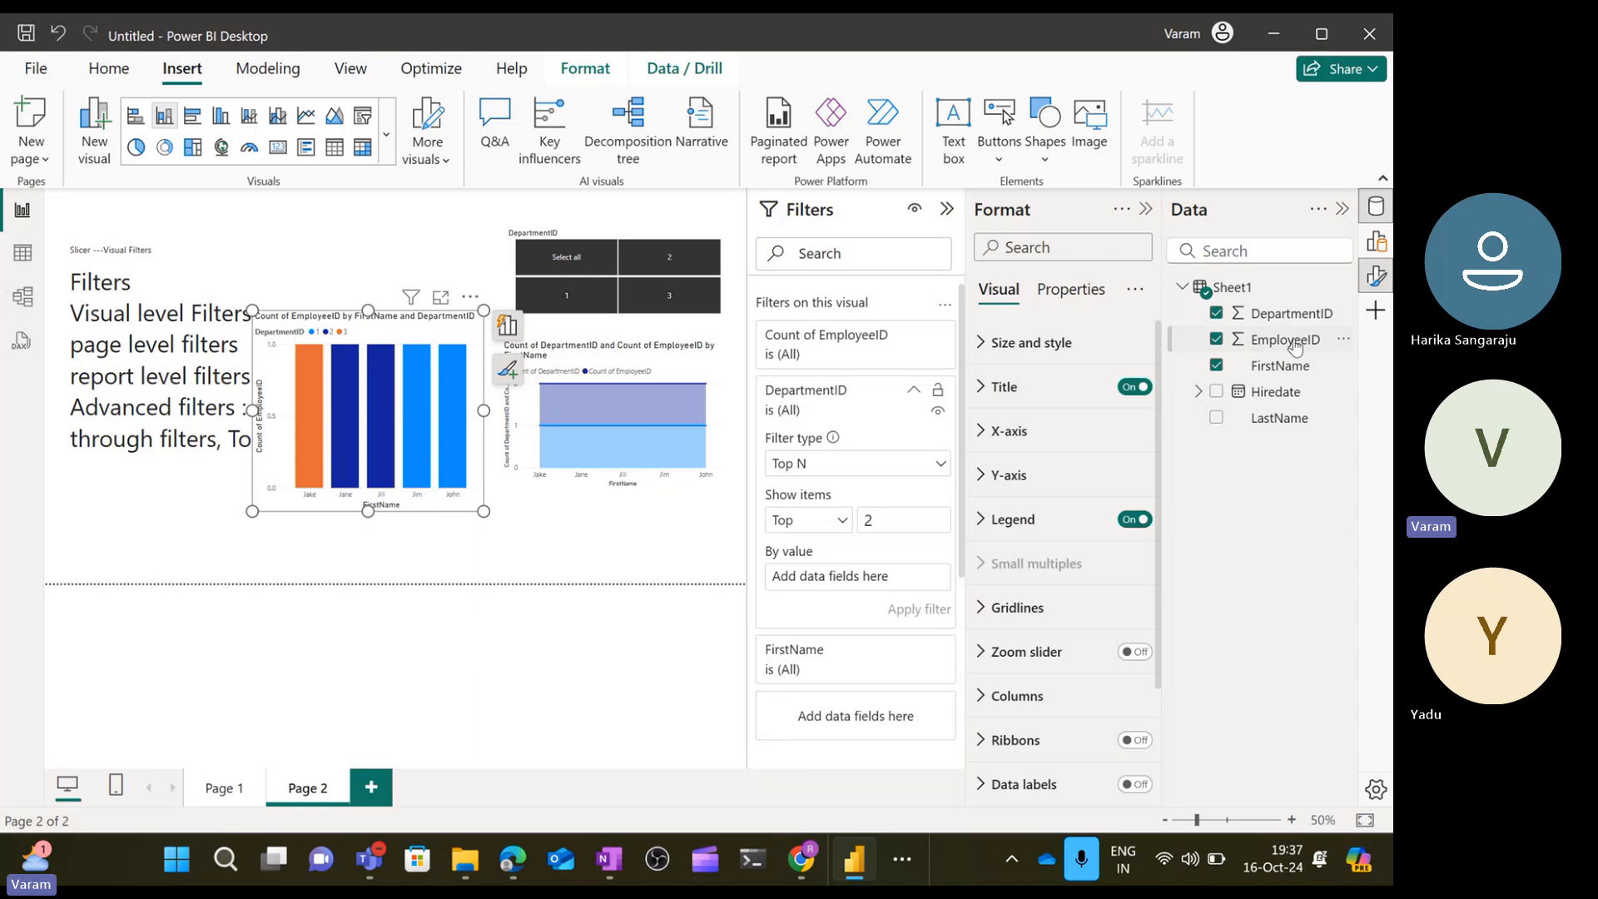
drag(1287, 340, 917, 586)
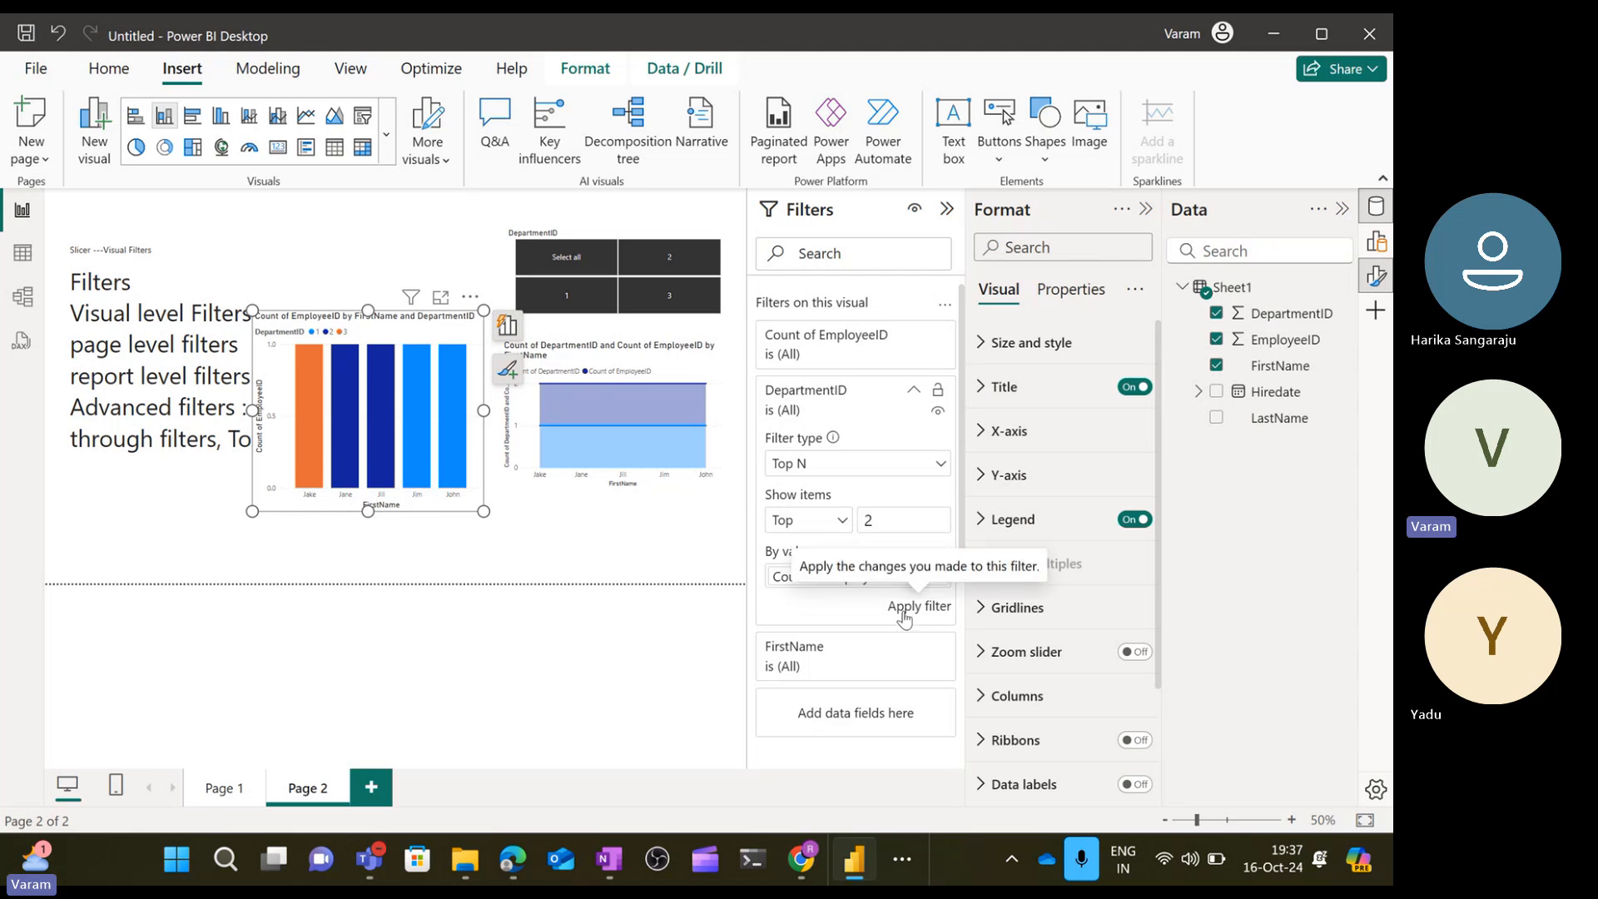
click(906, 613)
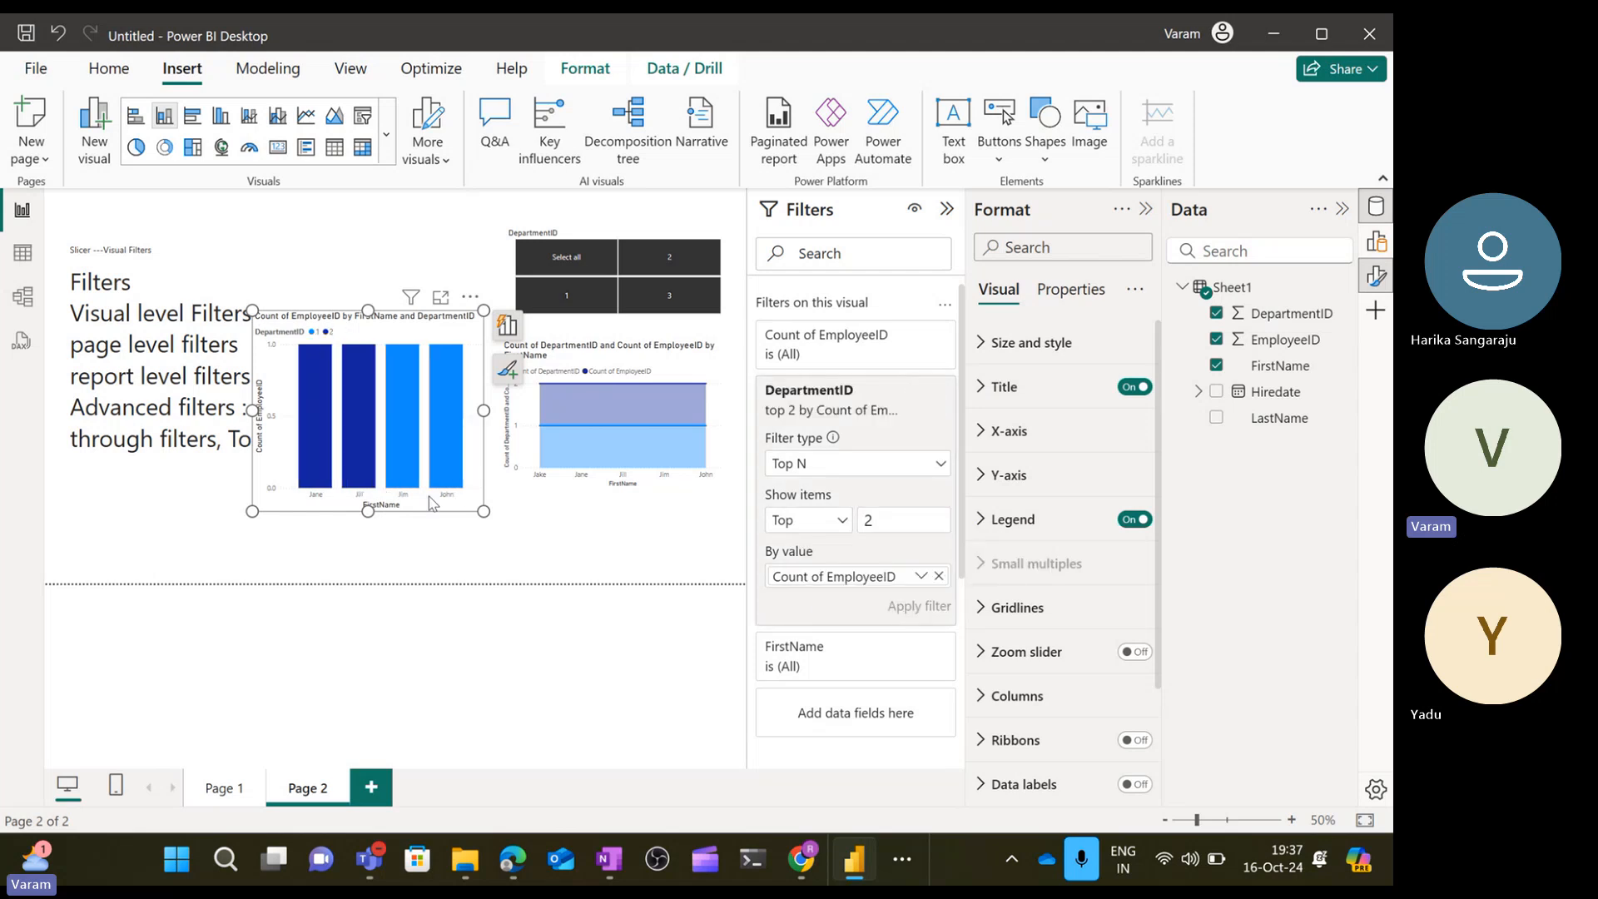
Inspect the filtered columns, try excluding departments 3 and 1 in the DepartmentID slicer, and reselect all departments.
mouse_move(334, 408)
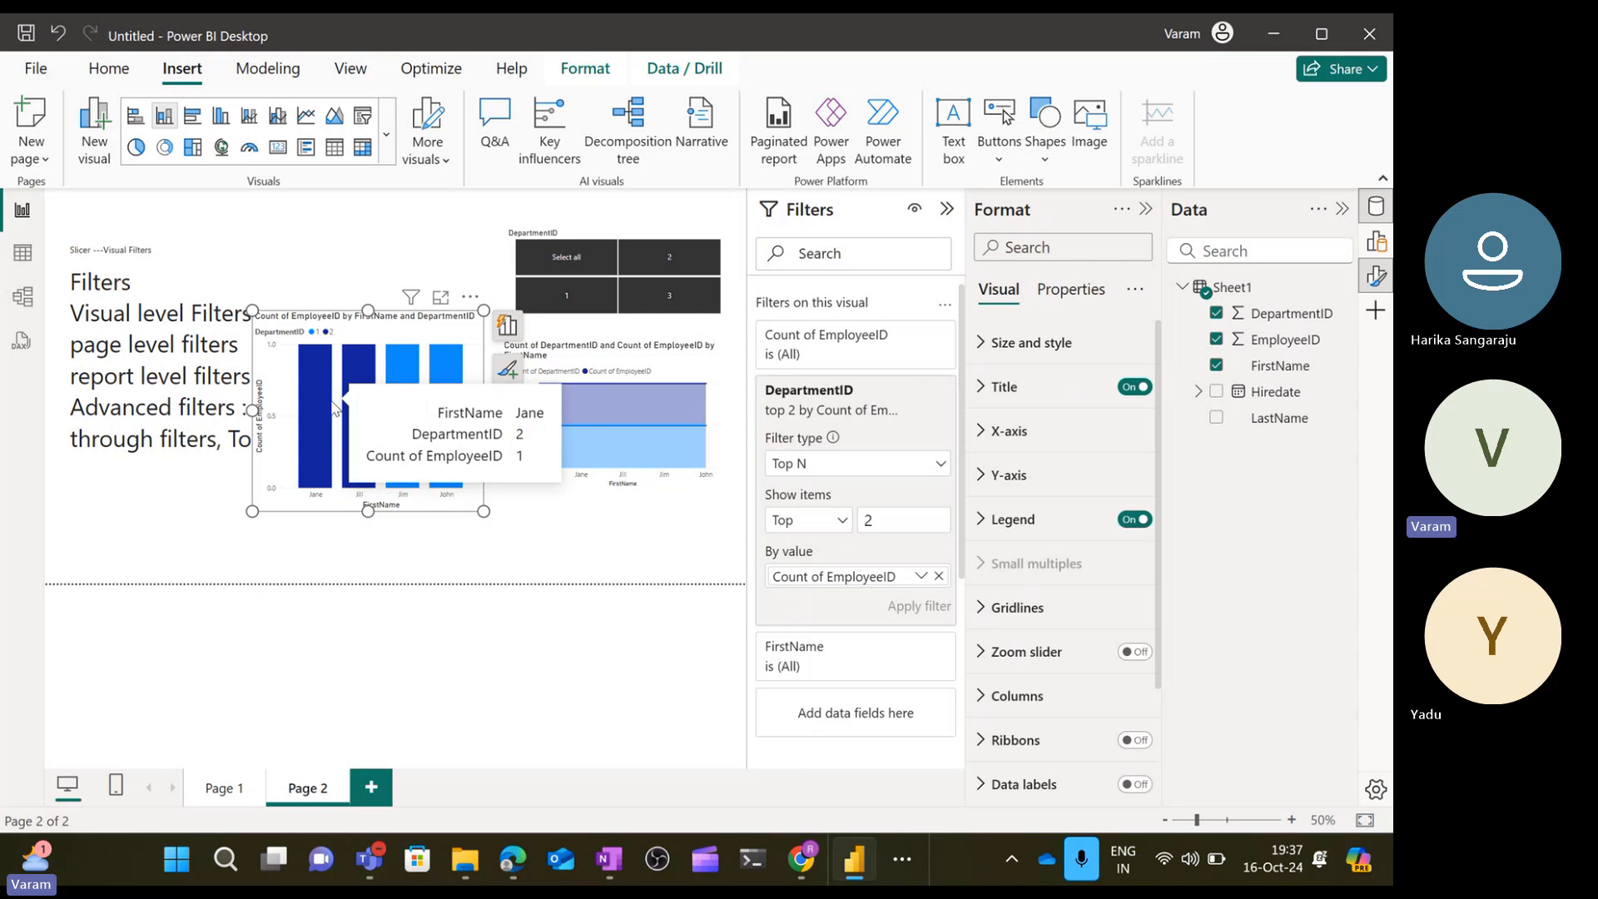
mouse_move(398, 390)
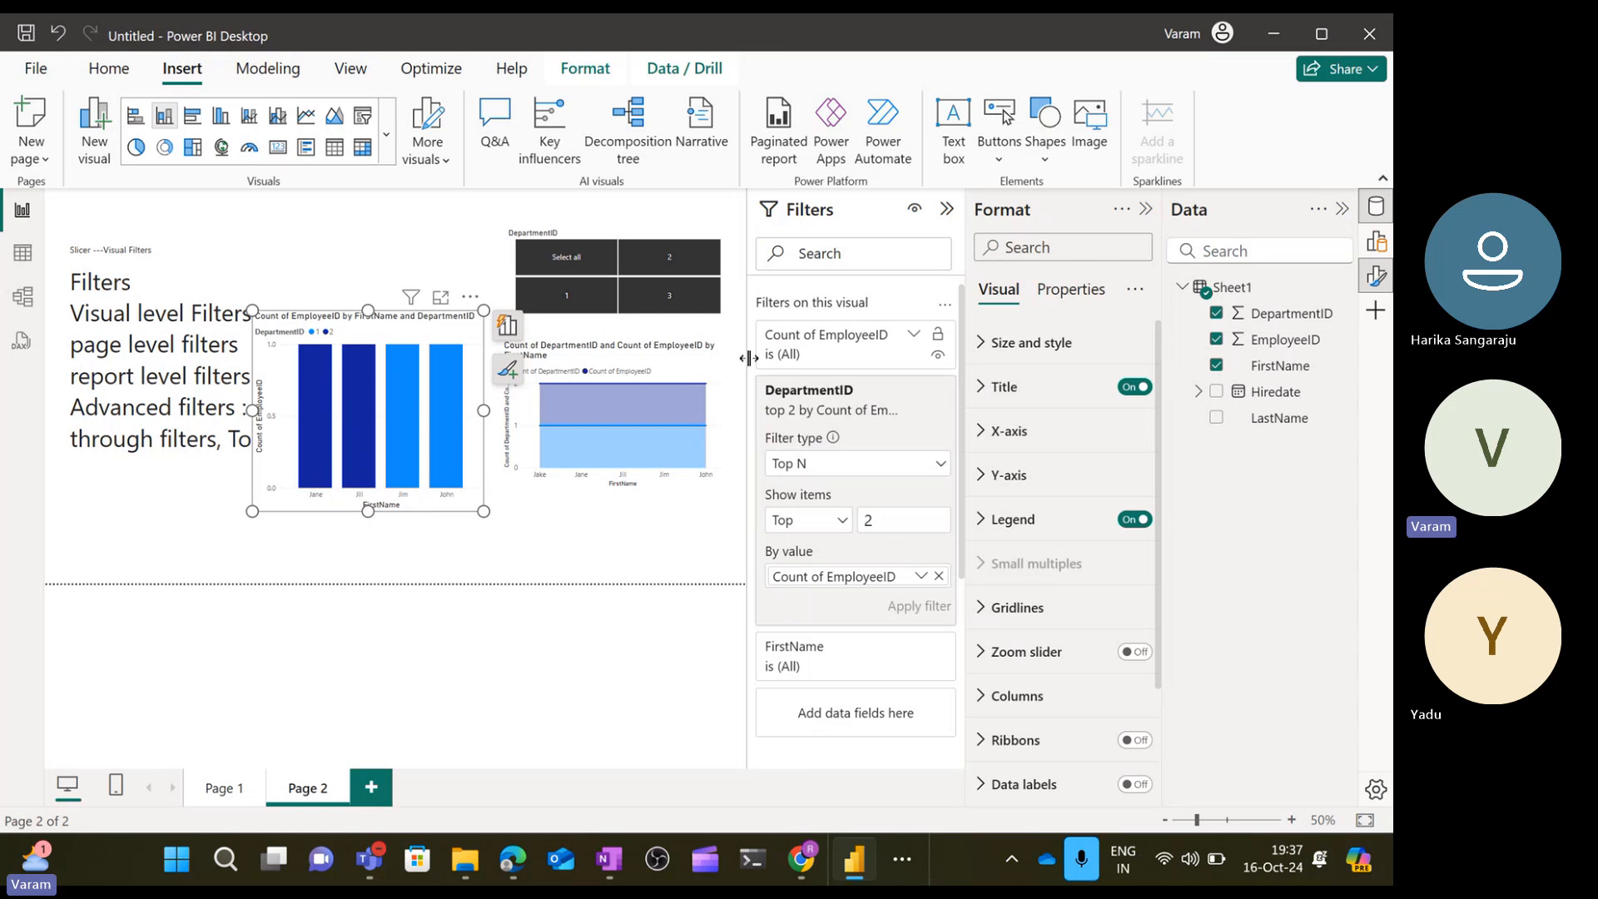
click(687, 303)
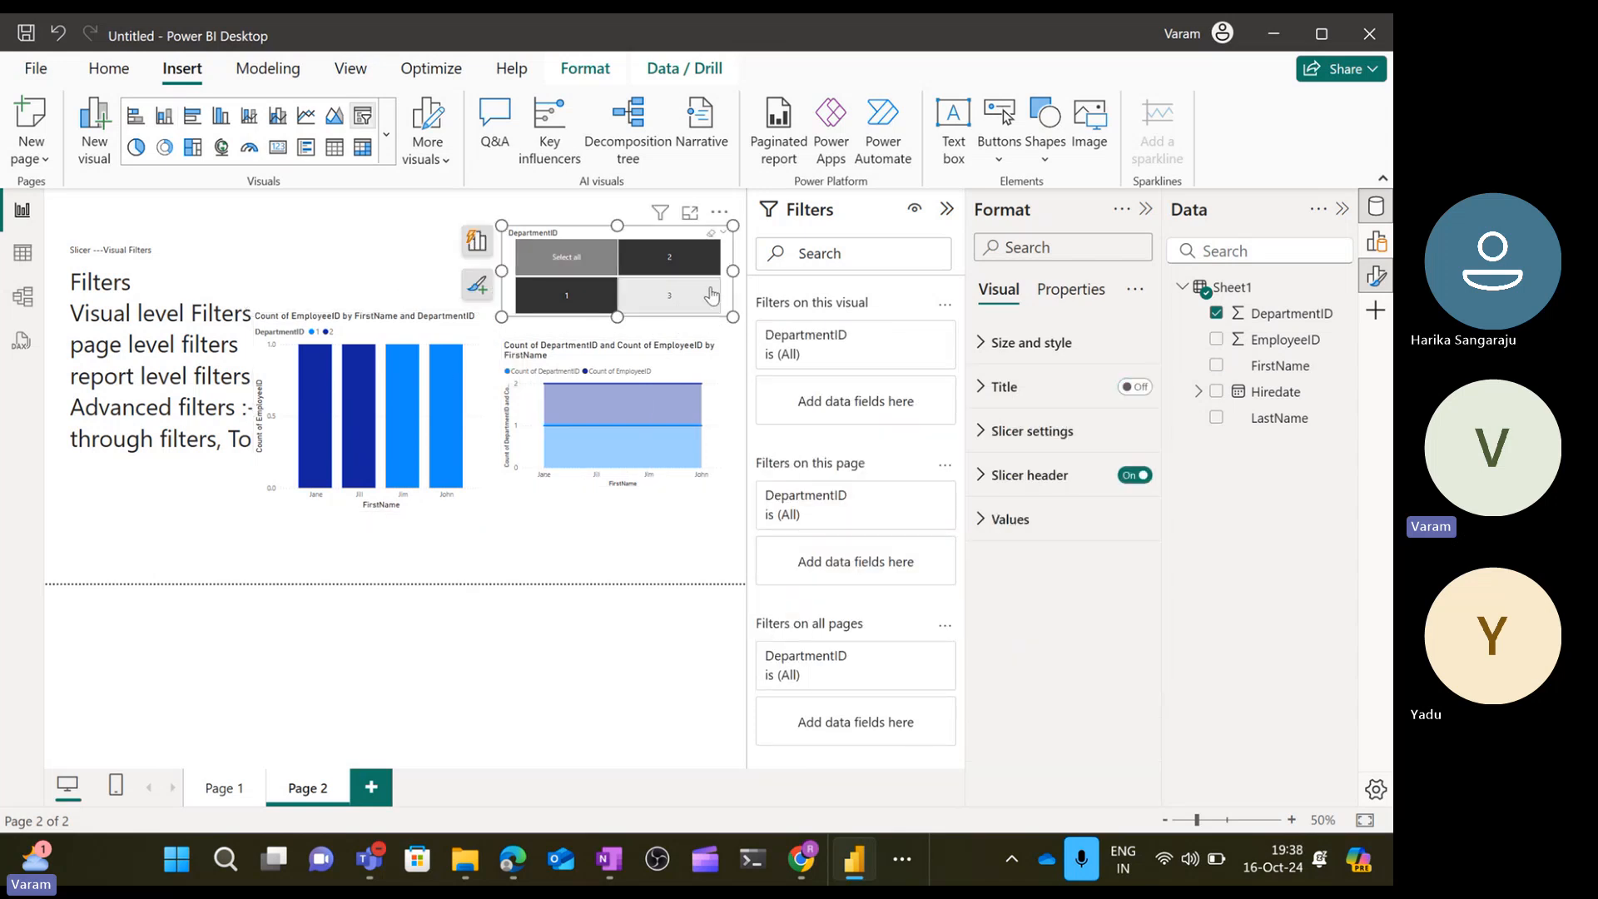
click(575, 304)
click(580, 308)
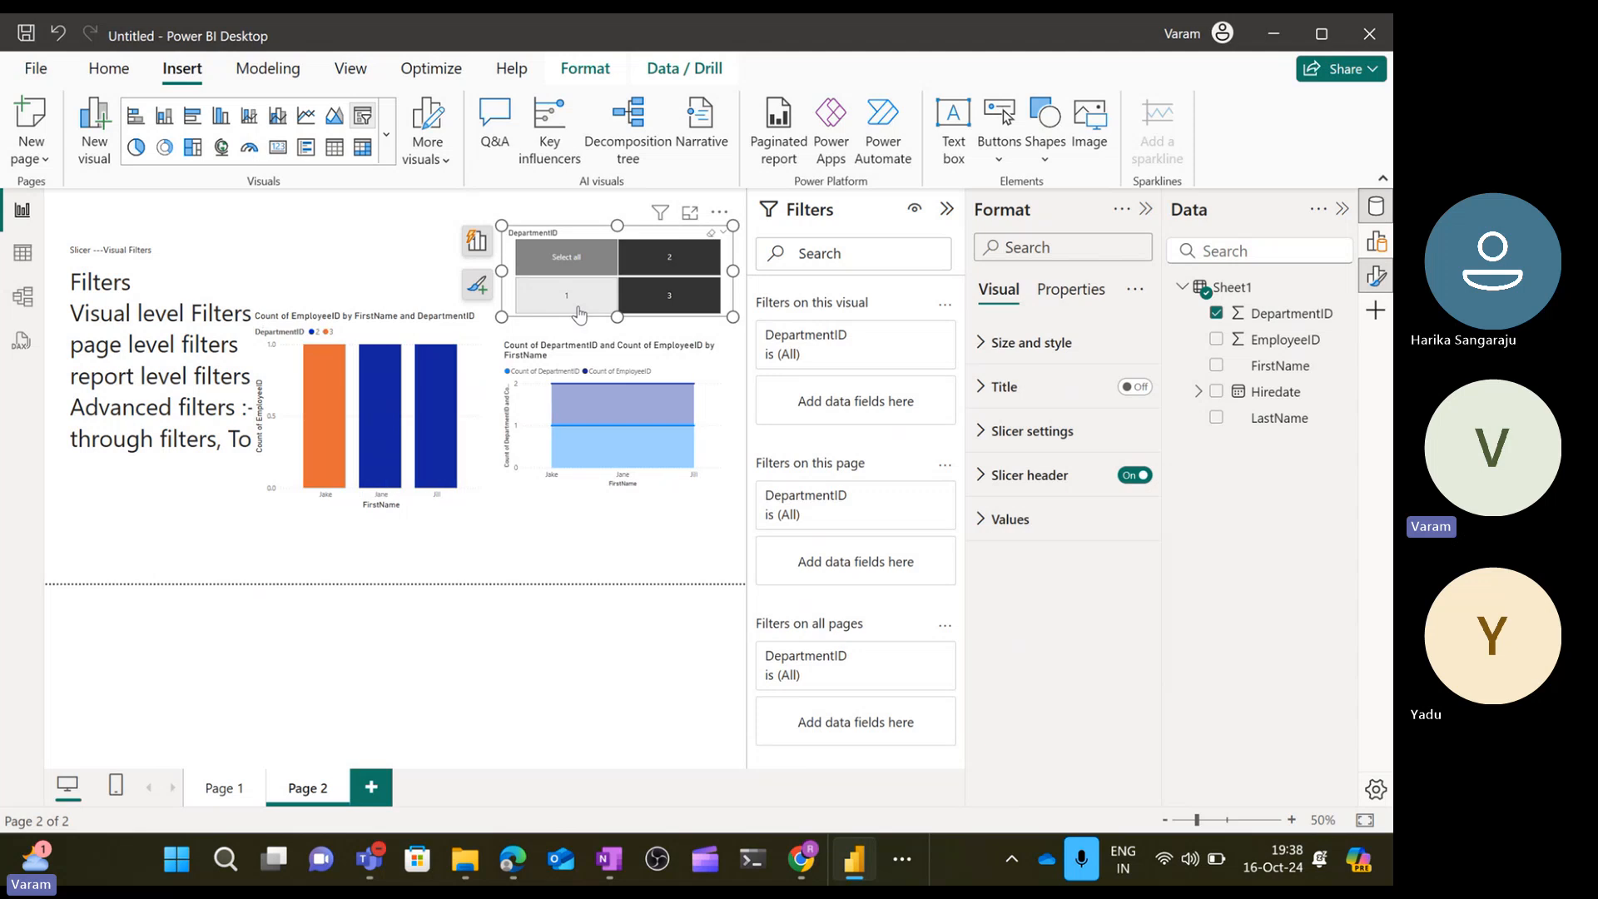
click(567, 258)
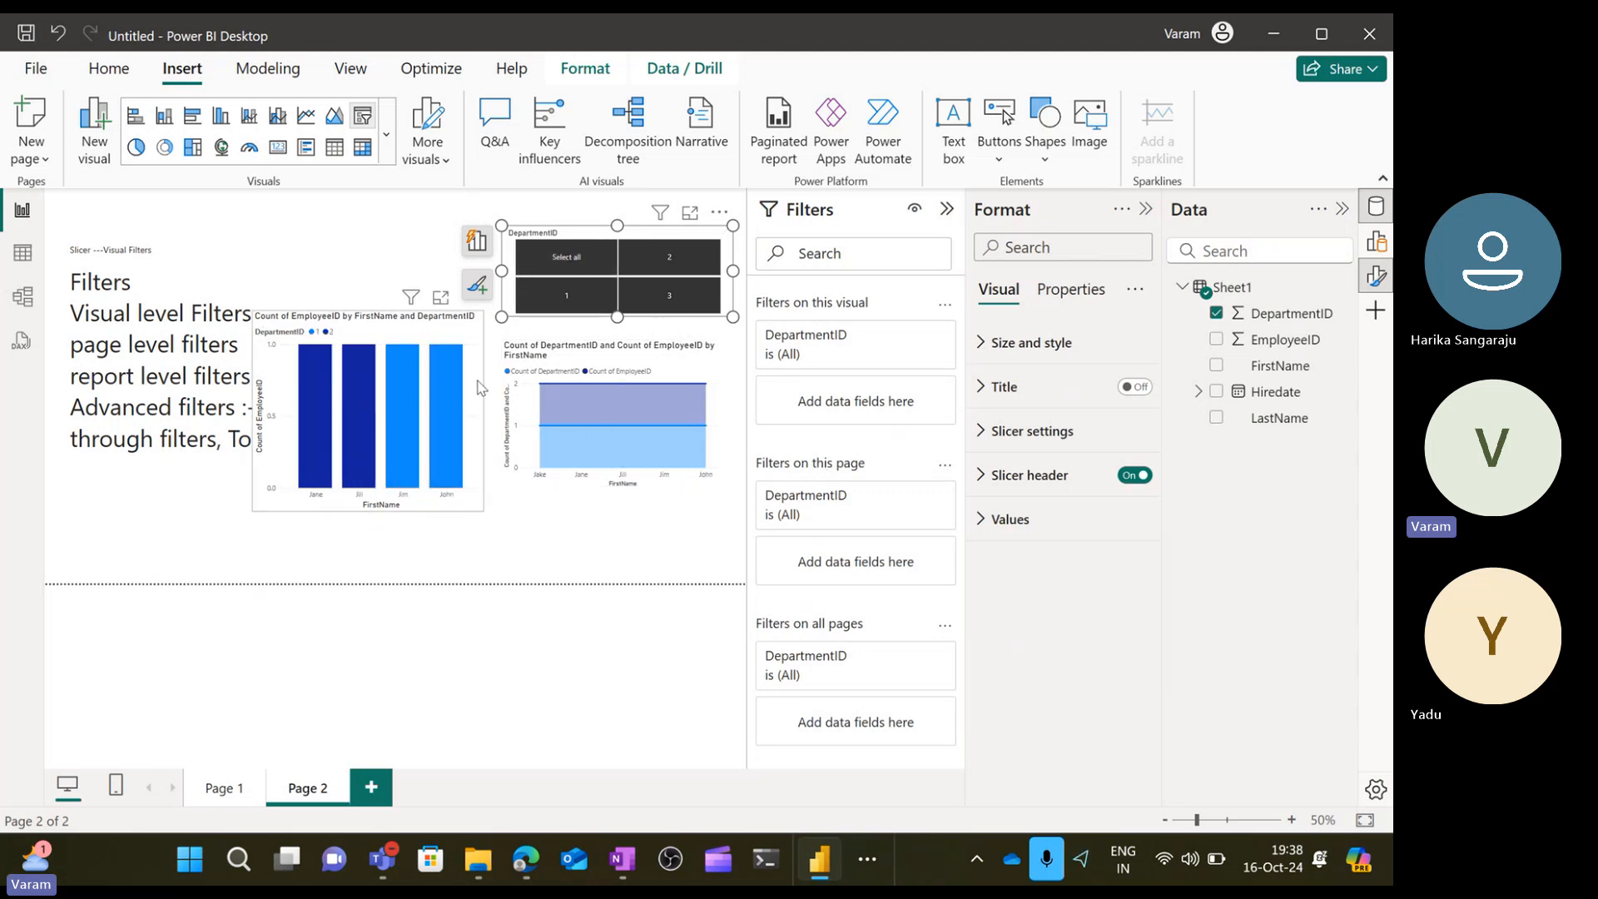
Review the column chart's Top N DepartmentID filter, check the Teams meeting window, and return to the chart in Power BI.
click(375, 400)
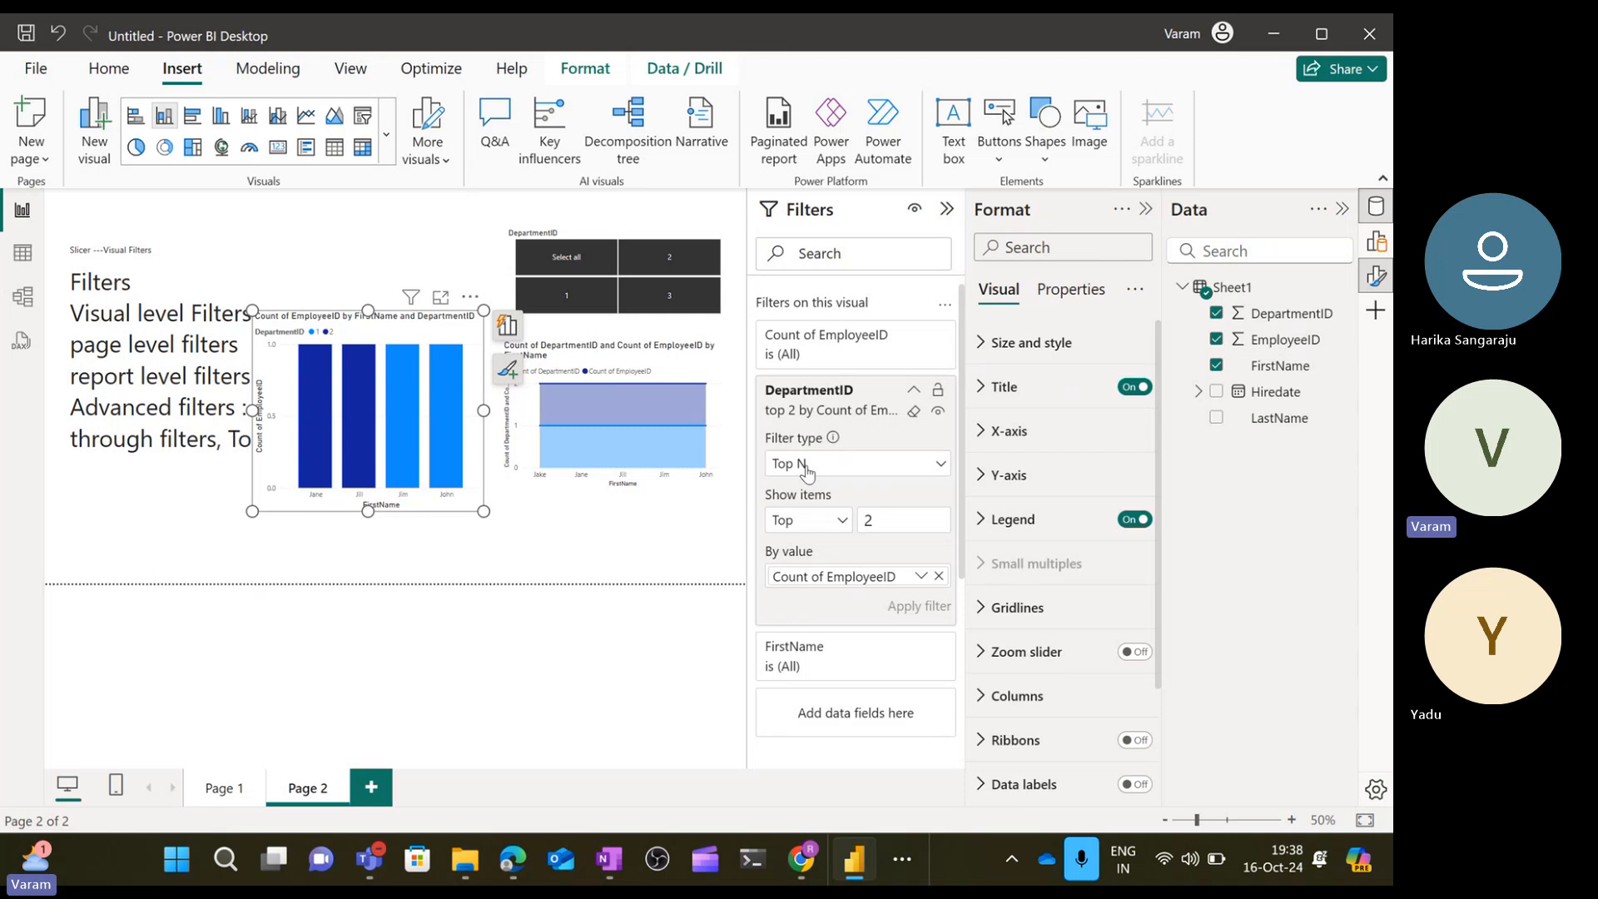
click(672, 537)
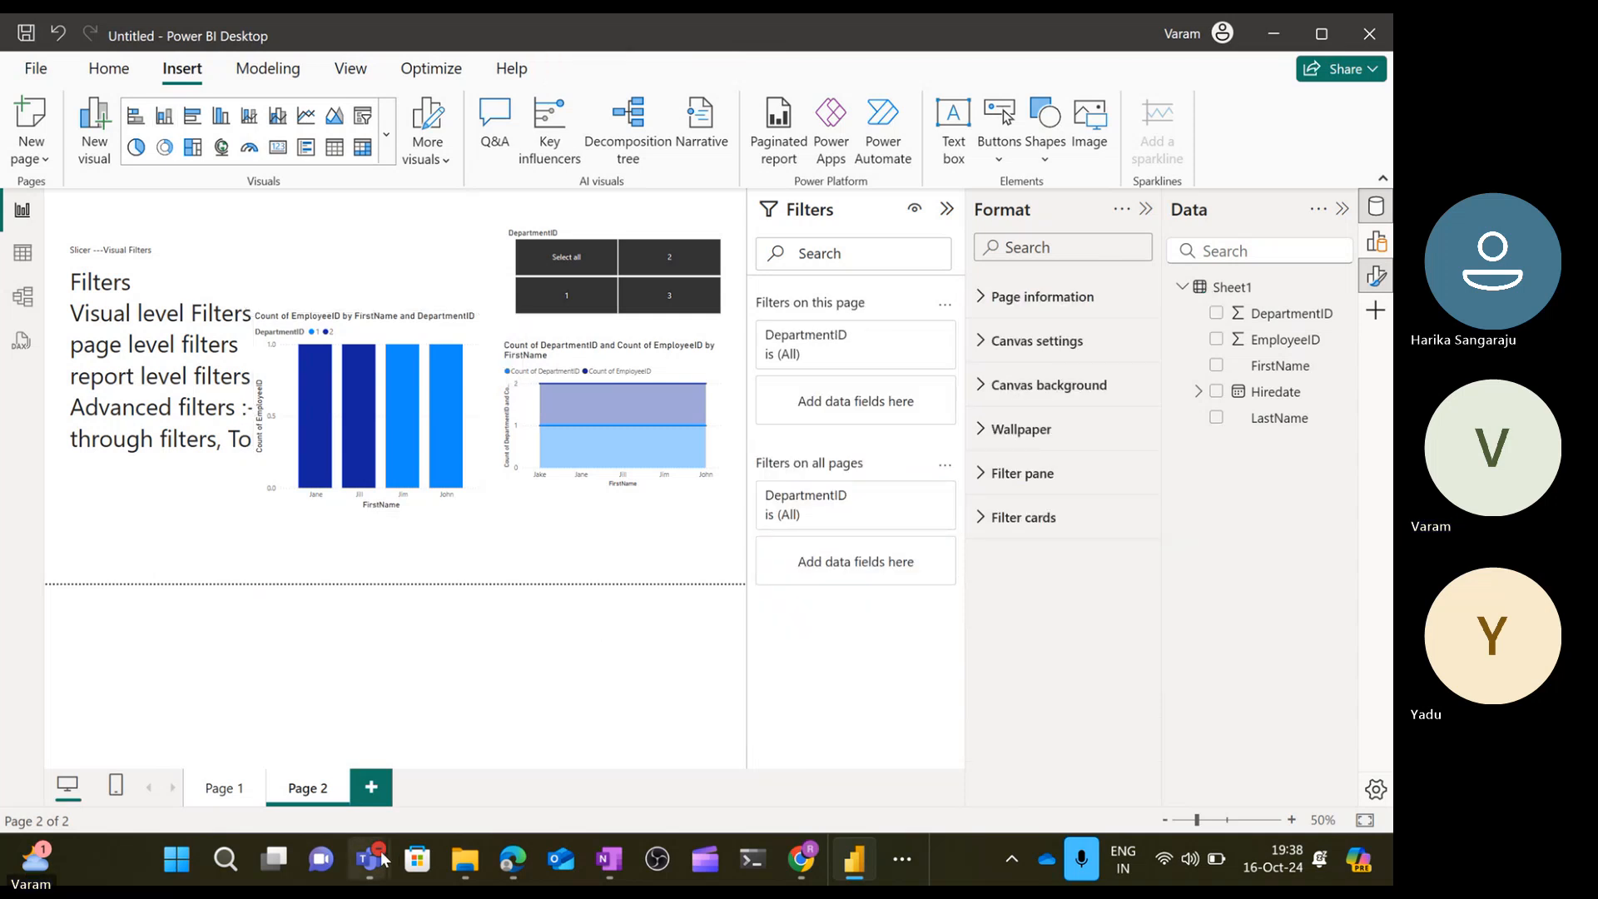
mouse_move(370, 857)
click(382, 696)
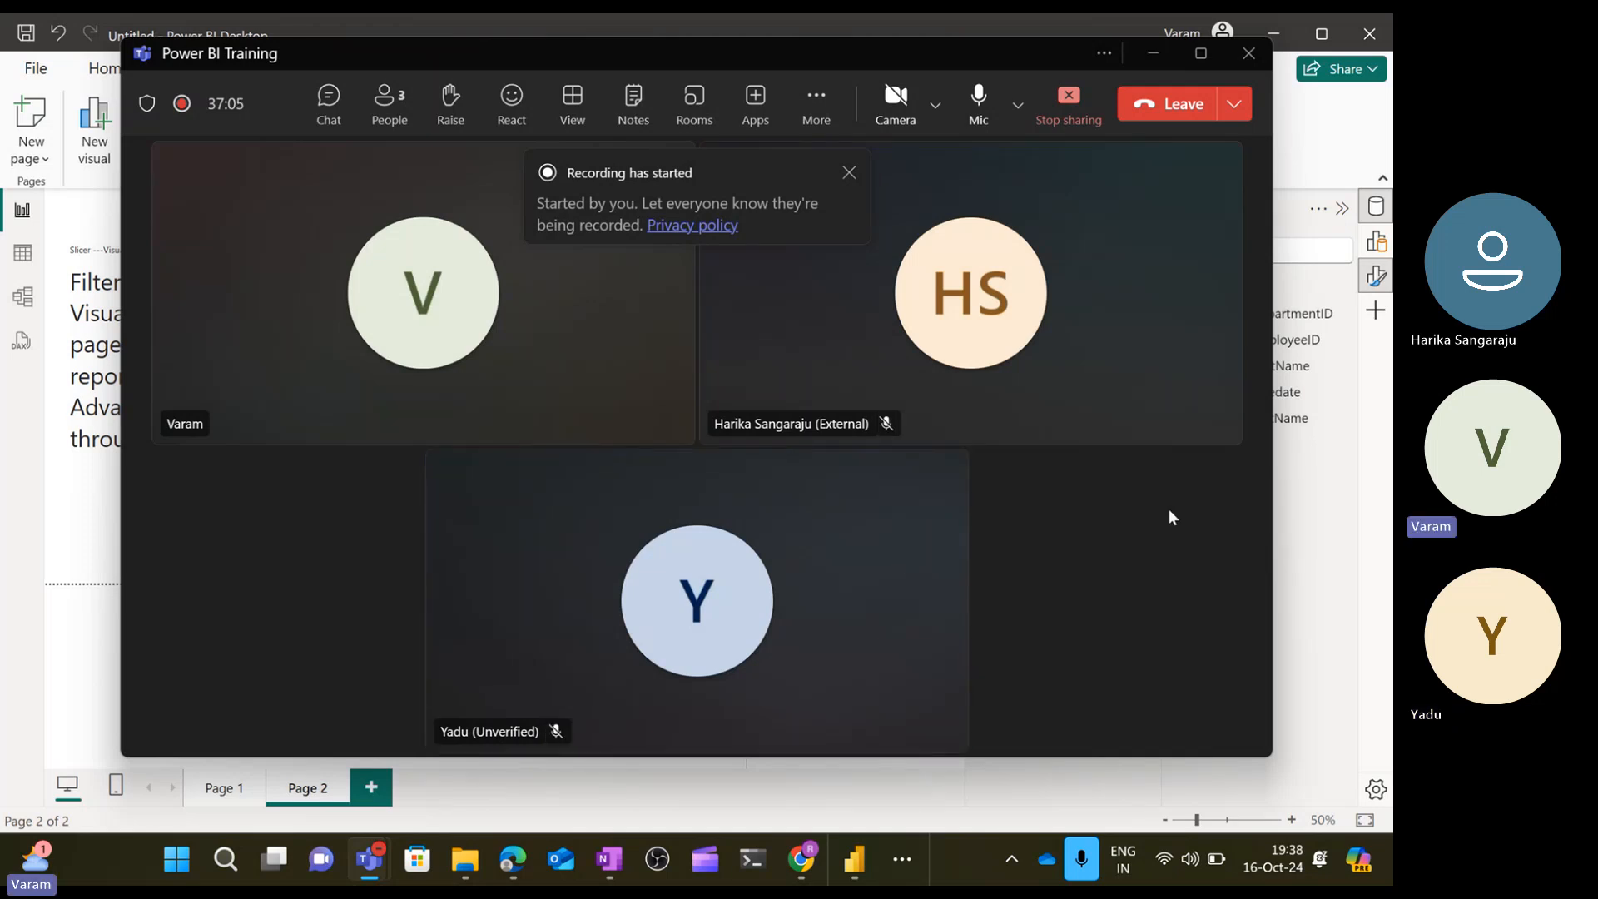
click(77, 541)
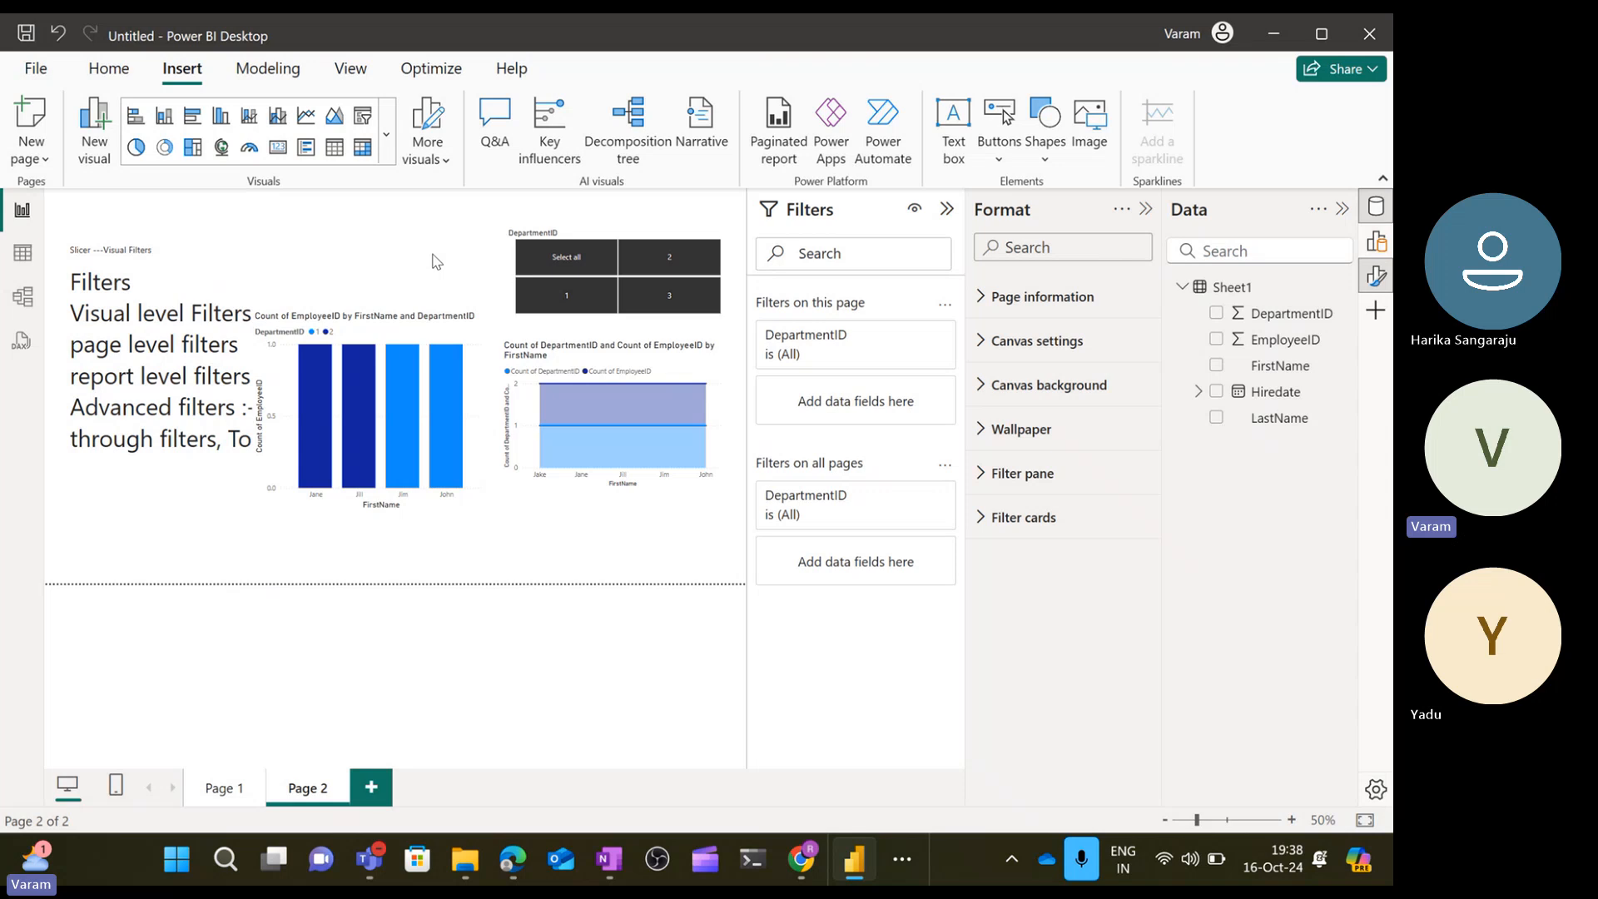
click(455, 333)
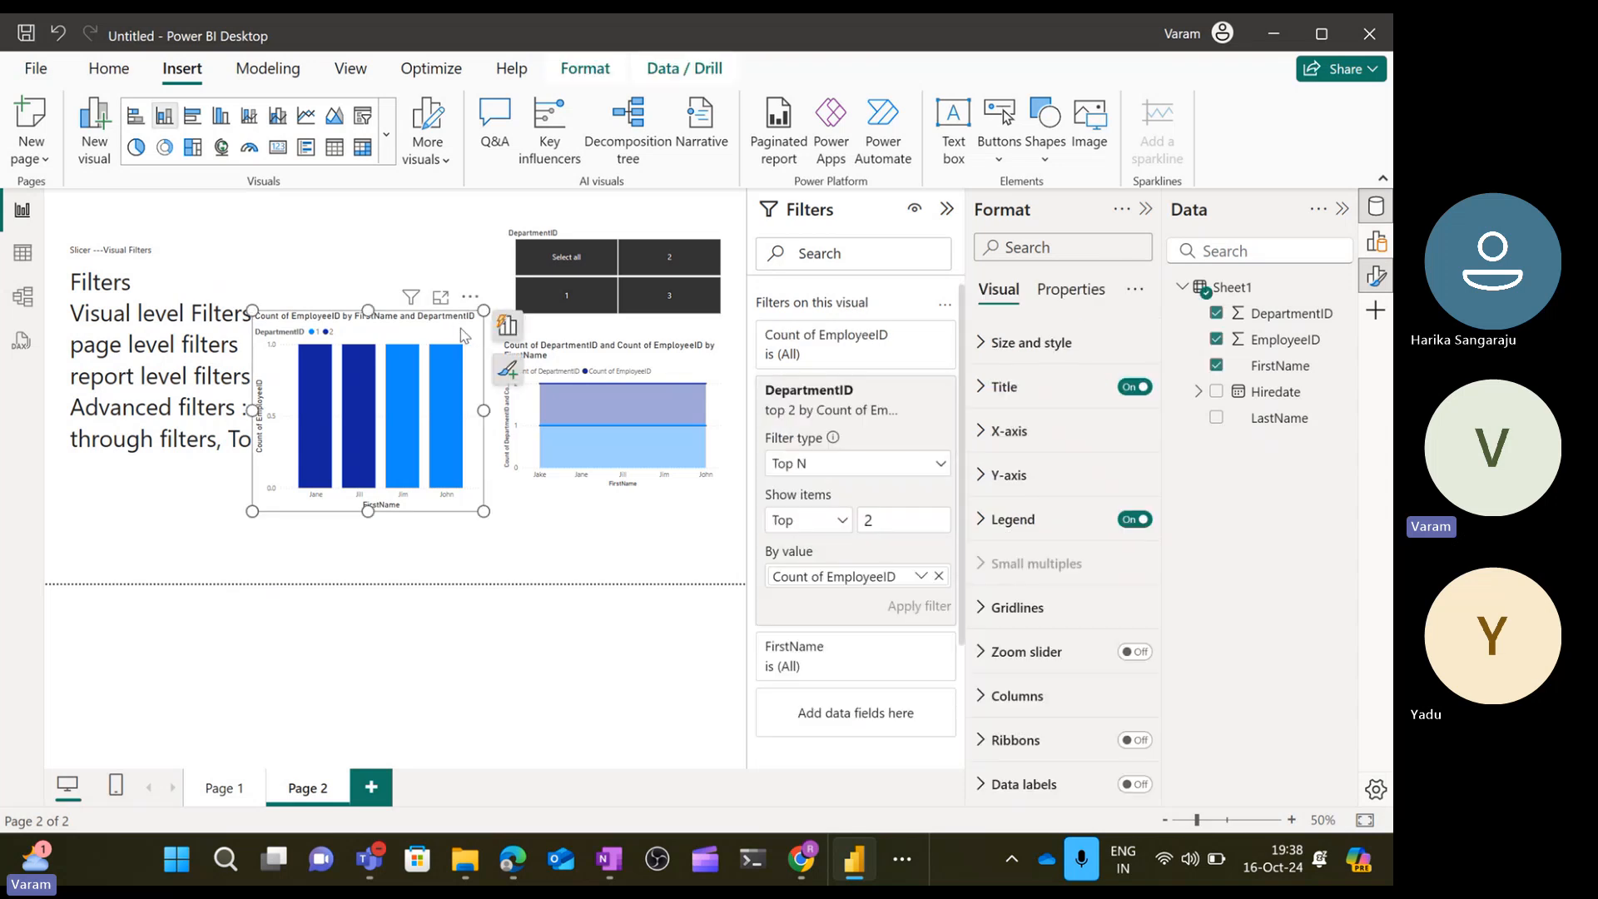
Review the column chart's formatting options, its build fields, and its visual, page and report level filters.
scroll(1045, 617, down, 1)
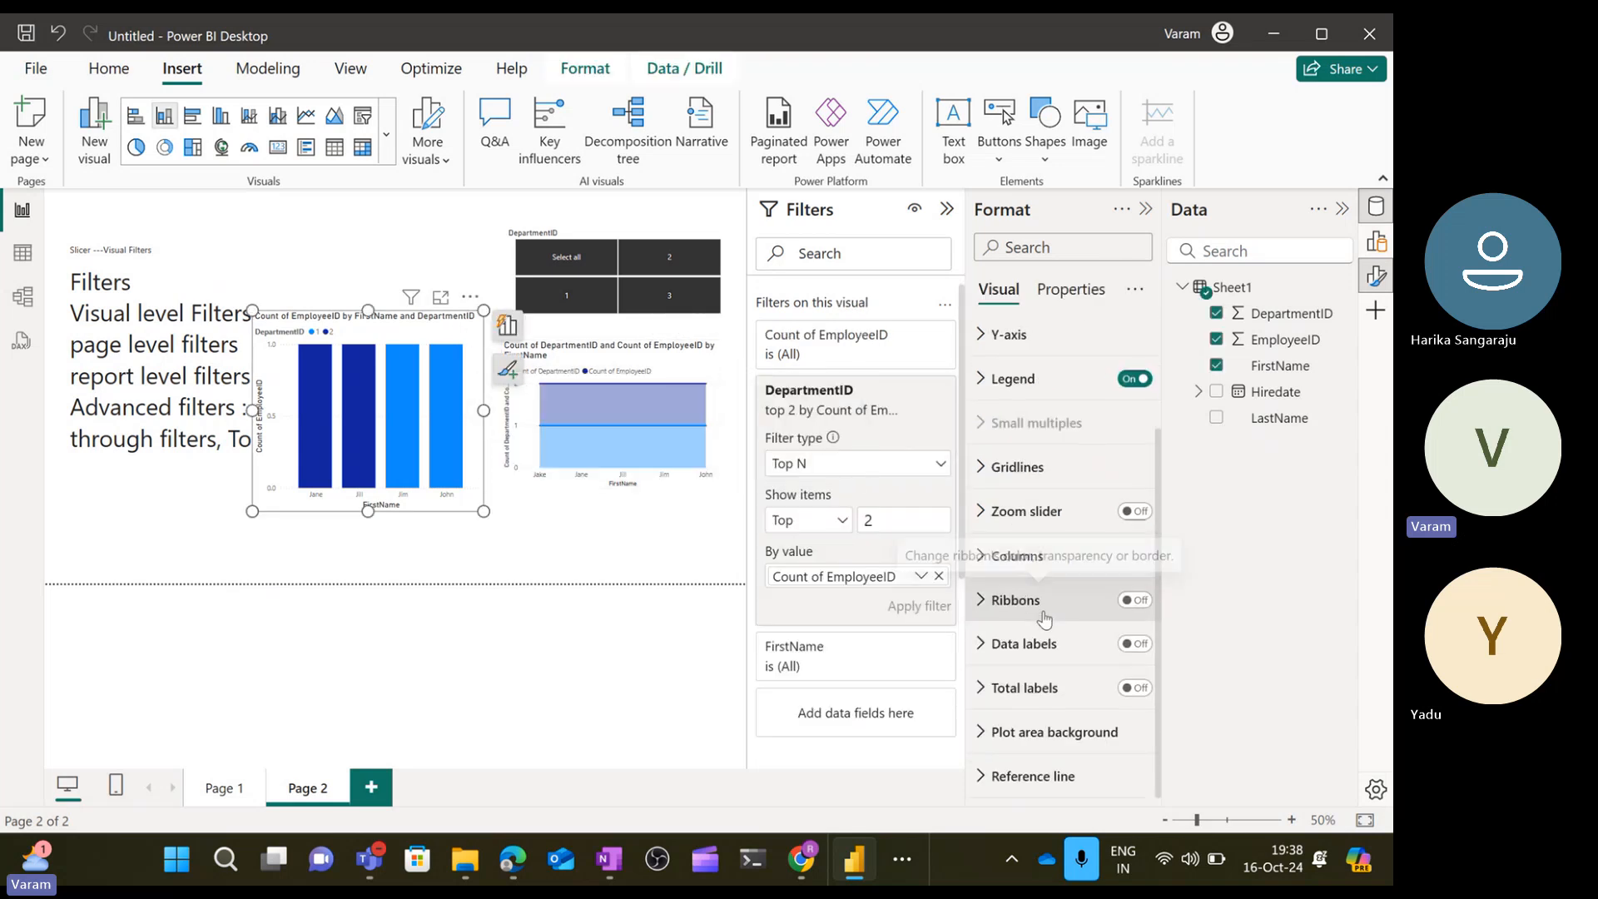
click(1377, 245)
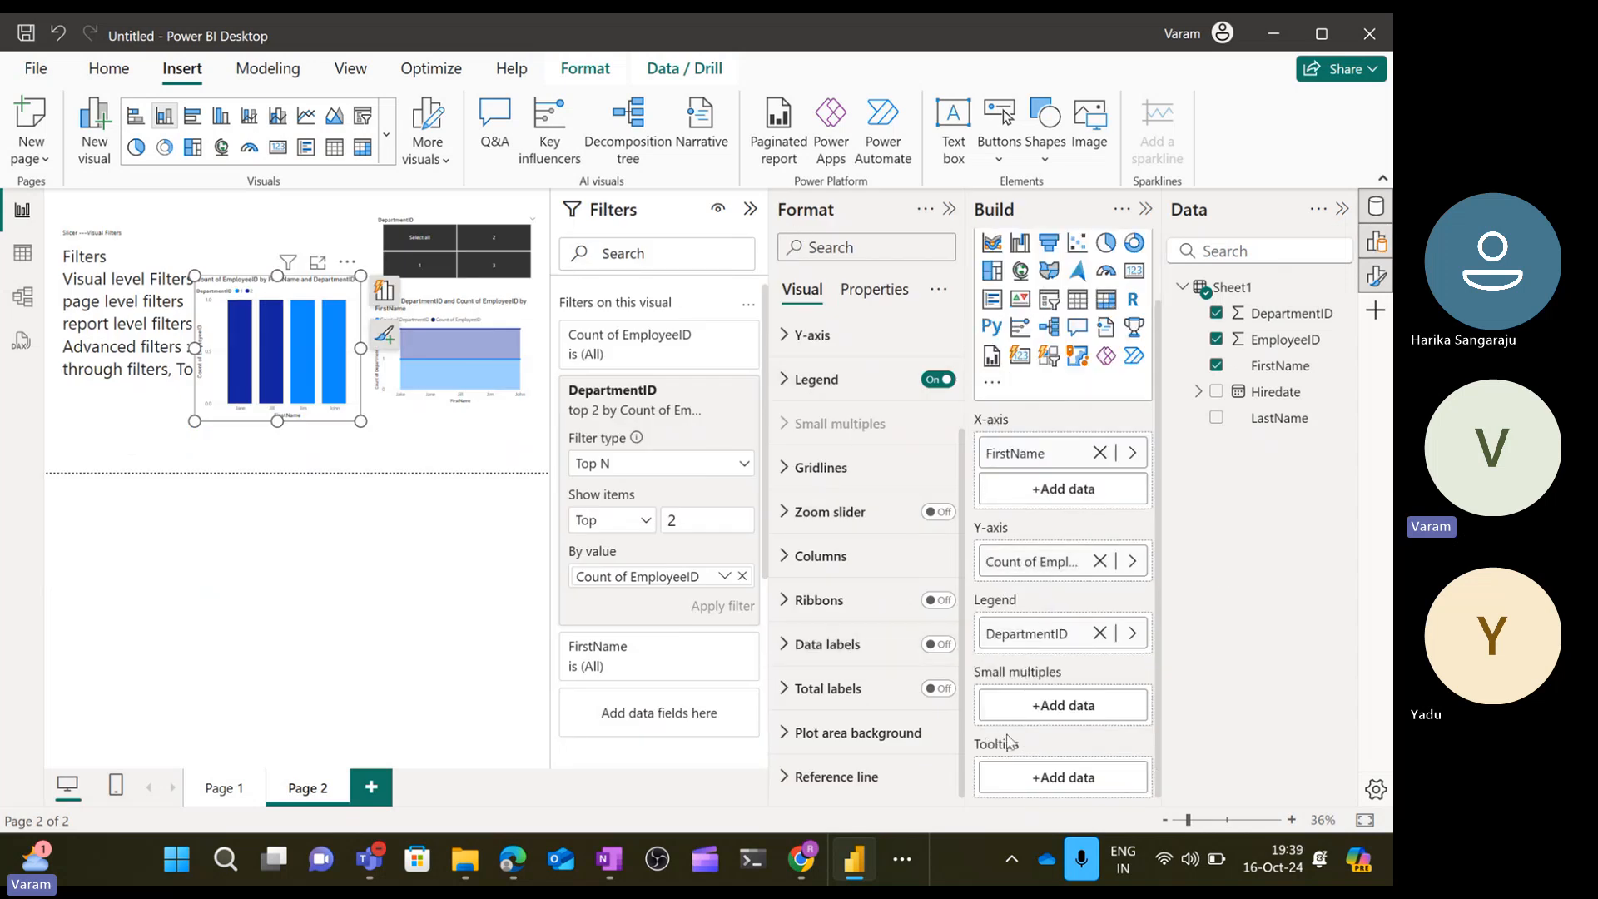
scroll(633, 641, down, 4)
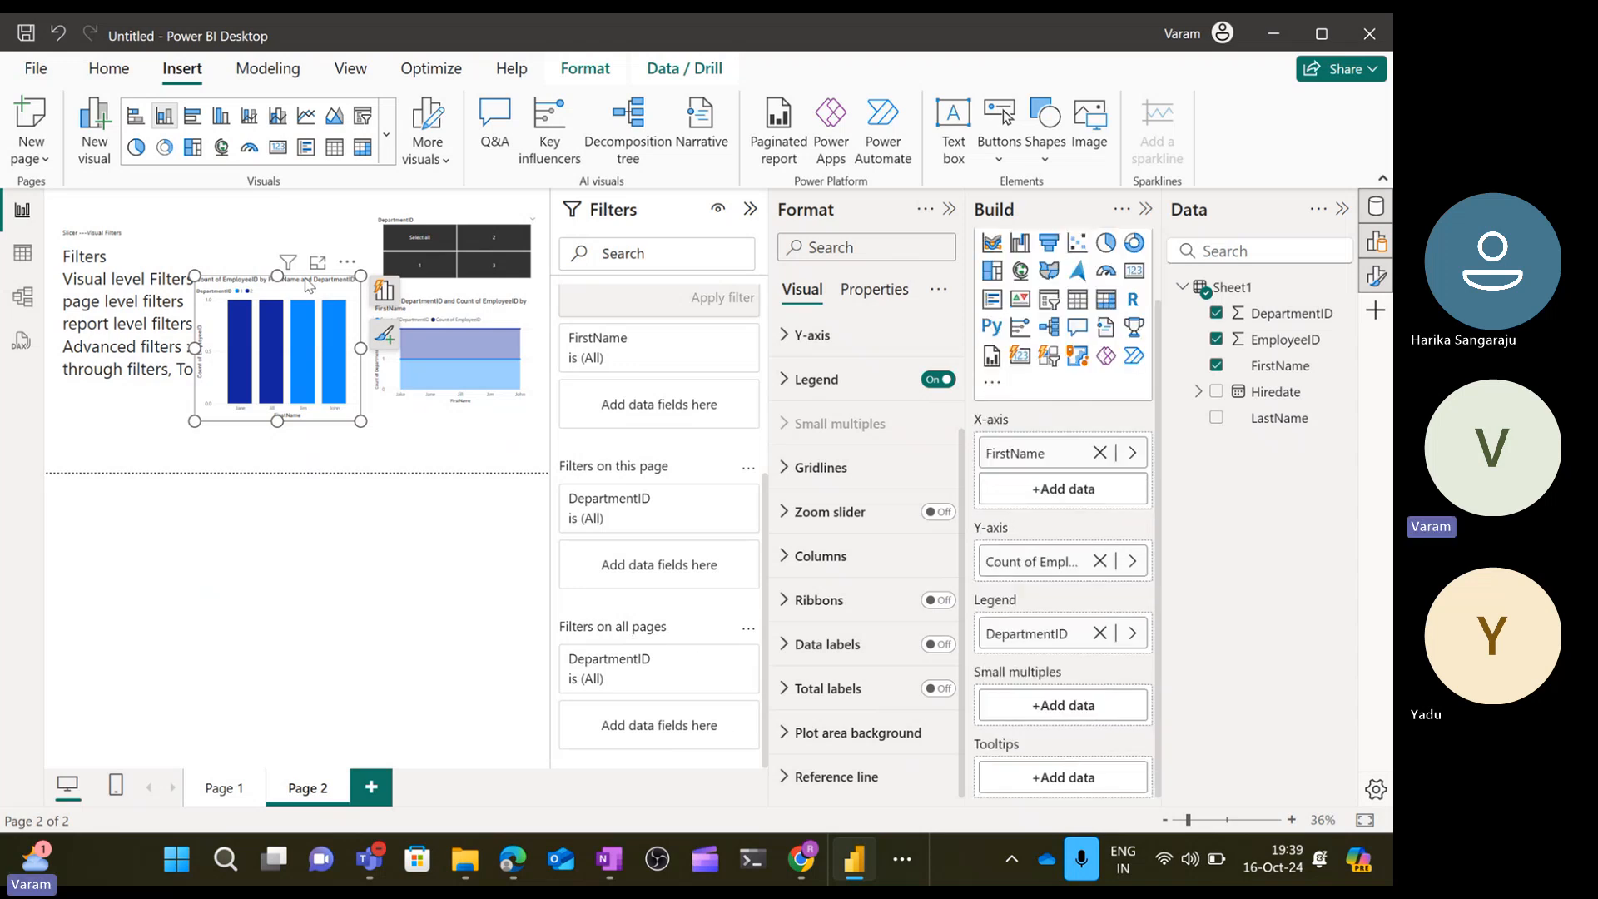
Deselect the chart and set Page 2's page type to Drillthrough in its page information.
click(279, 219)
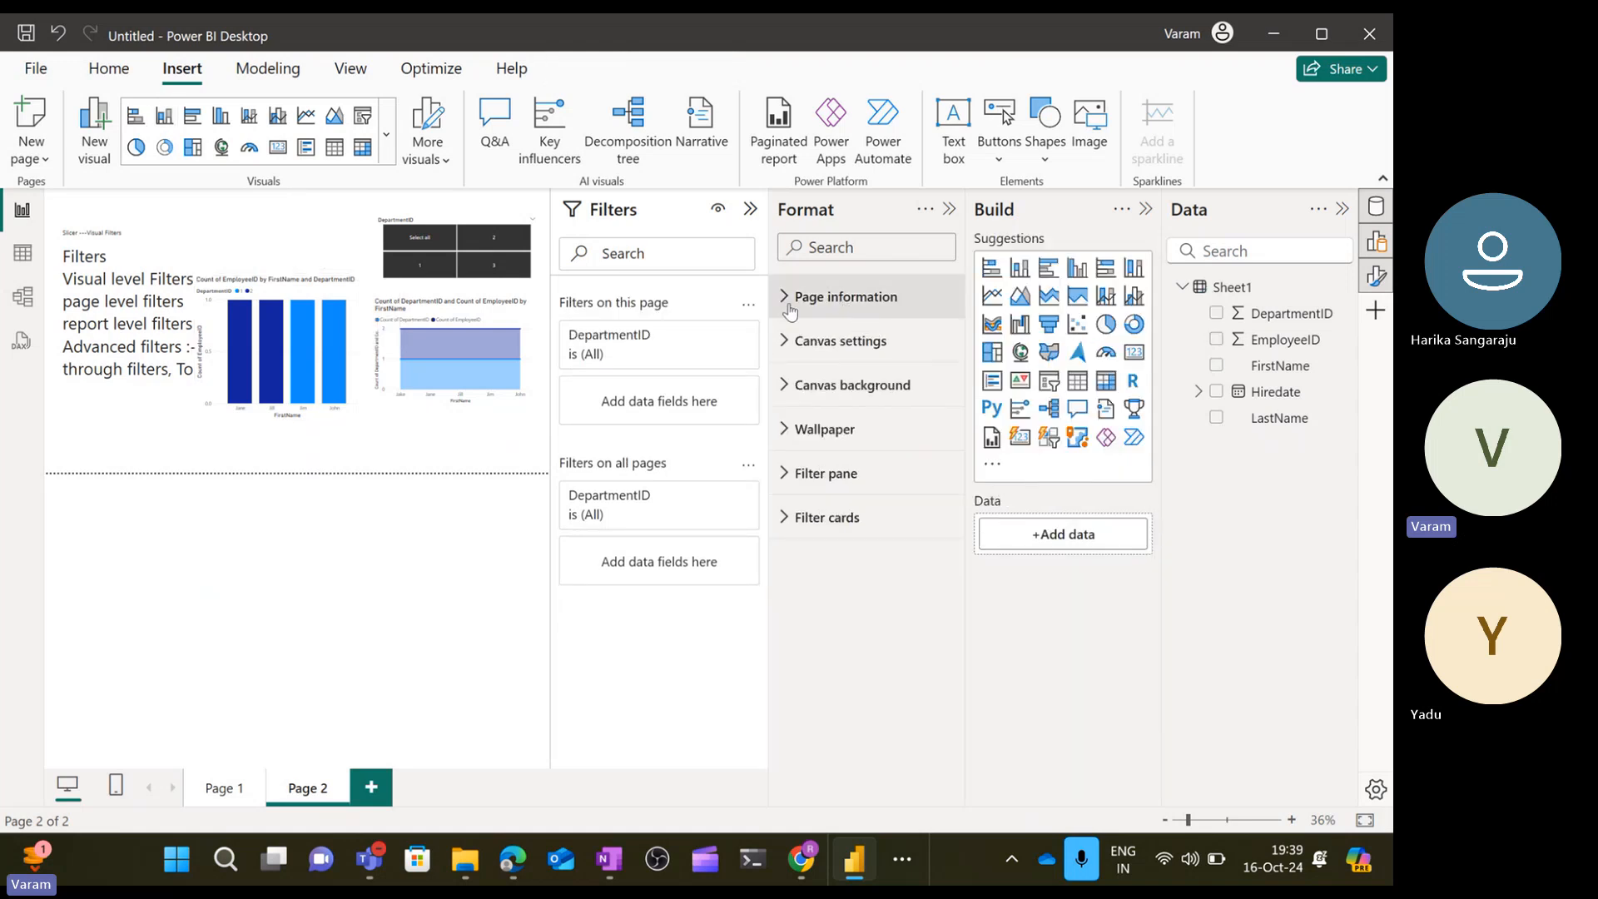
click(788, 297)
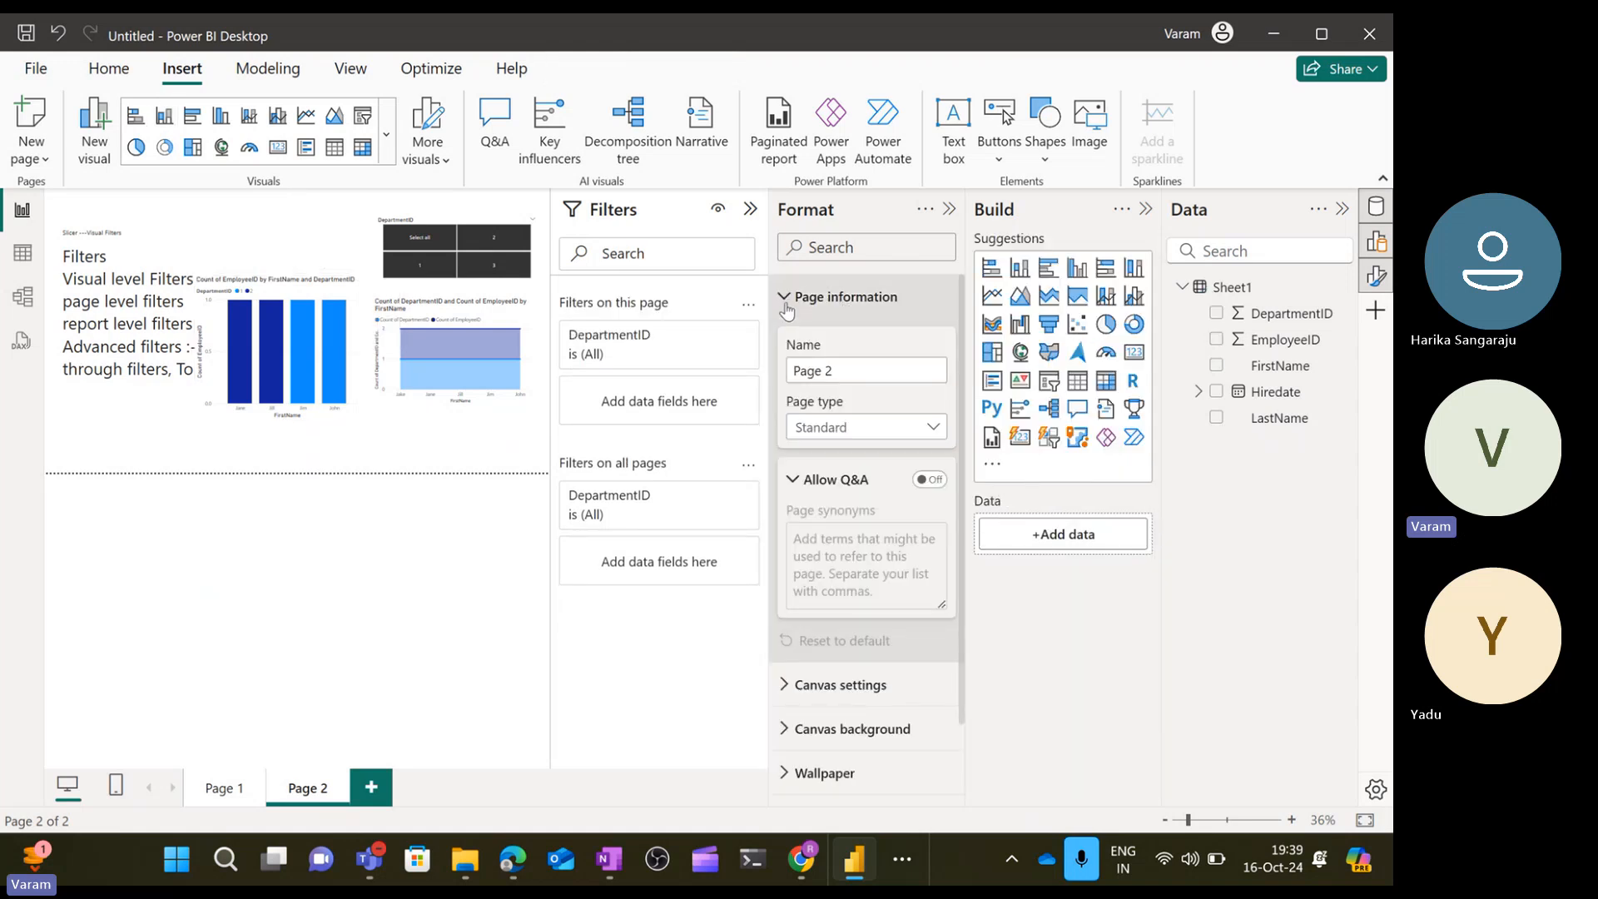
click(920, 431)
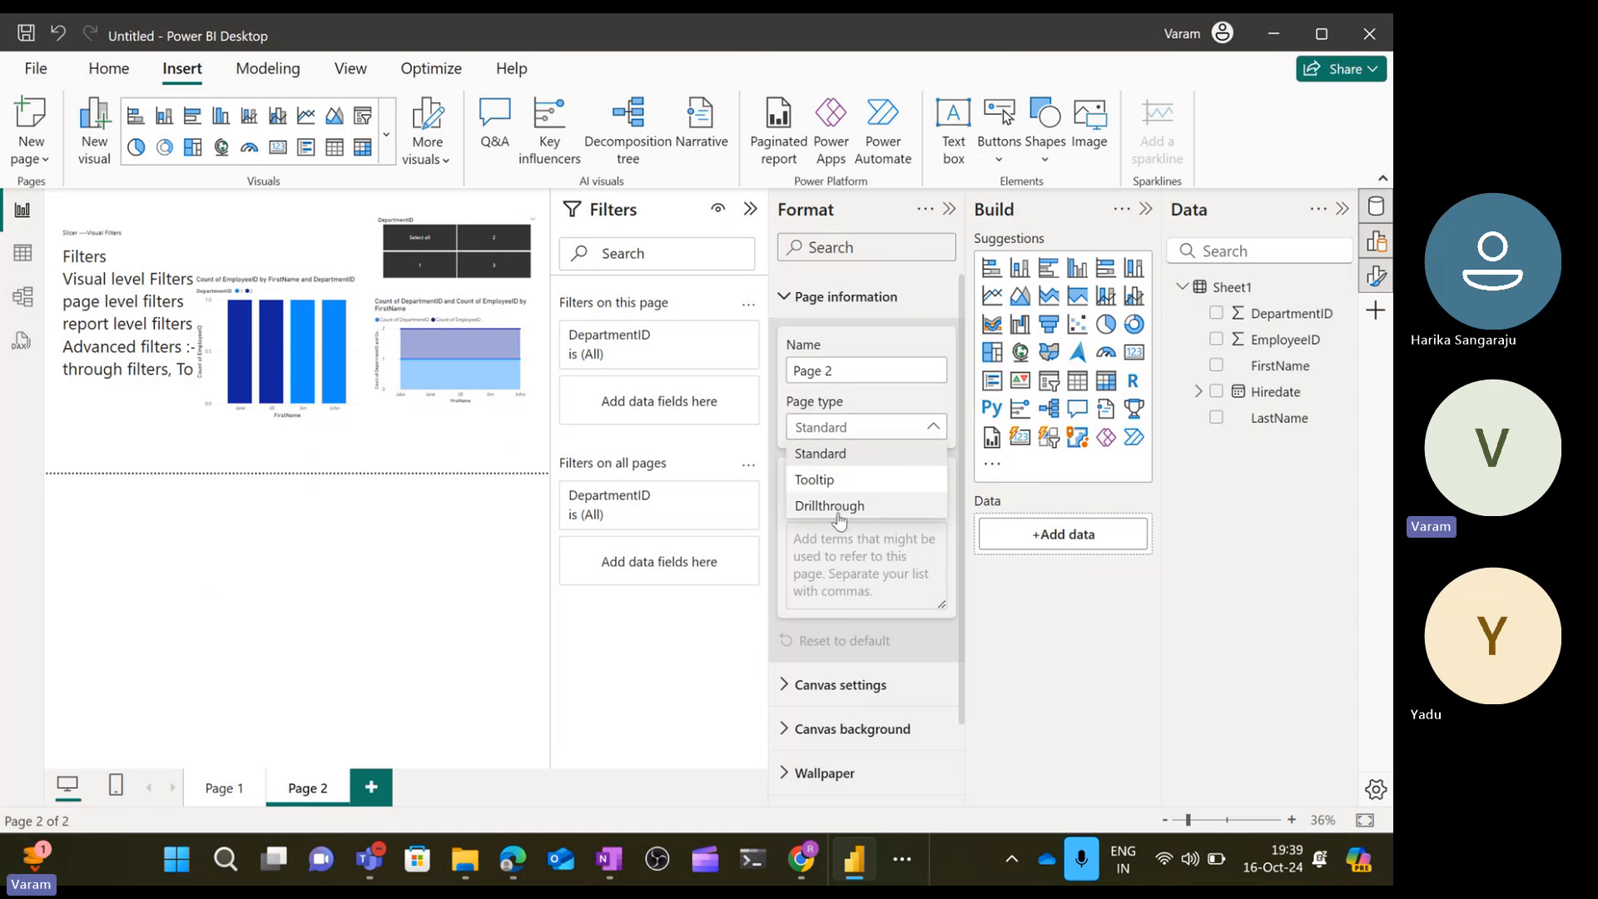
click(839, 510)
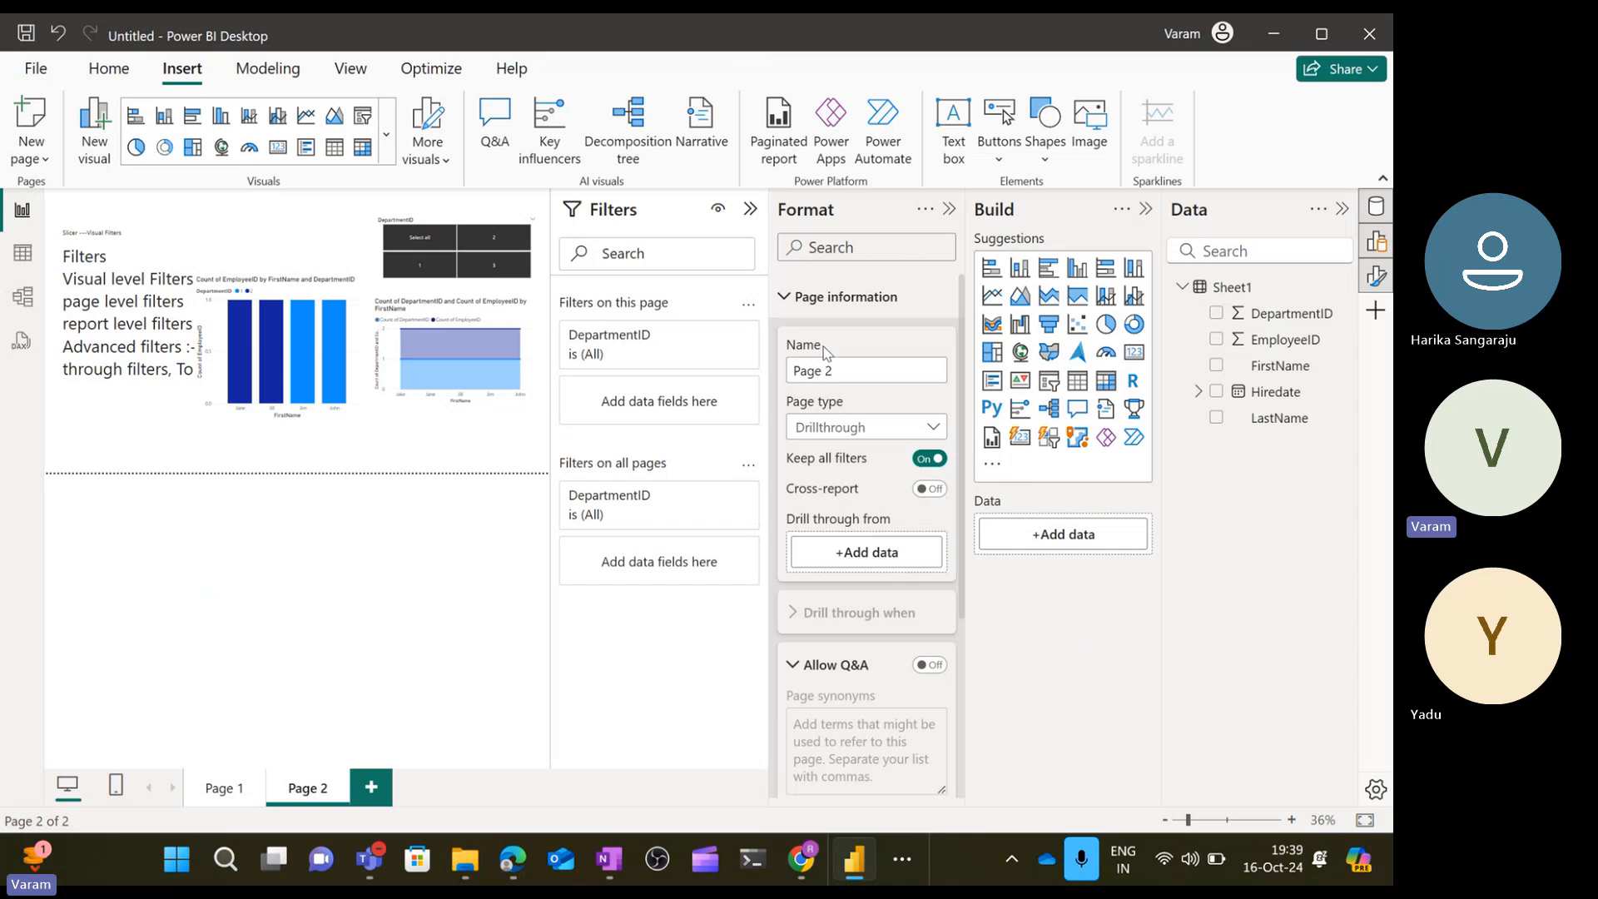
Restore Page 2's page type to Standard and collapse the page information settings.
click(787, 310)
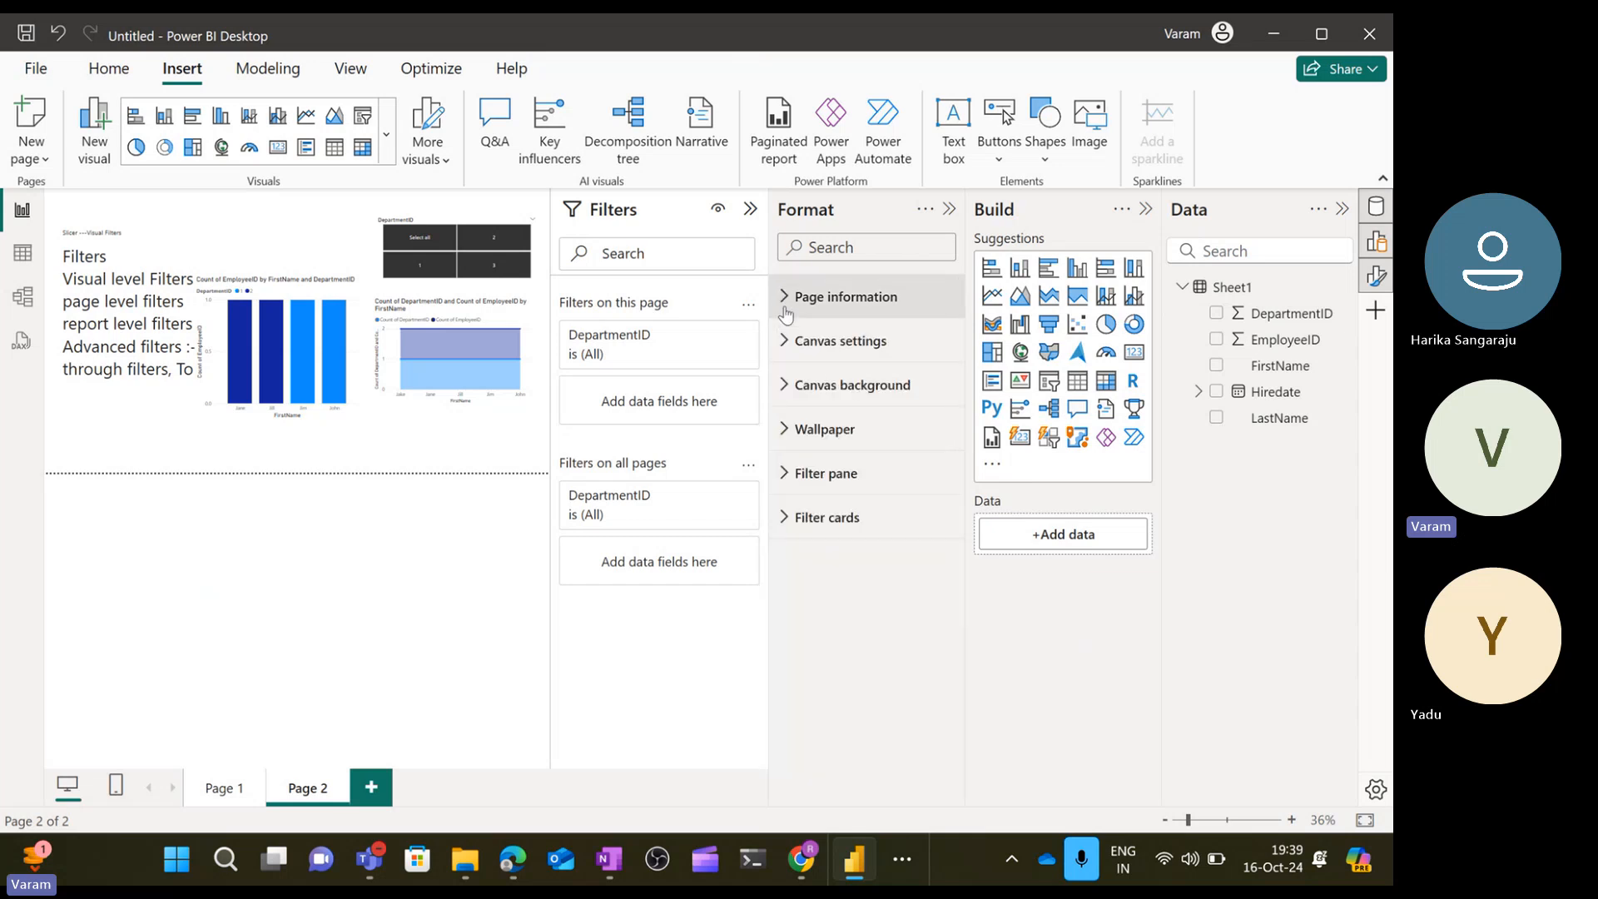
click(786, 314)
click(933, 426)
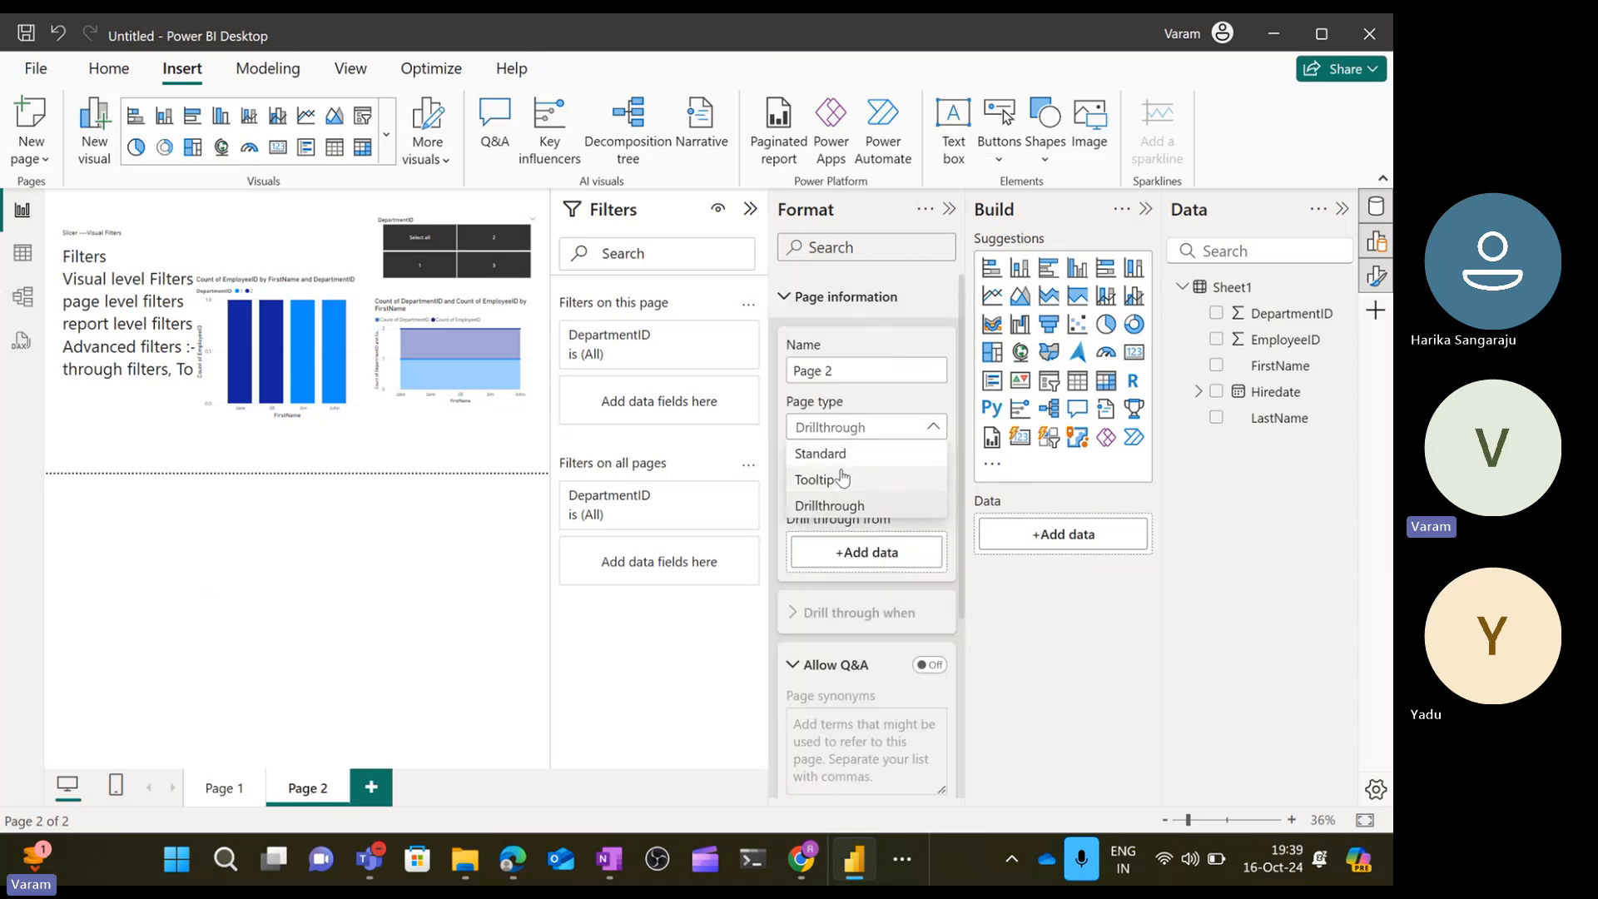
click(845, 456)
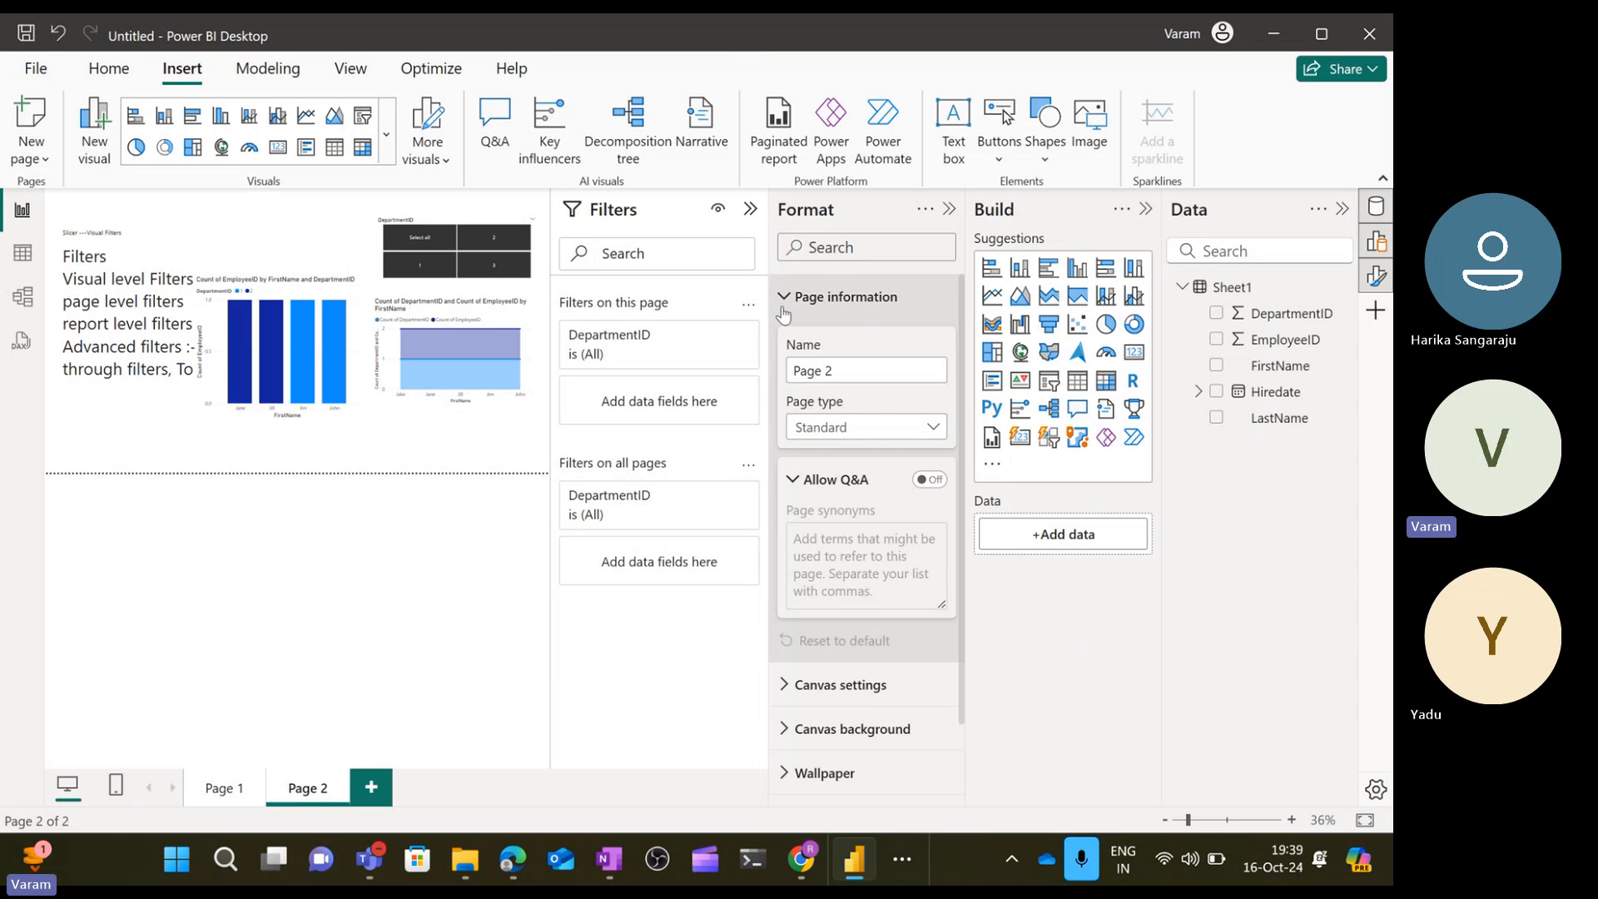
click(781, 307)
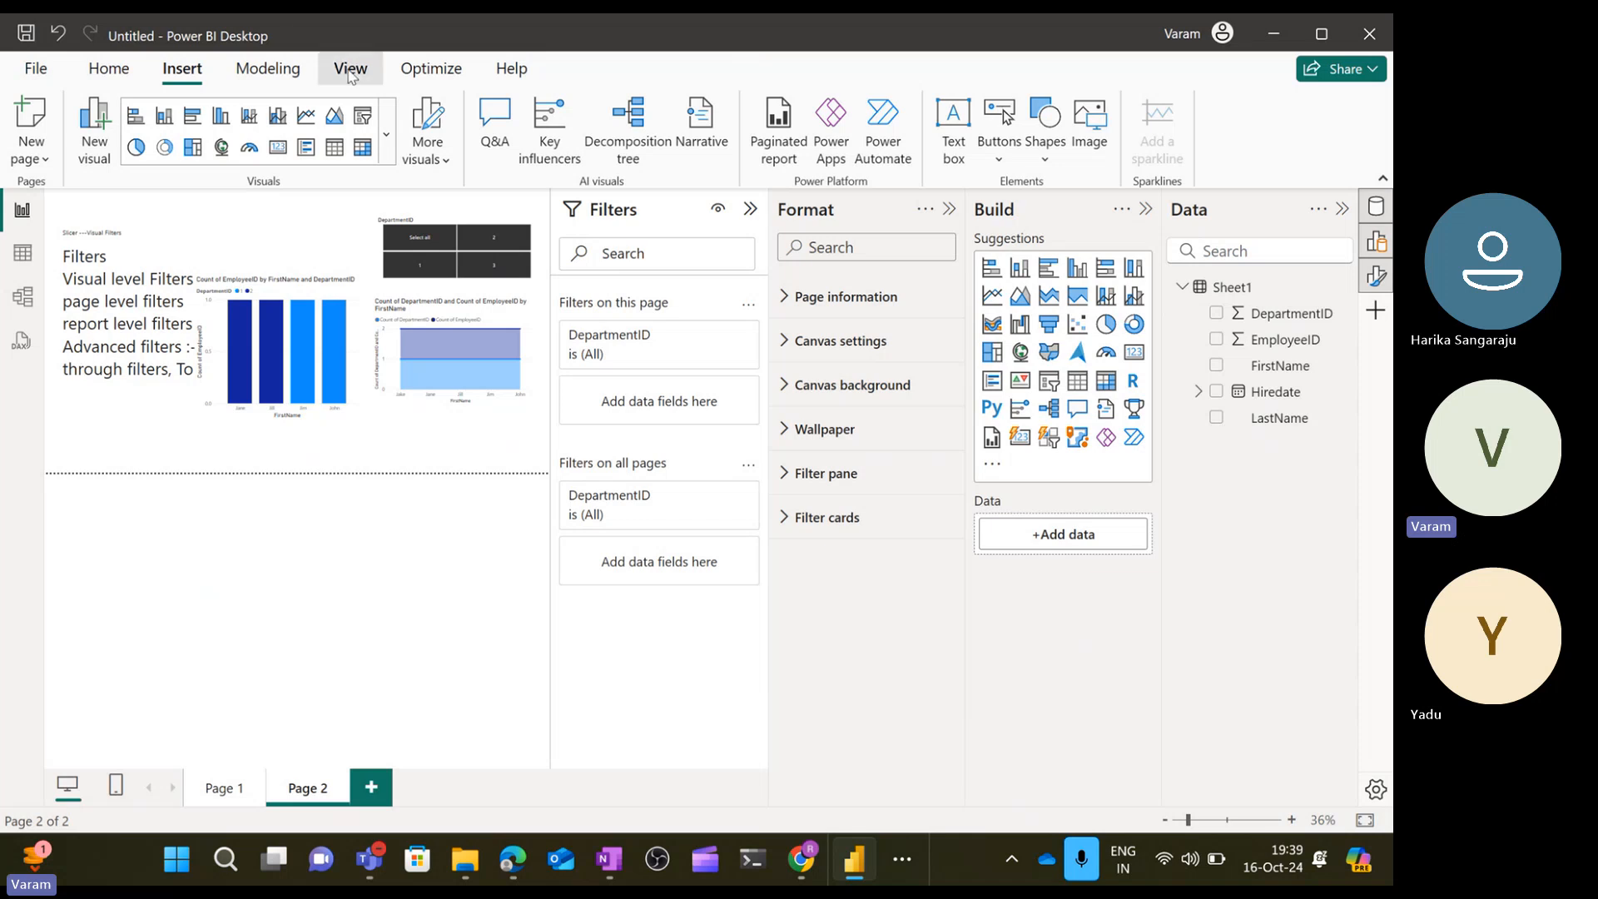
Hide the Filters pane and collapse the Format, Build and Data panes to enlarge the report canvas.
click(349, 75)
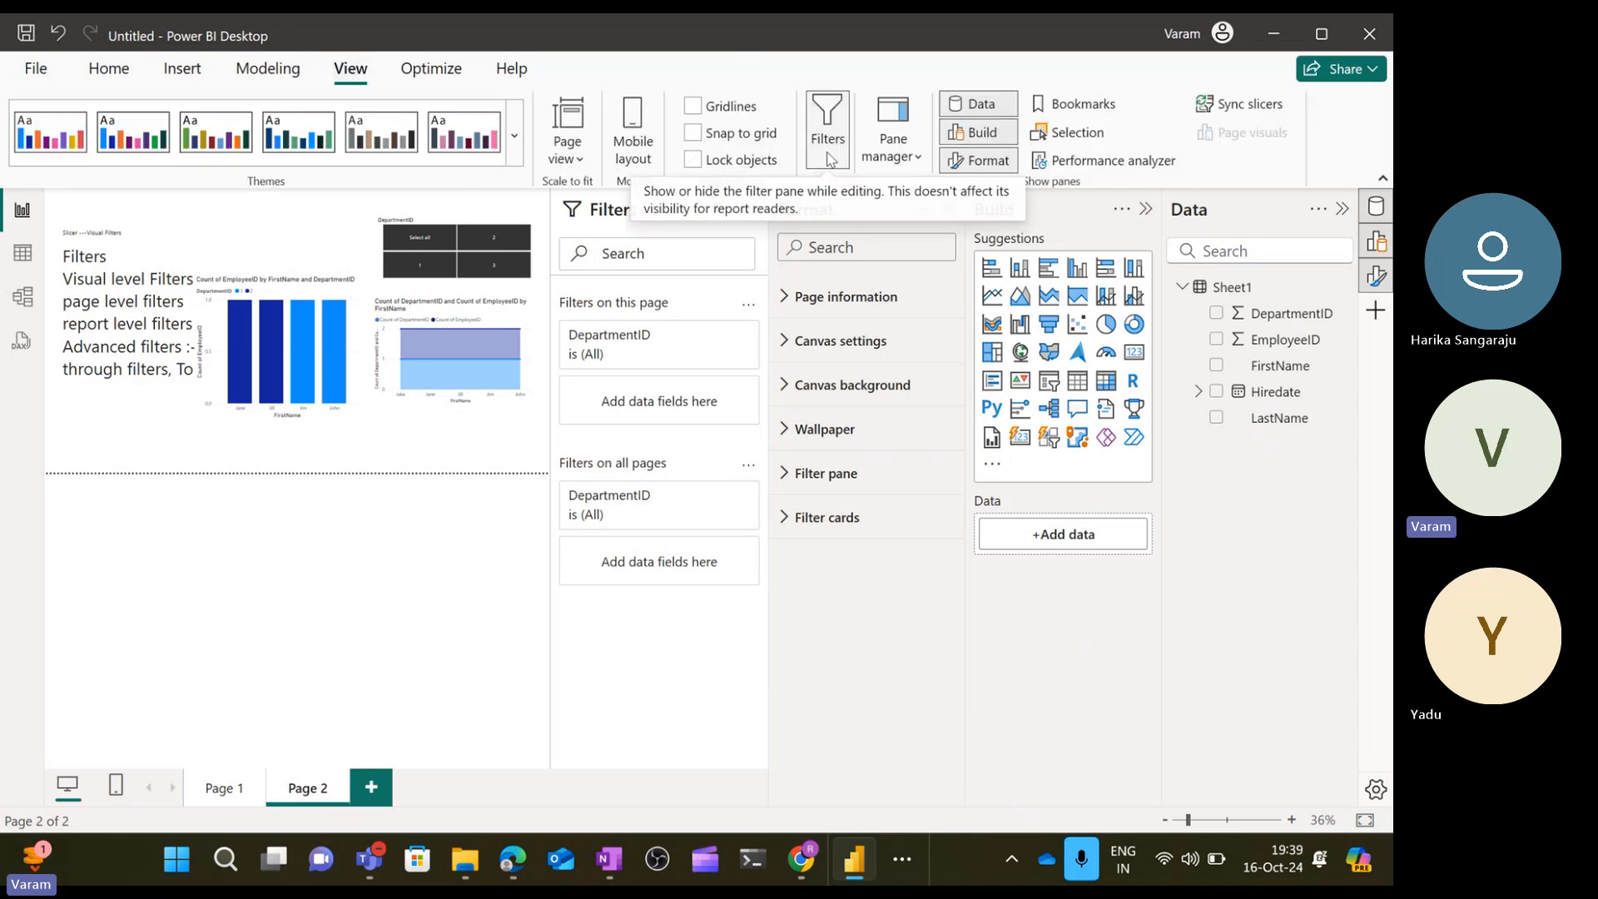
click(828, 154)
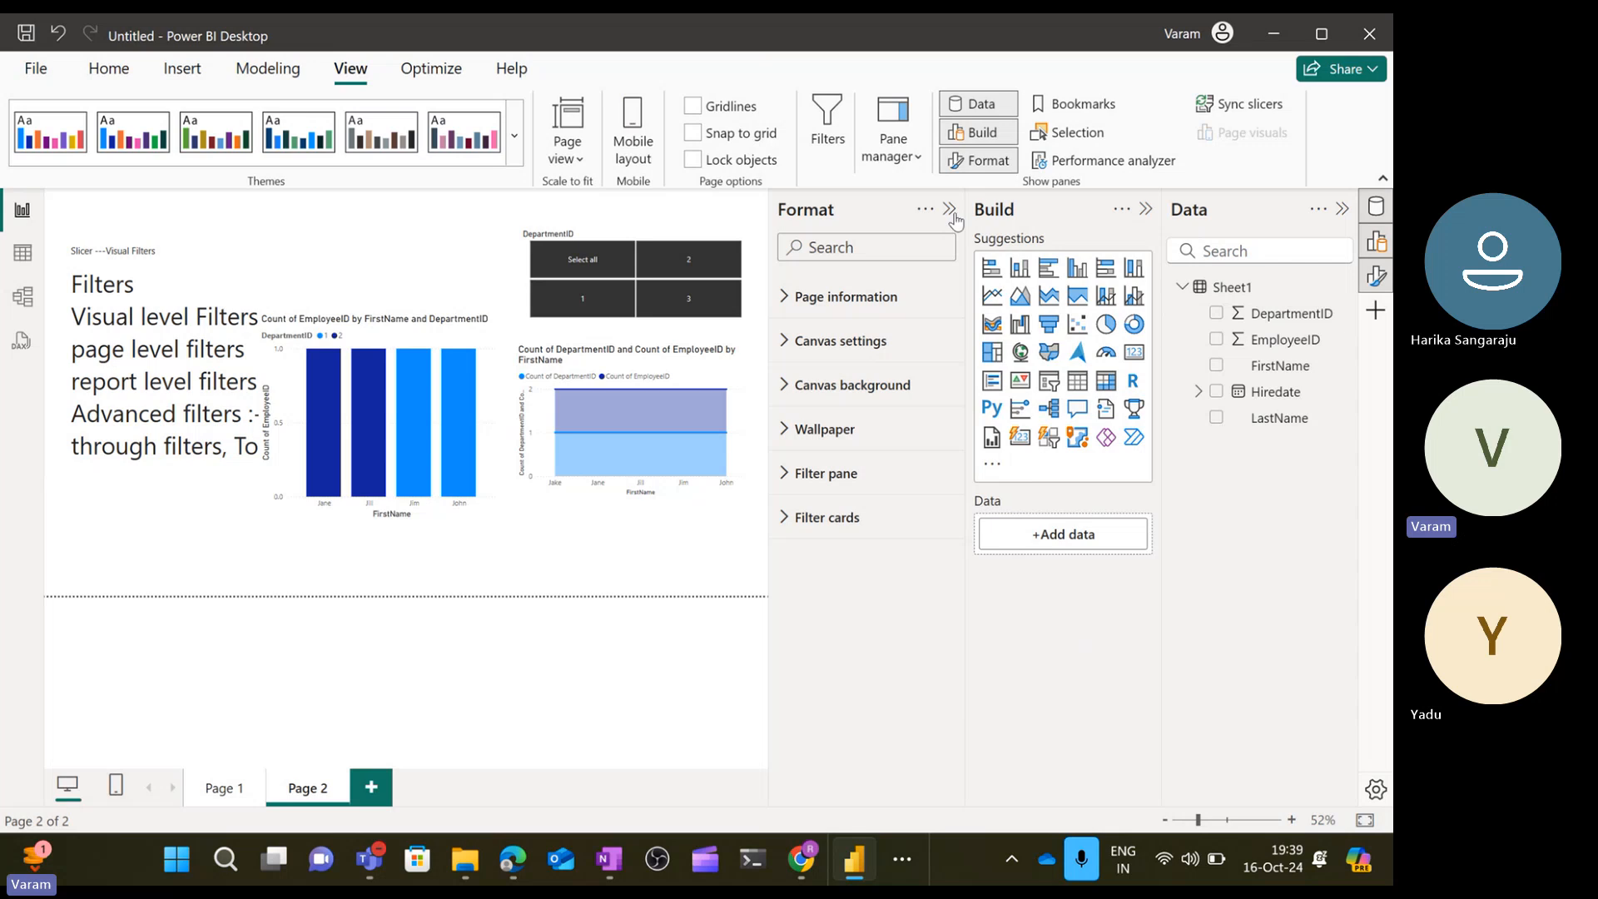
click(950, 210)
click(1145, 209)
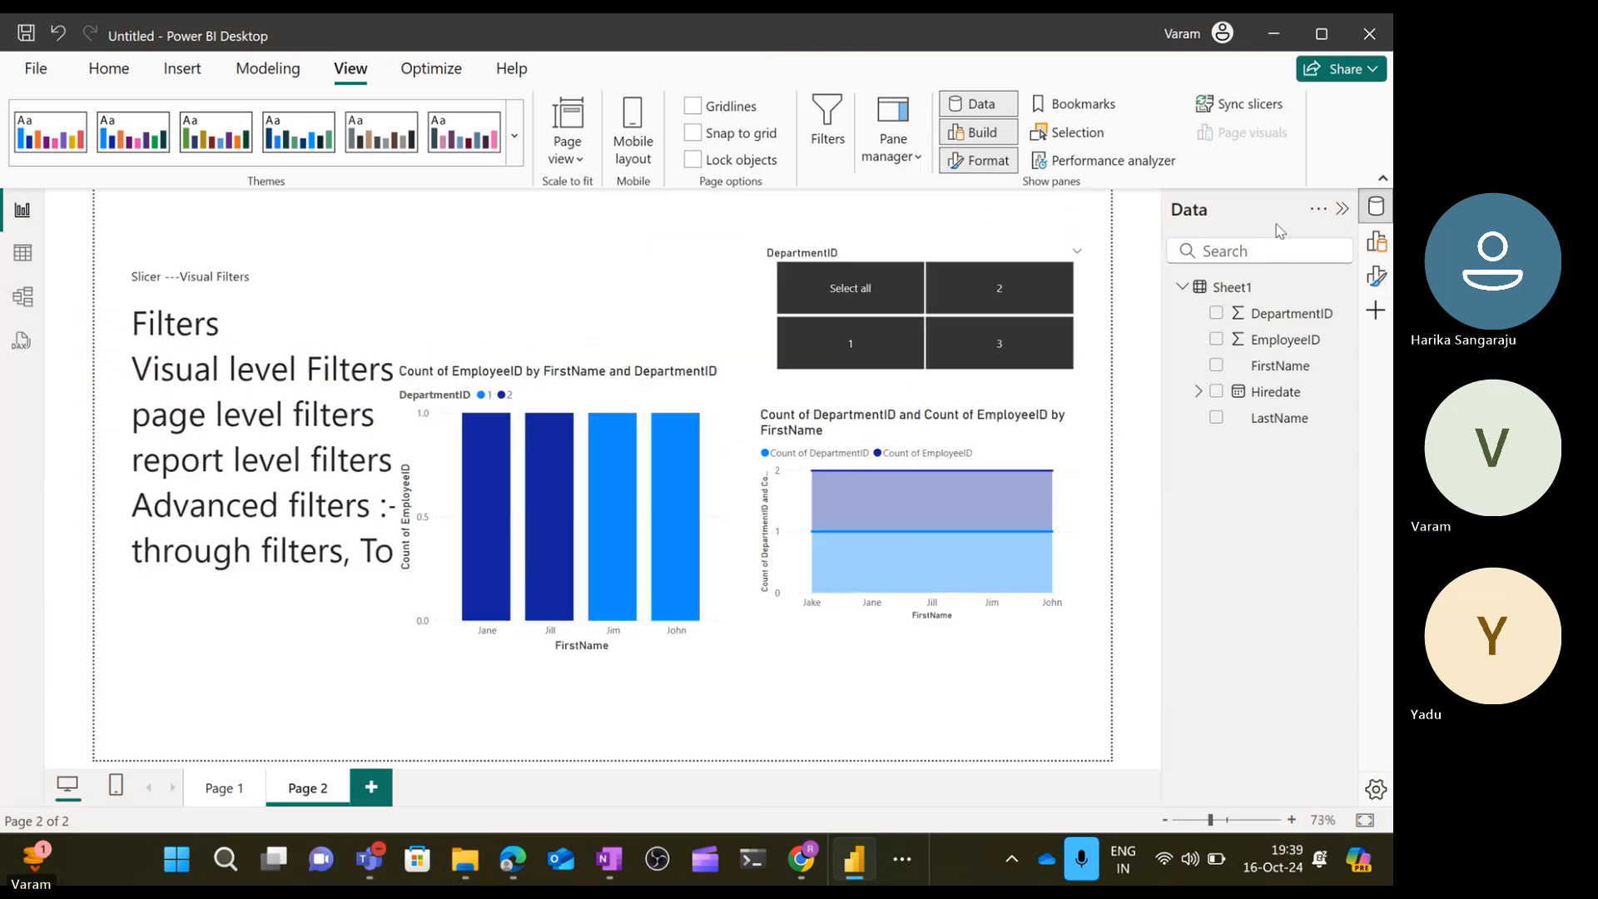
click(1341, 212)
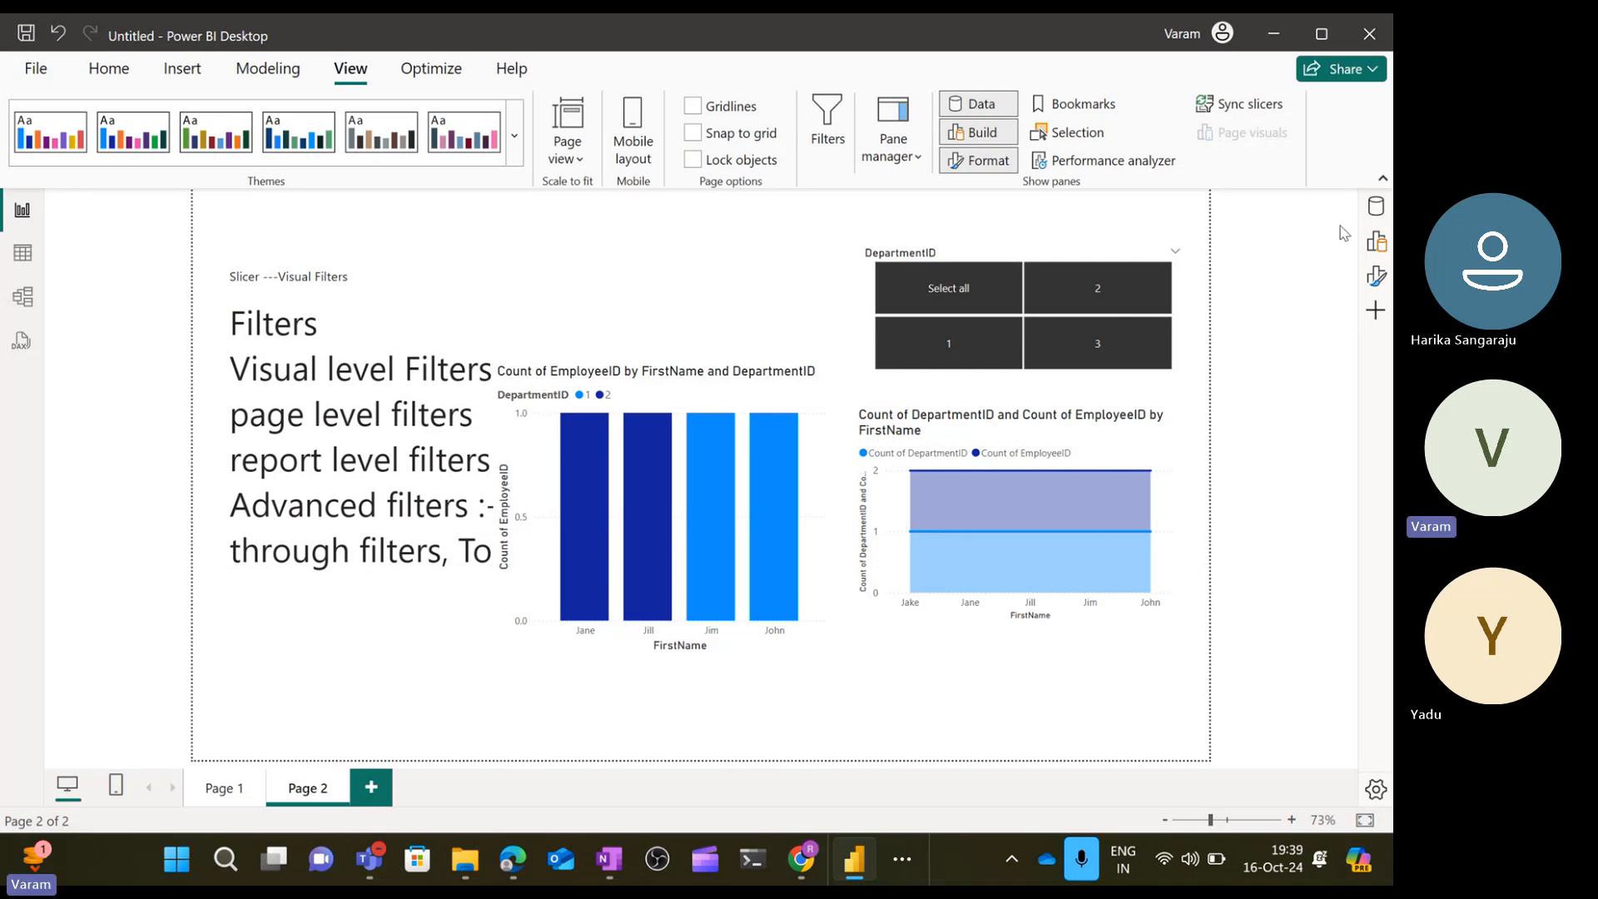
Reopen the Data pane and expand Sheet1's Hiredate field down to the levels of its Date Hierarchy.
click(1376, 206)
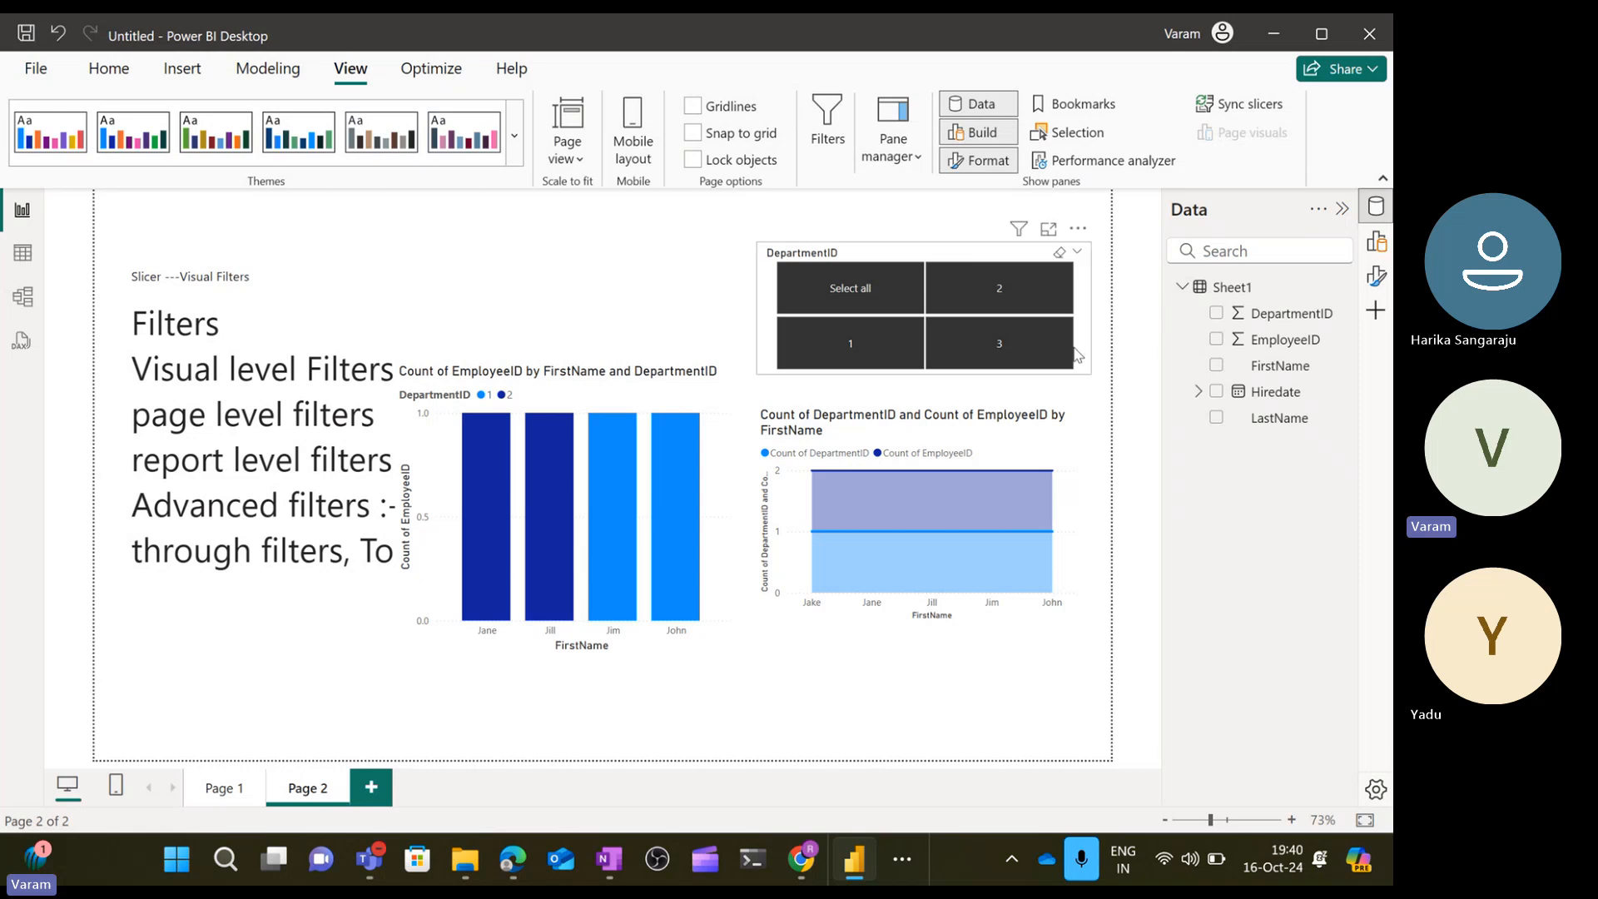
click(1180, 287)
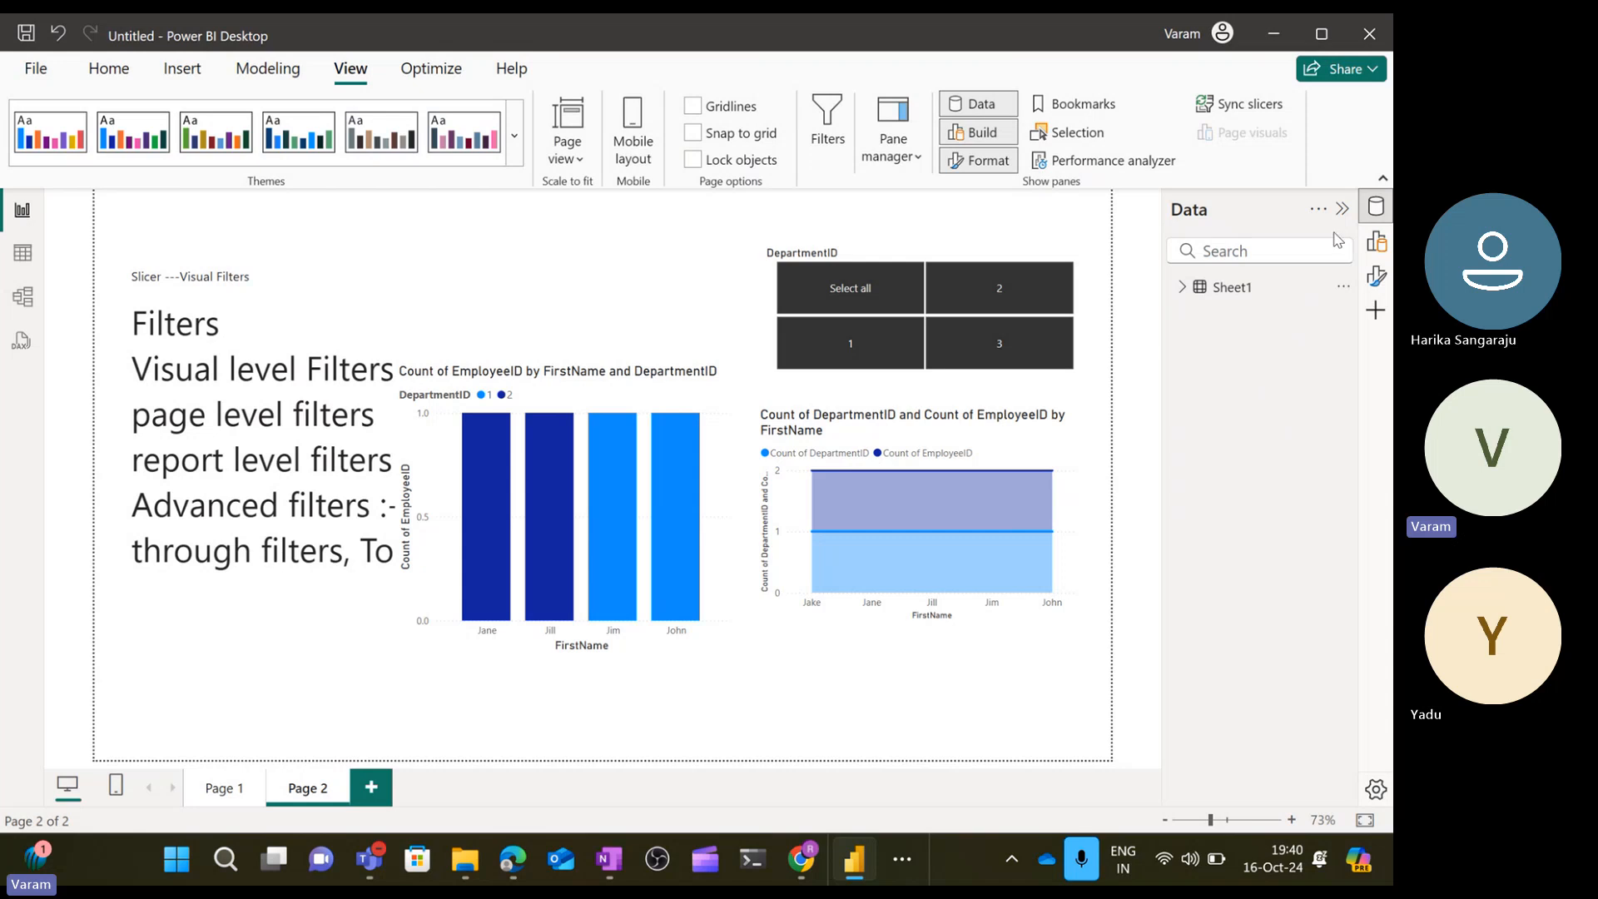
click(1320, 211)
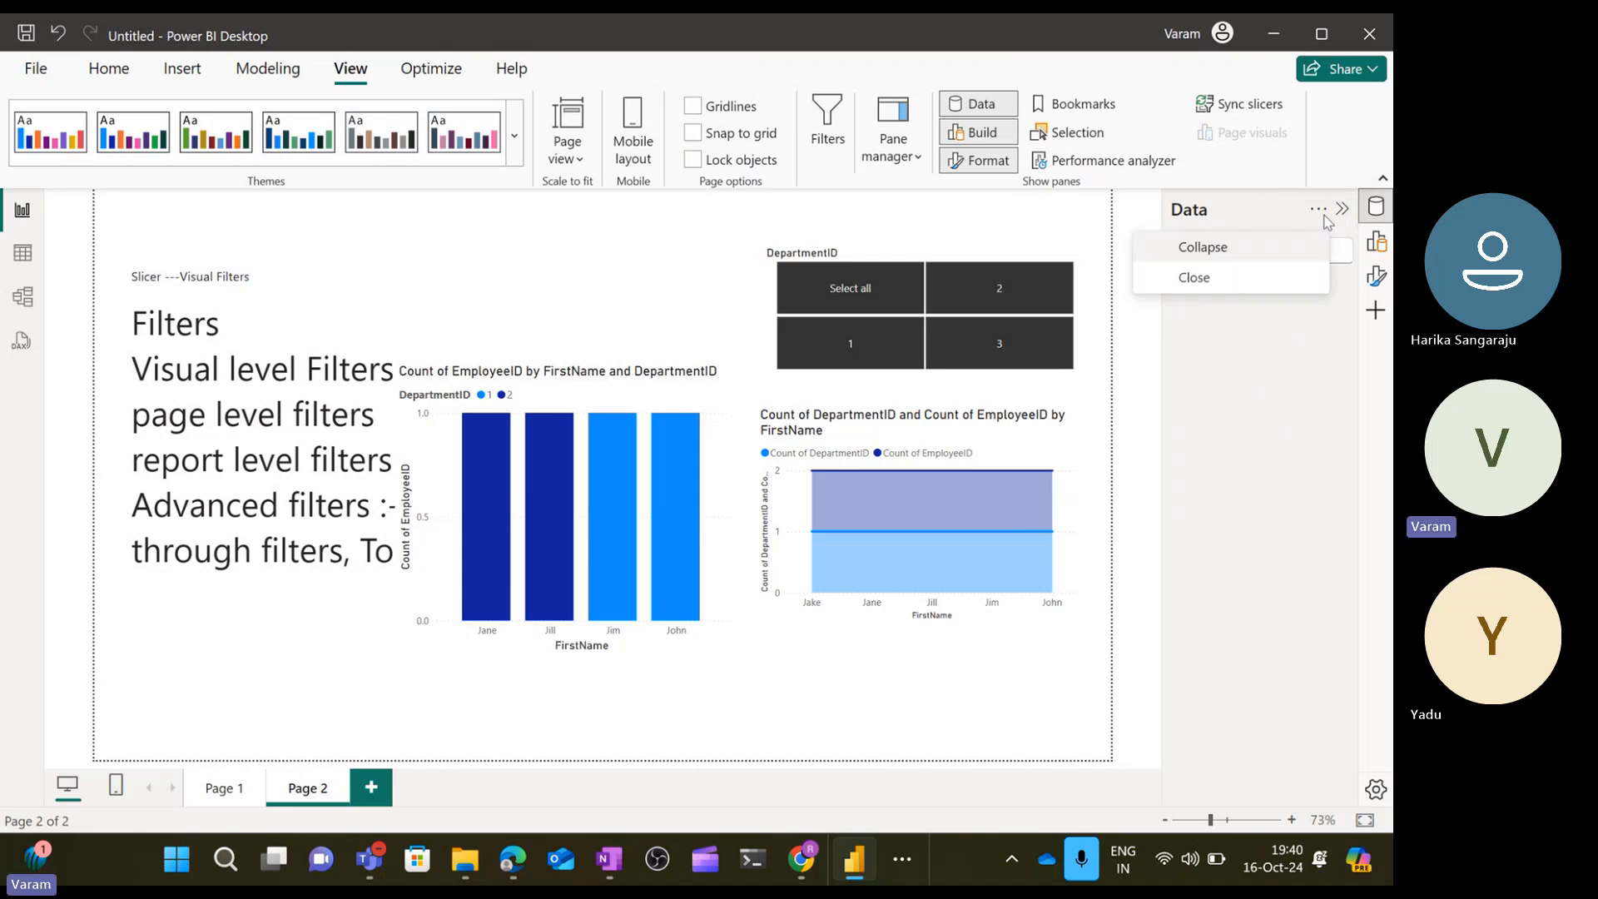
click(1323, 435)
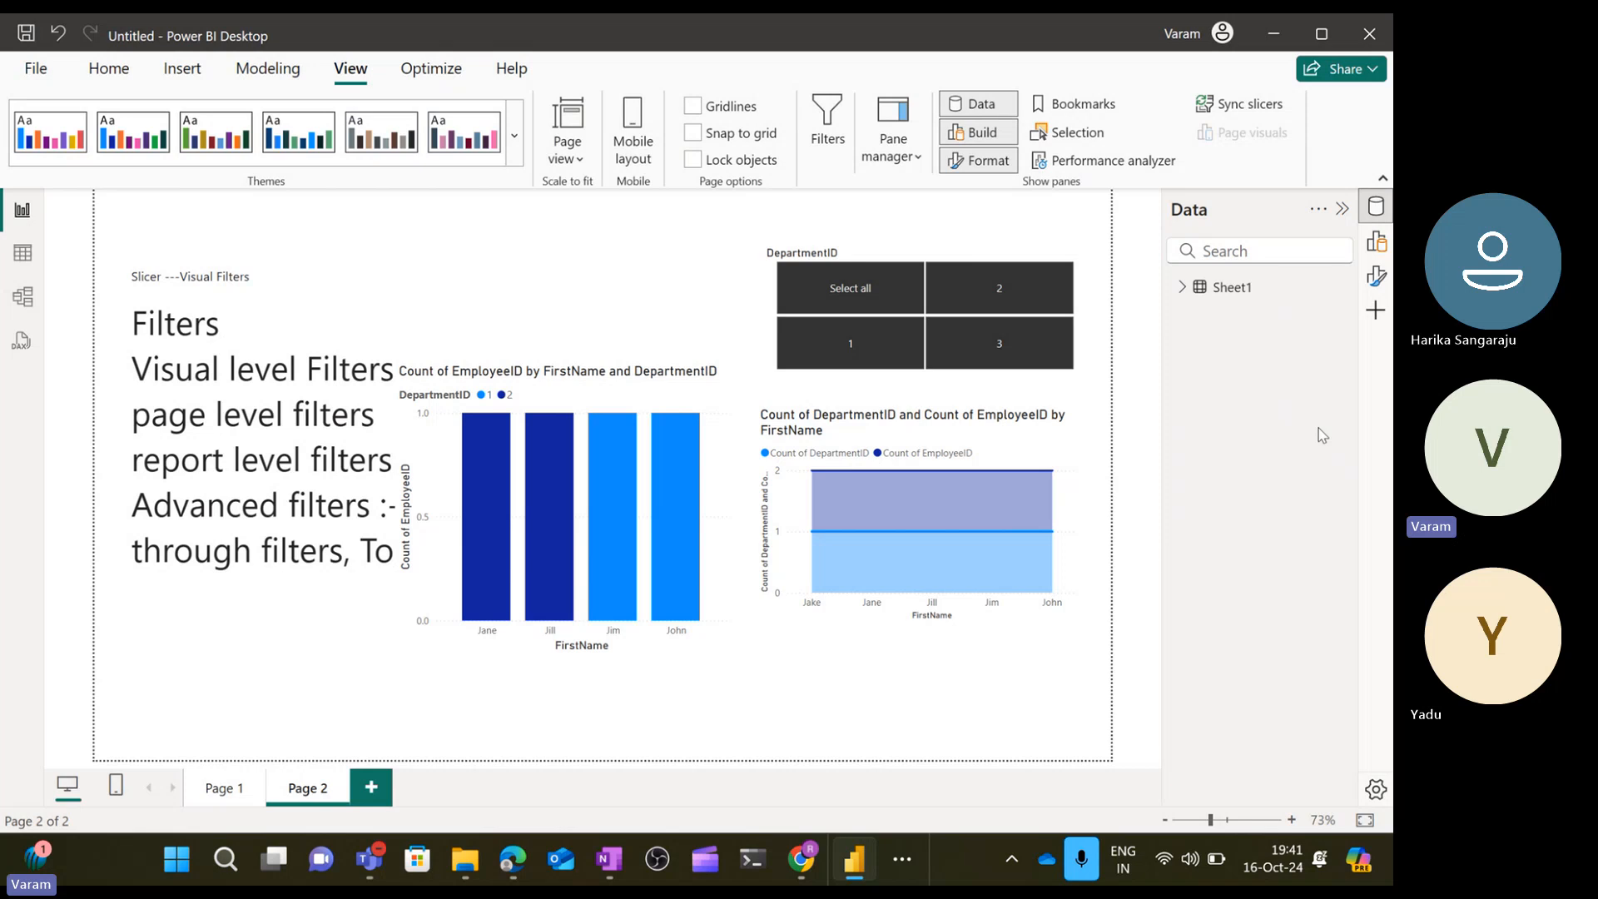
click(1182, 288)
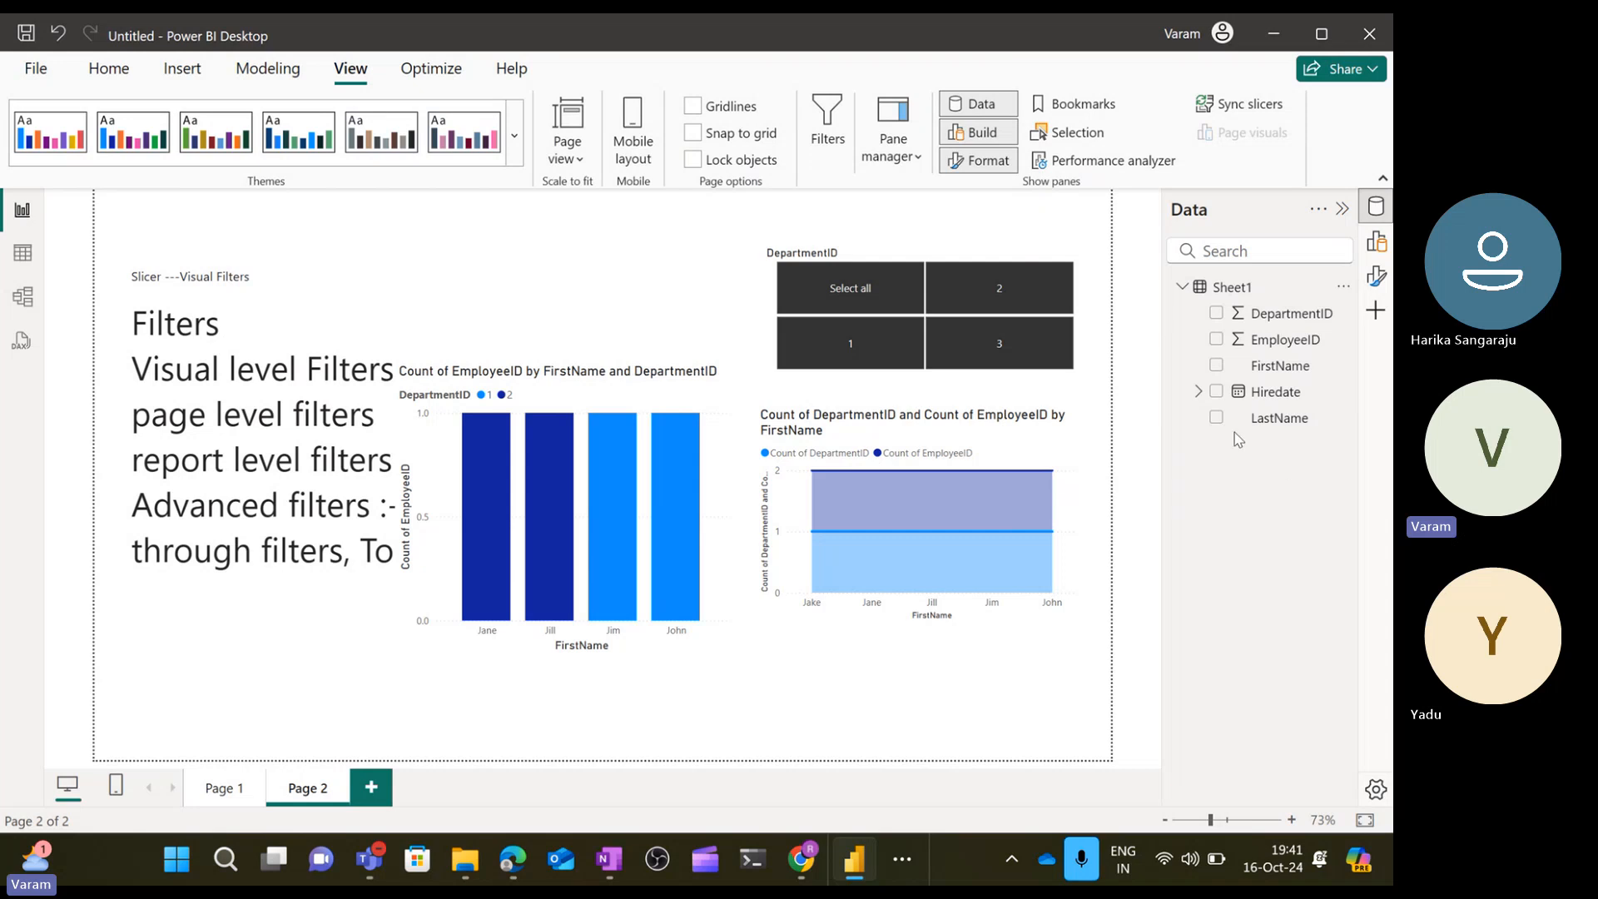
click(1197, 394)
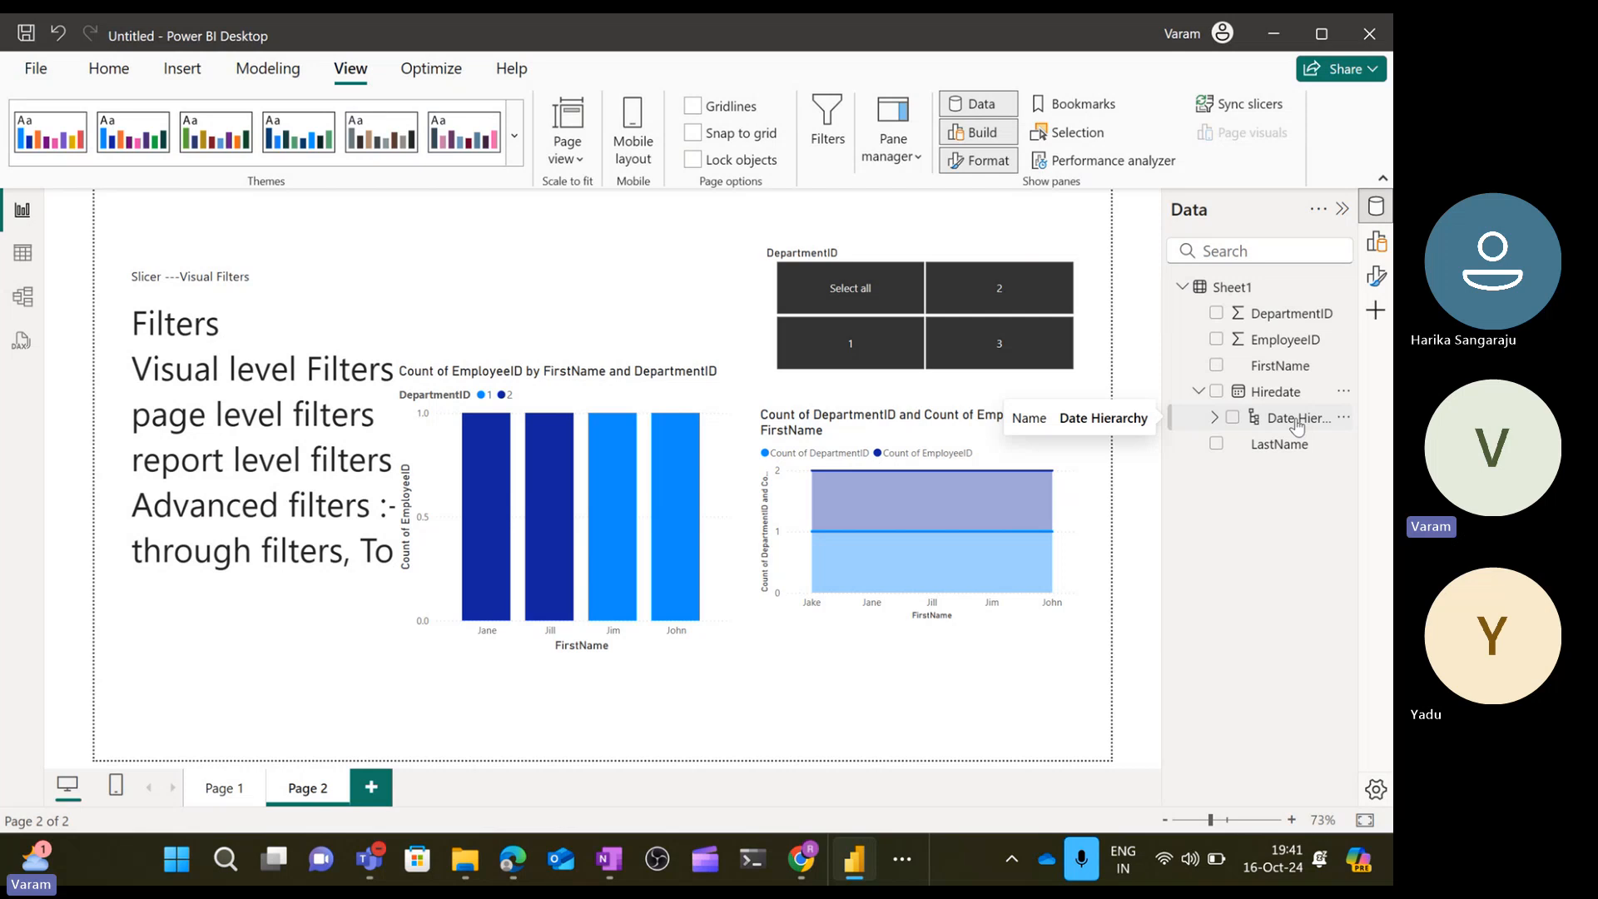
click(1216, 420)
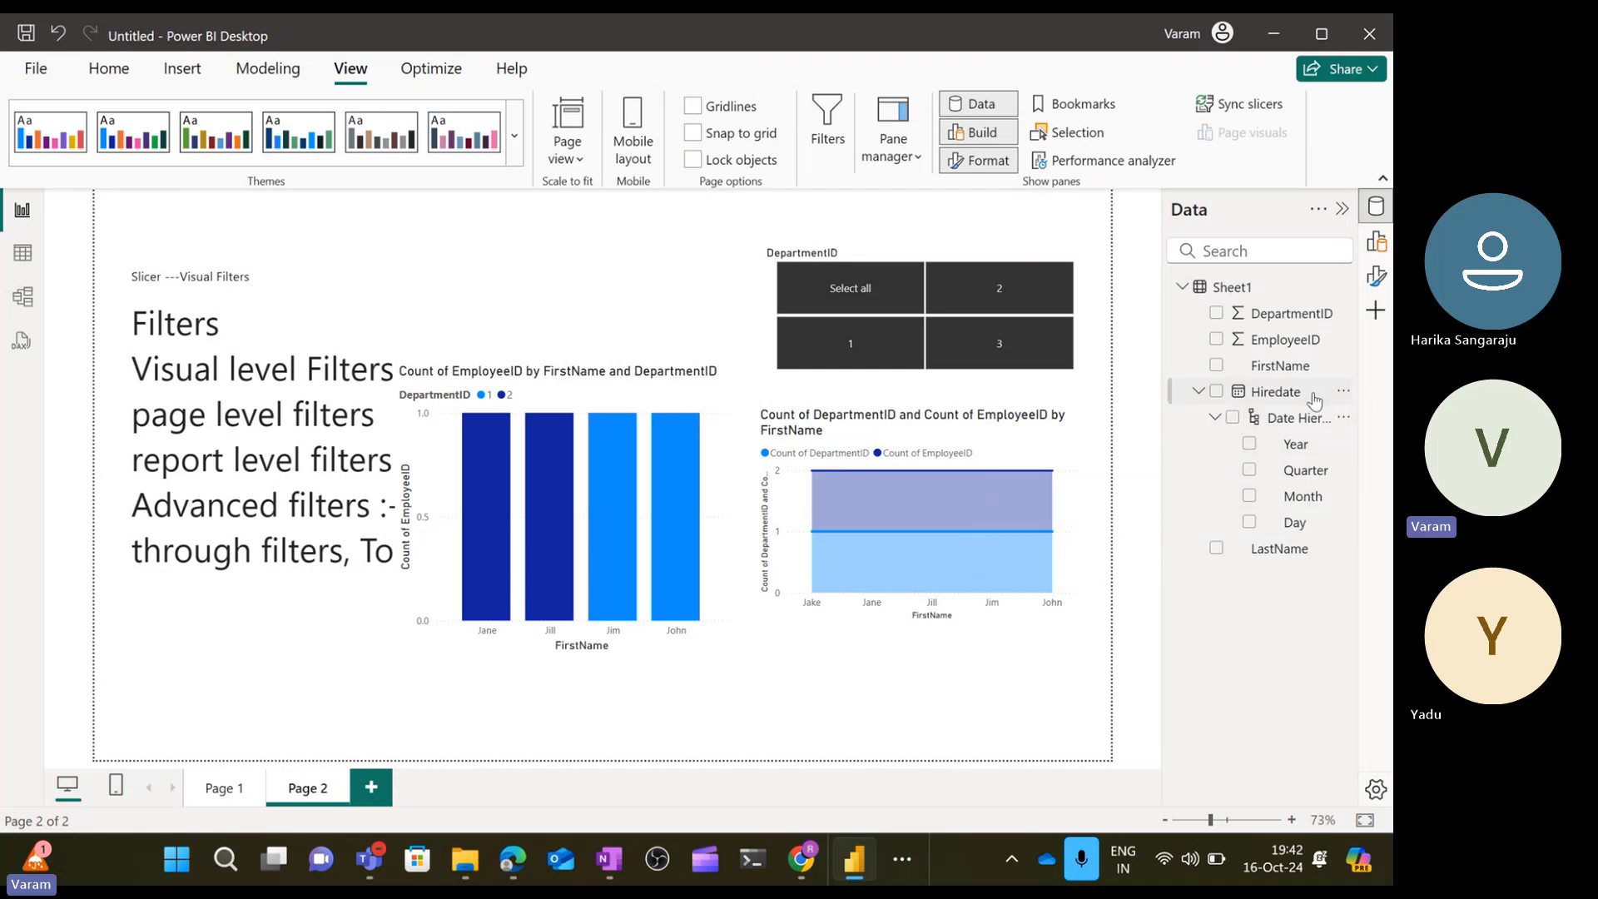
Examine the commands available for the DepartmentID field, including Create hierarchy, and dismiss them by selecting Sheet1.
click(1293, 317)
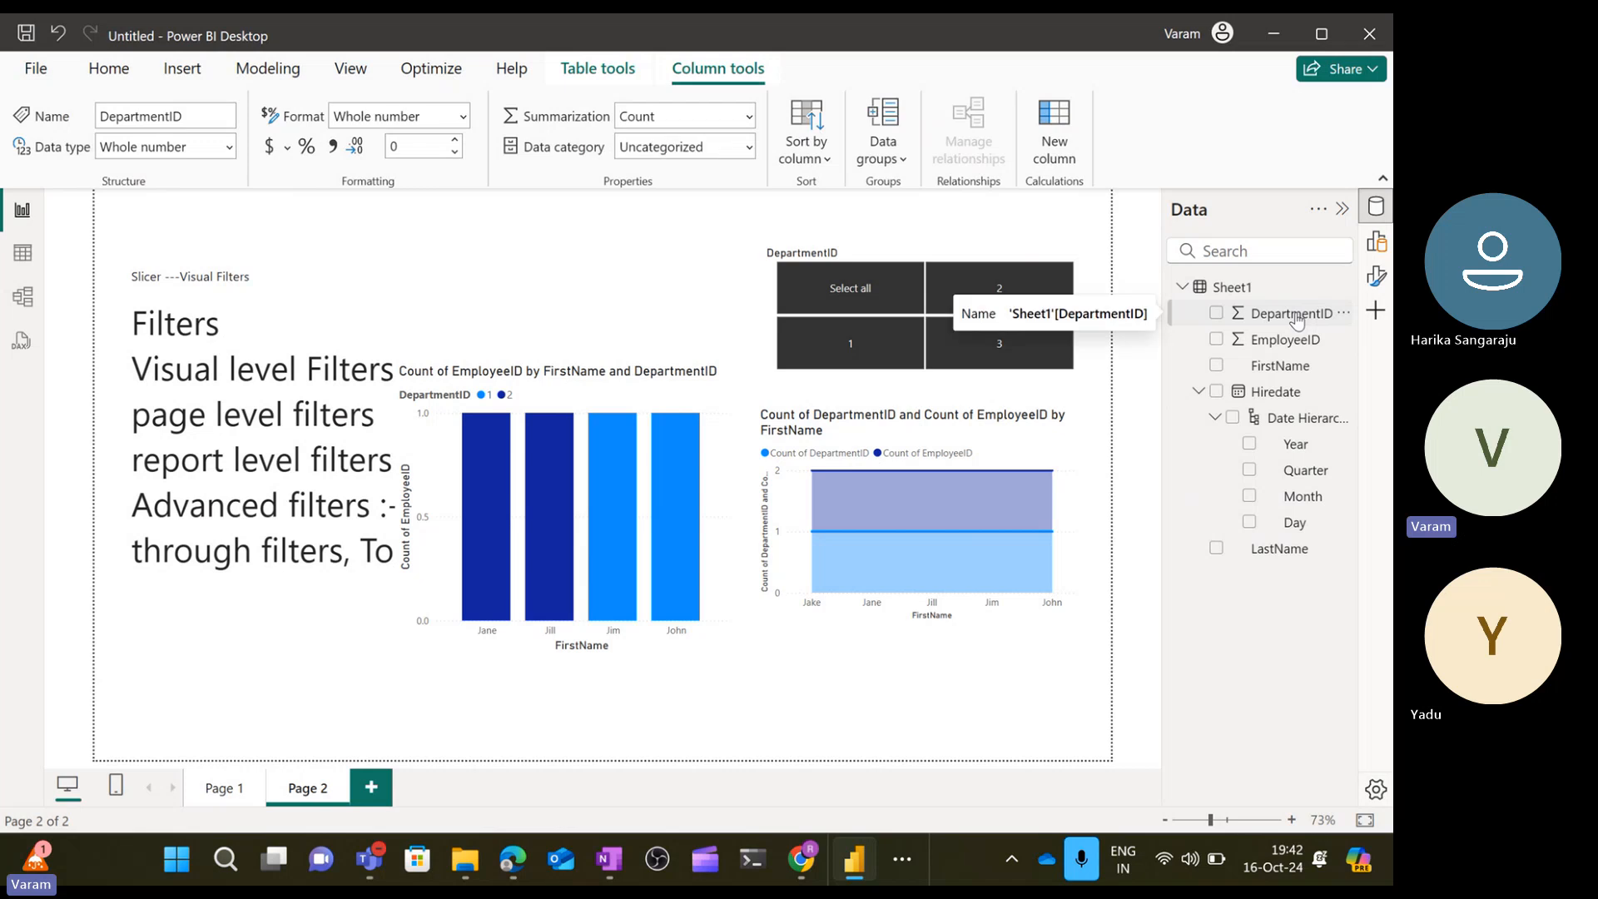
click(1342, 313)
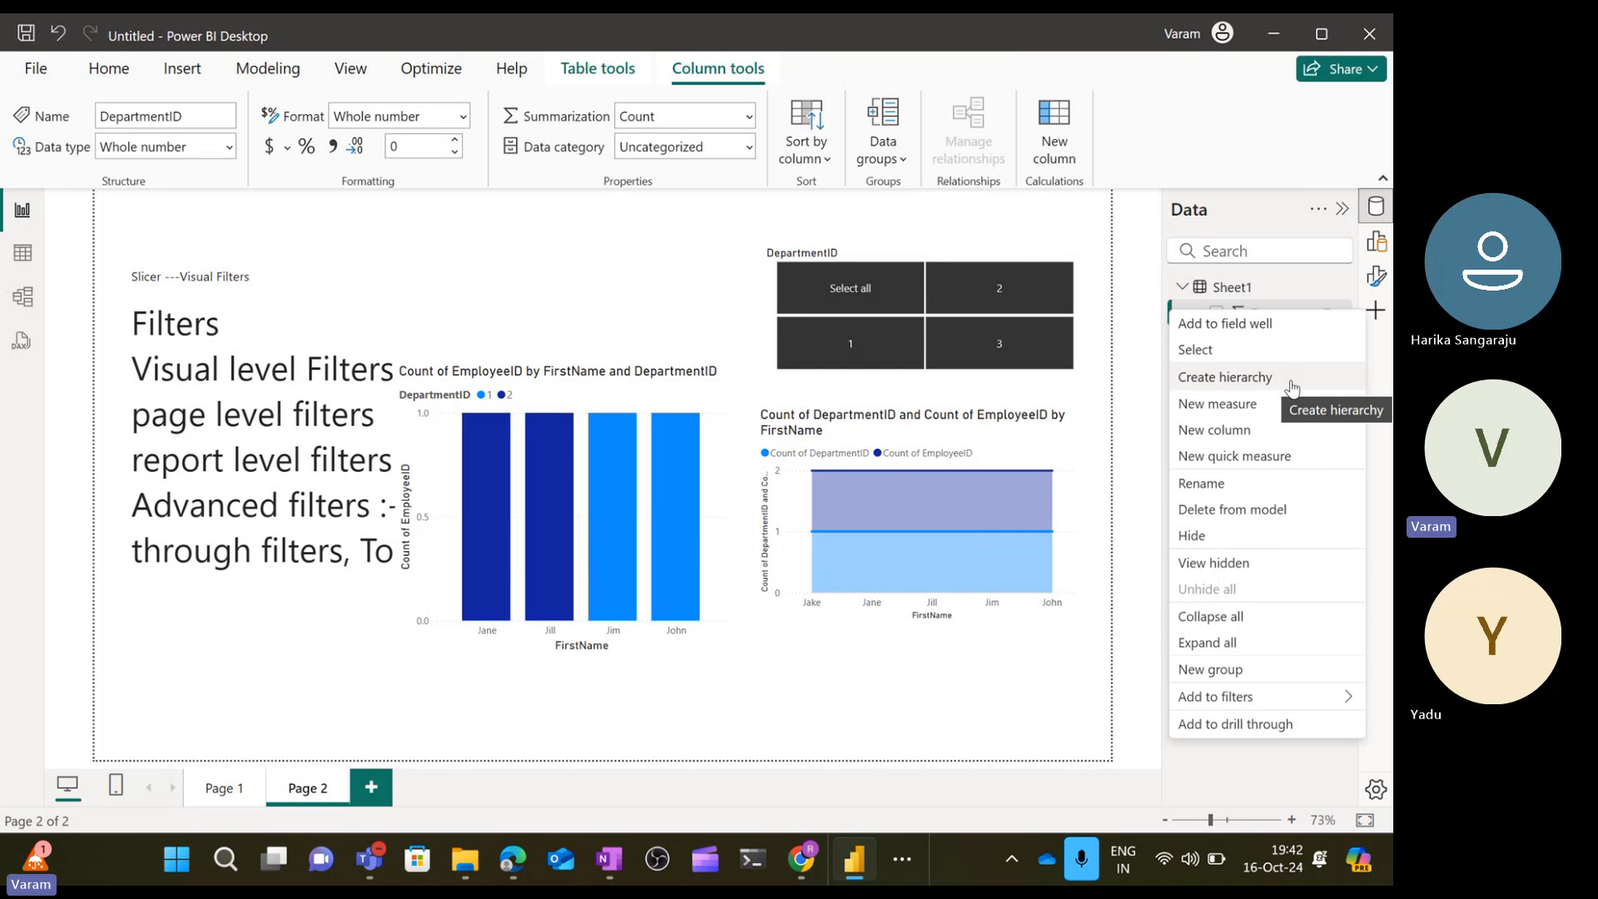
click(1298, 290)
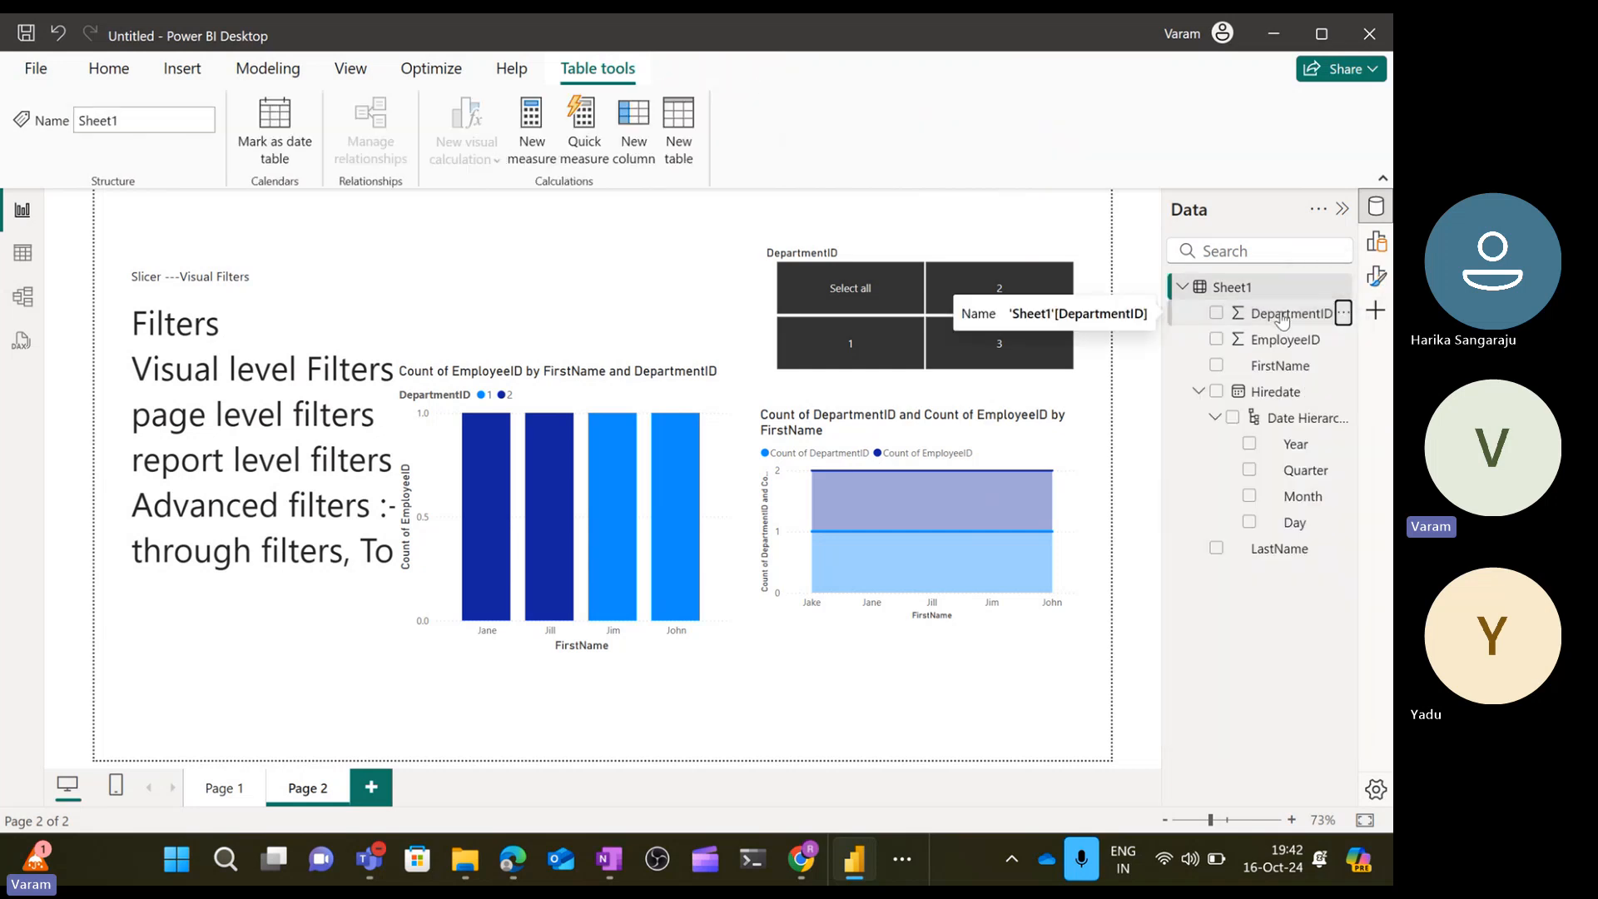